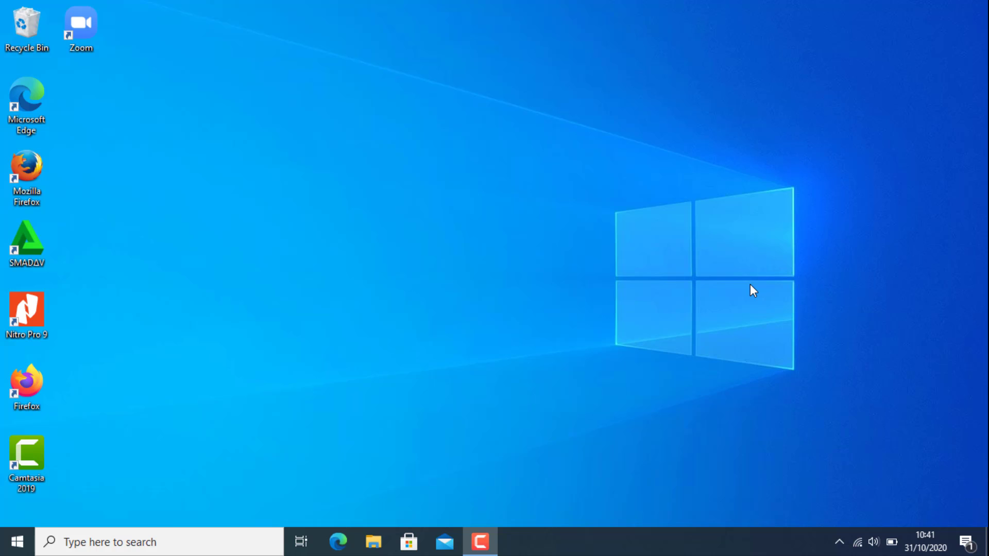
Step: Launch ACCURATE5 Standard from the Windows 10 Start menu
click(17, 542)
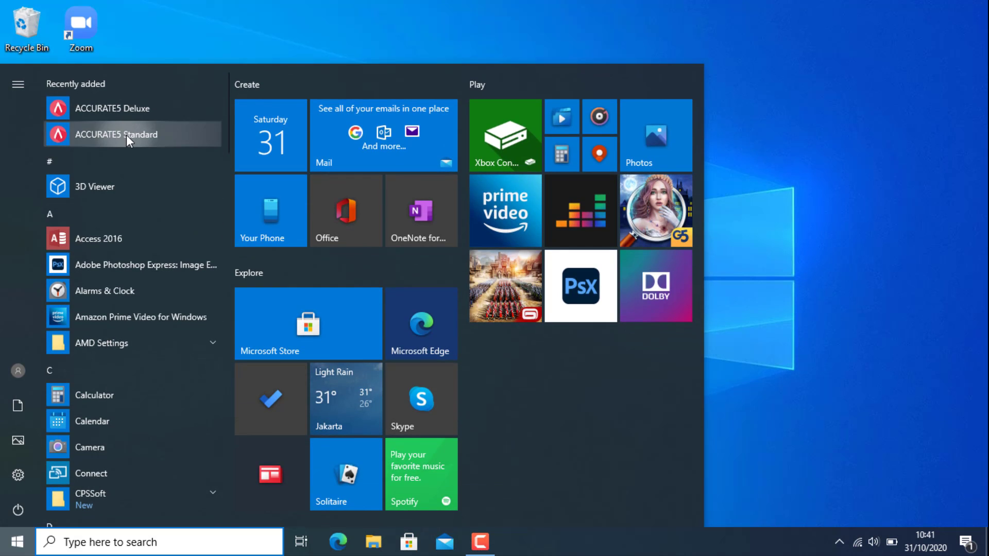
click(125, 135)
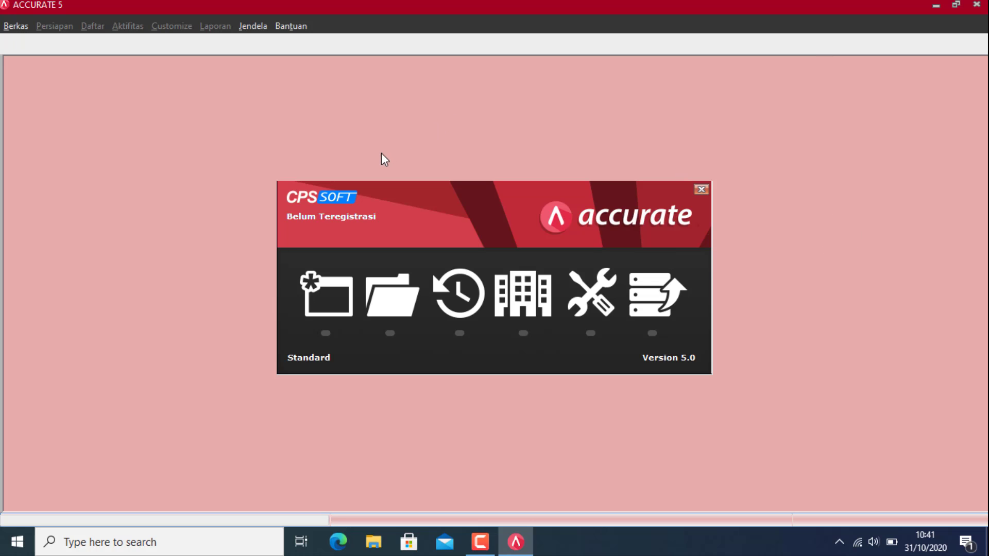
Step: Create a new company database named PT ABC on drive E: (E:\PT ABC.GDB)
click(320, 303)
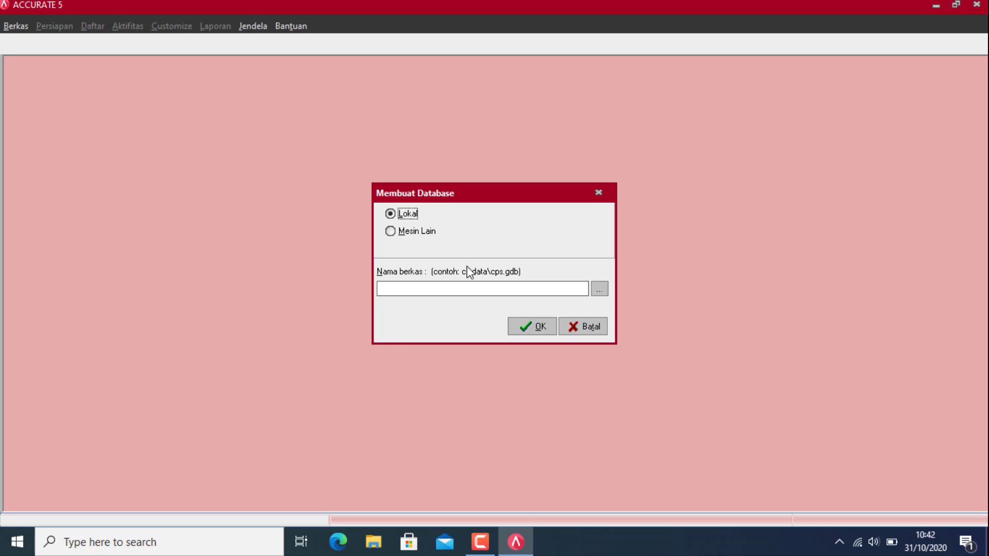
click(602, 293)
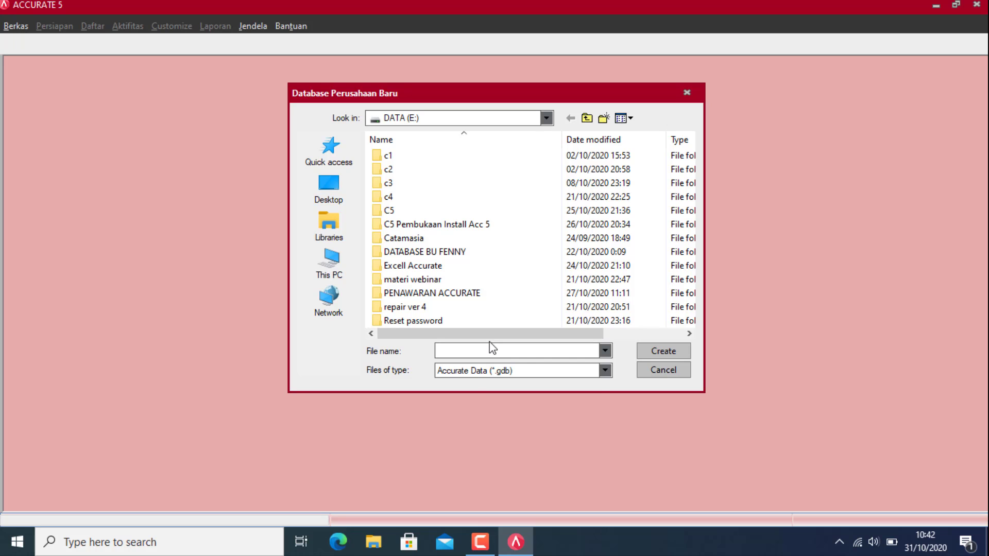
text(PT ABC)
key(BackSpace)
key(BackSpace)
text(BC)
click(663, 353)
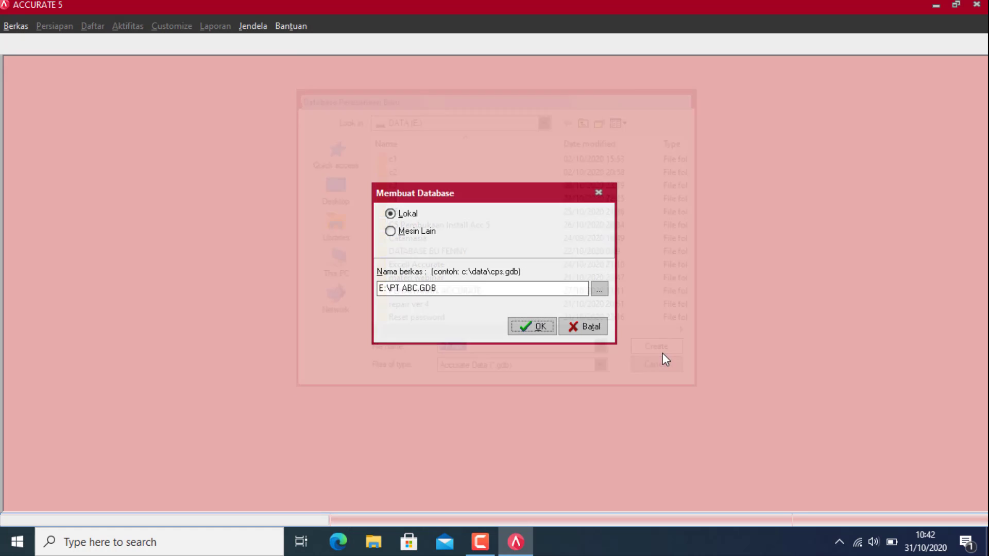
click(529, 326)
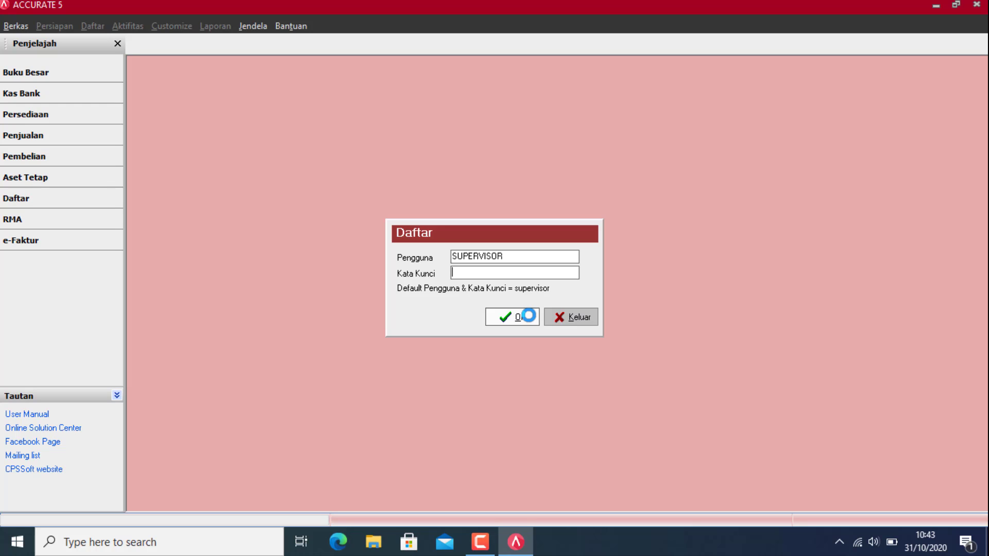
Step: Log in to the new database as SUPERVISOR by entering the supervisor password
text(supervisor)
click(528, 315)
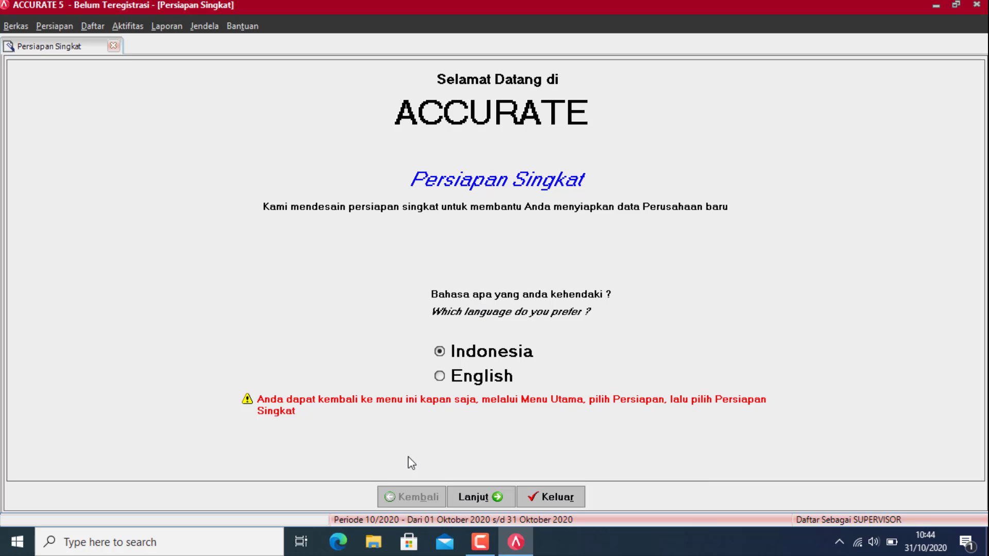
Step: Advance past the wizard's welcome page to the setup-type question
click(485, 498)
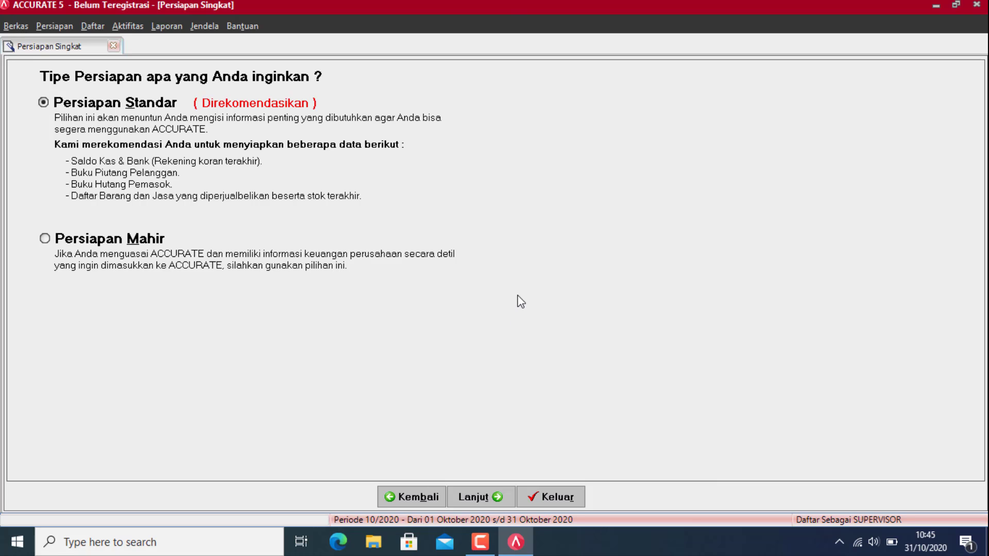
Step: Choose the Persiapan Mahir setup and continue to step 1, the currency page
click(44, 238)
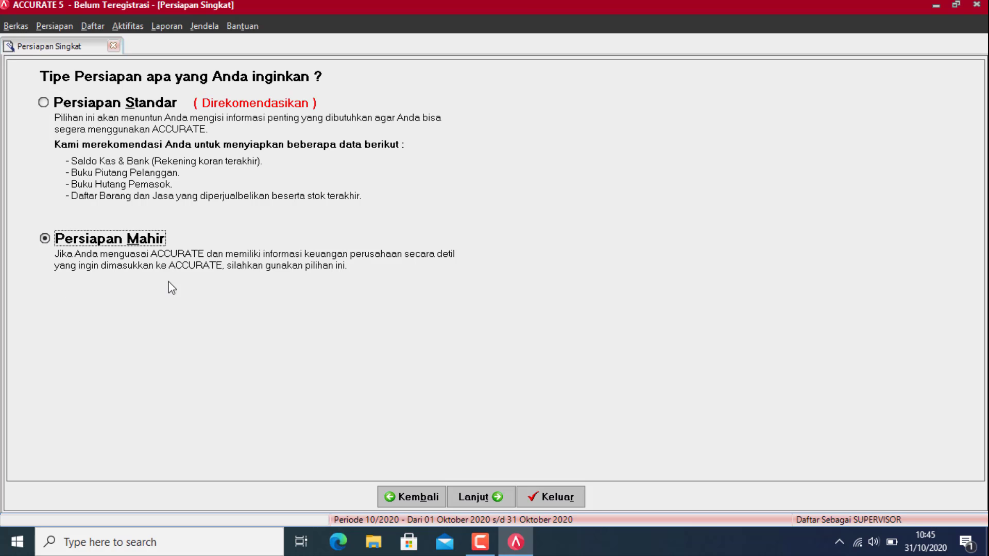
click(465, 497)
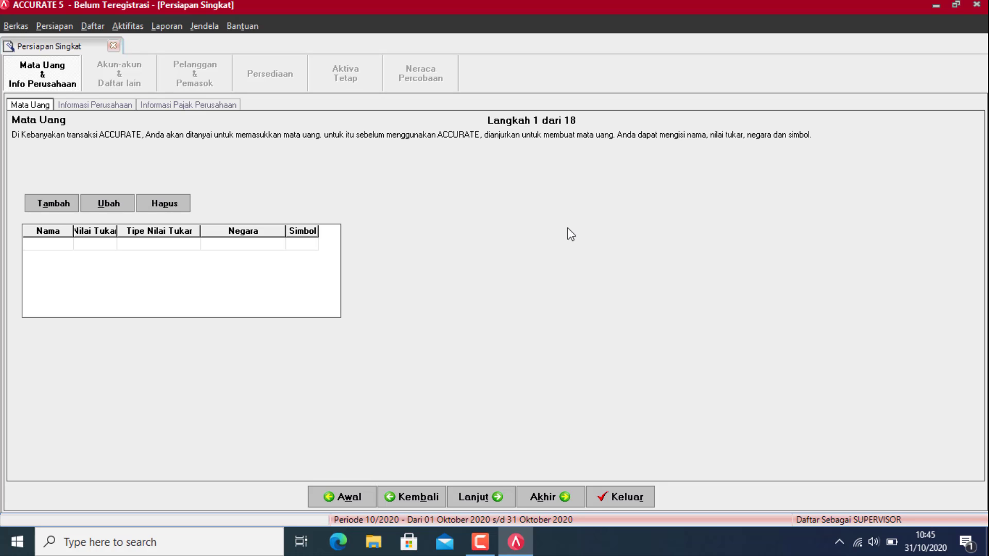
Step: Add IDR as the default currency with rate 1, country INDONESIA and symbol IDR
click(43, 204)
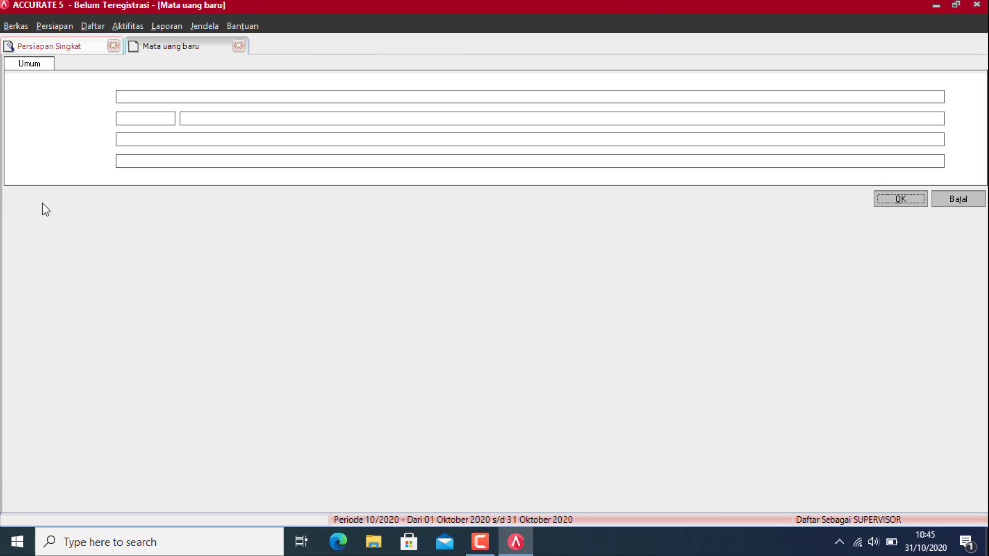
click(150, 100)
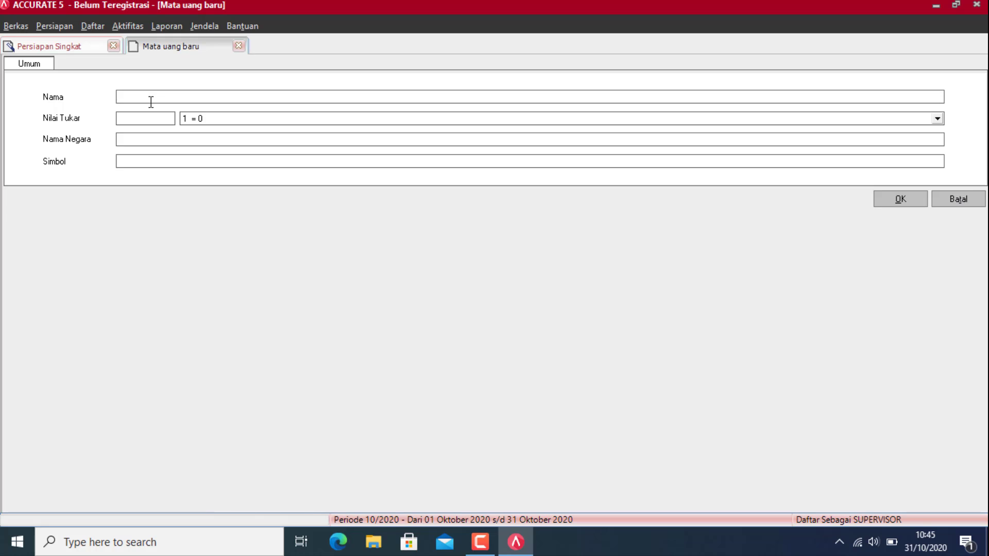
text(idr)
key(BackSpace)
key(BackSpace)
key(BackSpace)
text(IDR)
click(131, 121)
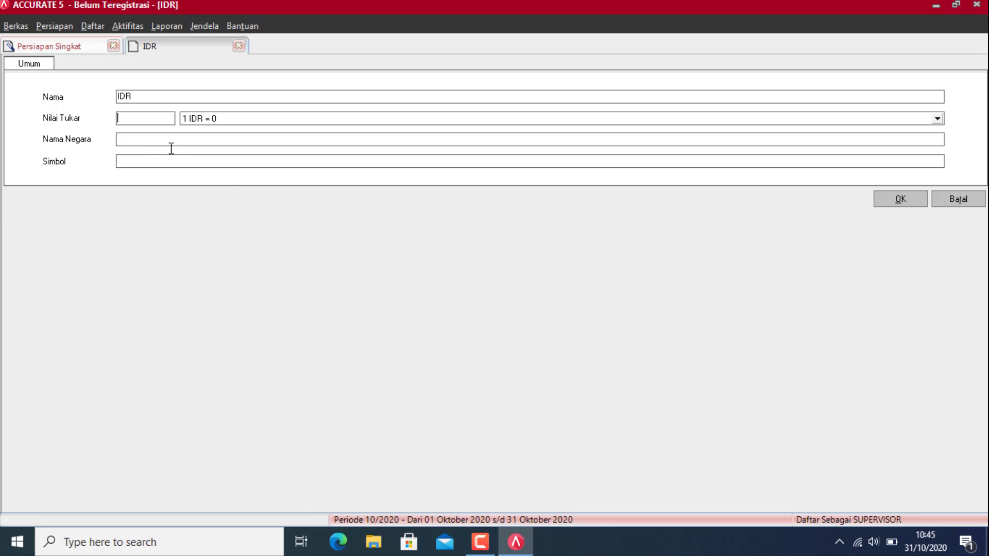
text(1)
click(205, 138)
text(INDONESIA)
click(178, 162)
text(IDR)
click(892, 200)
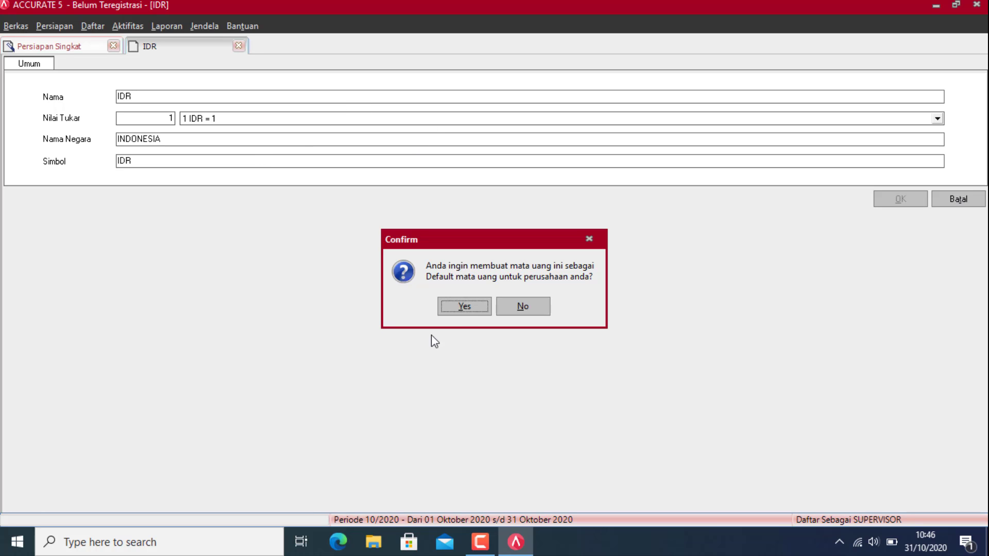
click(466, 308)
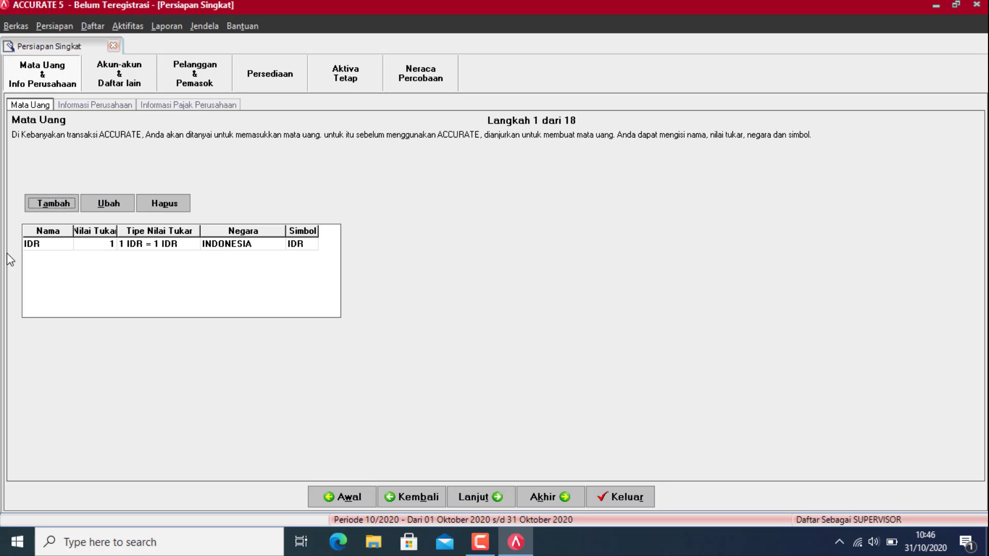
Step: Add the USD currency with rate 15000, country USA and symbol USD
click(55, 203)
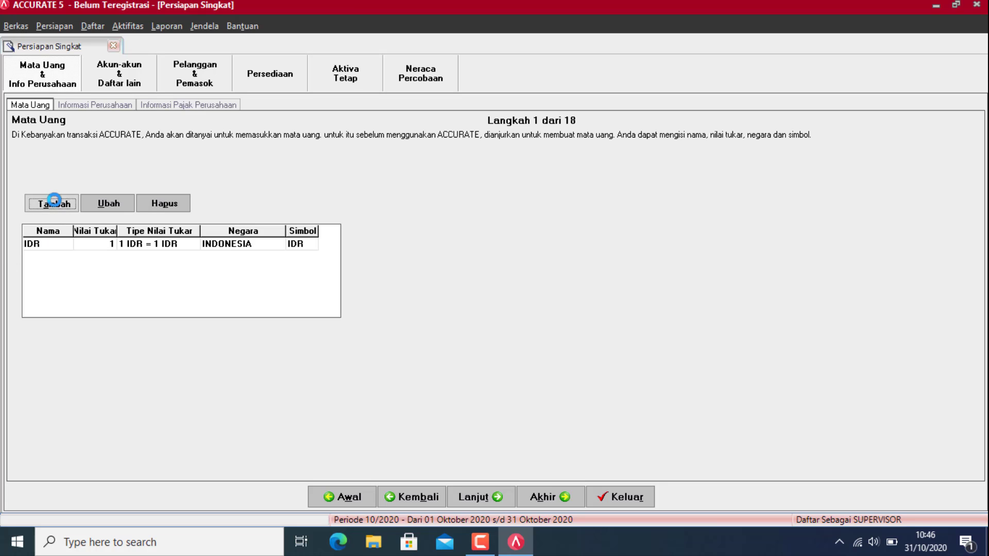
click(160, 99)
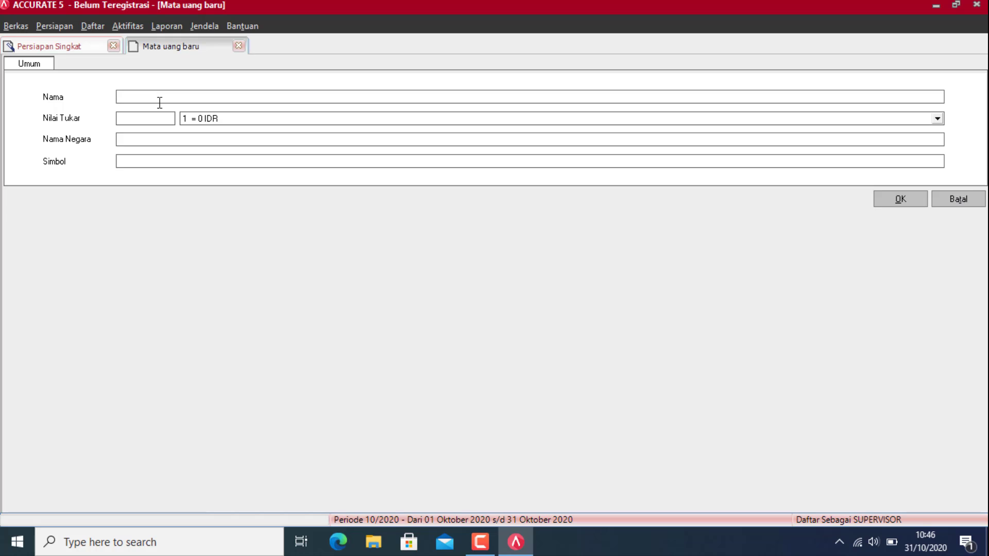
text(USD)
click(163, 119)
text(15)
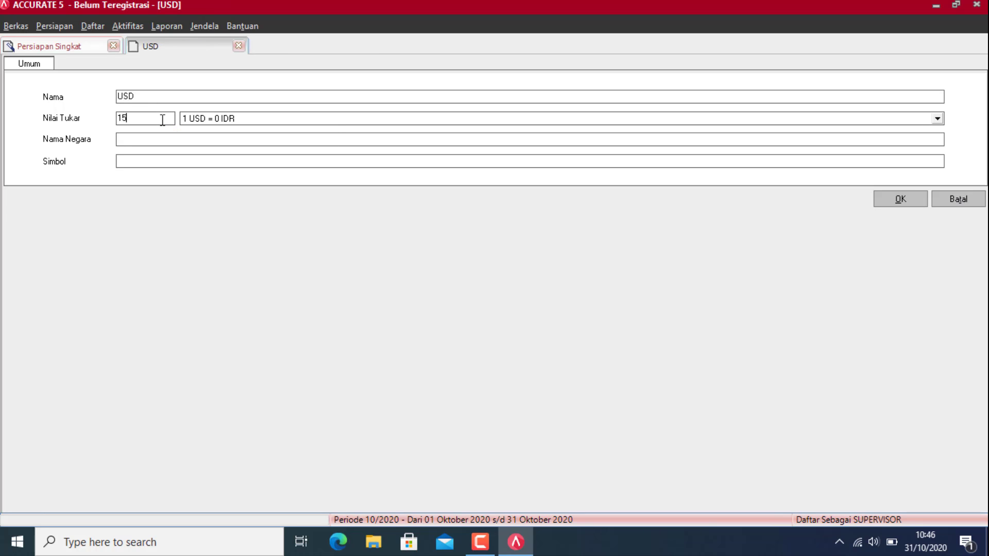
text(000)
click(160, 142)
text(USA)
click(182, 161)
text(USD)
click(907, 204)
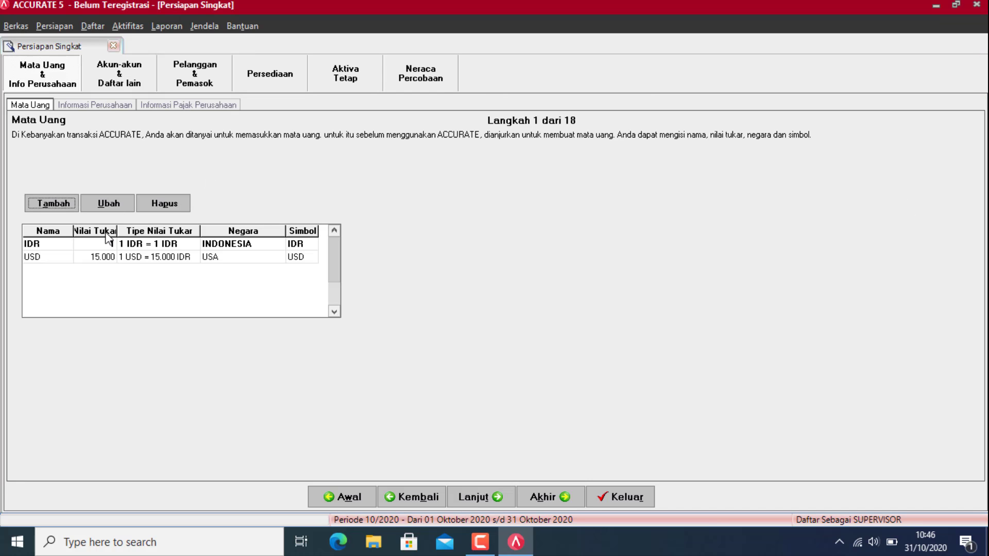
Step: Add the SGD currency with rate 11000, country SINGAPORE and symbol SGD
click(37, 203)
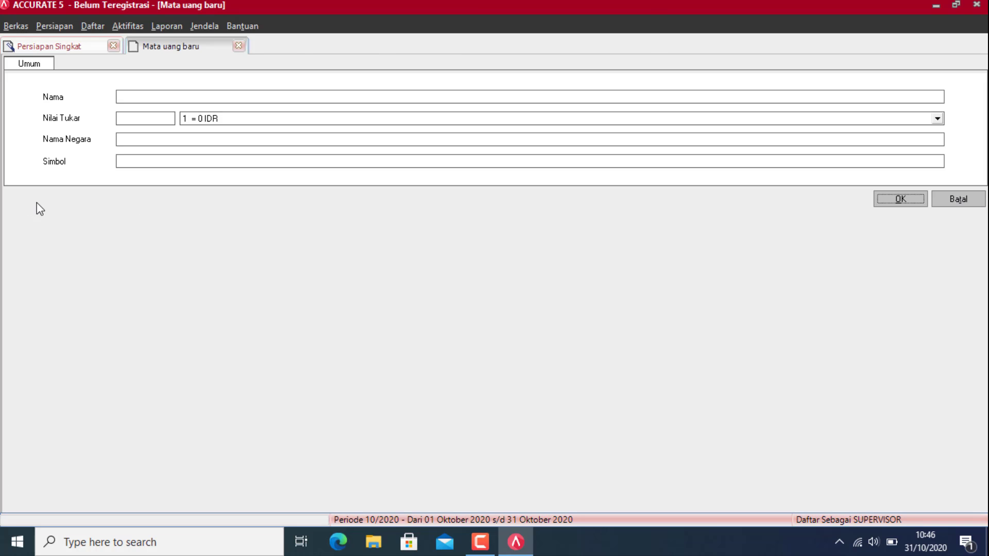
click(145, 92)
text(SGF)
key(BackSpace)
text(D)
click(127, 118)
text(11000)
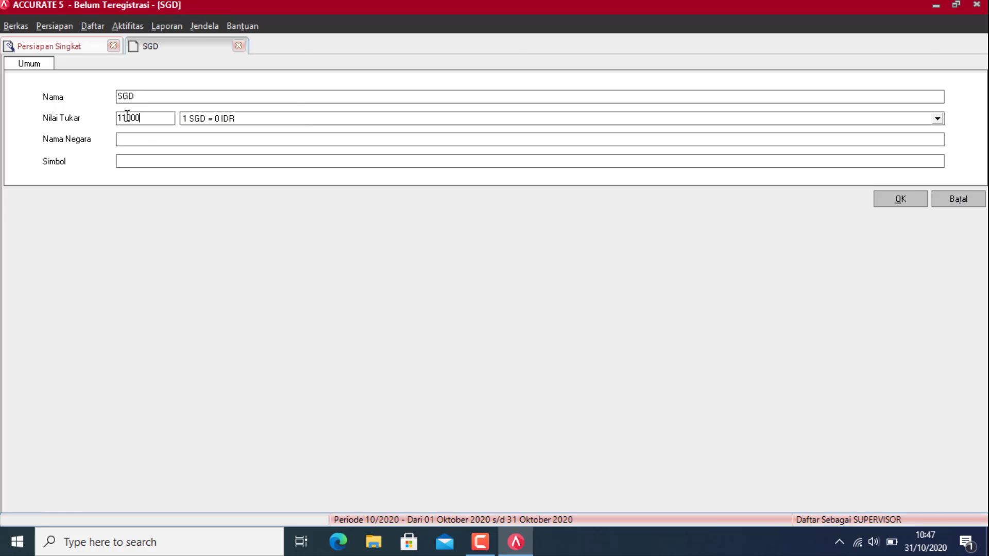
key(Tab)
text(s)
key(BackSpace)
text(SINGAPR)
key(BackSpace)
text(ORE)
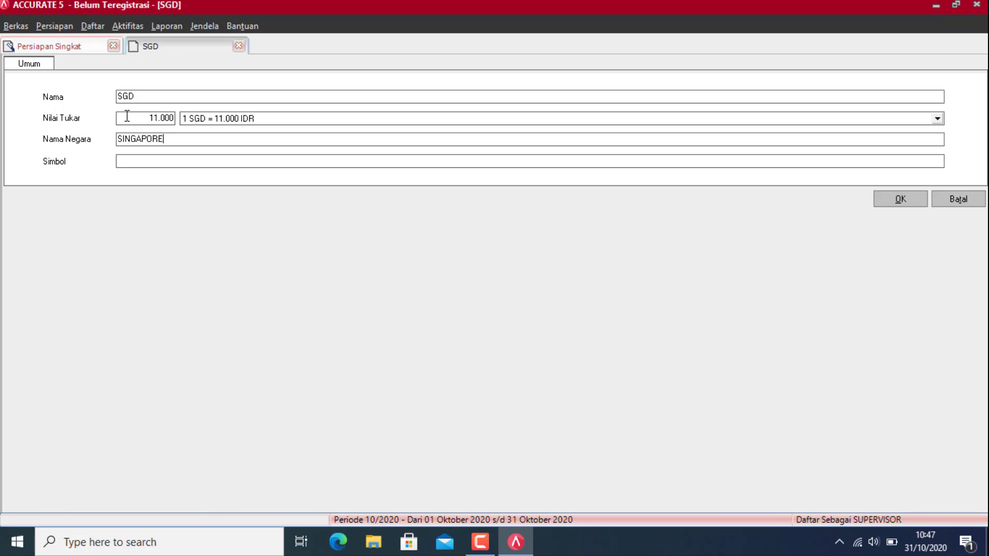
click(144, 164)
text(SGD)
click(902, 199)
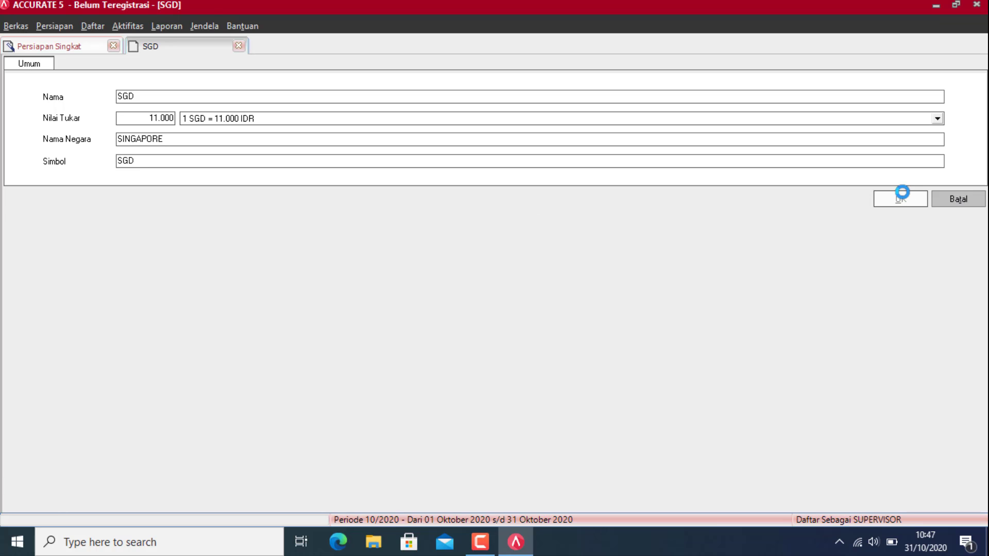
Step: Add the YEN currency with rate 9000, country JEPANG and symbol YEN
click(51, 204)
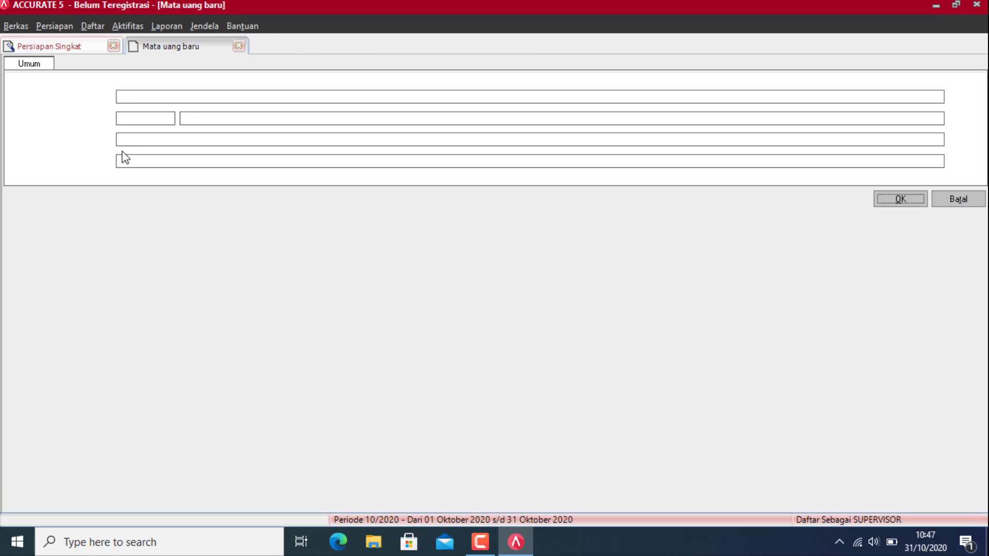
text(YEN)
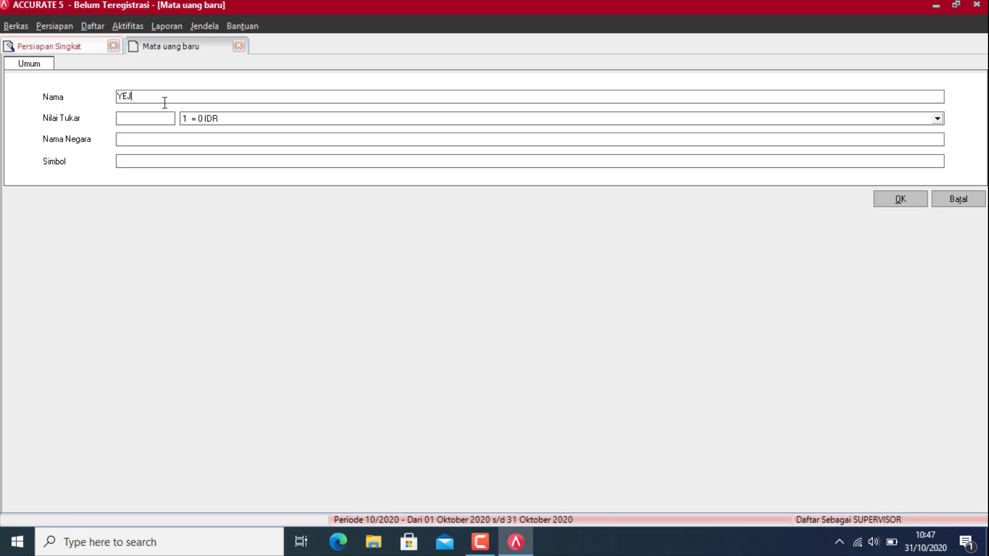
key(Tab)
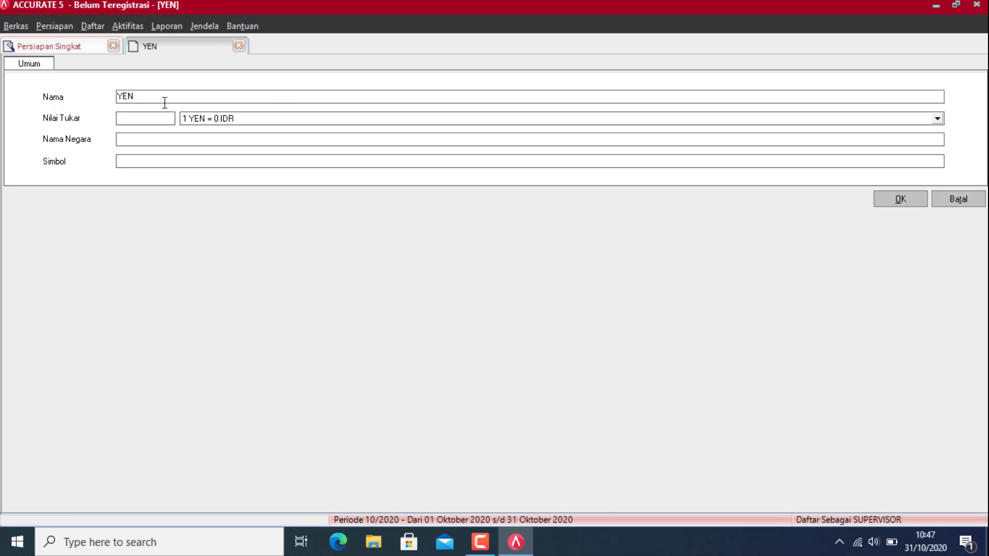
text(9000)
click(154, 139)
text(JEPANG)
click(140, 157)
text(YEN)
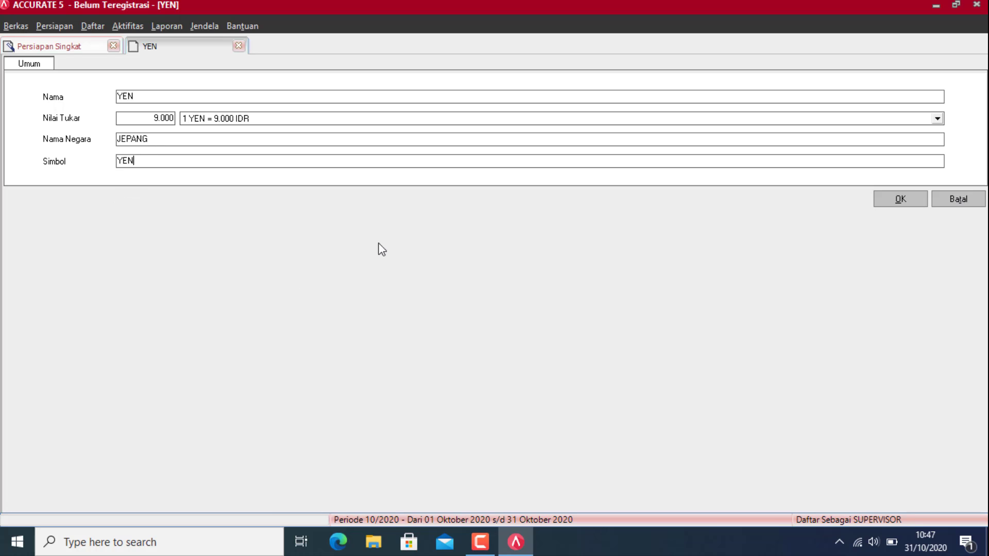
click(888, 205)
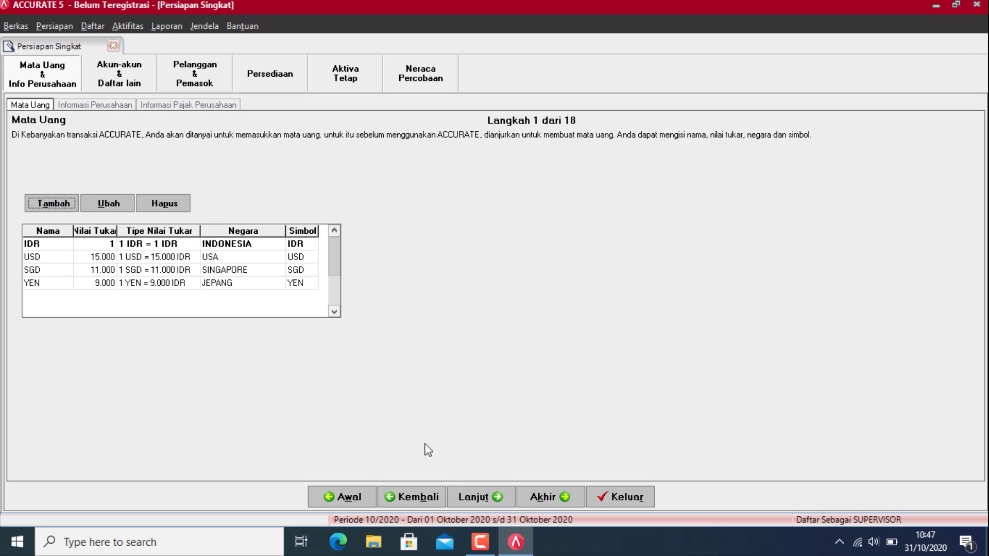
Step: On the company information step, enter company name PT ABC and address JL XXX
click(466, 499)
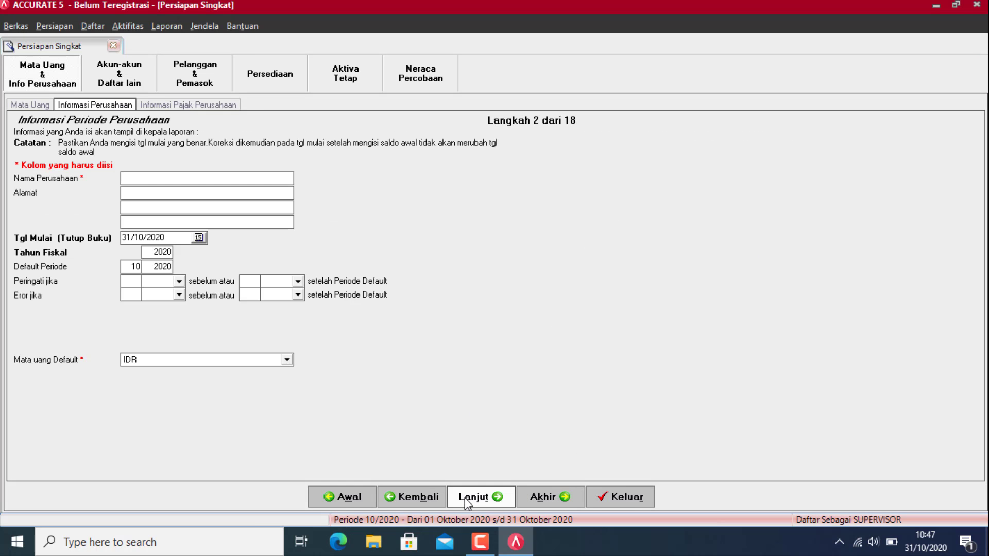
click(191, 177)
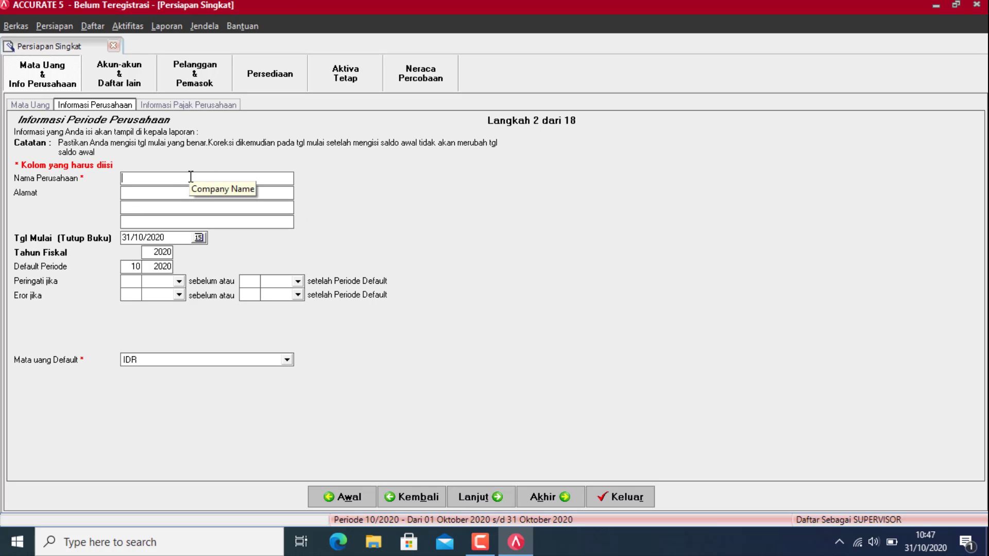
text(PT ABC)
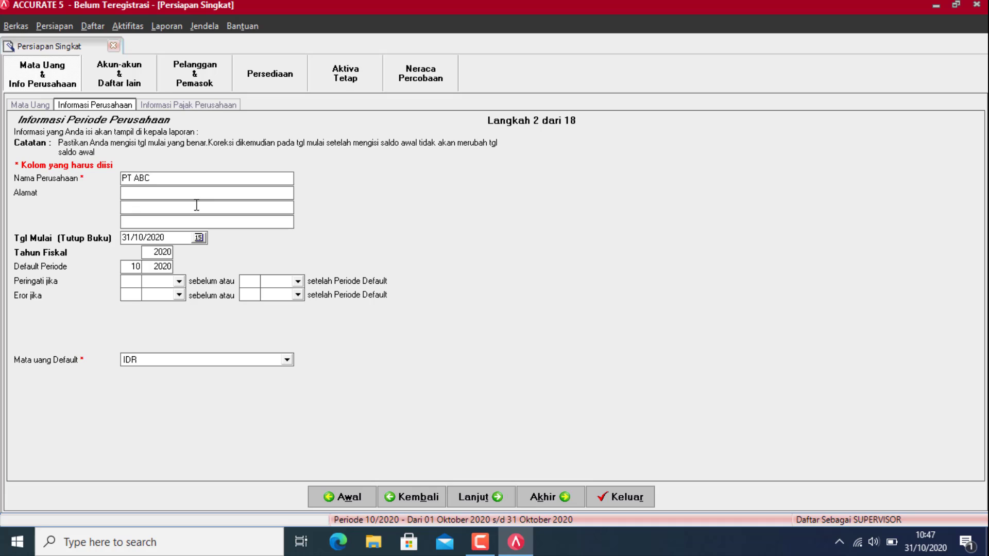
click(195, 192)
text(JL XXX)
Step: Pick 31 December 2019 as the start date in the Tgl Mulai calendar
click(200, 242)
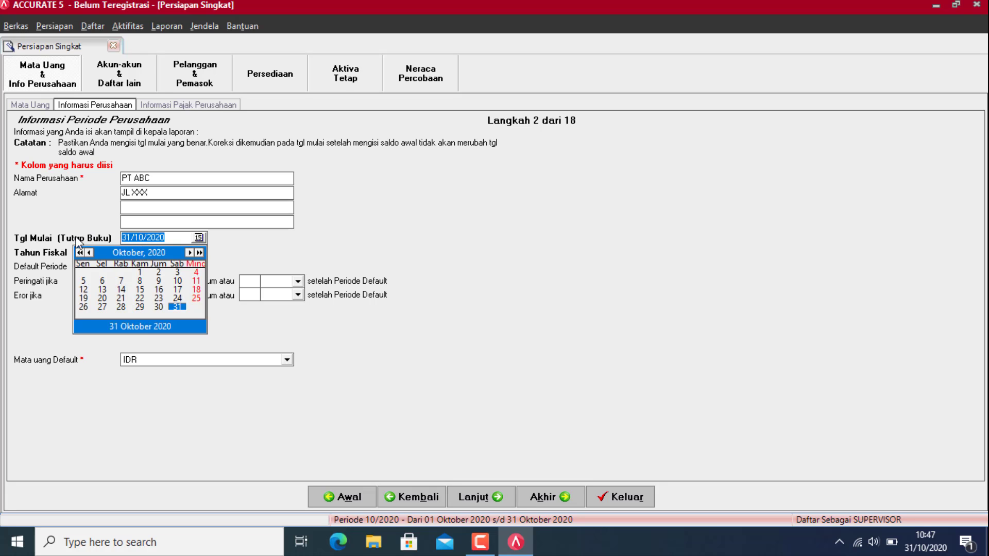
click(88, 252)
click(89, 252)
click(89, 252)
click(90, 252)
click(90, 252)
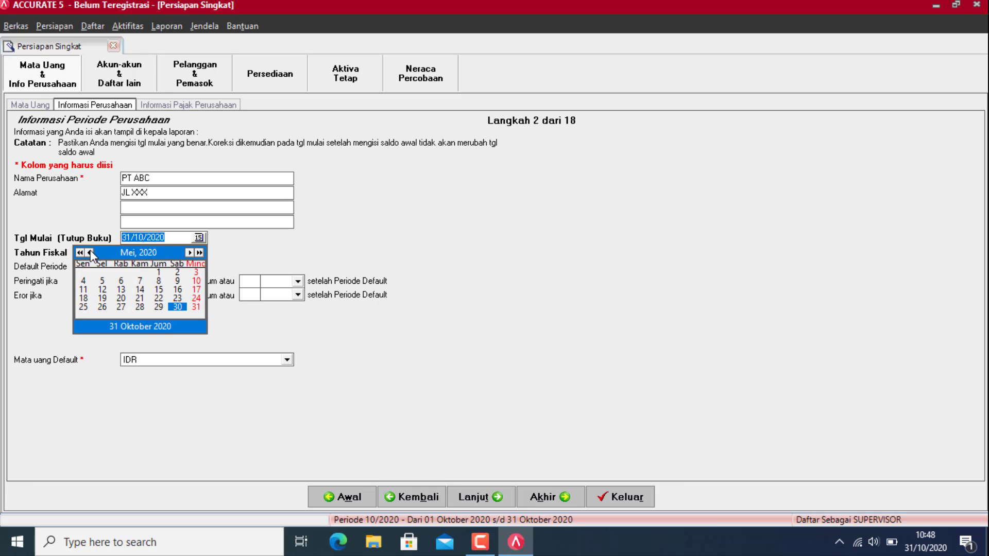
click(89, 252)
click(91, 252)
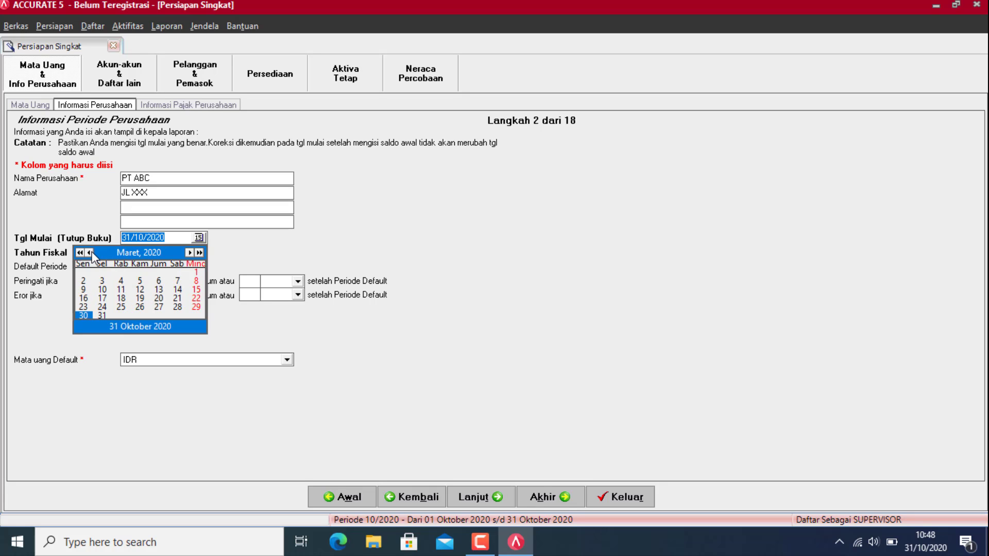
click(90, 252)
click(90, 252)
click(90, 252)
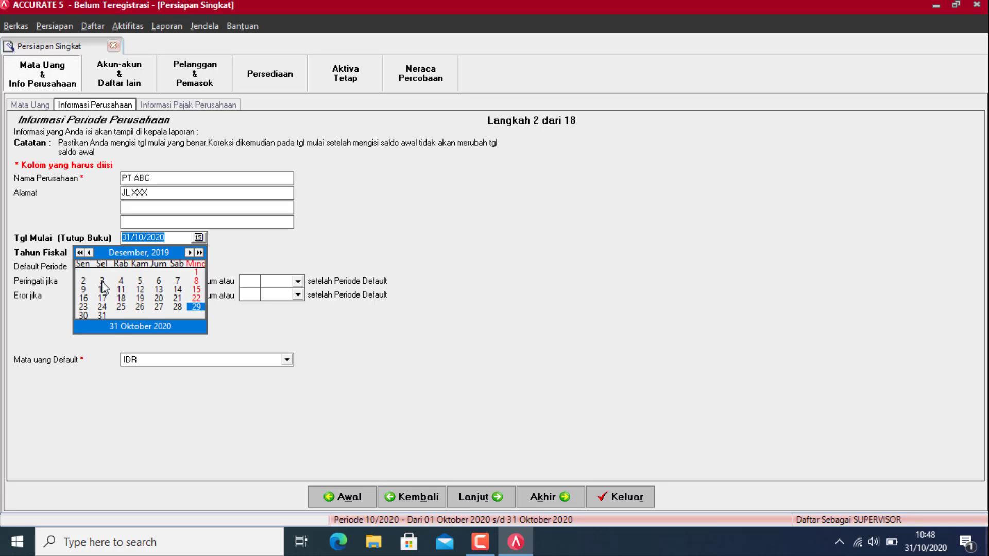
click(108, 315)
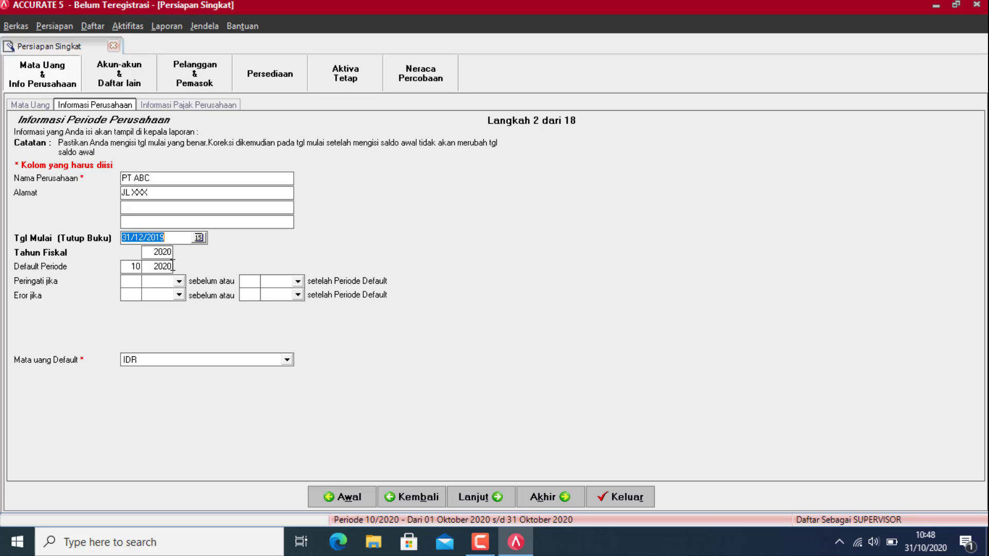
Step: Change the fiscal year to 2000 and proceed to the company tax information step
double_click(156, 252)
key(BackSpace)
text(20)
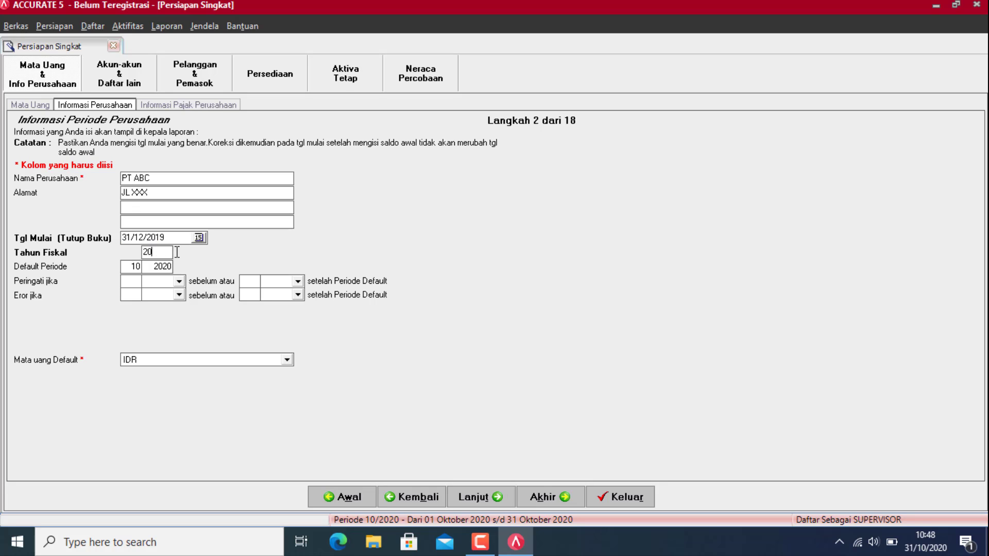
drag(155, 252, 120, 252)
text(00)
key(Tab)
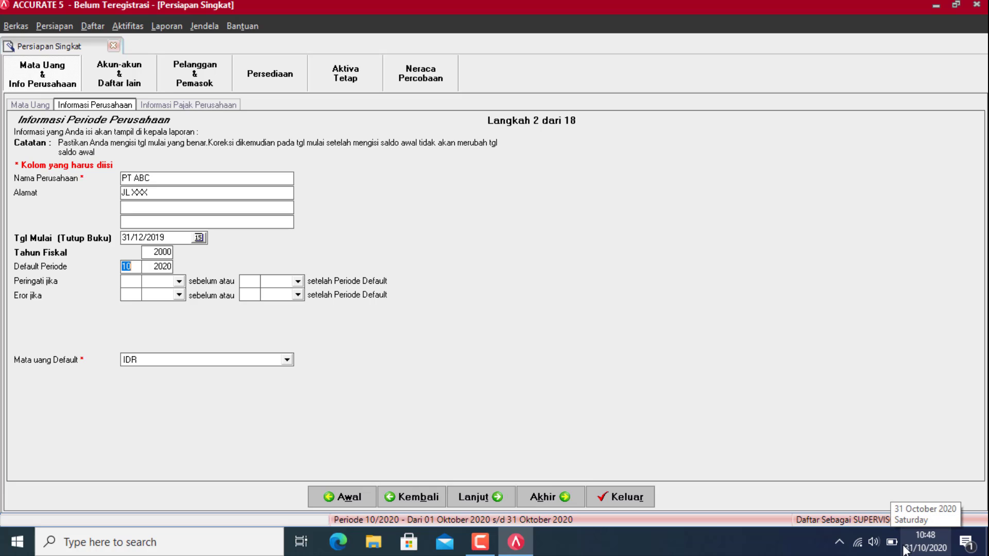
click(223, 106)
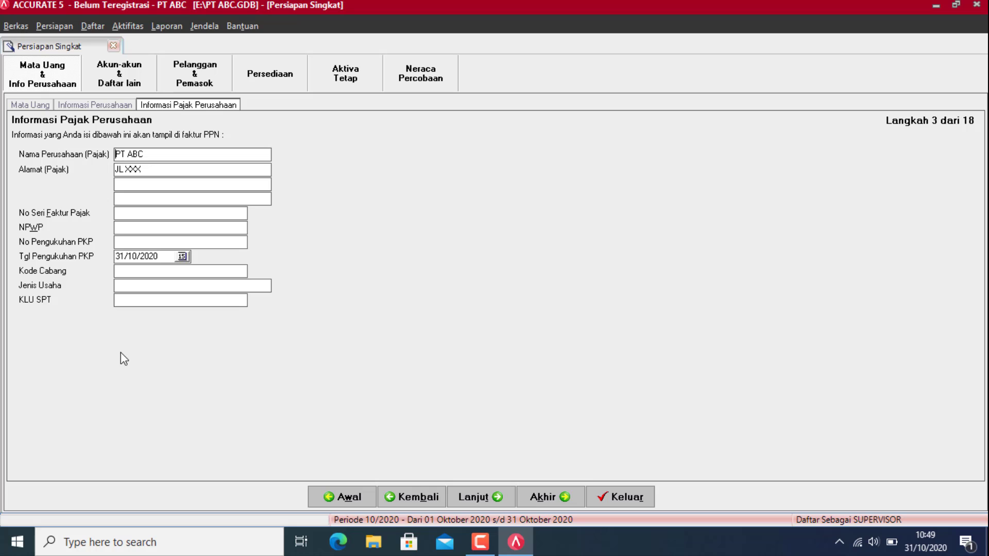
Step: Advance the wizard to step 4 of 18, the Daftar Akun account list
click(481, 498)
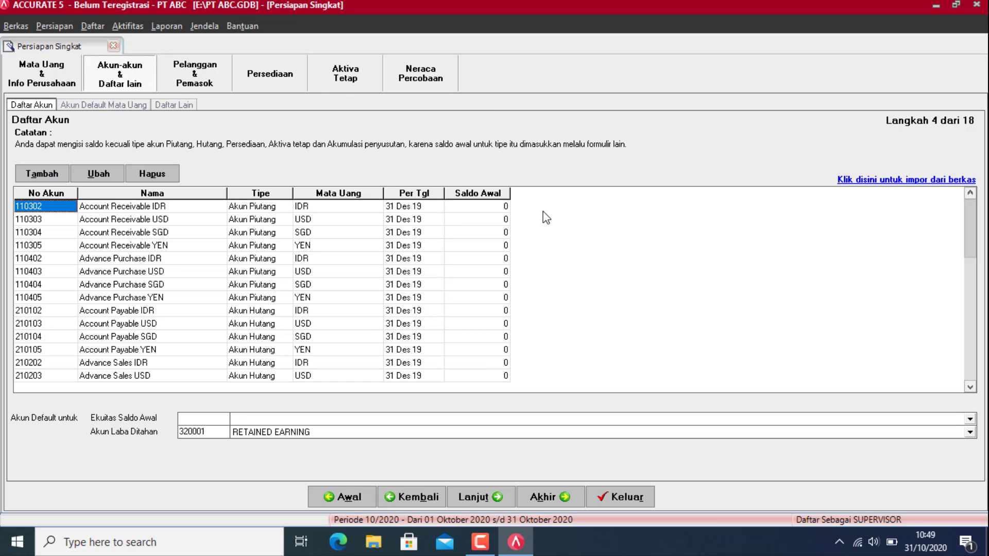
Step: Scroll the account grid to the bottom and back to review the IDR, USD, SGD and YEN accounts
click(969, 384)
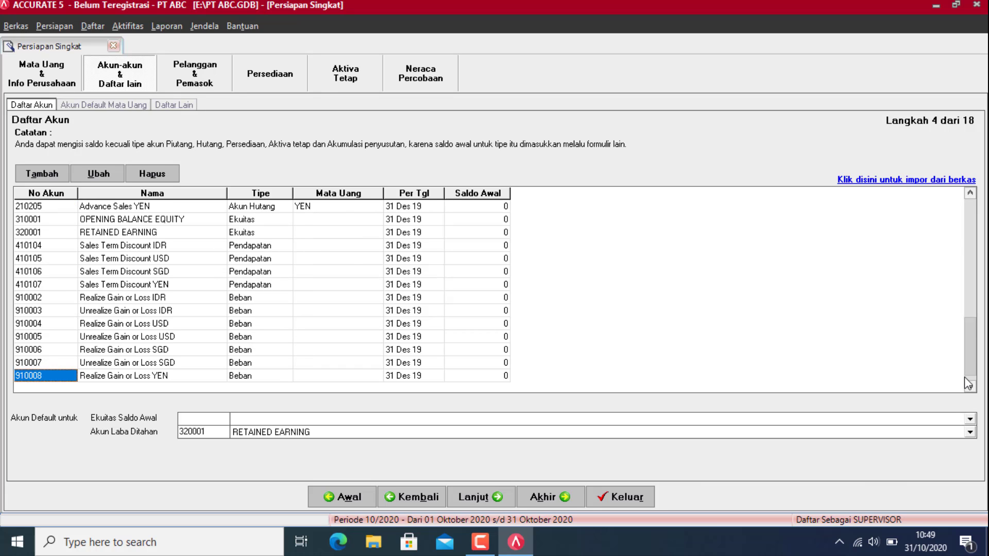
click(972, 207)
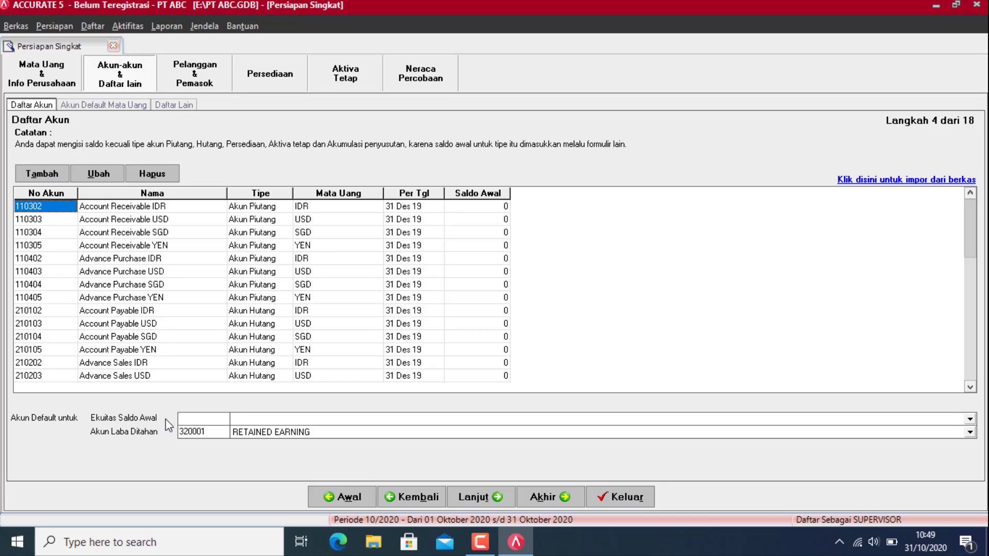
Step: Set the Ekuitas Saldo Awal default account to 310001 OPENING BALANCE EQUITY
click(353, 419)
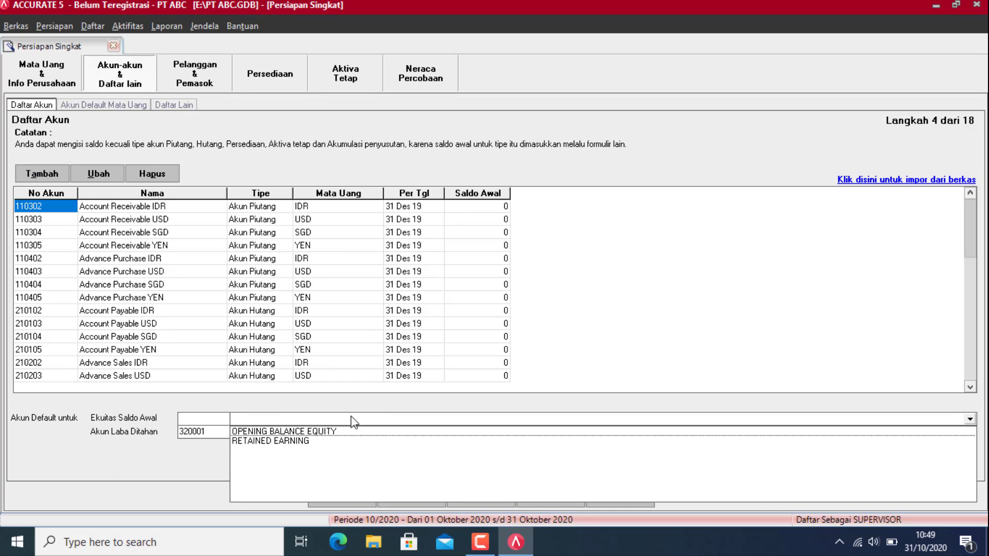
click(336, 432)
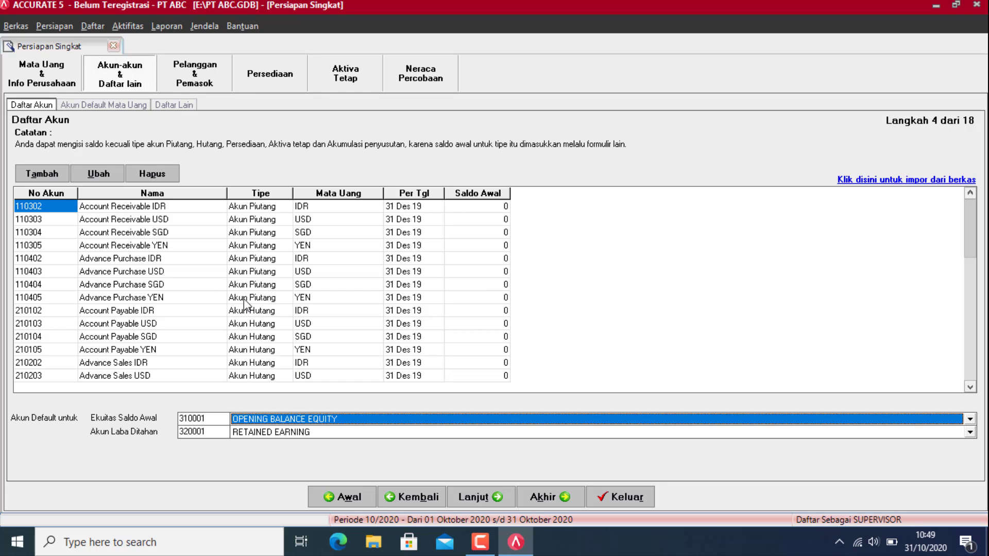
Step: Delete accounts 110302–110305 and 110402–110405, accepting the default-account warnings
click(159, 177)
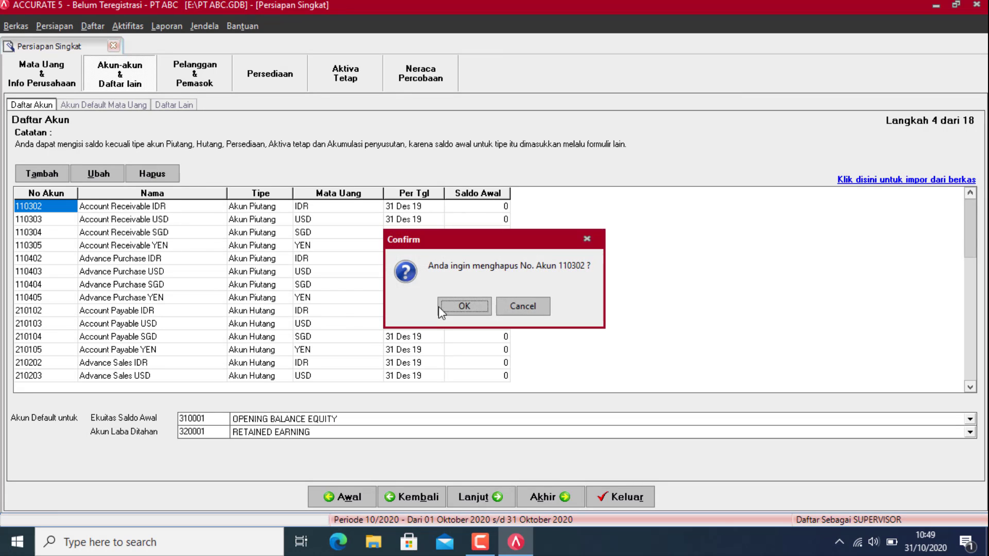
click(456, 305)
click(406, 309)
click(161, 173)
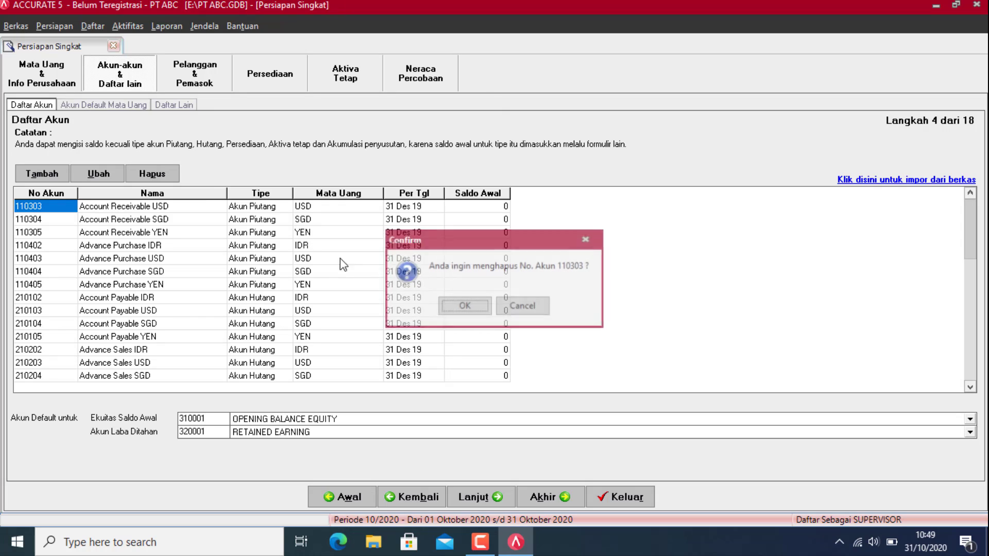
click(465, 307)
click(466, 308)
click(169, 176)
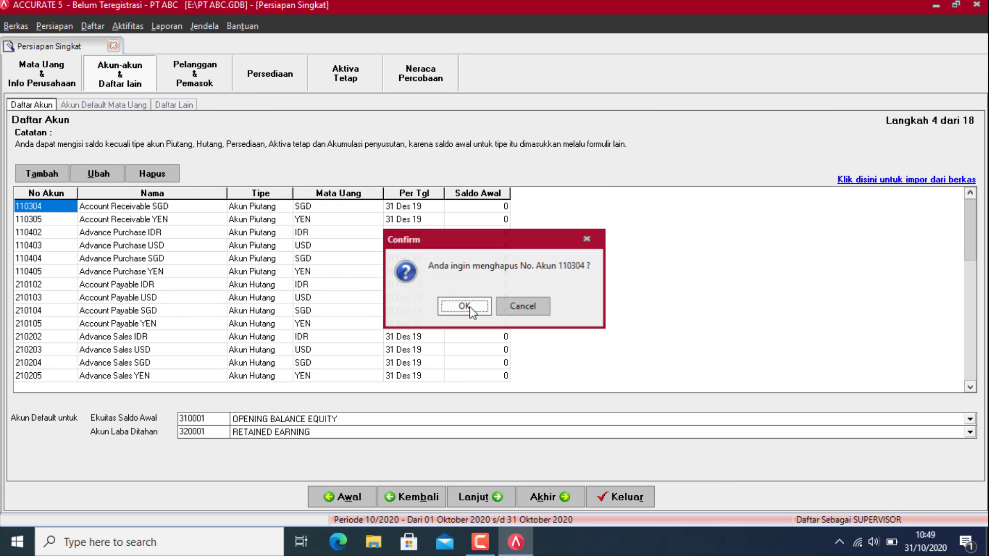
click(464, 306)
click(478, 305)
click(152, 174)
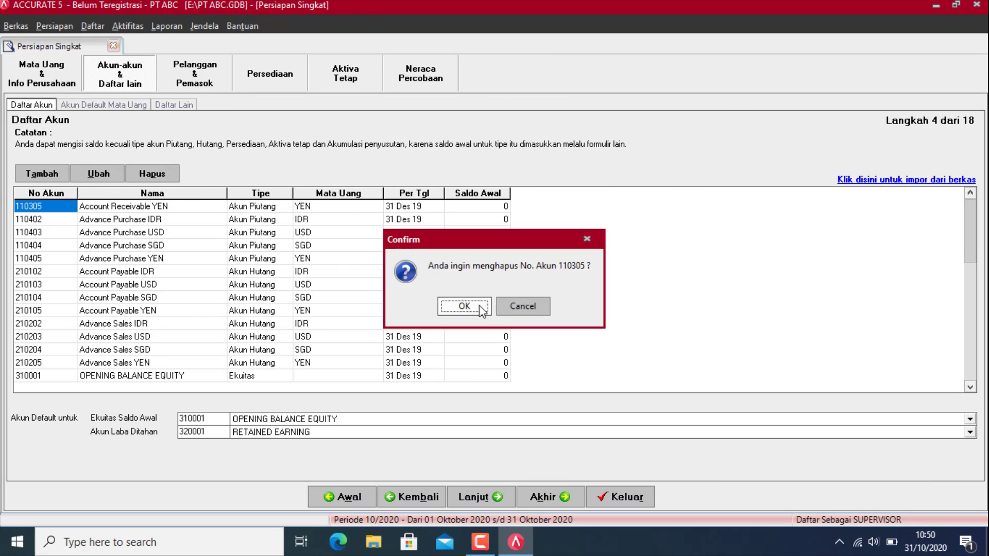
click(480, 305)
click(479, 305)
click(133, 170)
click(463, 308)
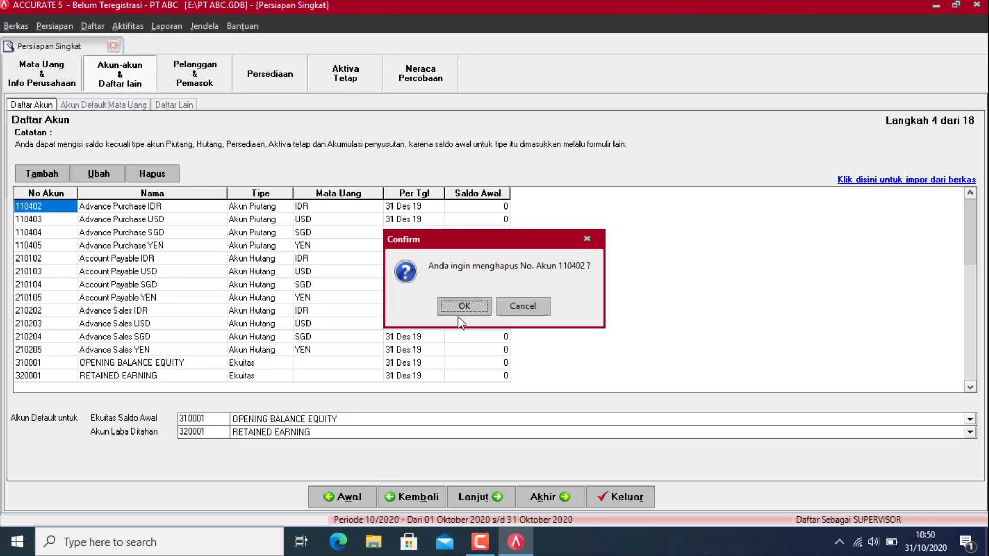
click(156, 170)
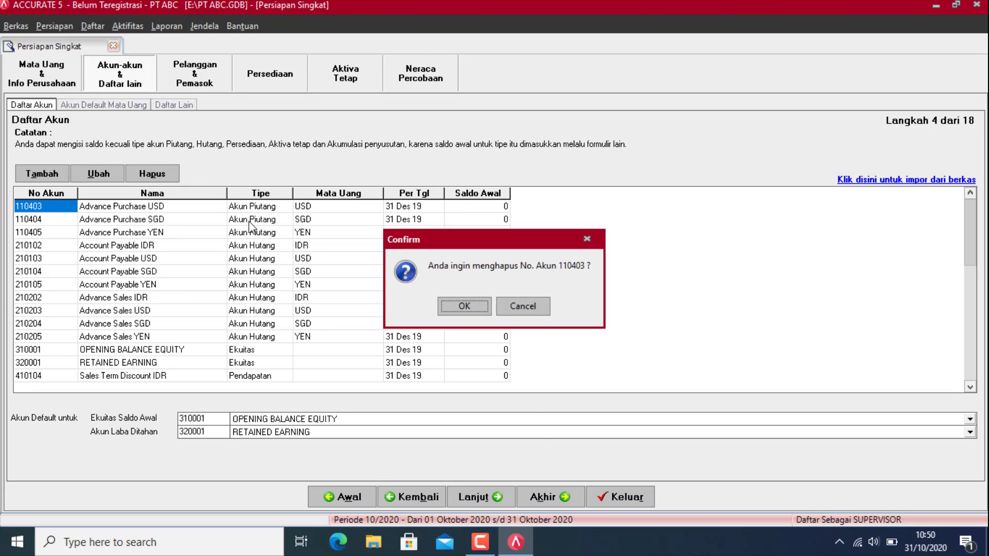
click(448, 307)
click(452, 305)
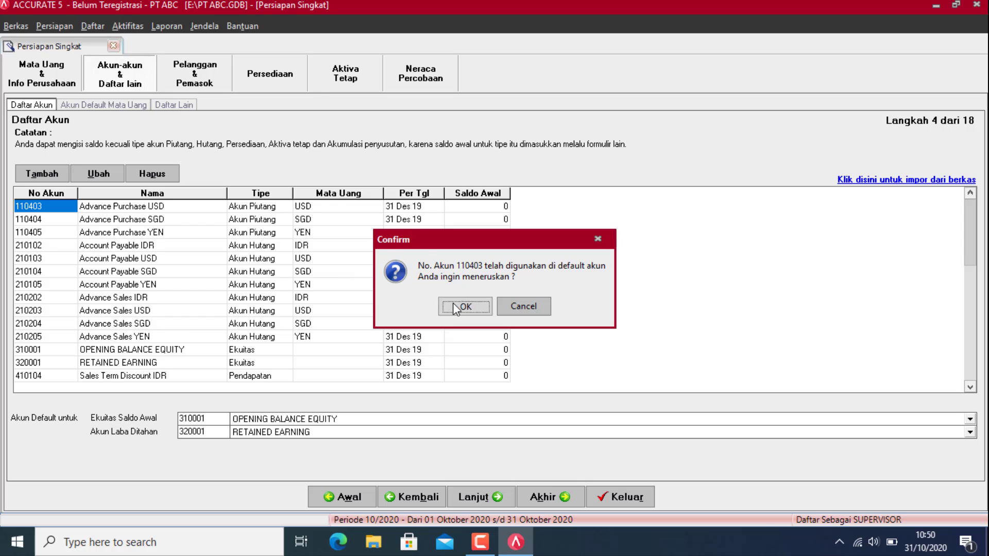
click(172, 175)
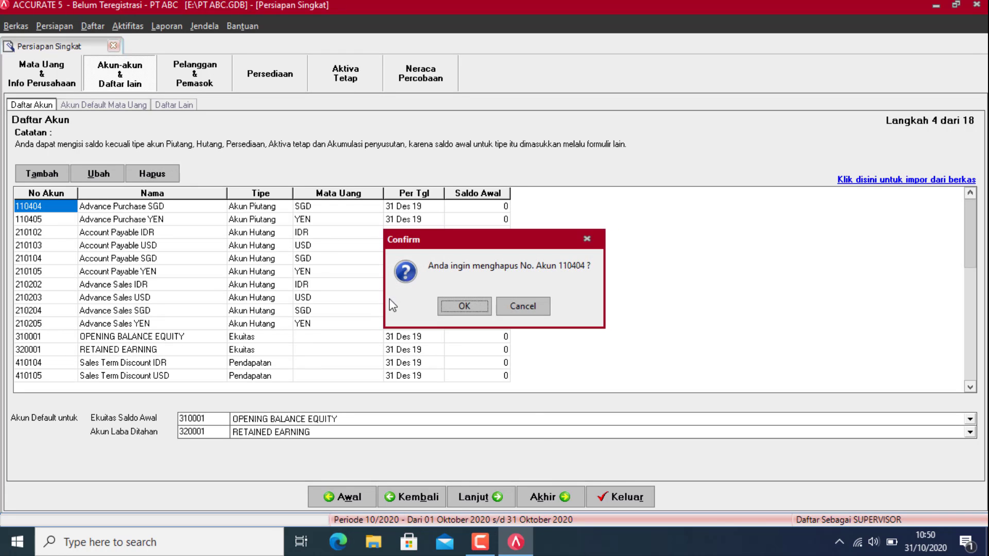
click(466, 308)
click(145, 175)
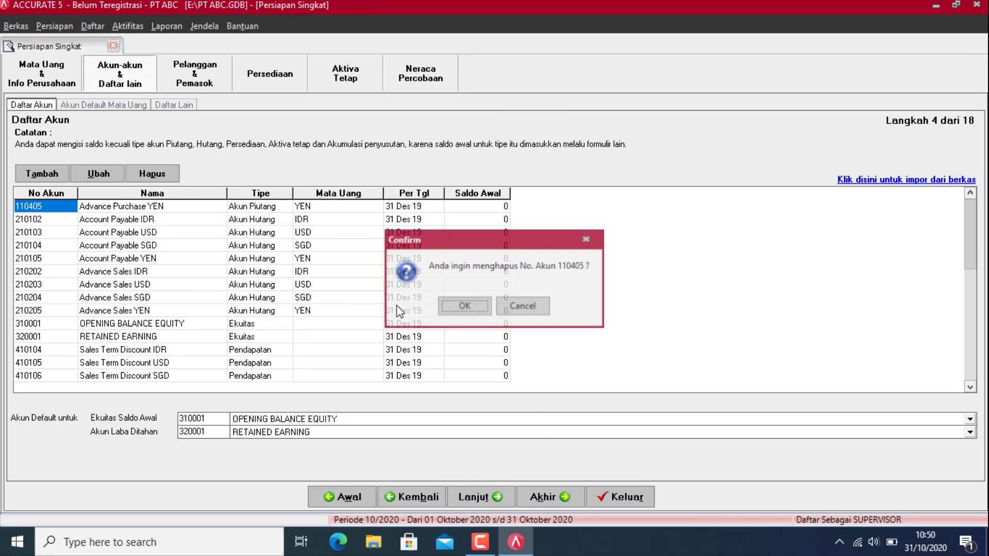
click(467, 308)
Step: Delete accounts 210102–210105 and 210202–210205, overriding the default-account warnings
click(162, 172)
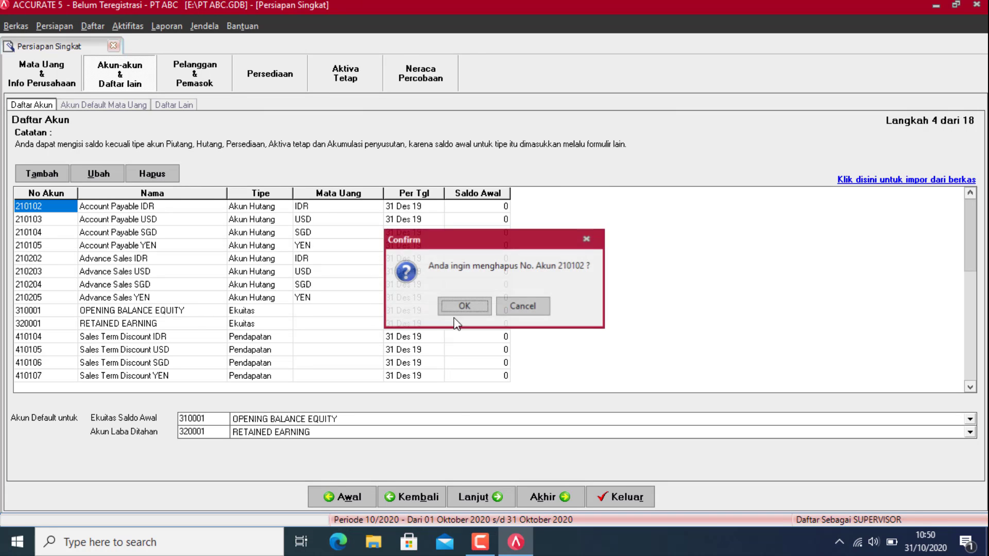
click(467, 308)
click(177, 178)
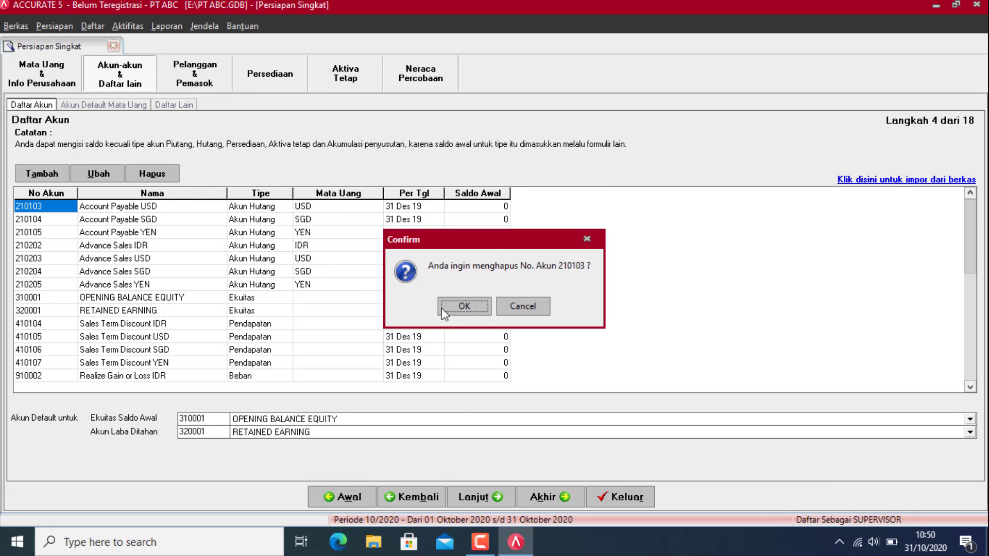
click(453, 305)
click(152, 174)
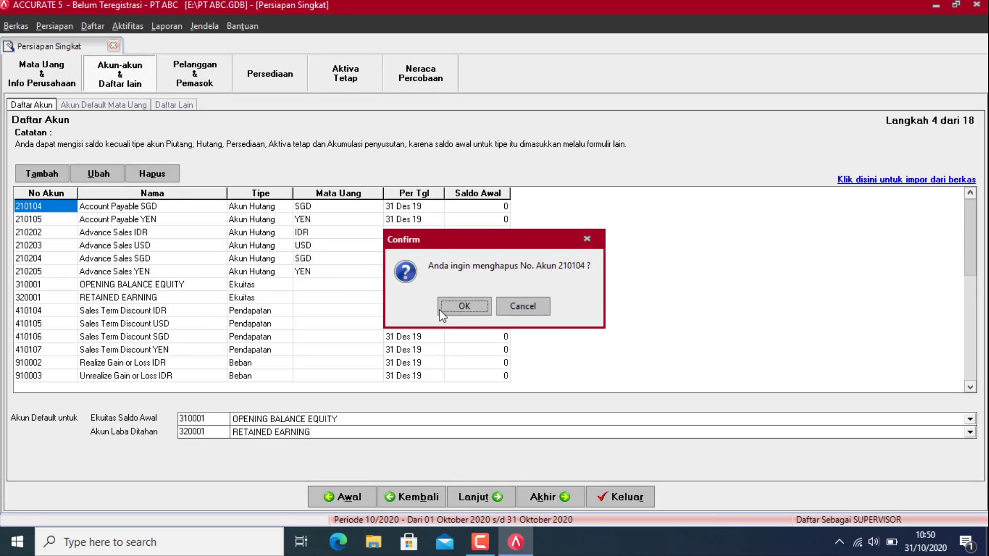
click(453, 306)
click(151, 172)
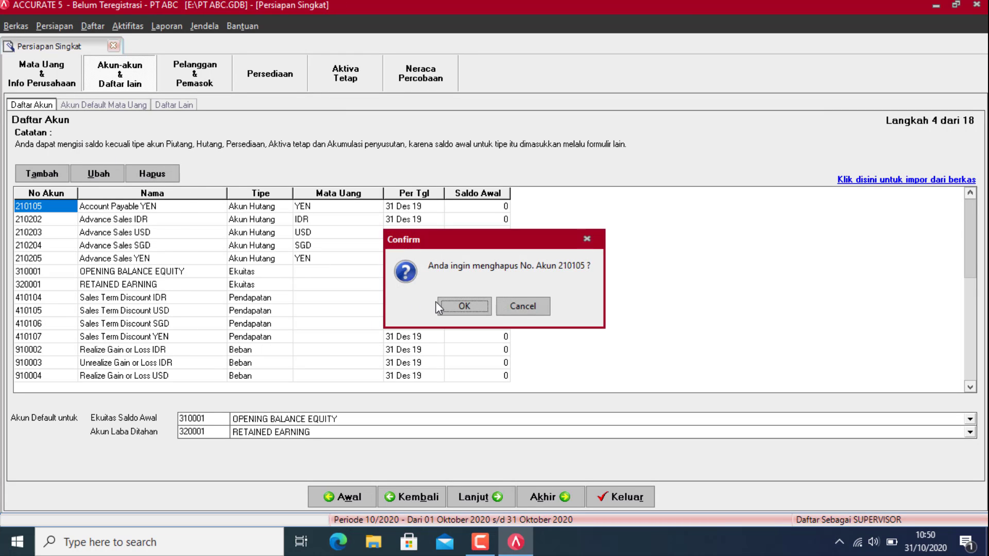
click(466, 307)
click(152, 174)
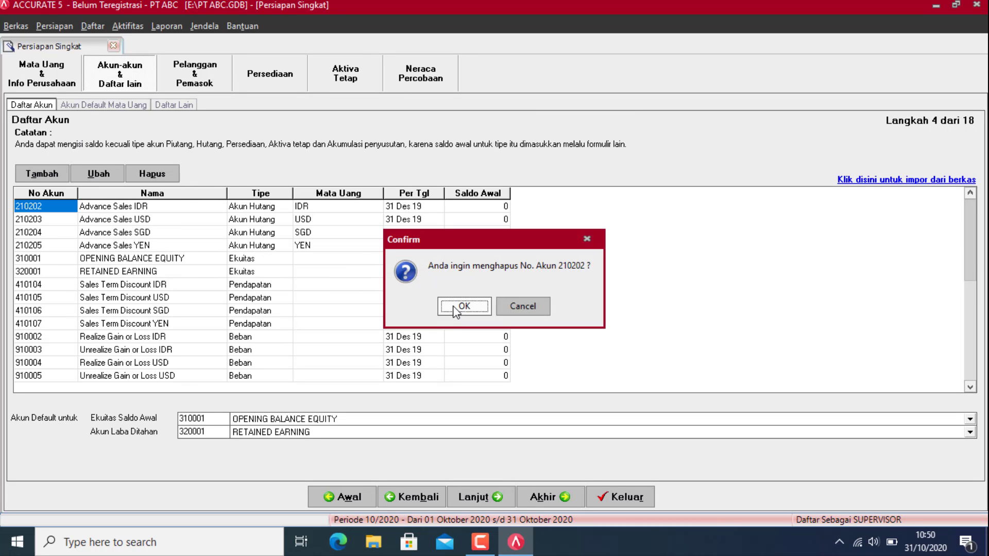
click(464, 306)
click(155, 175)
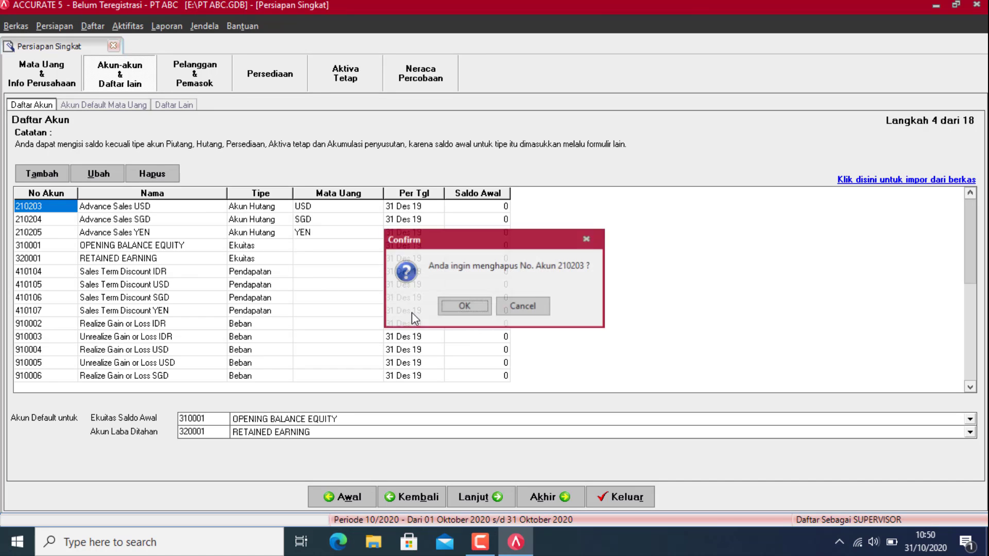
click(453, 307)
click(151, 175)
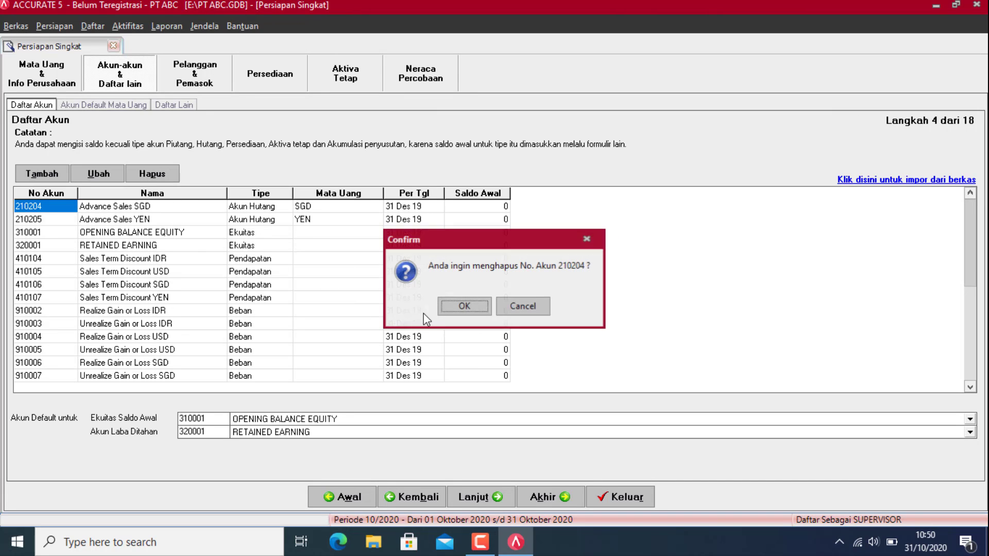
click(456, 309)
click(456, 308)
click(146, 175)
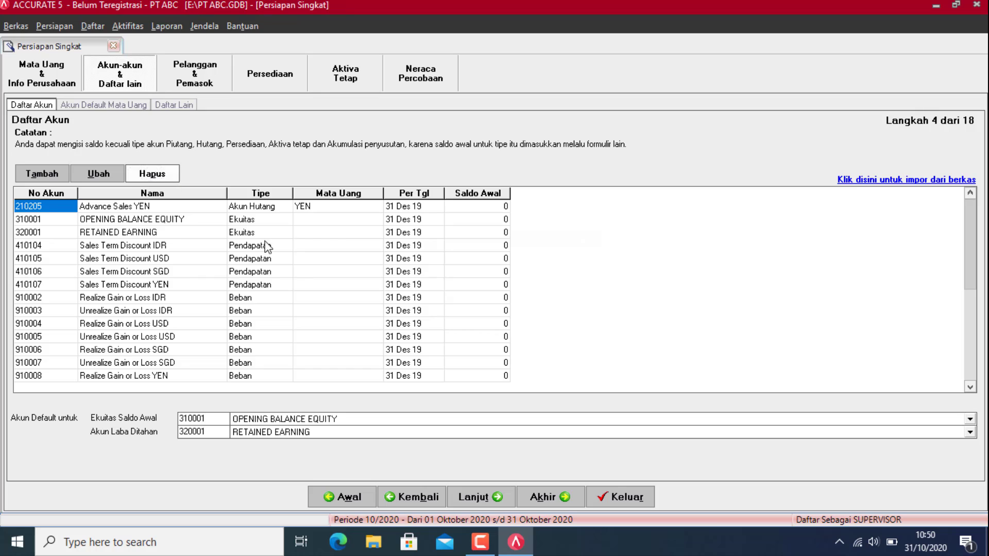
click(464, 306)
click(463, 307)
Step: Delete accounts 410104 through 410107
click(29, 232)
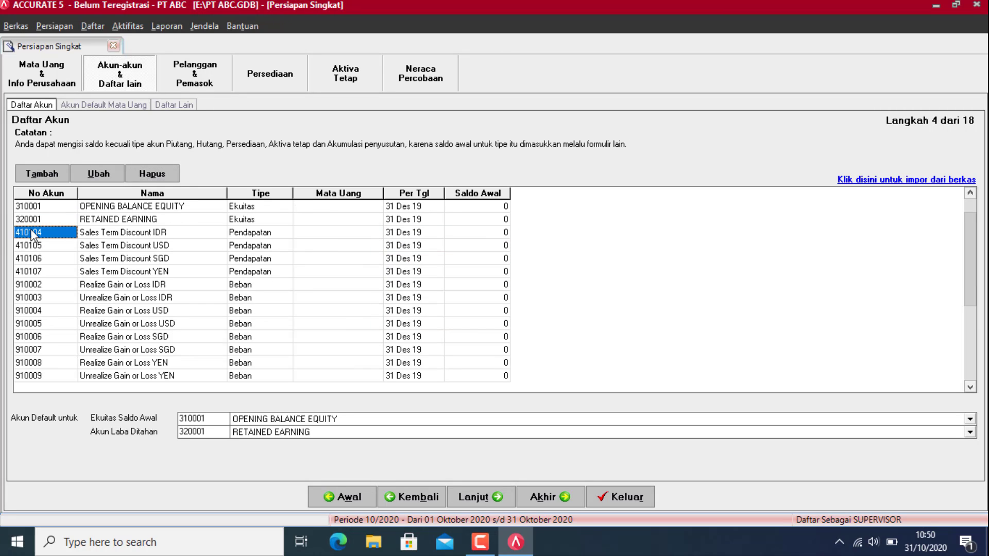
click(167, 174)
click(466, 307)
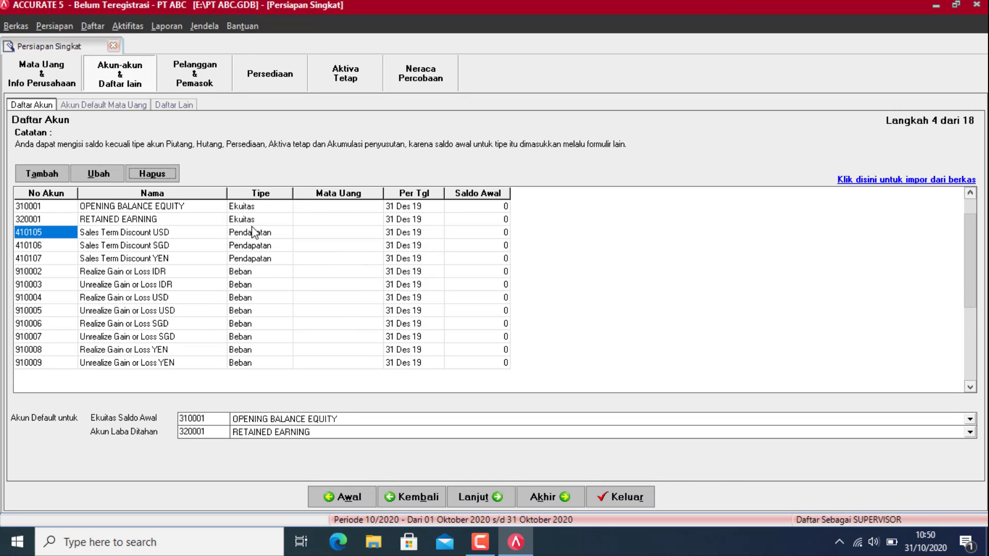
click(153, 174)
click(448, 306)
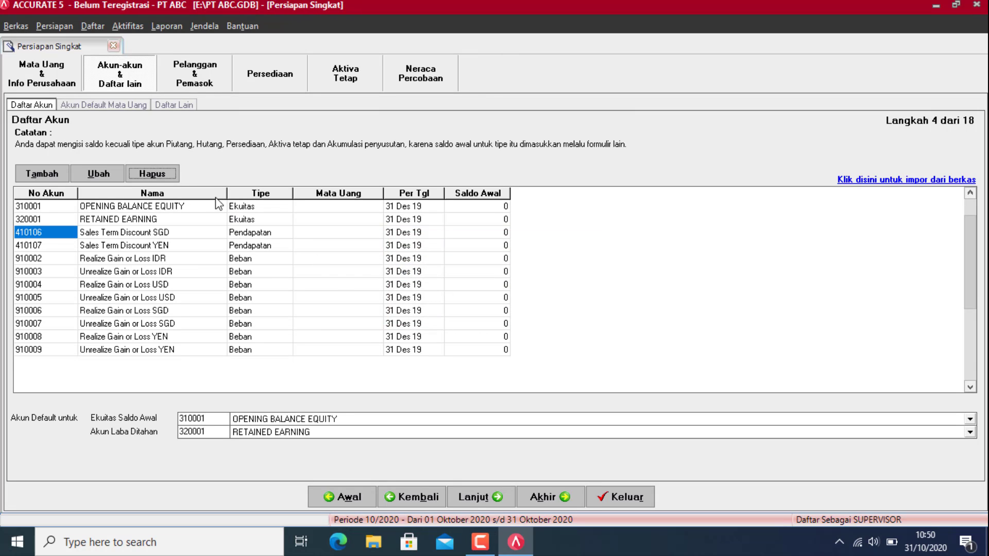
click(153, 174)
click(454, 305)
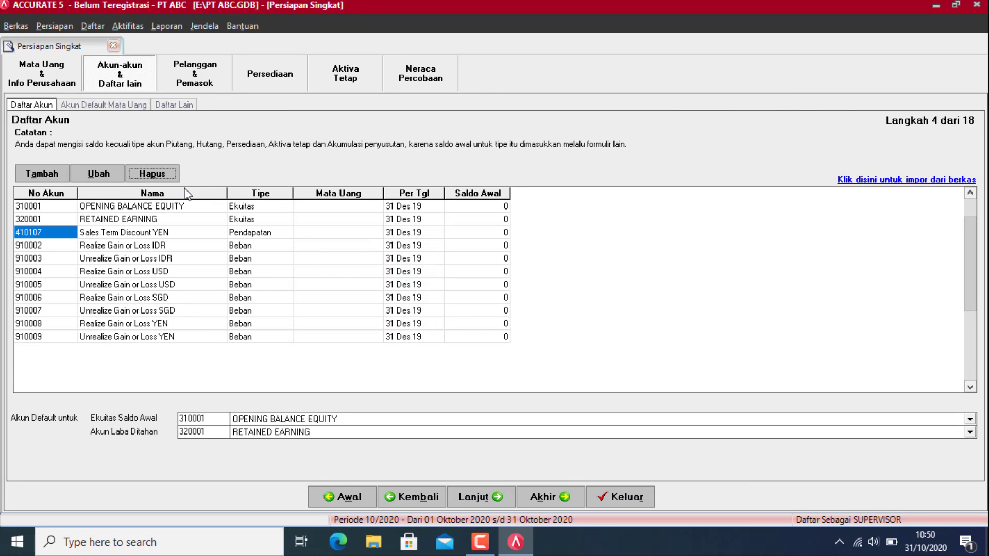
click(155, 175)
click(462, 307)
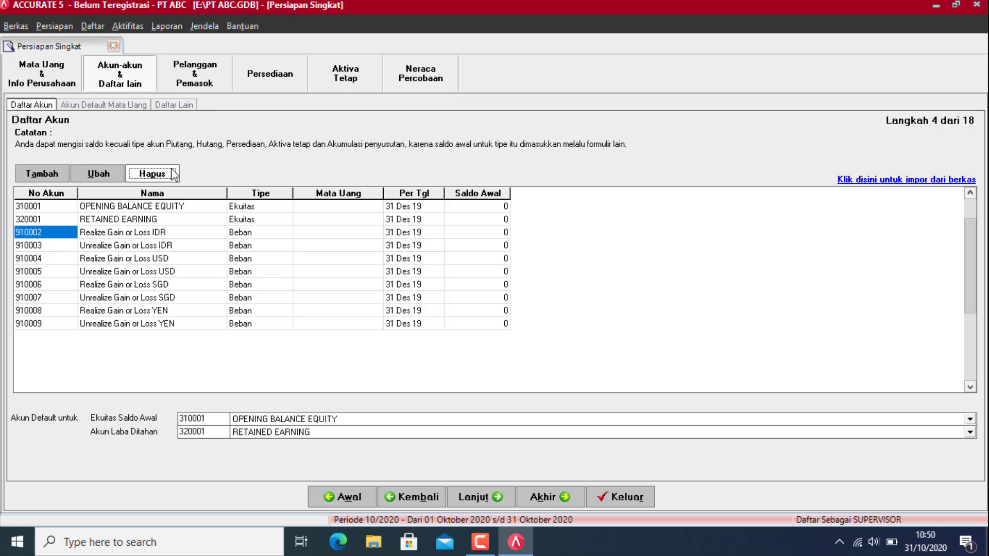
Step: Delete accounts 910002 through 910009, leaving only 310001 and 320001
click(152, 173)
click(457, 305)
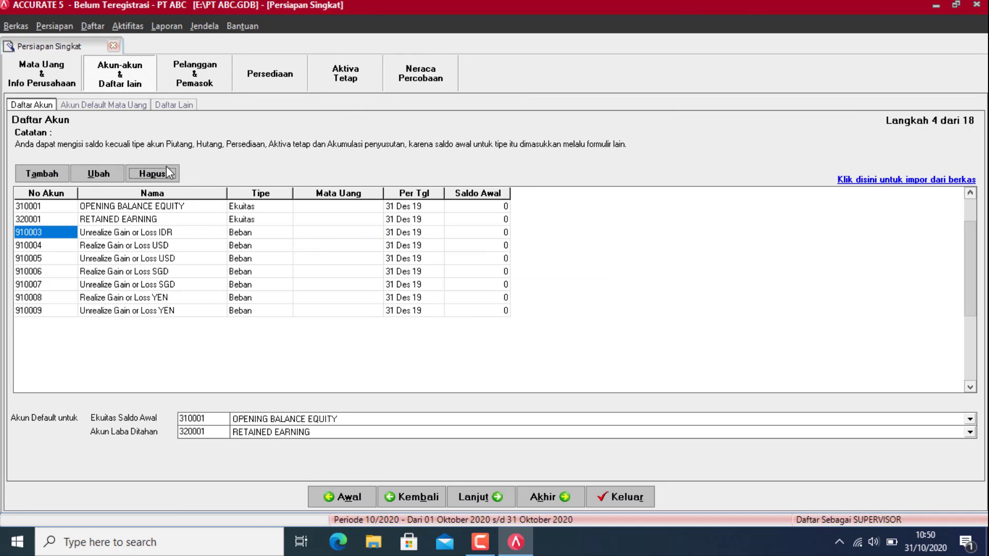
click(153, 174)
click(461, 306)
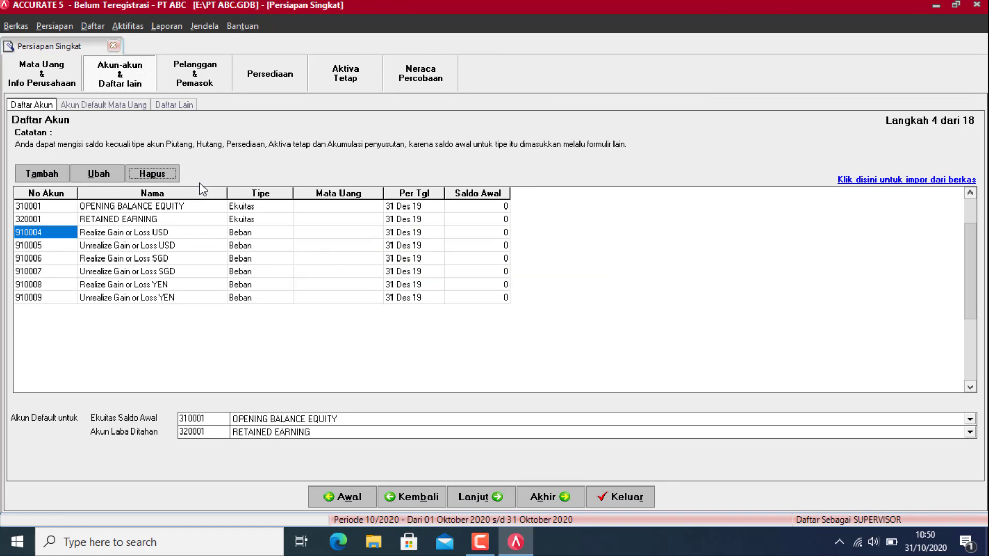
click(153, 173)
click(469, 307)
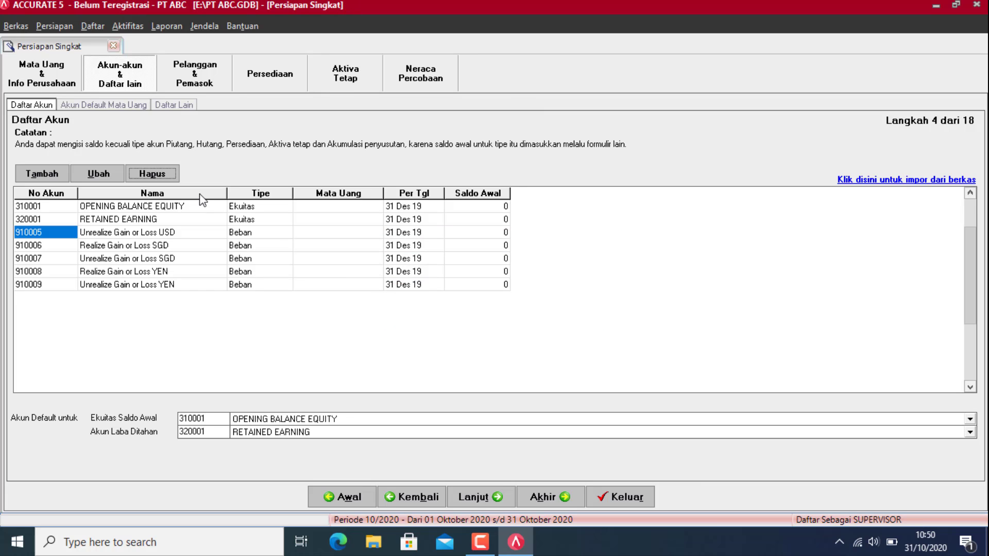
click(155, 174)
click(470, 308)
click(152, 174)
click(460, 308)
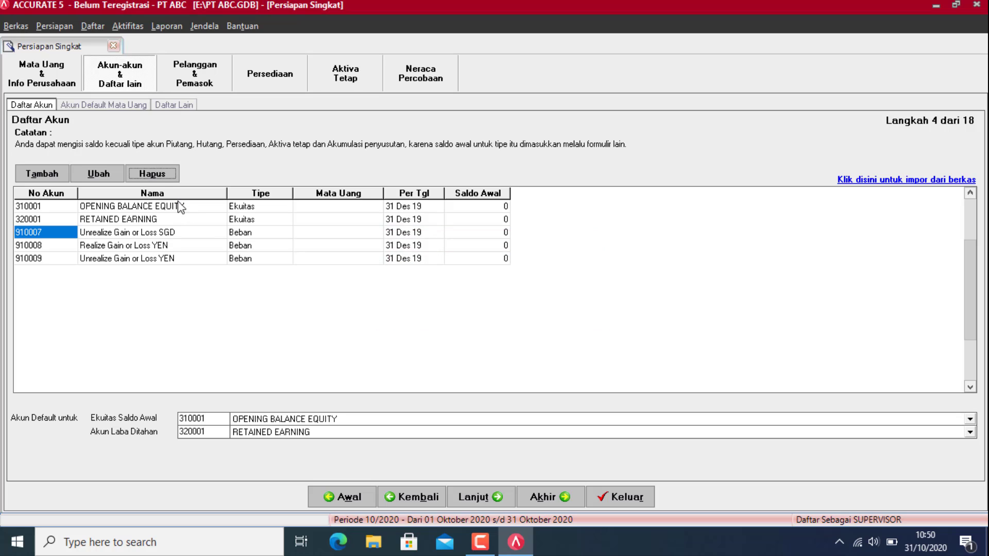
click(153, 174)
click(467, 308)
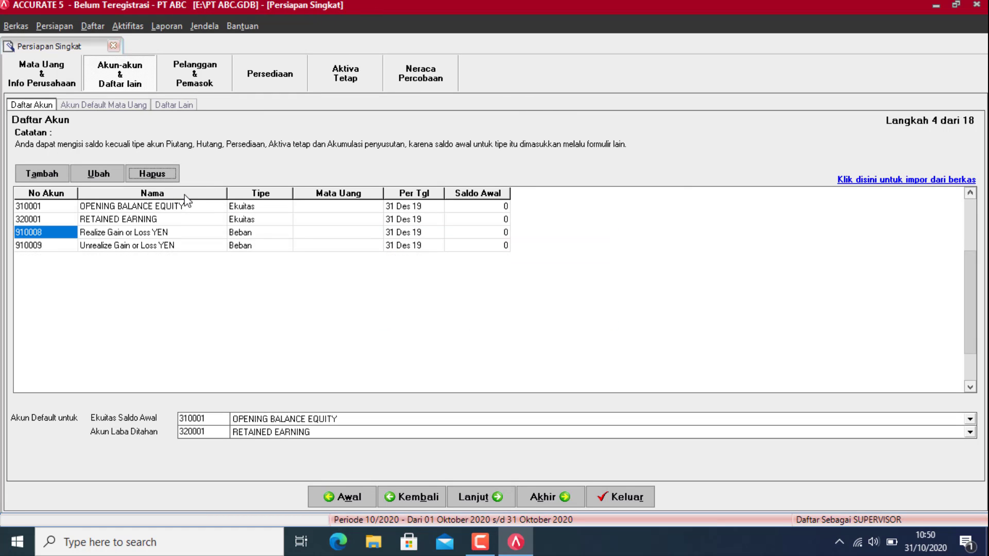
click(152, 173)
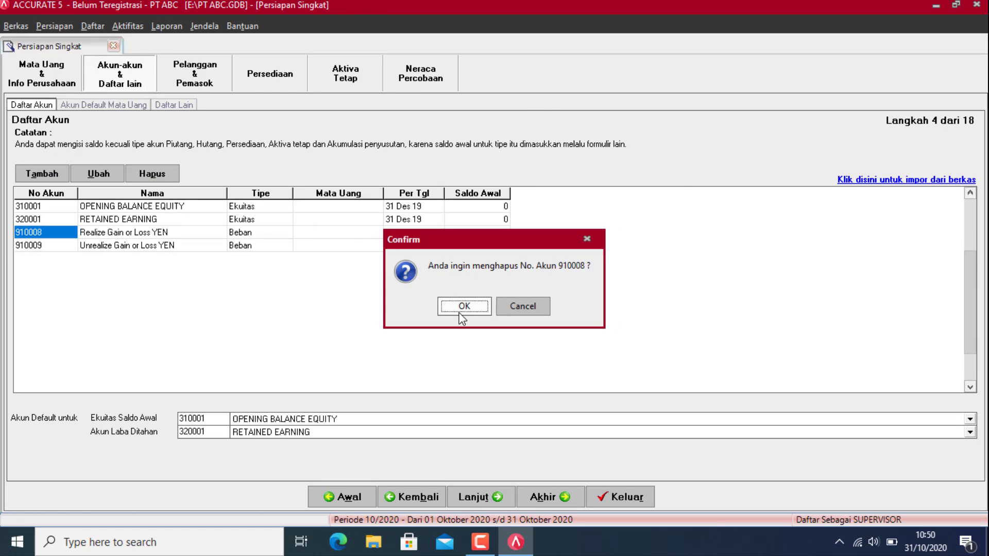
click(462, 308)
click(459, 306)
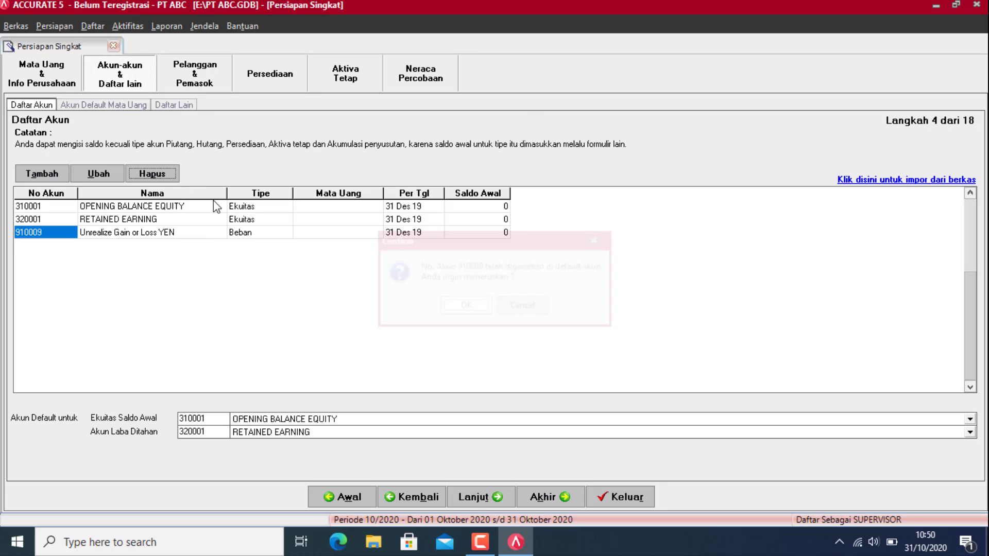
click(133, 173)
click(484, 313)
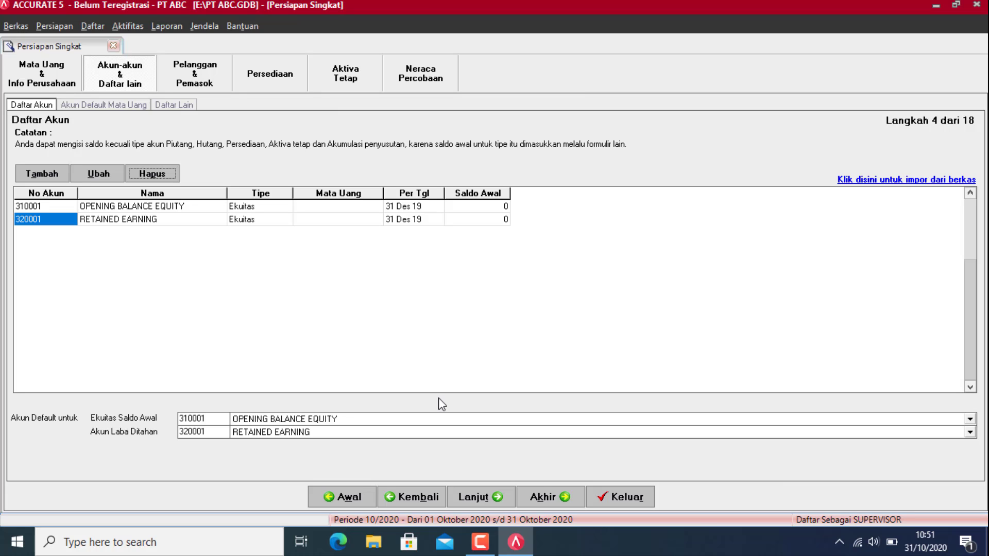
Step: In File Explorer, go to DATA (E:) › Excell Accurate › excell desktop
click(384, 538)
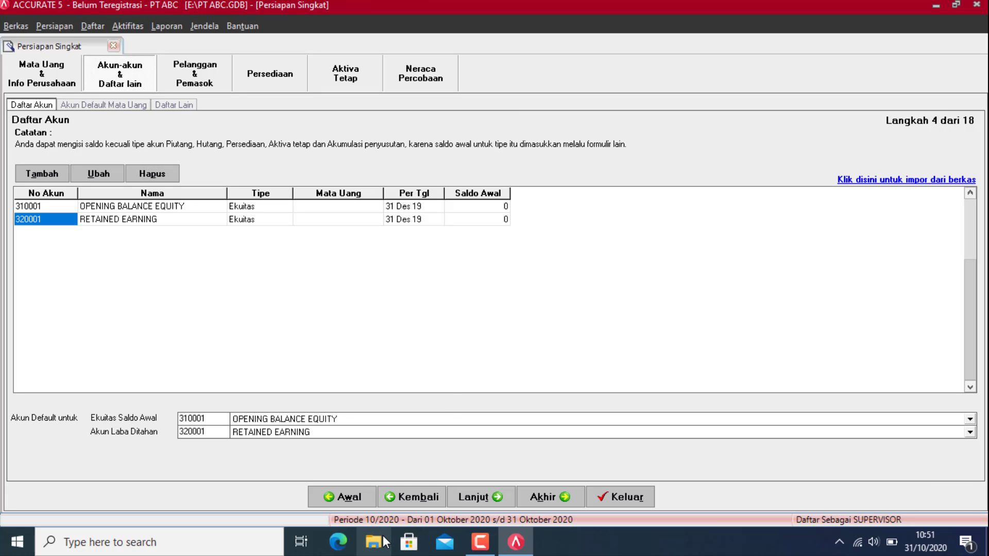
click(64, 406)
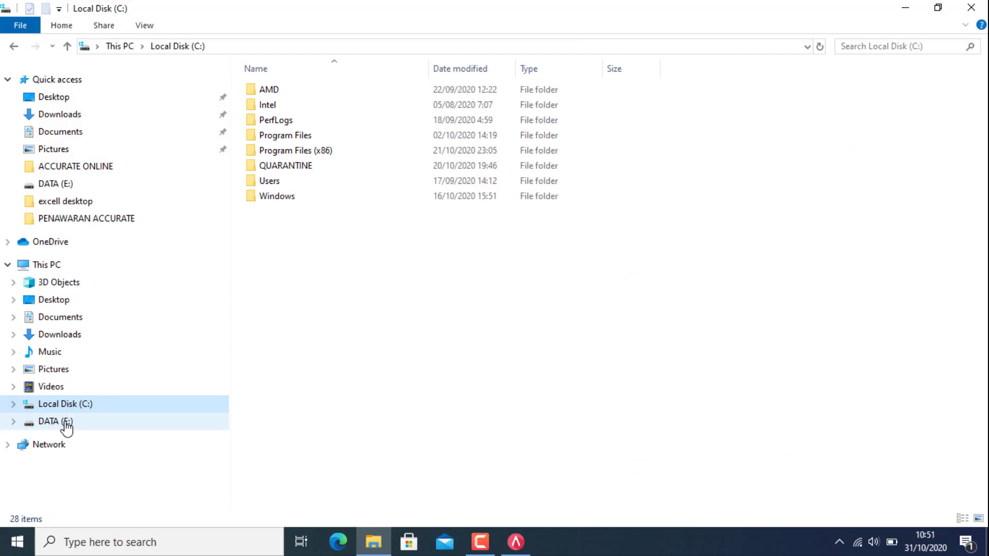
click(66, 422)
click(309, 215)
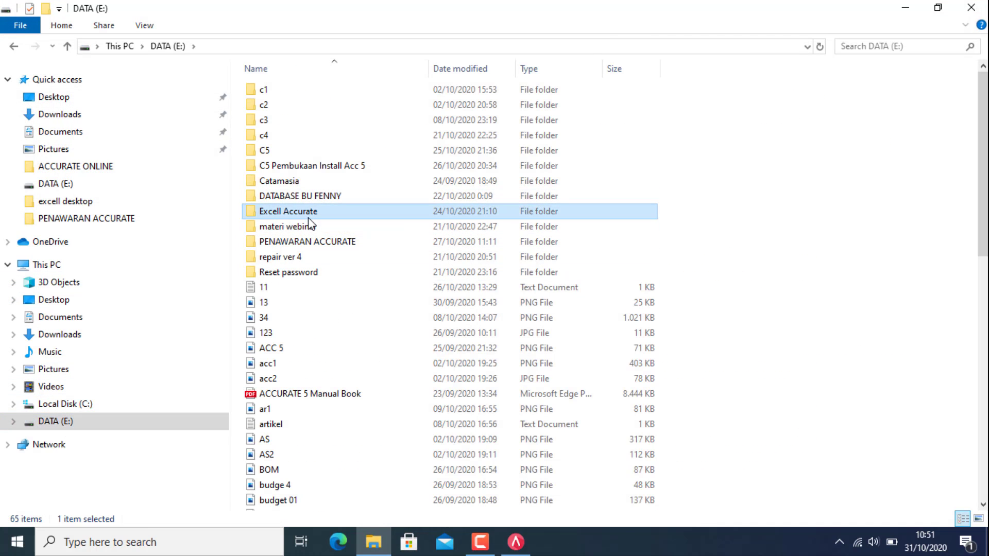
double_click(309, 215)
double_click(299, 90)
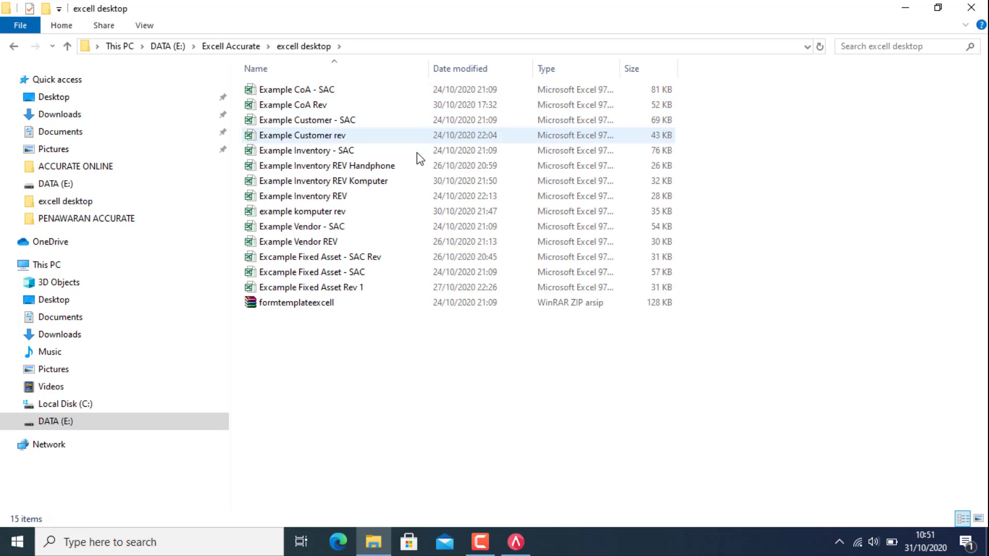
click(314, 91)
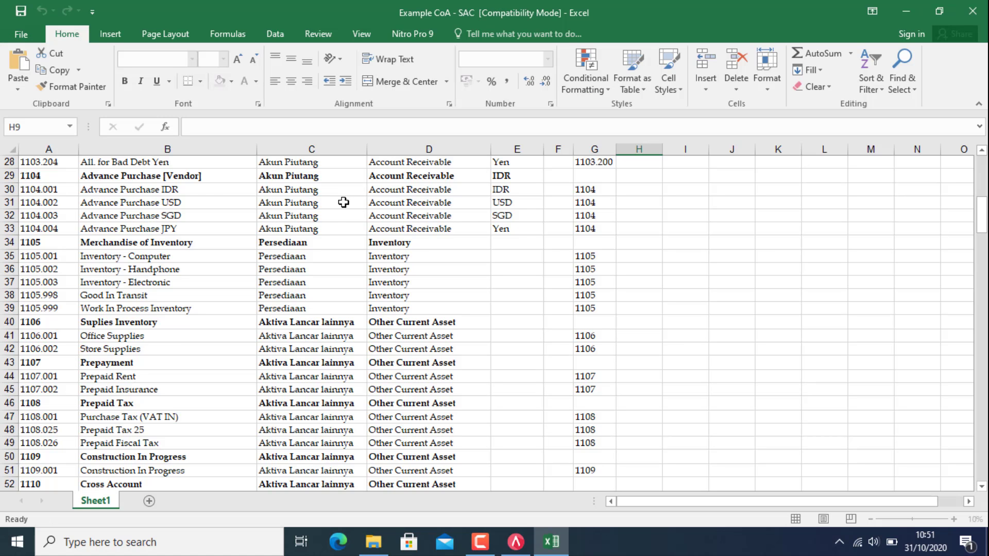
scroll(435, 374, up, 9)
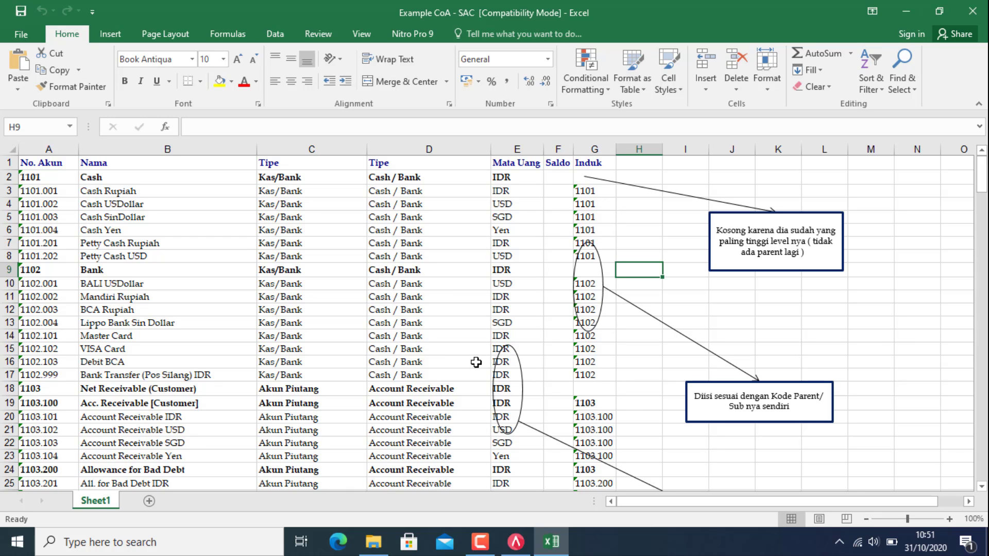
scroll(476, 345, down, 10)
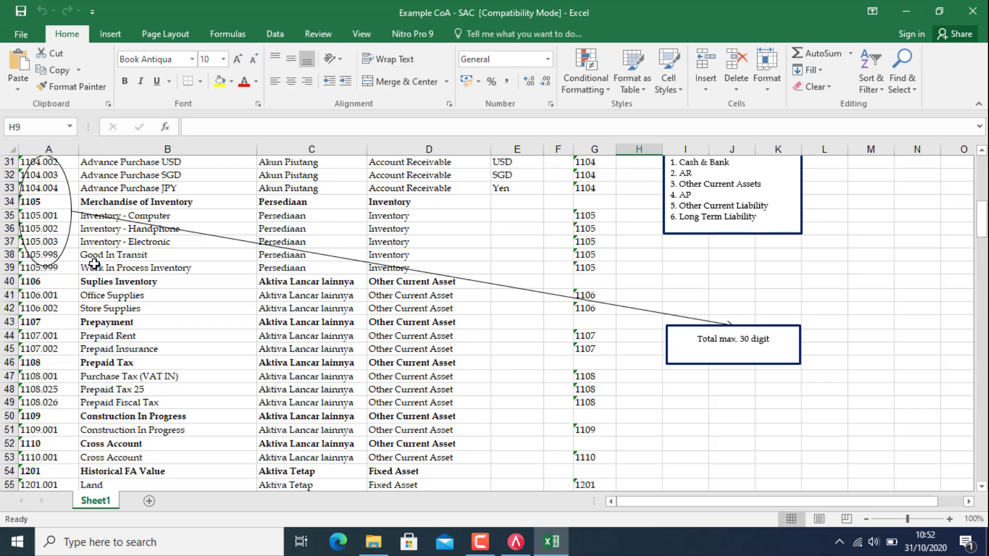
scroll(454, 403, up, 5)
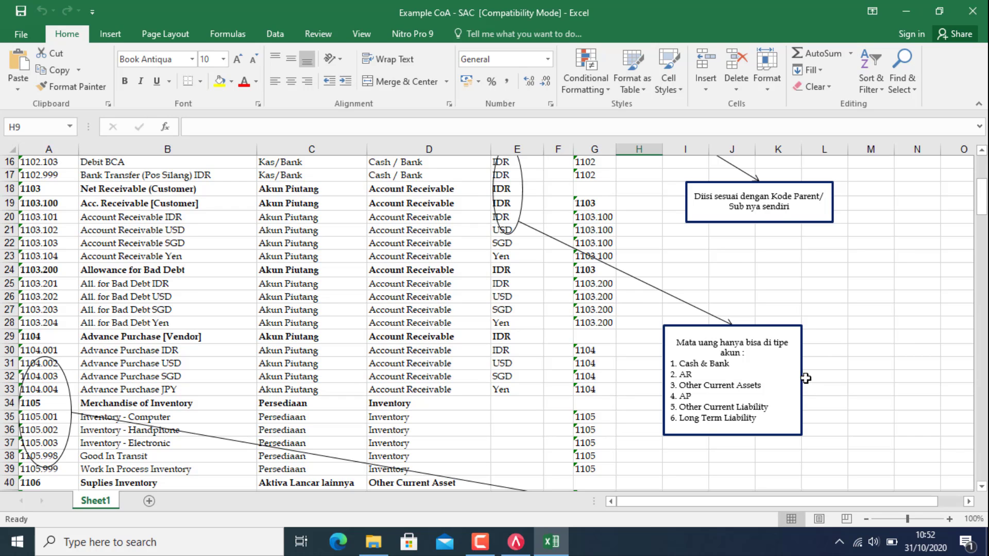
scroll(631, 369, up, 5)
scroll(647, 387, down, 5)
scroll(684, 406, up, 5)
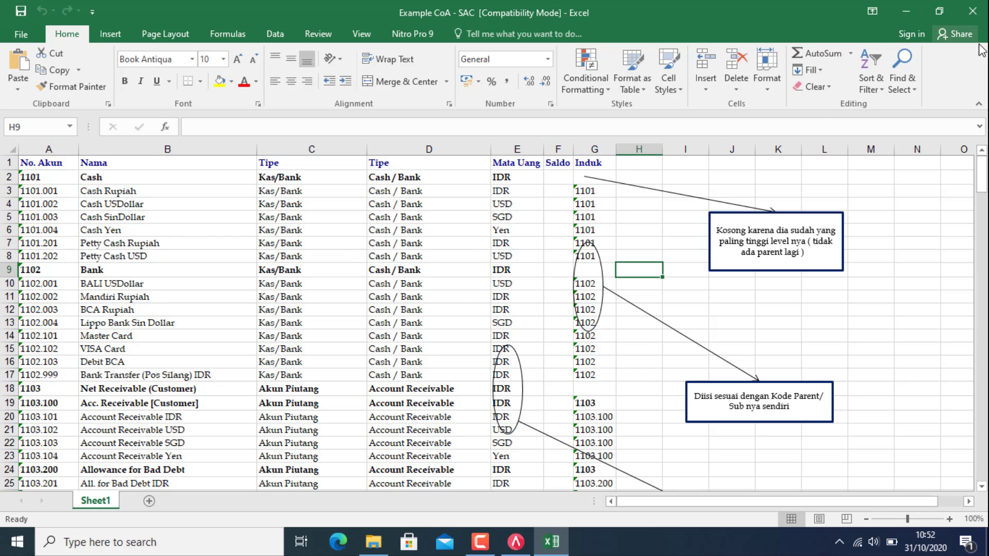
click(972, 12)
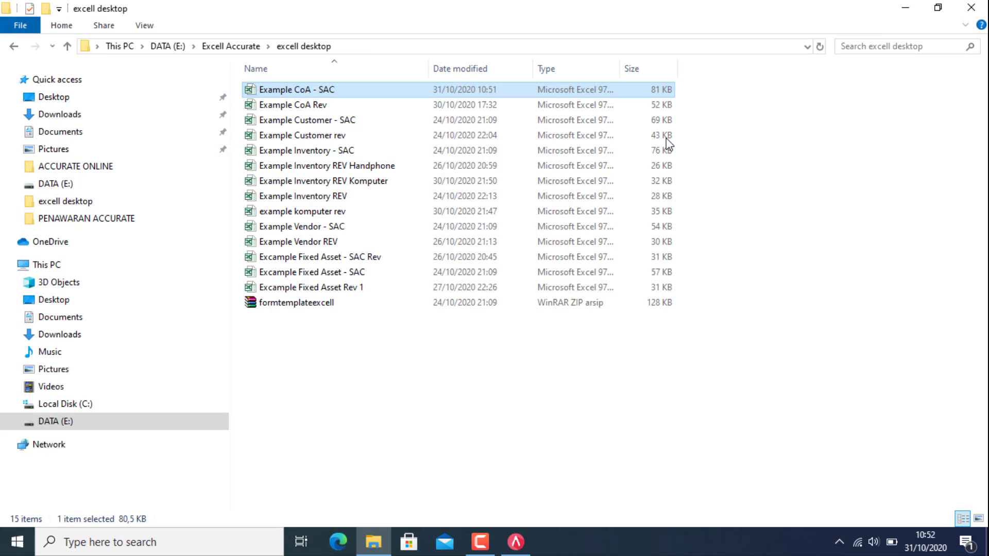
Step: Check the Example CoA Rev workbook in Excel, then close Excel and return to ACCURATE 5
double_click(301, 106)
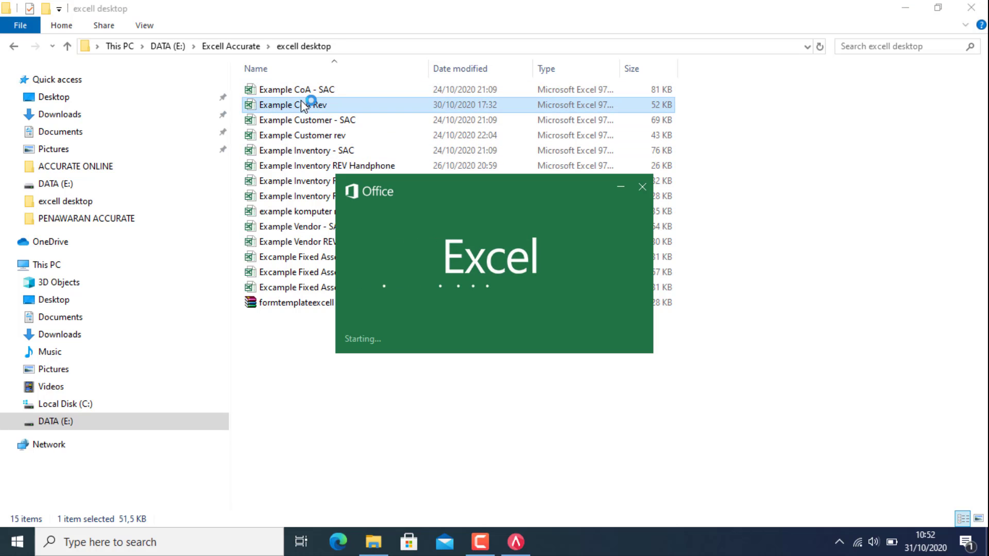
scroll(351, 200, up, 2)
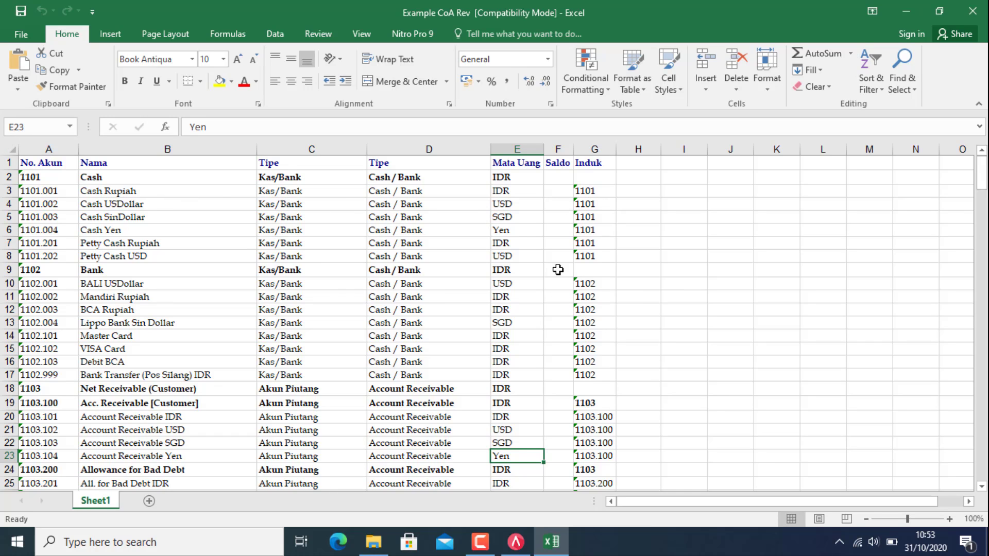
click(974, 12)
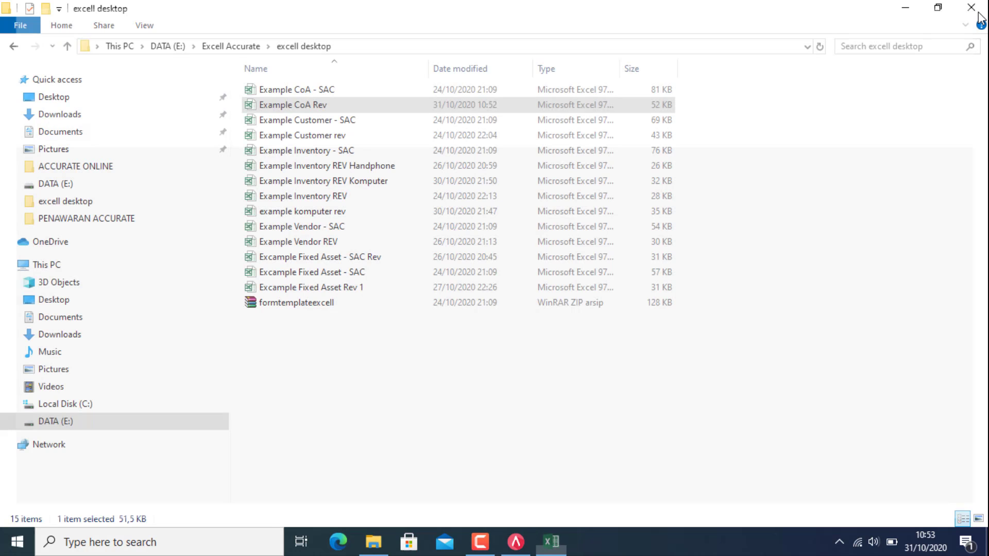
click(515, 542)
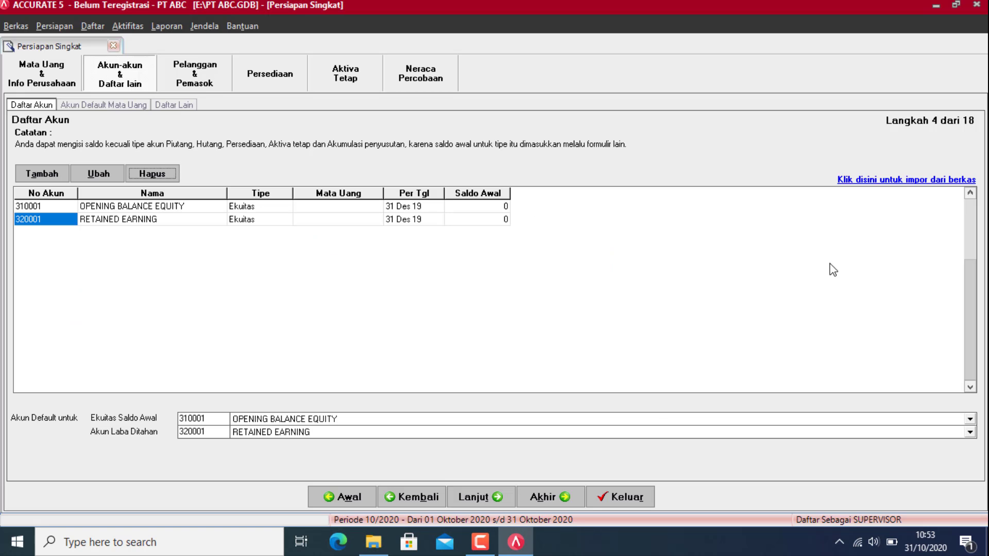
Step: Choose E:\Excell Accurate\excell desktop\Example CoA Rev.xls as the account import file, with Excel (*.xls) file type
click(874, 180)
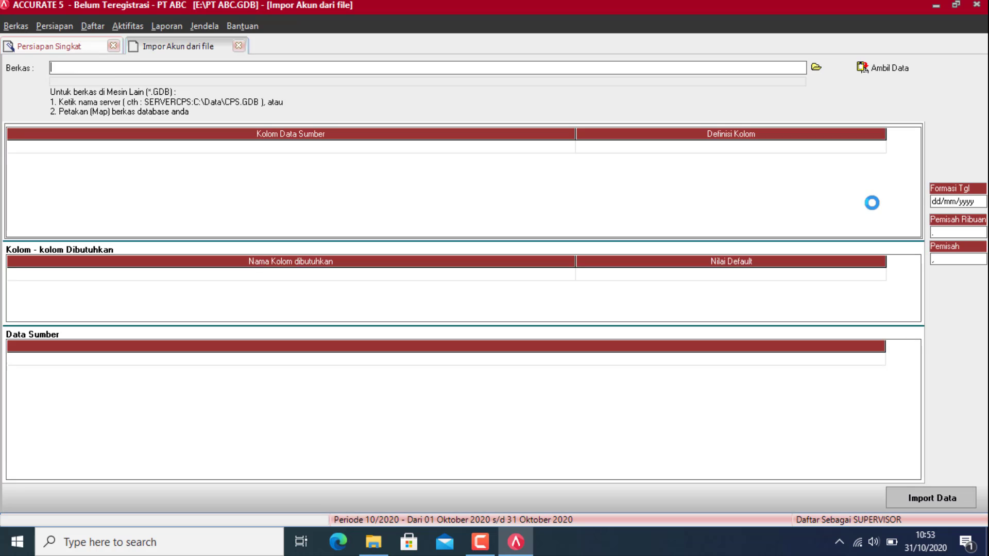
click(821, 73)
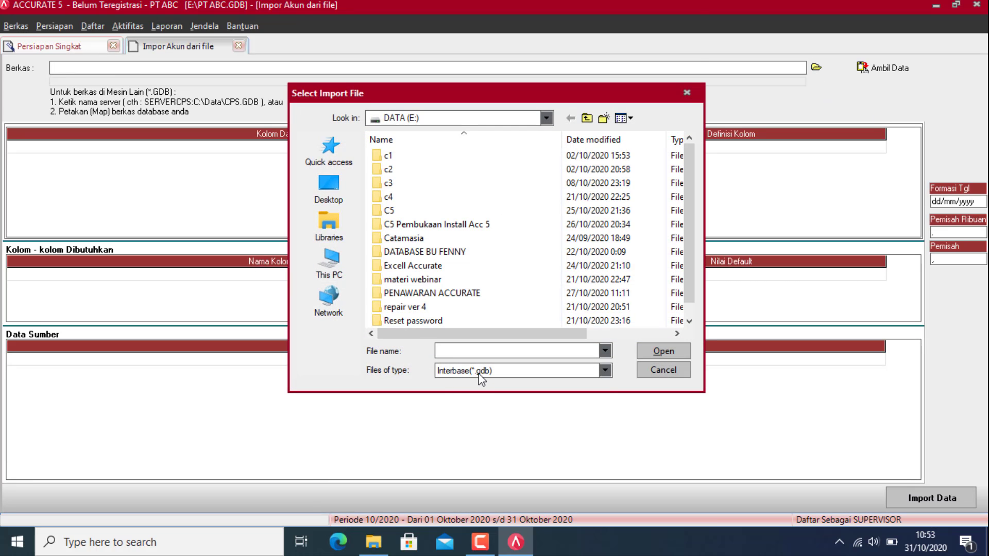
click(510, 371)
click(464, 384)
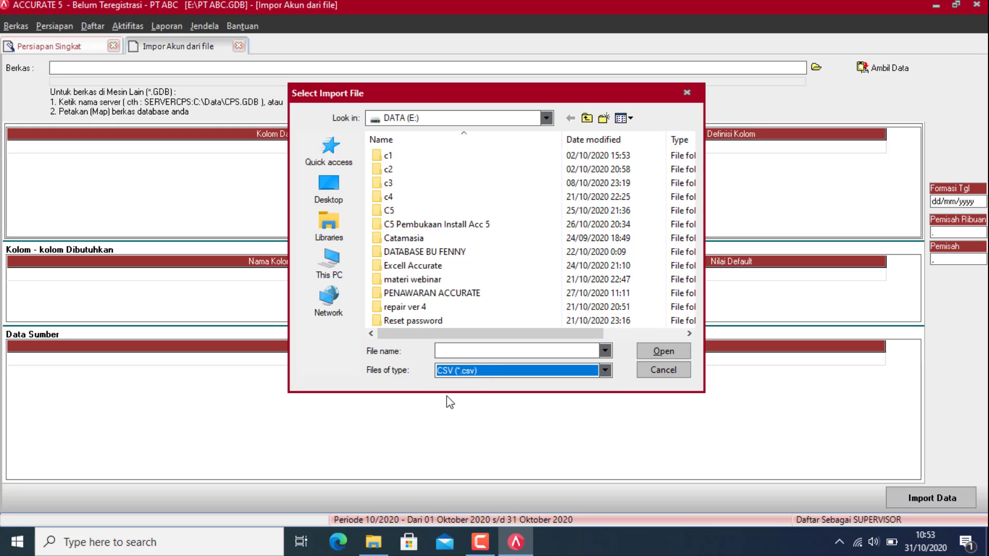
double_click(425, 267)
double_click(404, 156)
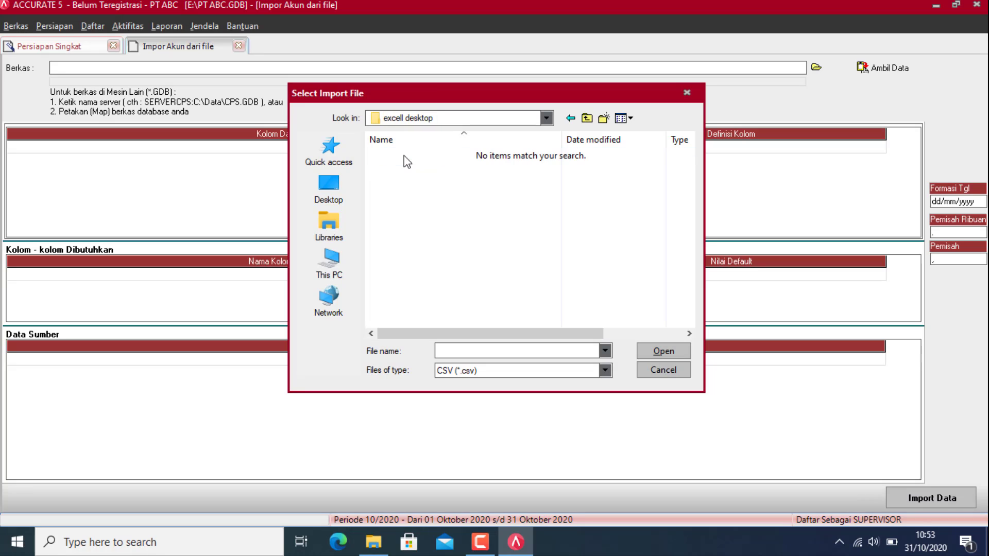
click(466, 371)
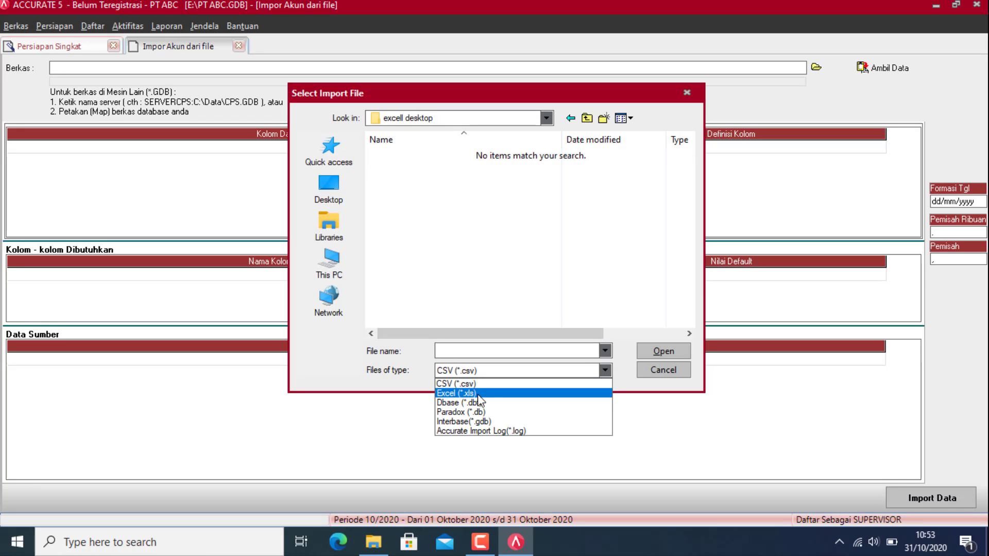
click(478, 395)
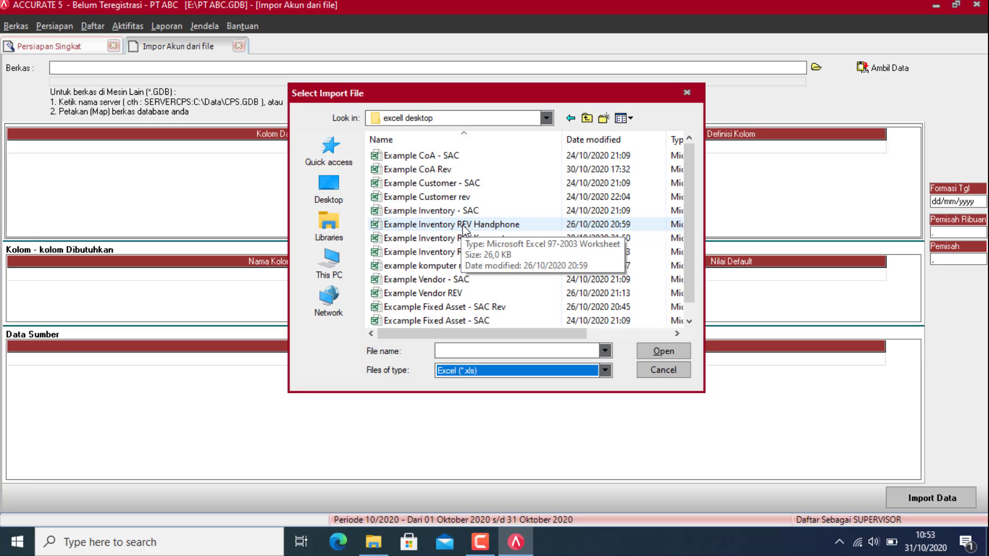
click(432, 173)
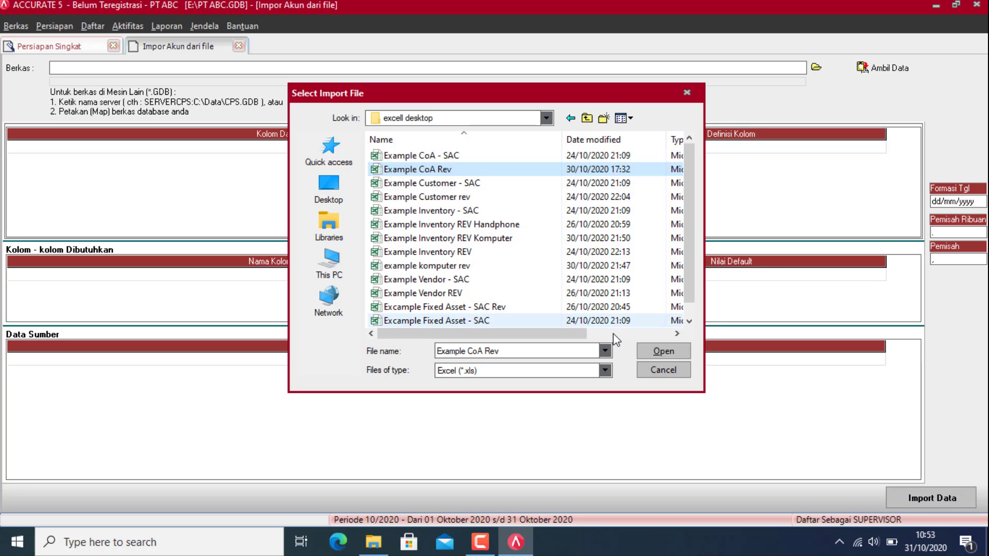
click(661, 351)
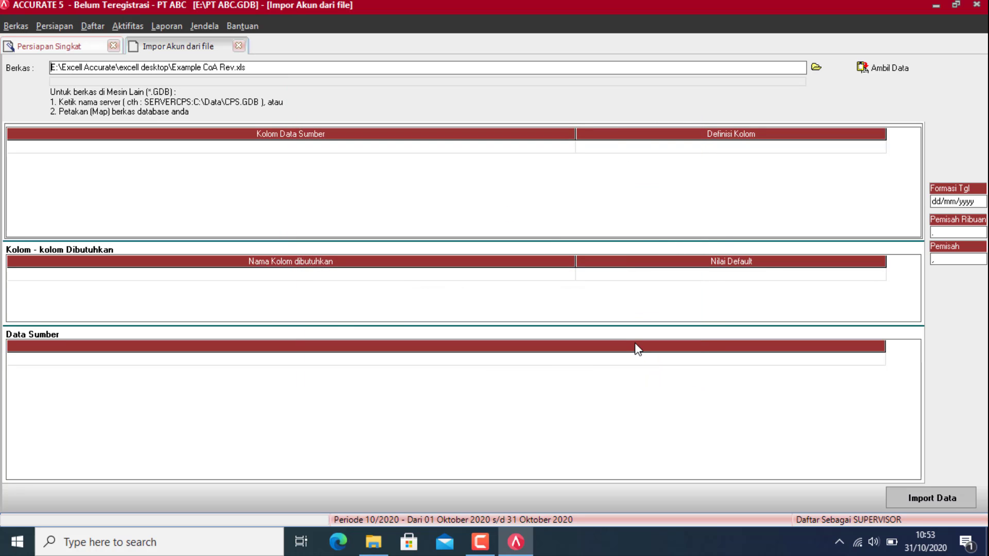
Step: Load the workbook data and map the first column to No. Akun
click(896, 72)
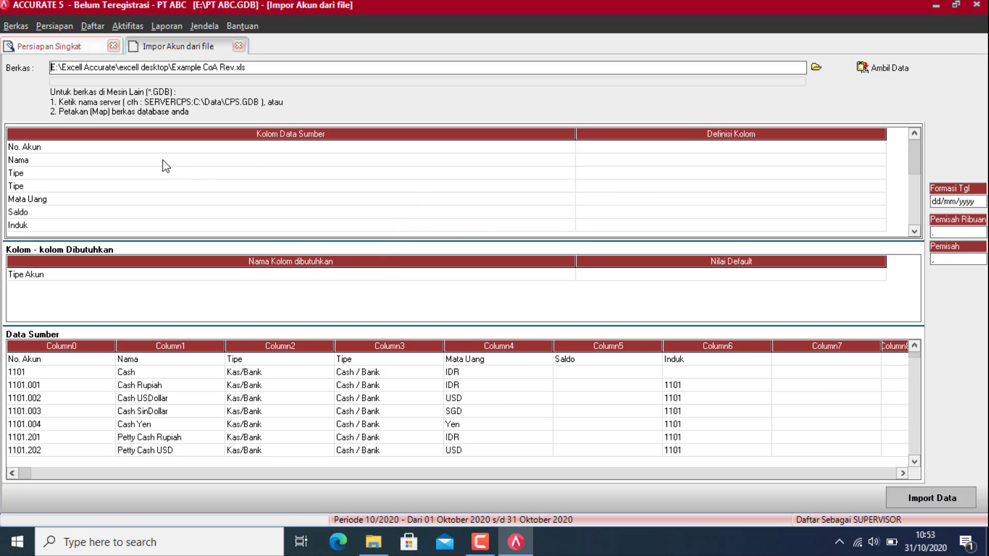
click(868, 146)
click(880, 147)
click(614, 178)
Step: Map the Nama and Tipe columns to Nama Akun and Tipe Akun
click(593, 161)
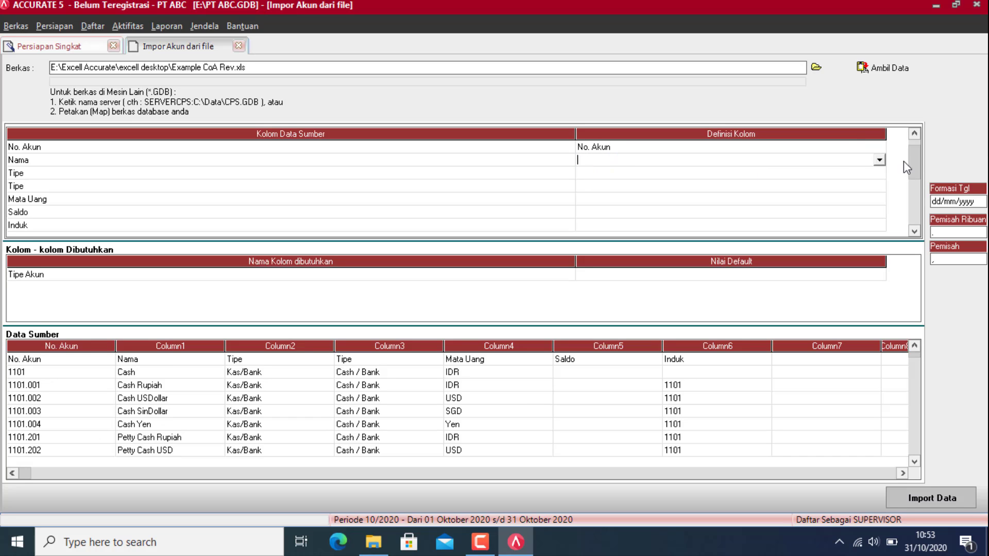
click(880, 160)
click(599, 188)
click(870, 175)
click(879, 173)
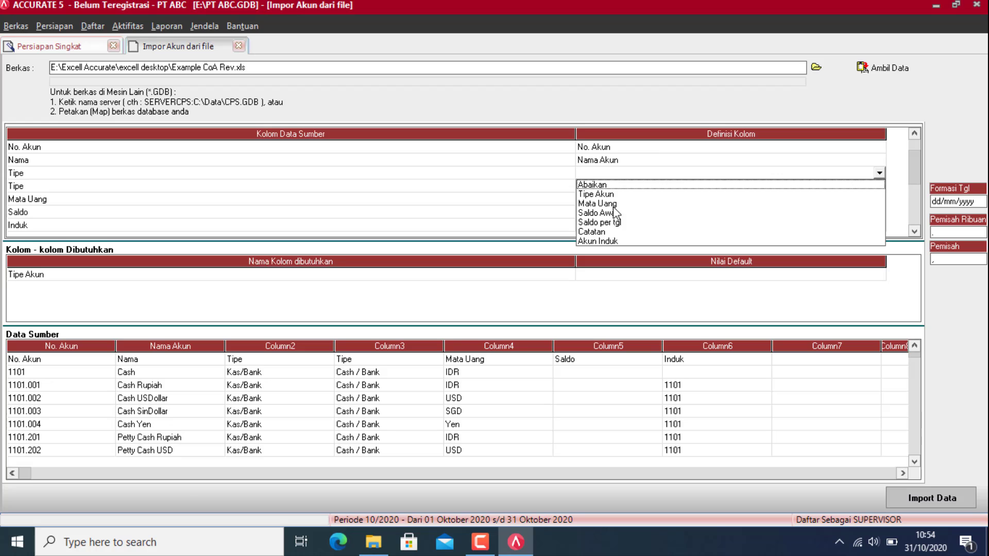
click(612, 196)
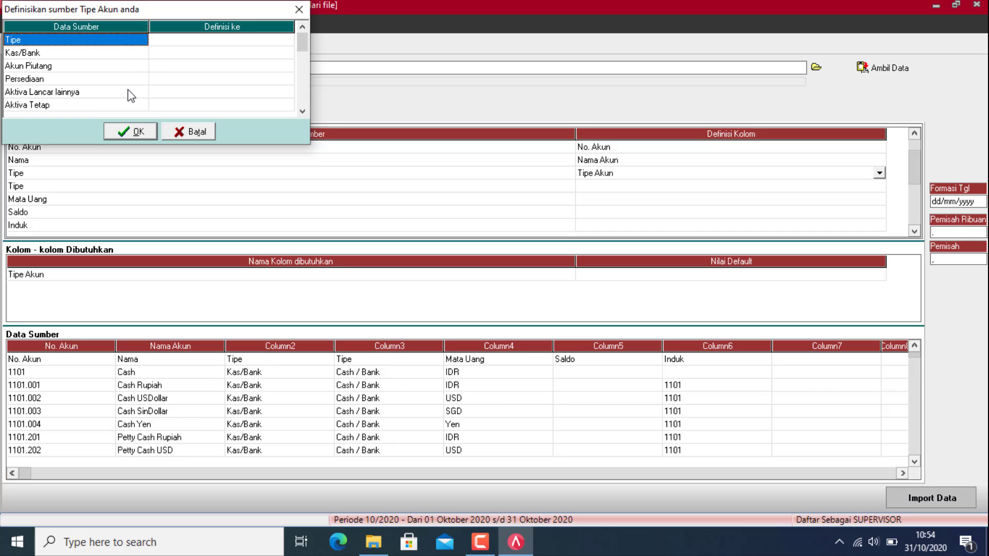
Step: Map the Tipe, Kas/Bank, Akun Piutang and Persediaan source values to their matching account types
click(263, 38)
click(287, 39)
click(245, 48)
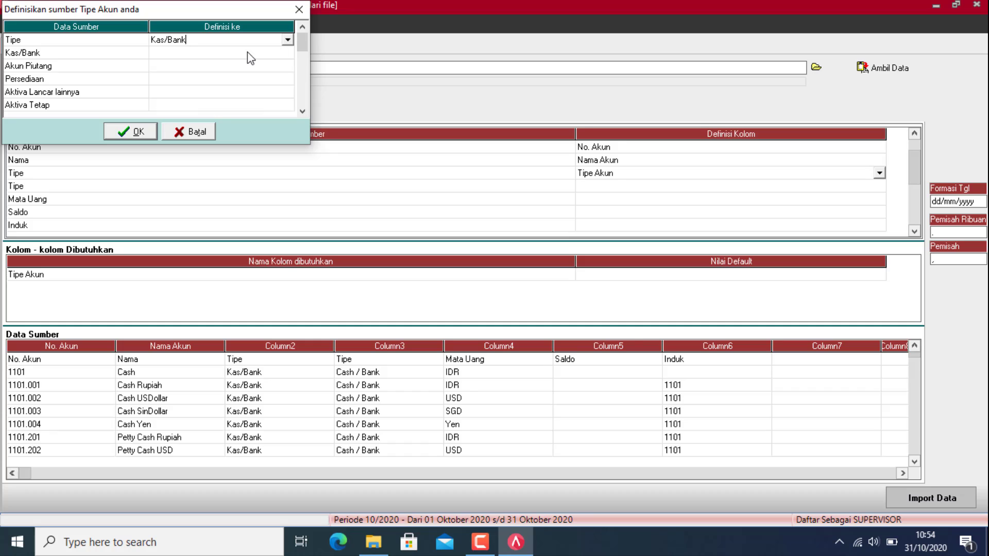
click(247, 54)
click(287, 53)
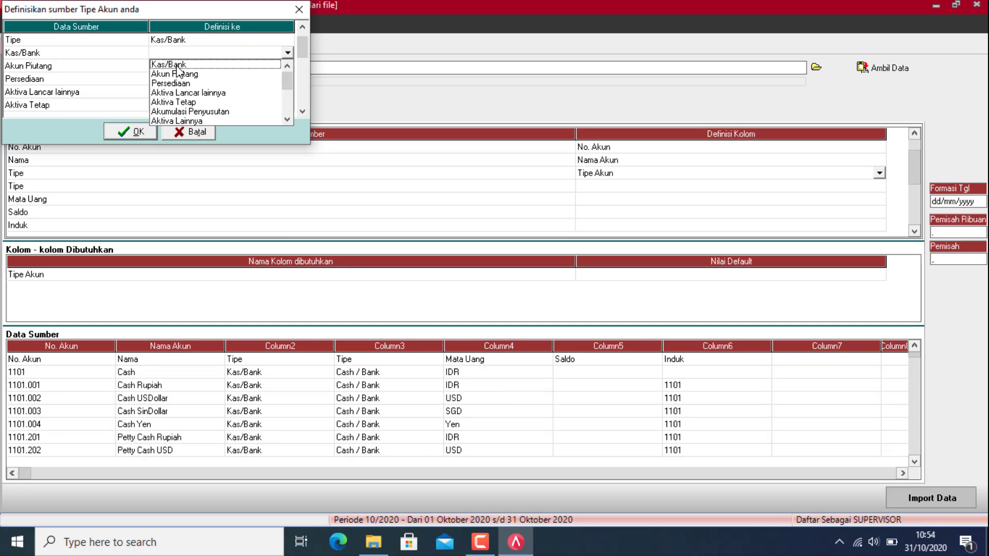
click(179, 65)
click(280, 70)
click(280, 70)
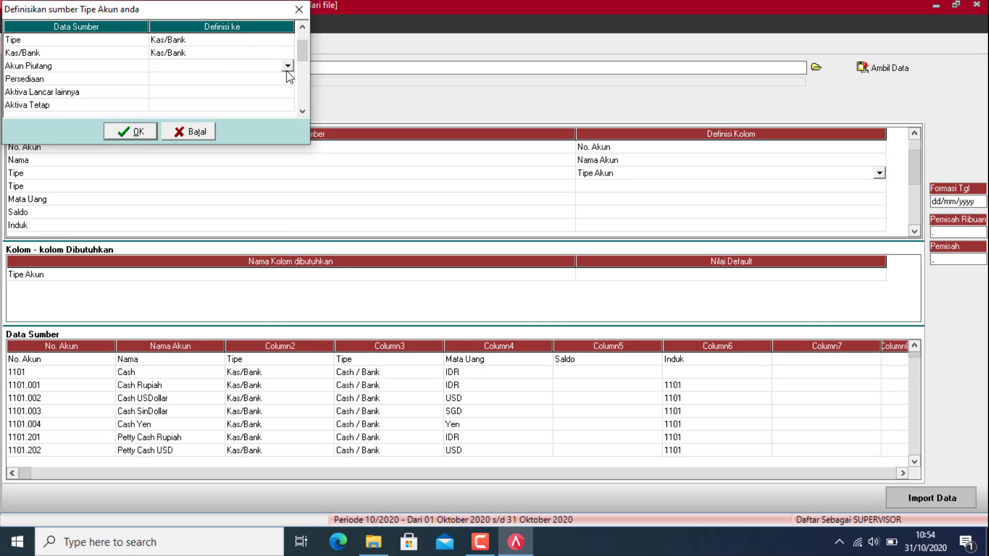
click(287, 65)
click(175, 88)
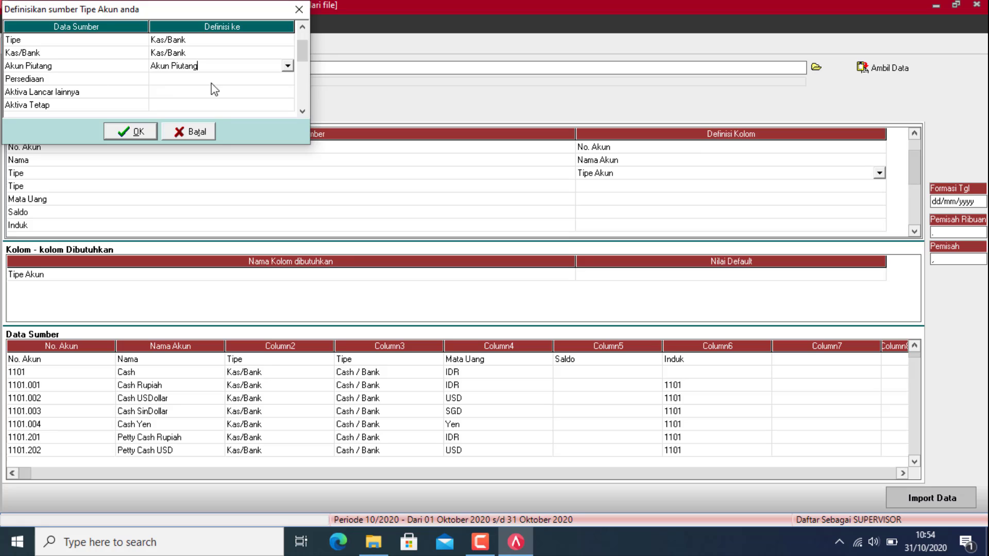
click(283, 80)
click(287, 79)
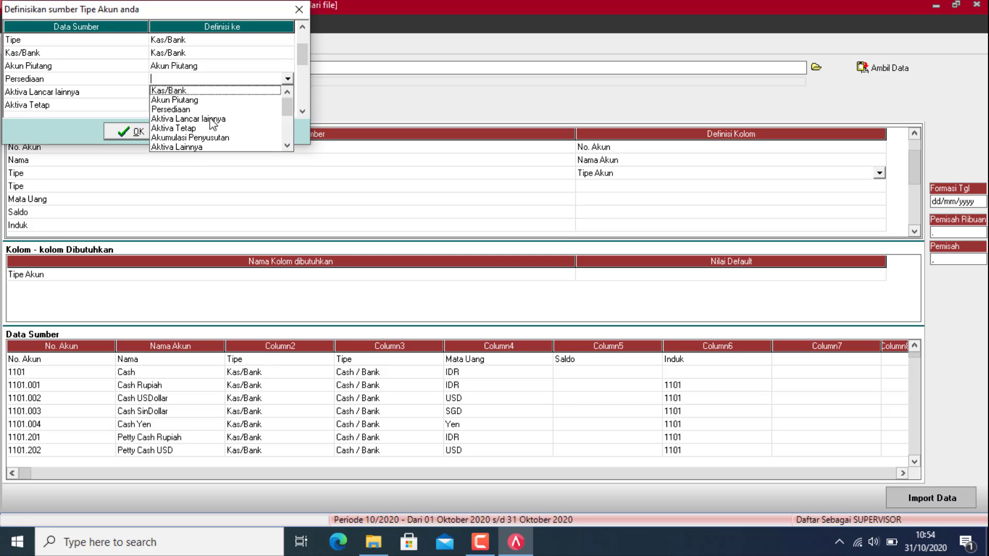
click(185, 110)
Step: Map Aktiva Lancar lainnya, Aktiva Tetap, Akumulasi Penyusutan and Akun Hutang to their matching types
click(283, 92)
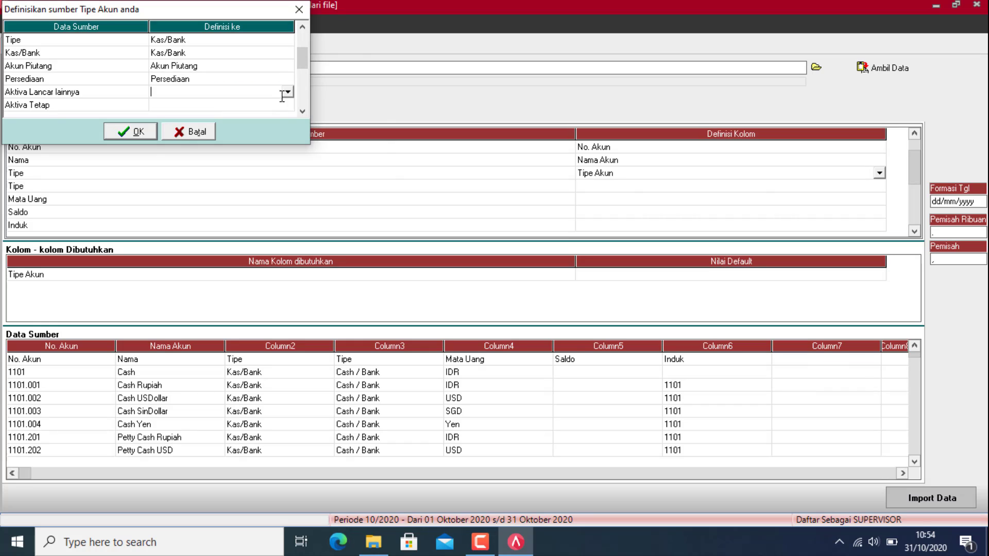
click(287, 94)
click(183, 135)
click(285, 105)
click(287, 105)
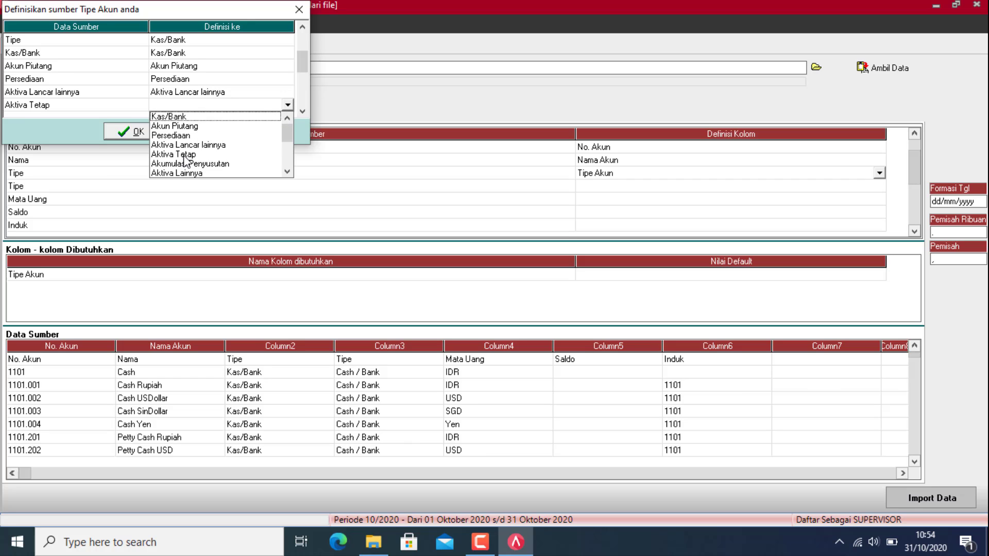
click(185, 155)
click(303, 111)
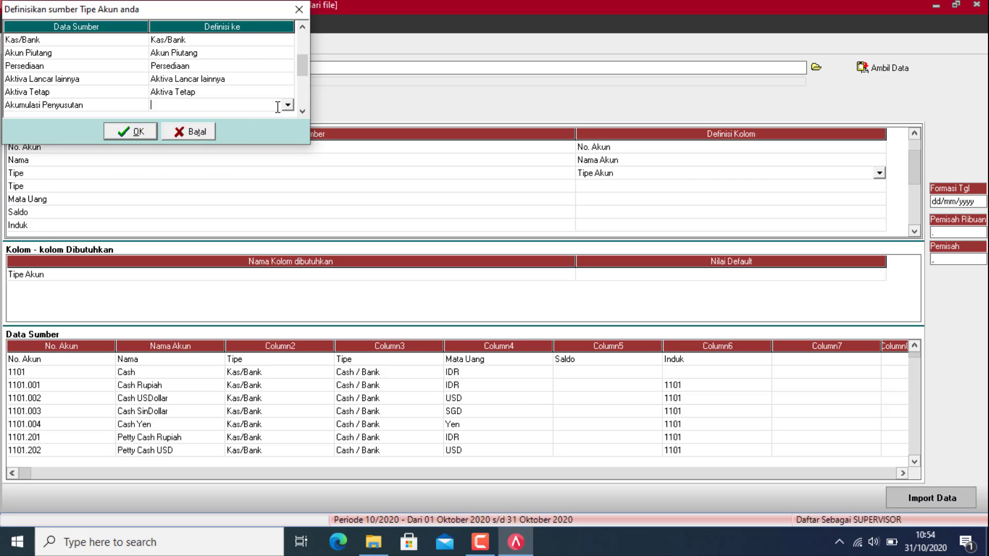
click(288, 108)
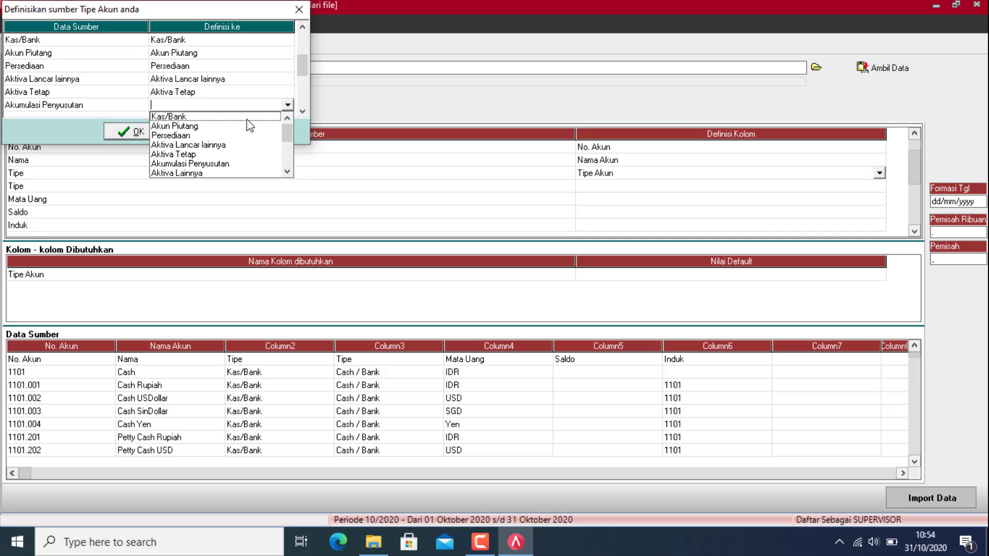
click(214, 165)
click(302, 111)
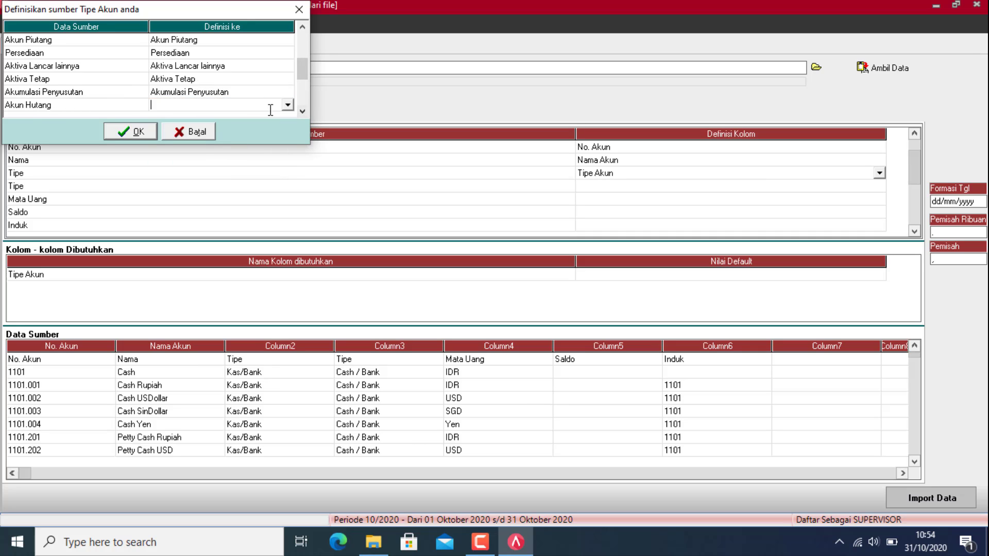
click(288, 107)
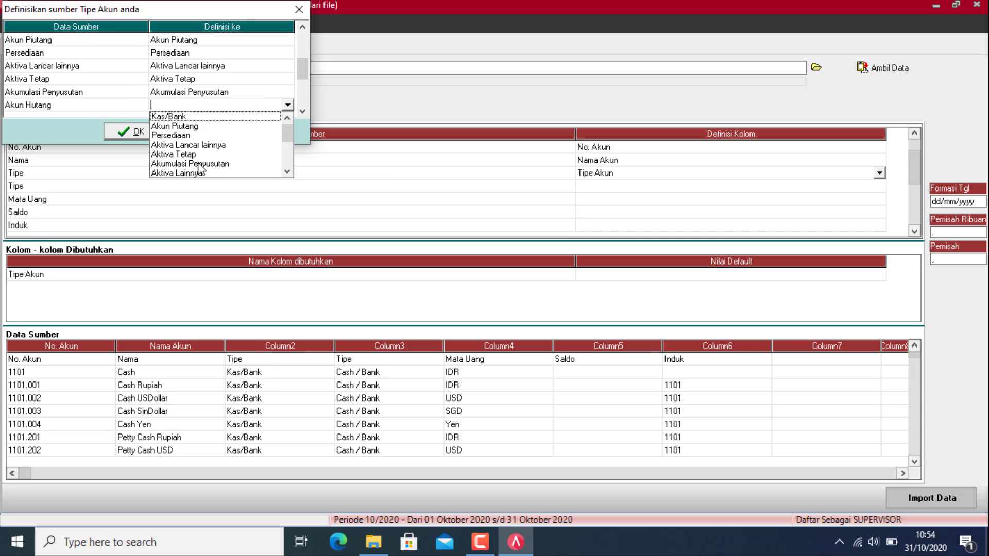
key(Down)
key(Down)
key(Down)
key(Down)
key(Down)
key(Down)
key(Down)
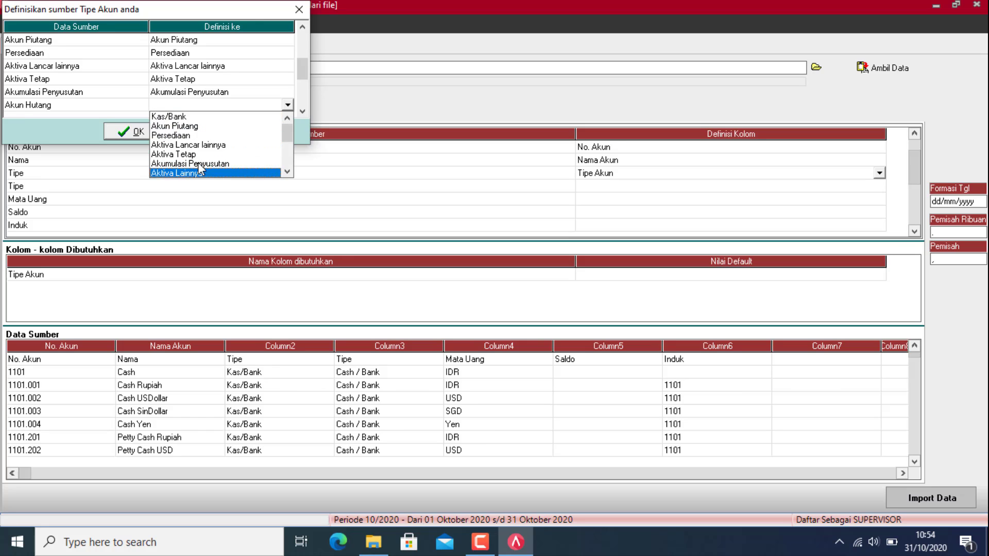
click(199, 163)
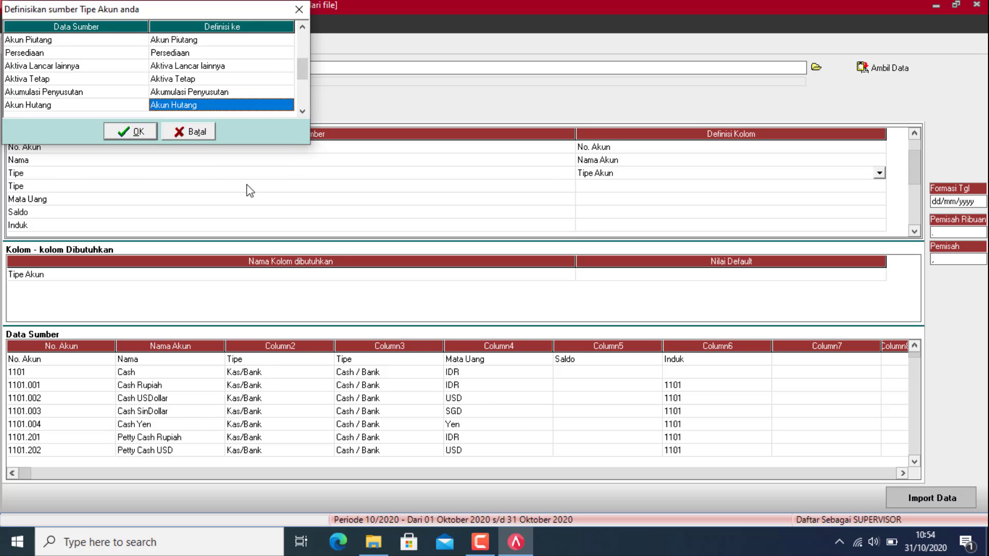
Step: Map Hutang lancar lainnya, Ekuitas, Pendapatan and Harga Pokok Penjualan to their matching types
key(Down)
click(248, 105)
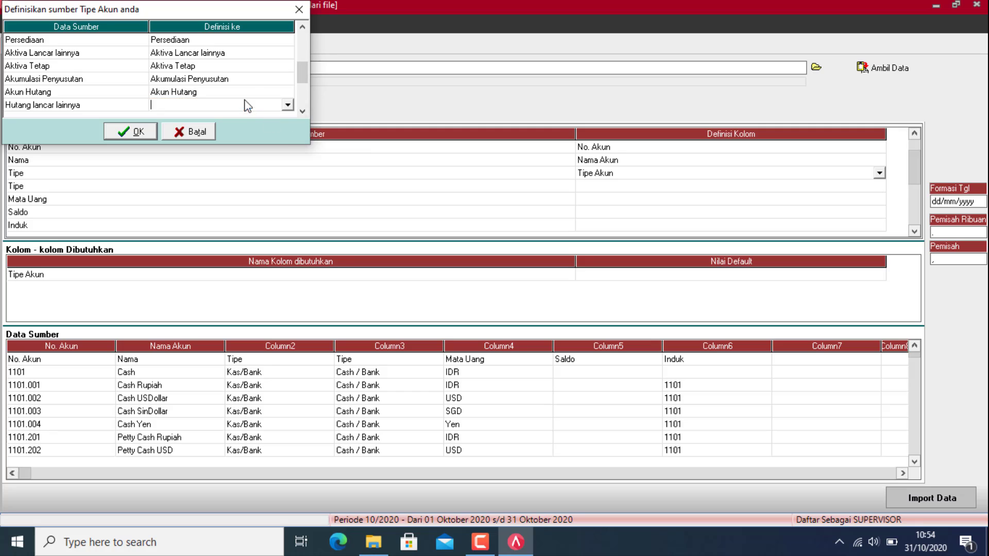
click(288, 106)
key(Down)
key(Down)
key(Down)
key(Down)
key(Down)
key(Down)
key(Down)
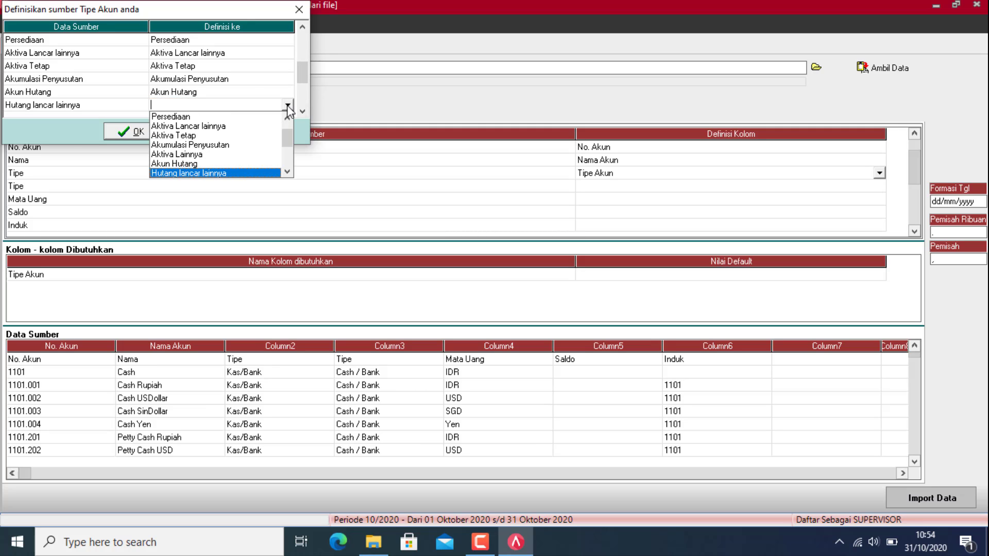
key(Return)
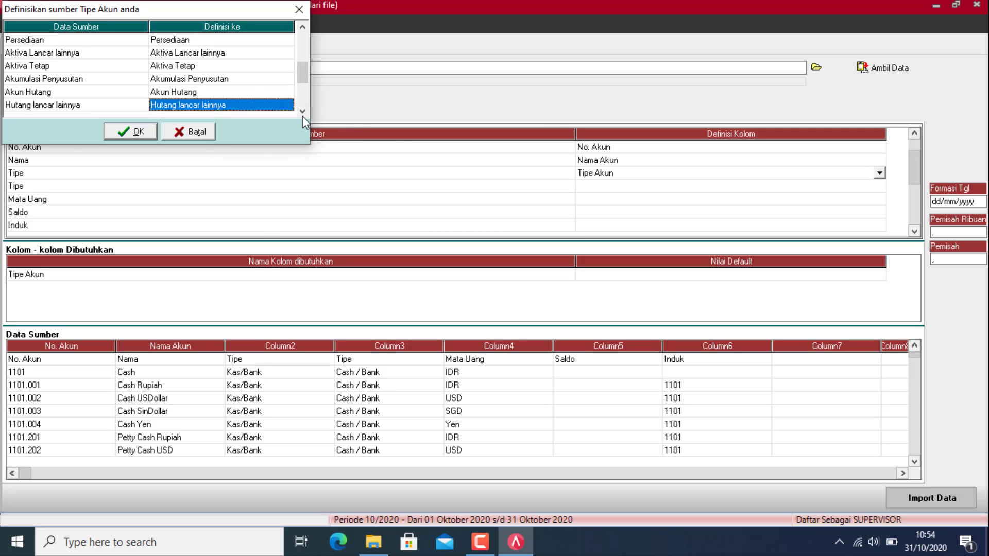
click(302, 113)
click(275, 107)
click(287, 106)
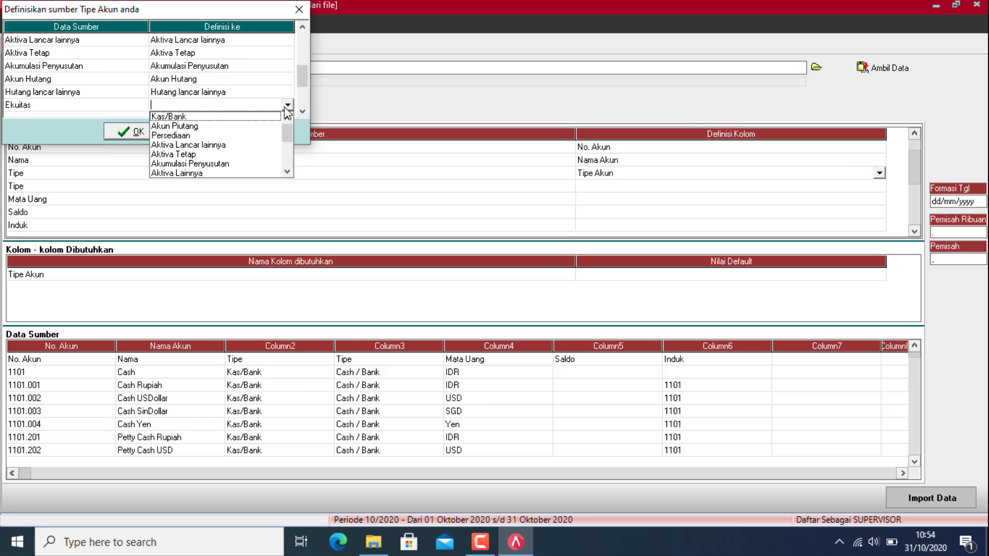
key(Down)
key(Down)
key(Down)
key(Down)
key(Down)
key(Down)
key(Down)
key(Down)
key(Down)
key(Down)
key(Return)
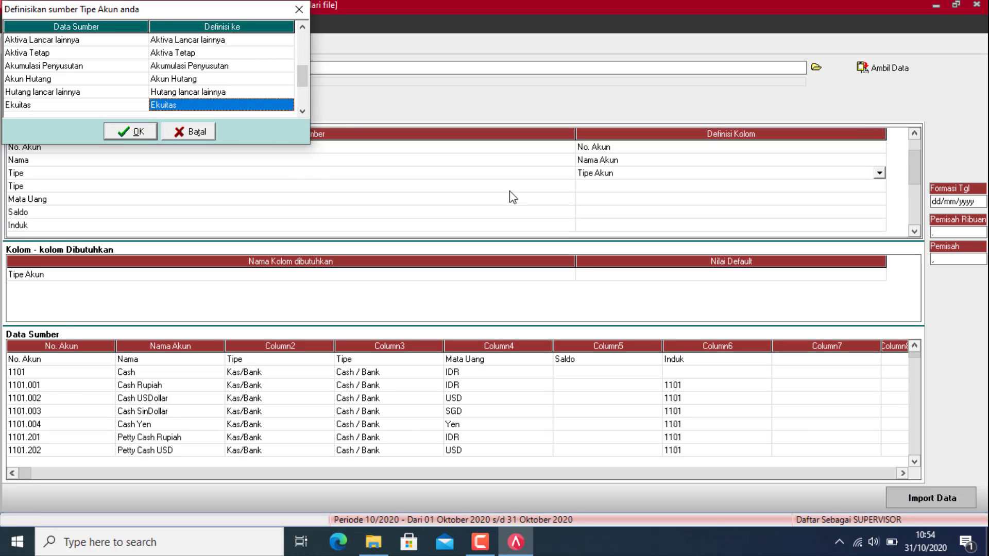
click(300, 113)
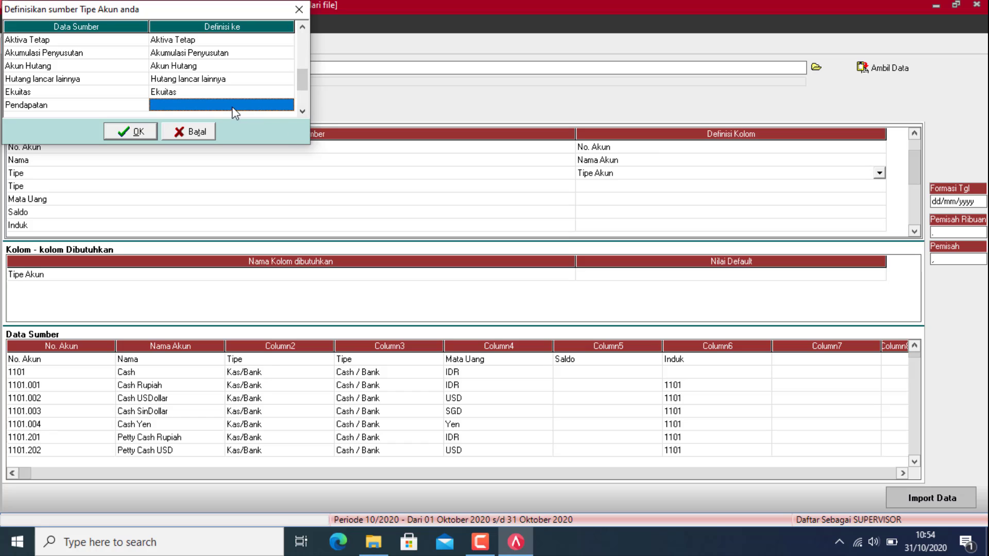
click(277, 105)
click(286, 105)
key(Down)
key(Down)
key(Down)
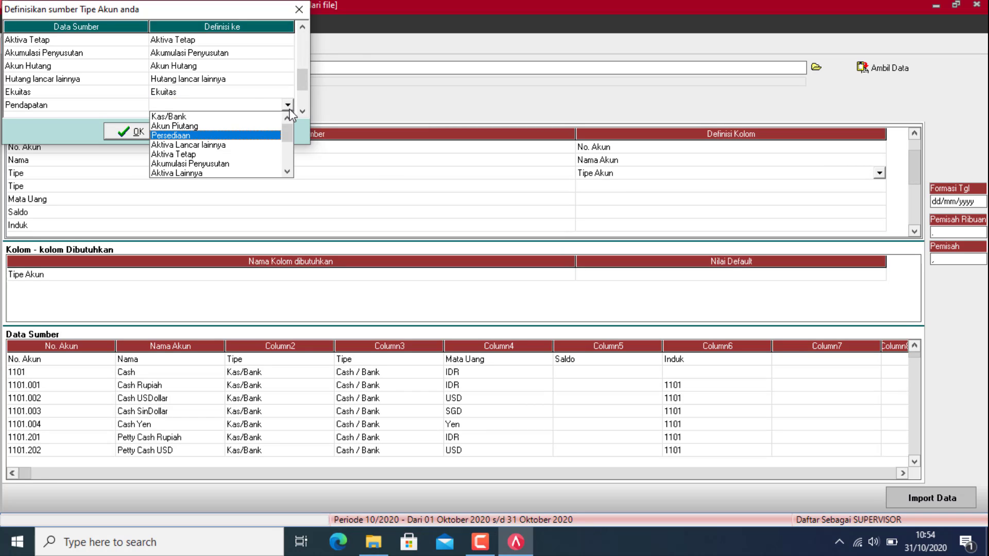
key(Down)
key(Down)
key(Down)
key(Down)
key(Down)
key(Down)
key(Down)
key(Down)
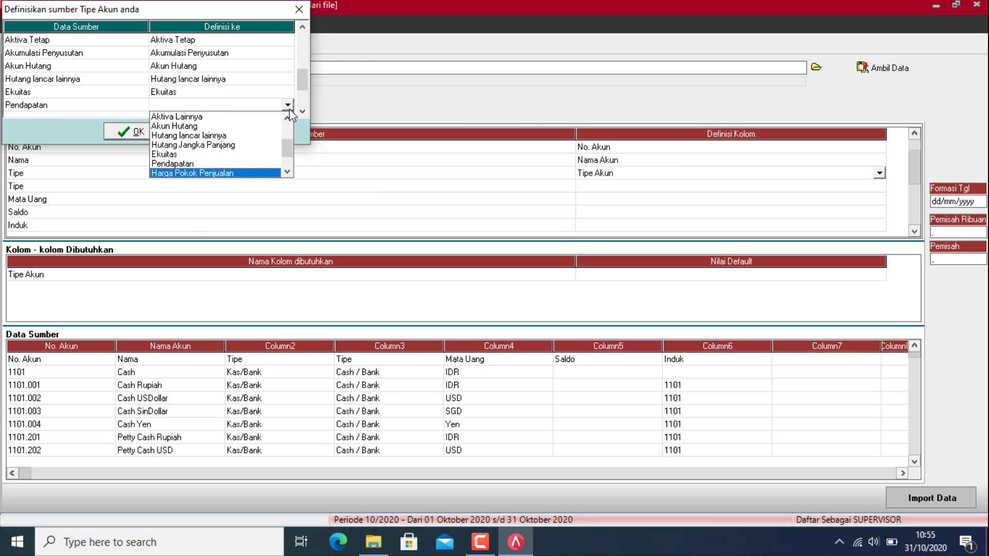
key(Return)
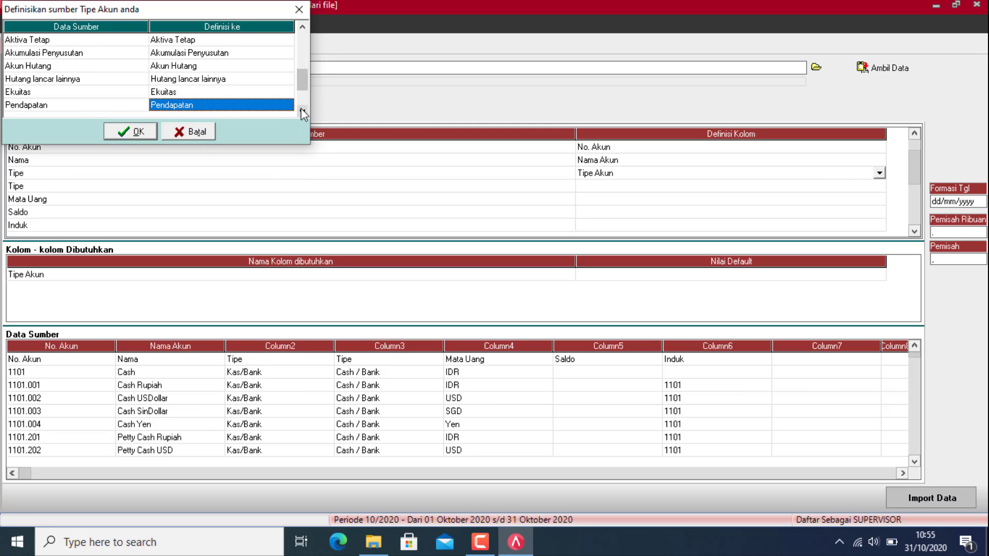
click(302, 111)
click(287, 106)
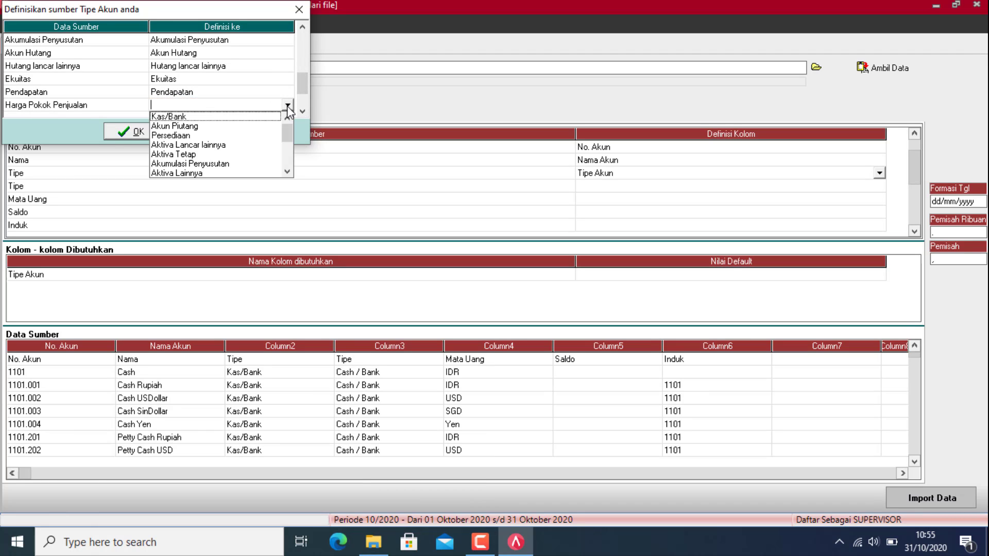
key(Return)
Step: Map Beban, Beban lain-lain and Pendapatan lain to their matching account types
click(303, 111)
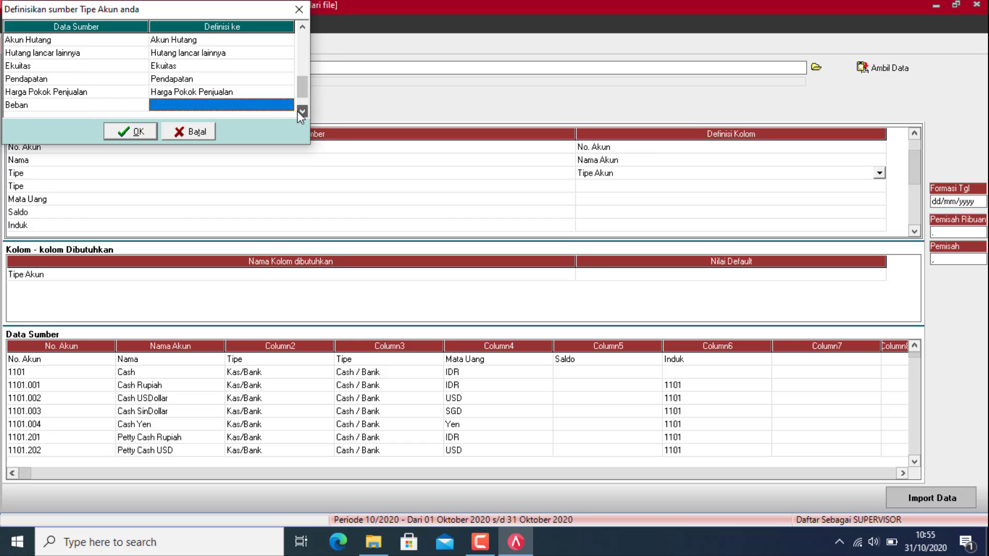
click(280, 104)
click(288, 104)
scroll(258, 154, down, 3)
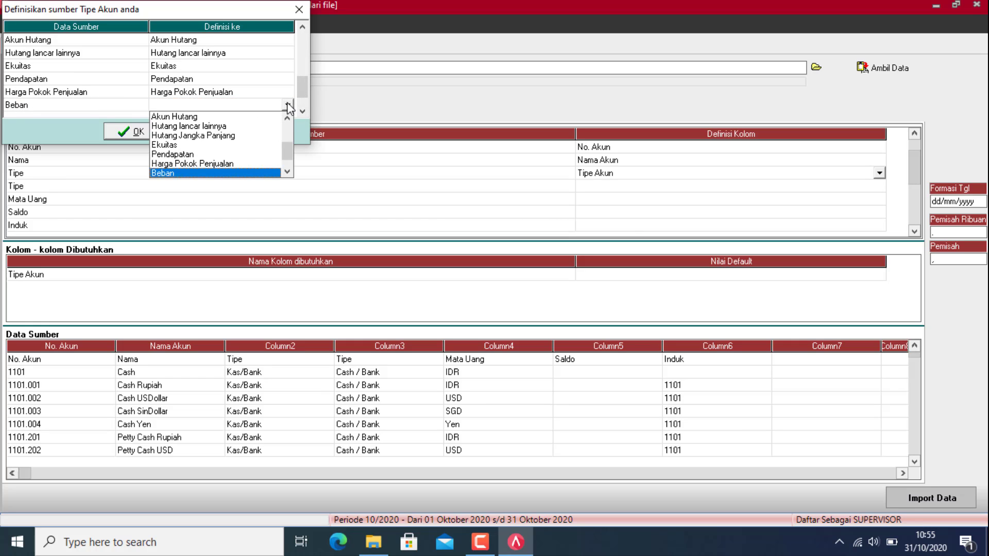
click(217, 168)
click(302, 111)
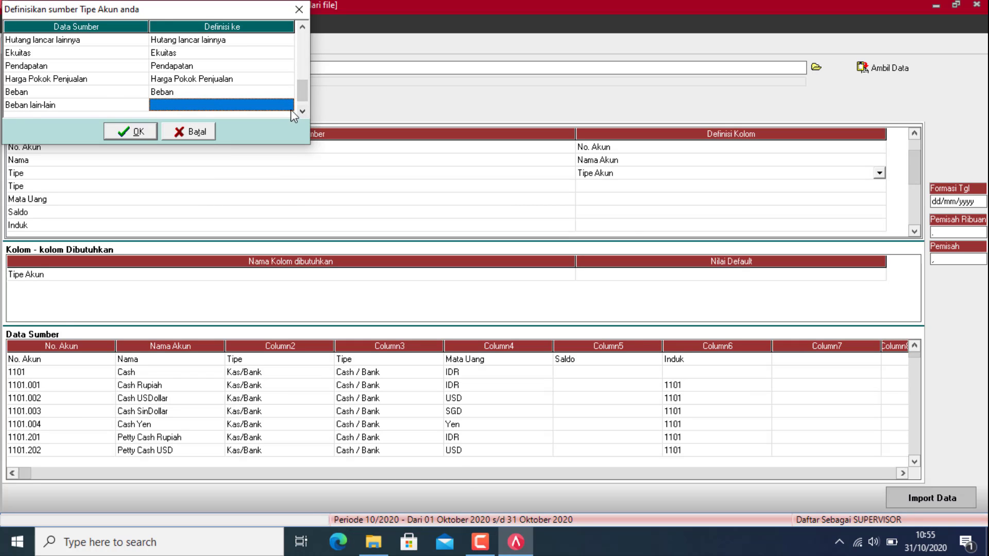
click(278, 104)
click(288, 104)
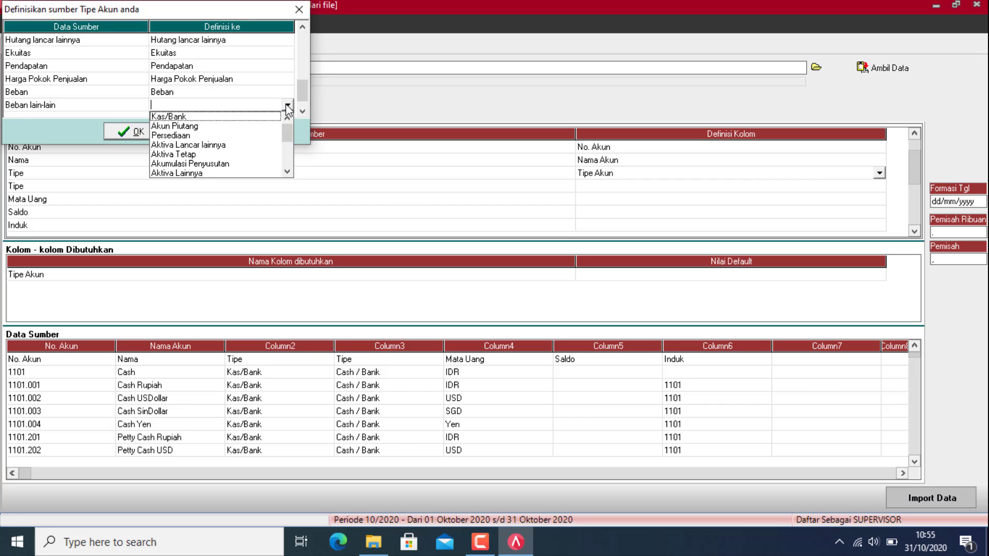
key(b)
key(Down)
key(Down)
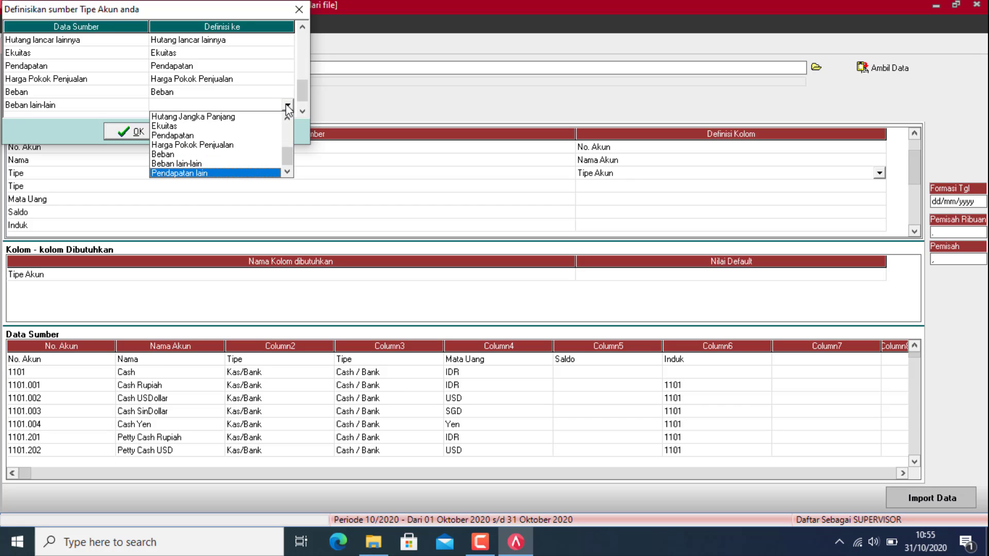
key(Up)
key(Return)
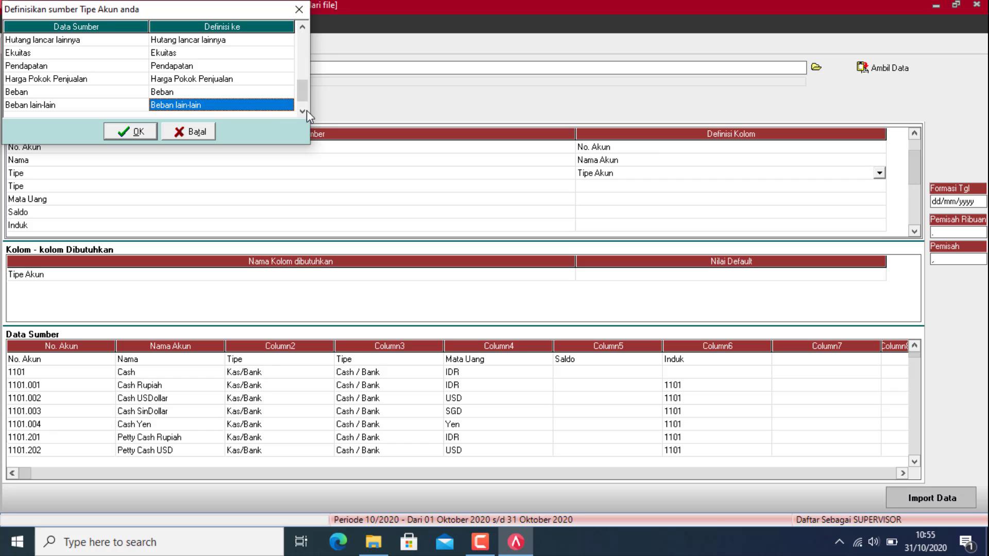
click(303, 111)
click(280, 105)
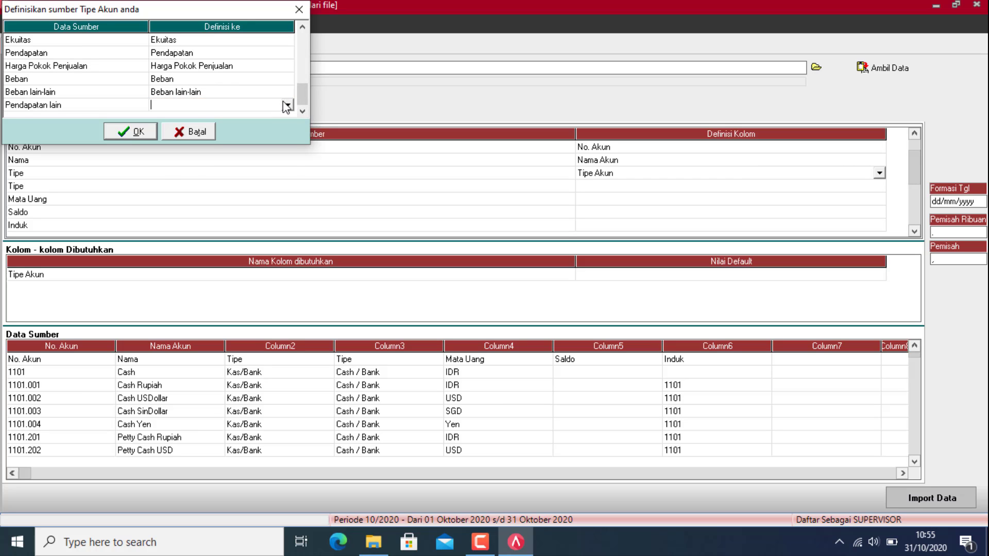
click(287, 105)
key(Down)
key(Down)
key(Down)
key(Down)
key(Down)
key(Down)
key(Down)
key(Down)
key(Down)
key(Down)
key(Down)
key(Down)
key(Down)
key(Down)
key(Down)
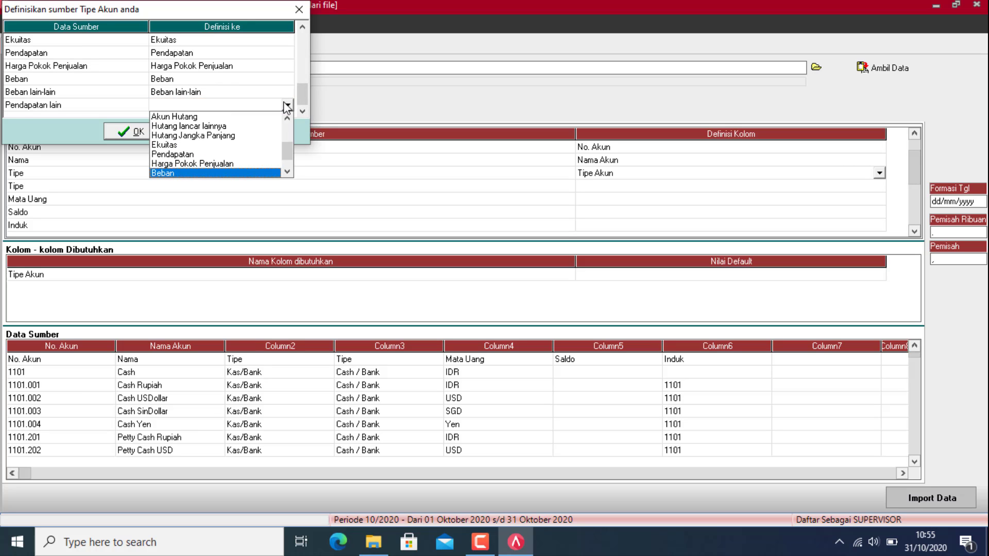
key(Return)
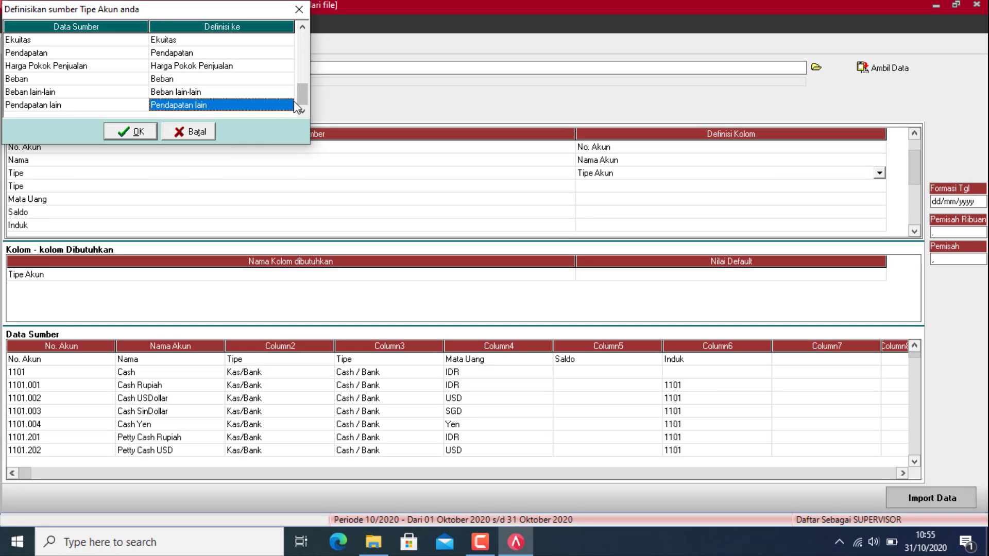
Step: Review the finished account type mappings and confirm the Tipe Akun dialog
drag(303, 90, 283, 30)
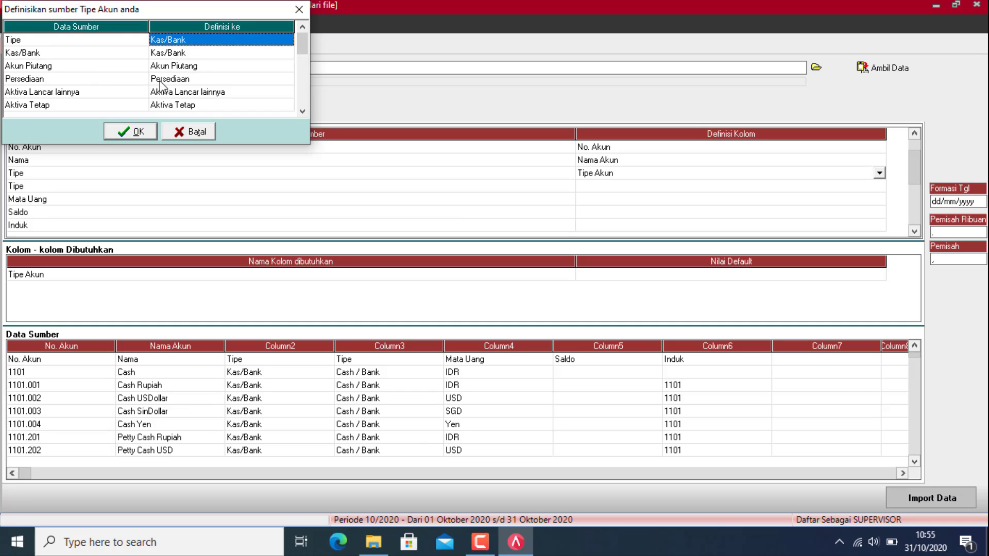
click(301, 110)
click(302, 111)
click(301, 110)
click(302, 111)
click(301, 111)
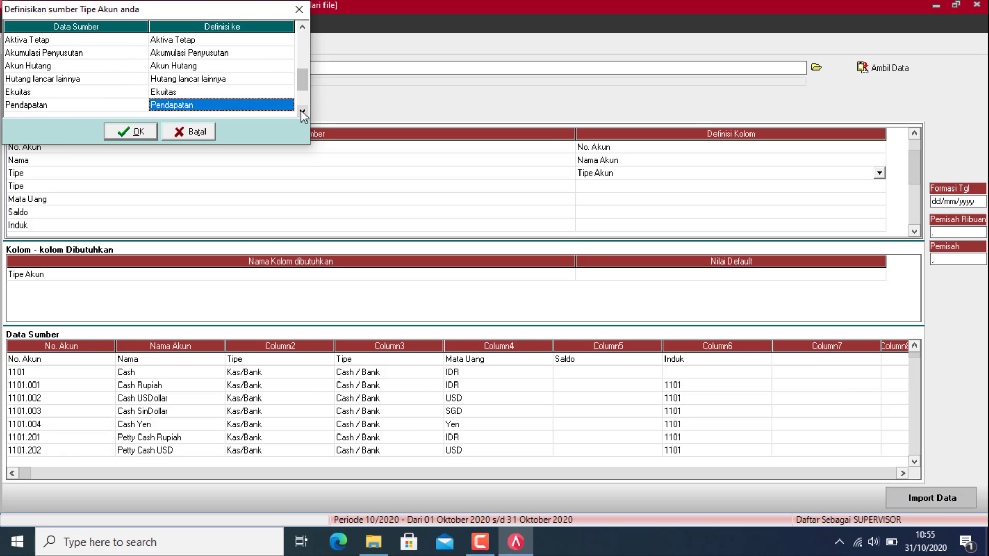
click(301, 110)
click(302, 111)
click(302, 111)
click(301, 111)
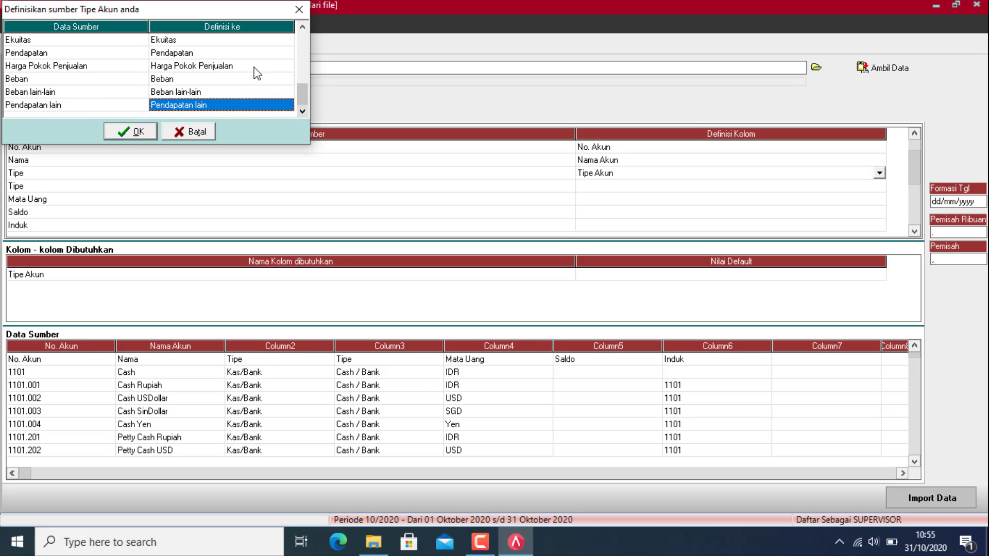
click(119, 133)
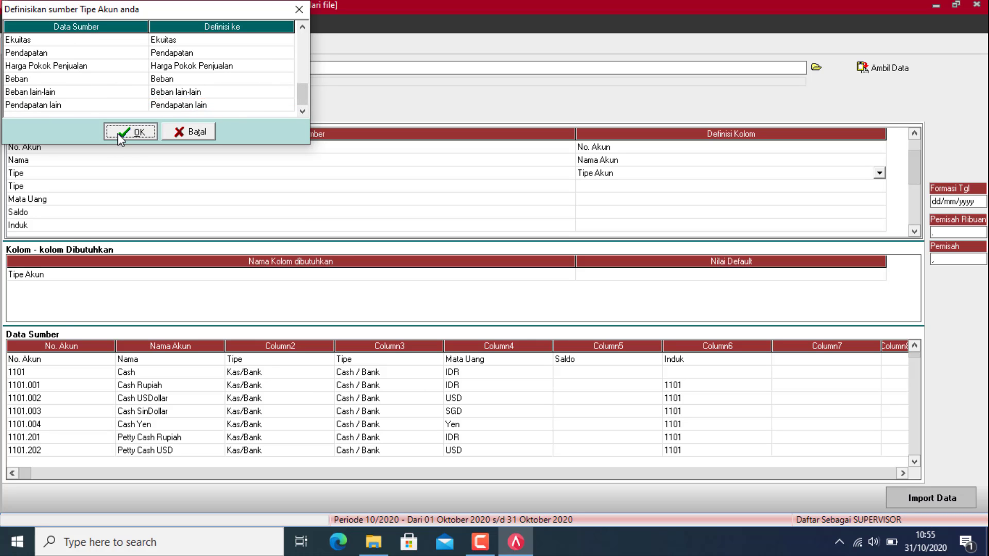
Step: Set the second Tipe column to Abaikan and the Mata Uang column to Mata Uang
click(878, 188)
click(879, 188)
click(641, 200)
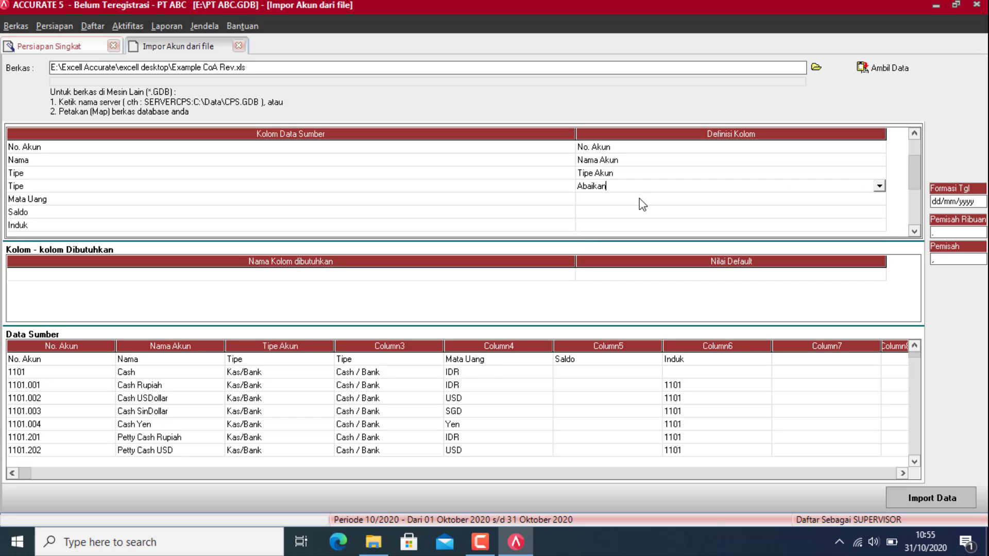
click(829, 201)
click(879, 199)
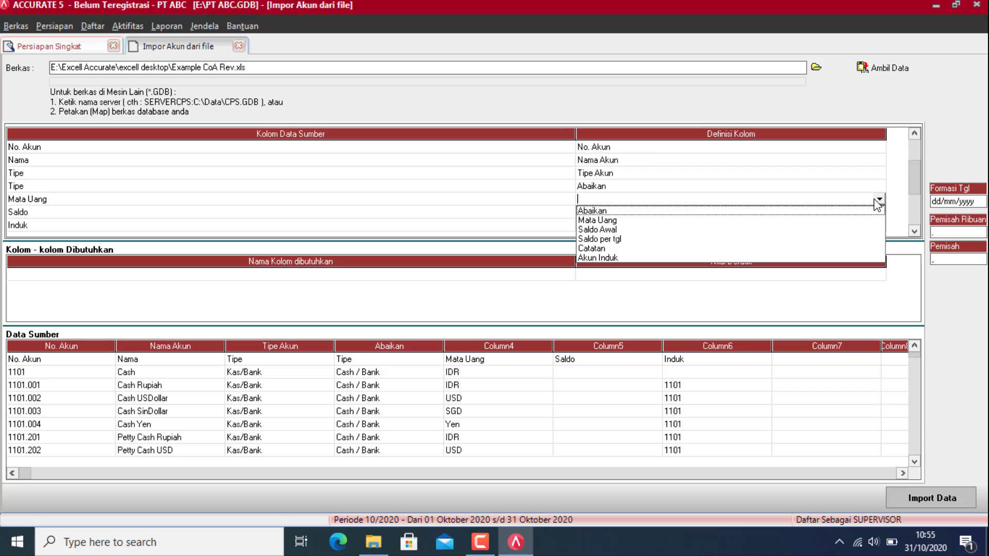
key(Return)
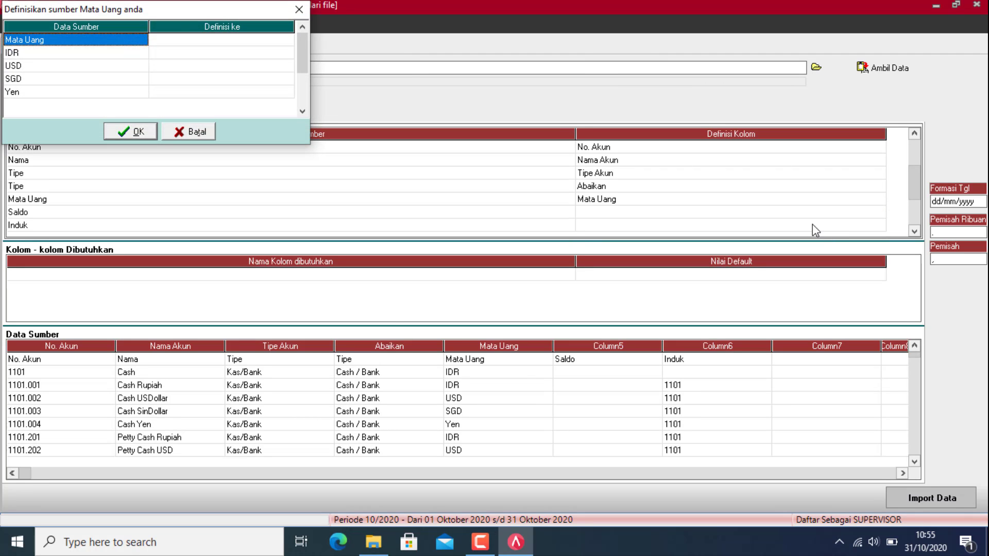
Step: Map source currencies IDR, USD, SGD and Yen to IDR, USD, SGD and YEN, then confirm
click(273, 40)
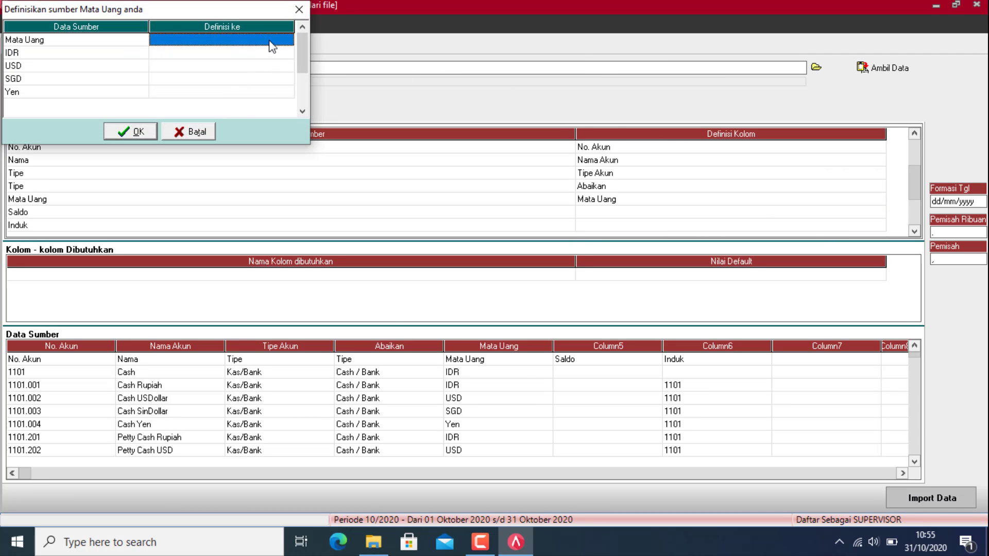
click(284, 41)
click(278, 47)
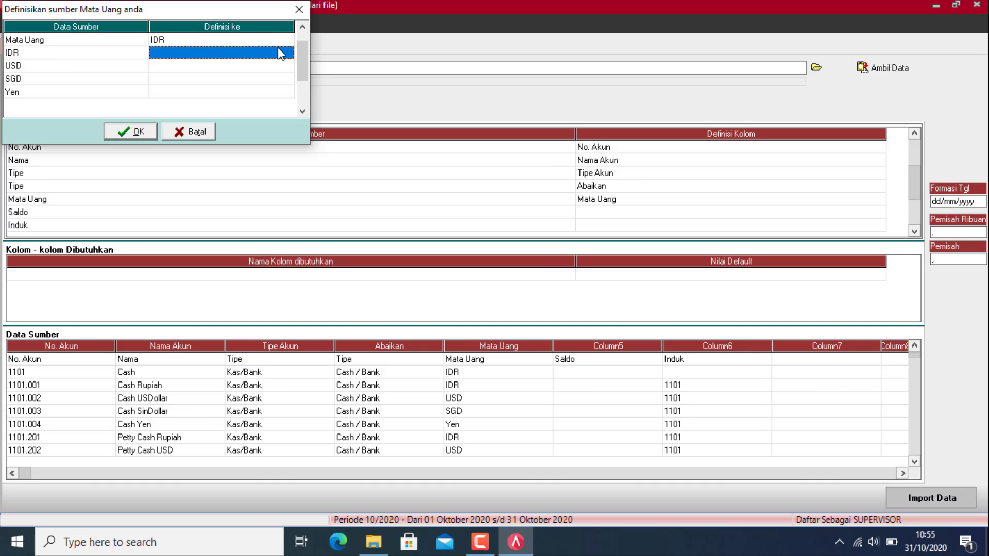
click(286, 52)
click(195, 65)
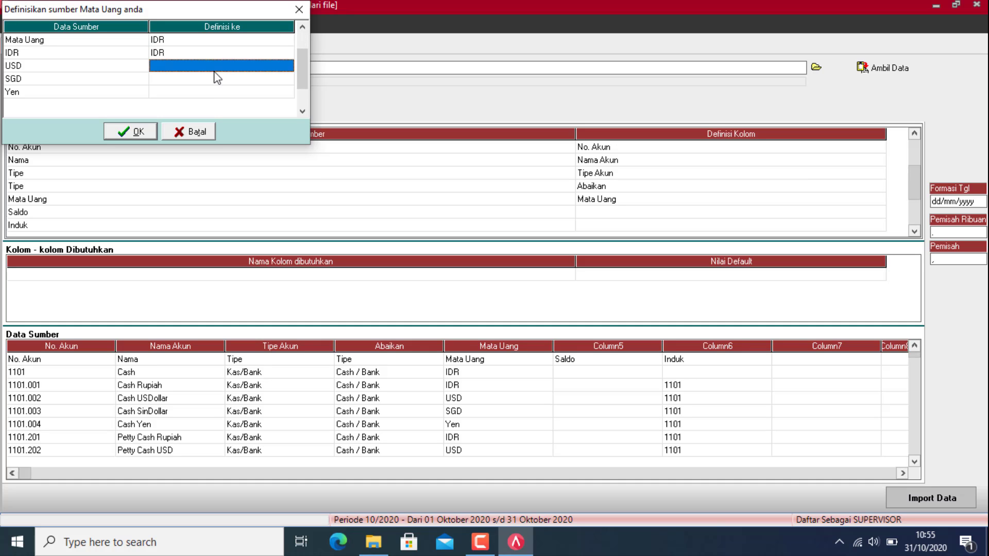
click(277, 67)
click(287, 66)
click(174, 86)
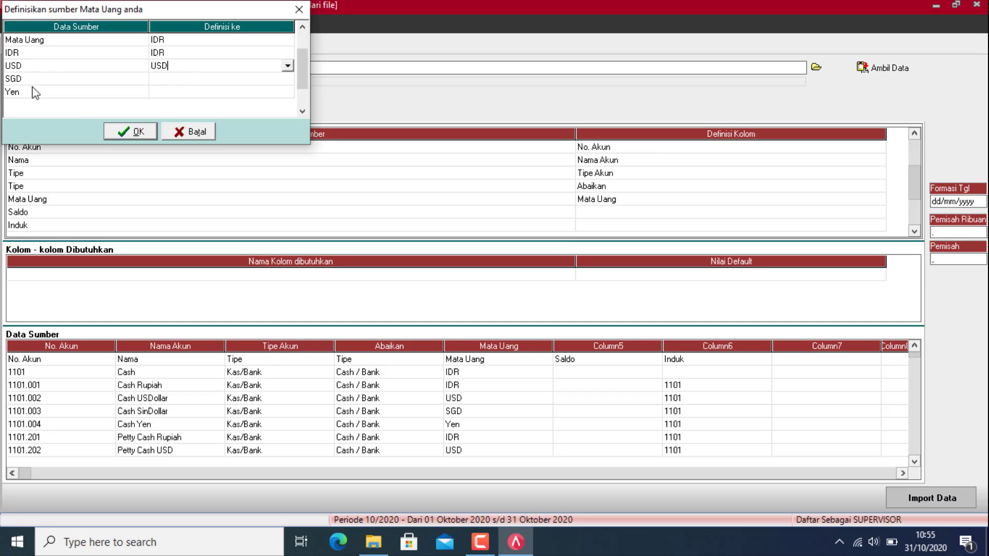
click(281, 78)
click(286, 79)
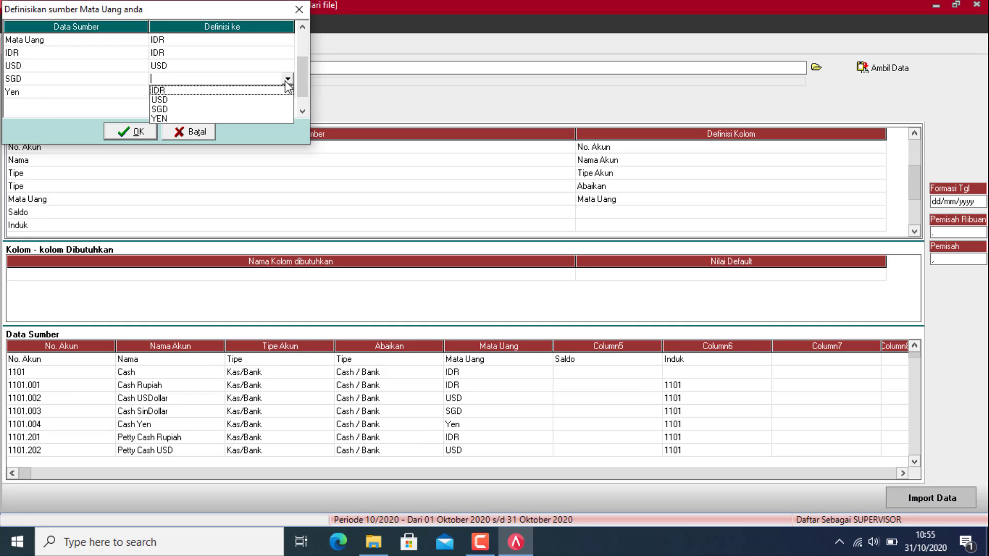
click(160, 109)
click(285, 93)
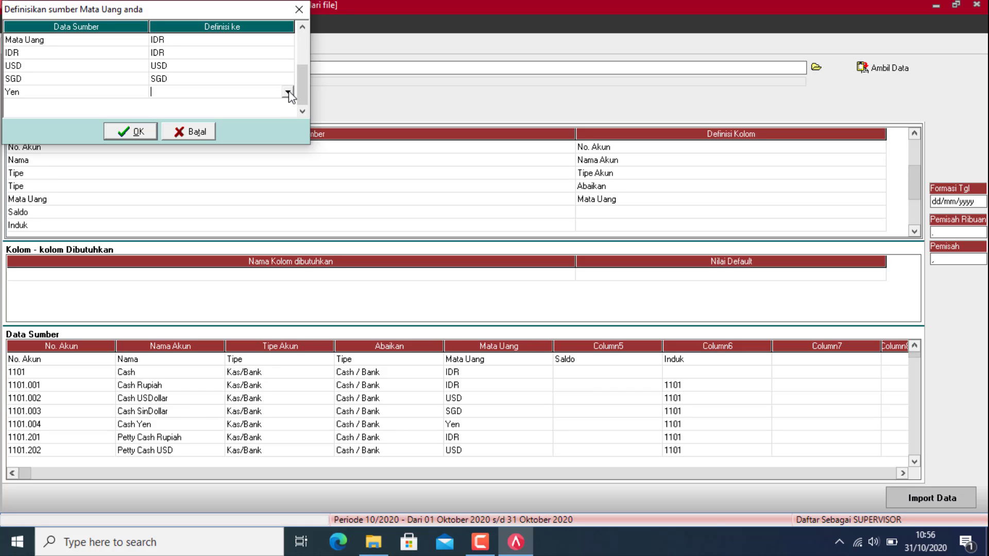
click(287, 92)
click(171, 131)
click(135, 132)
Step: Define the Saldo column as Saldo Awal and the Induk column as Akun Induk
click(857, 211)
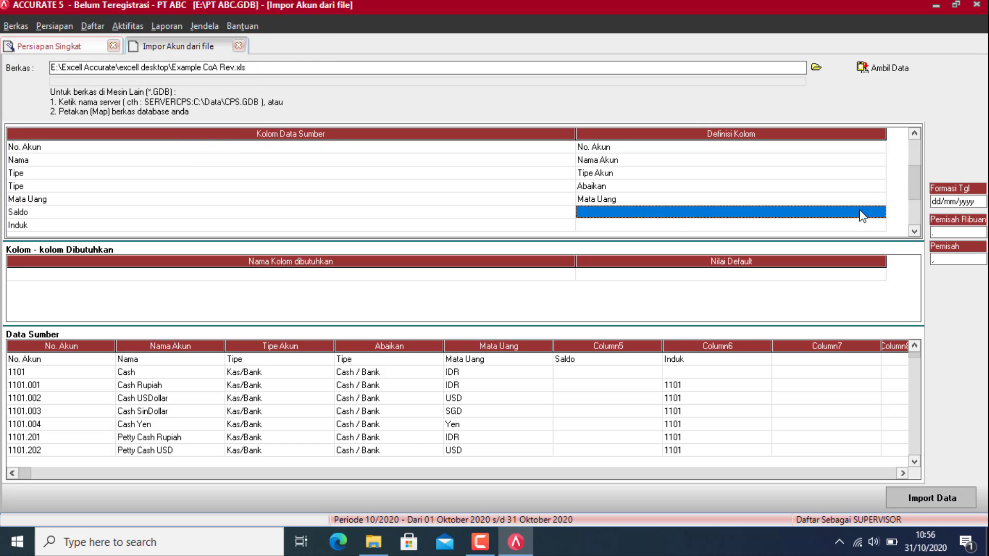
click(879, 212)
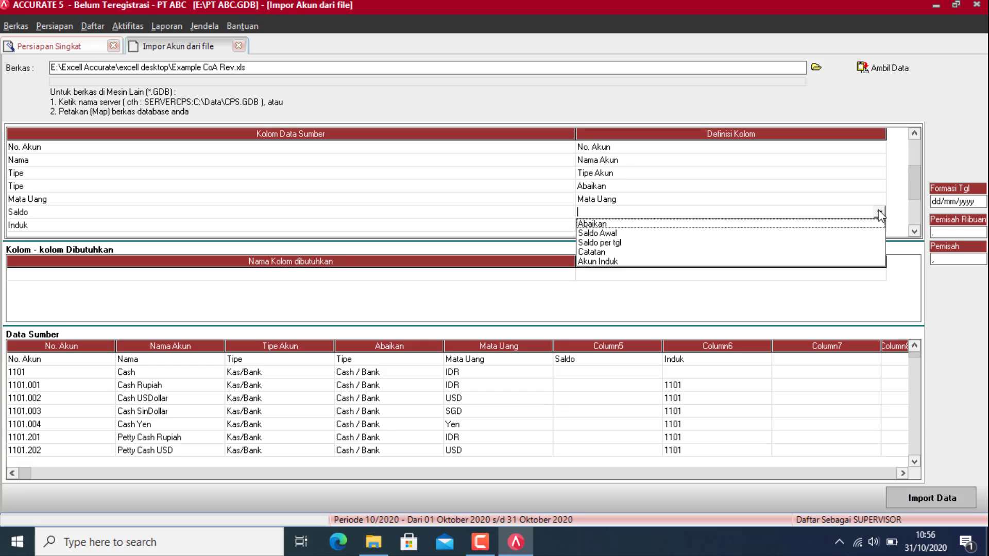
click(611, 233)
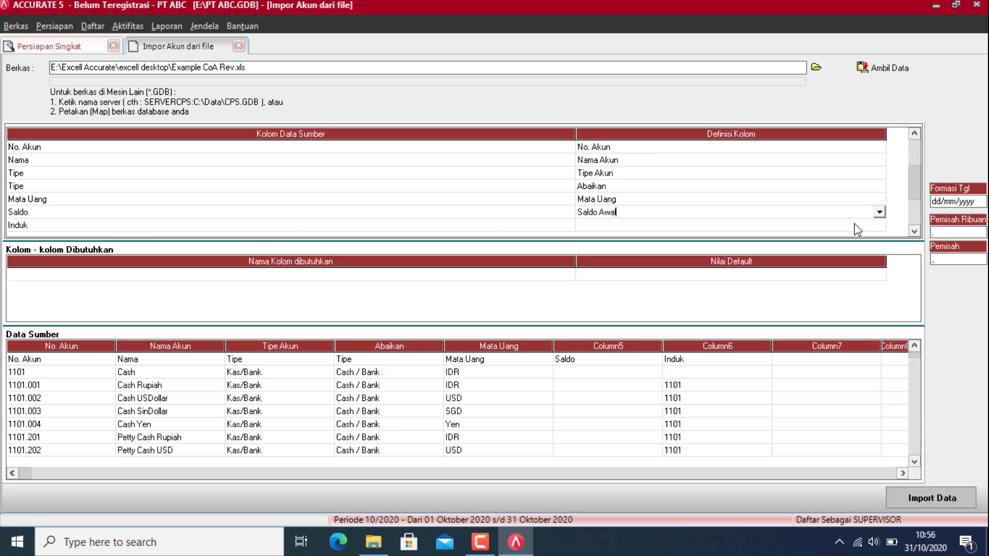
click(871, 230)
click(878, 225)
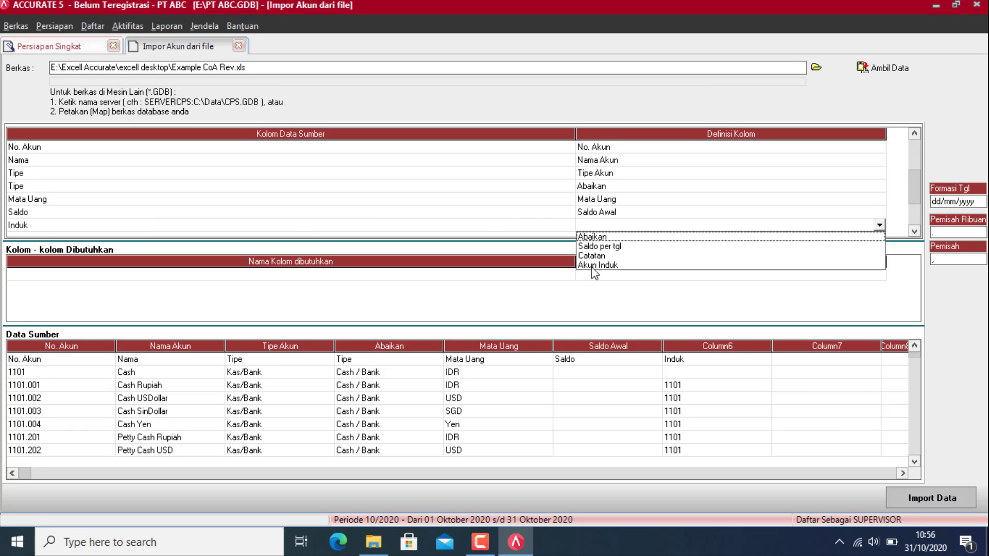
click(618, 266)
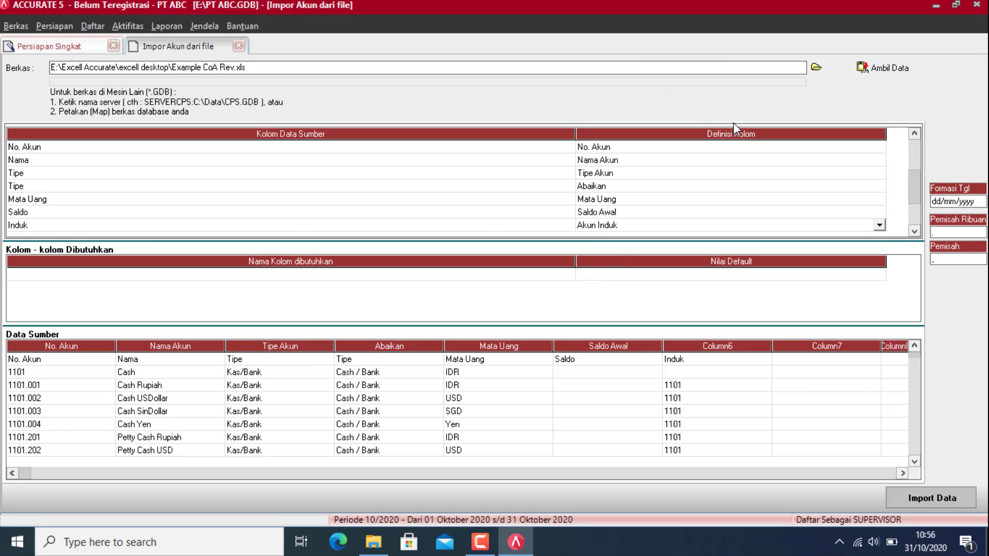
click(43, 365)
Step: Delete the header row from the Data Sumber source data, confirming with Yes
right_click(42, 362)
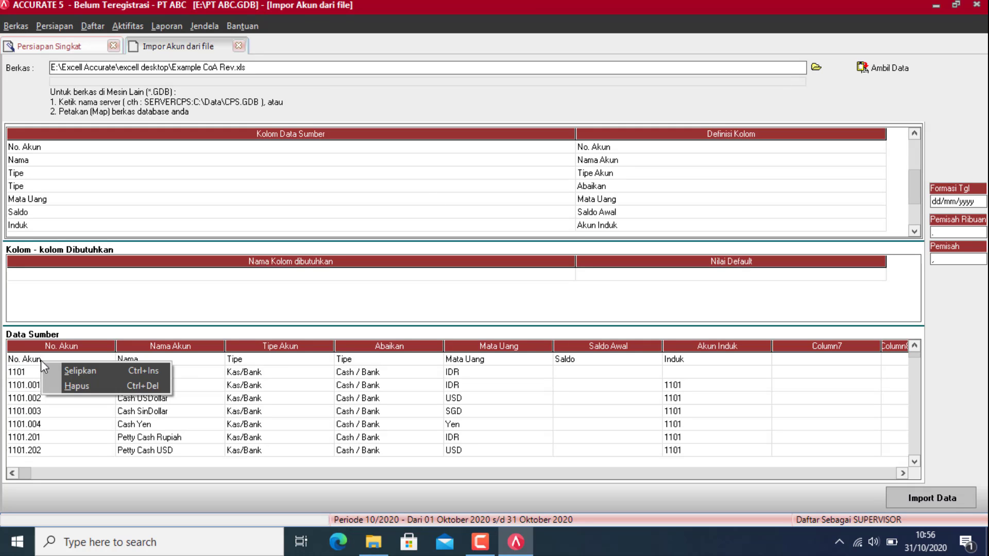
click(82, 387)
click(457, 304)
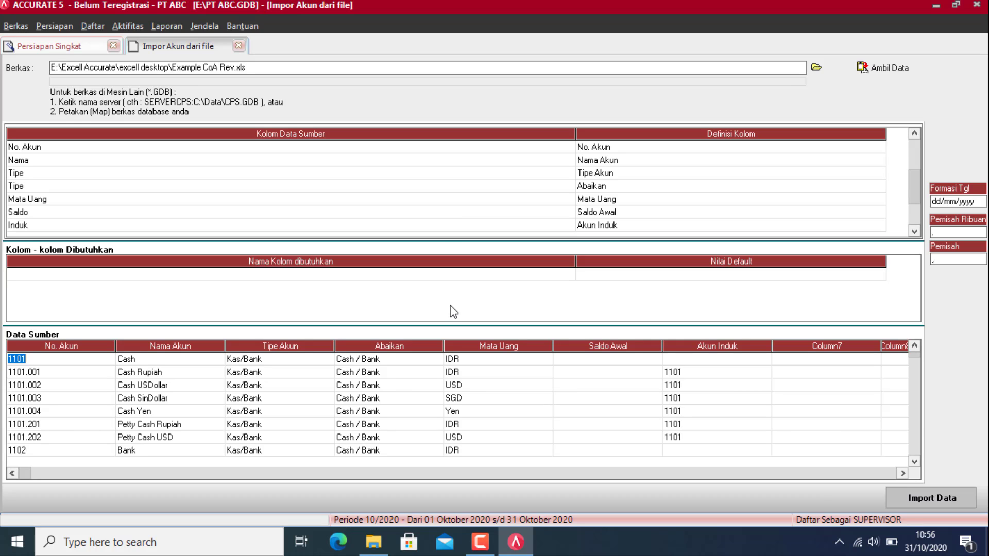
Step: Run Import Data to bring in the chart of accounts (173 imported, 60 failed)
click(940, 500)
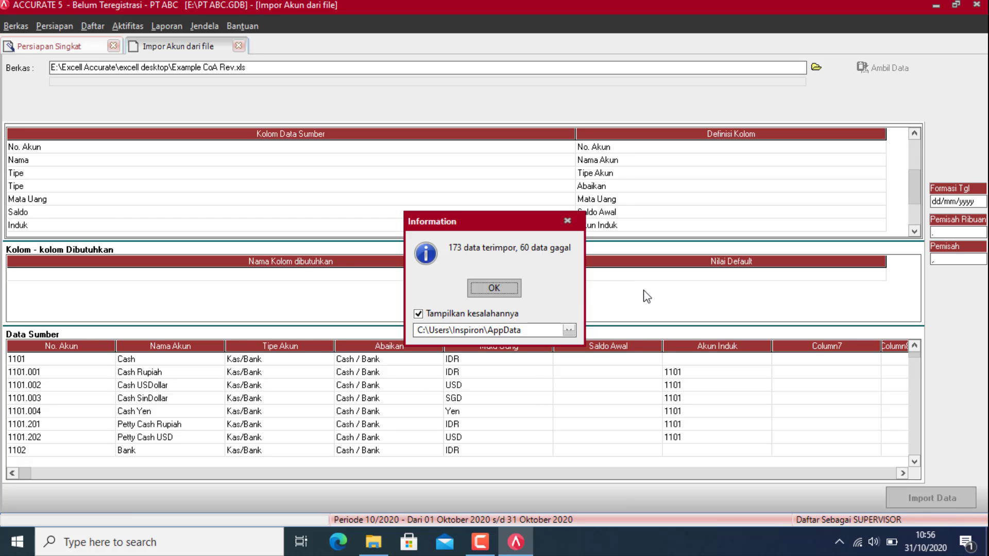
Step: Review the import error log in Notepad, close it, and continue to the per-currency default accounts step
click(480, 292)
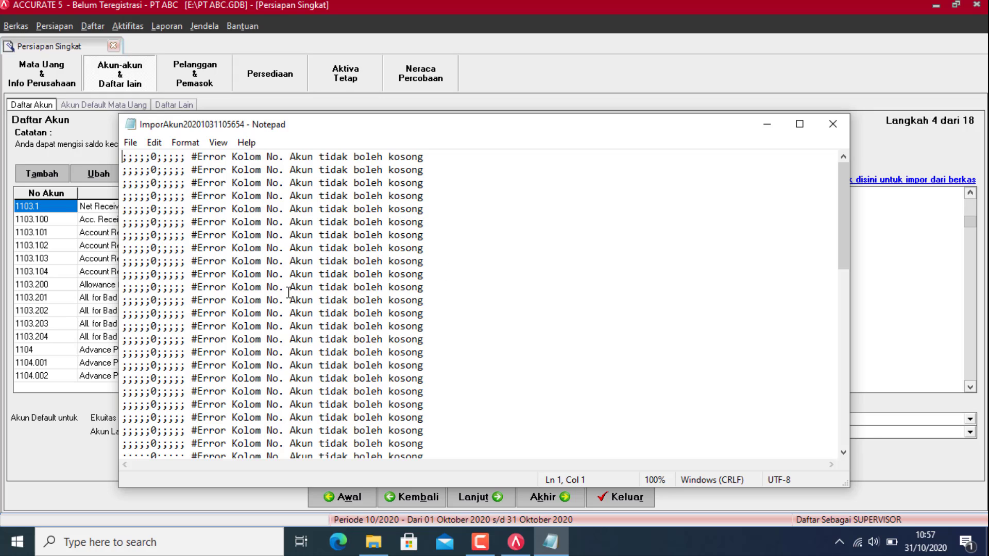
scroll(335, 285, down, 12)
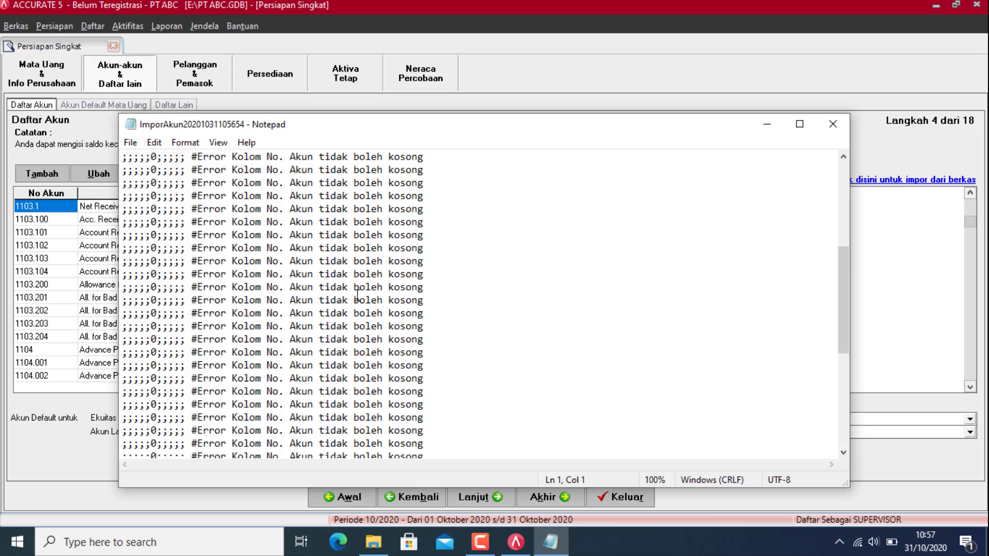
click(832, 125)
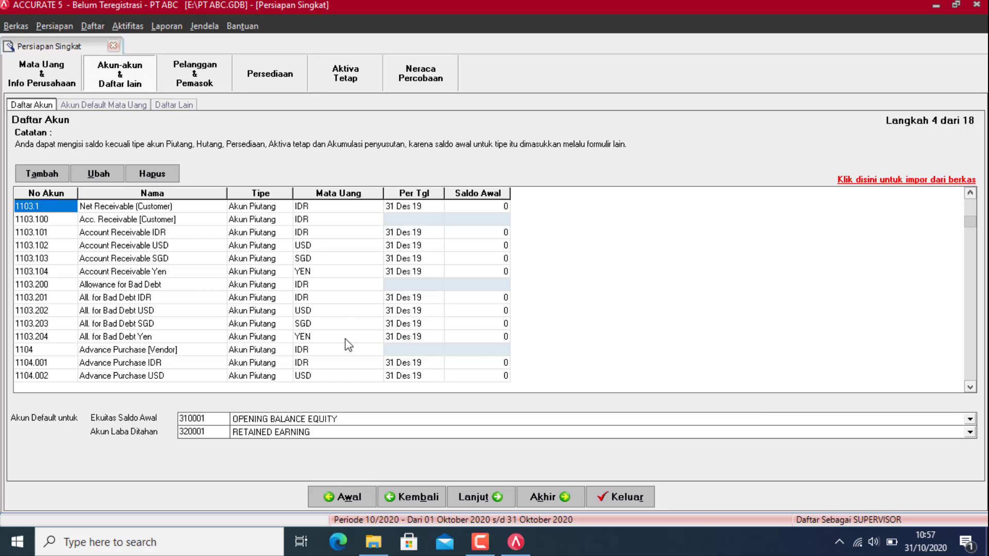
scroll(971, 212, up, 5)
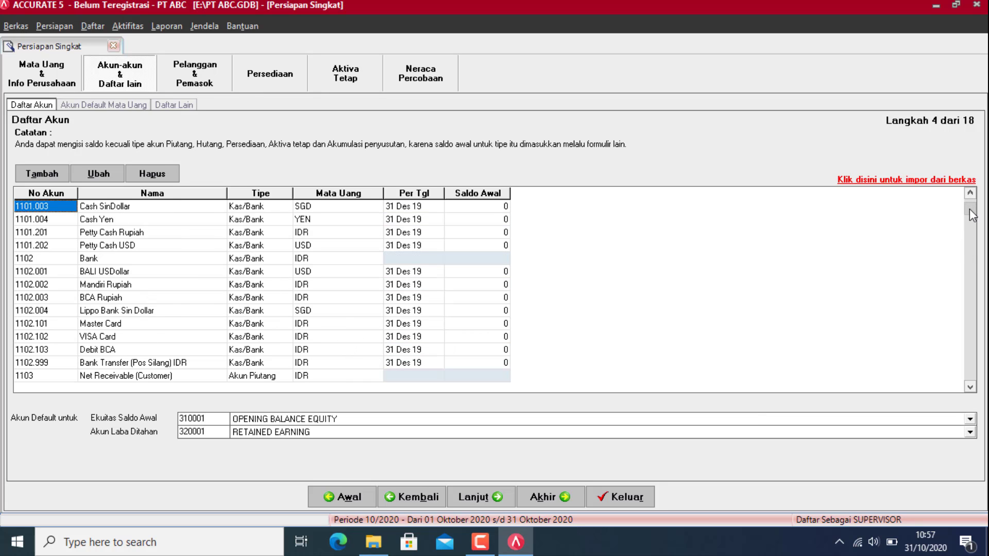
scroll(318, 273, up, 1)
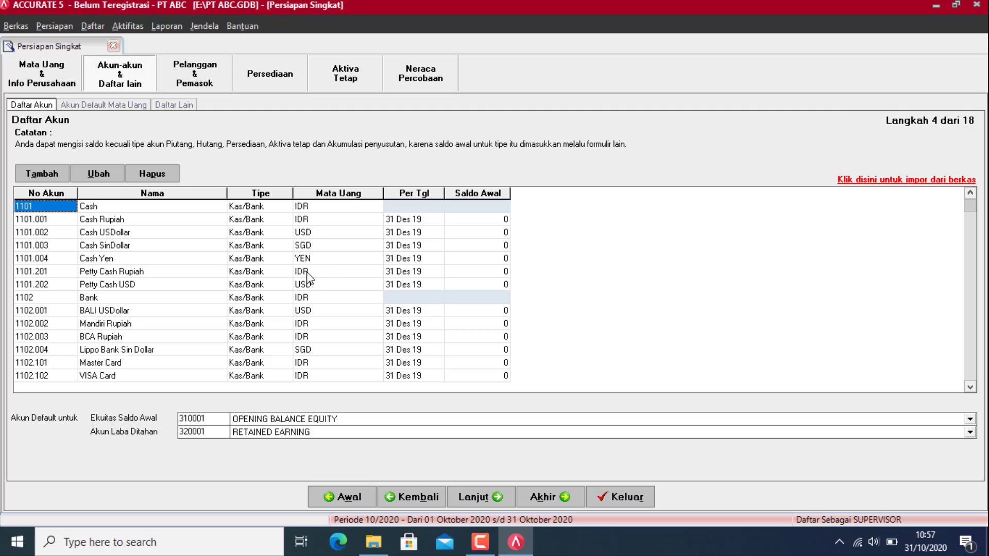
click(477, 498)
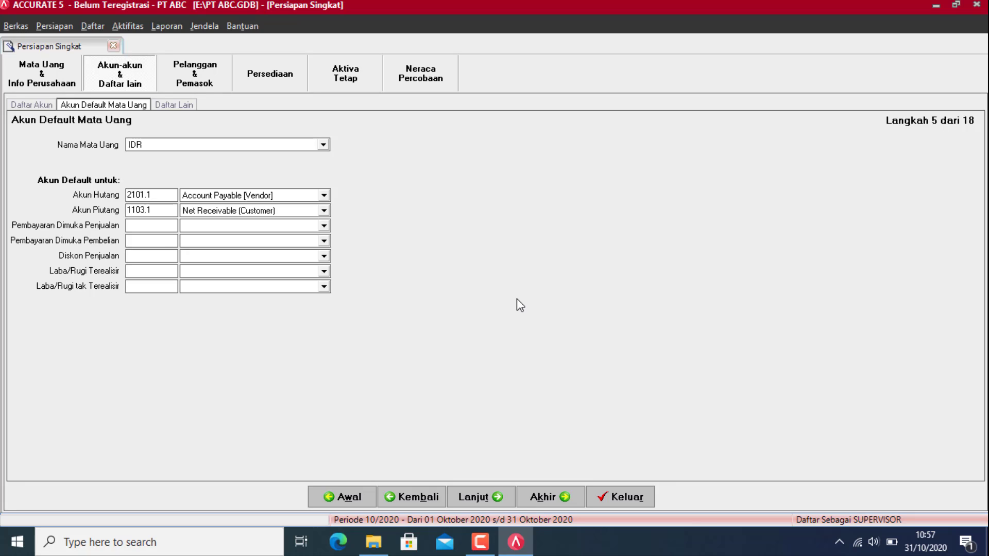
Step: With IDR selected, set down payments to Advance Sales IDR and Advance Purchase IDR
click(186, 145)
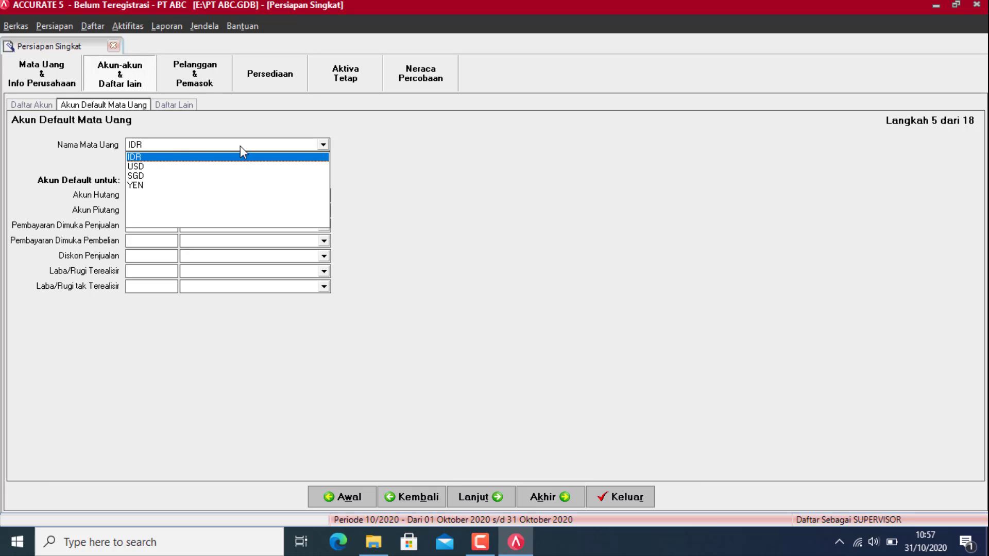
click(225, 160)
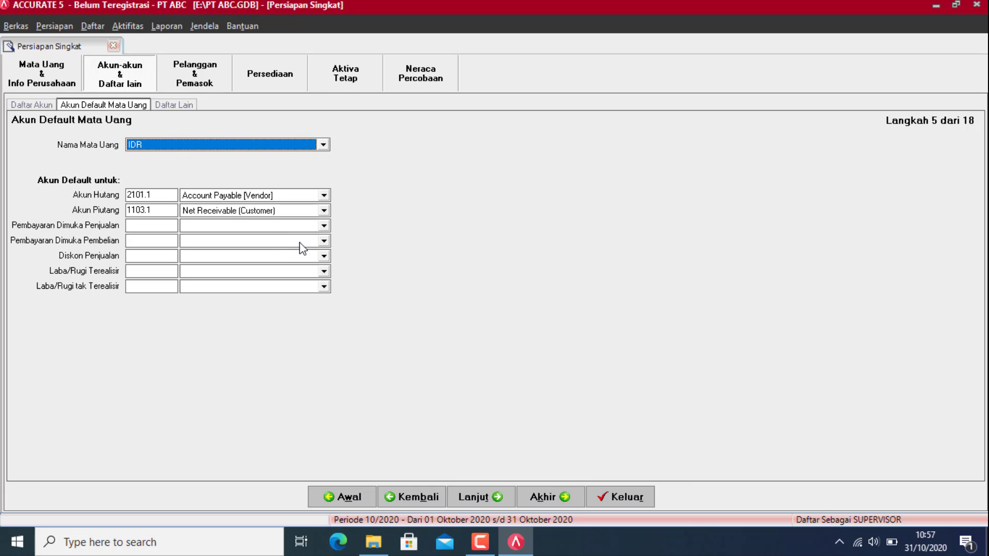
click(323, 226)
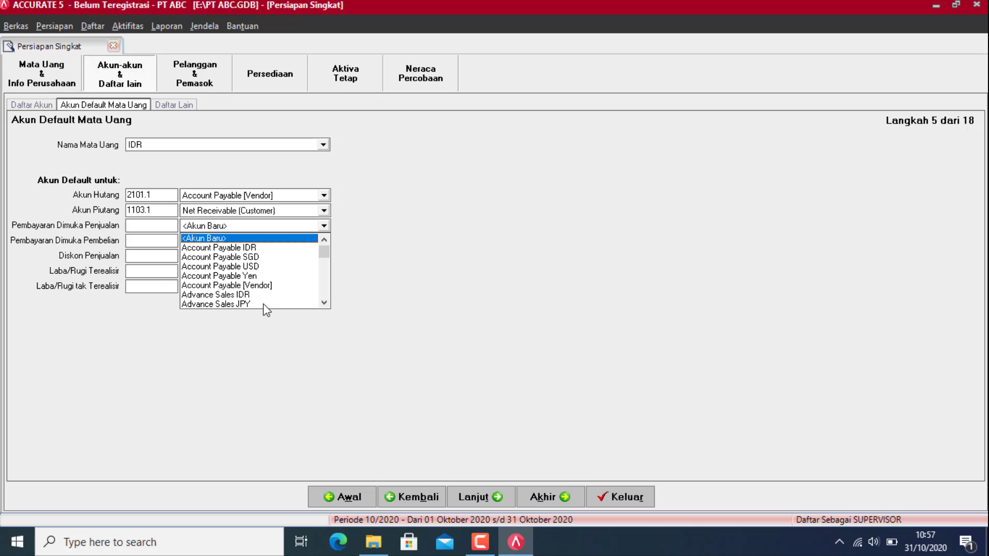
click(237, 295)
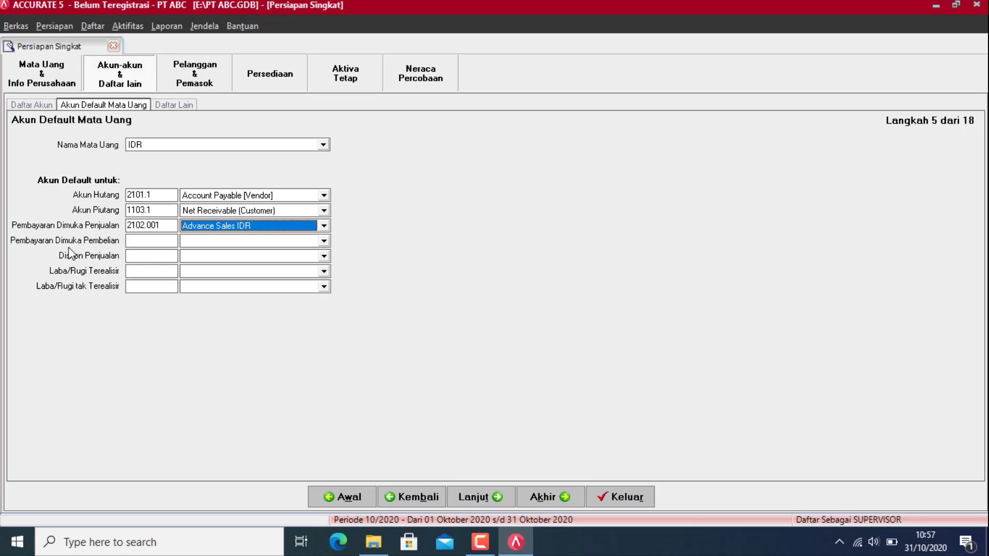
click(270, 241)
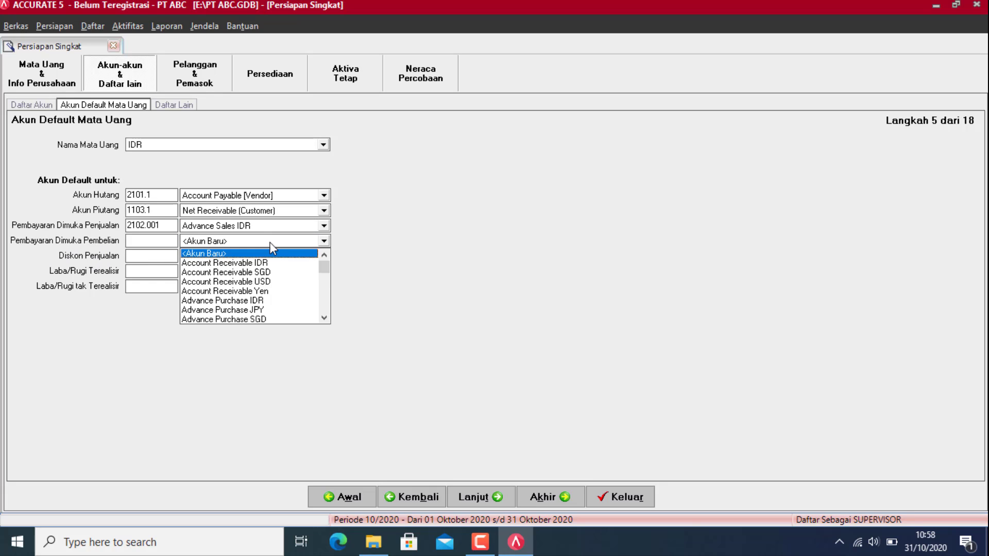
click(260, 300)
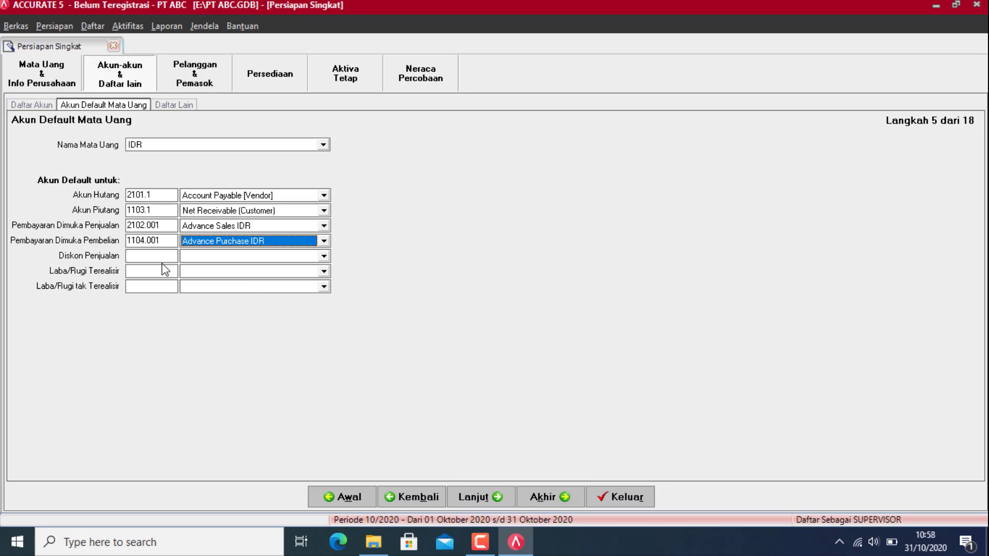
Step: Set IDR sales discount to Invoice Sales Discount IDR and gain/loss to Realize and Unrealize Gain (Loss) IDR
click(263, 256)
text(Invoice Sales Discount IDR)
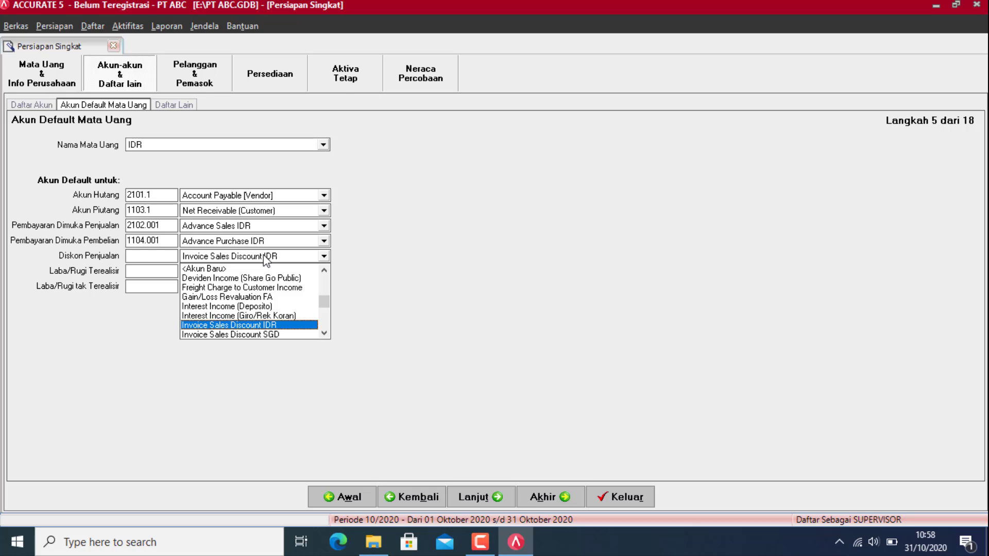
key(Return)
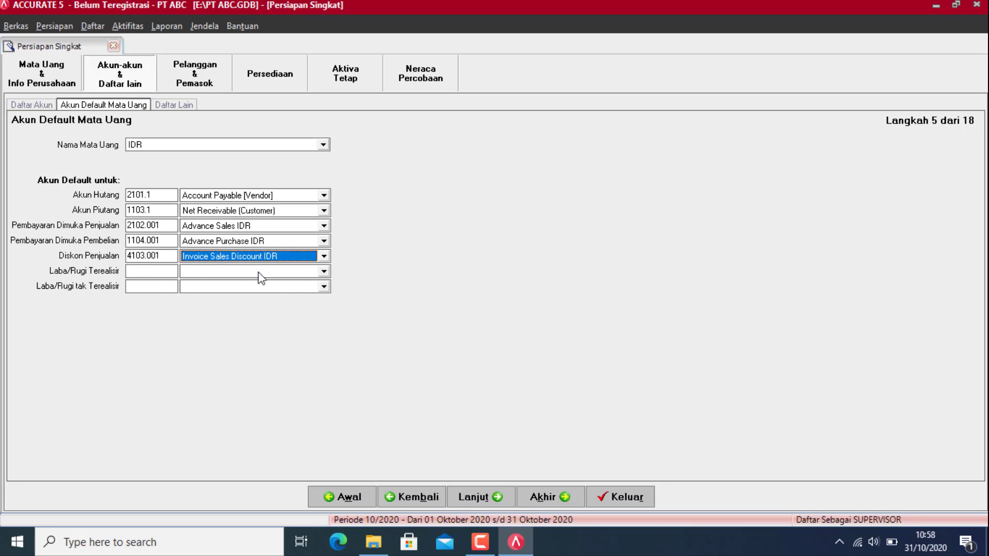
click(292, 271)
text(Re)
key(Return)
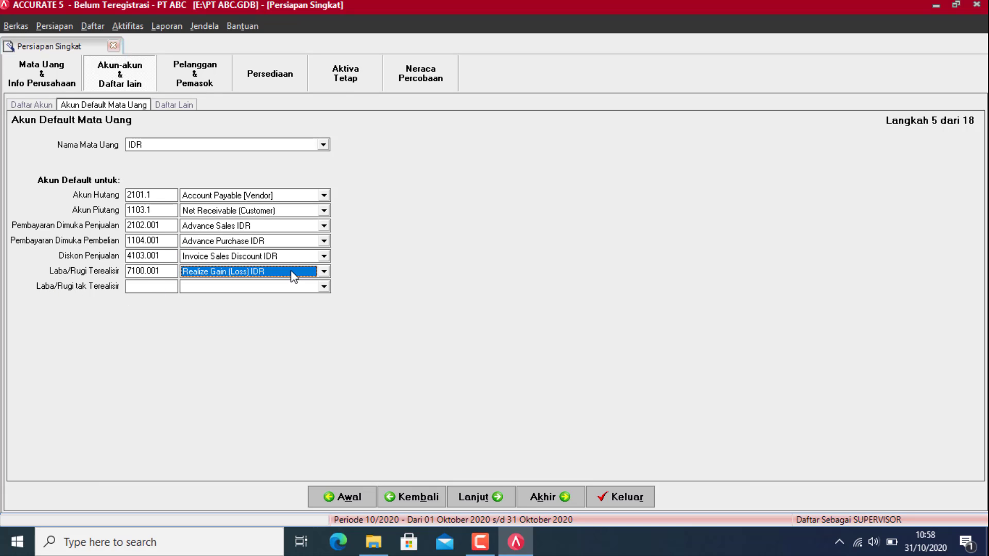
key(Tab)
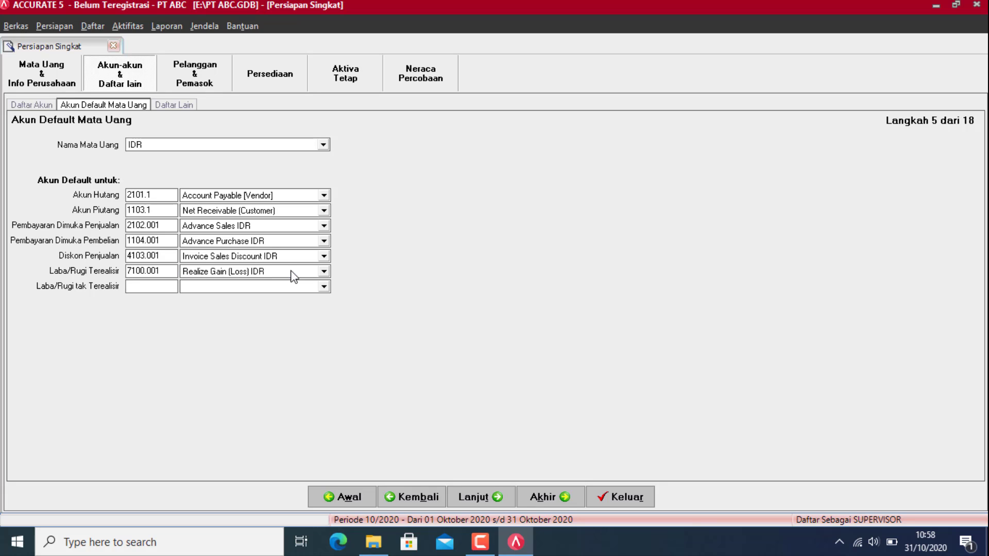
key(Tab)
text(Un)
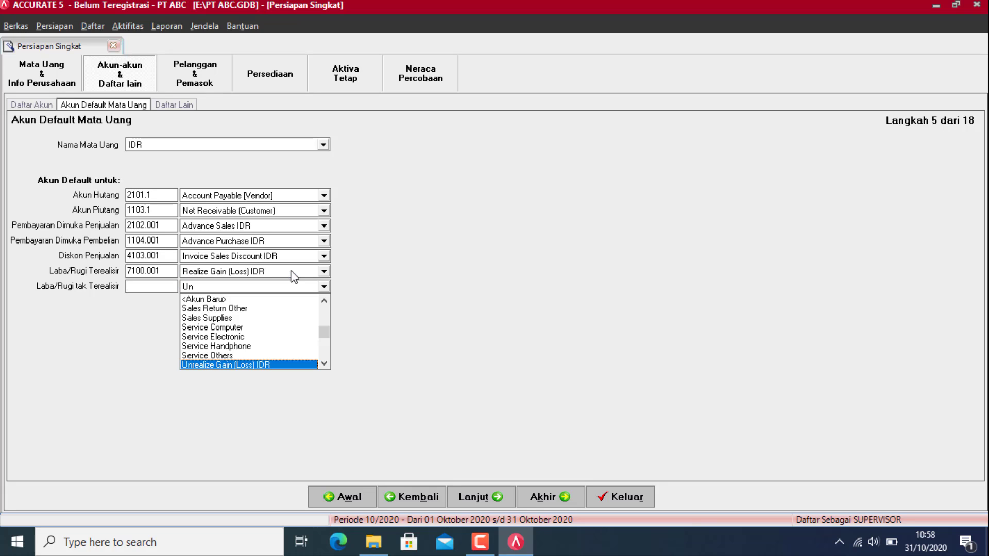
key(Return)
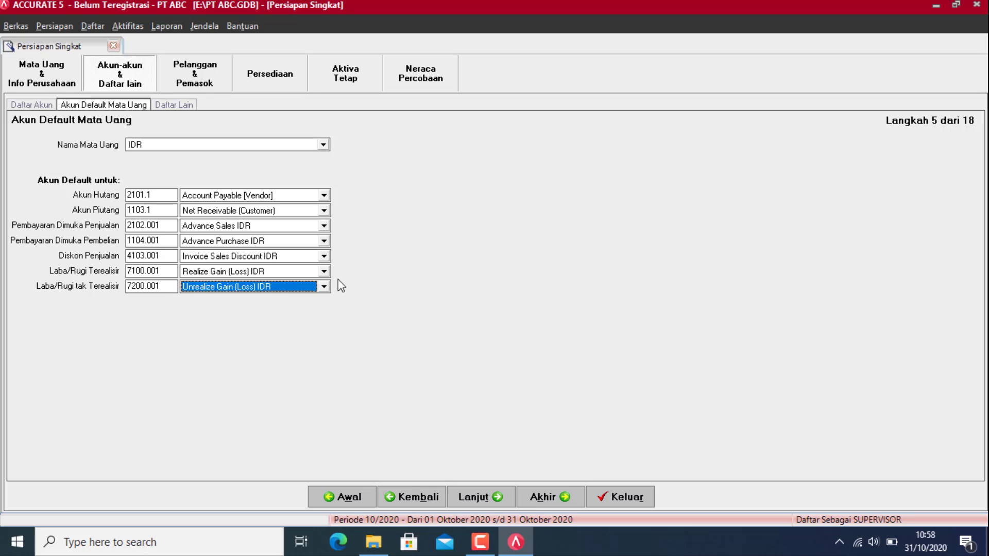
click(267, 145)
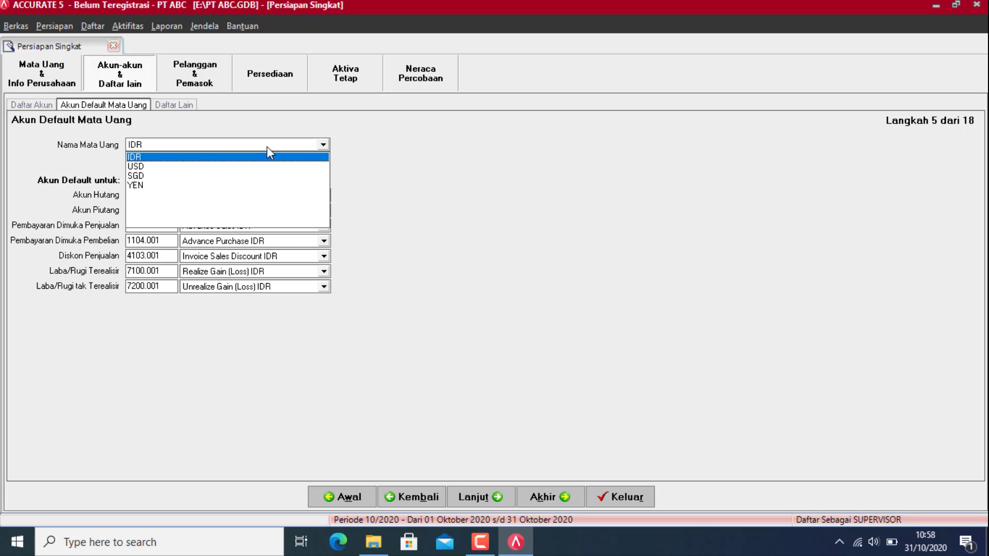
Step: For USD, set the down-payment accounts to Advance Sales USD and Advance Purchase USD
click(134, 167)
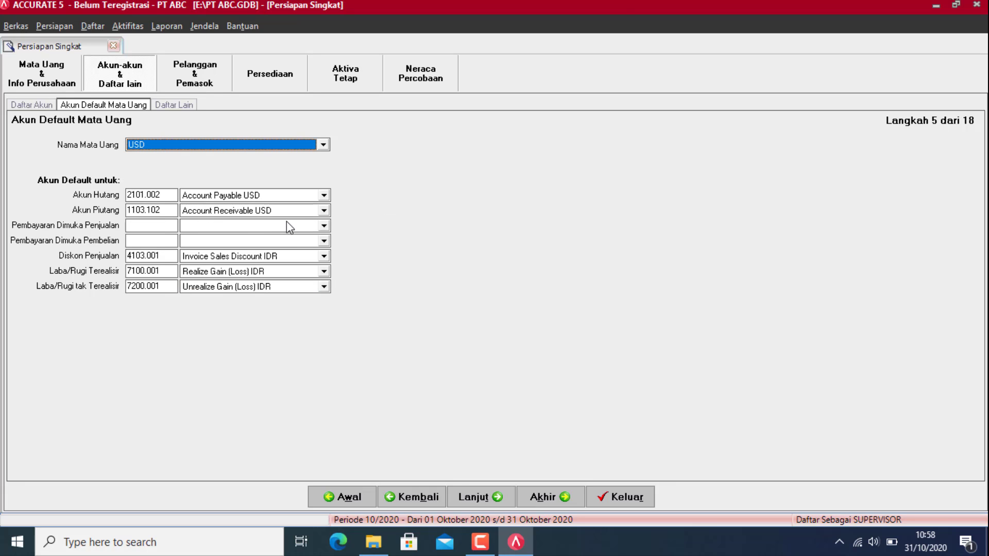
click(287, 224)
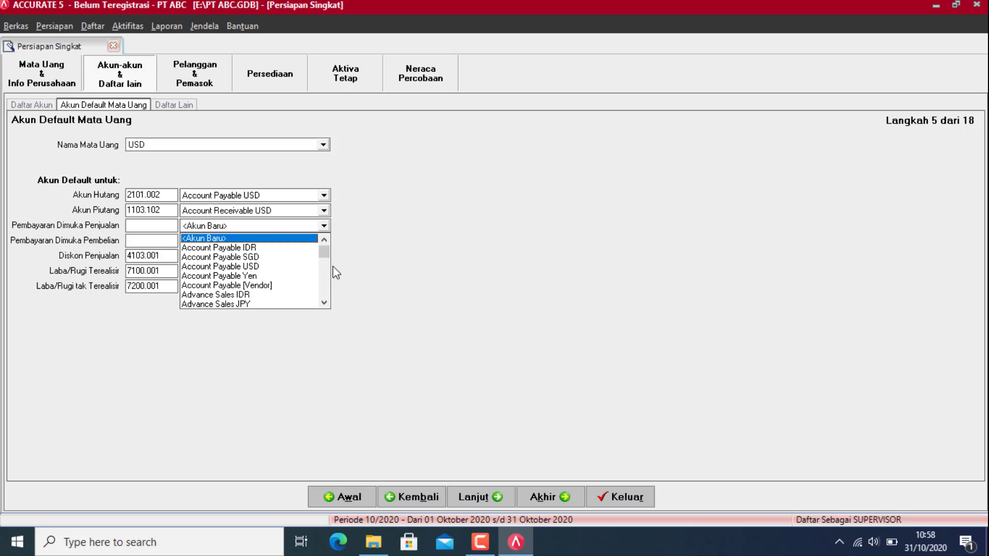
click(324, 302)
click(324, 303)
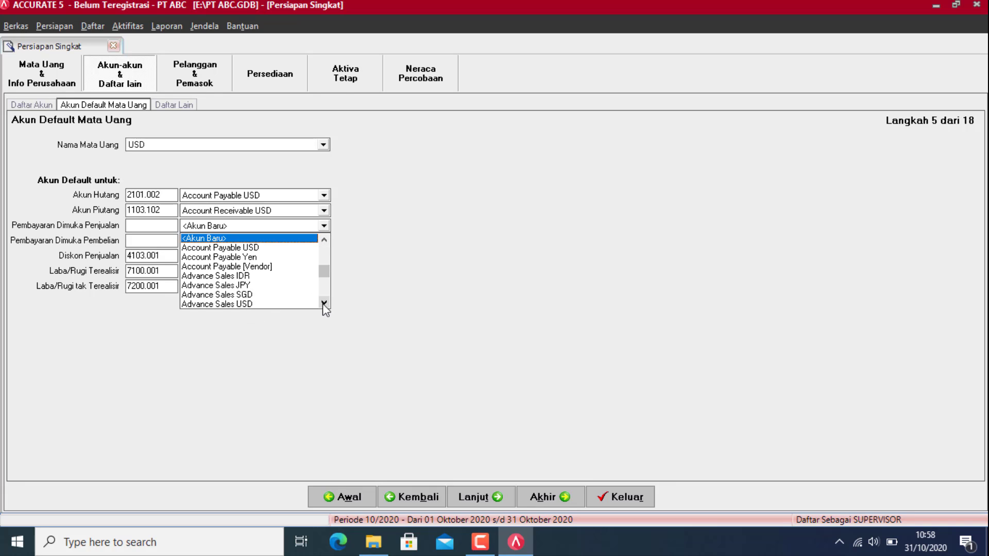
click(237, 305)
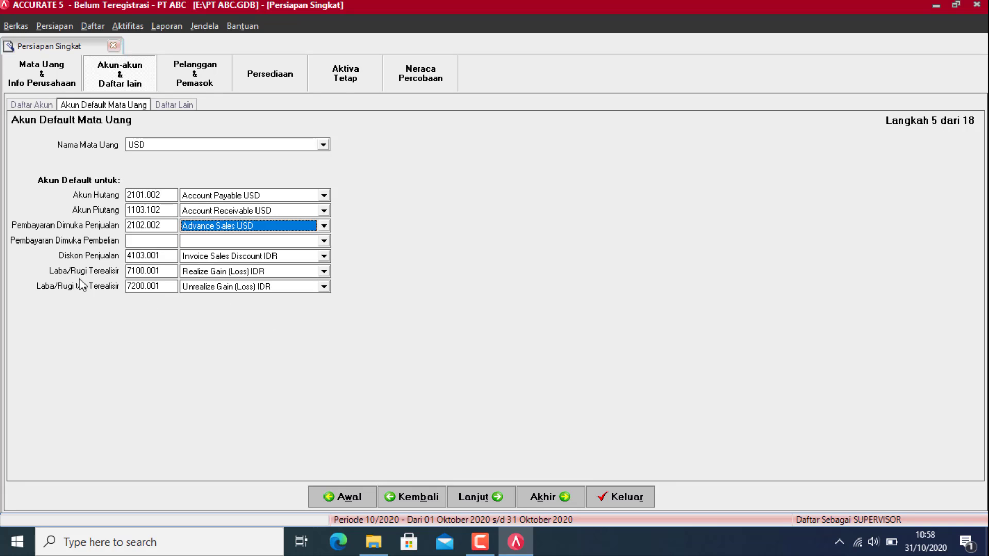
click(282, 240)
click(284, 241)
click(286, 242)
click(328, 318)
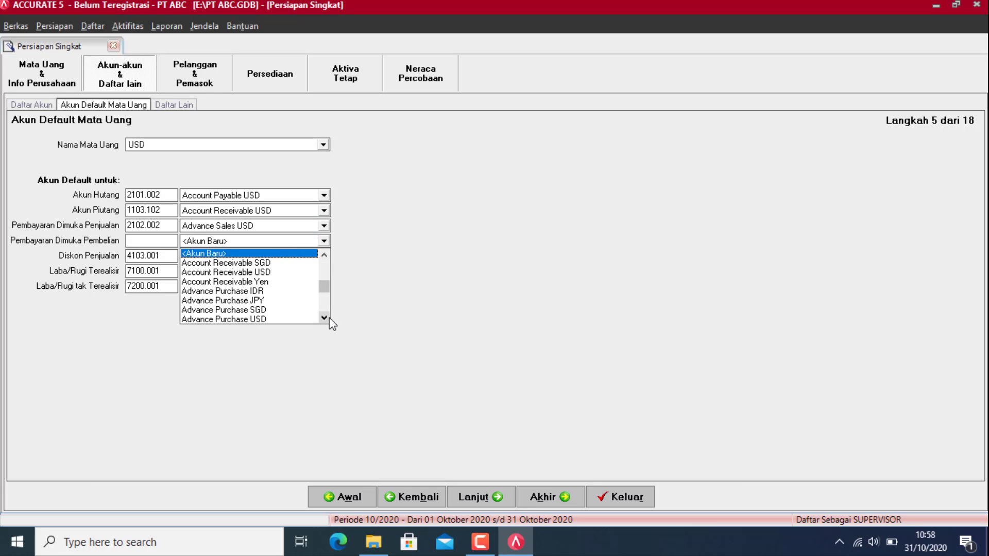
click(328, 318)
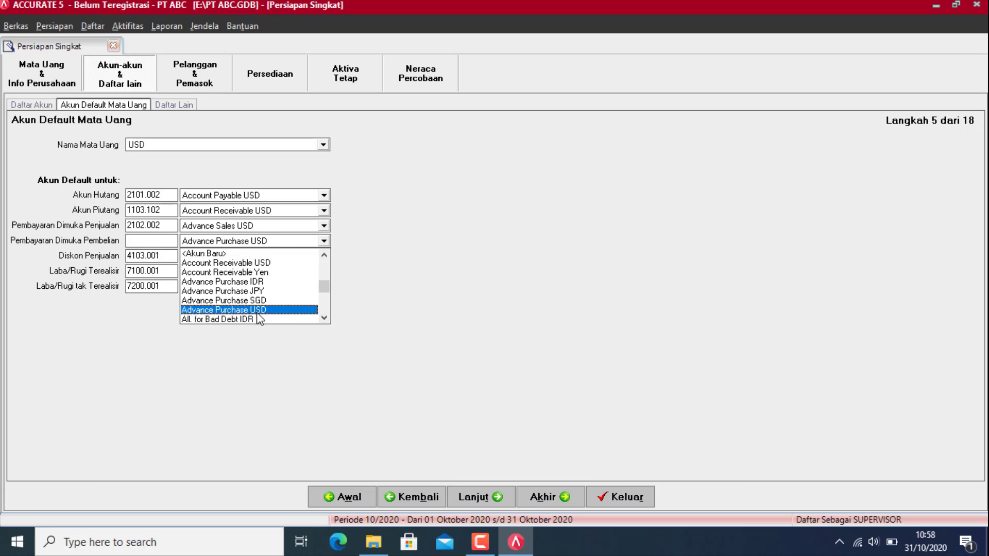
click(258, 310)
Step: Set USD's sales discount to Invoice Sales Discount USD and realized gain to Realize Gain (Loss) USD
click(302, 256)
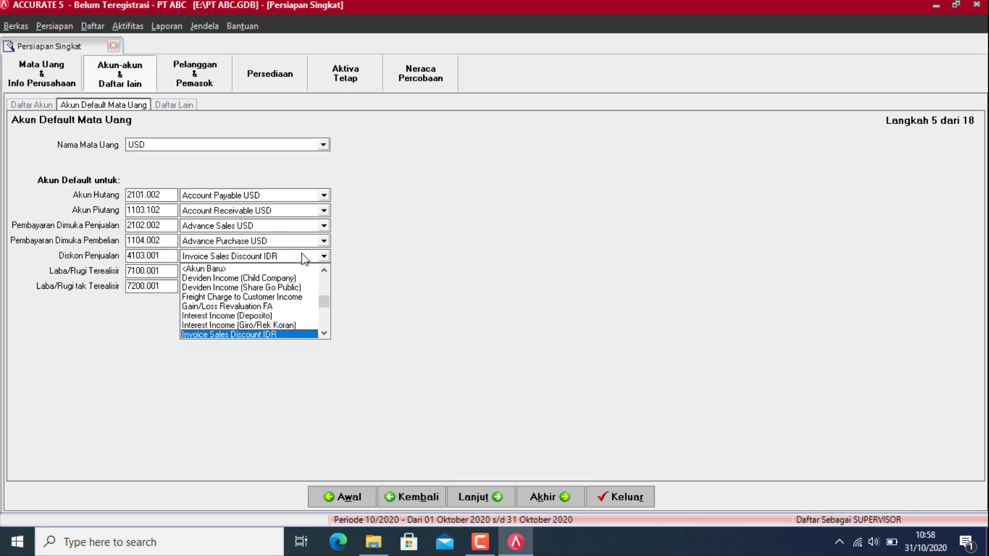
click(320, 334)
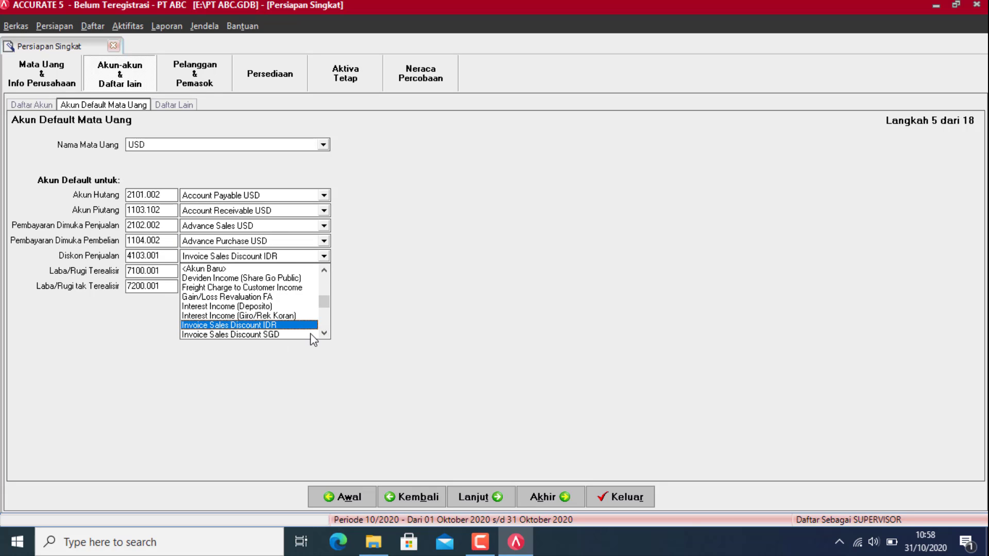
click(324, 333)
click(299, 334)
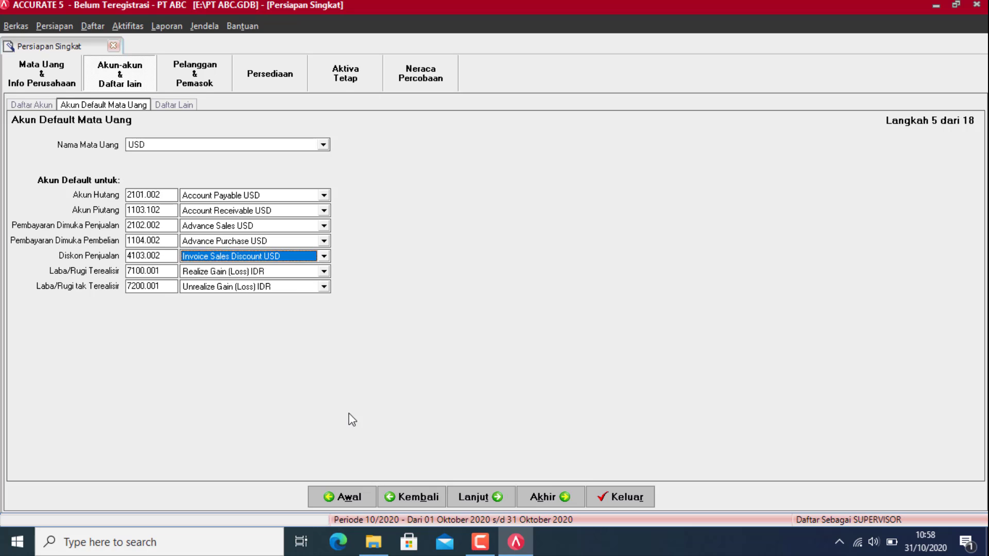
click(242, 272)
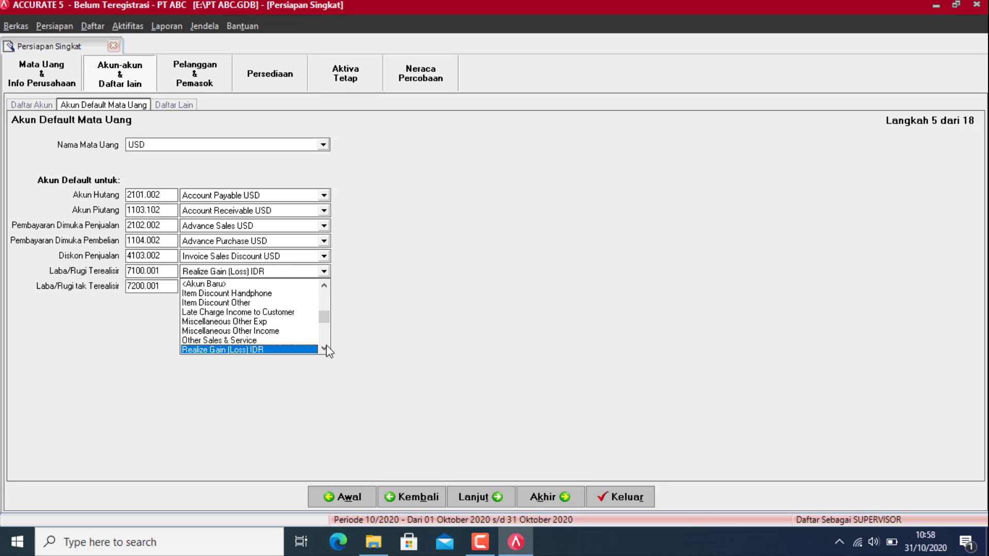
scroll(326, 348, down, 2)
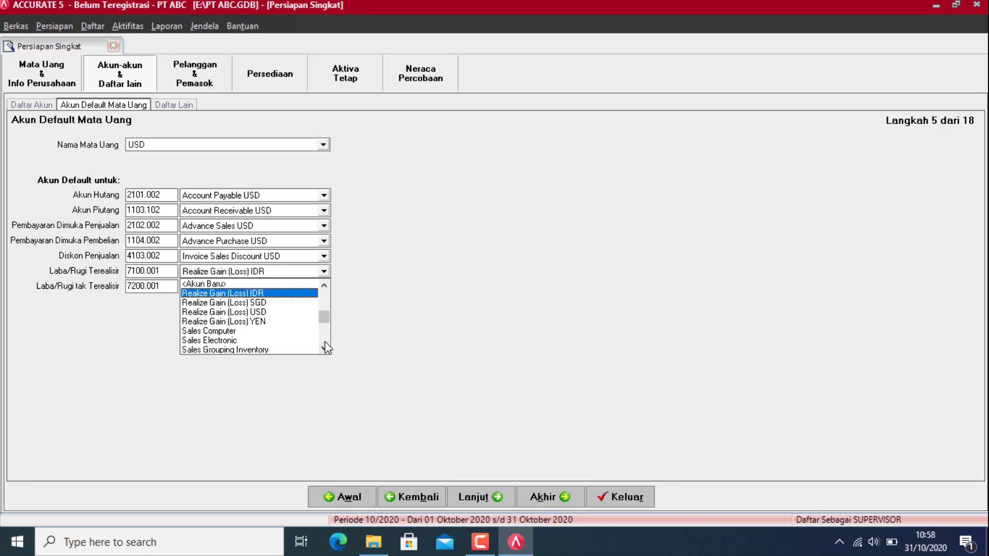
click(250, 312)
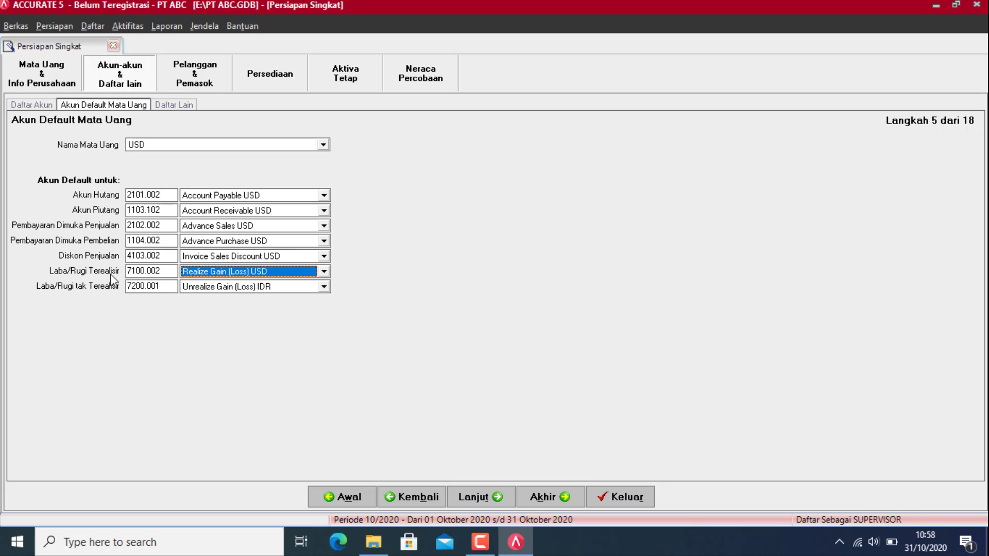
Step: Set USD's unrealized gain account to Unrealize Gain (Loss) USD
click(274, 290)
click(323, 365)
click(324, 364)
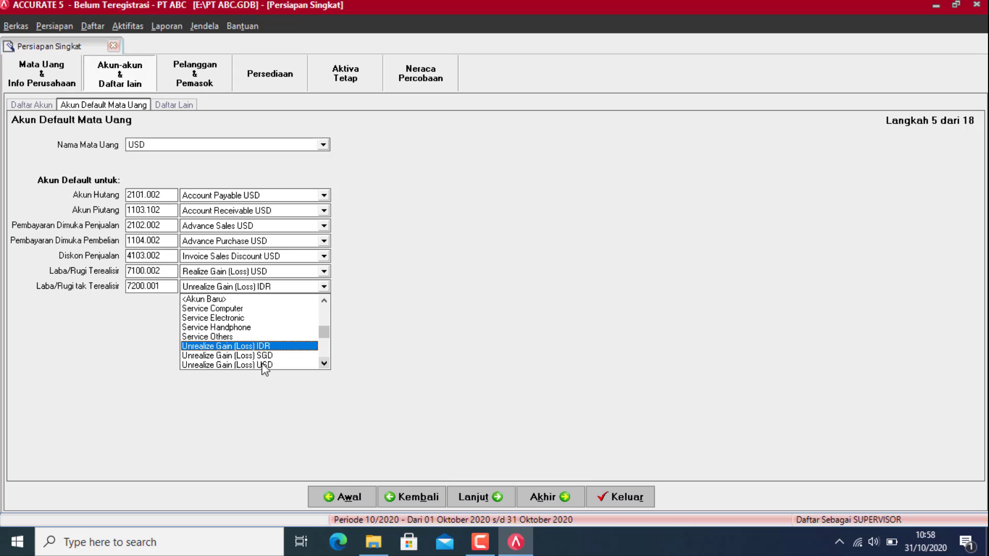
click(254, 366)
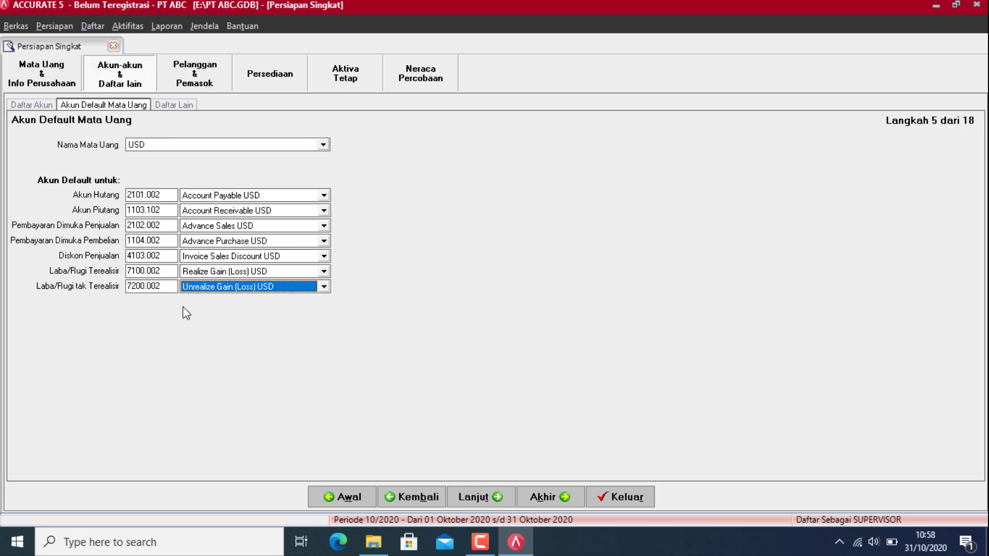
click(273, 146)
Step: For SGD, set the down-payment accounts to Advance Sales SGD and Advance Purchase SGD
click(137, 177)
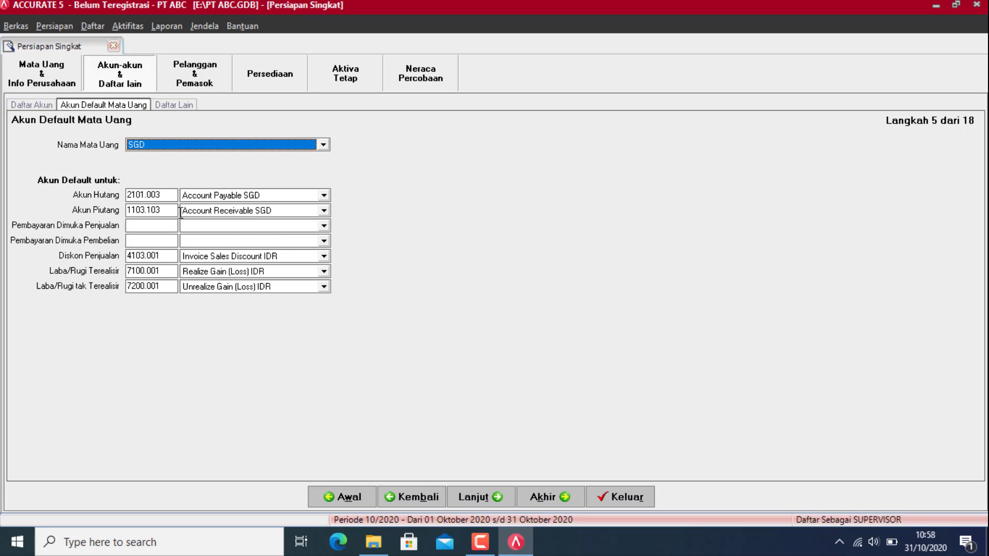
click(294, 227)
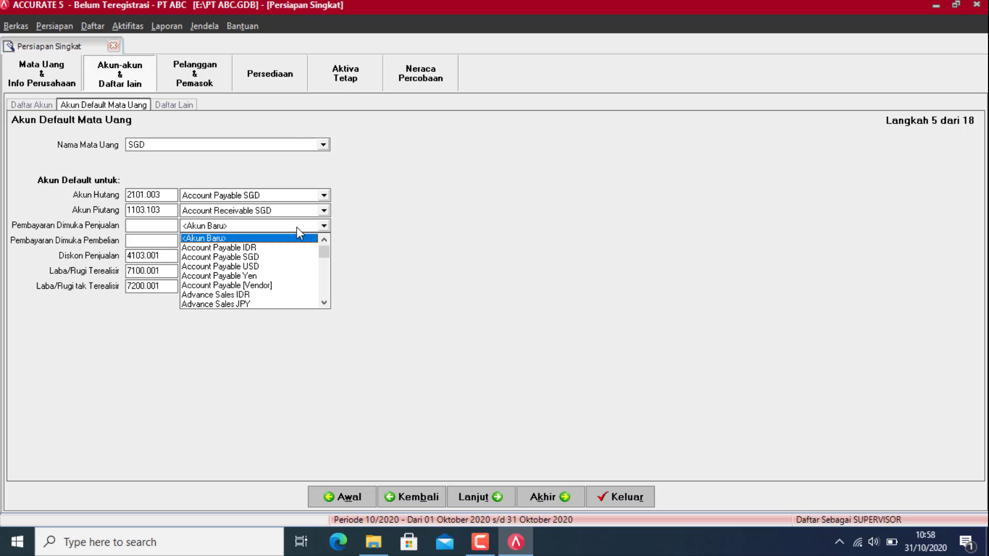
click(323, 304)
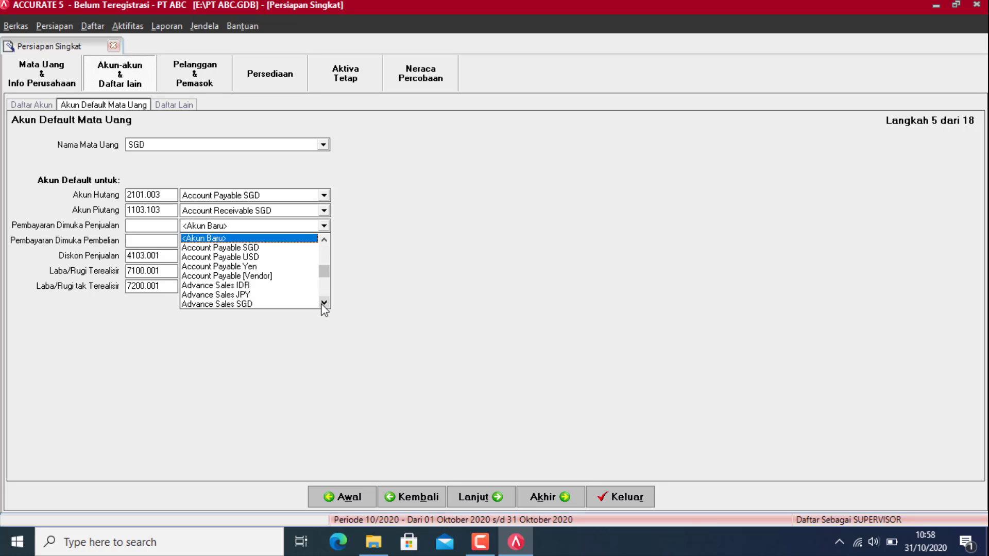
click(235, 305)
click(221, 243)
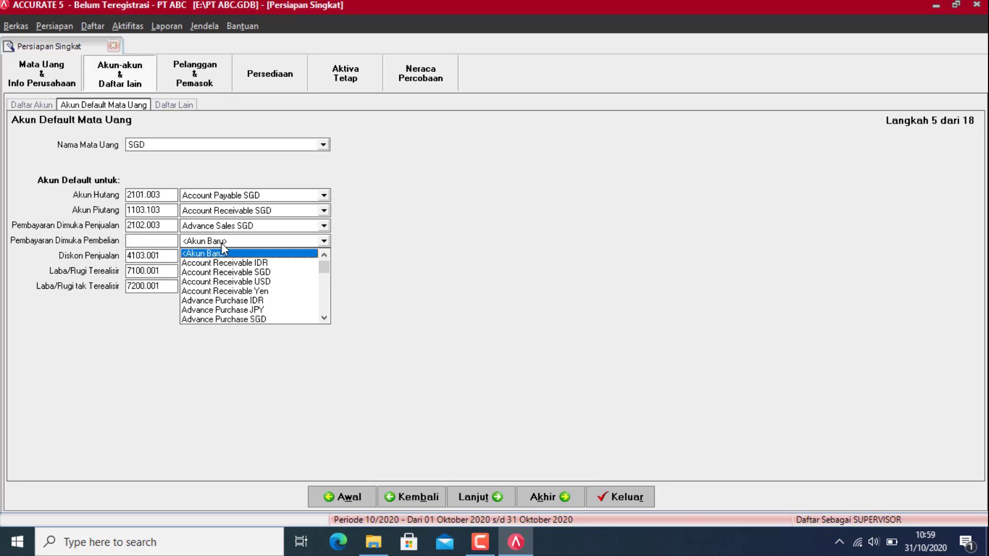
click(222, 243)
click(223, 246)
click(323, 319)
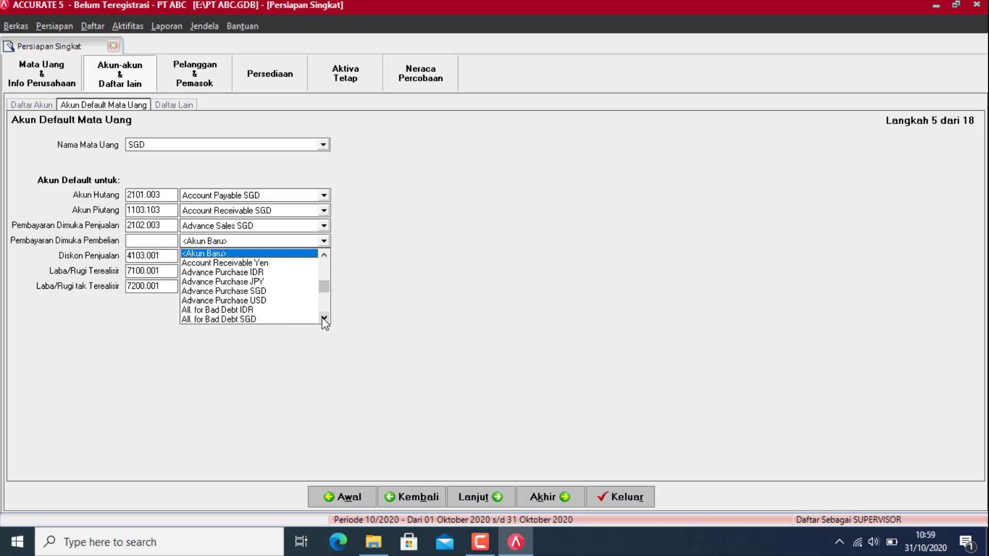
click(250, 292)
Step: Set SGD's sales discount to Invoice Sales Discount SGD and realized gain to Realize Gain (Loss) SGD
click(288, 258)
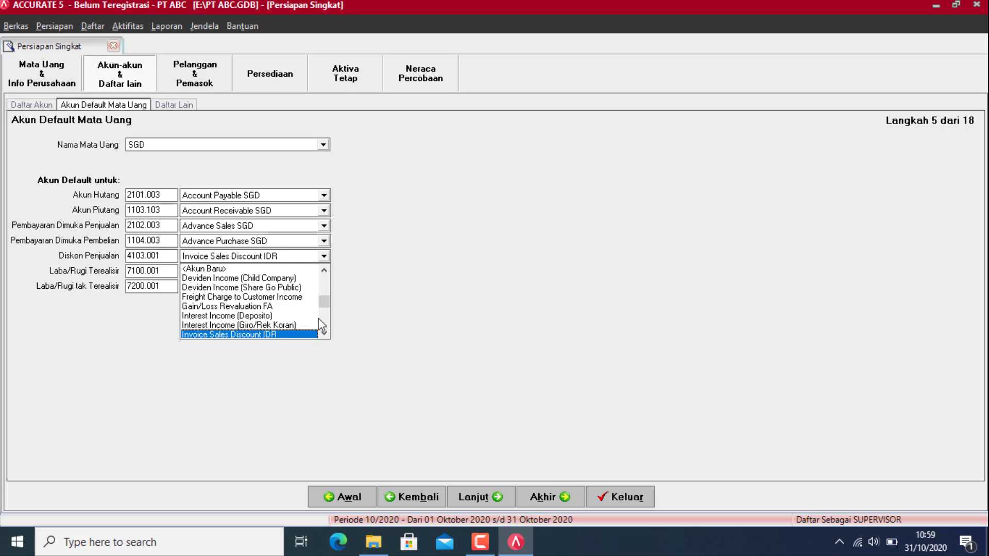
click(323, 334)
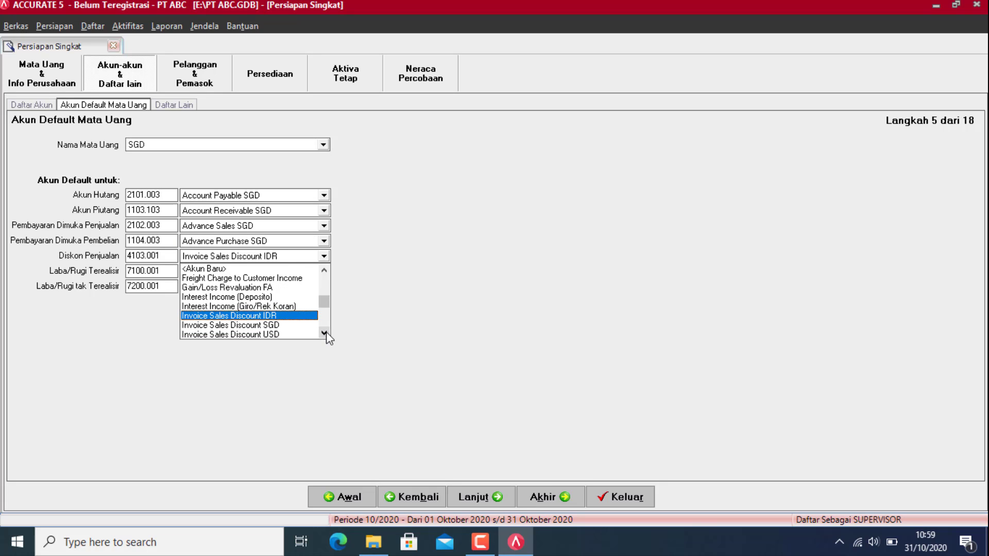
click(273, 335)
click(314, 274)
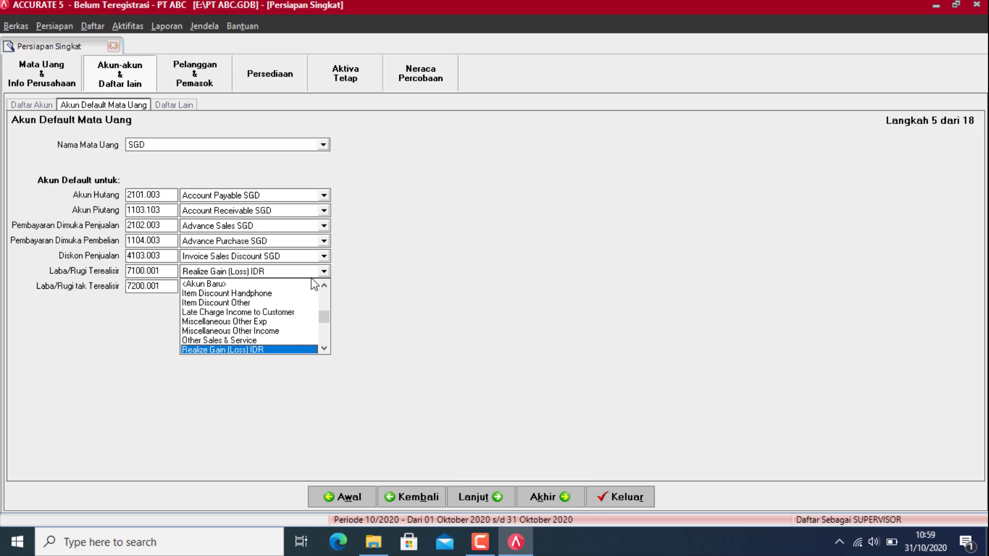
key(Up)
key(Down)
key(Down)
key(Down)
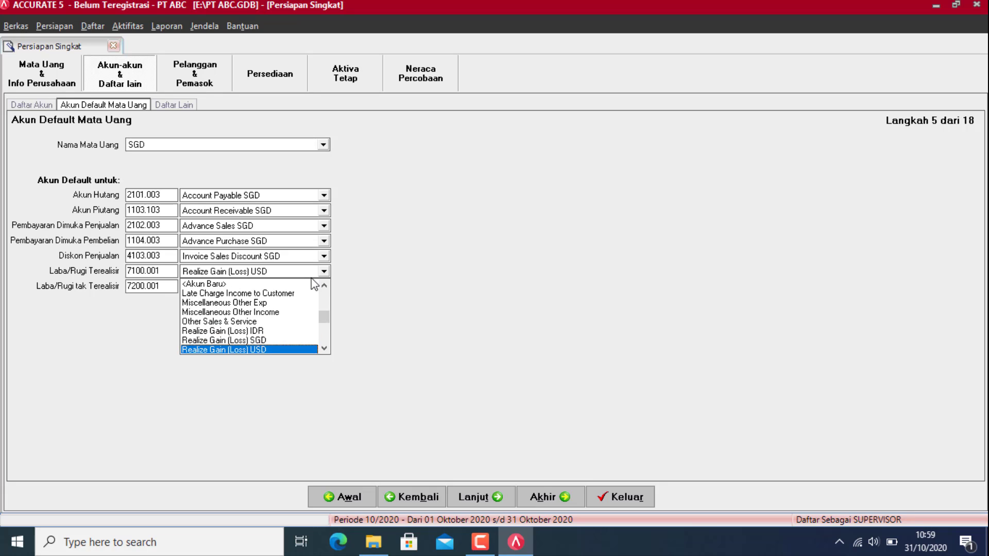
key(Up)
key(Return)
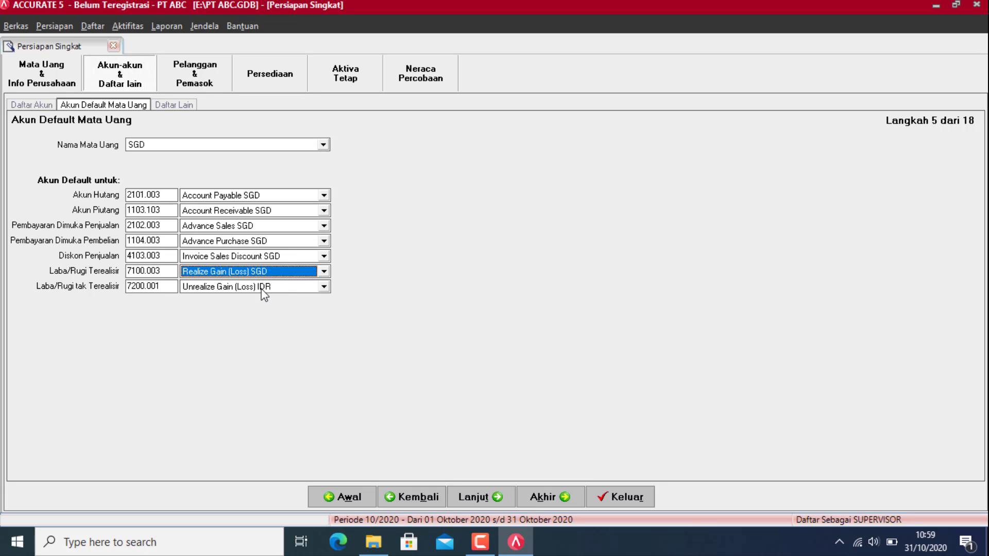
Step: Set SGD's unrealized gain account to Unrealize Gain (Loss) SGD
click(263, 290)
key(Down)
key(Down)
key(Up)
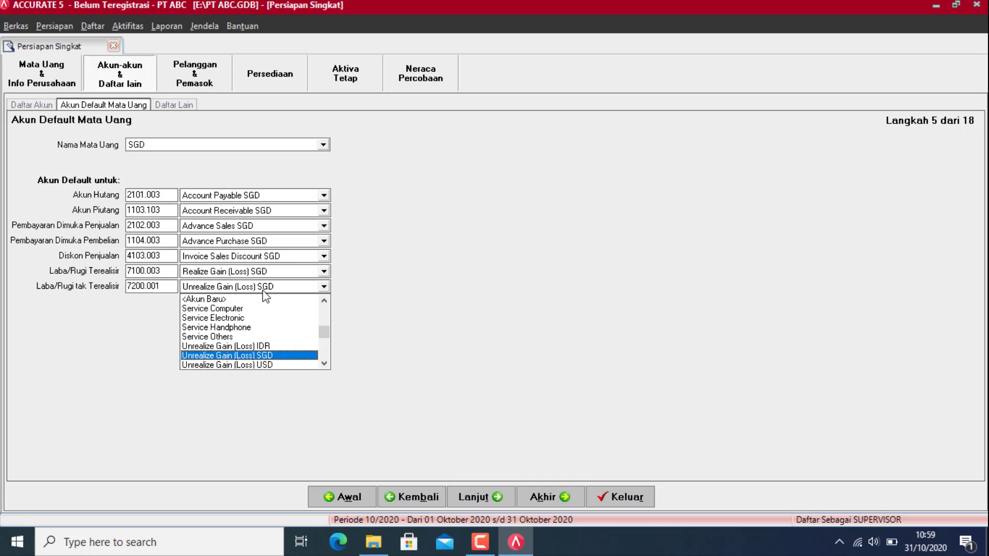
key(Return)
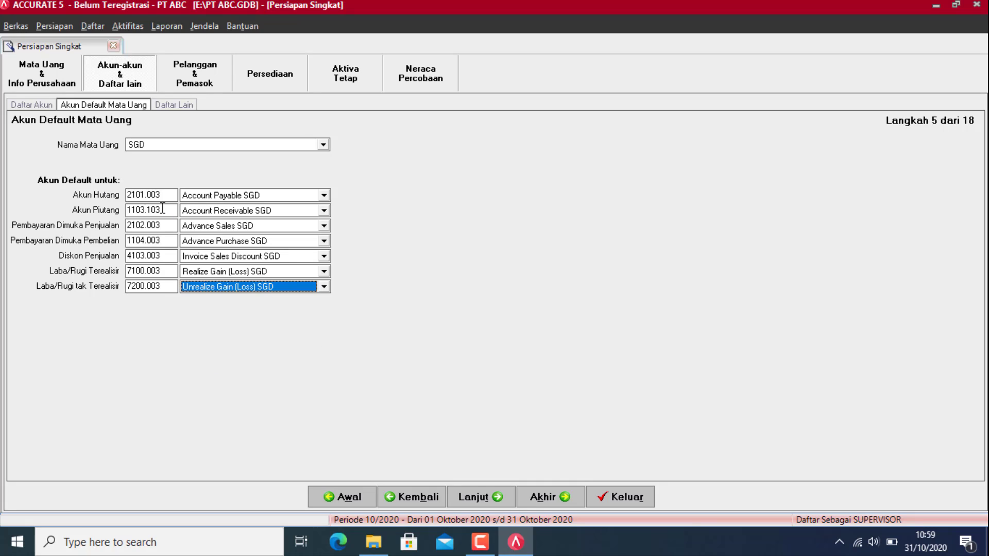
click(170, 149)
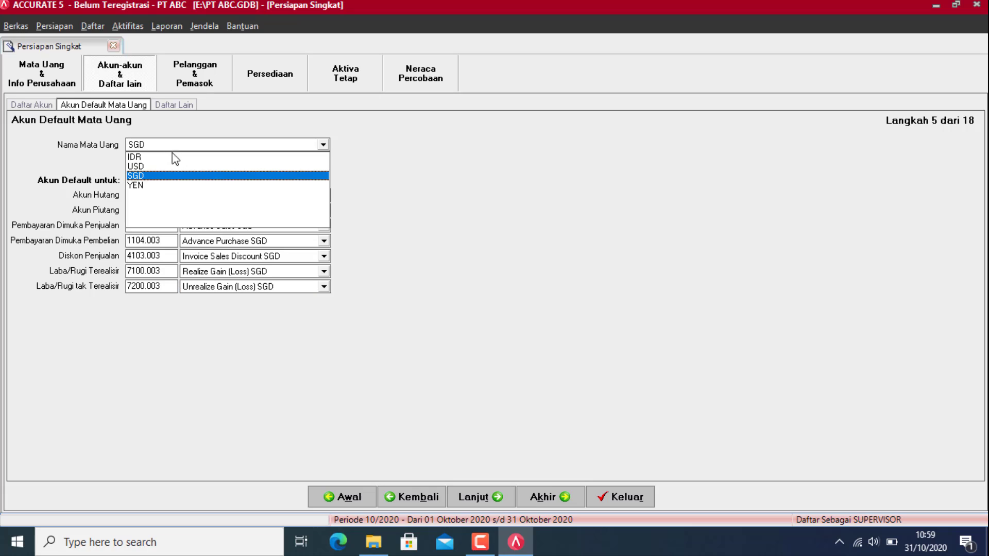
Step: For YEN, set the down-payment accounts to Advance Sales JPY and Advance Purchase JPY
click(133, 184)
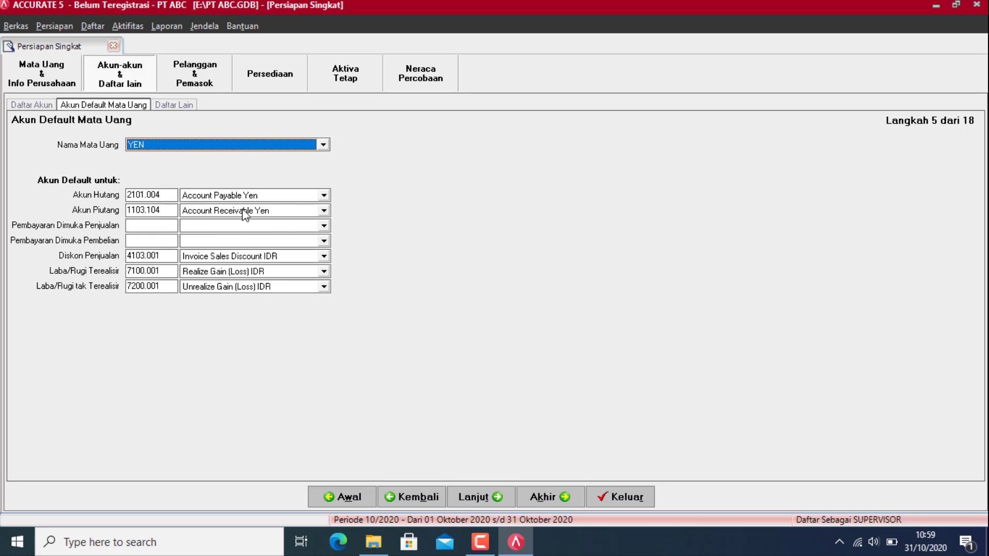
click(290, 222)
key(Down)
key(Down)
key(Down)
key(Down)
key(Down)
key(Down)
key(Down)
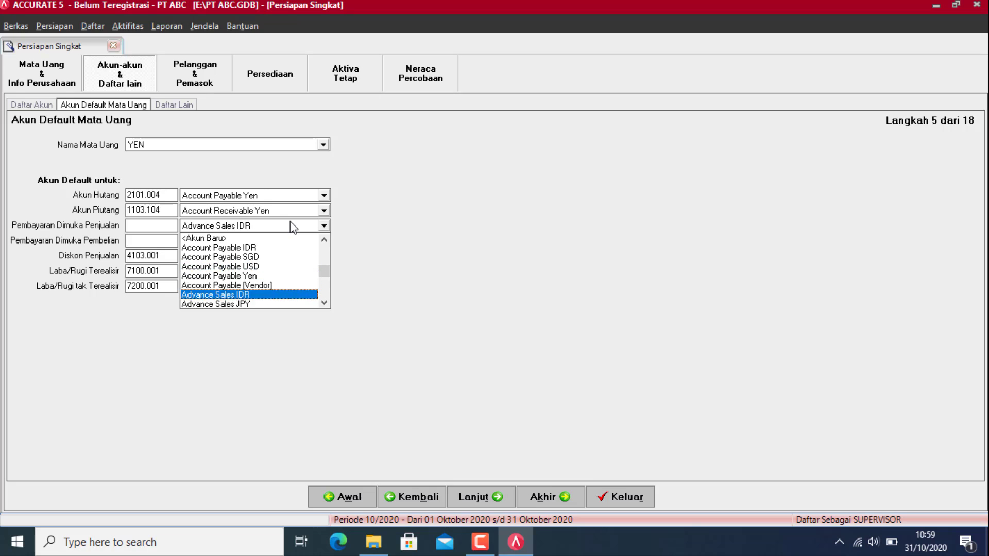
key(Return)
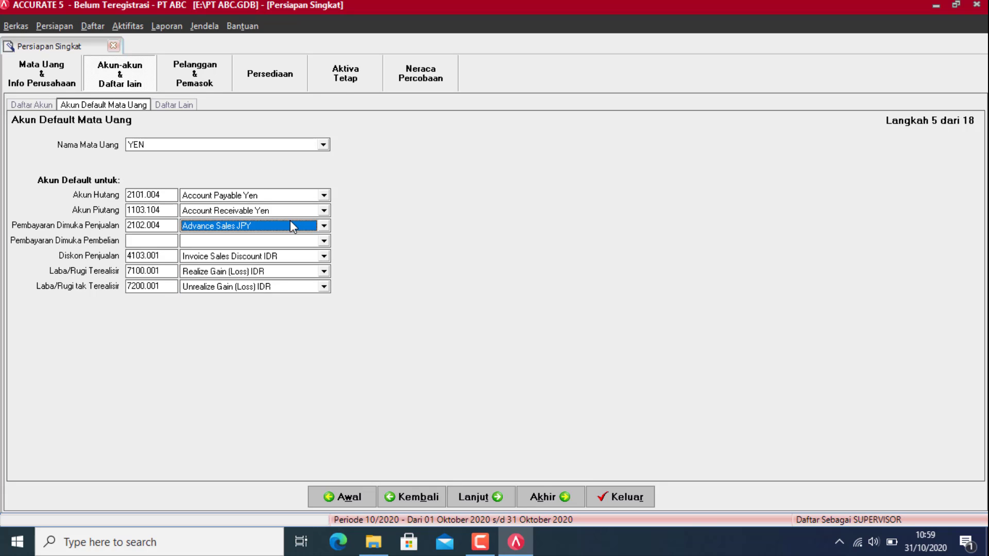
click(280, 241)
key(Down)
key(Down)
key(Down)
key(Down)
key(Down)
key(Down)
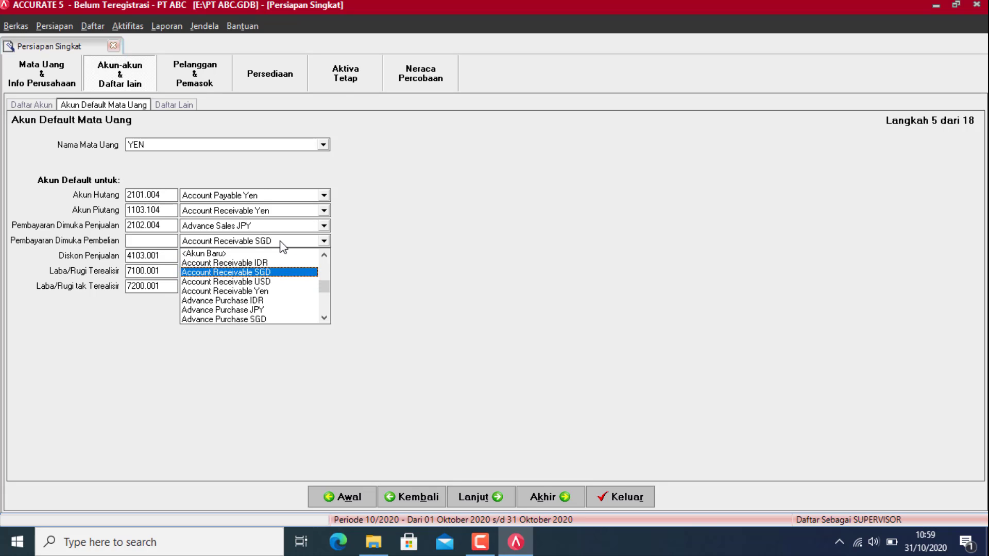
key(Return)
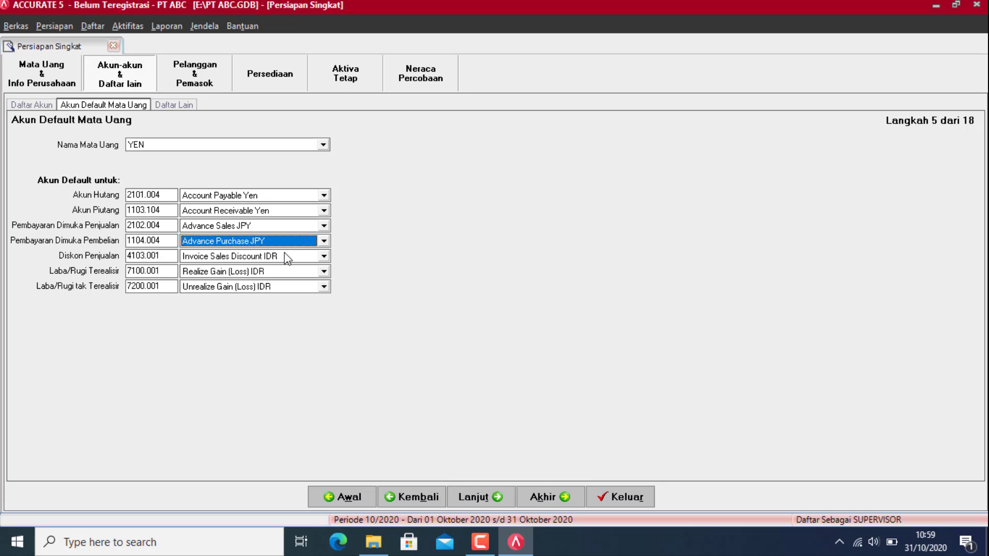
Step: Set YEN's sales discount to Invoice Sales Discount YEN and gain/loss accounts to Realize and Unrealize Gain (Loss) YEN
click(283, 258)
key(Down)
key(Down)
key(Down)
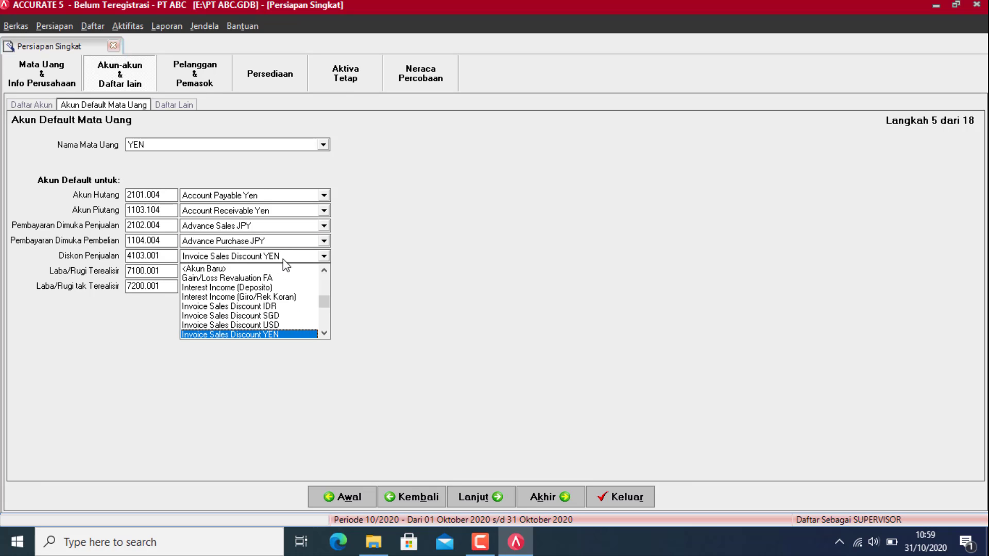
key(Return)
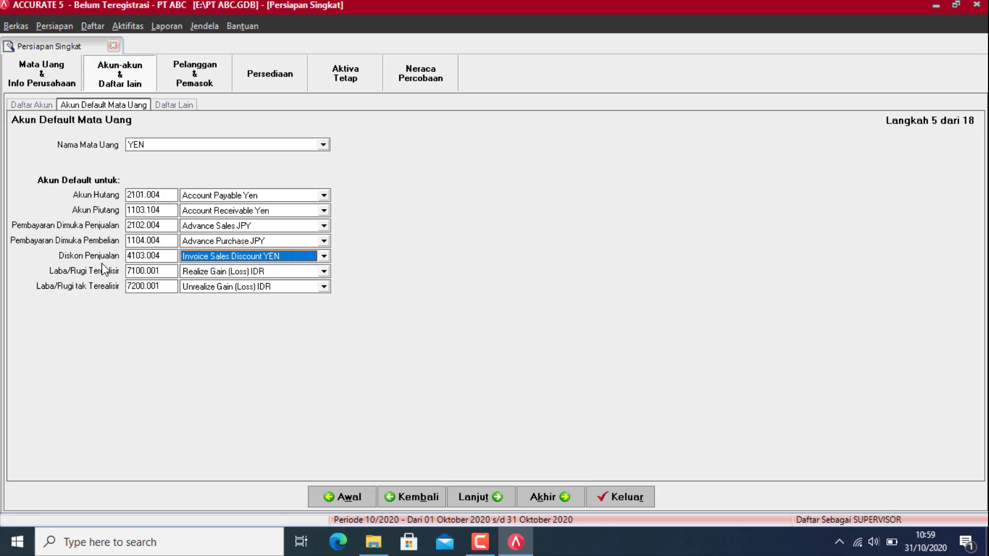
click(233, 274)
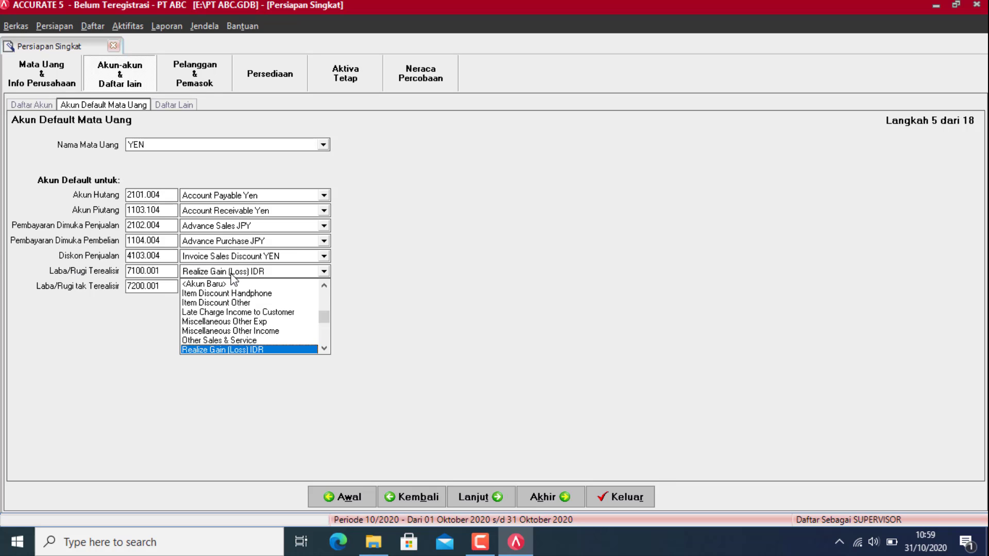
key(Down)
key(Down)
key(Down)
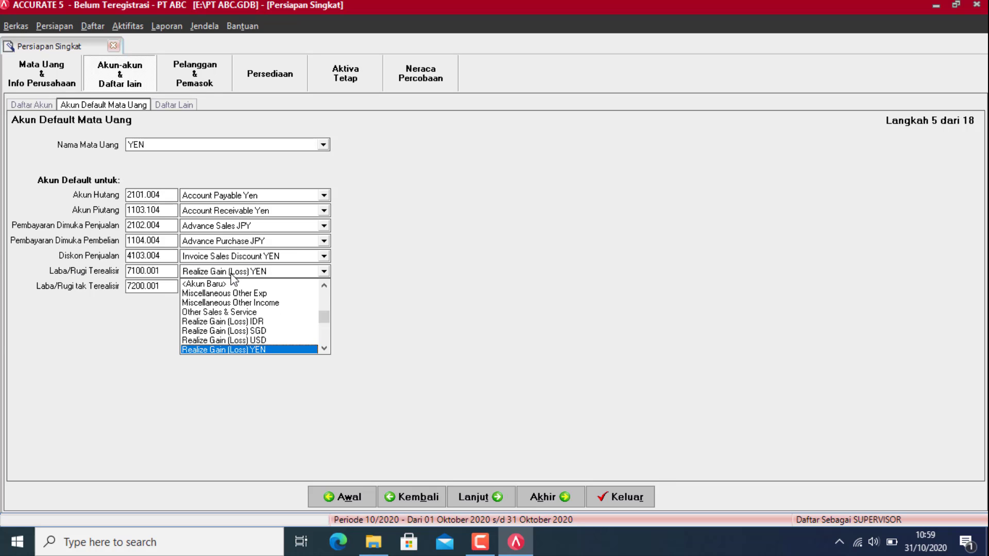
key(Return)
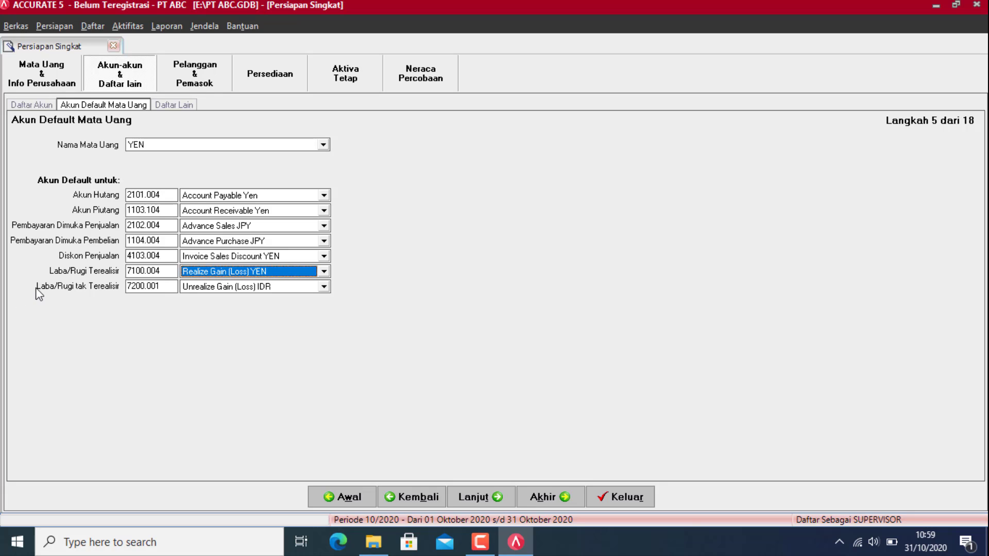
click(306, 287)
key(Down)
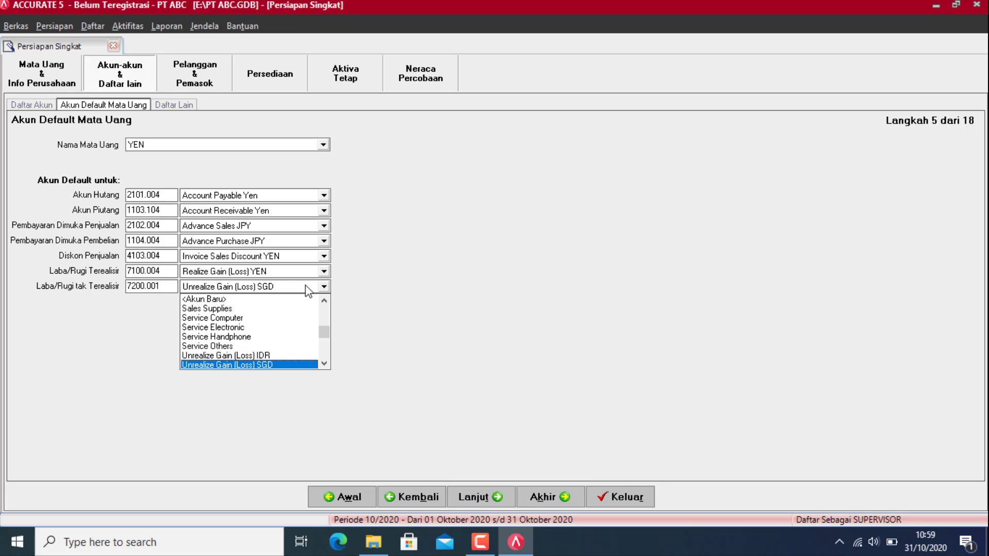
key(Down)
key(Down)
key(Return)
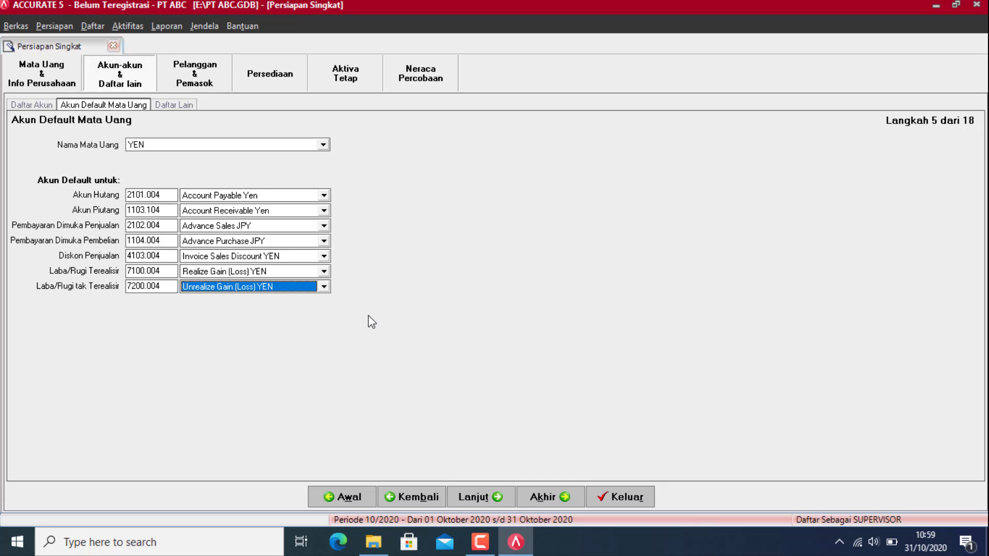
Step: Advance the wizard to step 6 and add a C.O.D payment term
click(471, 497)
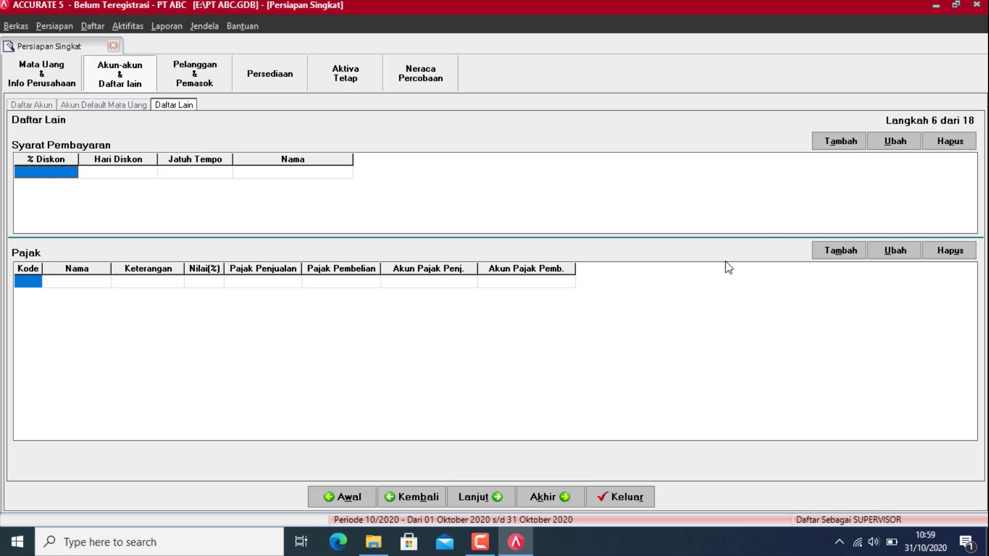
click(839, 143)
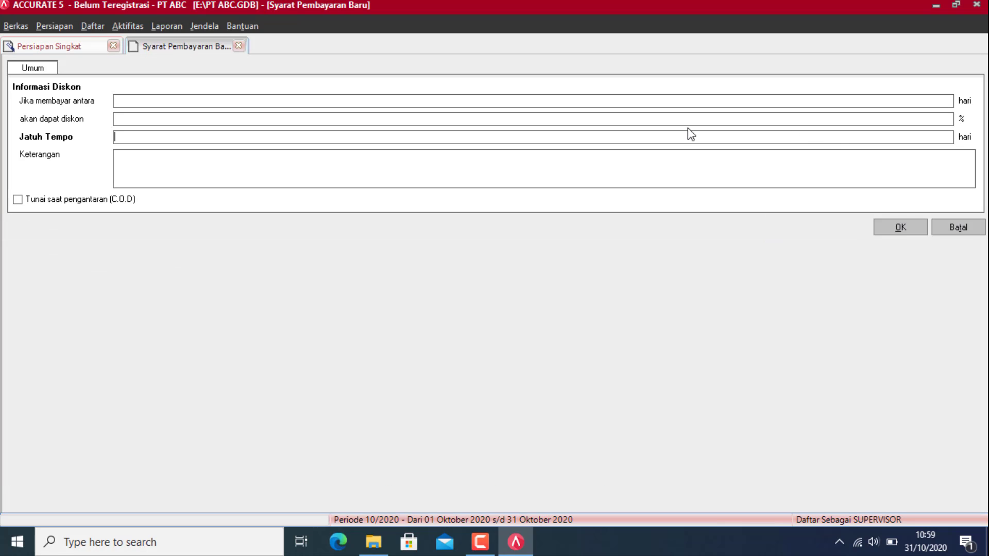
click(94, 201)
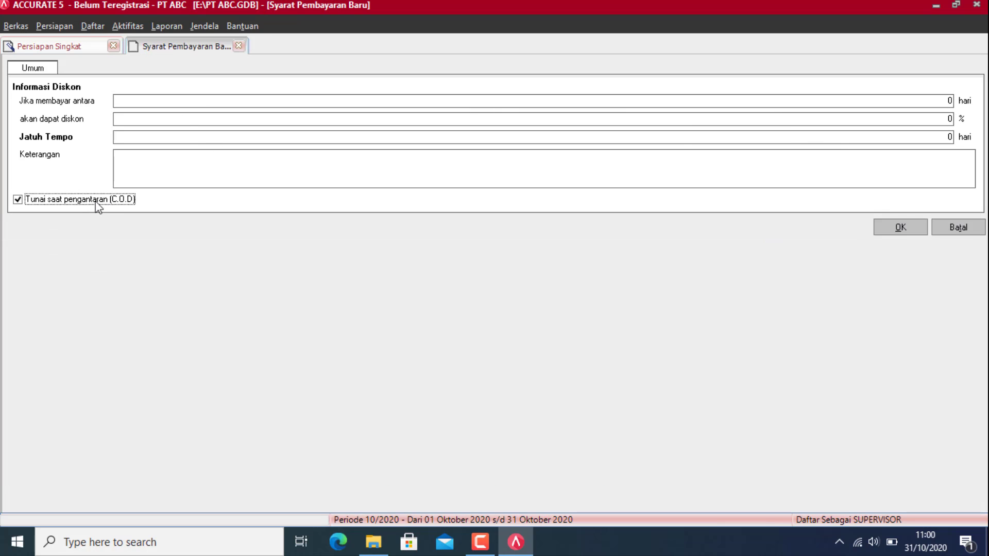
click(901, 228)
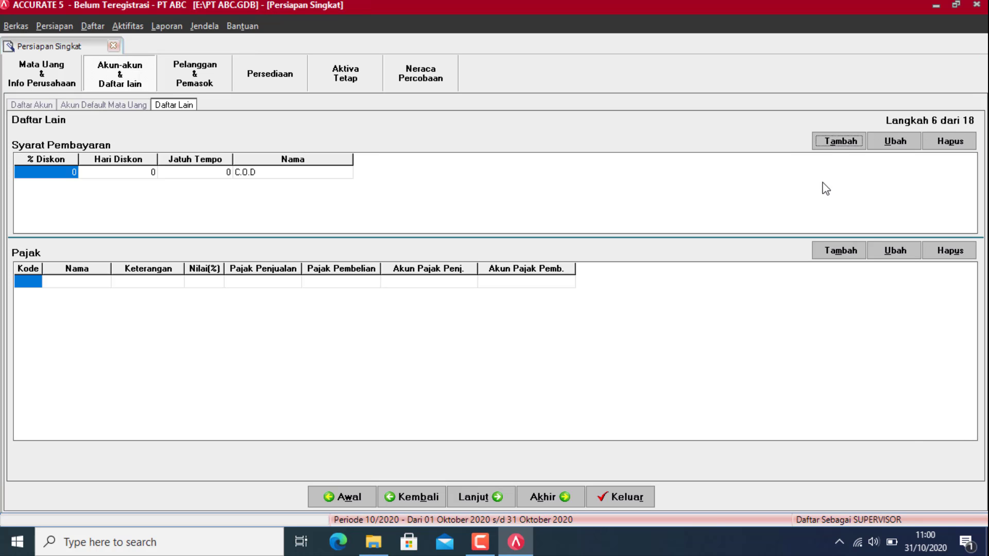
Step: Add a Net 30 payment term with 0% discount, due in 30 days
click(850, 148)
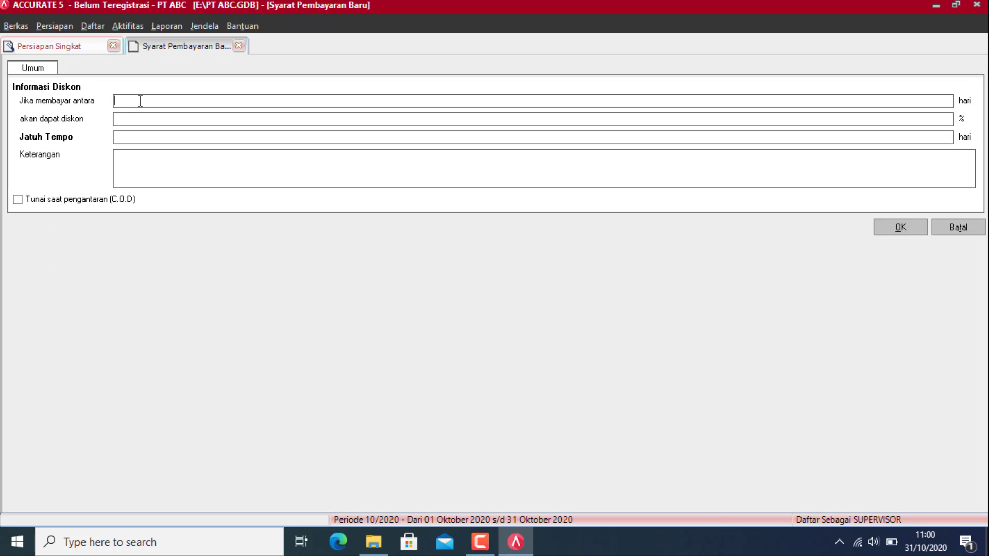
click(140, 101)
key(Tab)
text(0)
key(Tab)
click(152, 120)
key(Tab)
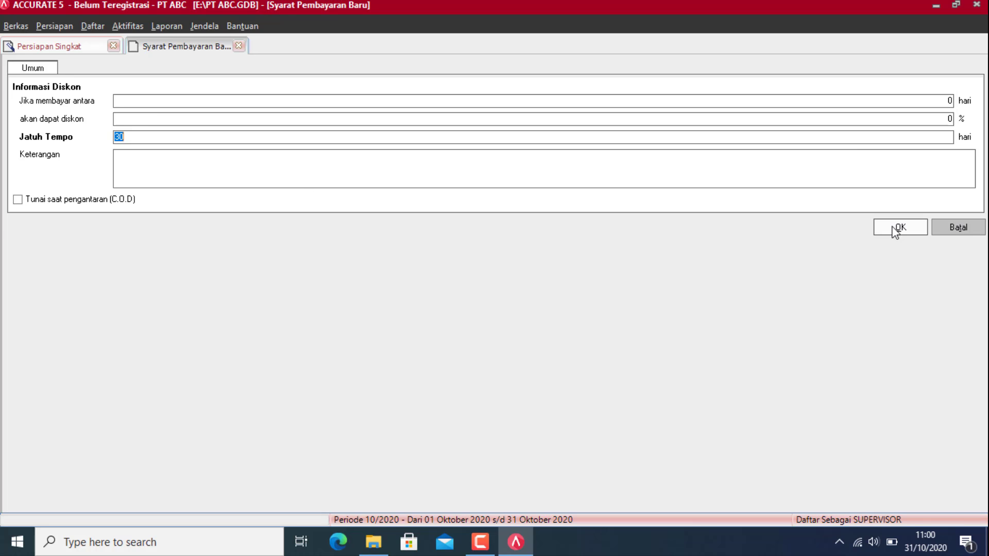
click(897, 228)
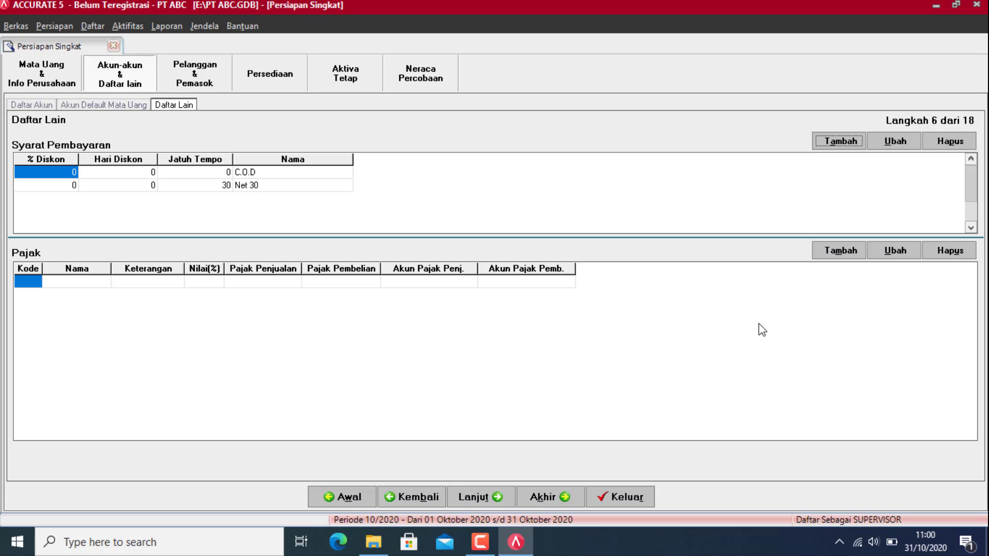
Step: Create a PPN tax at 10%, code T, described as PAJAK PERTAMBAHAN NILAI
click(842, 254)
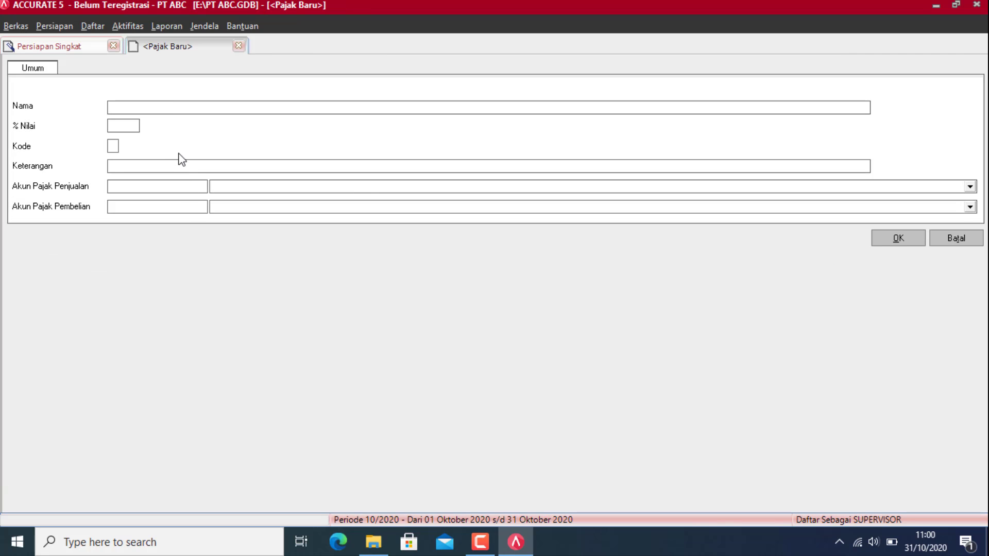
text(PPN)
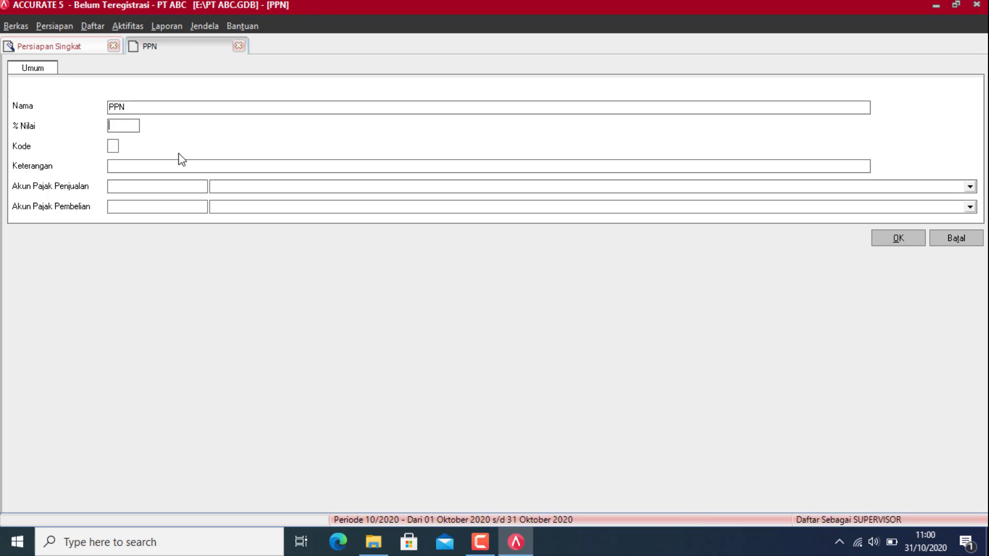
key(Tab)
text(10)
key(Tab)
text(PAJAK PERTA,NAJ)
text(MBAHAN NILAI)
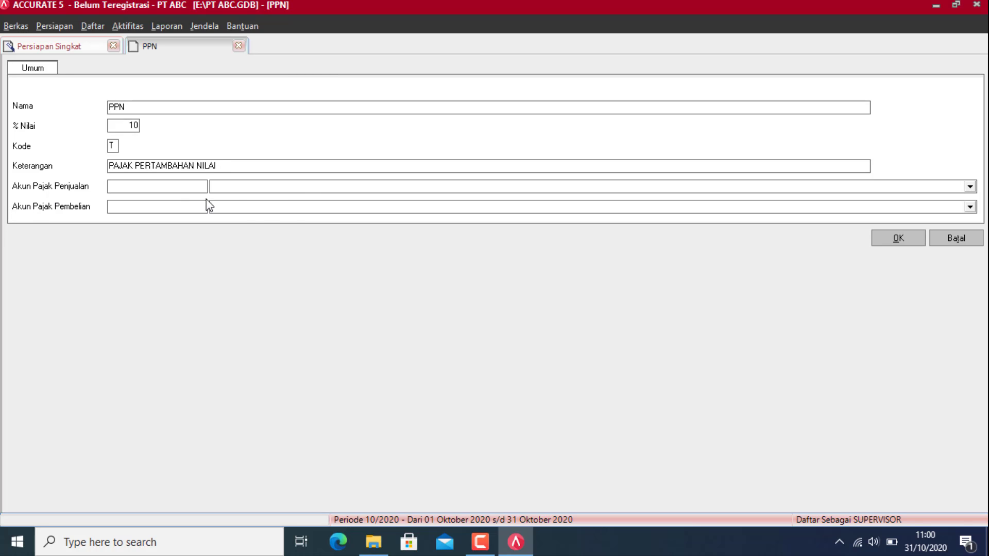
Step: Post PPN to Sales Tax [VAT OUT] and Purchase Tax (VAT IN), then save it
click(300, 186)
text(Sal)
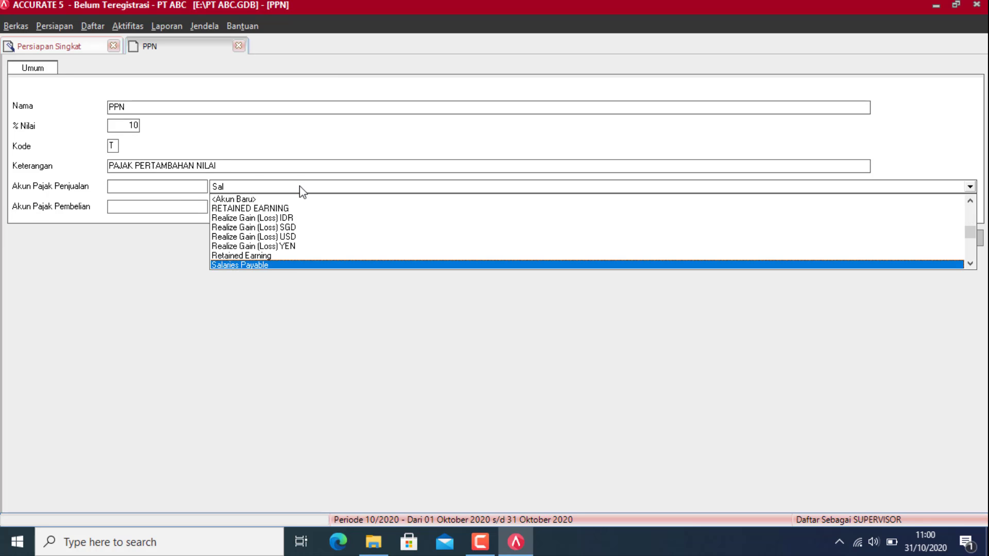
text(es Tax)
key(Return)
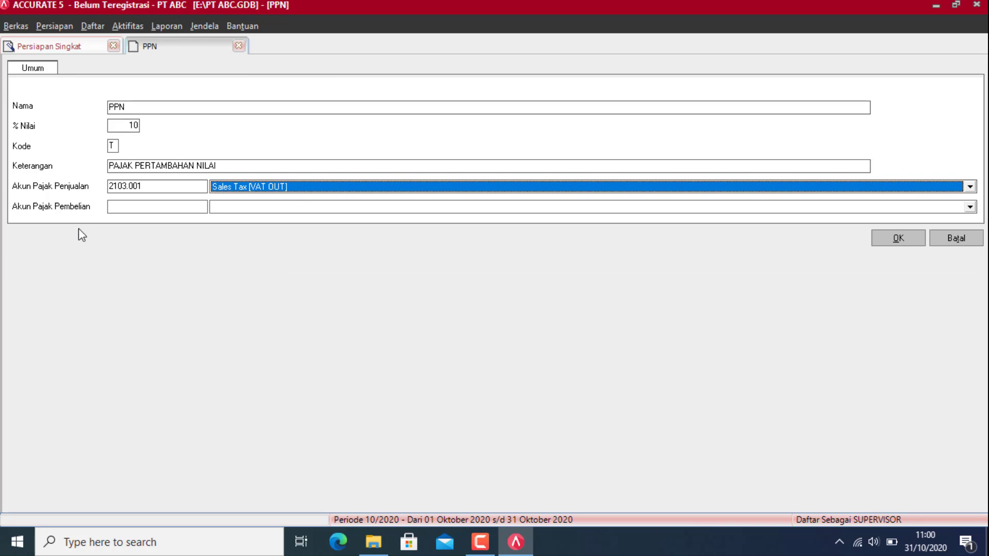
click(236, 207)
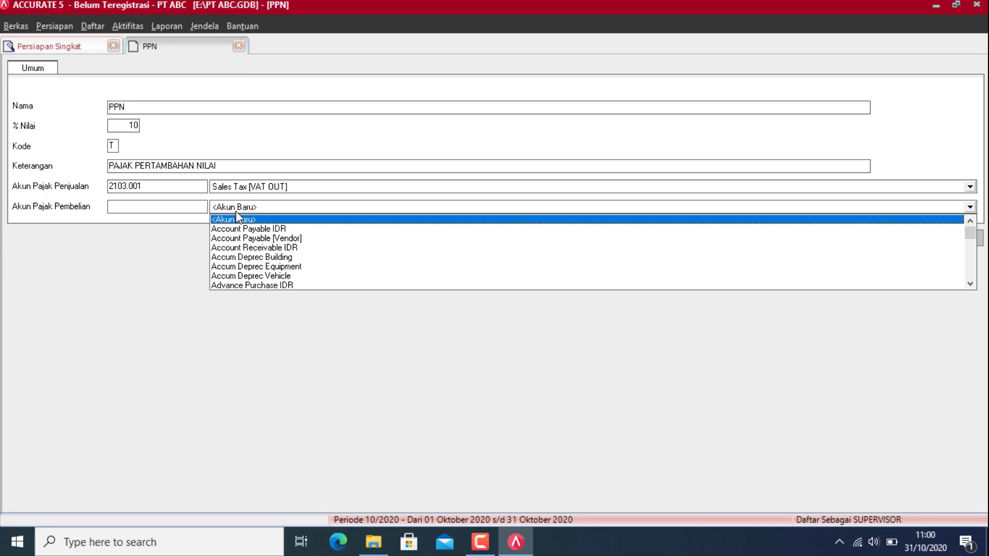
text(Pur)
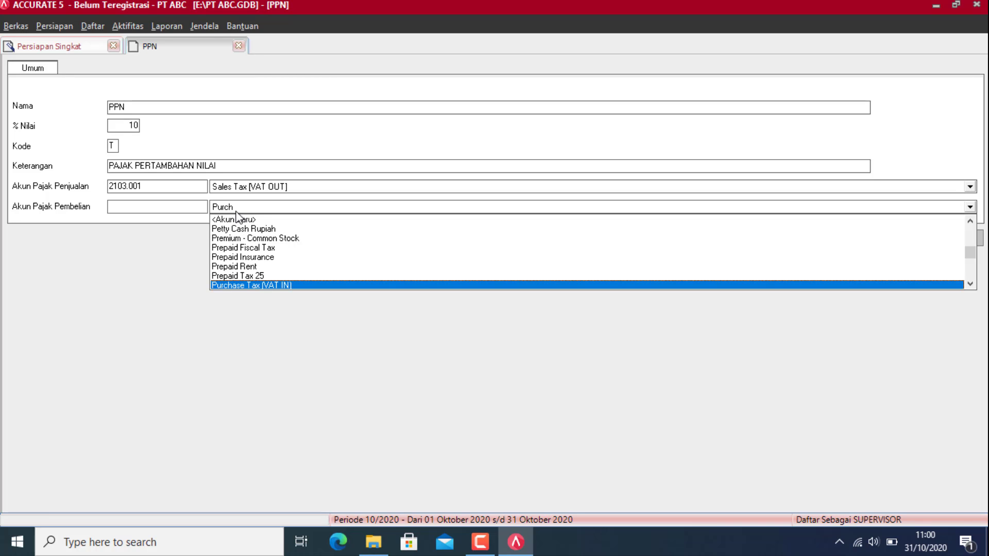
text(ch)
key(Return)
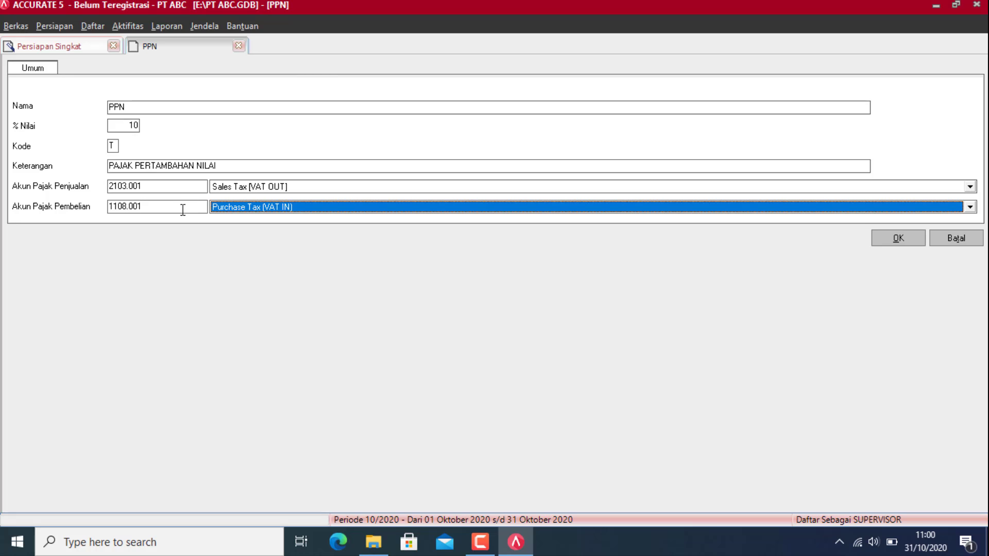
click(898, 238)
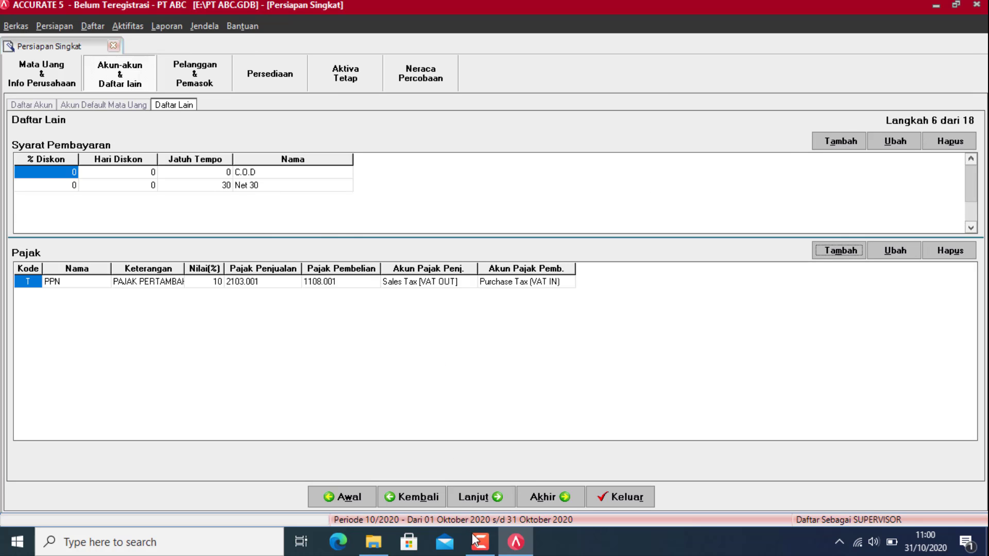
Step: Advance the wizard to the customer list step and open the Example Customer - SAC workbook from the excell folder
click(477, 497)
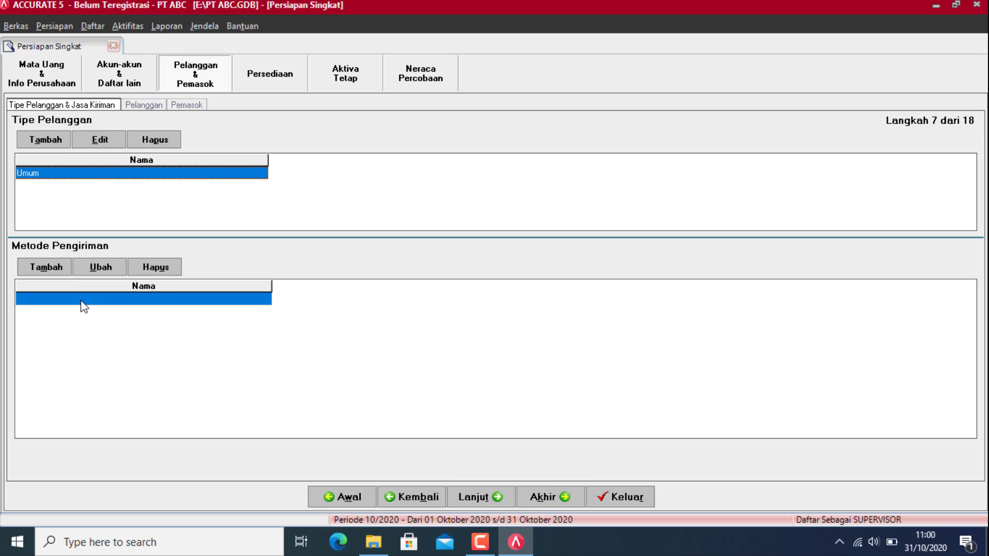
click(475, 499)
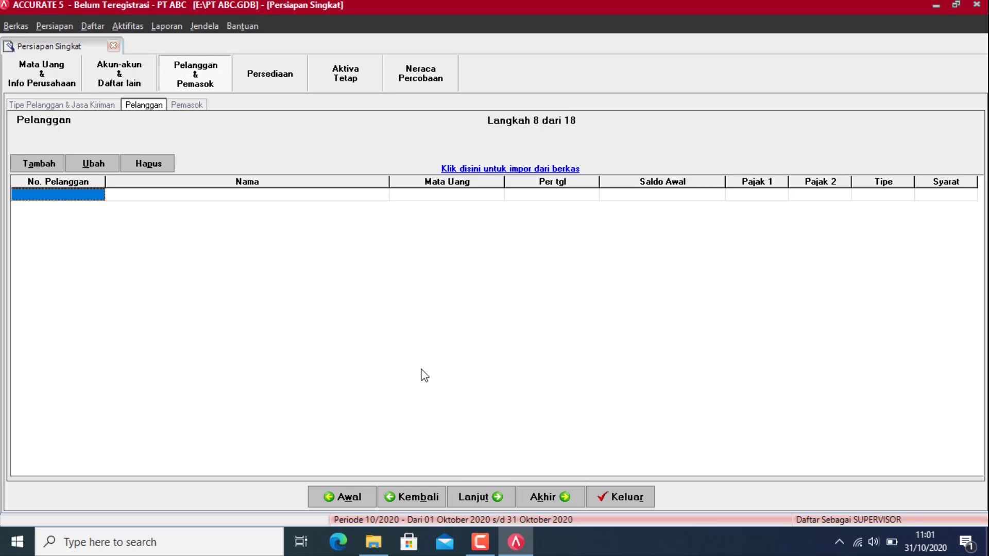
click(377, 546)
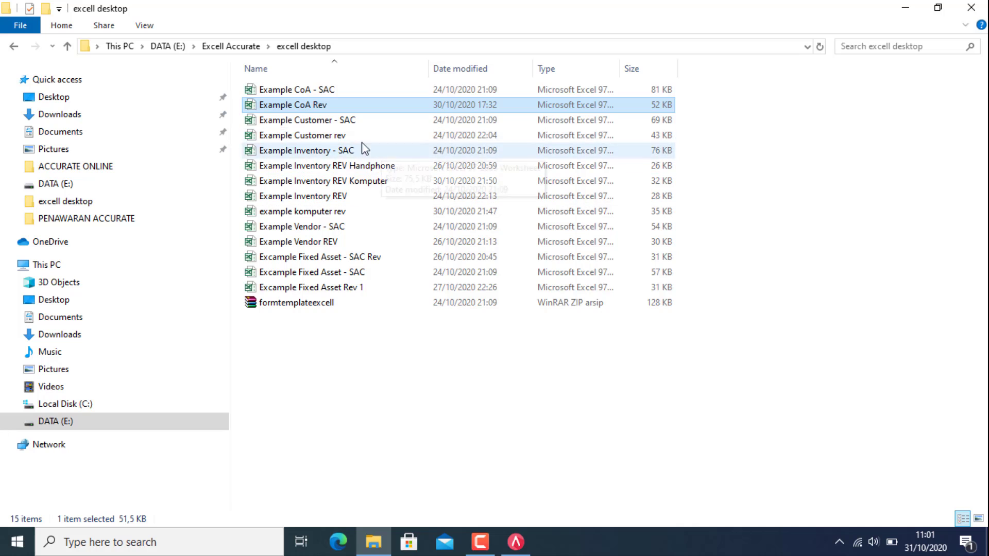
double_click(326, 122)
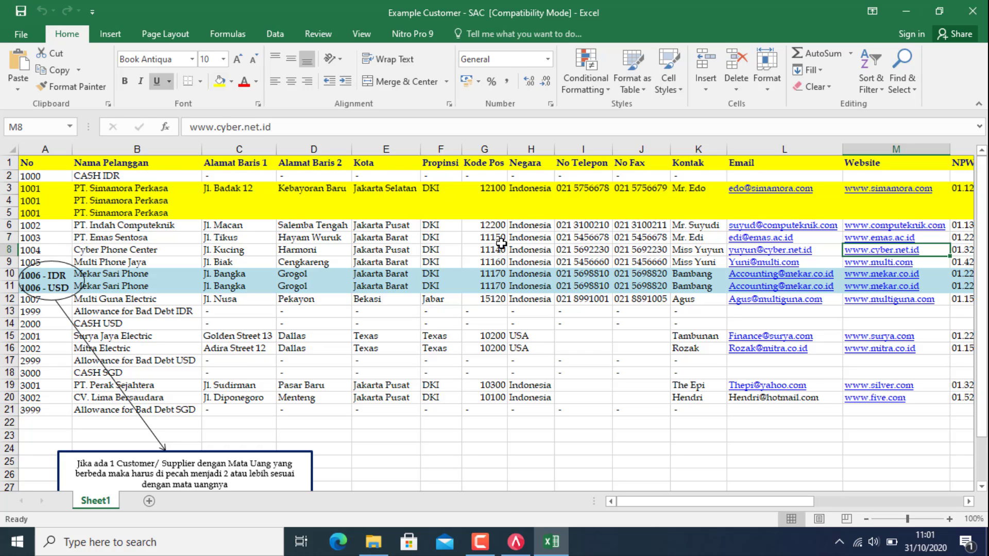
Step: Scroll through the Example Customer - SAC sheet to review its customer columns and rows
mouse_move(697, 496)
mouse_down()
mouse_move(847, 501)
mouse_move(702, 505)
mouse_up()
scroll(215, 311, down, 1)
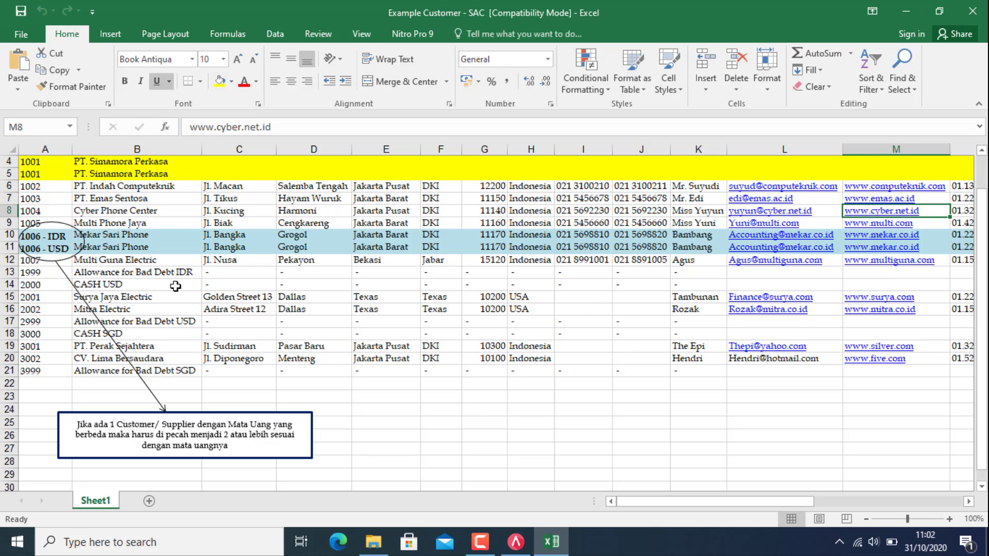
Step: Review the Example Customer - SAC customer records, including one customer split into IDR and USD rows
scroll(176, 286, up, 1)
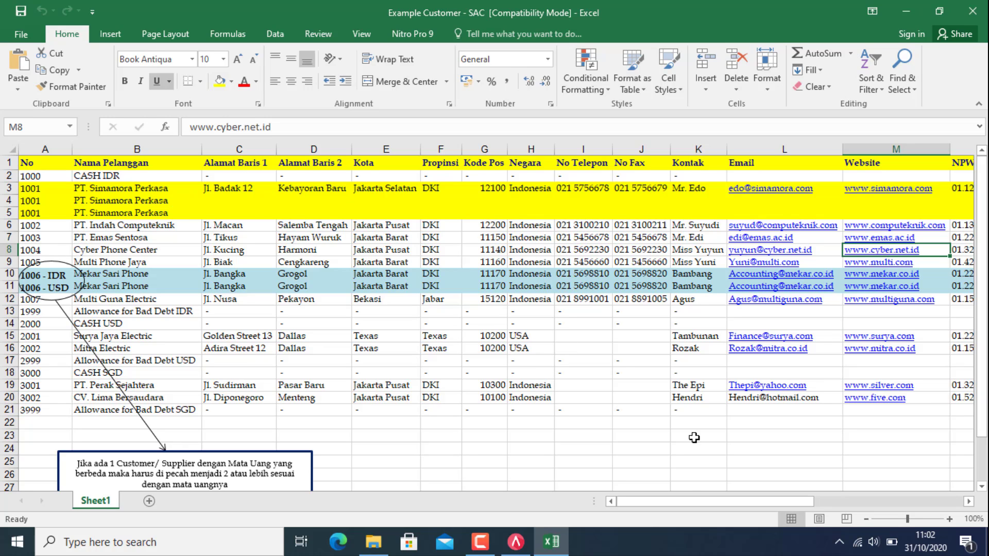
drag(669, 506, 729, 536)
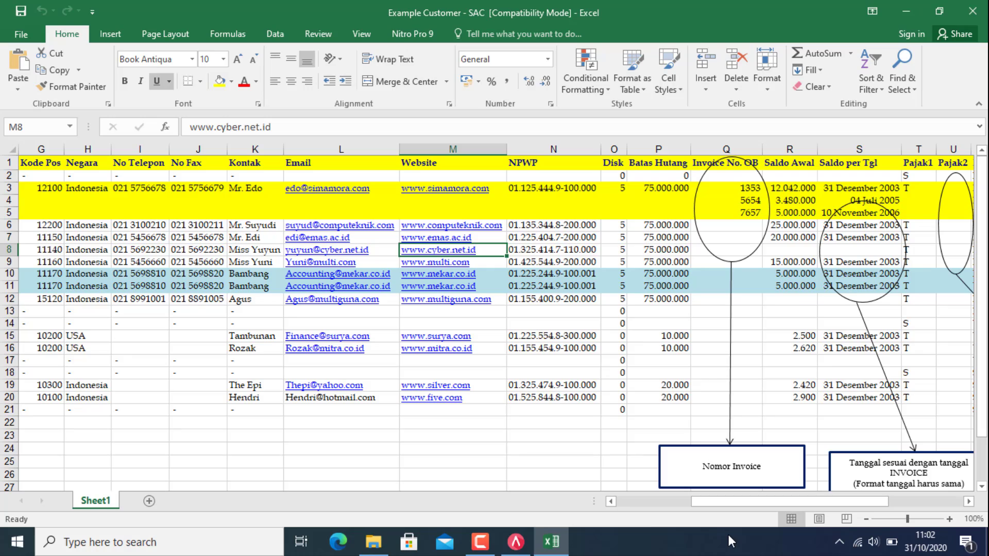
drag(808, 502, 652, 456)
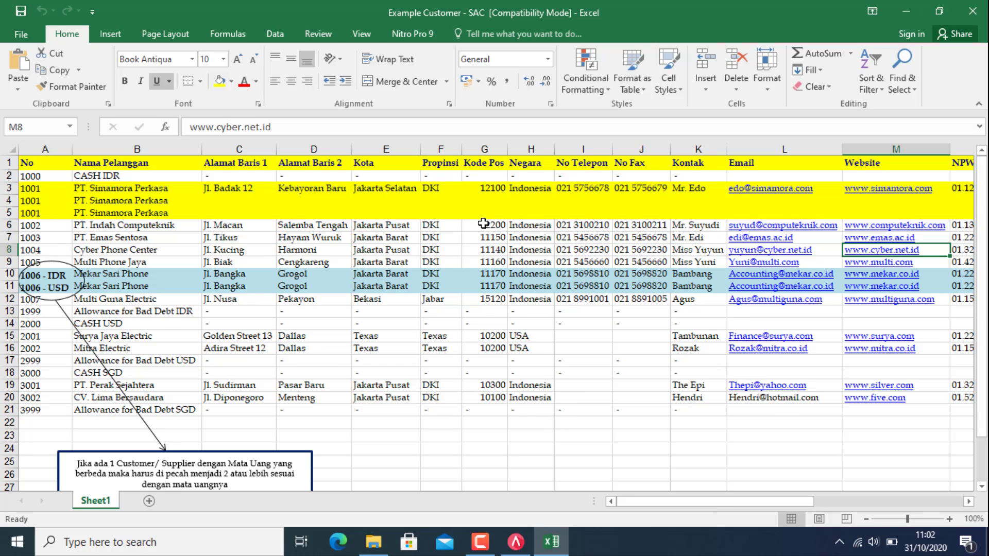
Step: Close Example Customer - SAC, check the Example Customer rev workbook, then return to ACCURATE 5
click(973, 12)
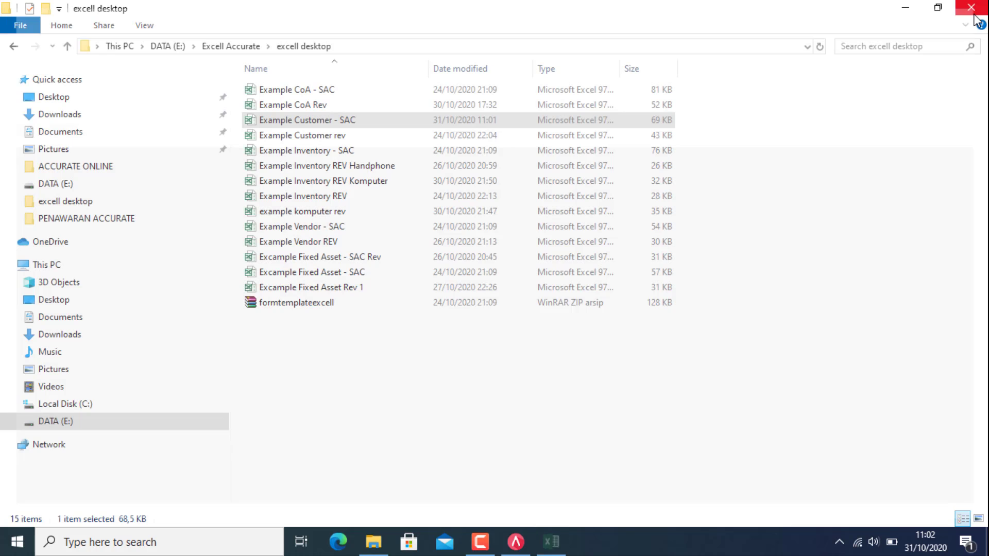
double_click(301, 135)
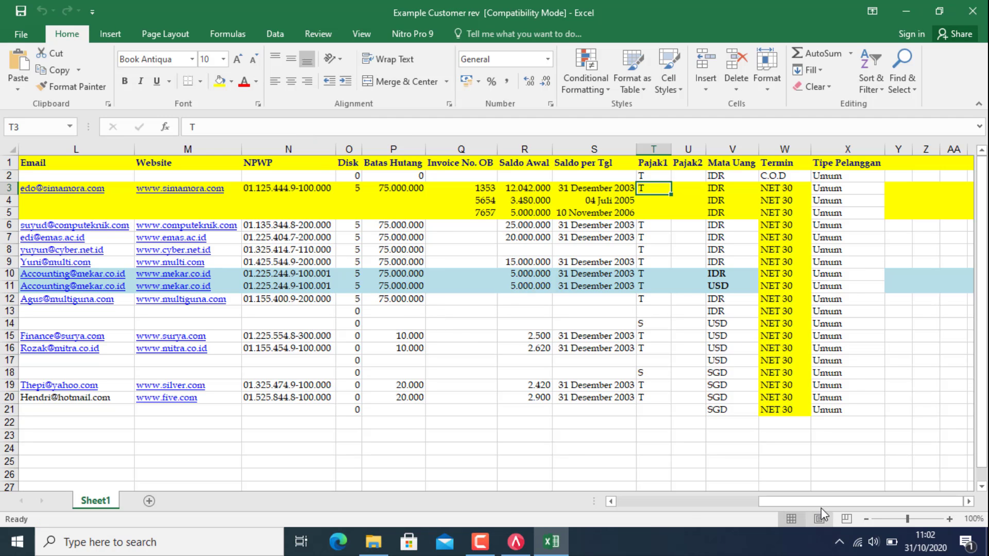
drag(821, 503, 593, 460)
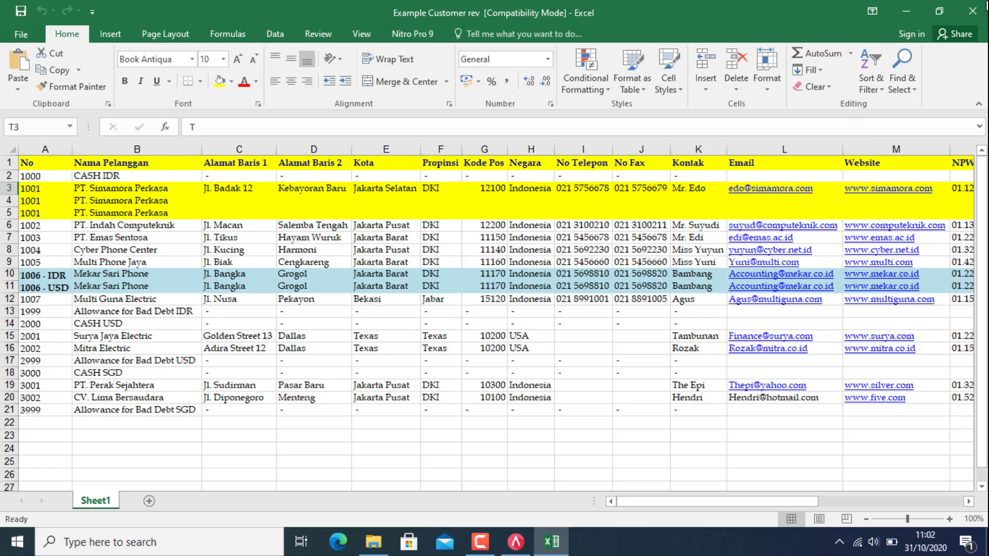
click(972, 10)
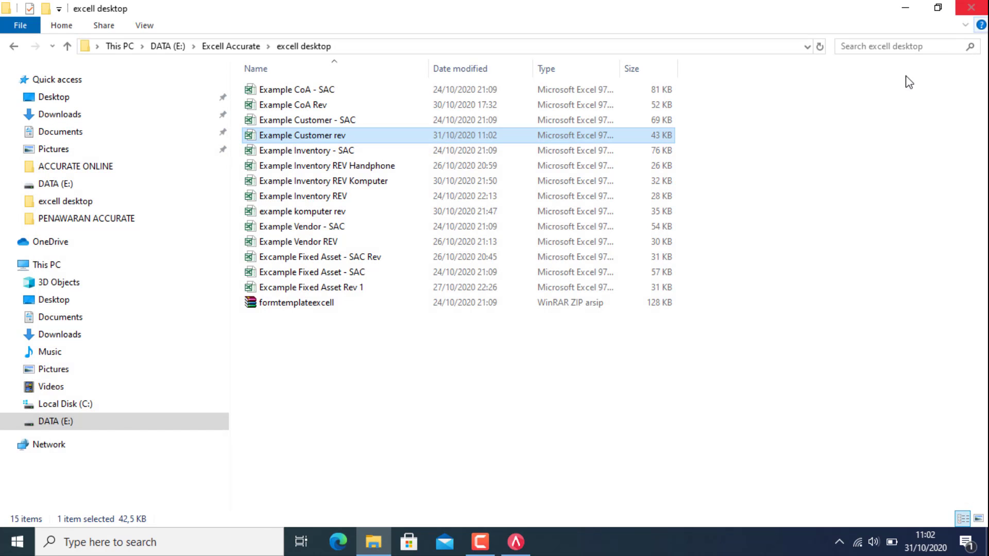
click(520, 544)
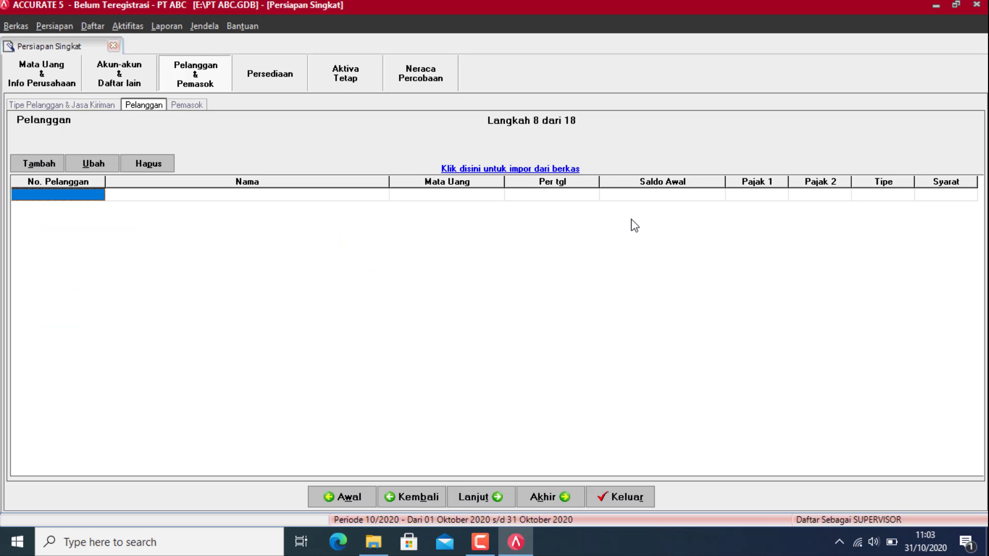
Step: Load Example Customer rev.xls, filtered as Excel (*.xls), as the customer import source data
click(503, 170)
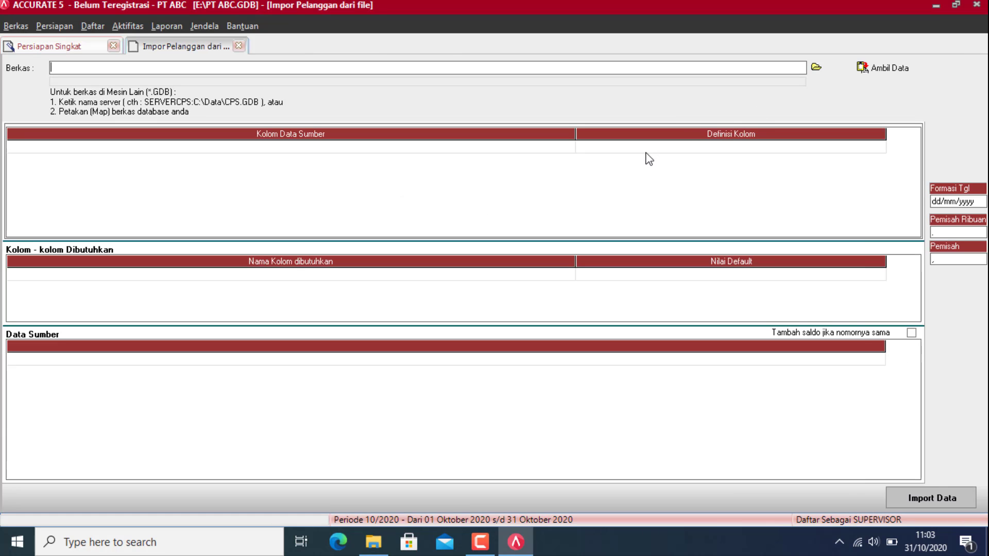
click(821, 70)
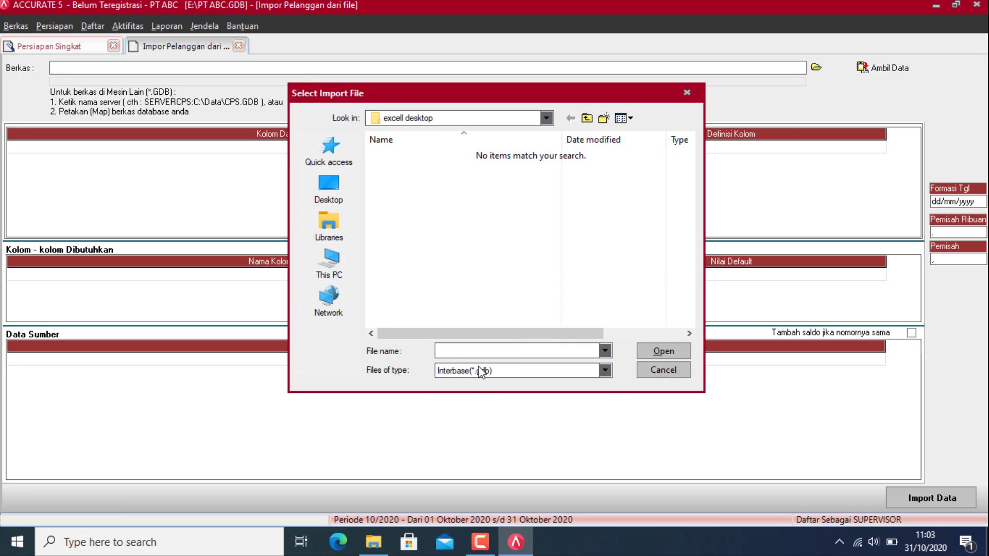
click(481, 370)
click(470, 393)
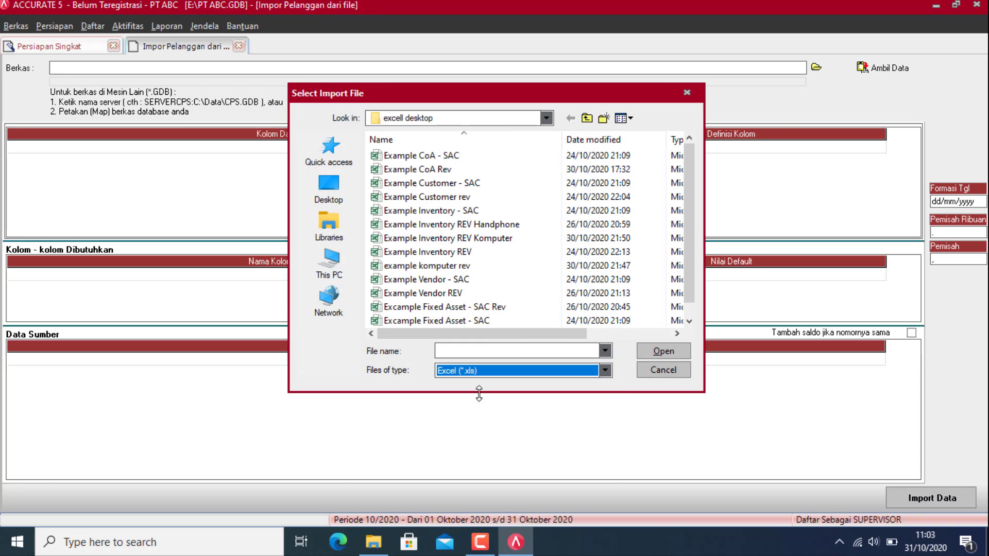
double_click(445, 201)
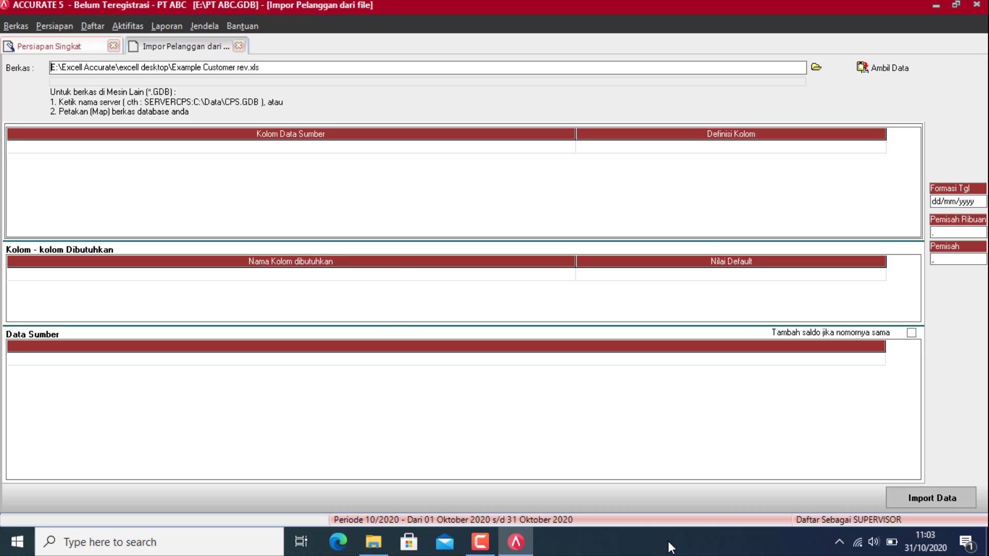
click(907, 68)
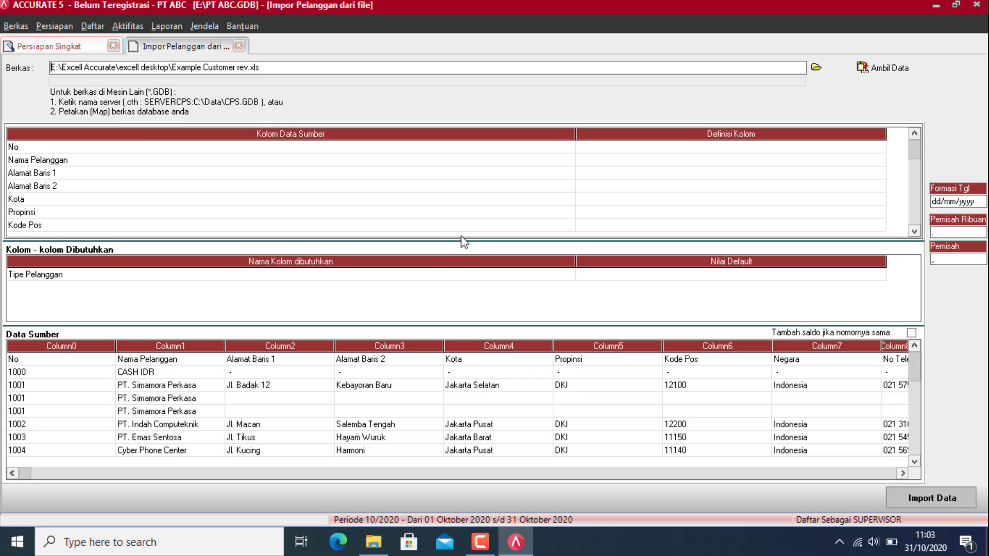
Step: Map No to No. Pelanggan, Nama Pelanggan to Abaikan, and Alamat Baris 1/2 to Alamat 1/2
click(878, 148)
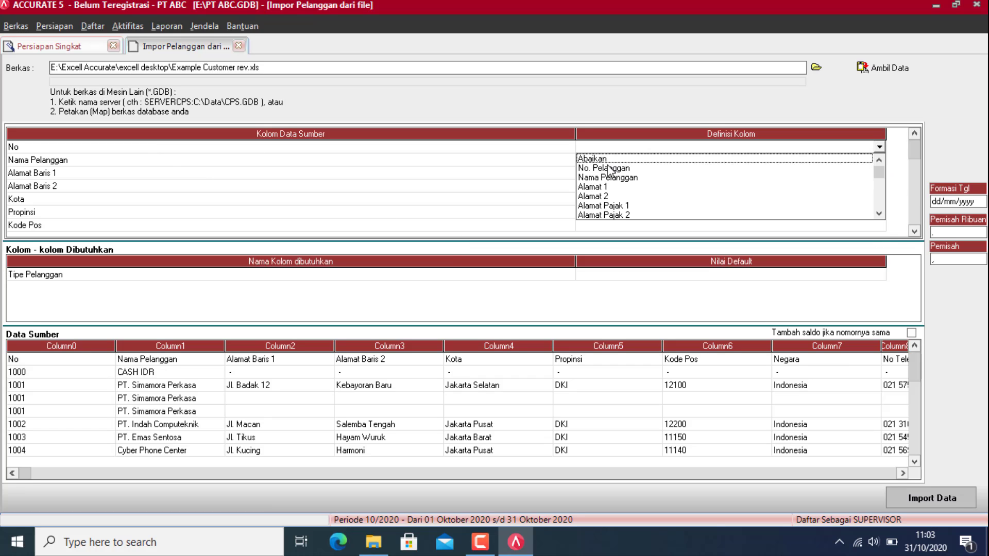
click(612, 175)
click(644, 163)
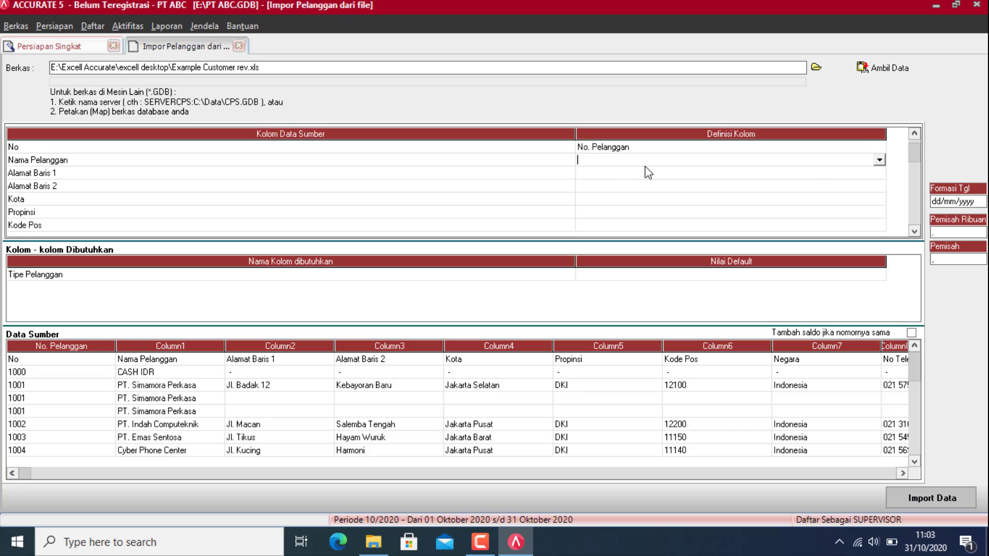
click(880, 161)
click(606, 173)
click(637, 177)
click(879, 173)
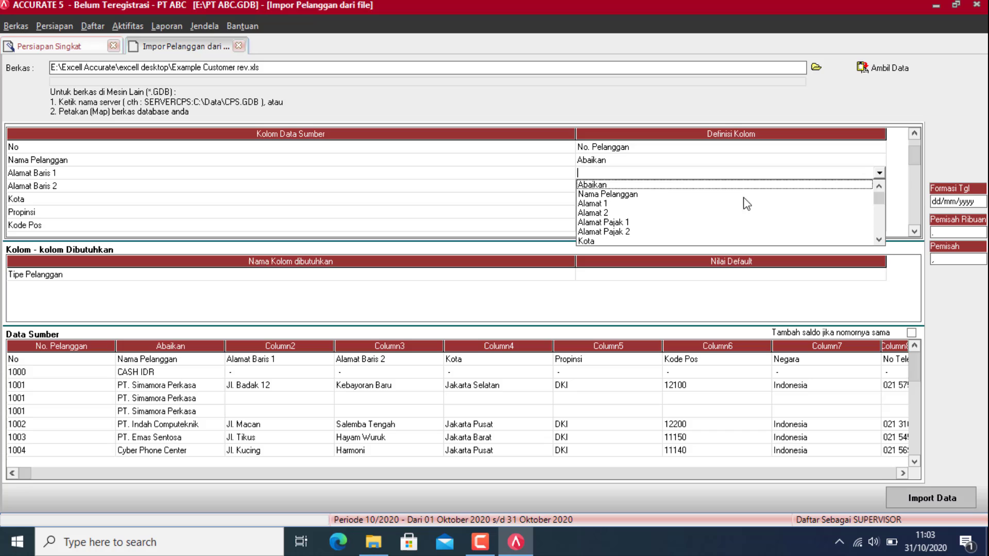
click(622, 202)
click(648, 187)
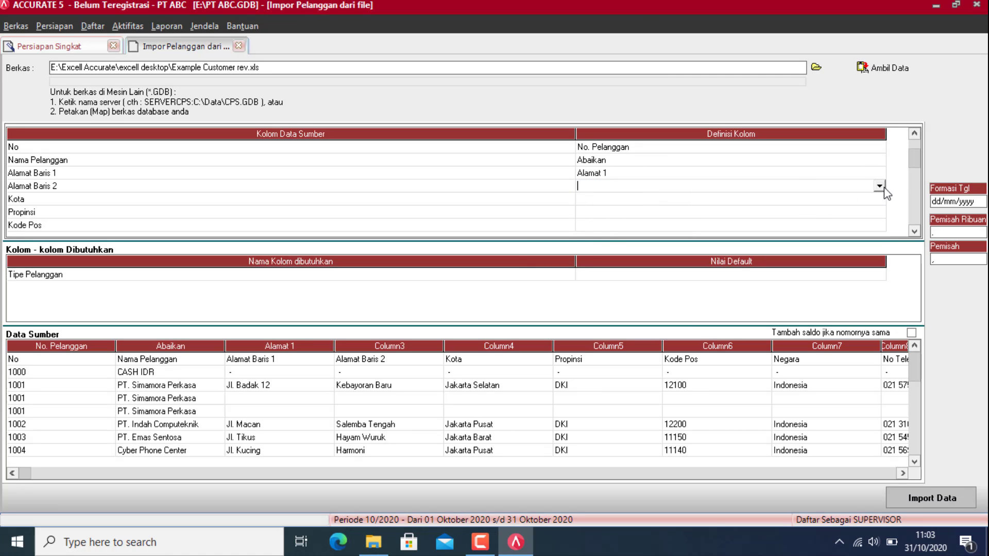
click(880, 187)
click(595, 221)
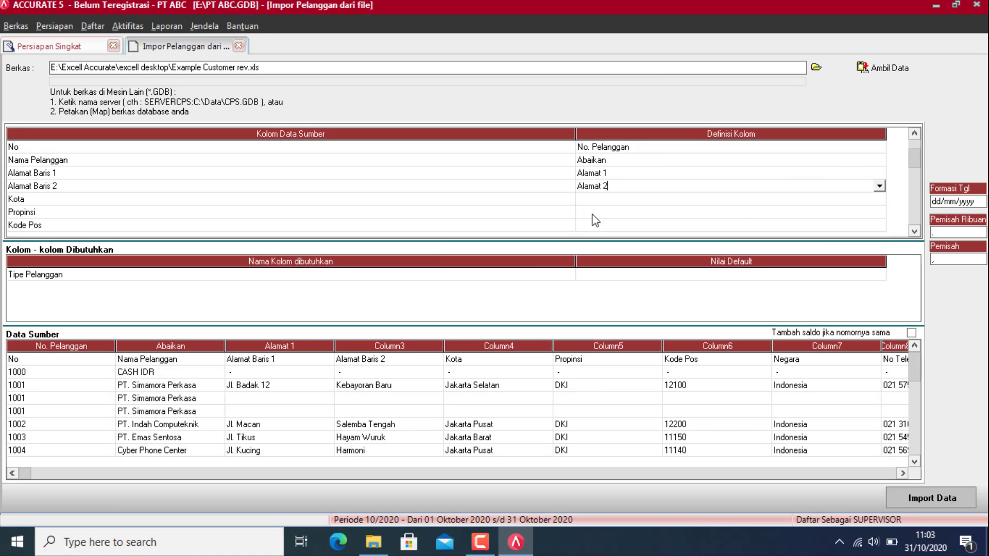
Step: Map the Kota, Propinsi and Kode Pos columns to Kota, Propinsi and Kode pos
click(668, 203)
click(879, 199)
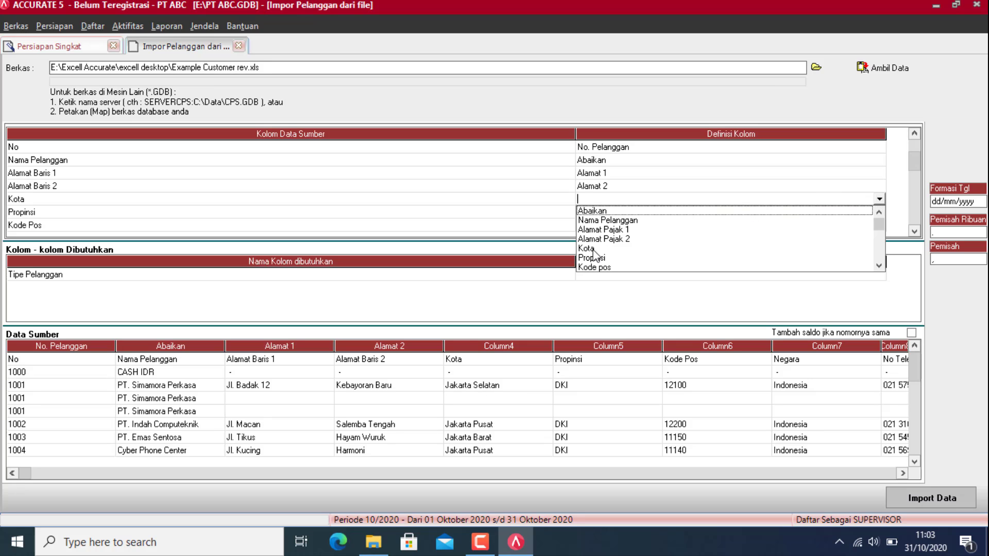
click(594, 253)
click(875, 212)
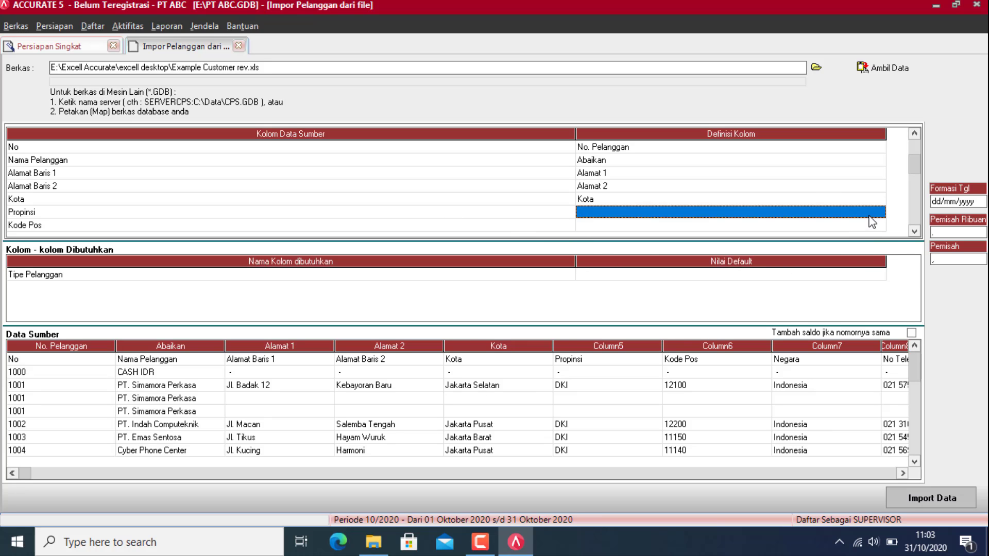
click(879, 212)
click(592, 253)
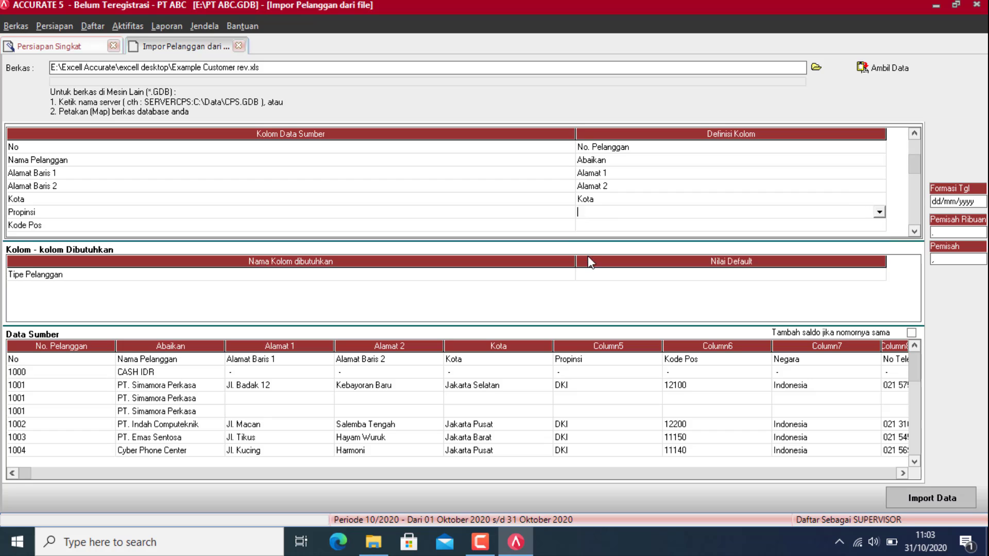
click(879, 212)
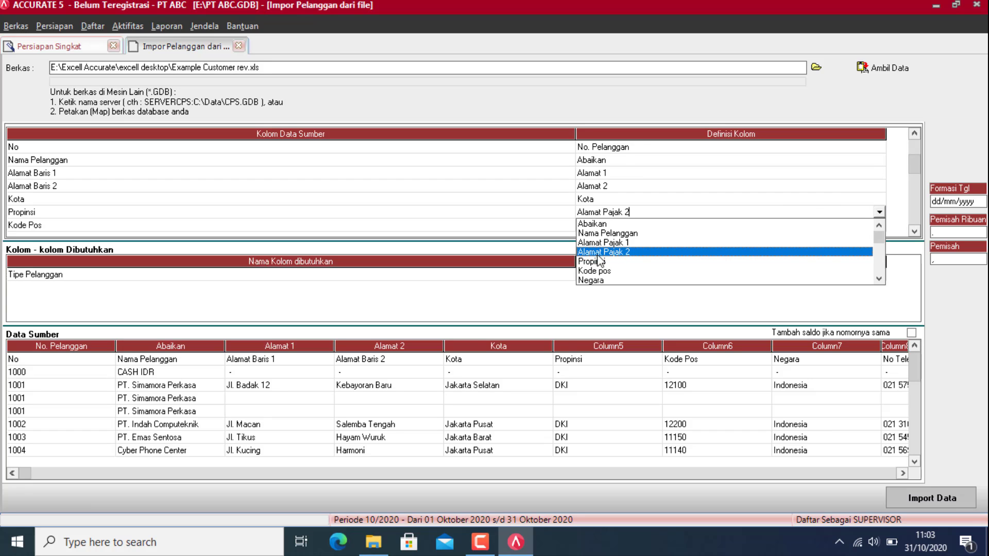
click(582, 261)
click(876, 226)
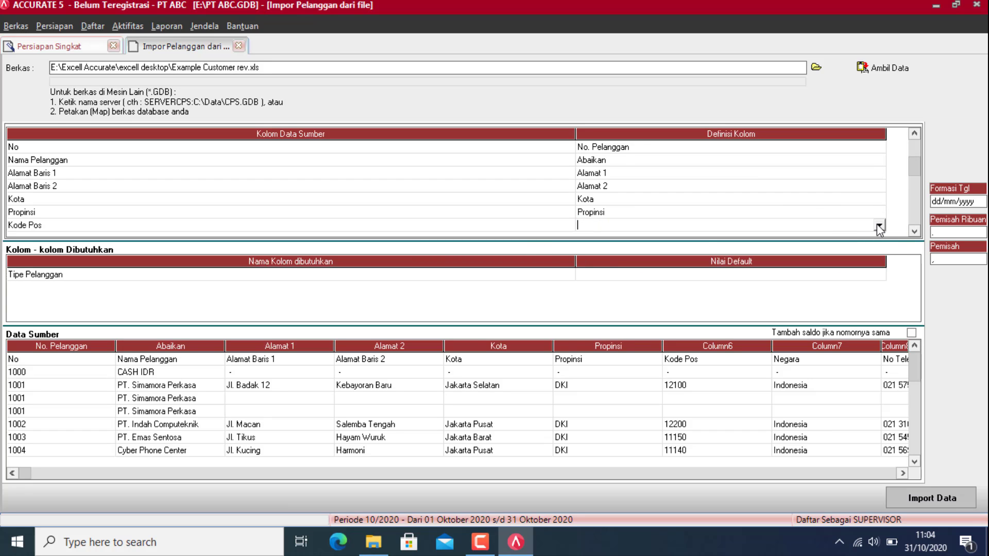
click(879, 225)
click(601, 274)
click(874, 230)
Step: Map Negara to Negara, No Telepon to No. Telepon, and No Fax to No. Faksimili
click(847, 225)
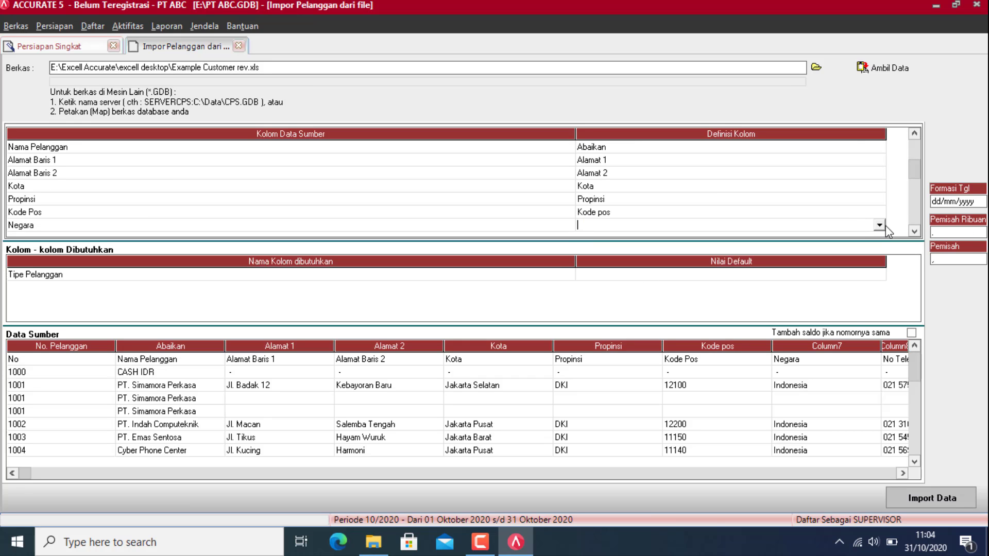
click(879, 226)
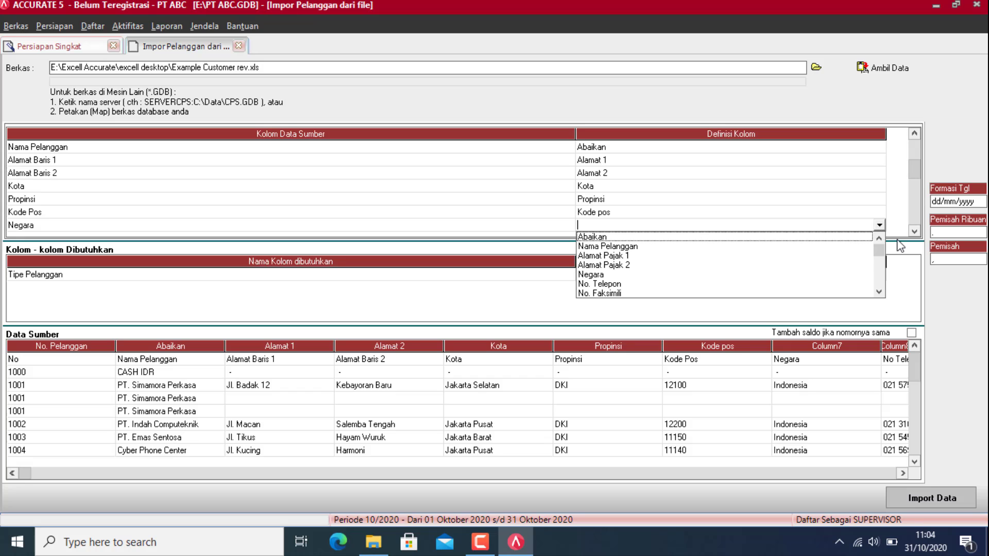
key(Down)
key(Down)
key(Down)
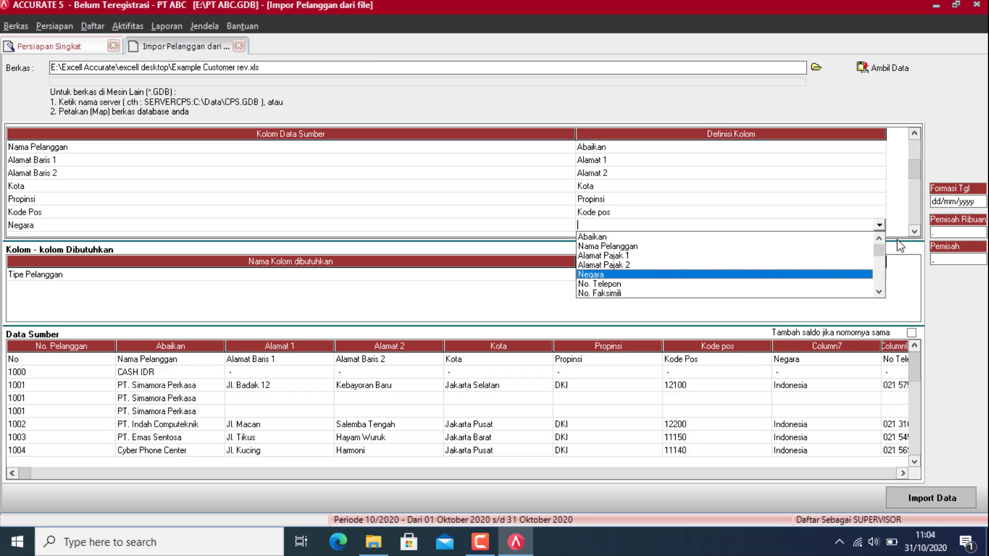
key(Return)
click(876, 225)
click(876, 225)
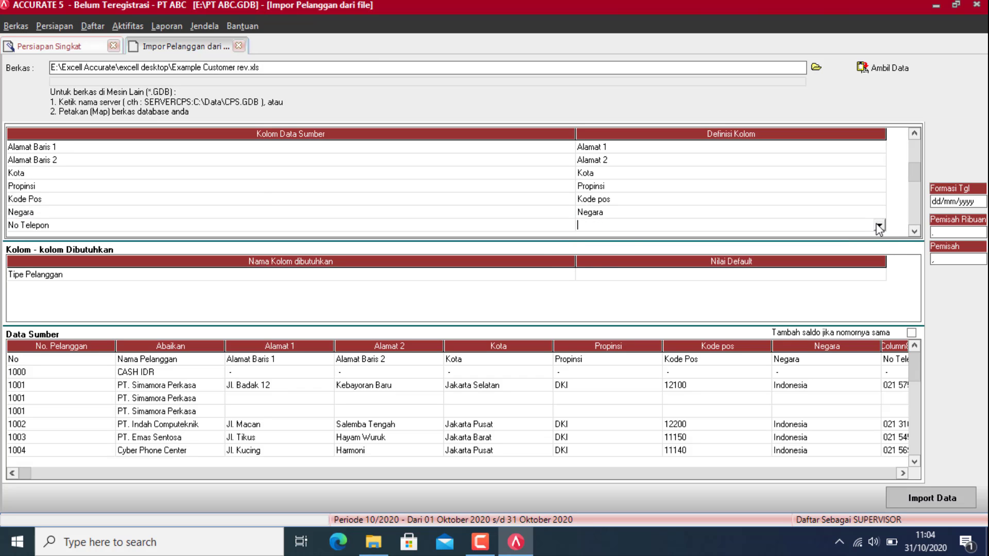
click(878, 225)
click(604, 275)
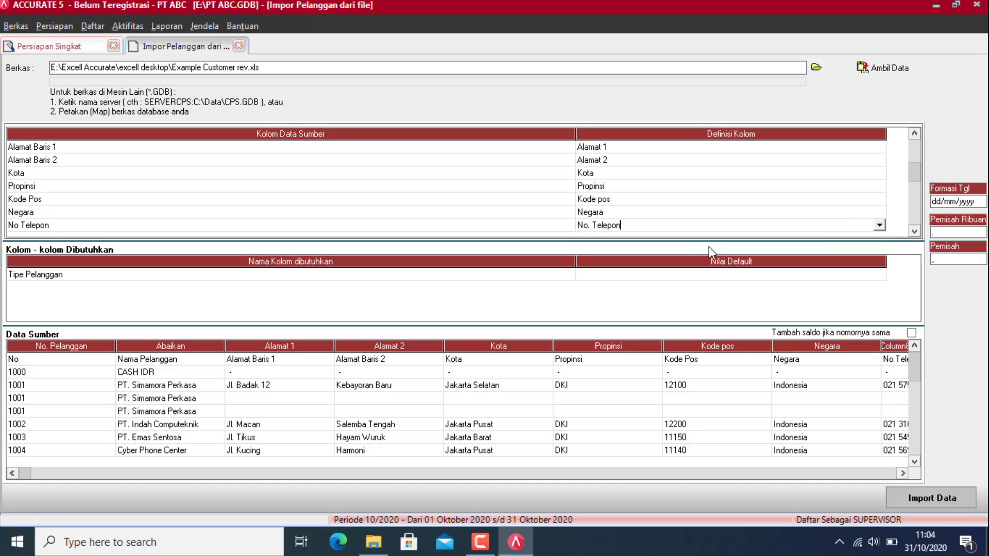
click(915, 231)
click(873, 225)
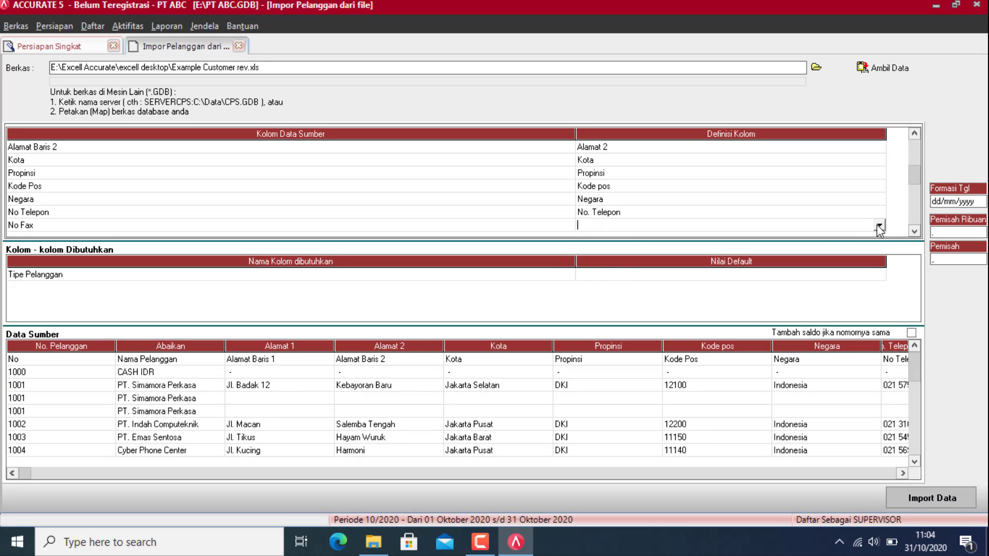
click(878, 225)
click(612, 283)
click(915, 231)
Step: Map the Kontak column to Nama kontak
click(876, 225)
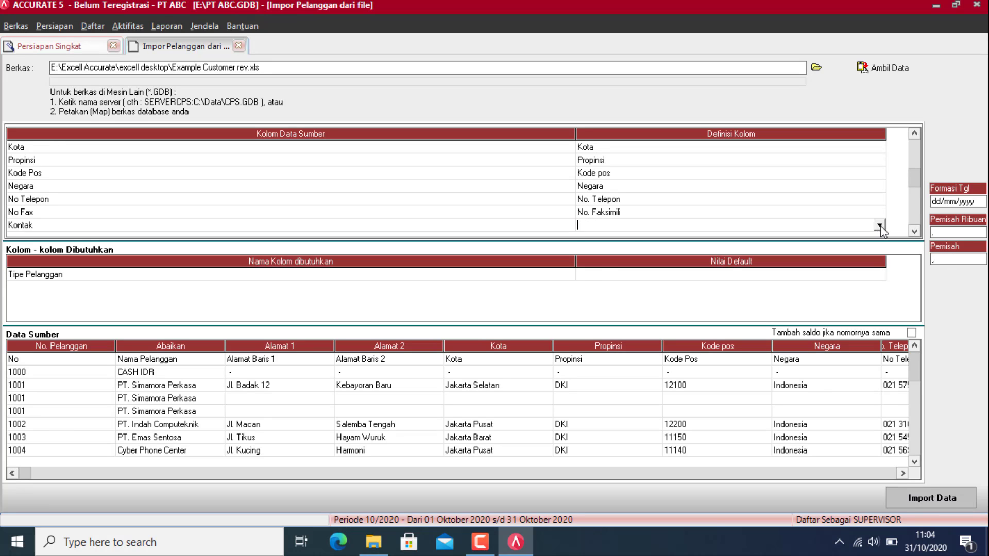
click(879, 225)
click(613, 293)
click(915, 232)
click(878, 225)
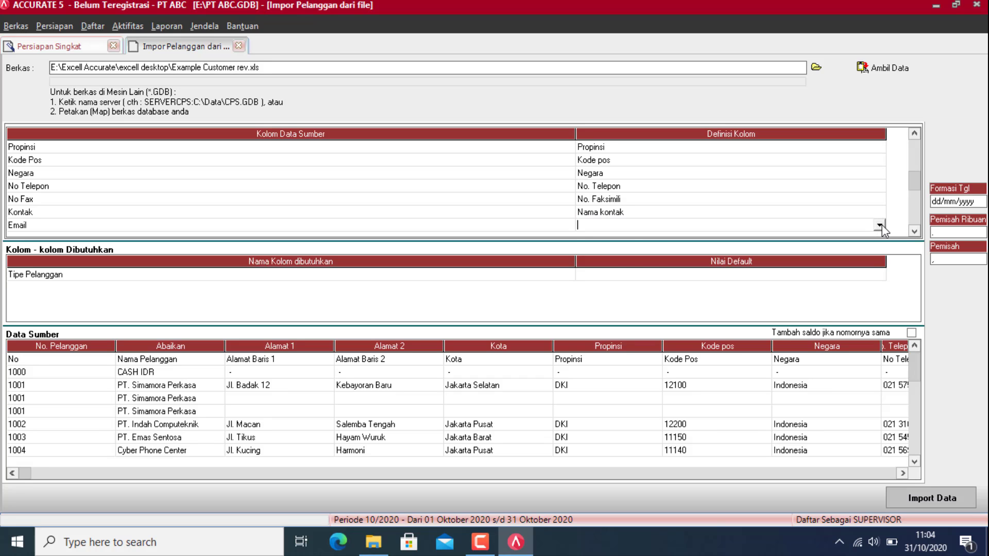
click(879, 225)
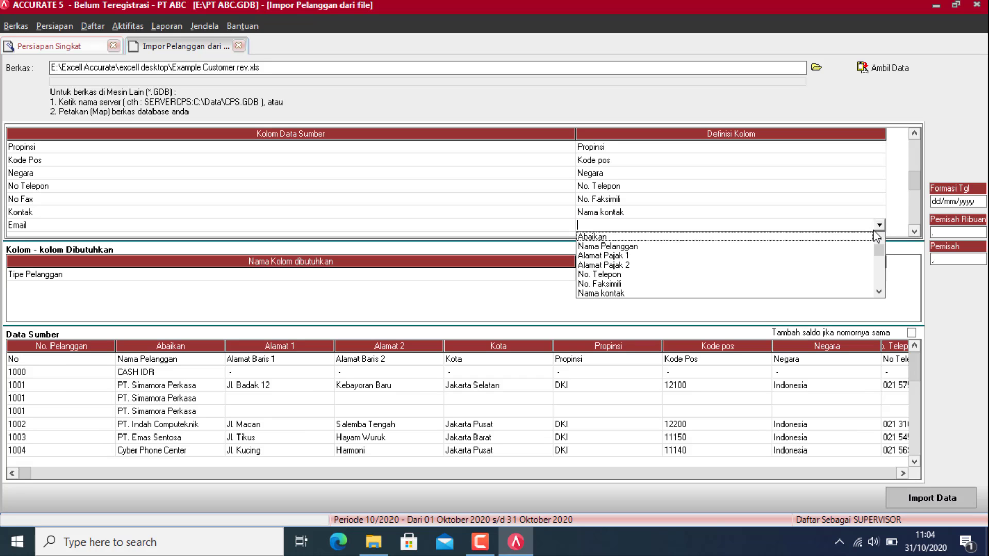
Step: Map Email to Email, Website to Halaman WEB, and NPWP to Nomor Pajak
scroll(614, 296, down, 1)
click(616, 293)
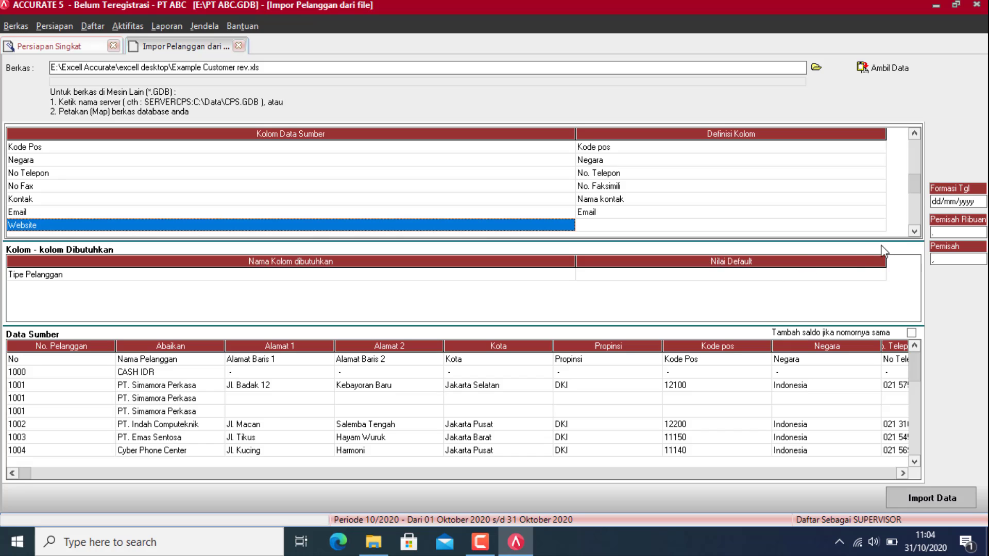
click(878, 224)
click(880, 225)
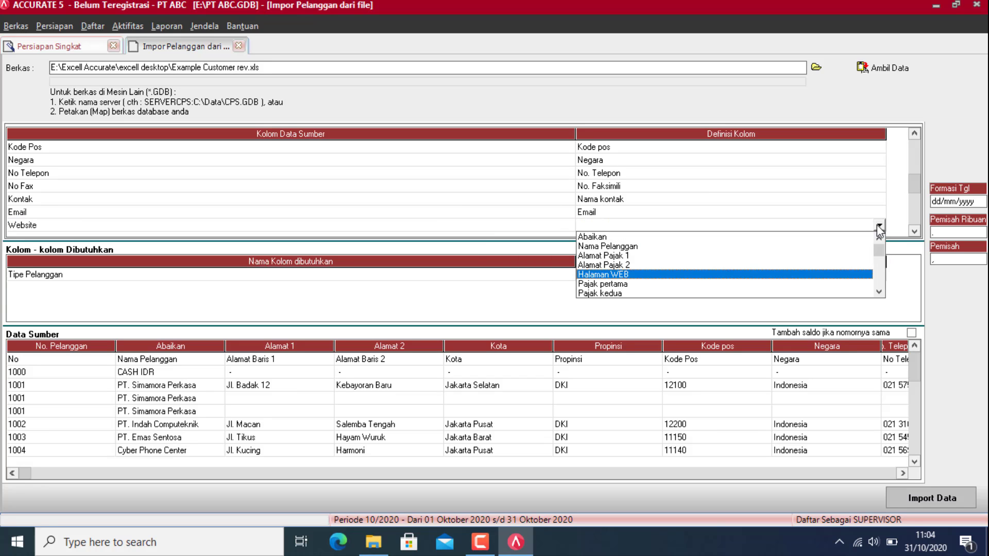
key(Return)
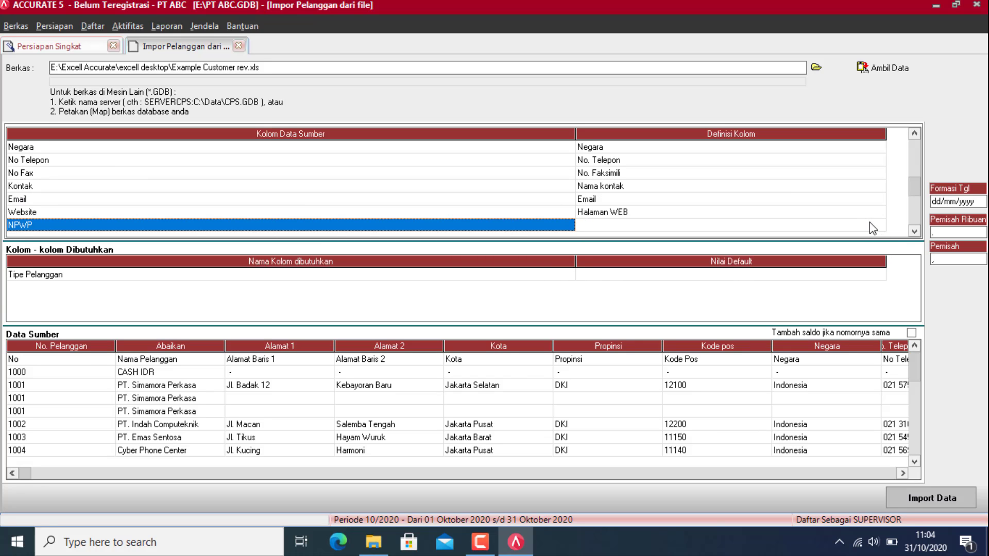
click(872, 225)
click(878, 225)
click(880, 225)
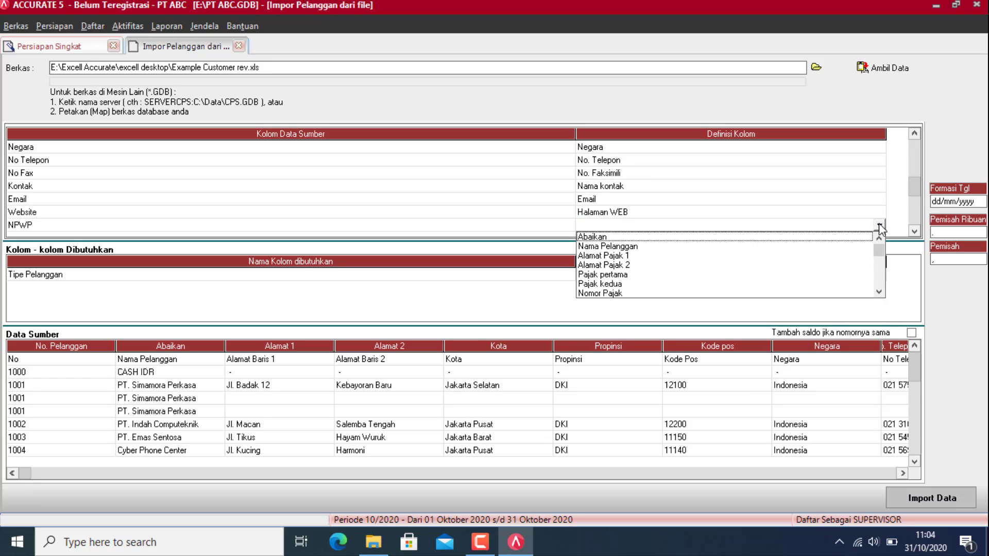
key(n)
key(o)
key(Return)
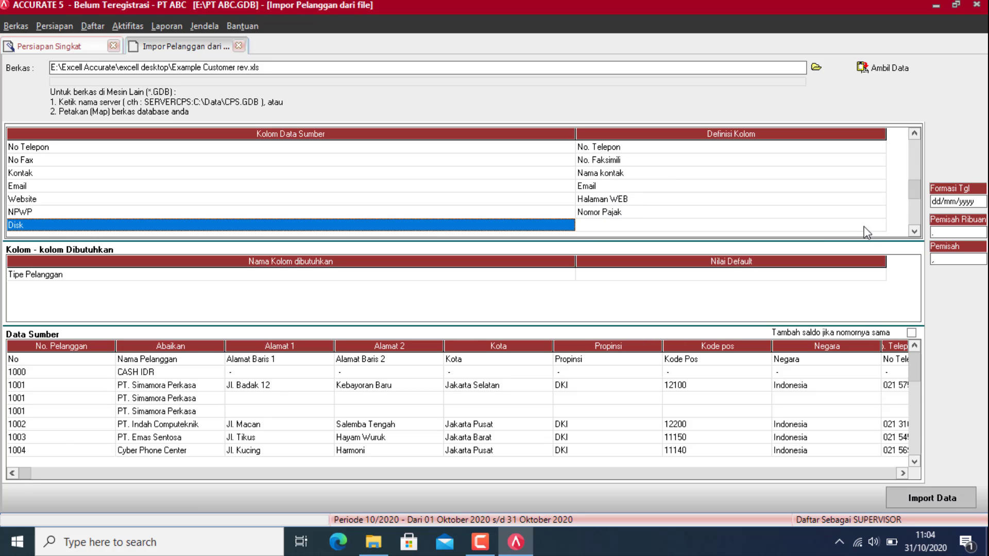
Step: Map Disk to Default Diskon and Batas Hutang to Batas Piutang
click(872, 227)
click(876, 227)
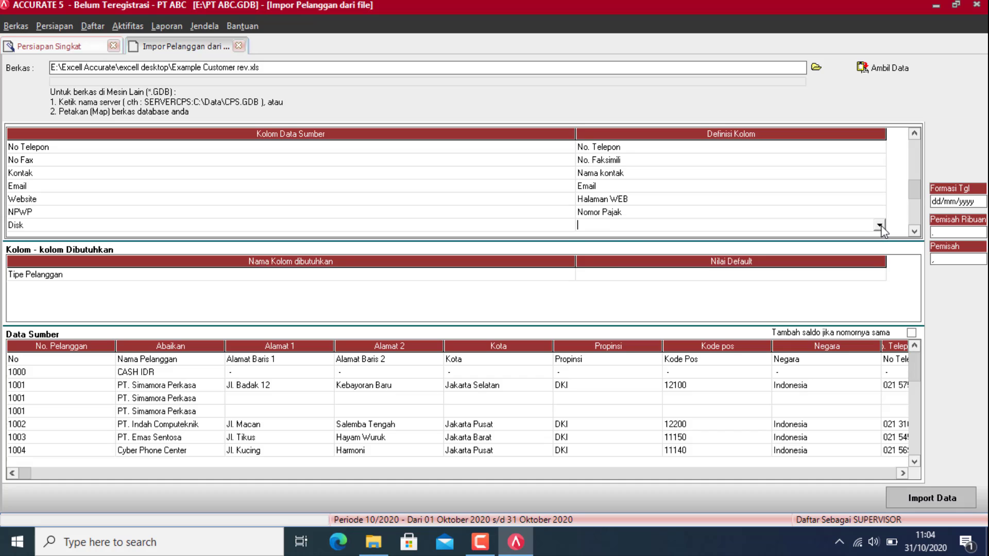
click(879, 226)
key(d)
click(610, 292)
click(915, 232)
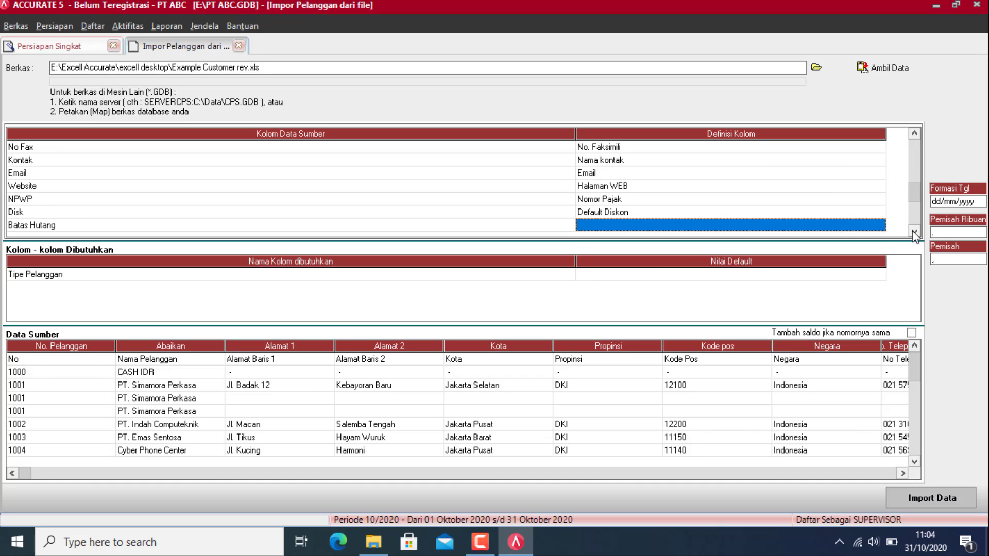
click(880, 226)
click(880, 227)
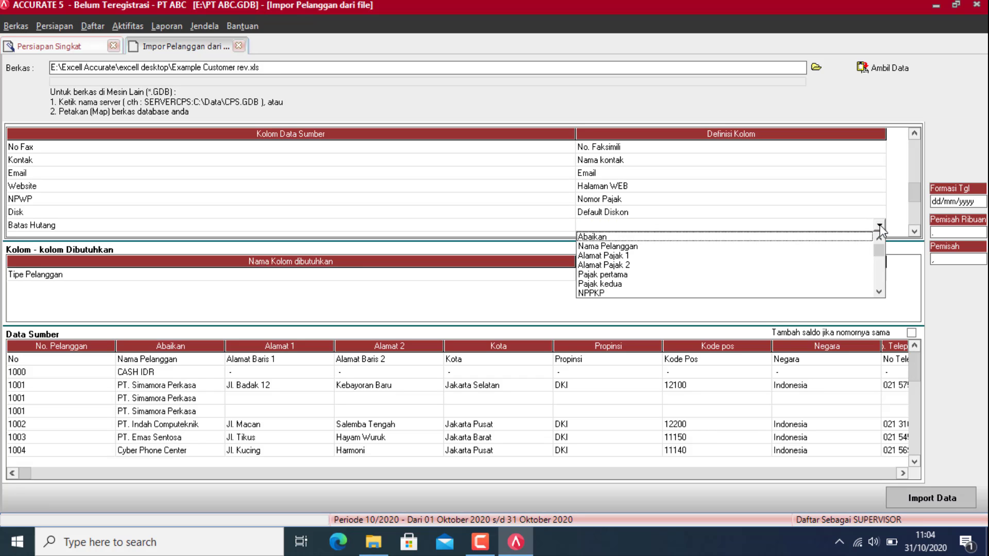
key(b)
key(Return)
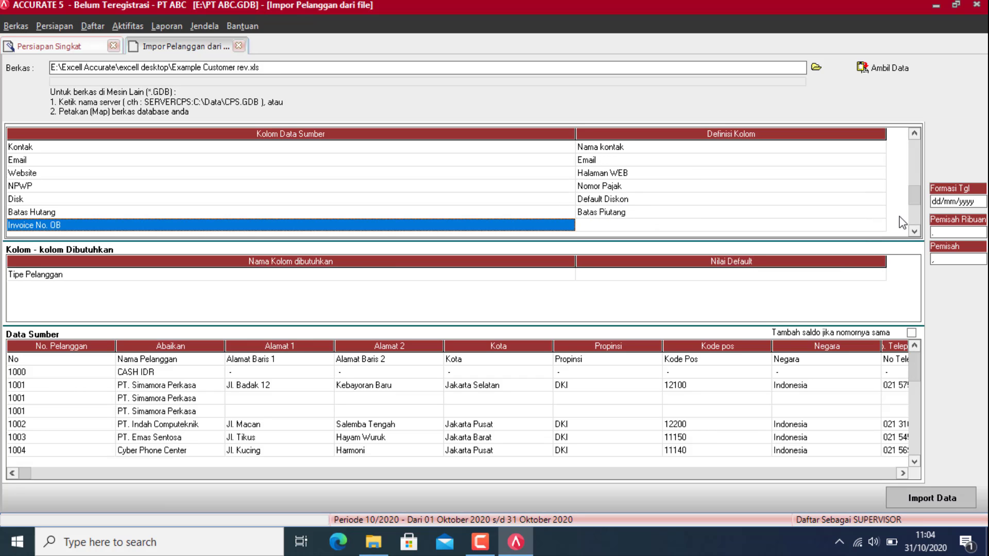
Step: Map Invoice No. OB to No. Faktur Saldo Awal, Saldo Awal to Saldo Awal, Saldo per Tgl to Saldo per tgl
click(881, 227)
click(881, 227)
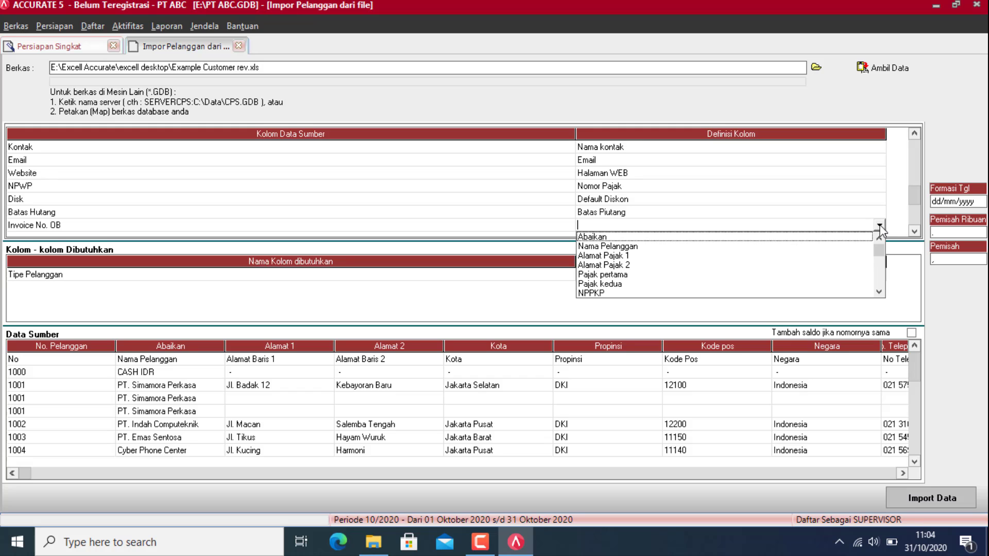
text(no)
key(Down)
key(Up)
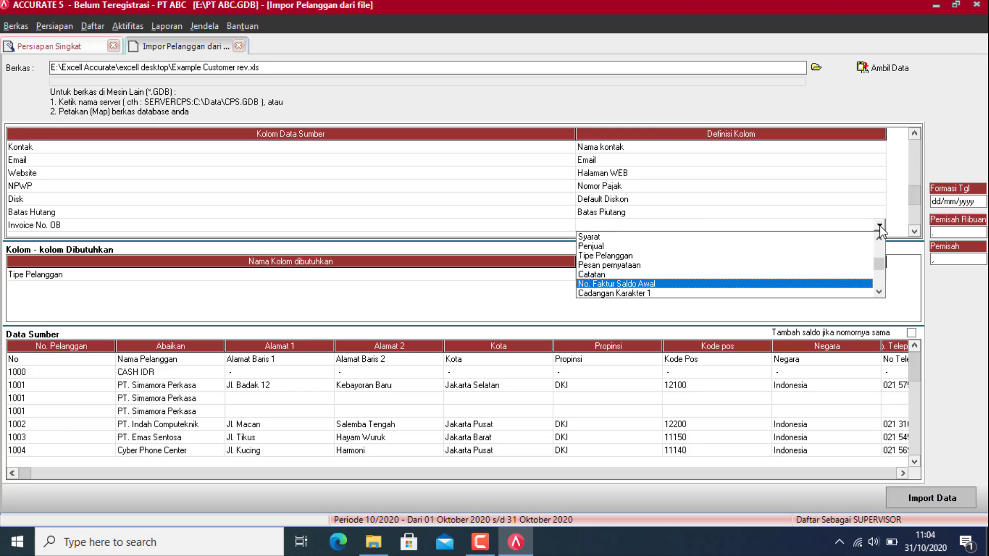
key(Return)
click(878, 227)
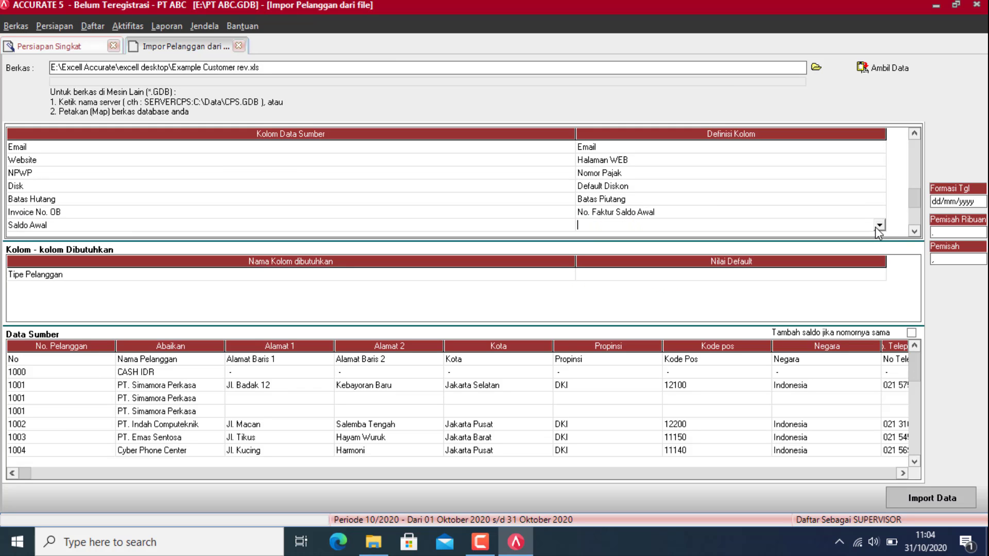
click(879, 227)
key(Return)
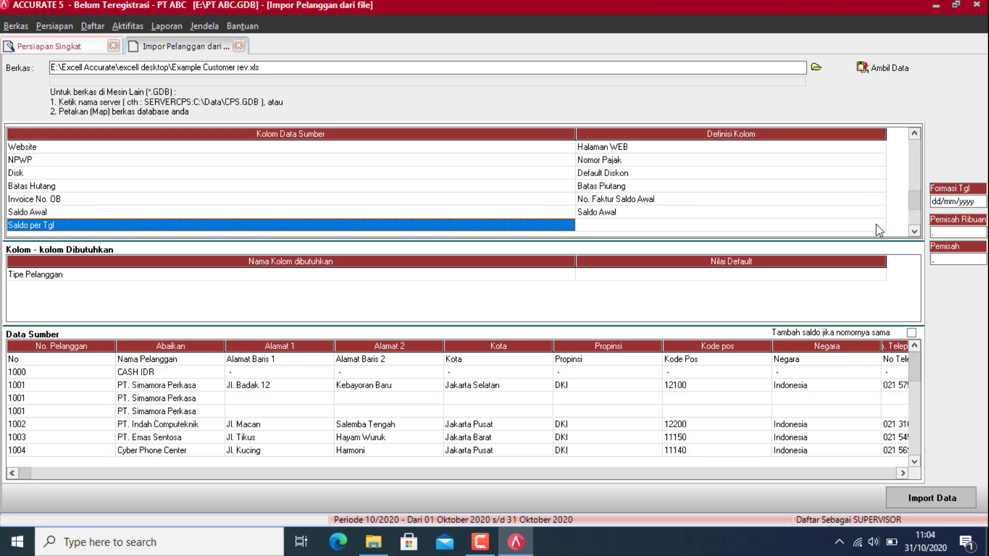
click(854, 230)
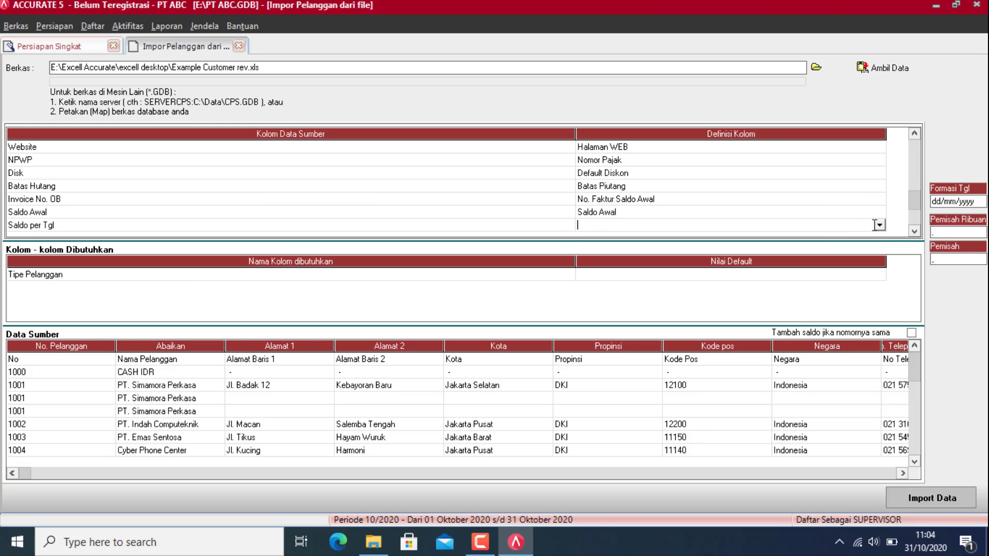
click(879, 227)
key(s)
key(Return)
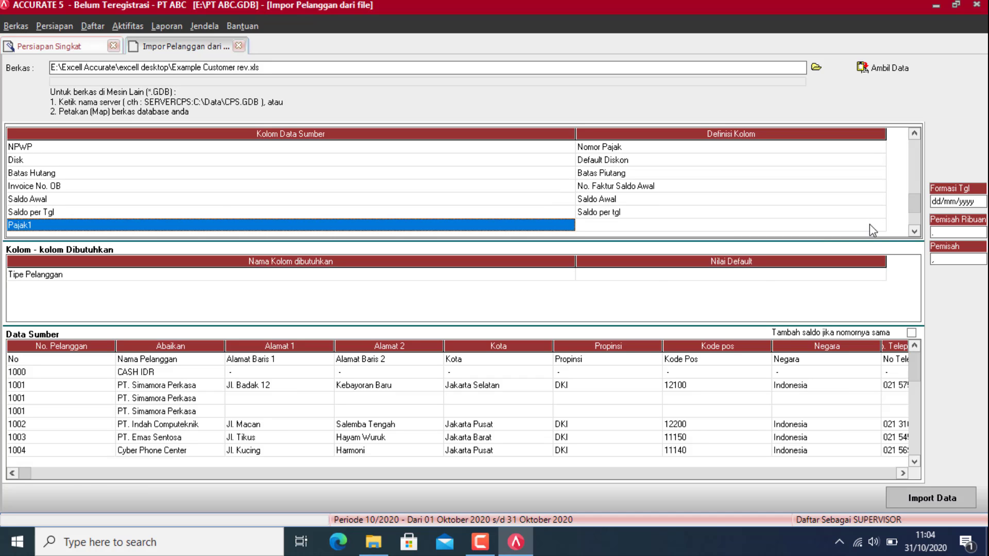
click(869, 226)
click(879, 224)
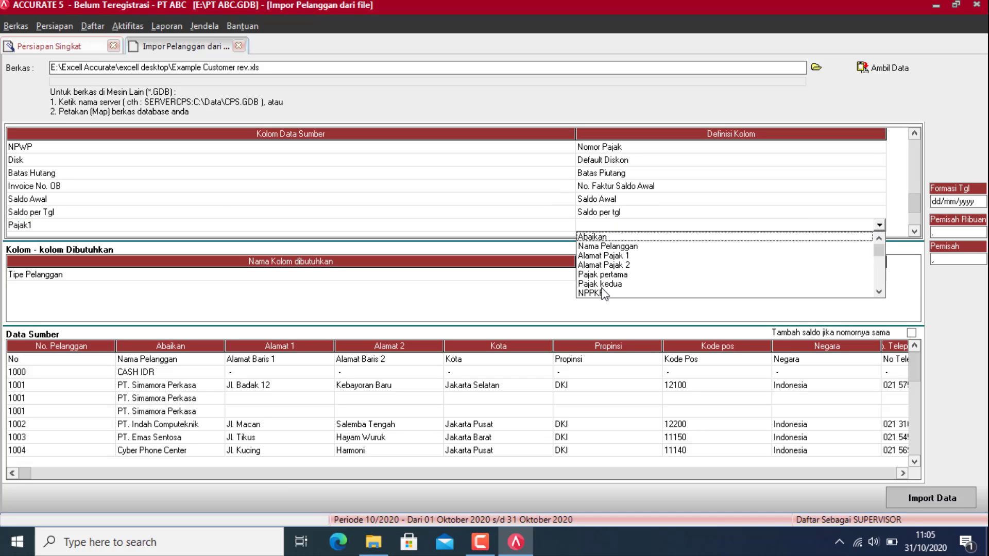
Step: Map Pajak1 to Pajak pertama, with every tax value set to PPN
click(615, 274)
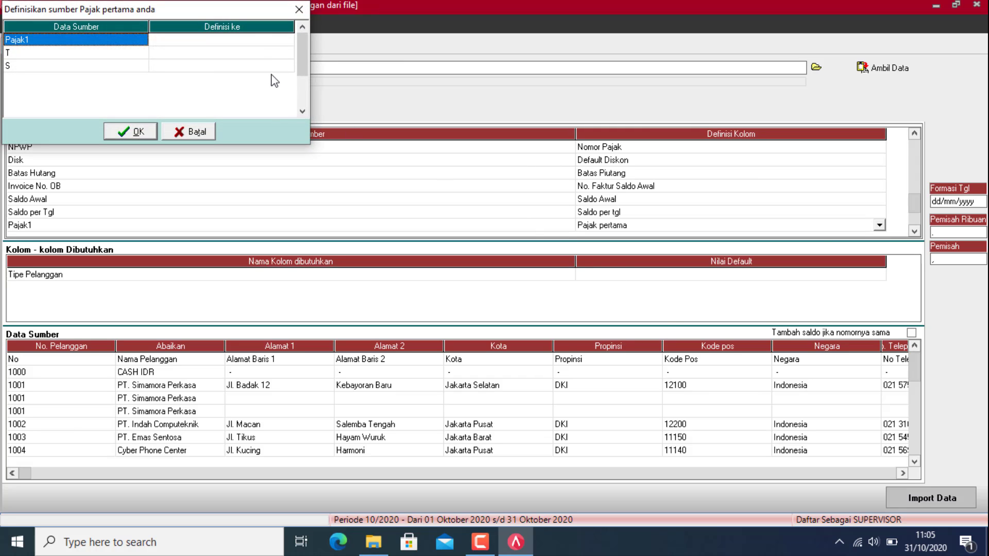
click(258, 41)
click(290, 41)
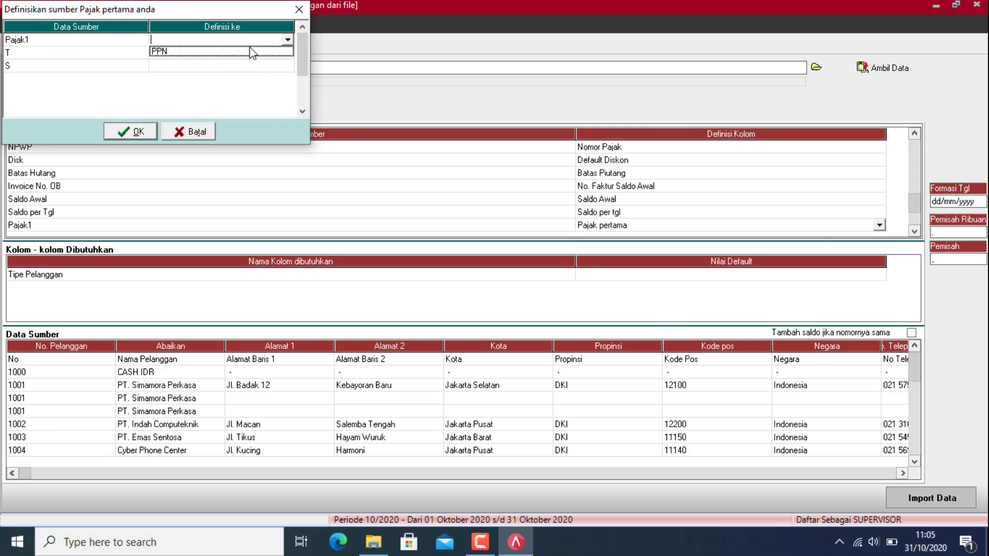
click(252, 49)
click(261, 53)
click(265, 66)
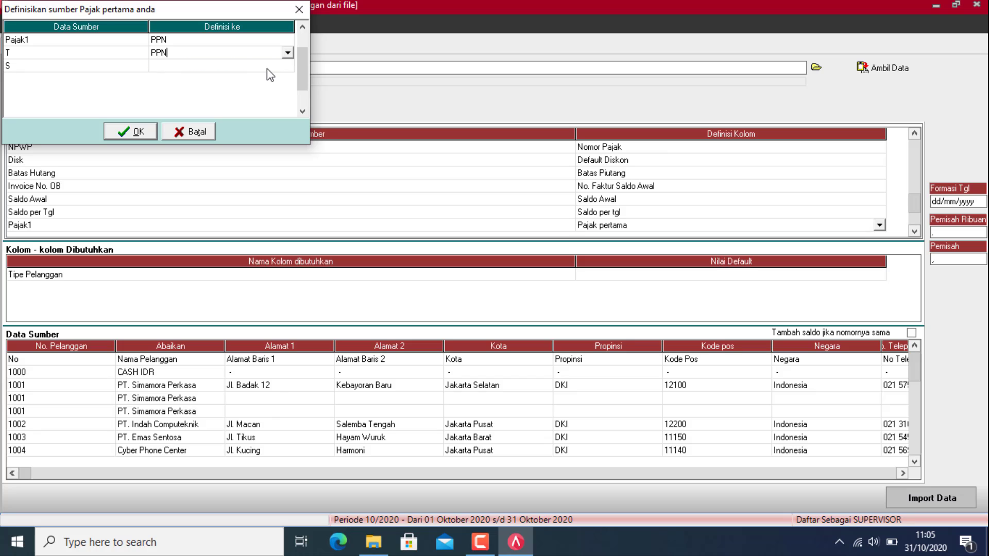
click(268, 67)
click(287, 66)
click(265, 79)
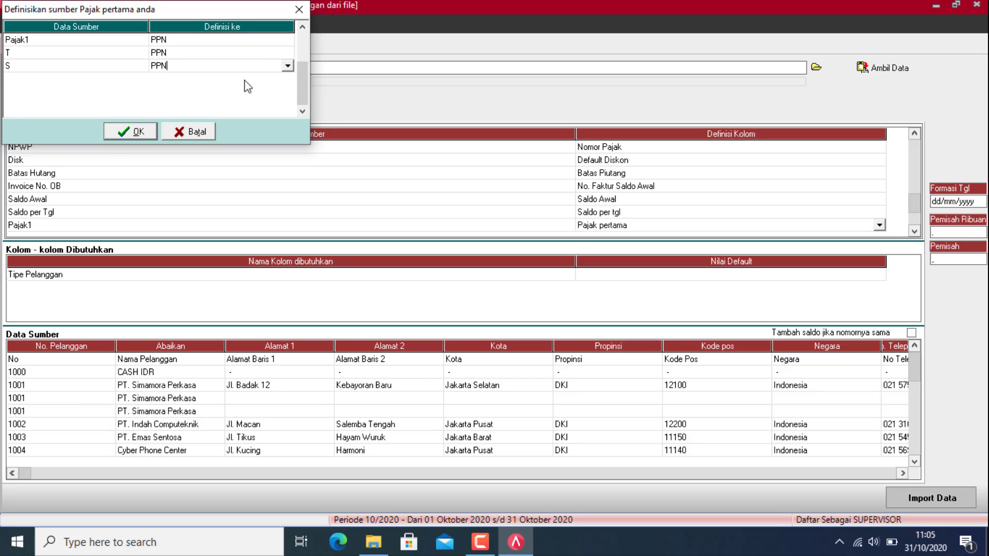
click(130, 137)
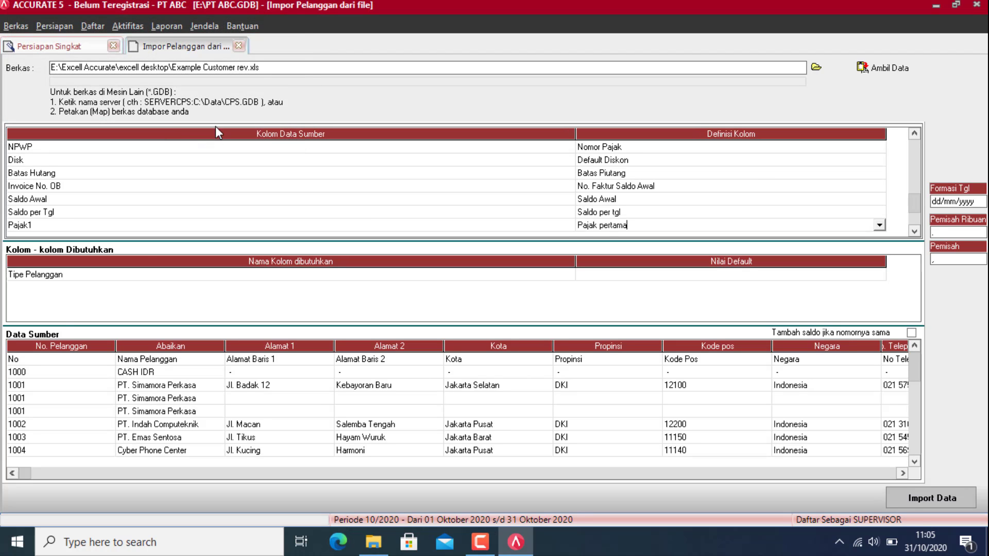
click(914, 232)
Step: Leave the Pajak2 column ignored as Abaikan
click(851, 230)
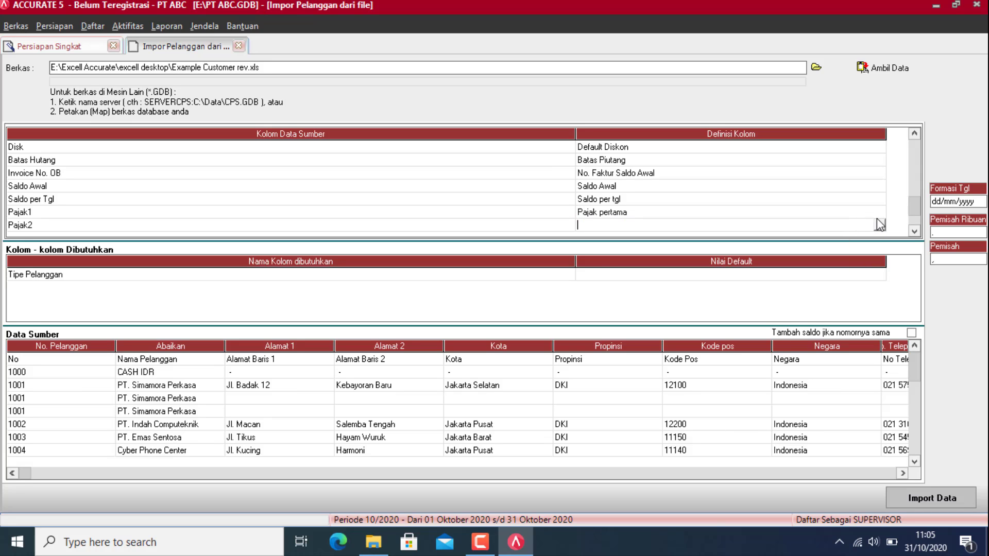
click(879, 225)
click(718, 238)
click(914, 232)
Step: Map the Mata Uang column to Mata Uang, with values IDR, USD and SGD matched
click(850, 227)
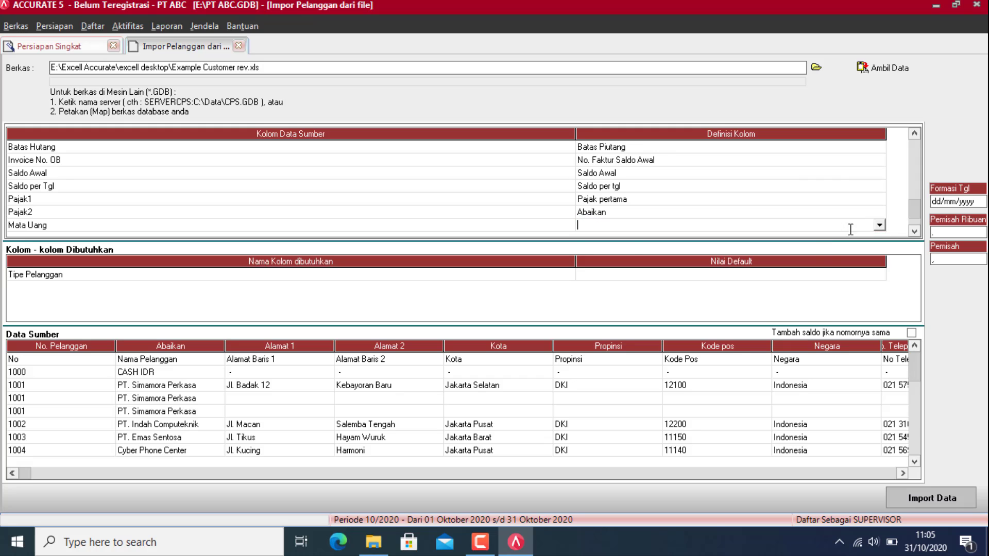
click(879, 225)
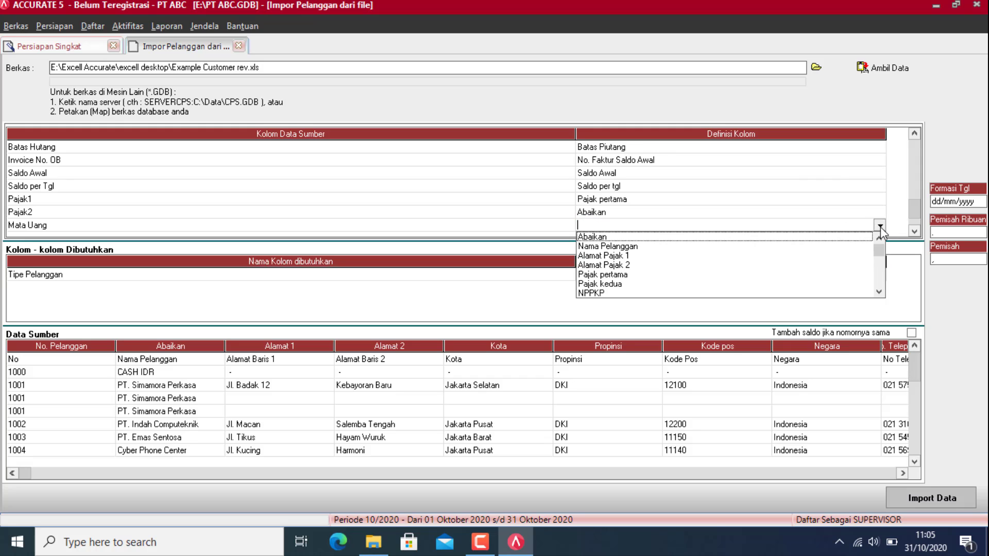
scroll(616, 286, down, 4)
click(616, 286)
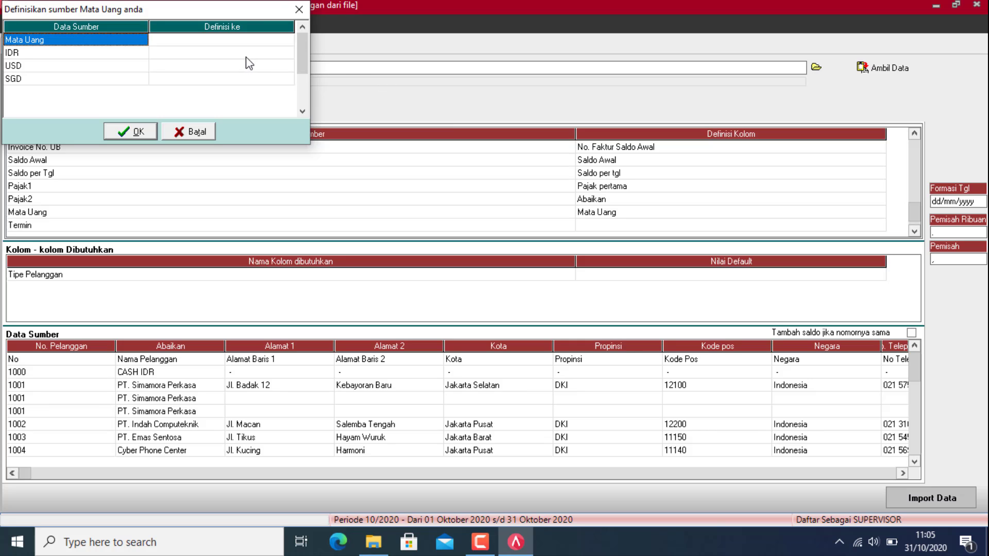
click(274, 40)
click(288, 41)
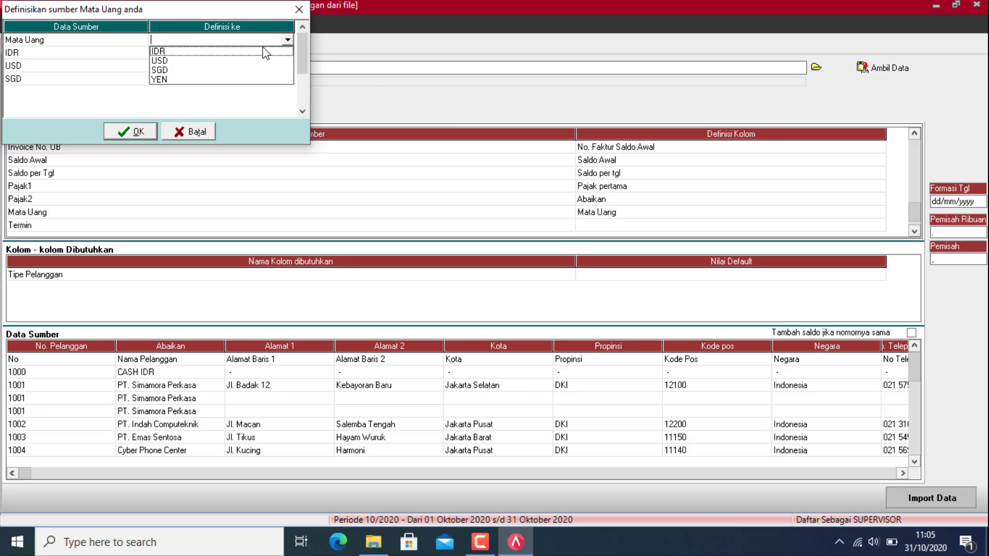
click(262, 50)
click(278, 53)
click(289, 53)
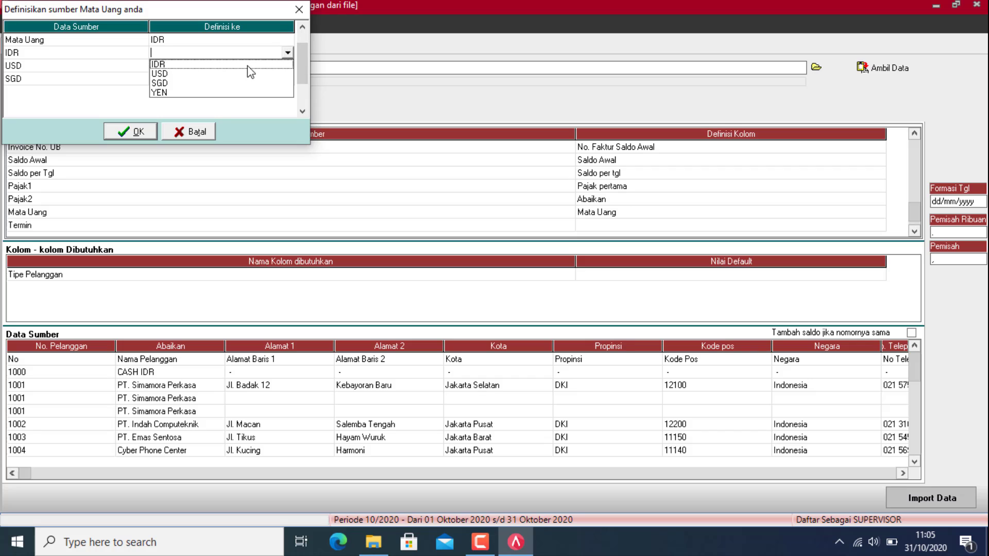
click(247, 65)
click(271, 66)
click(287, 66)
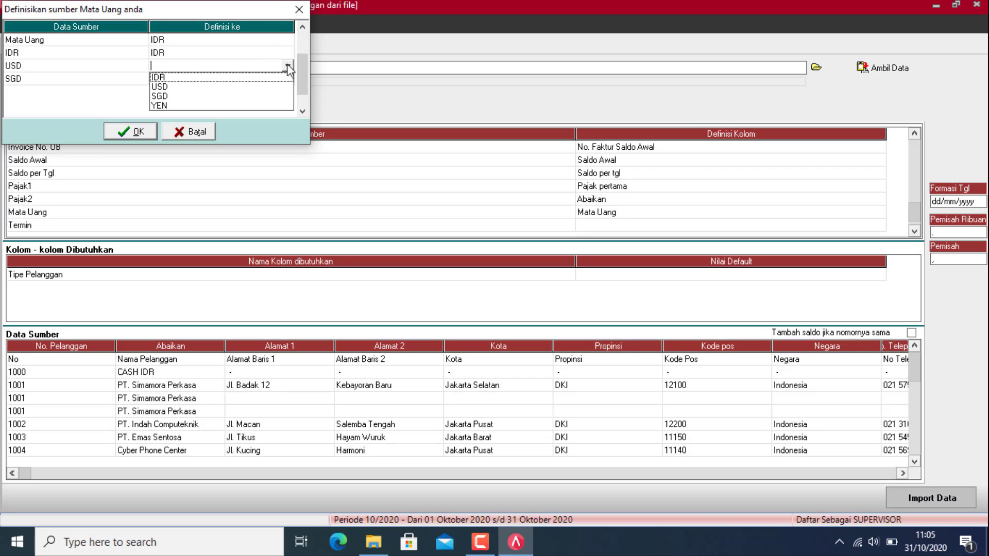
click(177, 89)
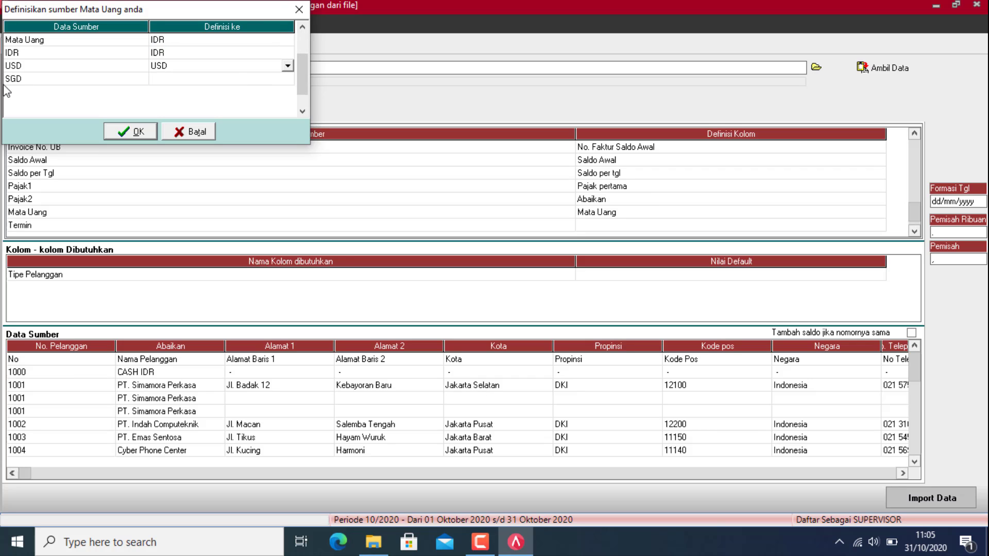
click(256, 81)
click(288, 79)
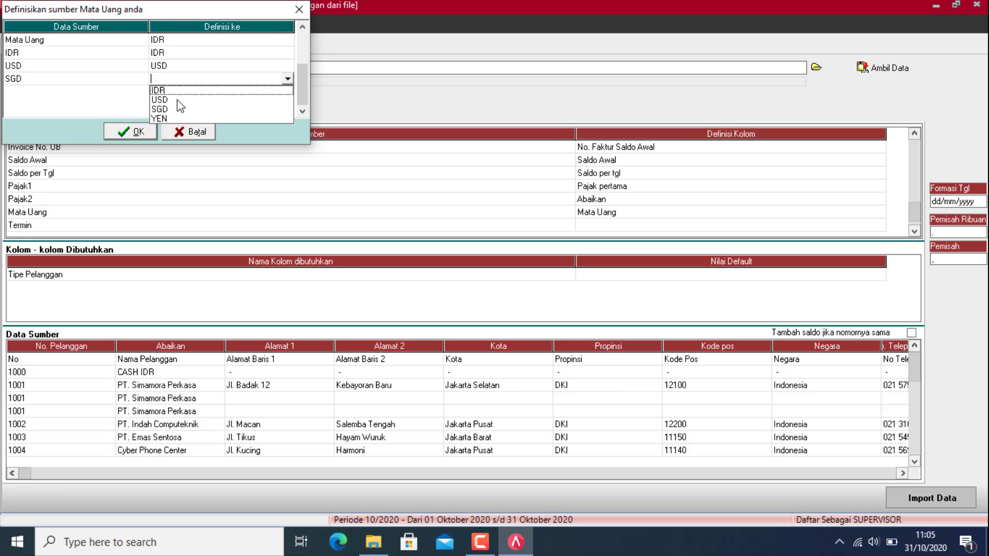
click(165, 107)
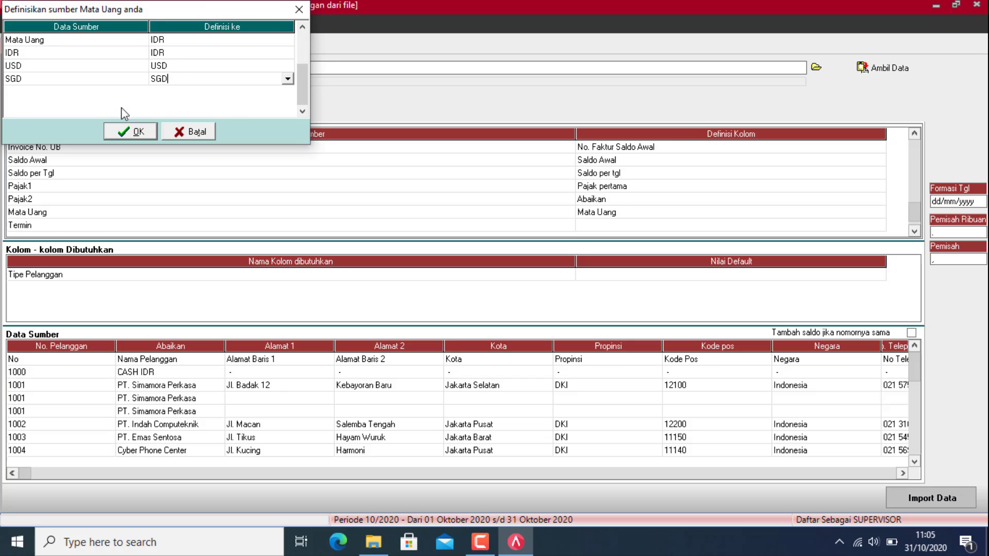
click(128, 132)
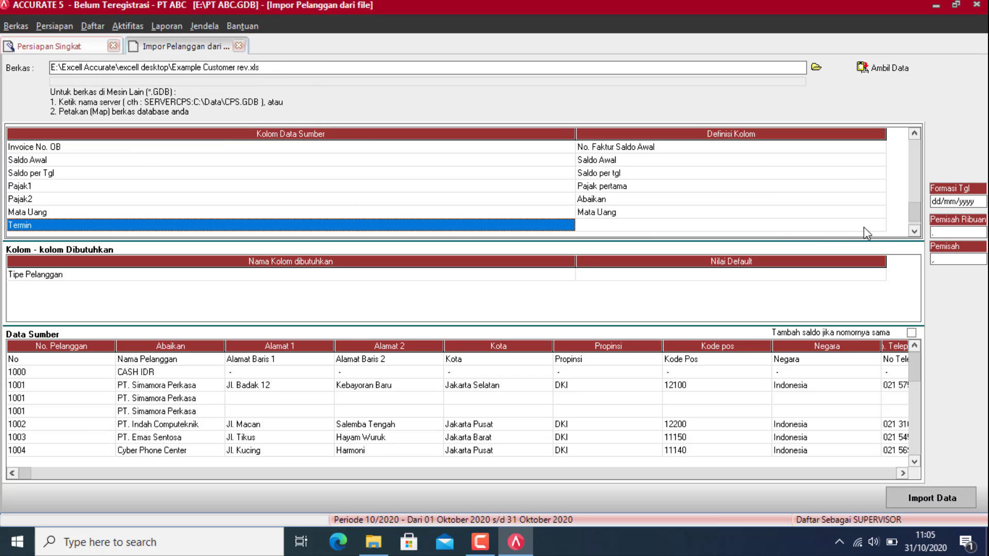
Step: Map the Termin column to Syarat, linking its values to the C.O.D and Net 30 terms
click(875, 225)
click(880, 226)
key(Down)
key(Down)
key(Down)
key(Down)
key(Down)
key(Down)
key(Down)
key(Down)
key(Down)
key(Down)
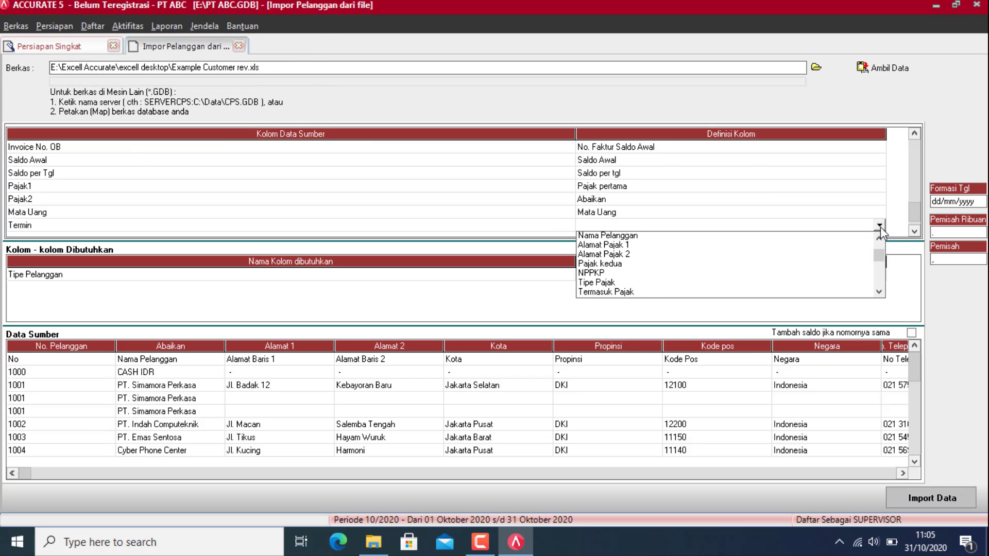
key(Return)
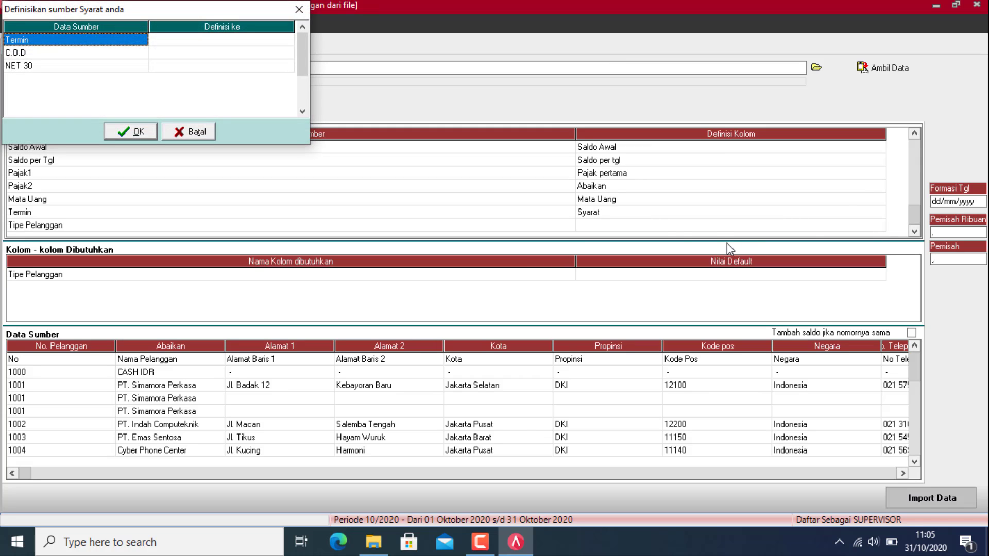
click(284, 40)
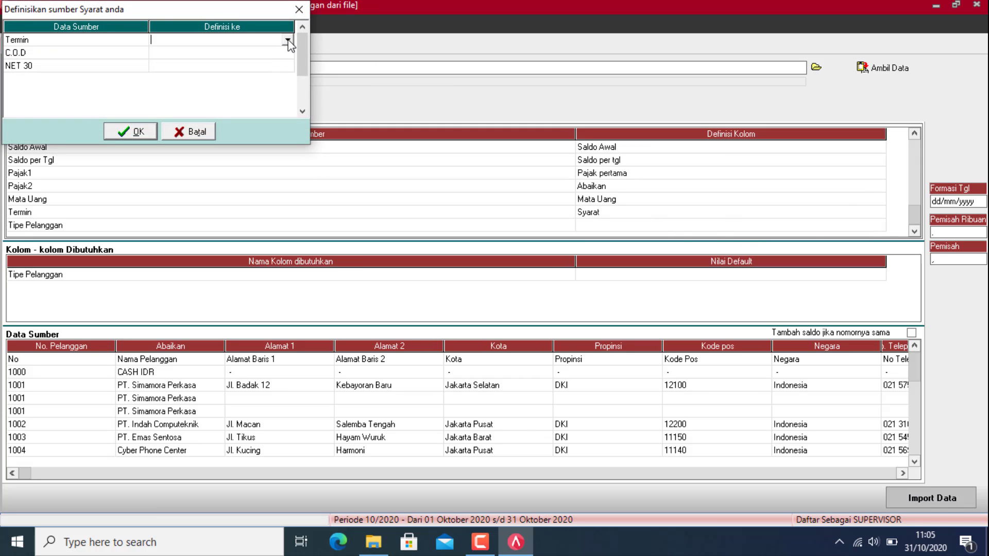
click(288, 42)
click(266, 51)
click(270, 53)
click(287, 53)
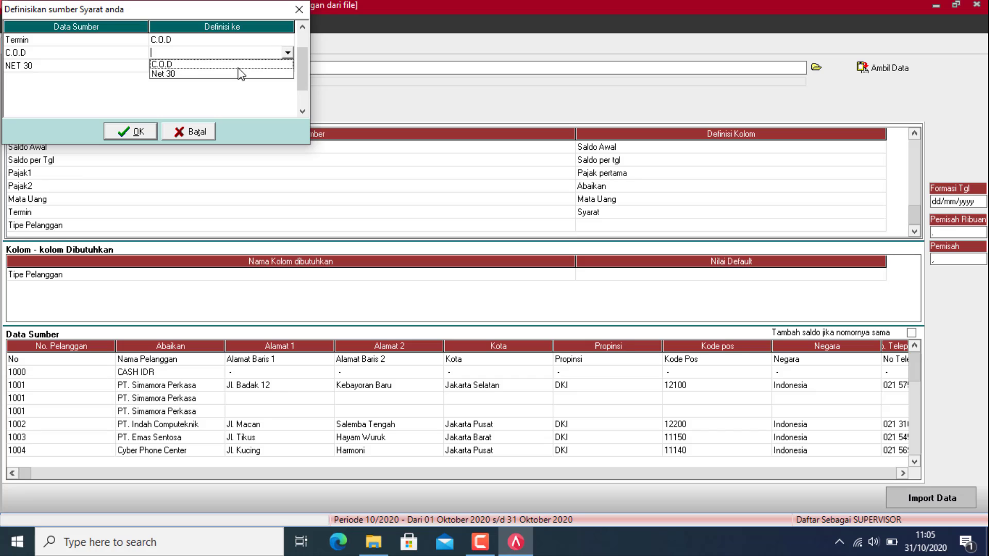
click(170, 63)
click(284, 66)
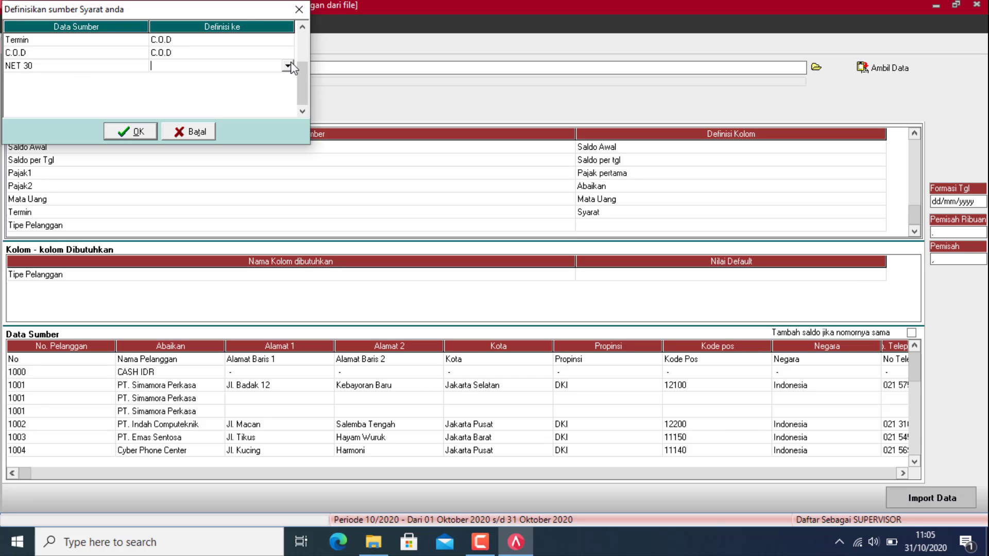
click(287, 65)
click(222, 88)
click(136, 133)
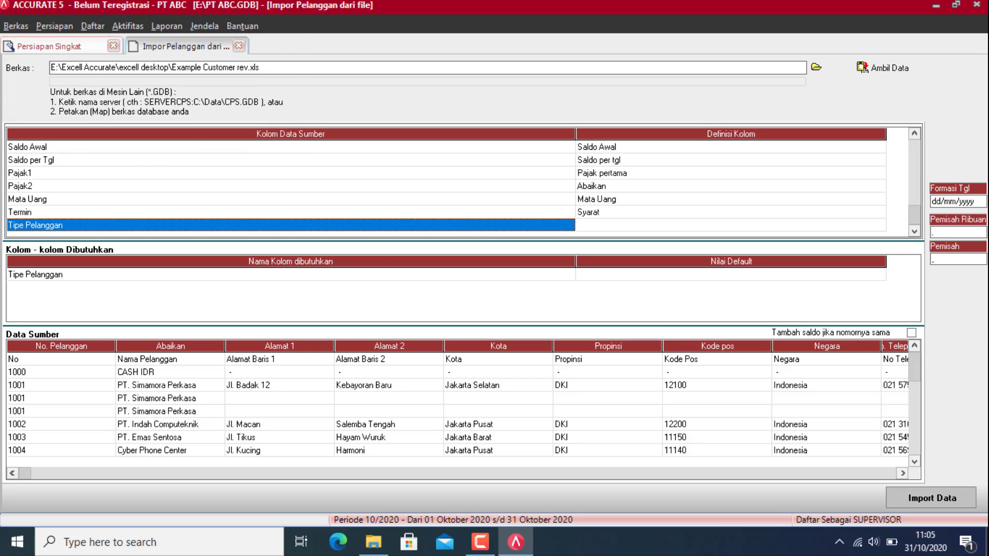
Step: Map the Tipe Pelanggan column to Tipe Pelanggan with its value set to Umum
click(879, 227)
click(879, 225)
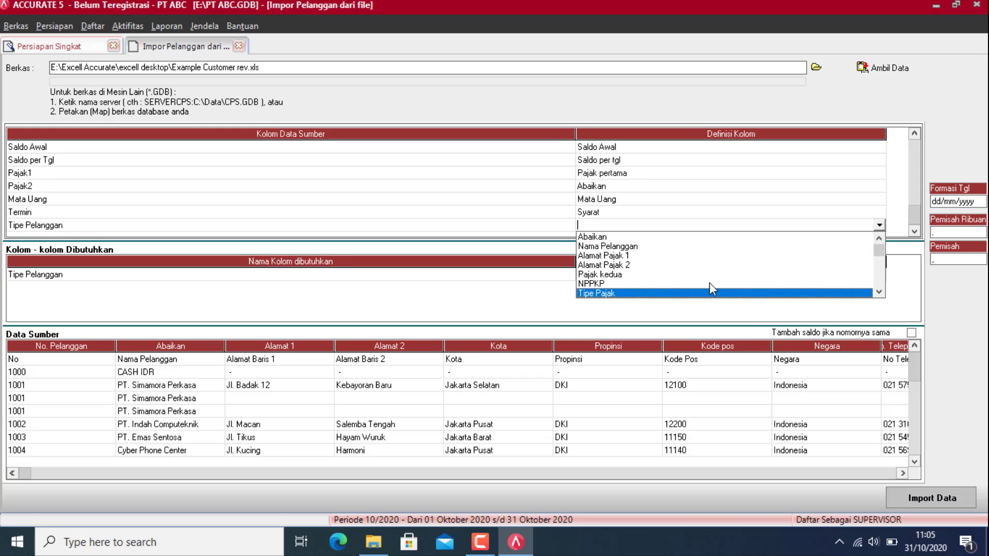
key(Down)
key(Down)
key(Down)
key(Down)
key(Down)
key(Return)
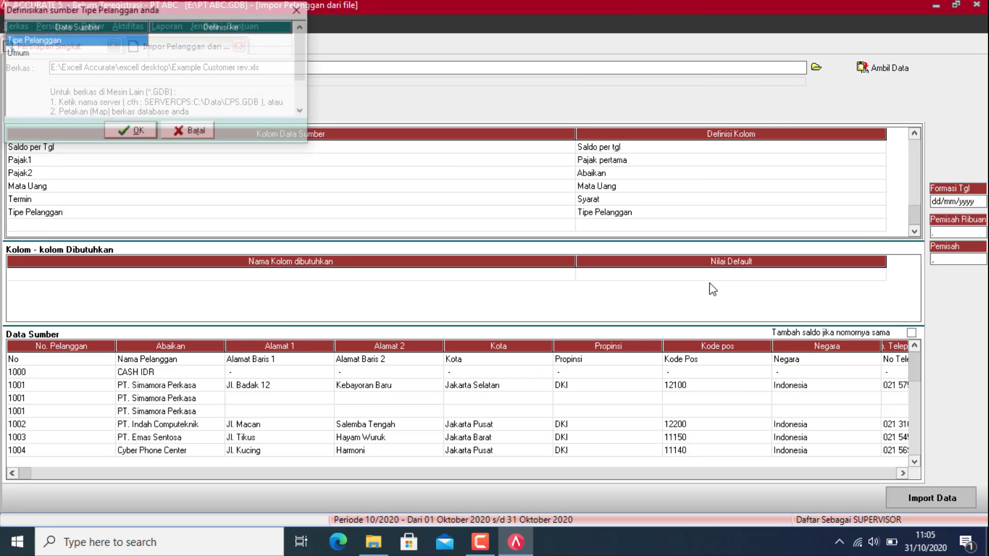
click(292, 40)
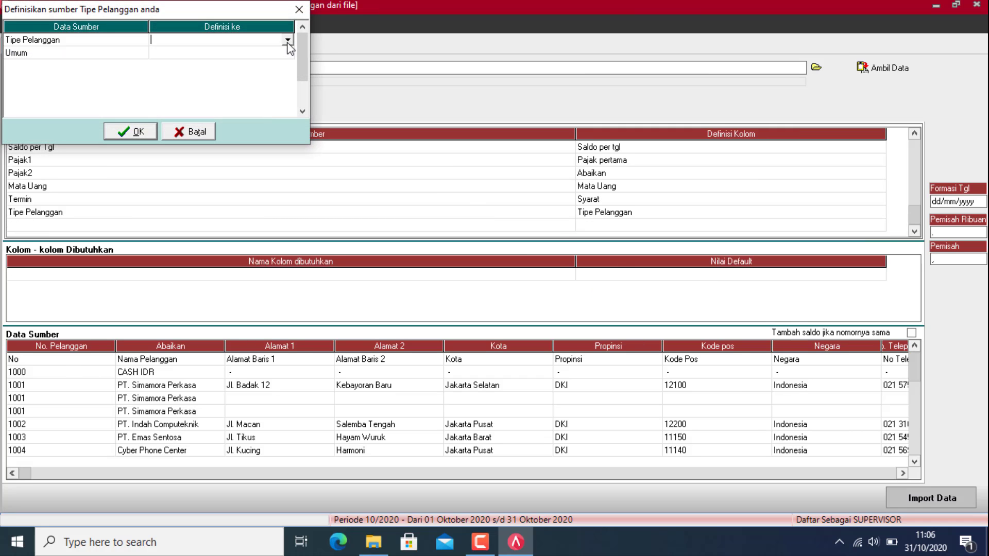
click(287, 40)
click(274, 51)
click(277, 54)
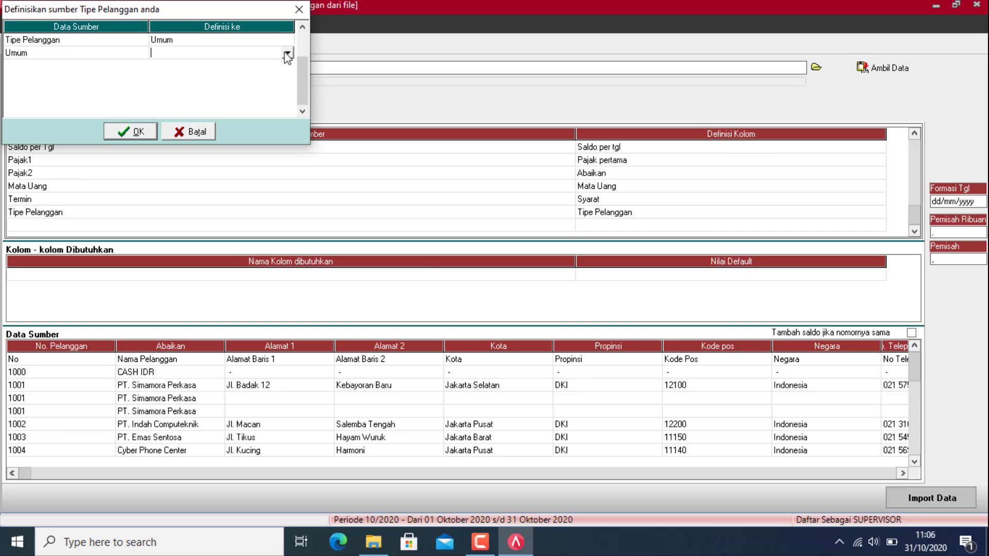
click(287, 52)
click(265, 65)
click(132, 131)
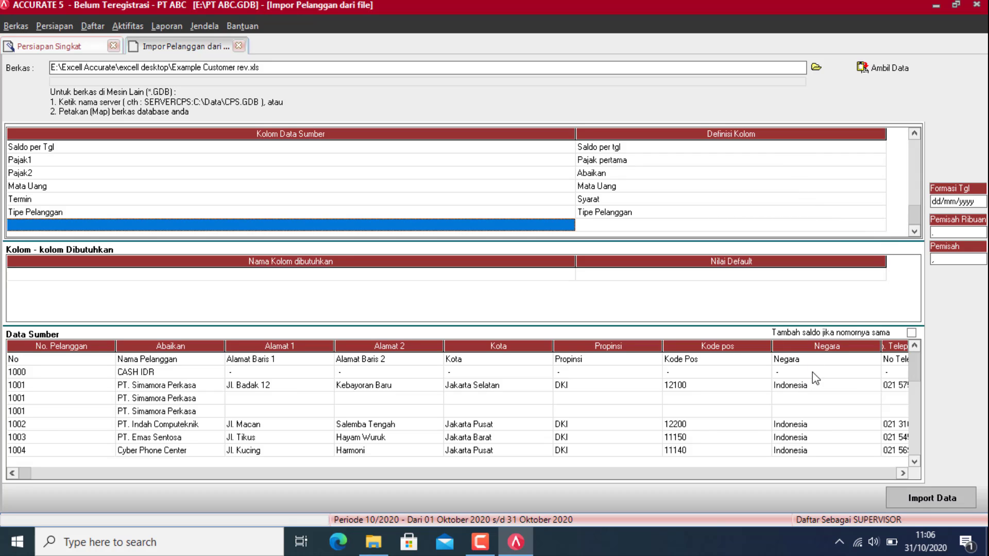
Step: Delete the No header row from the source data
right_click(60, 359)
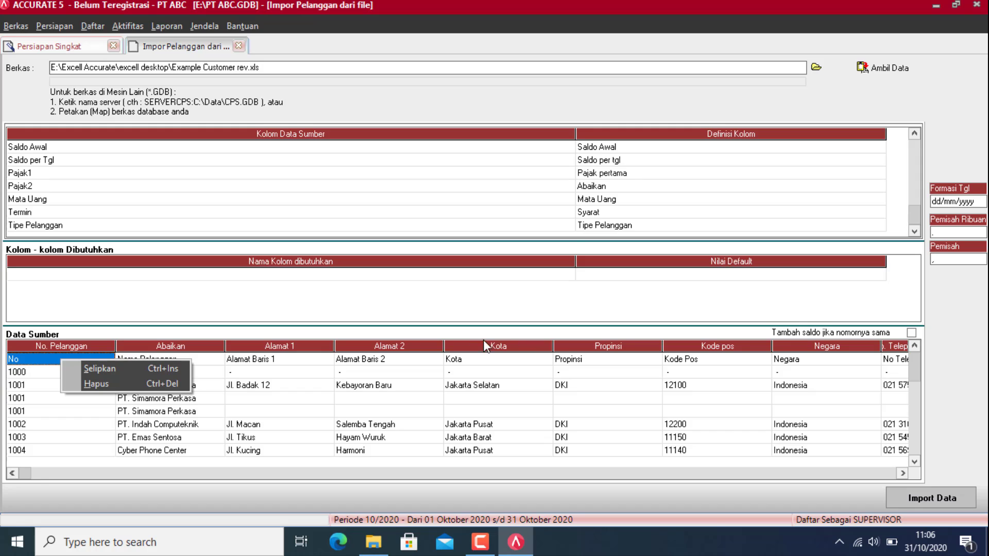
click(85, 385)
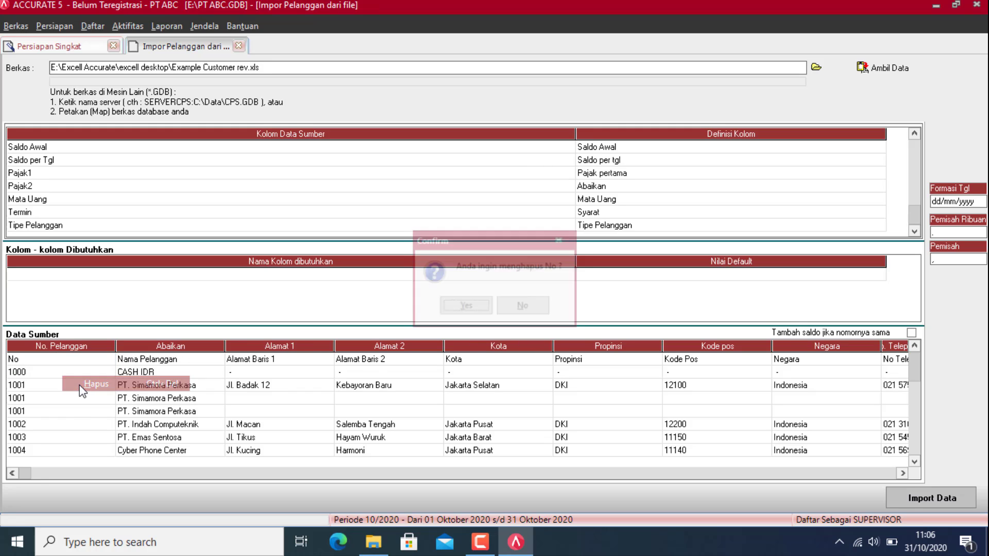
click(468, 308)
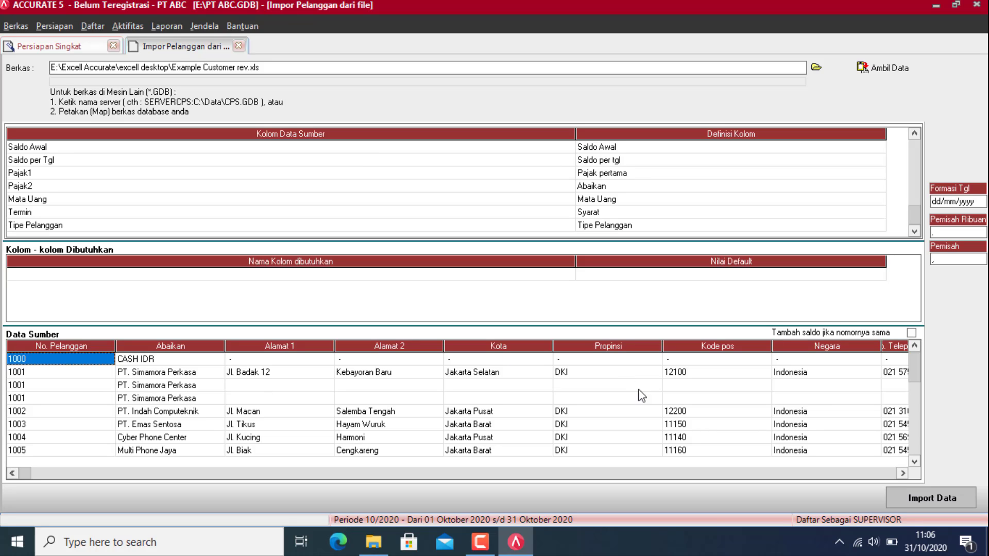
Step: Import the 20 customers with 'Tambah saldo jika nomornya sama' ticked and acknowledge the result
click(911, 333)
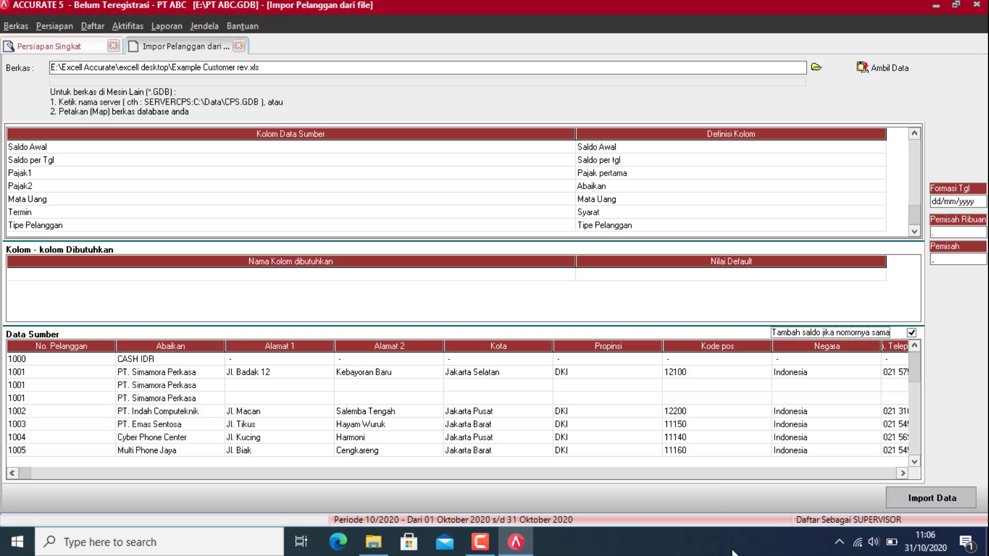
click(938, 499)
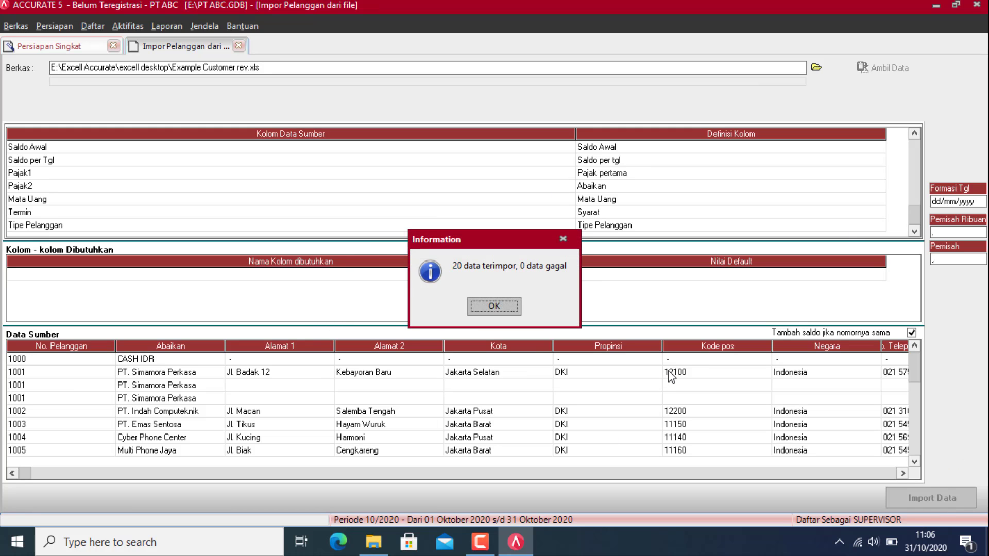
click(496, 307)
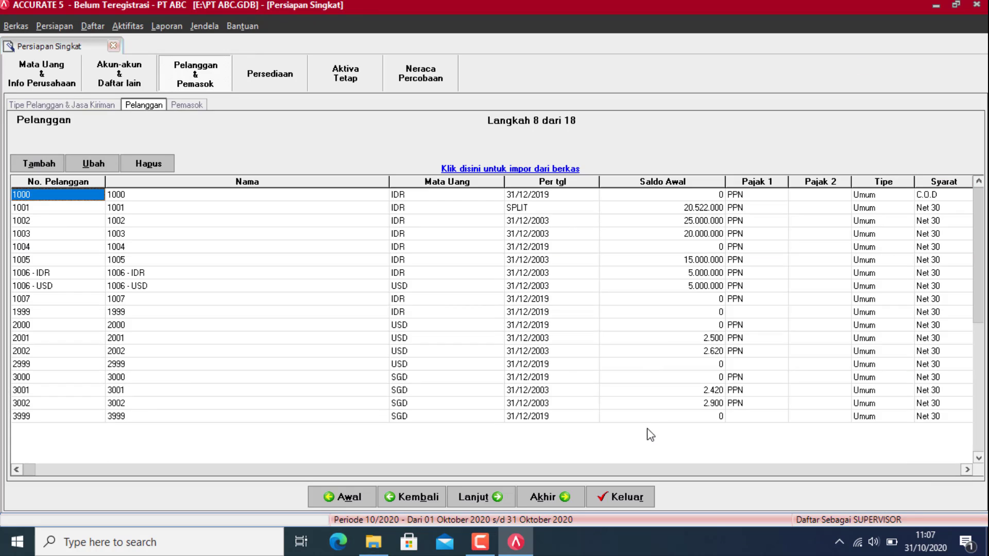
Step: Advance to step 9 Pemasok, open the supplier import form, and bring File Explorer forward
click(477, 506)
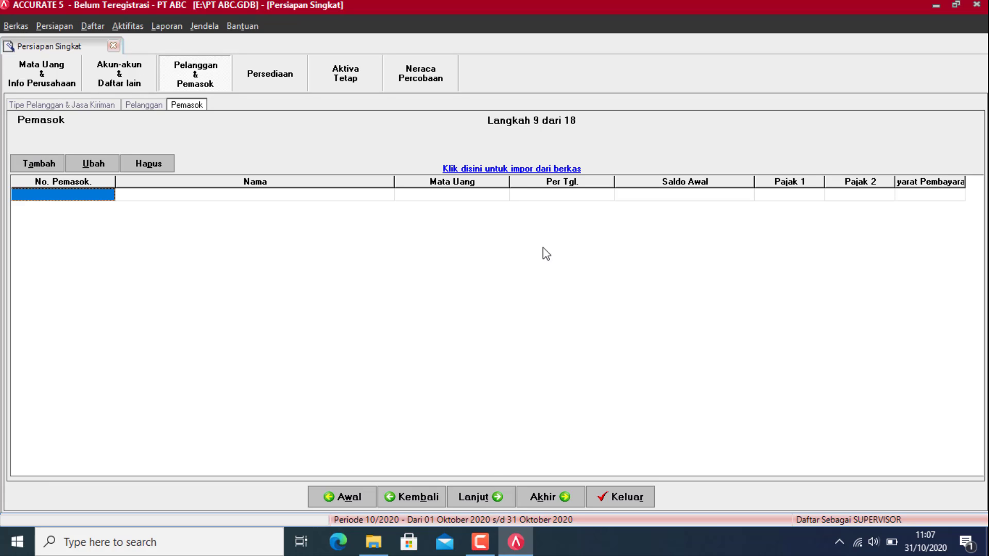
click(534, 169)
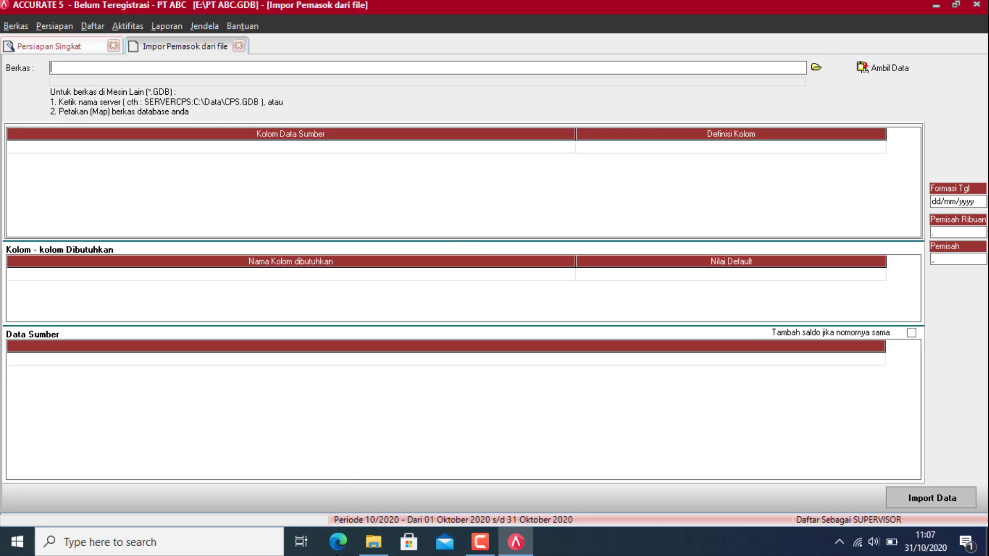
click(372, 549)
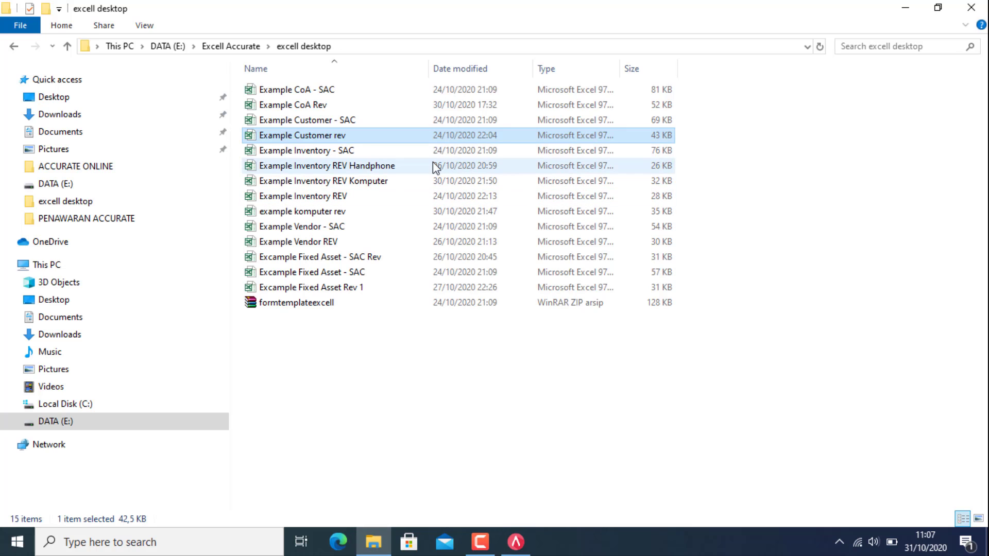
click(304, 231)
double_click(304, 232)
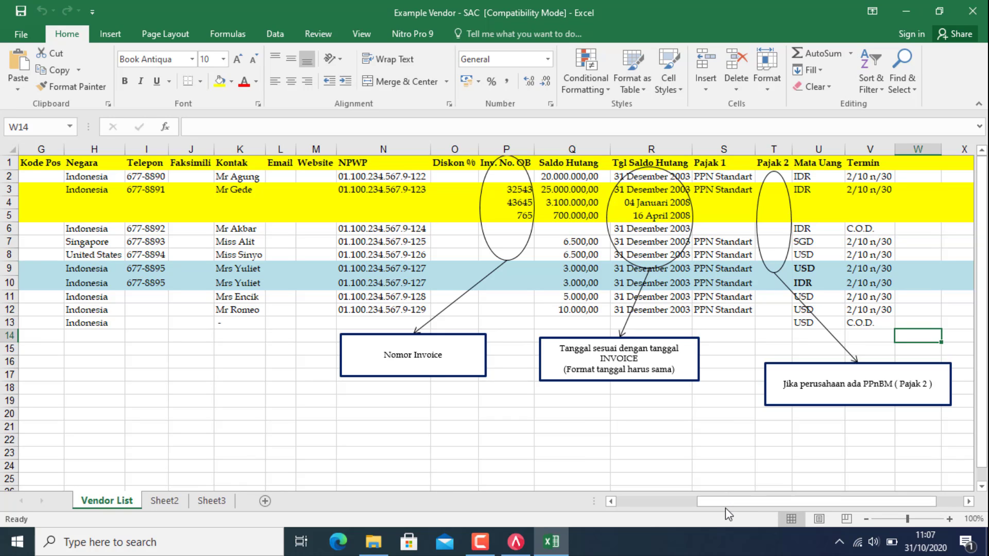
drag(726, 508, 624, 485)
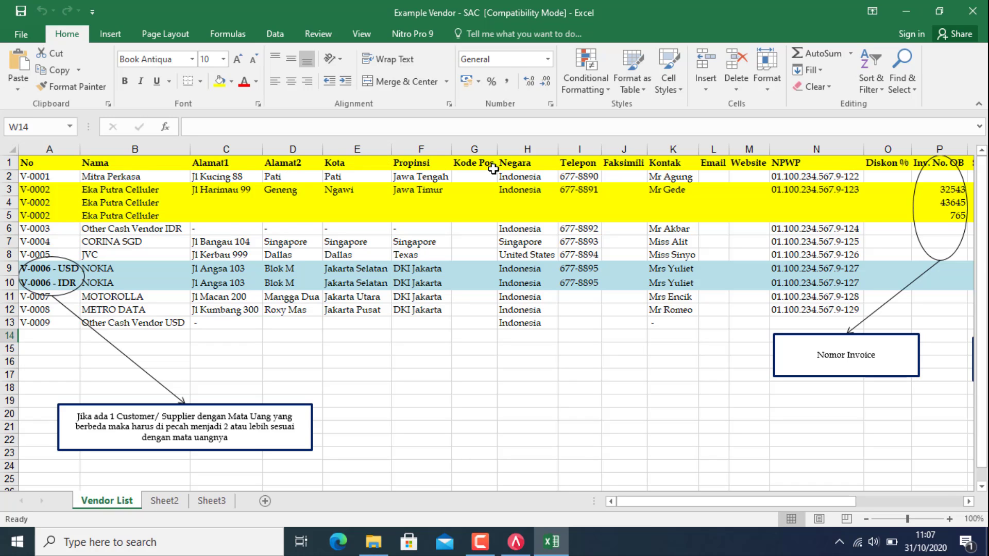
drag(684, 504, 803, 492)
mouse_move(651, 504)
mouse_down()
mouse_move(723, 512)
mouse_move(650, 504)
mouse_up()
drag(675, 503, 782, 509)
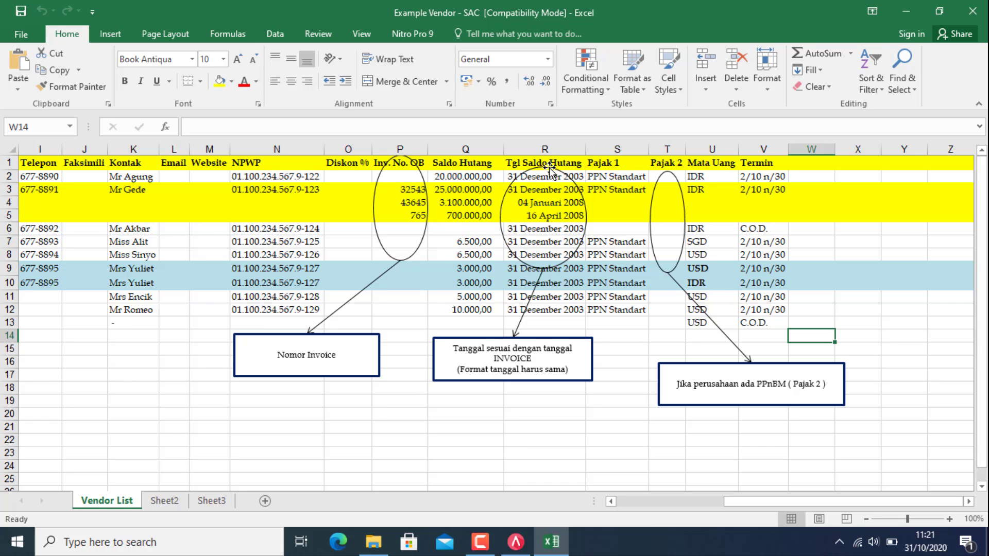
drag(811, 508, 592, 470)
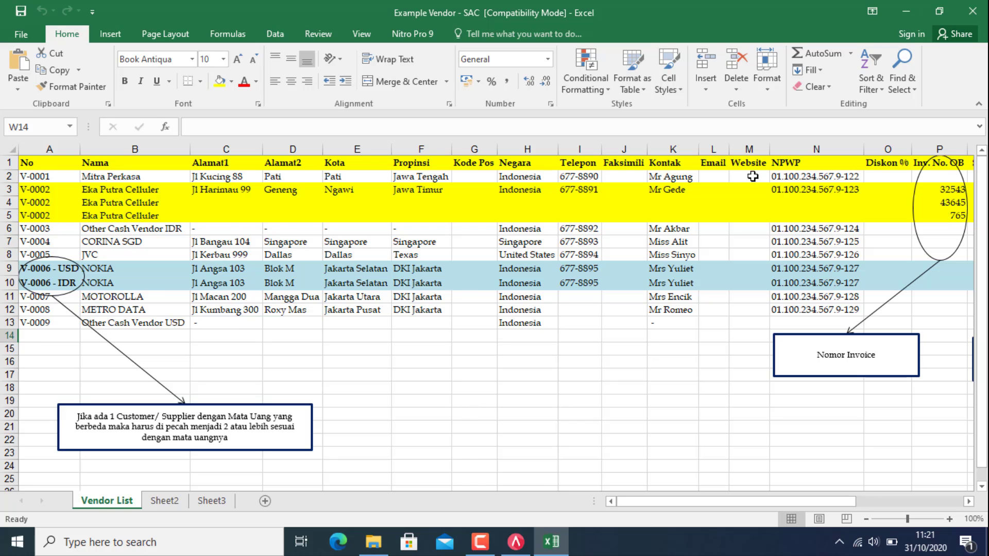
click(979, 22)
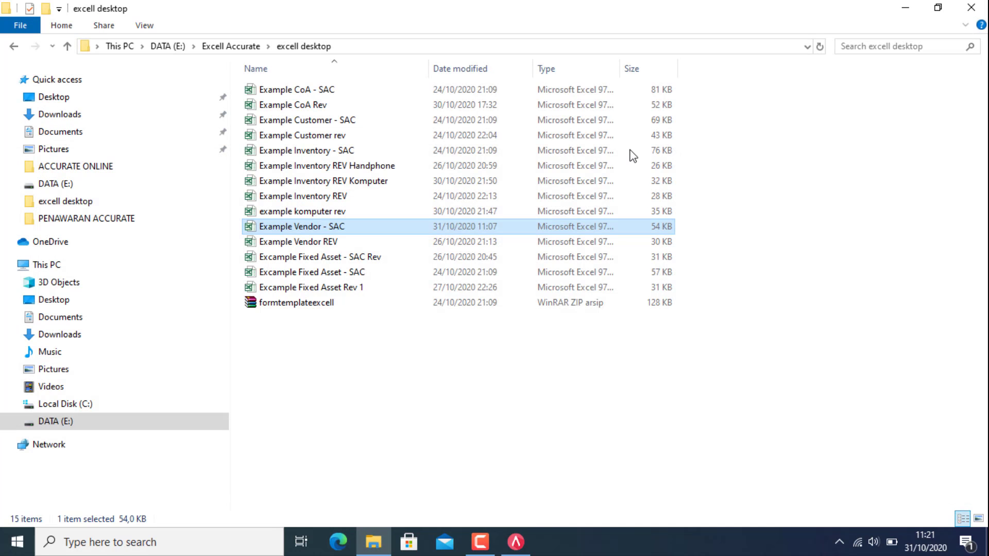
Step: Check the Example Vendor REV workbook in Excel, close it, and return to ACCURATE 5
double_click(320, 243)
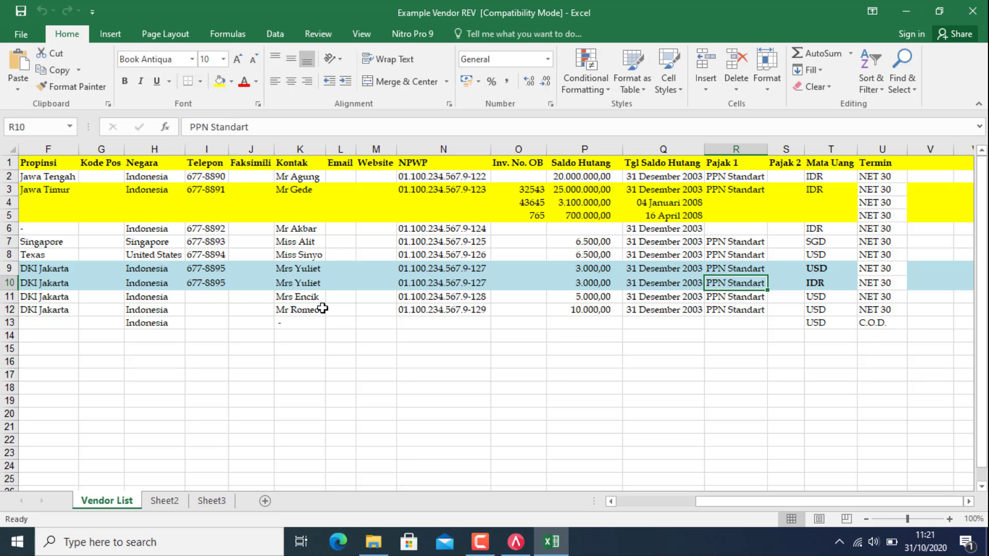
drag(727, 500, 647, 501)
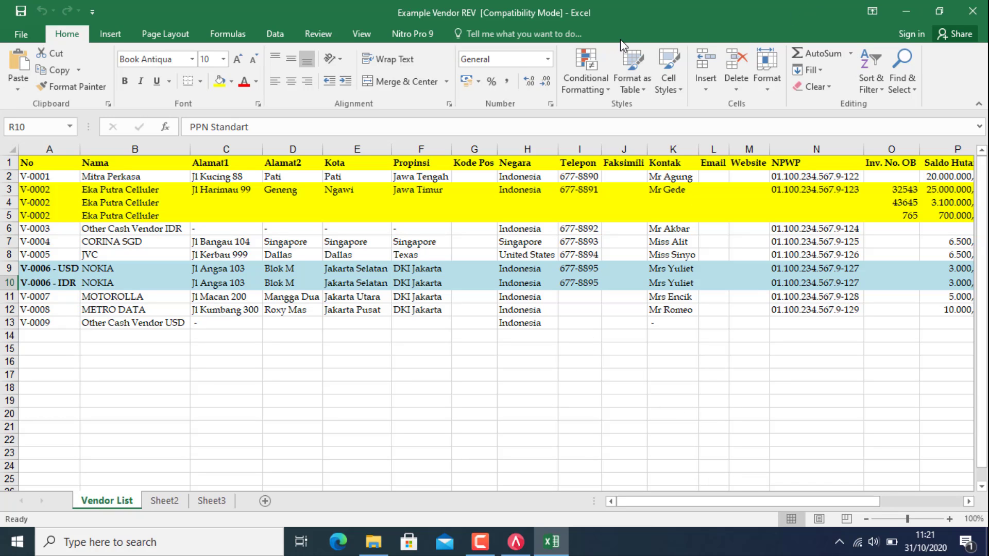
click(975, 15)
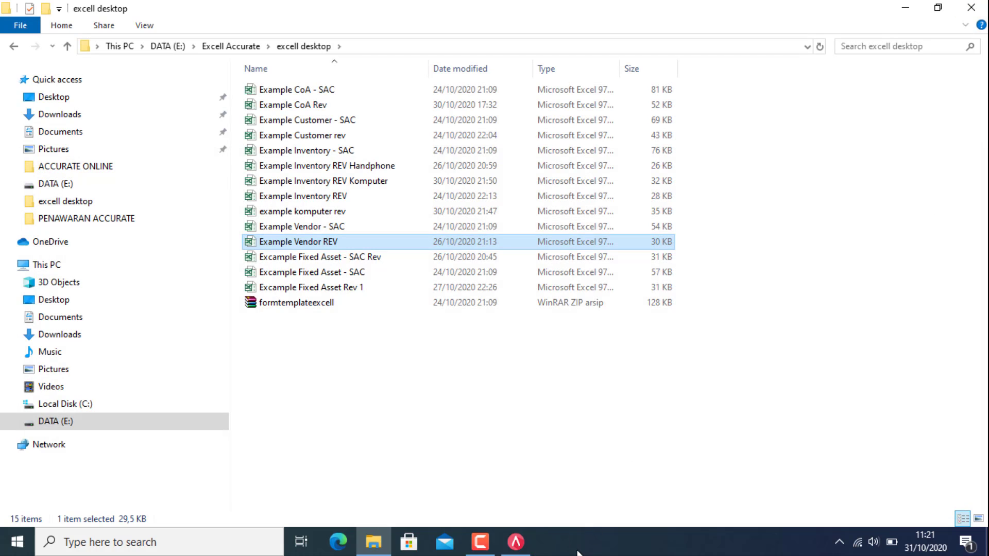
click(514, 549)
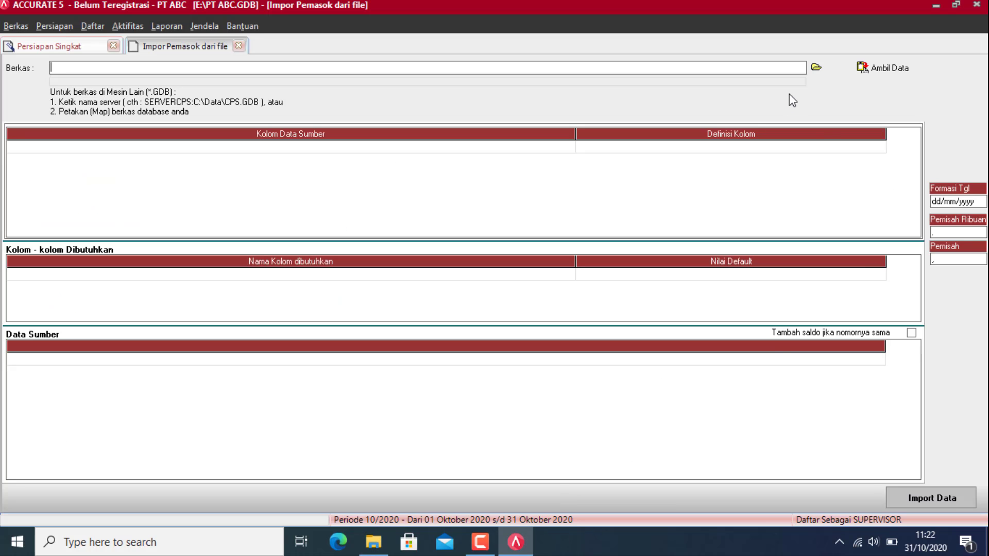
Step: Load Example Vendor REV.xls as an Excel (*.xls) source and fetch its data with Ambil Data
click(817, 68)
click(483, 372)
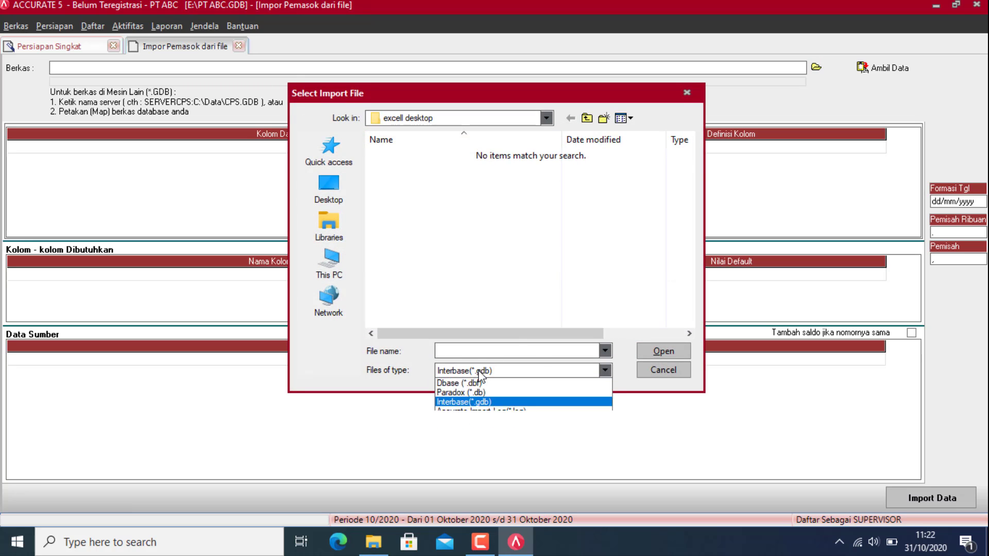
click(482, 394)
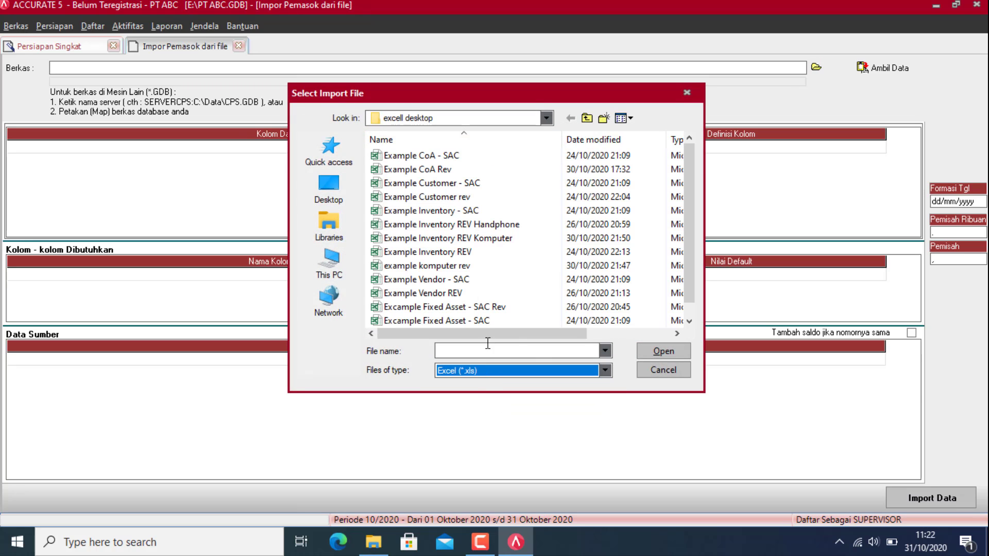
click(435, 295)
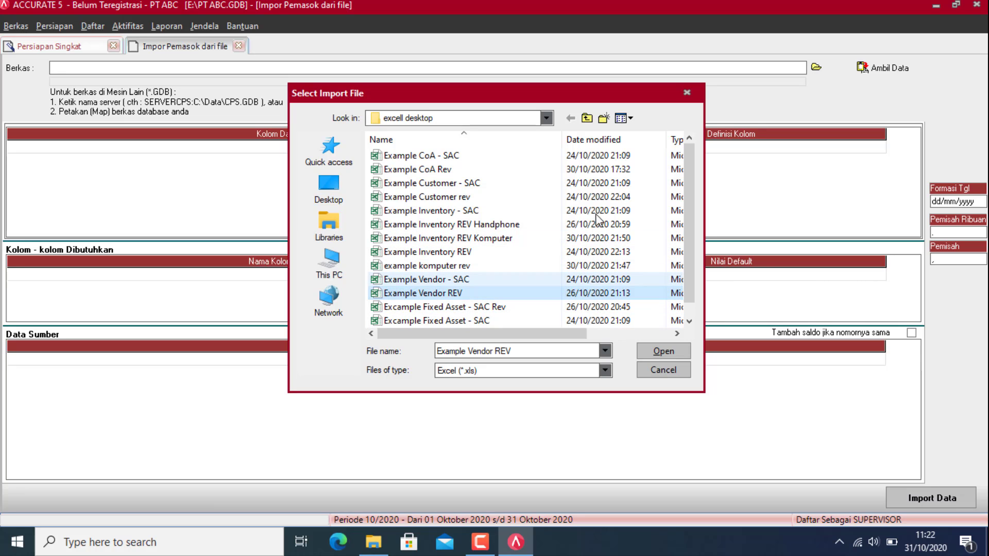
click(650, 355)
click(879, 68)
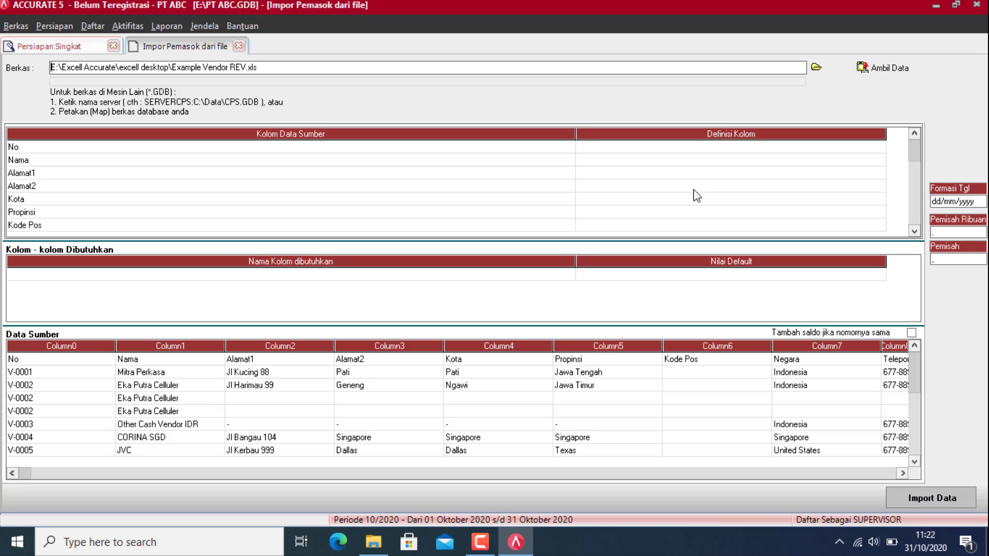
Step: Map No, Nama, Alamat1 and Alamat2 to No Pemasok, Nama Pemasok, Alamat 1 and Alamat 2
click(850, 158)
click(880, 147)
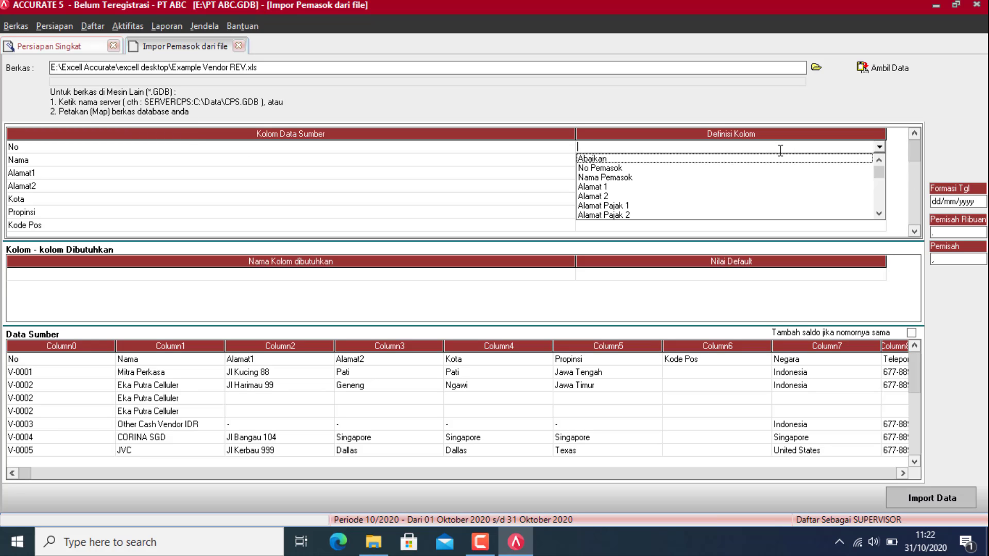
click(602, 168)
click(879, 160)
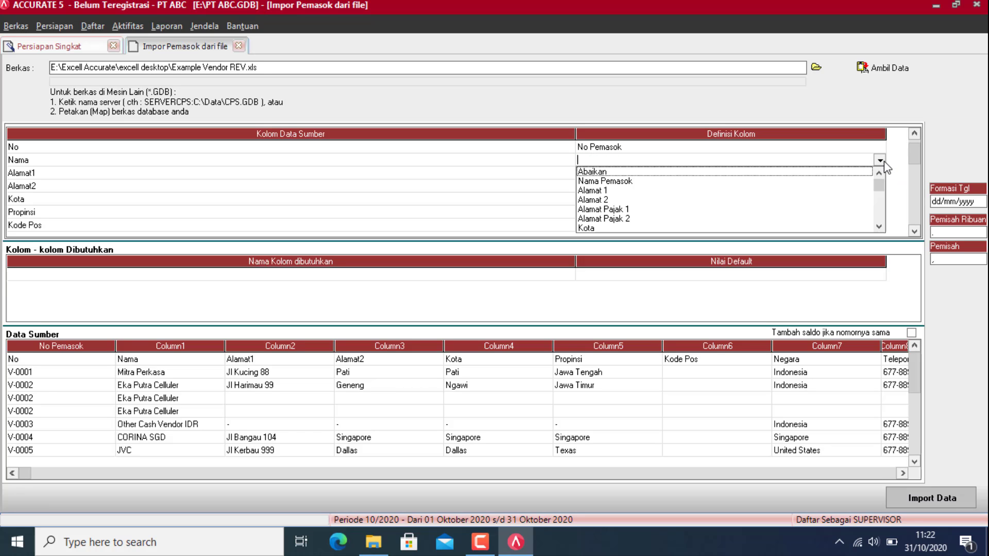
click(626, 181)
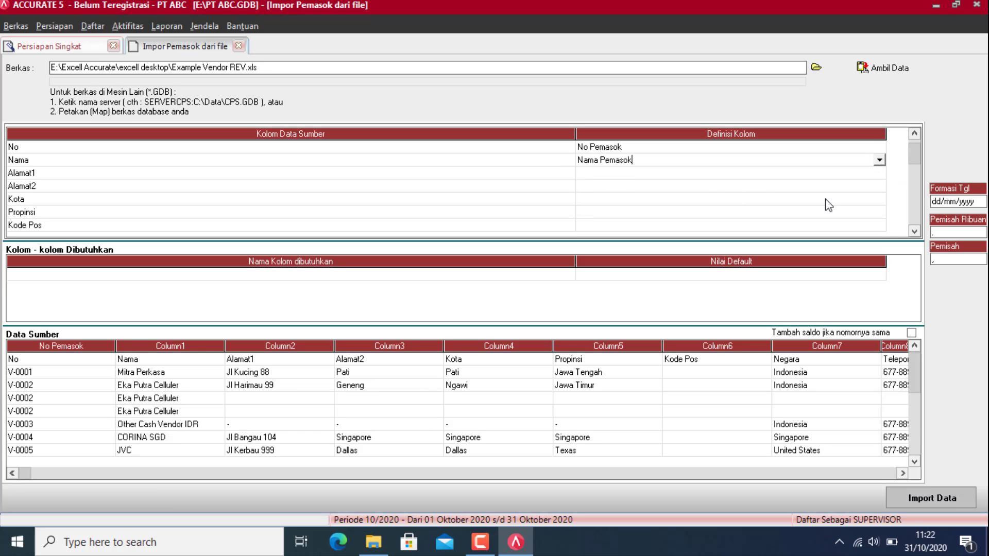
click(870, 172)
click(879, 174)
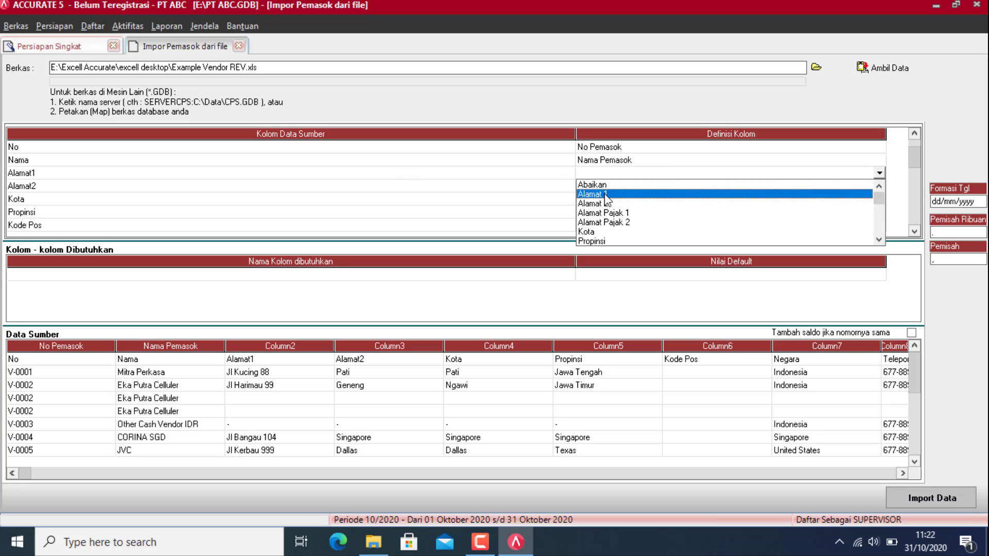
click(875, 190)
click(876, 186)
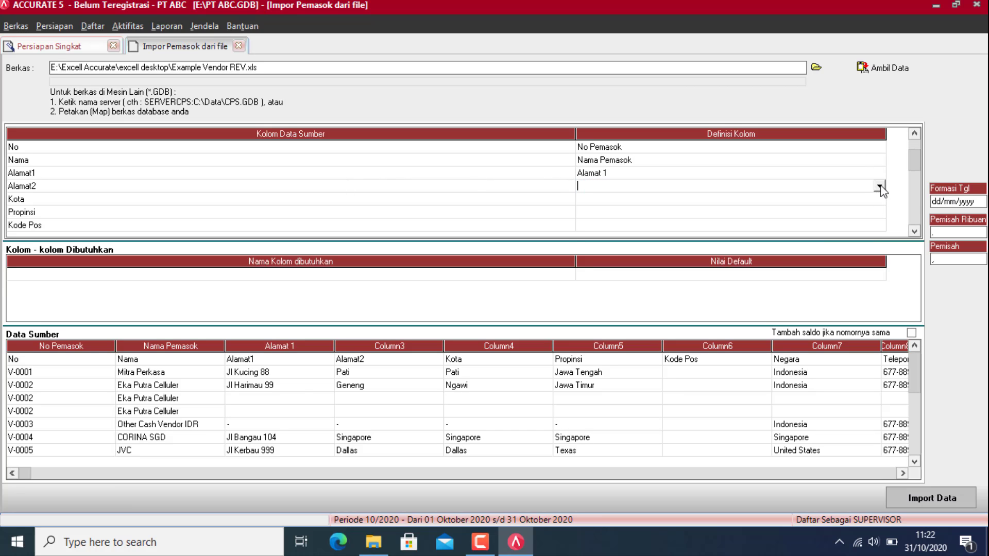
click(880, 186)
click(592, 207)
Step: Map Kota, Propinsi, Kode Pos and Negara to the Kota, Propinsi, Kode pos and Negara fields
click(858, 200)
click(879, 199)
click(597, 239)
click(876, 212)
click(880, 212)
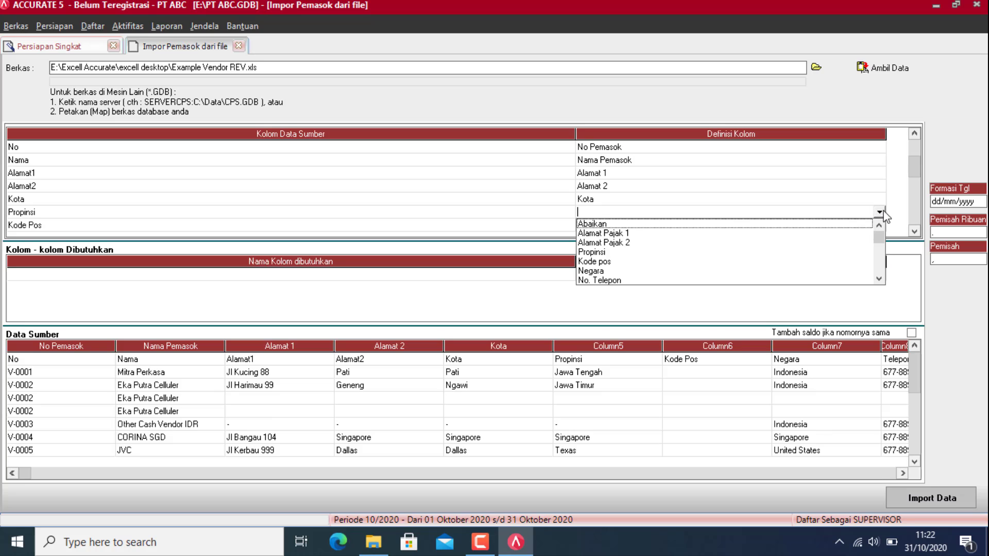
click(615, 252)
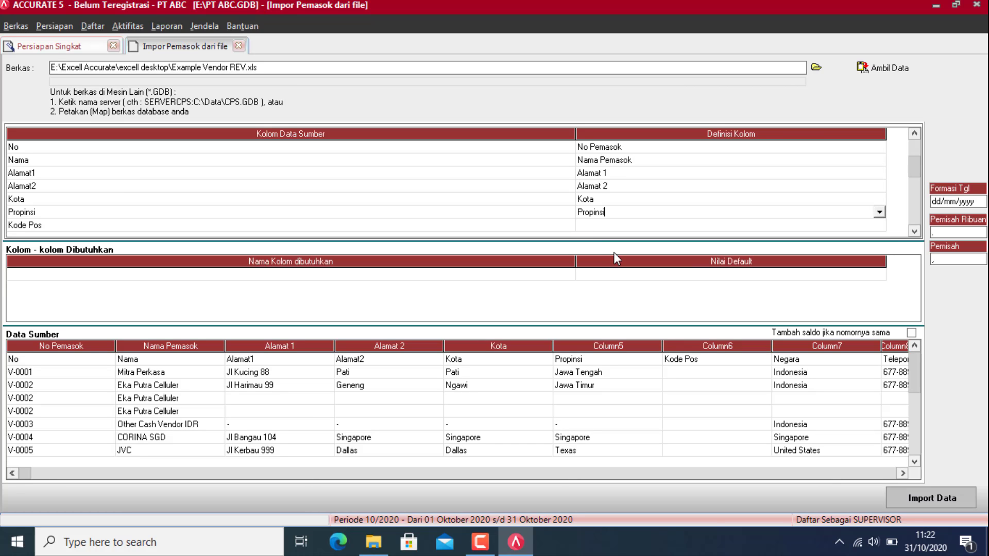
click(880, 225)
click(880, 225)
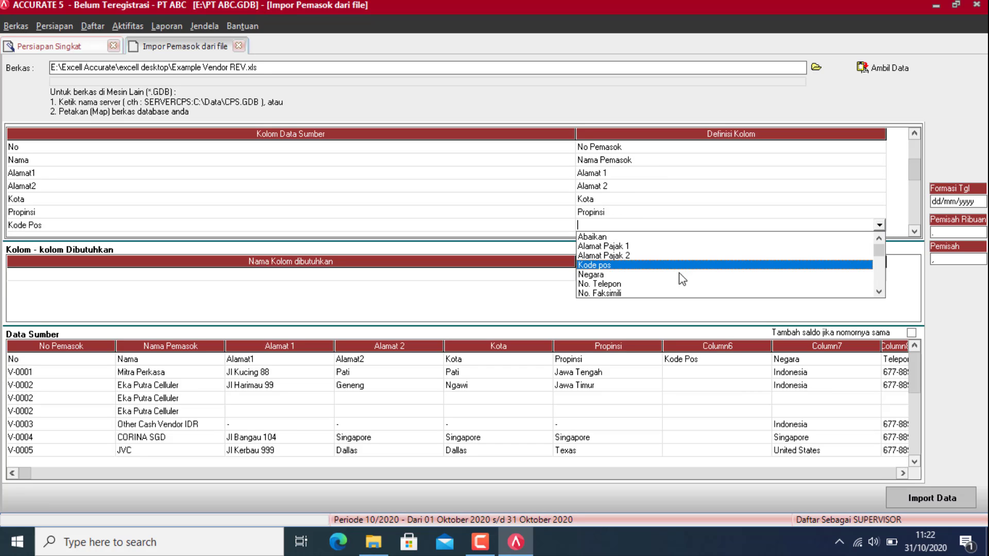
click(611, 265)
click(916, 232)
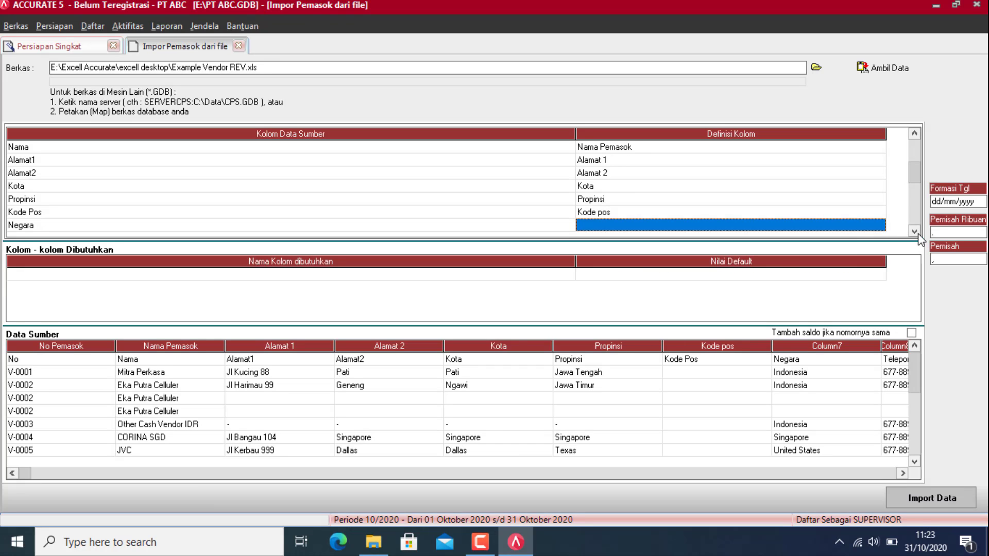
click(880, 225)
click(878, 226)
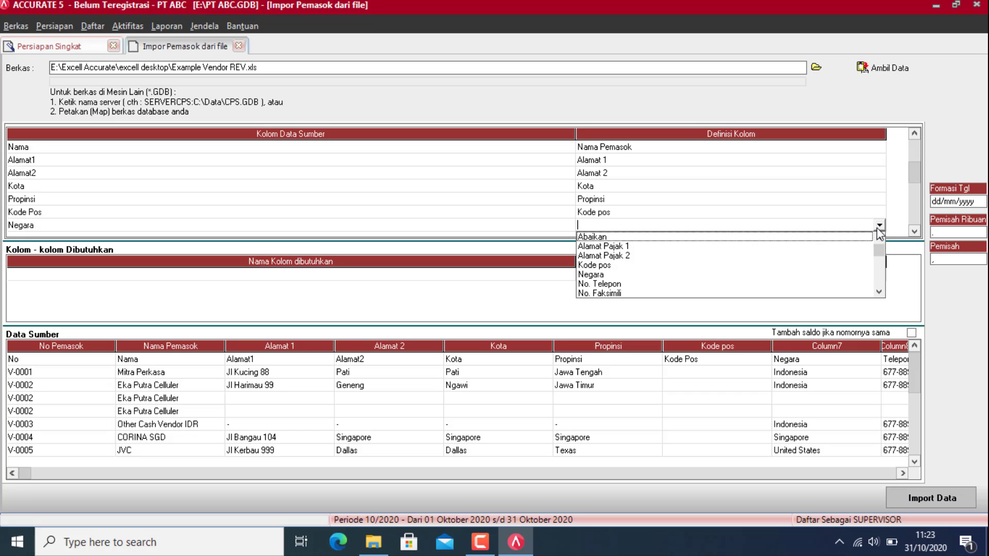
click(643, 278)
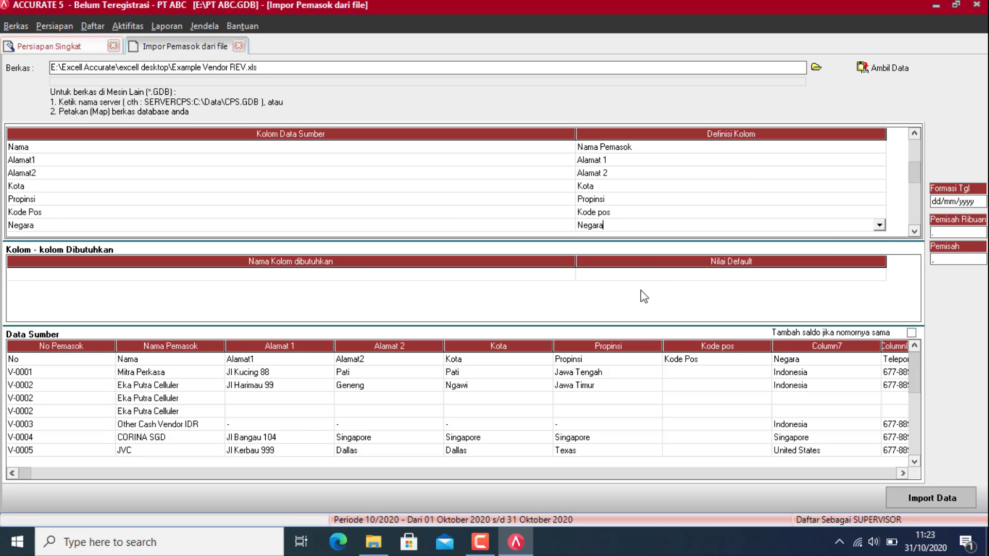
Step: Map Telepon to No. Telepon and Faksimili to No. Faksimili, then pick Kontak's field
click(915, 231)
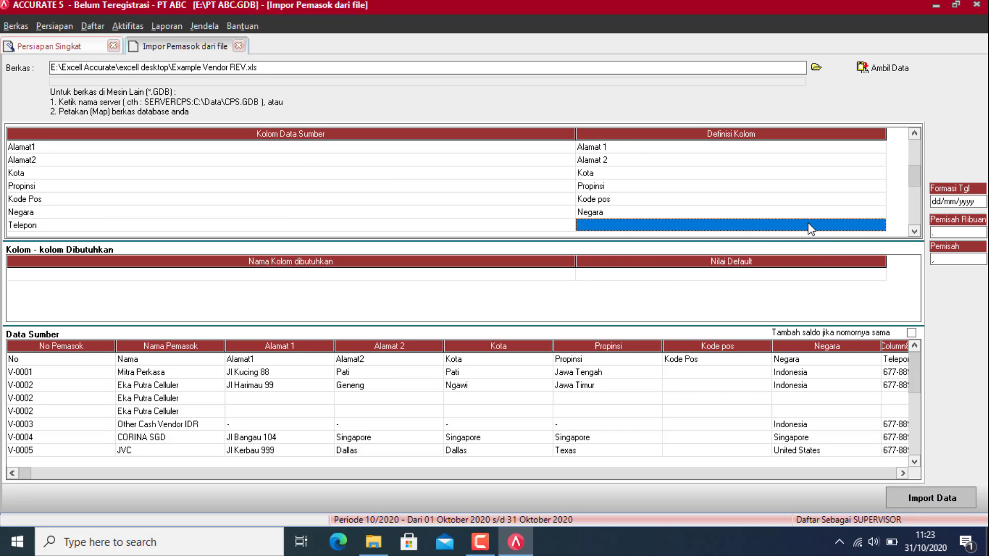
click(828, 230)
click(880, 225)
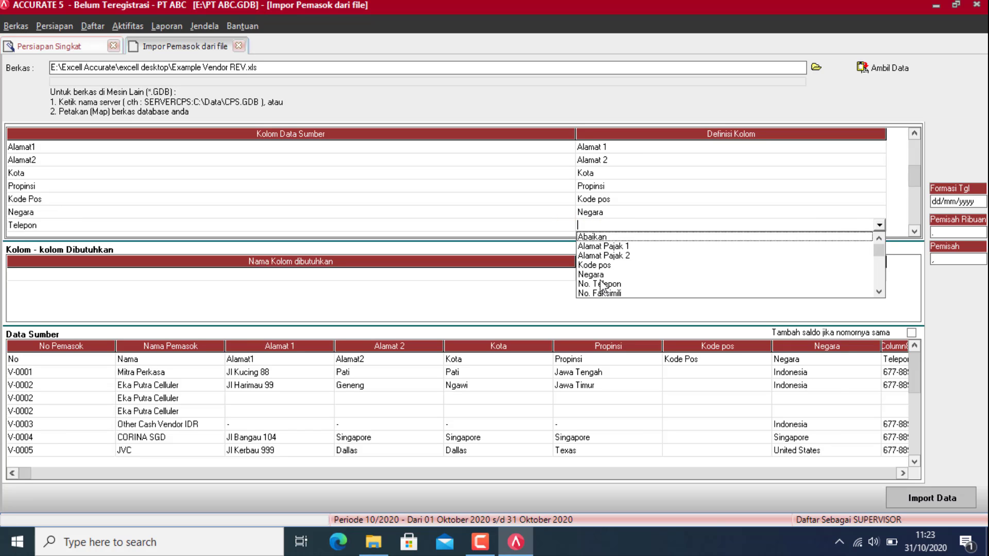
click(607, 285)
click(915, 232)
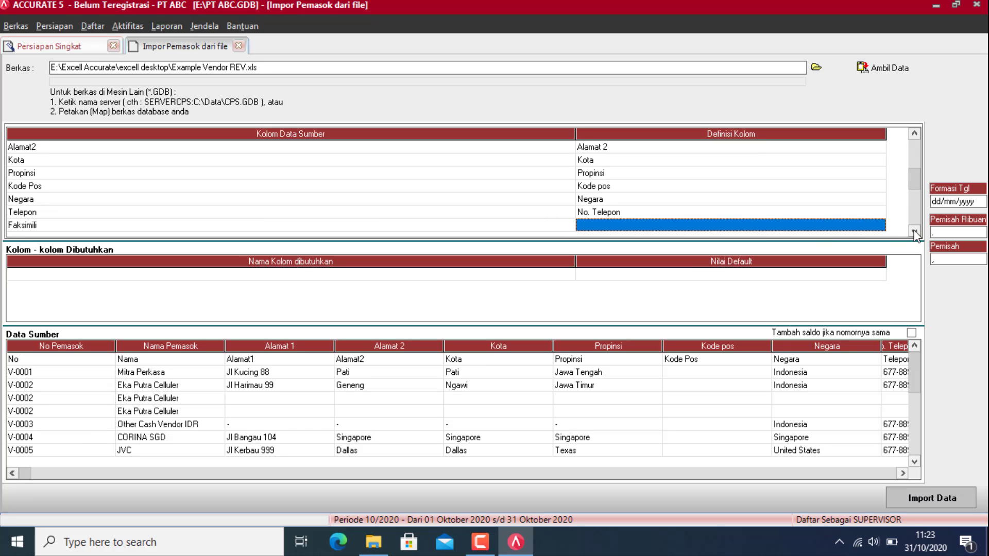
click(853, 230)
click(878, 225)
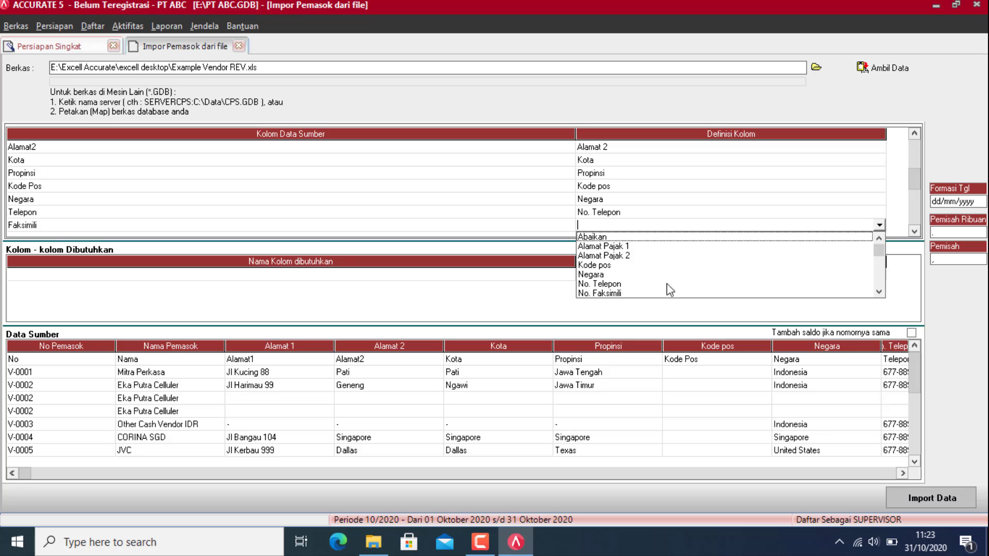
click(612, 291)
click(914, 232)
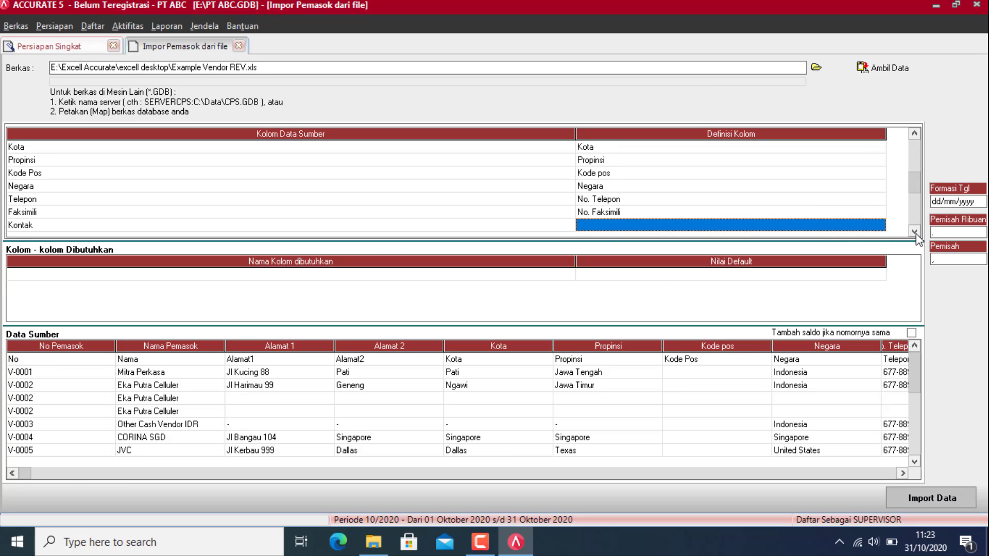
click(801, 225)
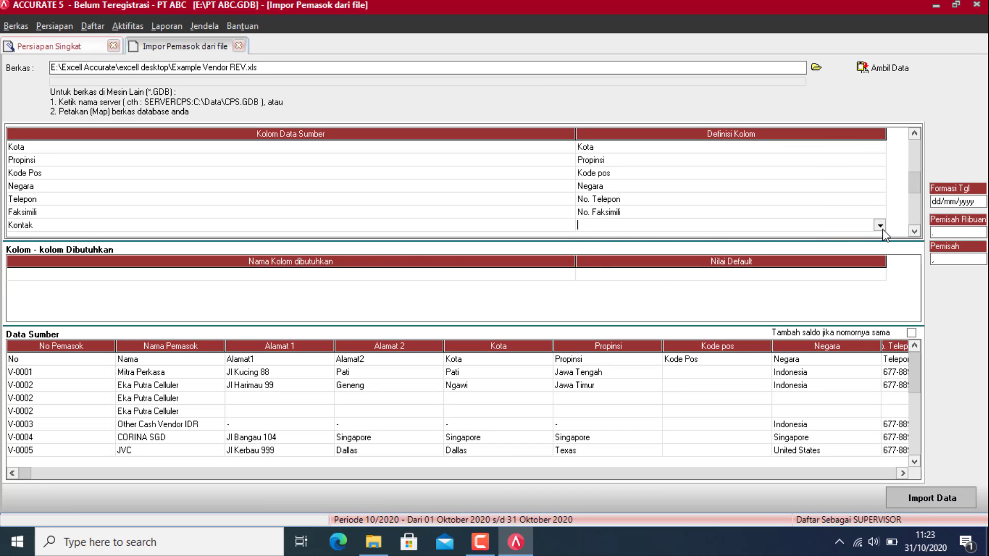
click(880, 226)
key(Down)
key(Down)
key(Down)
Step: Map Kontak to Nama kontak, Email to Email, and Website to Halaman WEB
key(Return)
key(Down)
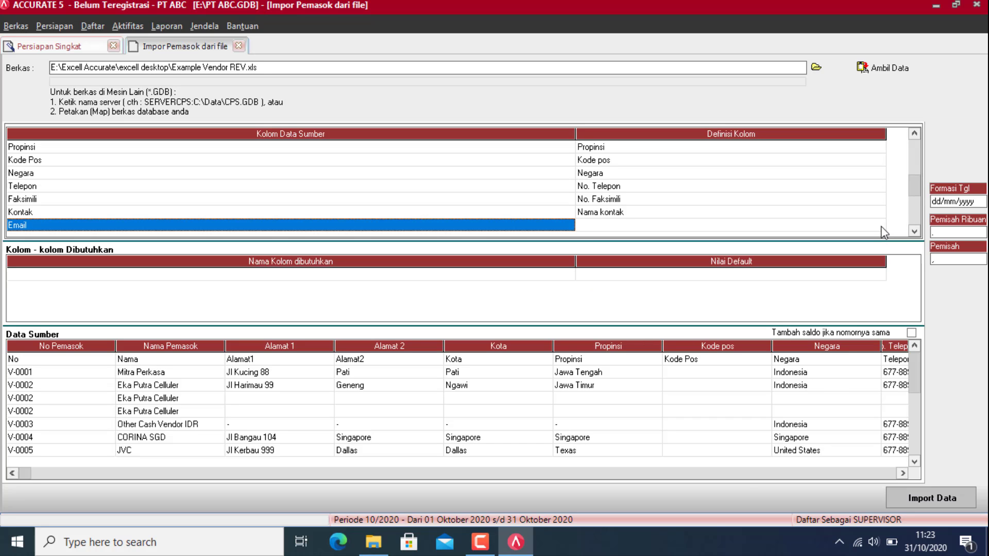
click(872, 224)
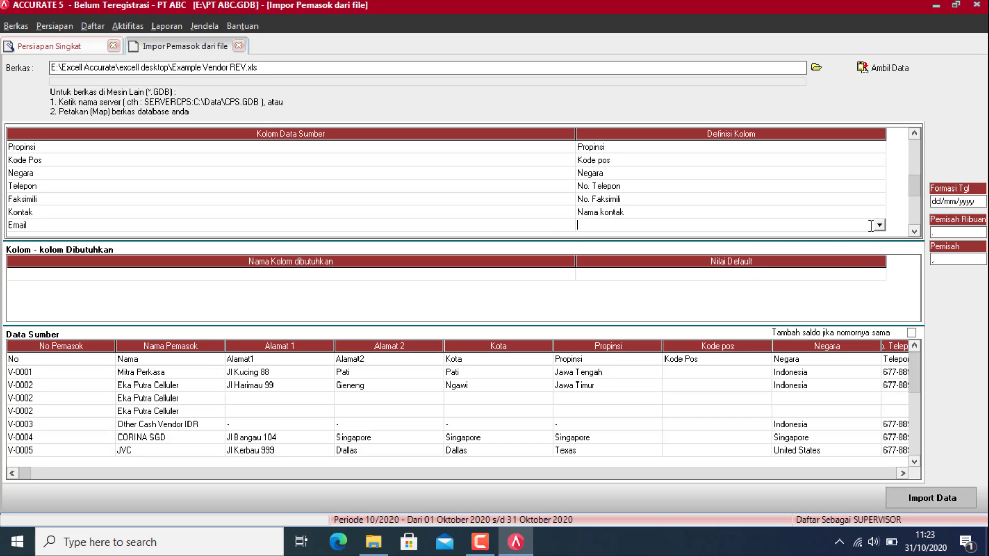
click(879, 226)
click(592, 269)
click(915, 232)
click(879, 226)
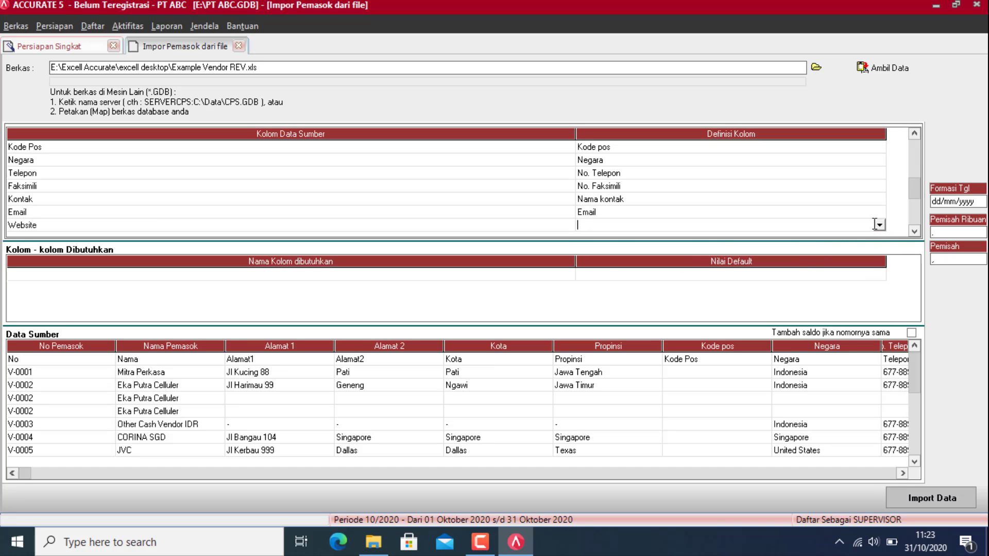
click(879, 225)
click(600, 275)
Step: Map NPWP to Nomor Pajak and Inv. No. OB to No. Faktur Saldo Awal
click(915, 231)
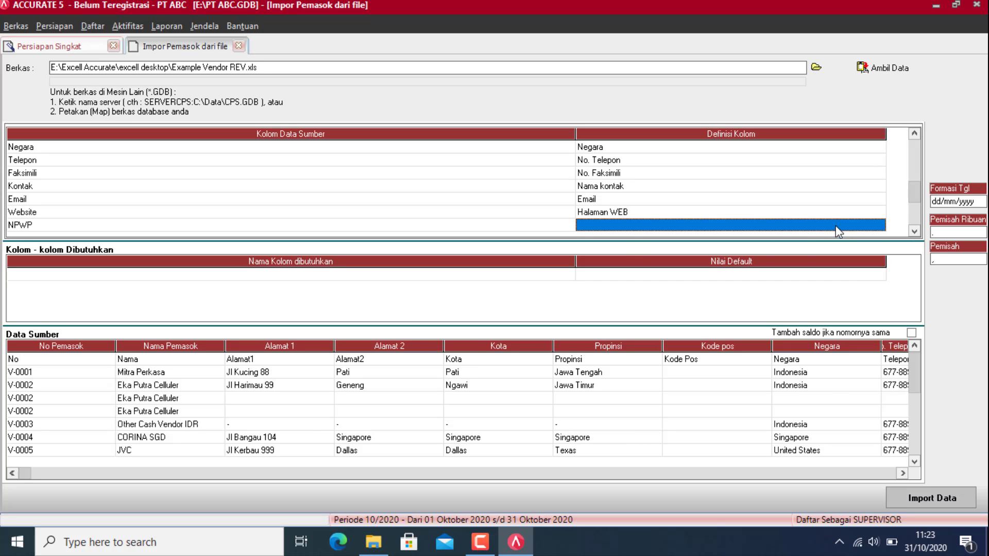
click(879, 225)
click(879, 225)
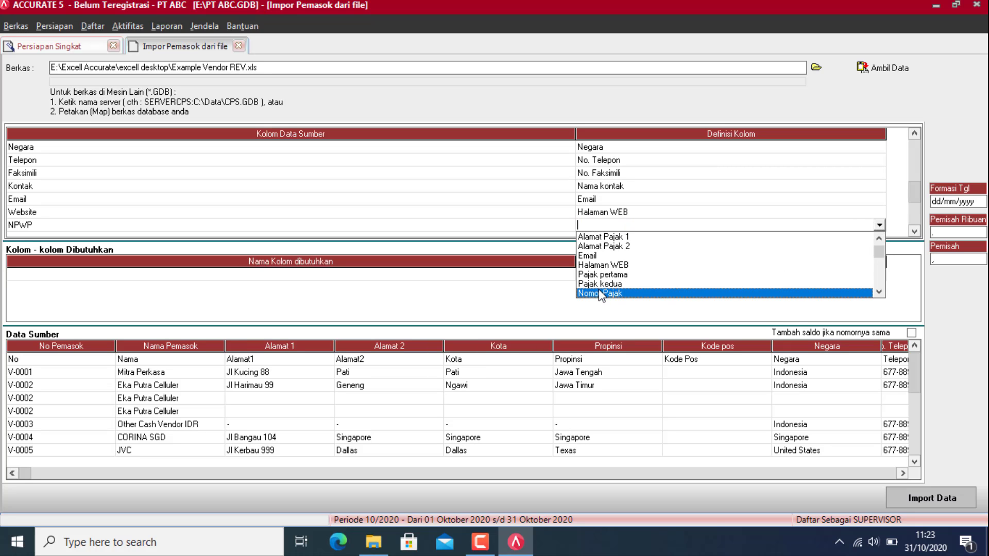
click(600, 294)
click(915, 232)
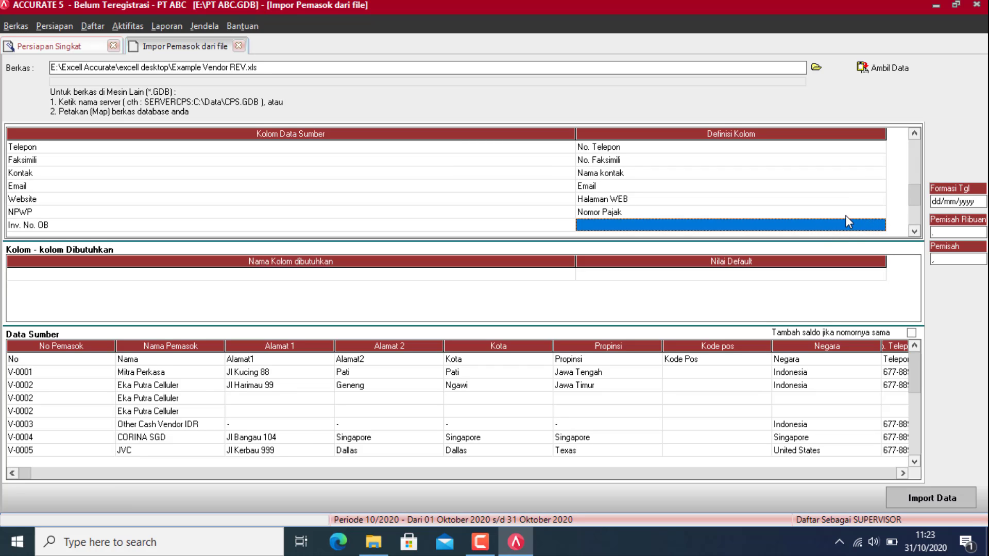
click(851, 224)
click(881, 225)
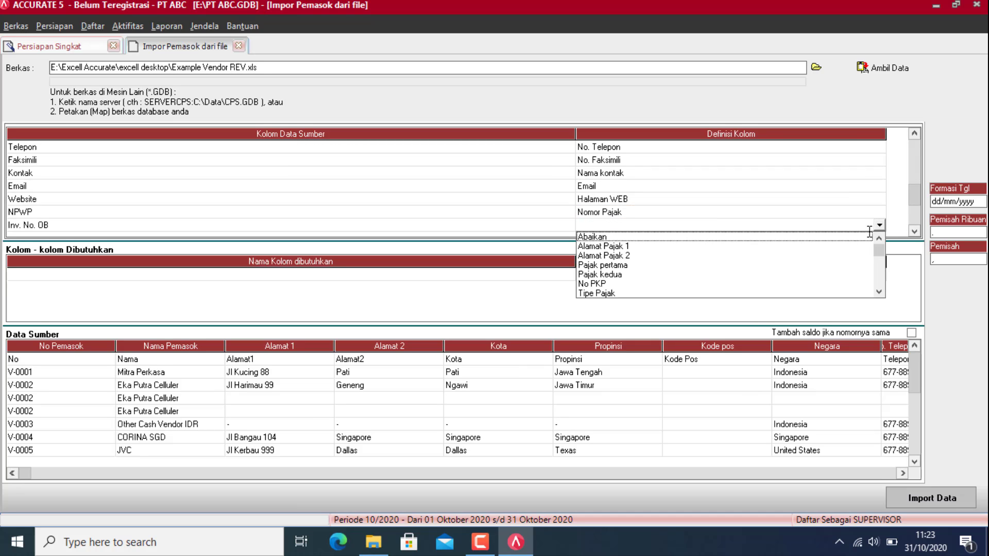
click(880, 292)
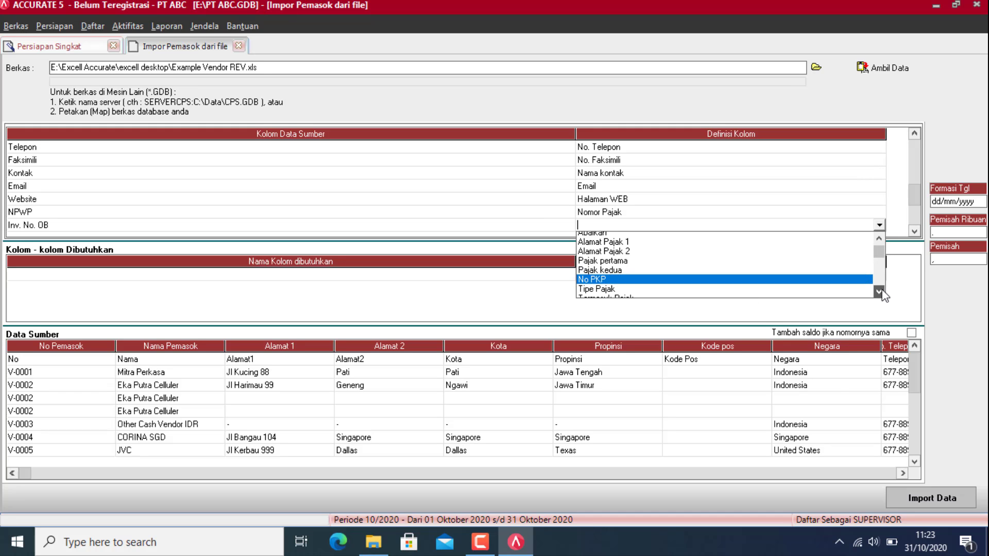
click(880, 292)
click(880, 293)
click(880, 293)
click(880, 292)
click(880, 292)
click(880, 292)
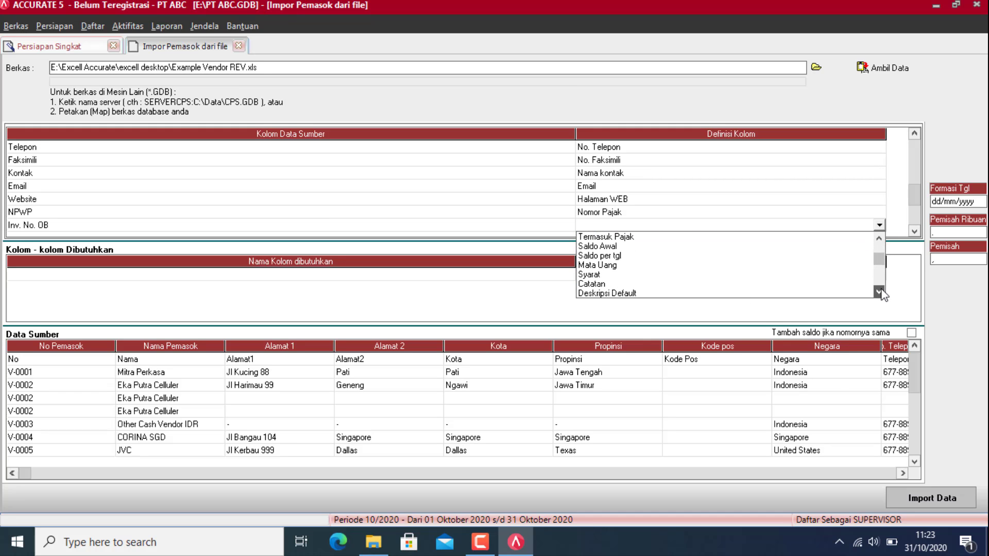
click(880, 292)
click(659, 293)
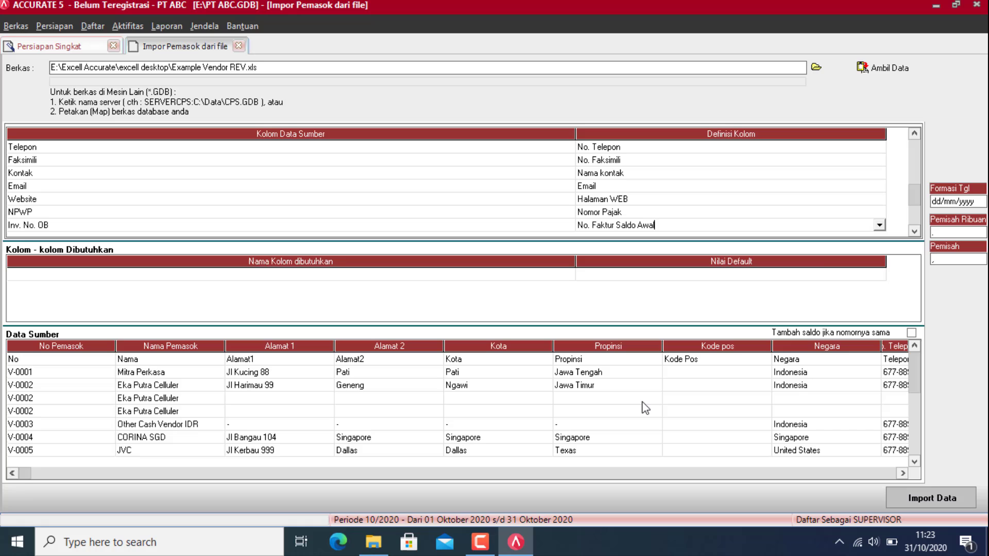
Step: Map Saldo Hutang to Saldo Awal, Tgl Saldo Hutang to Saldo per tgl, Pajak 1 to Pajak pertama
click(915, 231)
click(874, 228)
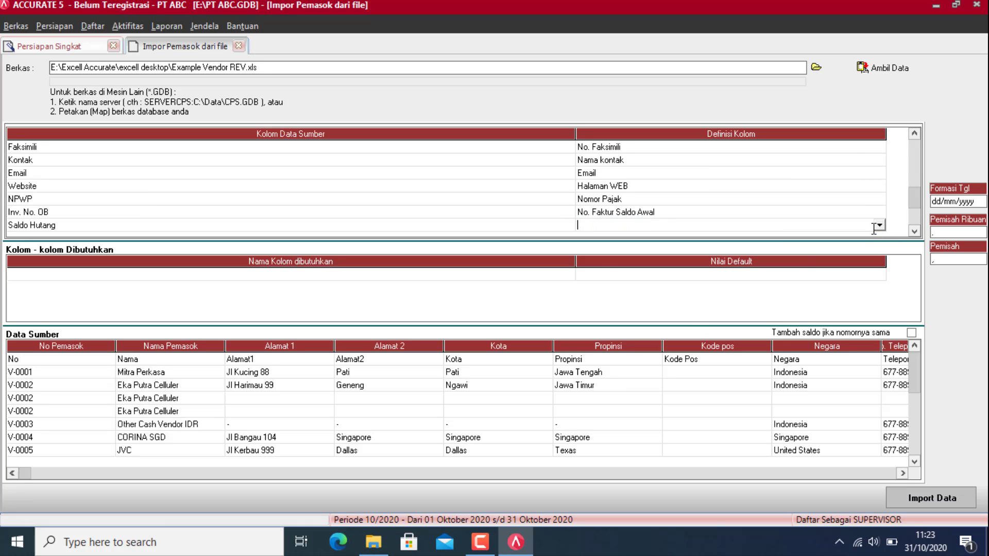
click(879, 225)
scroll(845, 251, down, 2)
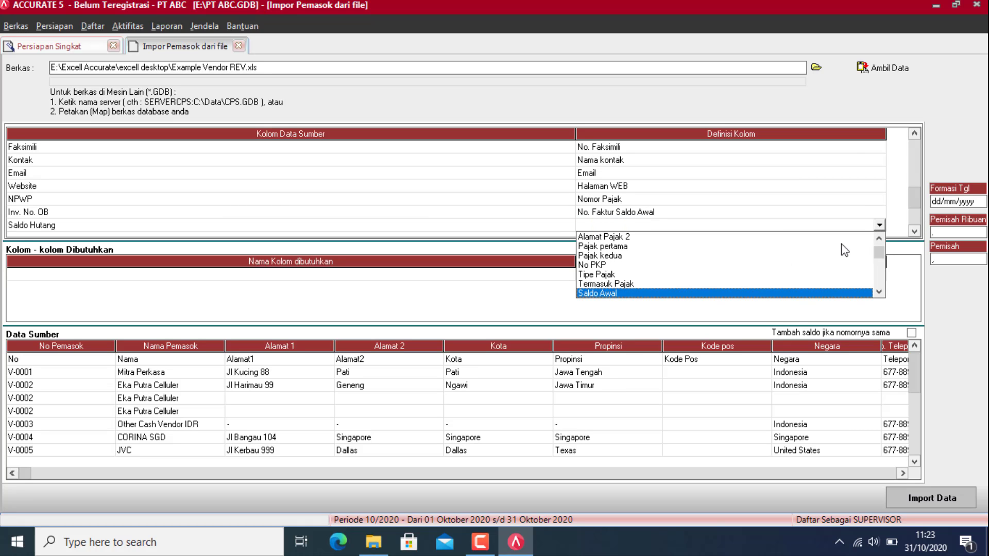
click(647, 293)
click(915, 231)
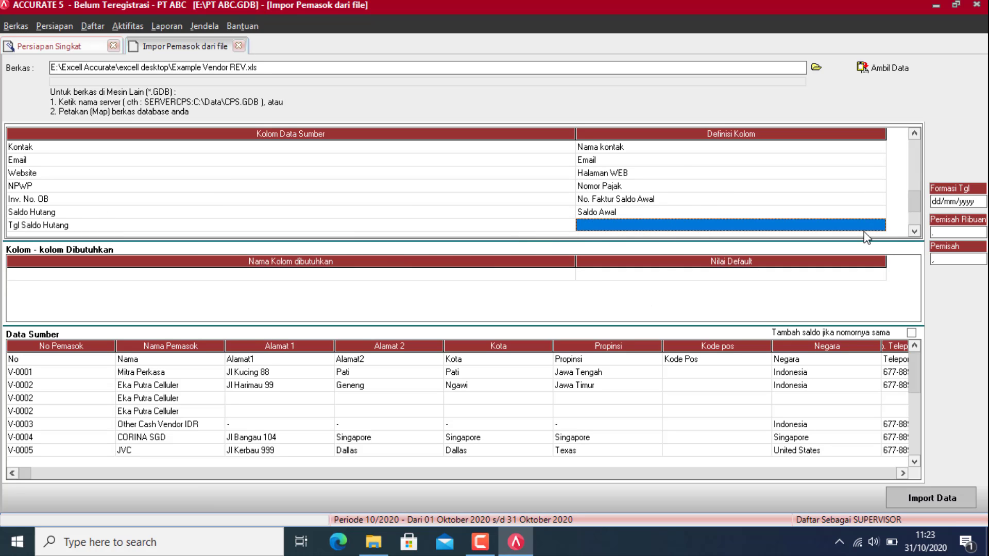
click(866, 228)
click(878, 225)
scroll(689, 280, down, 2)
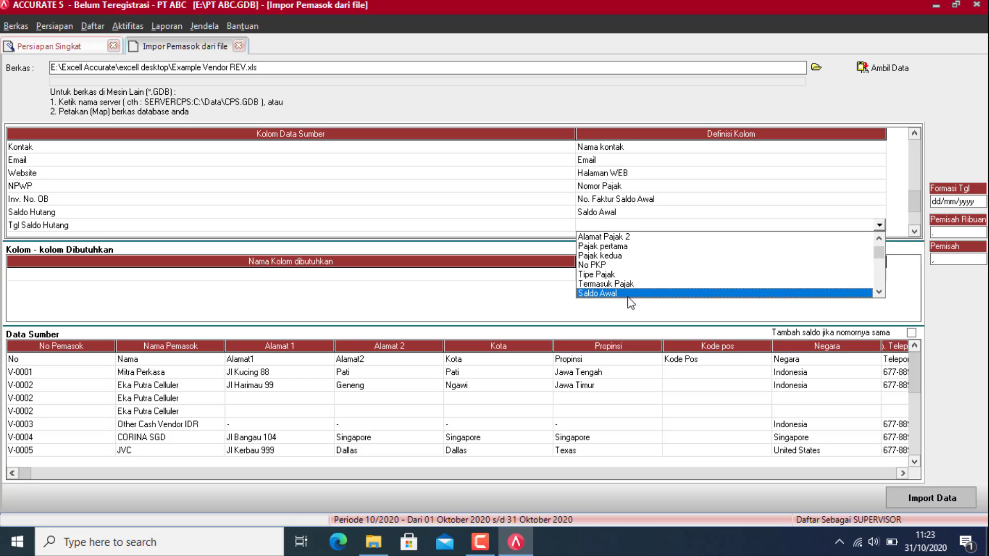
scroll(648, 301, down, 1)
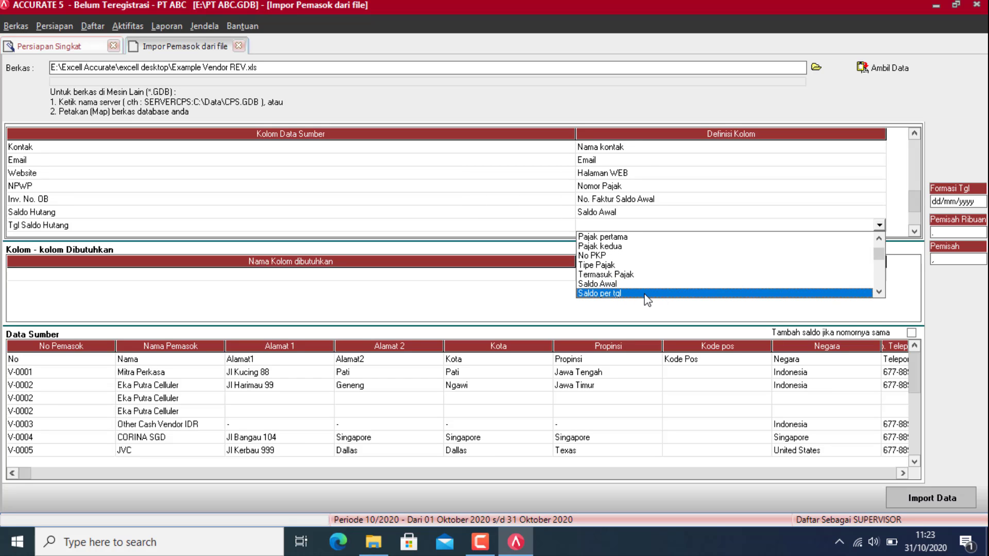
click(647, 295)
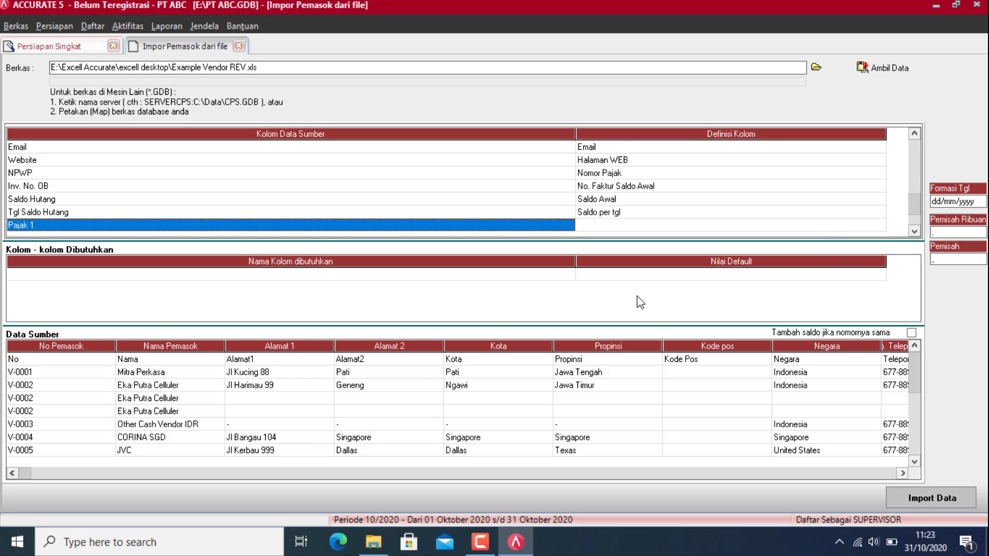
click(856, 227)
click(881, 226)
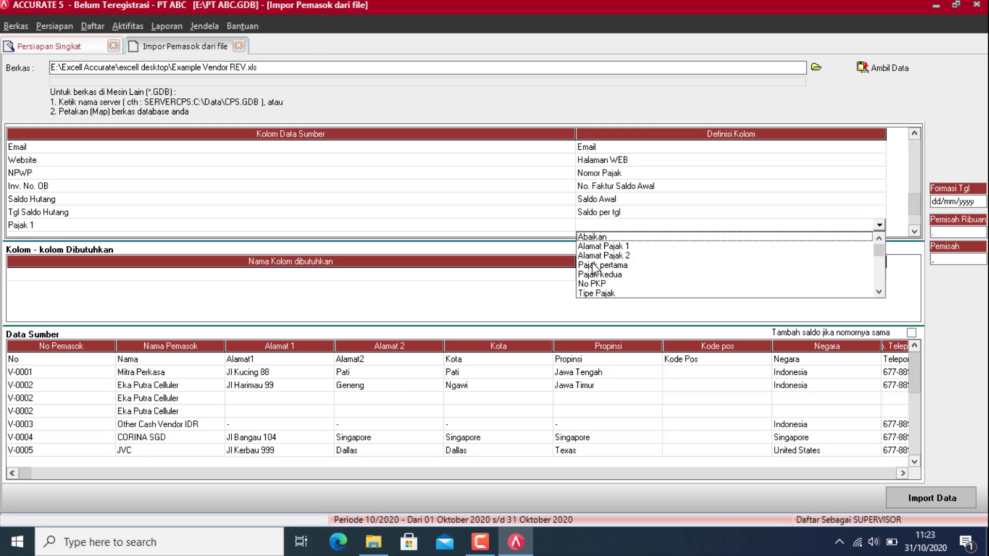
click(593, 266)
Step: Define Pajak 1 as Pajak pertama, mapping PPN Standart to PPN
click(273, 39)
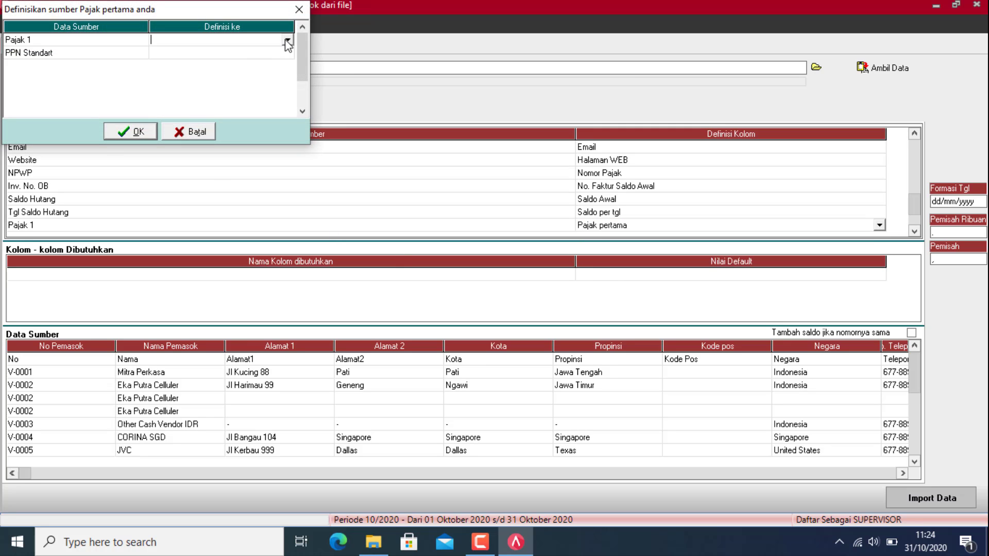
click(287, 41)
click(274, 50)
click(289, 51)
click(287, 52)
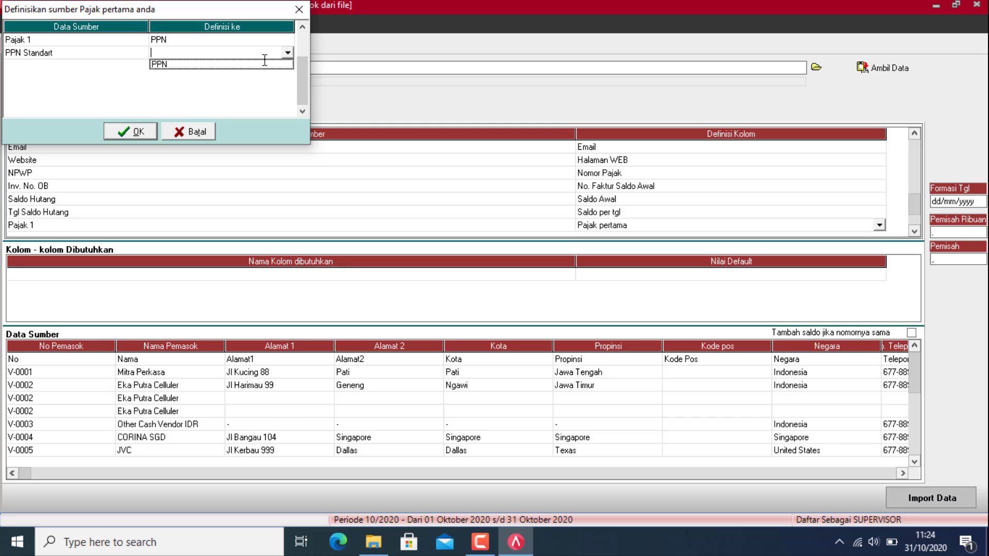
click(264, 62)
click(131, 131)
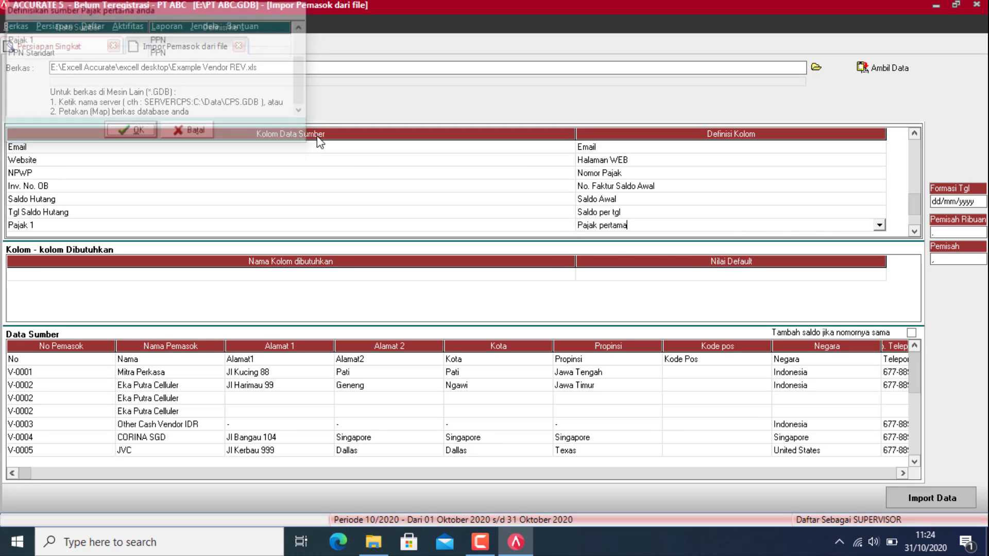
Step: Set the Pajak 2 column to Abaikan so it is ignored
click(915, 232)
click(883, 226)
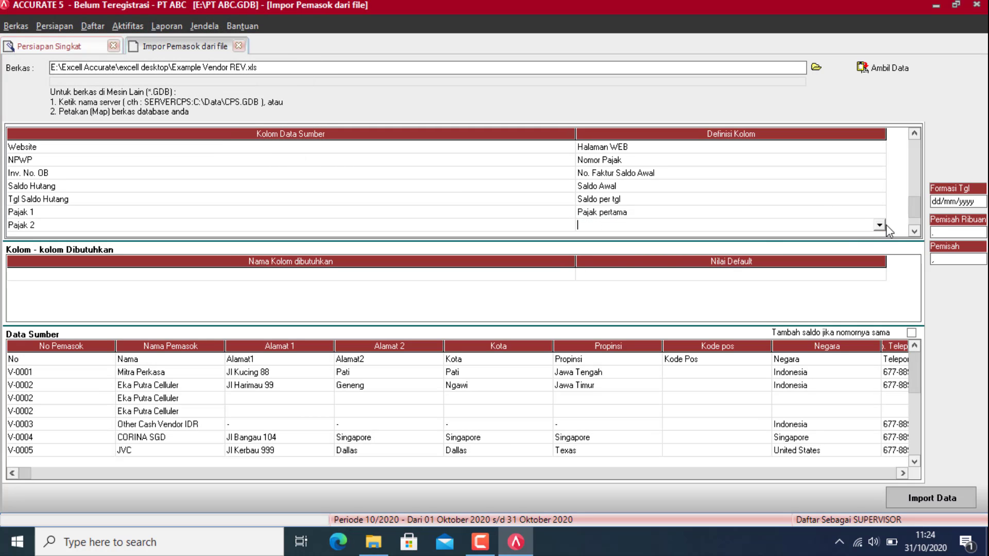
click(881, 225)
click(642, 238)
Step: Map the Mata Uang column to Mata Uang
click(915, 233)
click(848, 230)
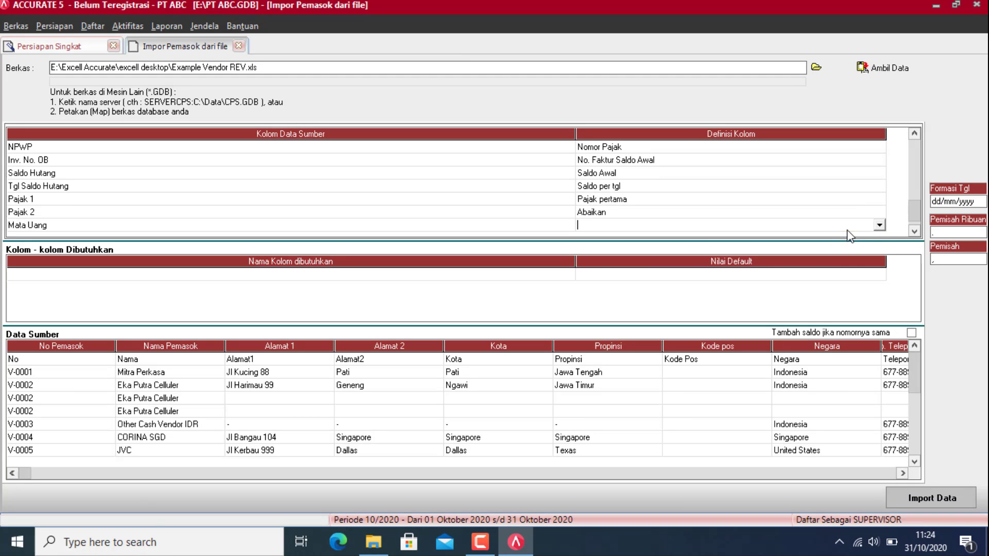
click(879, 226)
scroll(614, 292, down, 2)
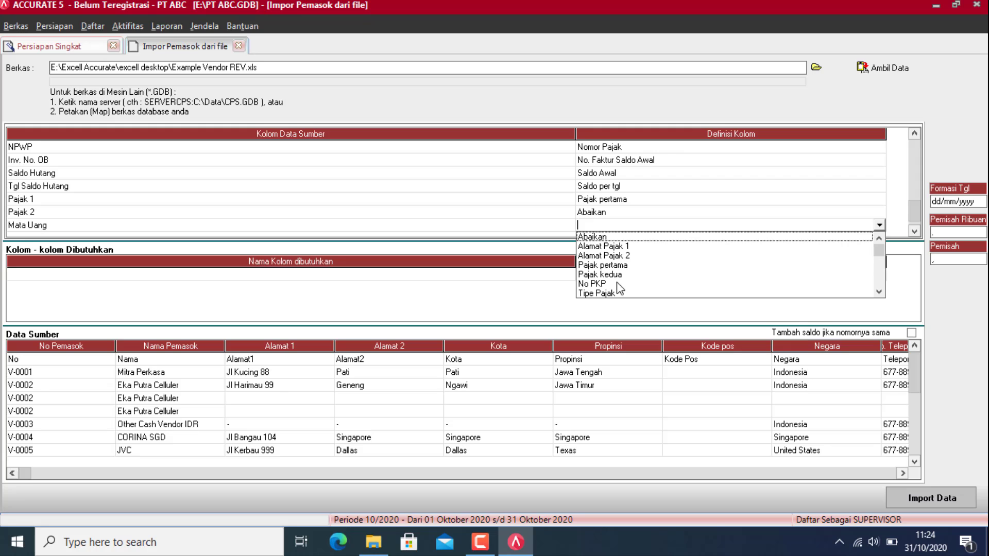
click(614, 292)
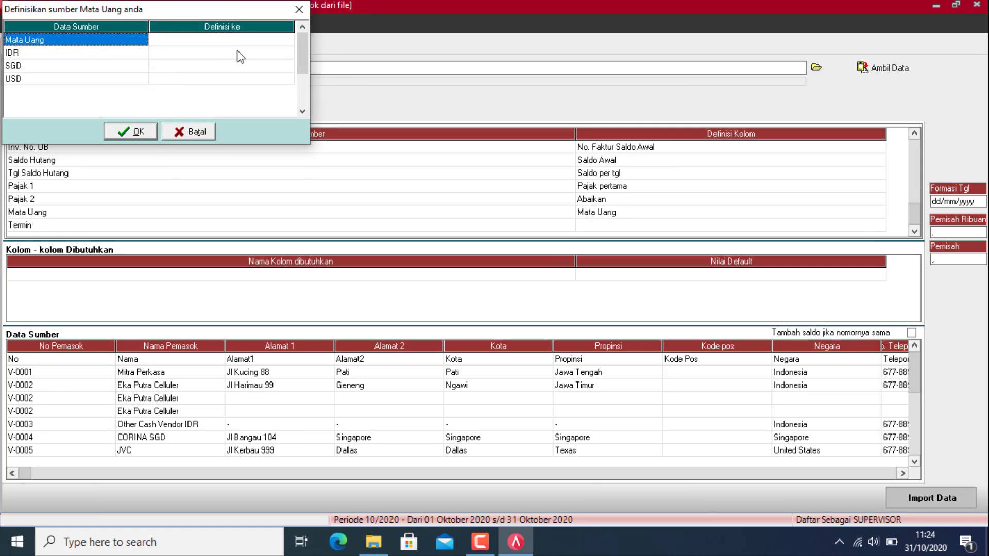
Step: Match source currencies IDR, SGD and USD to the same currencies and confirm
click(289, 41)
click(287, 42)
click(287, 40)
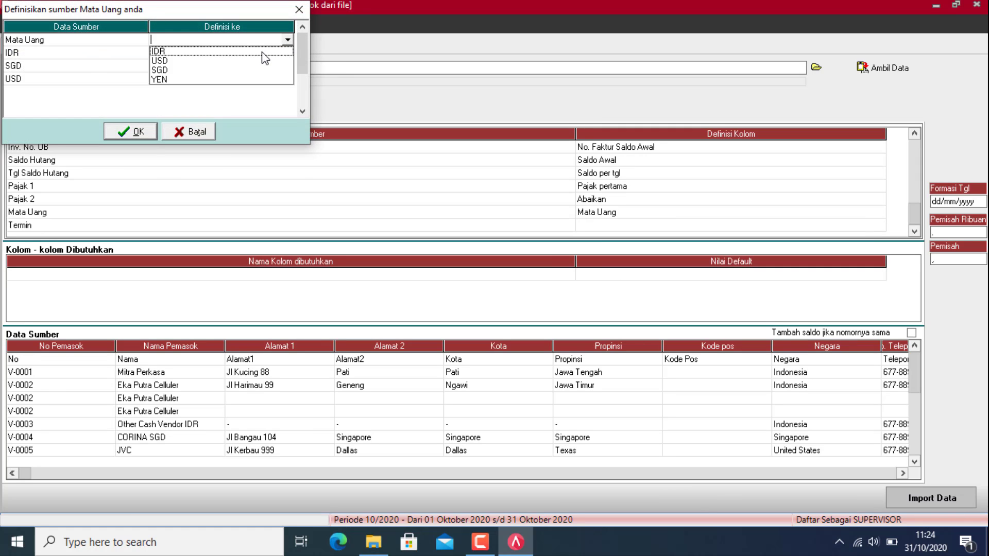
click(263, 52)
click(284, 56)
click(287, 52)
click(252, 62)
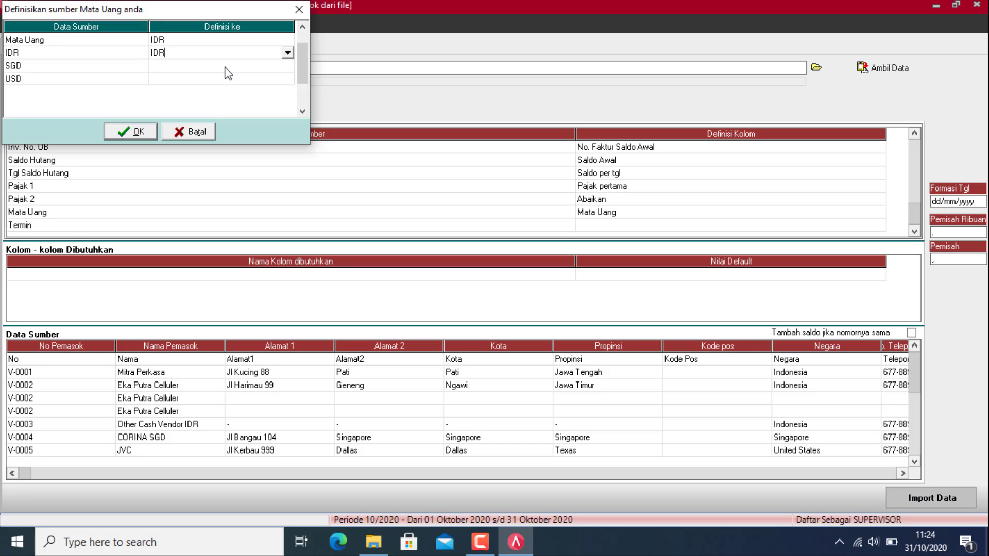
click(230, 66)
click(250, 70)
click(287, 65)
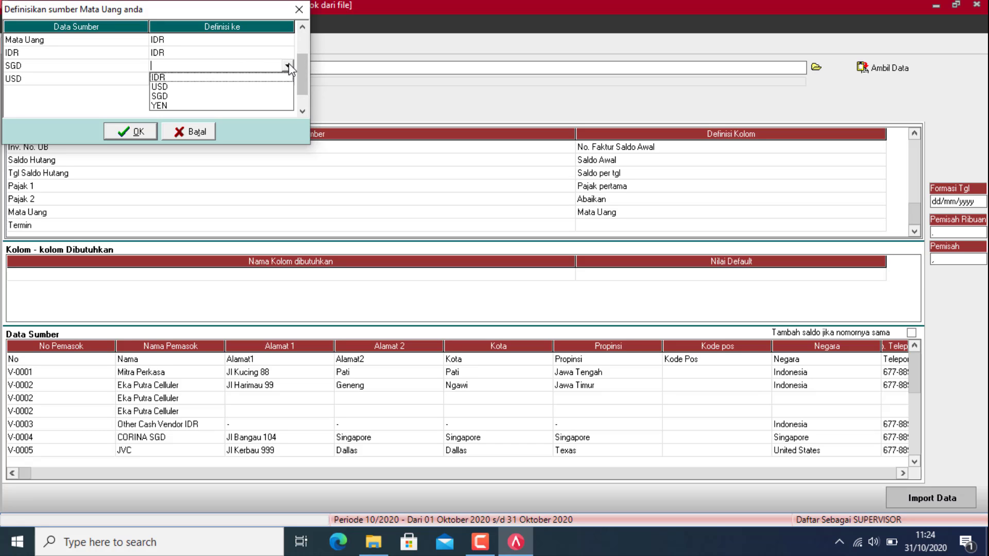
click(169, 96)
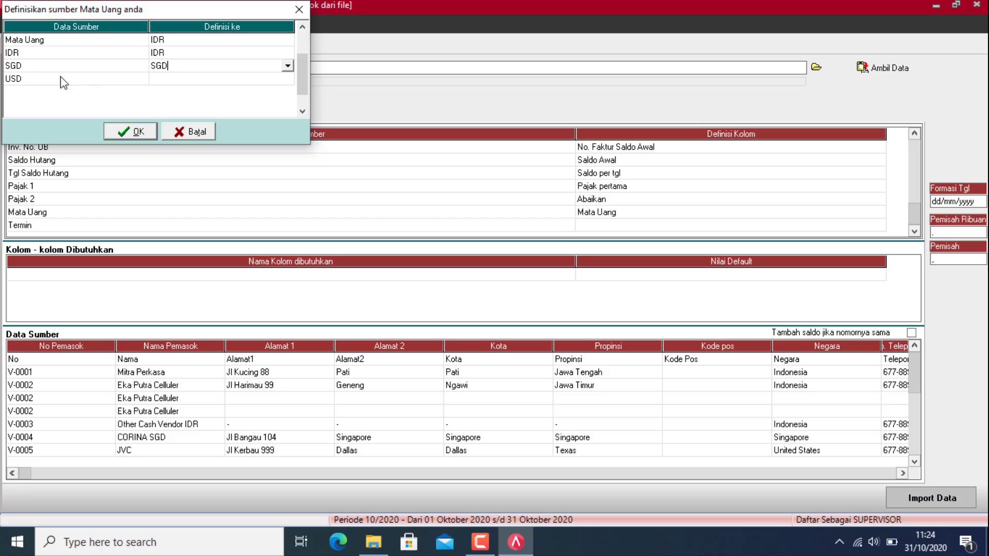
click(260, 79)
click(260, 80)
click(288, 79)
click(160, 102)
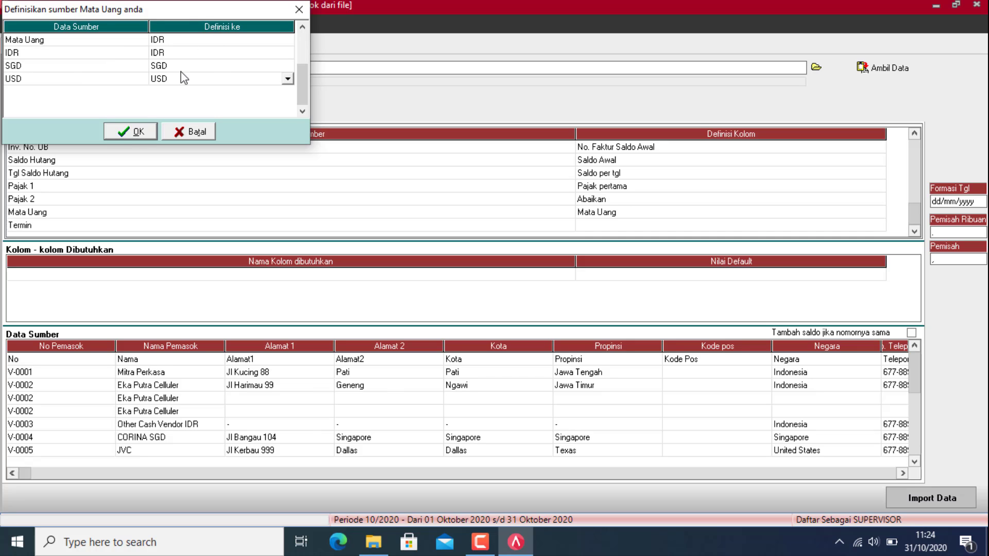
click(138, 133)
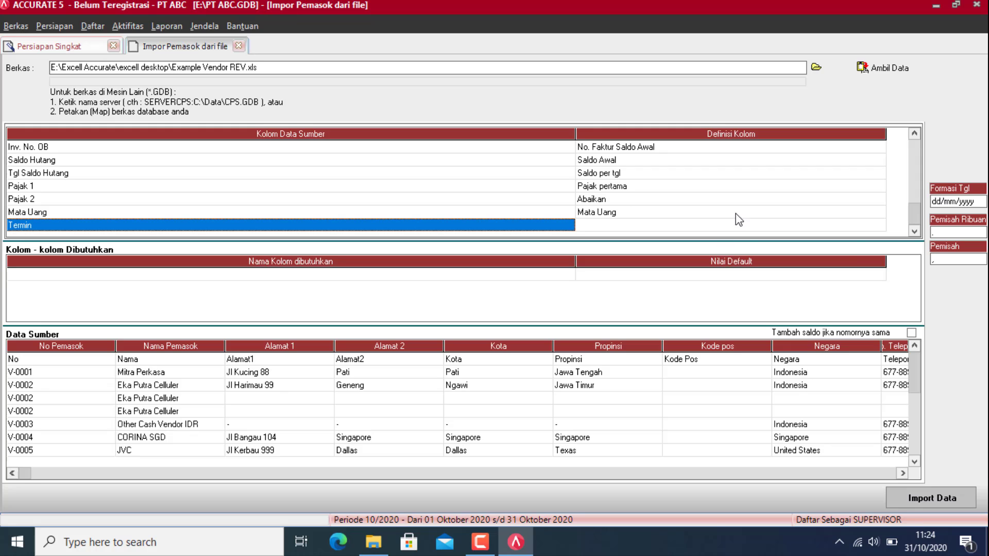
click(876, 225)
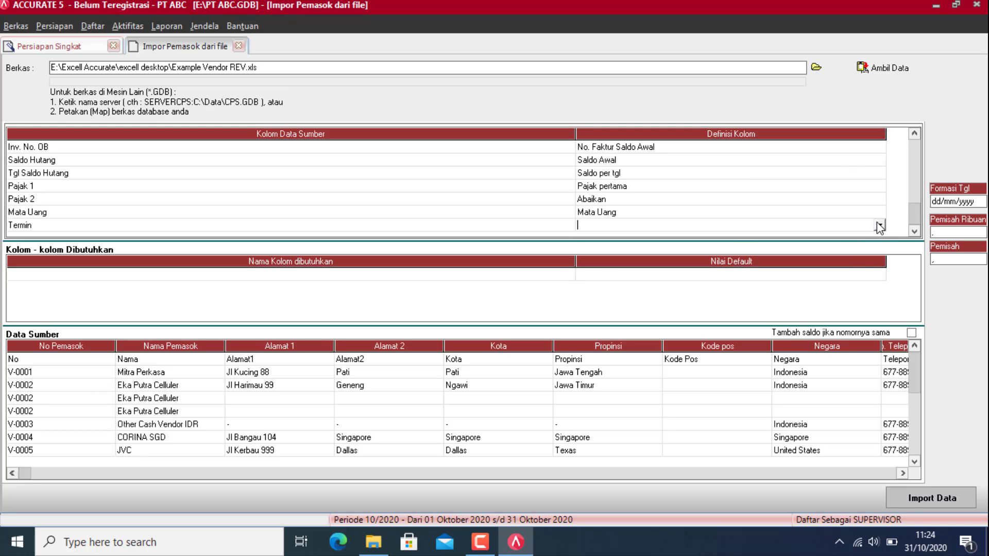
Step: Map the Termin column to Syarat, setting the Termin row to Net 30
click(879, 225)
key(s)
key(Return)
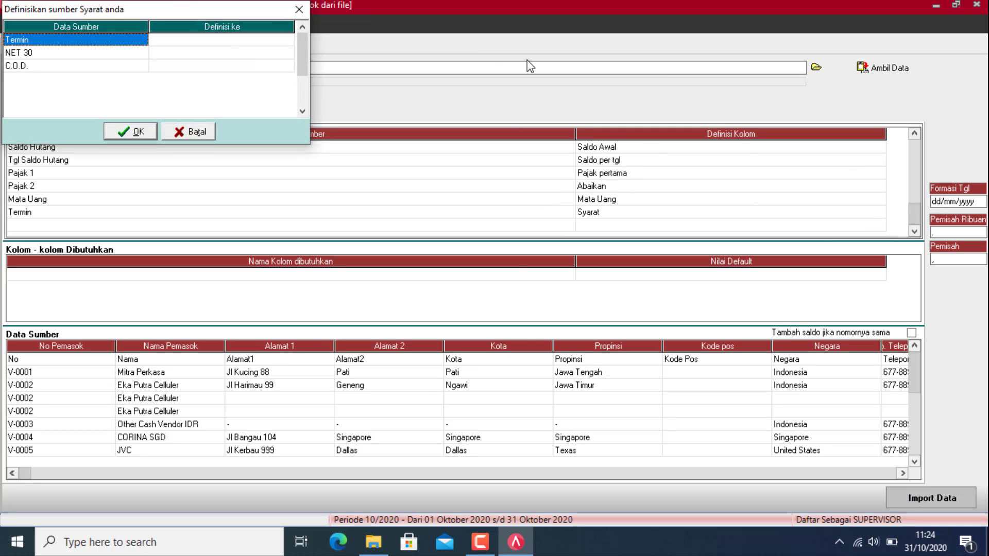
click(273, 37)
click(273, 37)
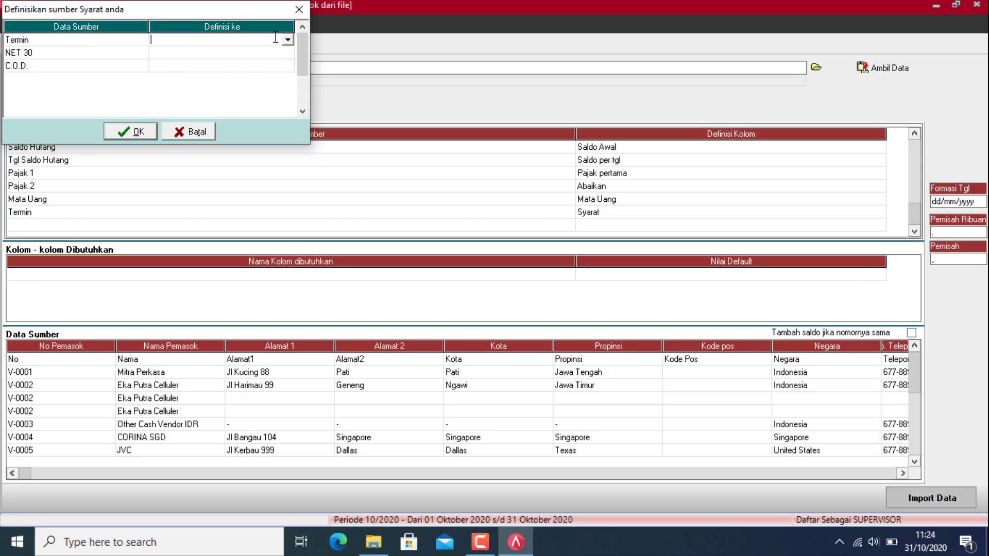
click(288, 40)
click(279, 52)
click(287, 40)
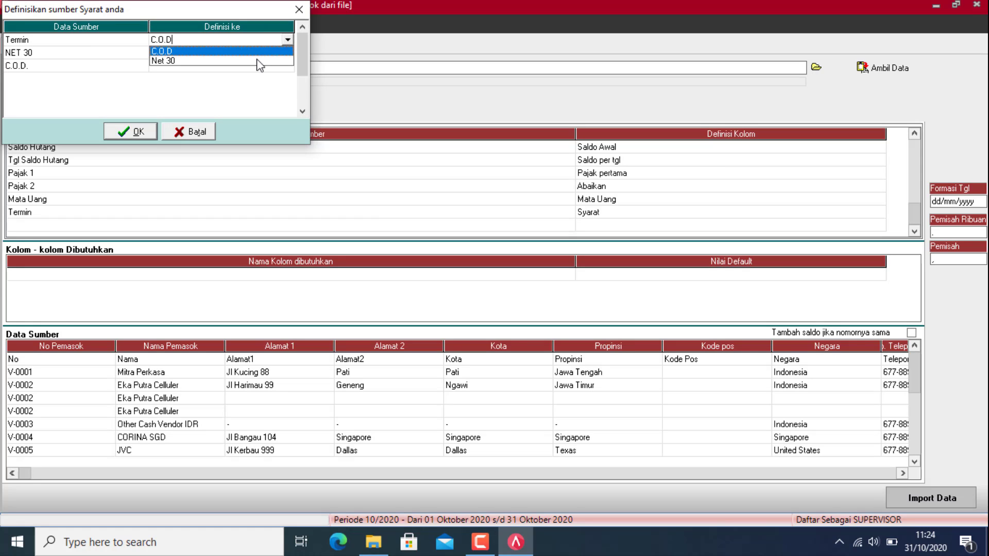
click(258, 61)
Step: Define NET 30 as Net 30 and C.O.D. as C.O.D., then confirm
click(287, 52)
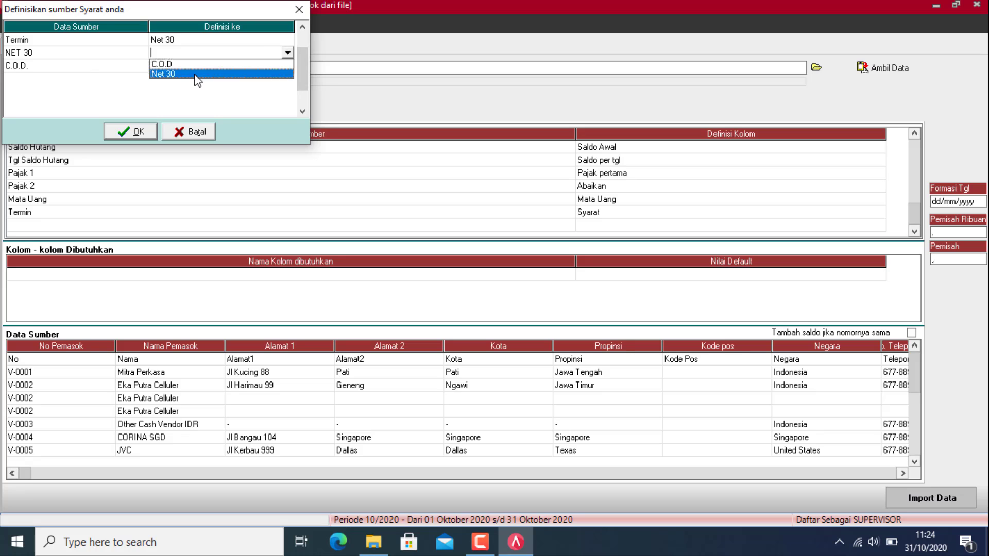
click(196, 69)
click(250, 69)
click(249, 67)
click(287, 65)
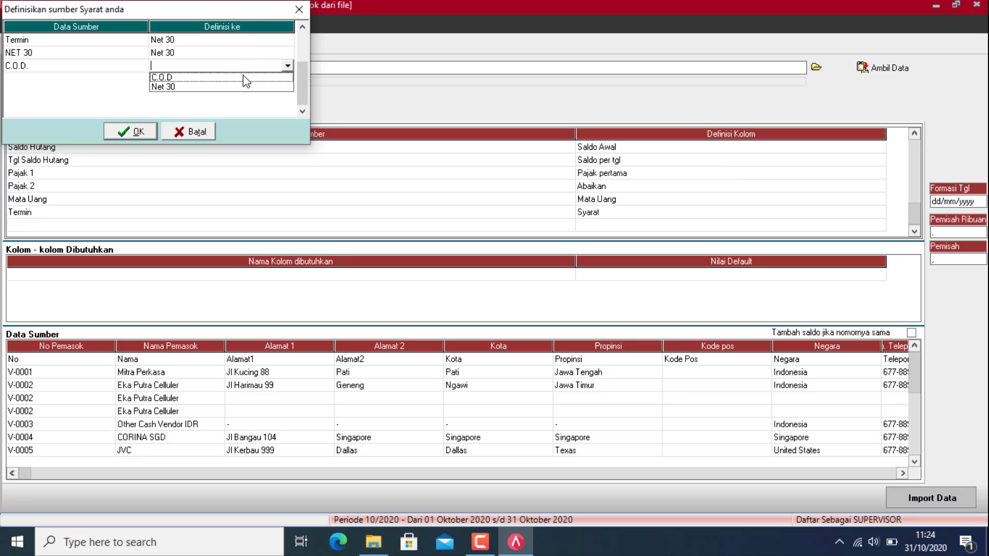
click(199, 78)
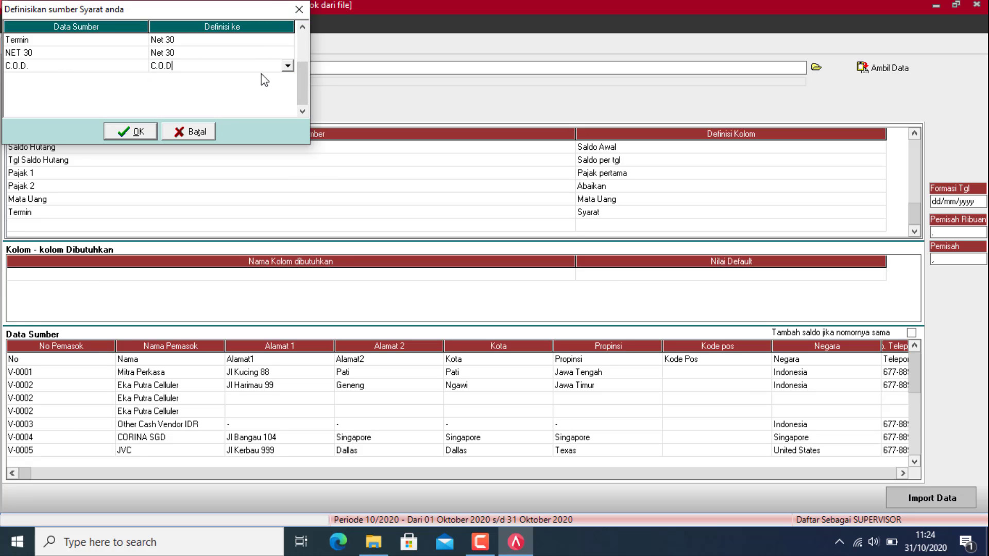
click(129, 132)
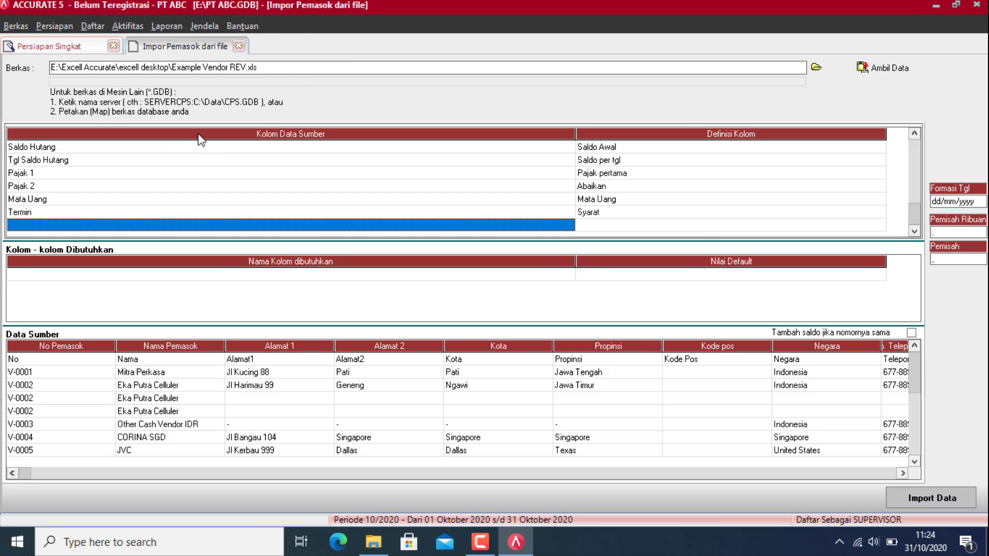
Step: Delete the No header row from the supplier source data
right_click(81, 367)
click(104, 384)
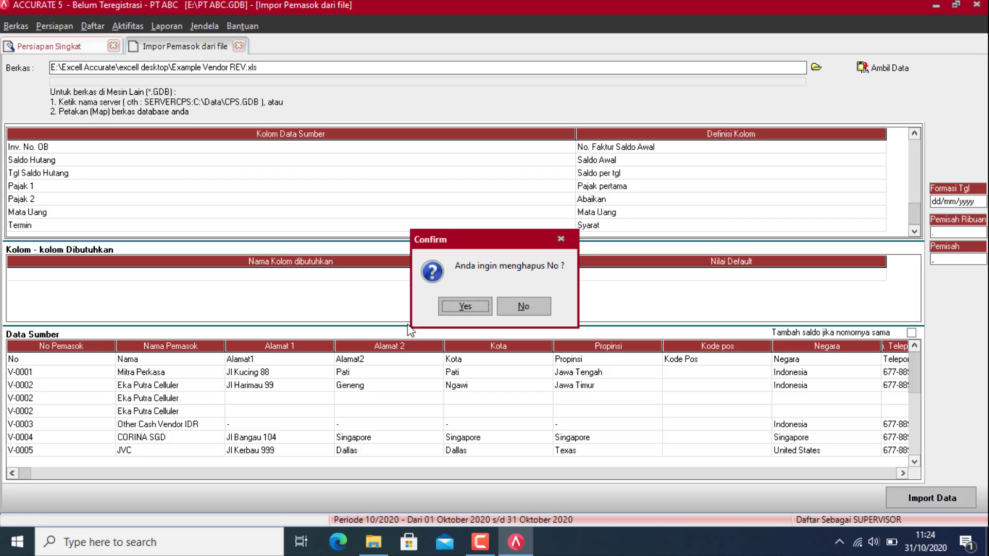
click(465, 308)
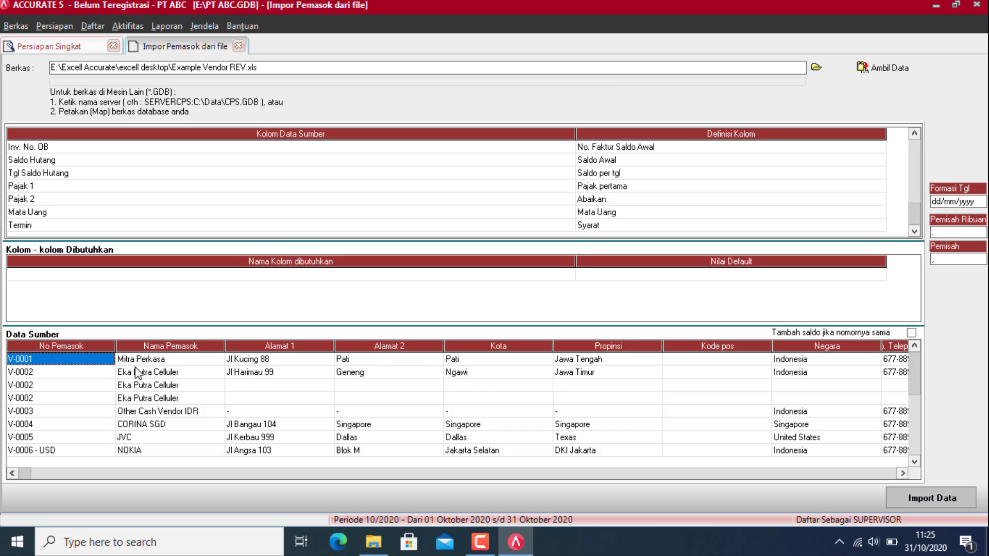
Step: Enable Tambah saldo jika nomornya sama and import the 12 supplier records
click(912, 333)
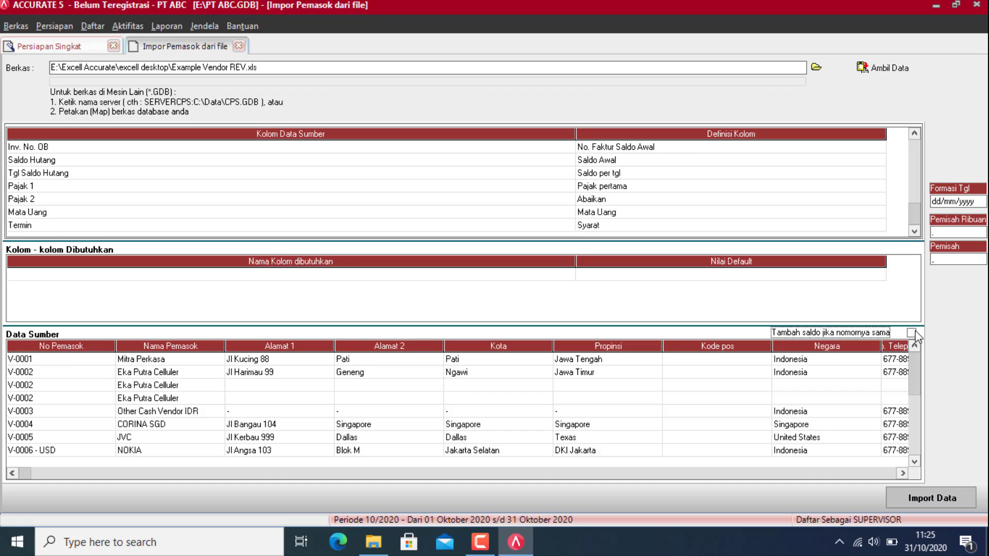
click(923, 497)
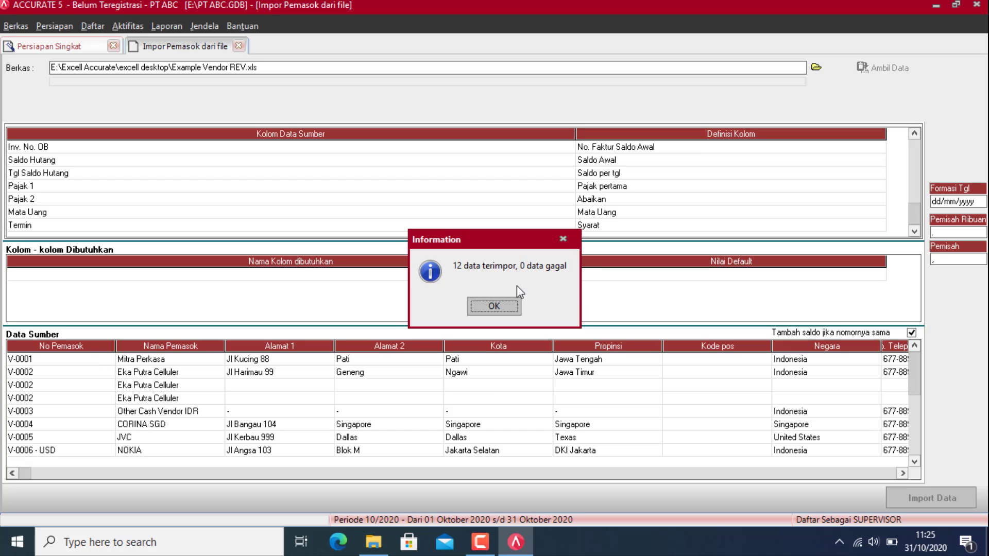
click(494, 309)
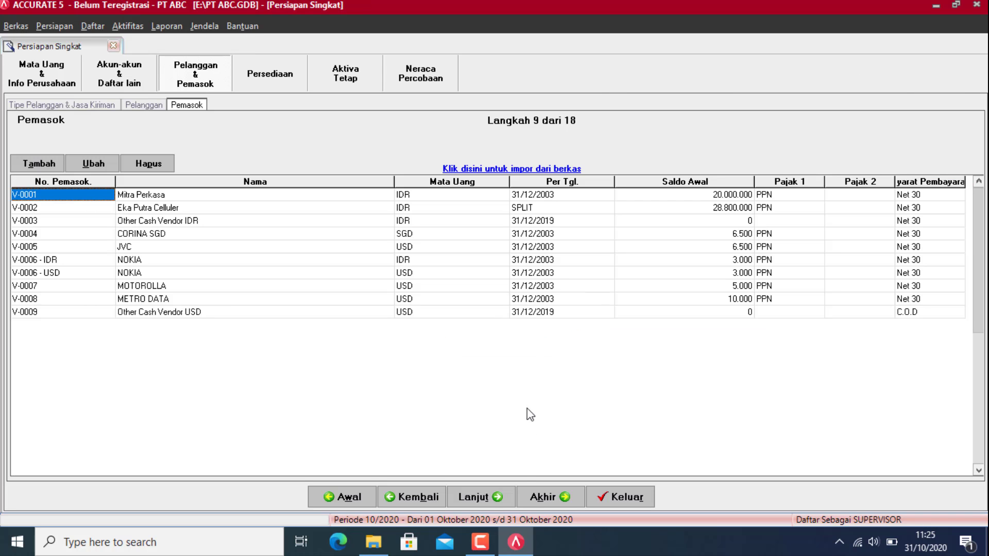
Step: Advance to the Persediaan setup step and bring up the excell folder in File Explorer
click(499, 496)
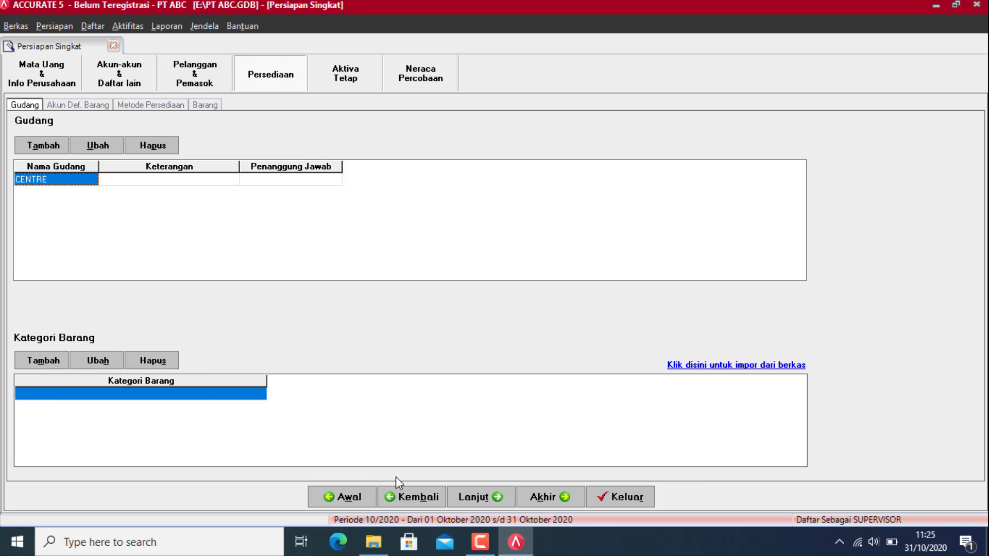
click(374, 542)
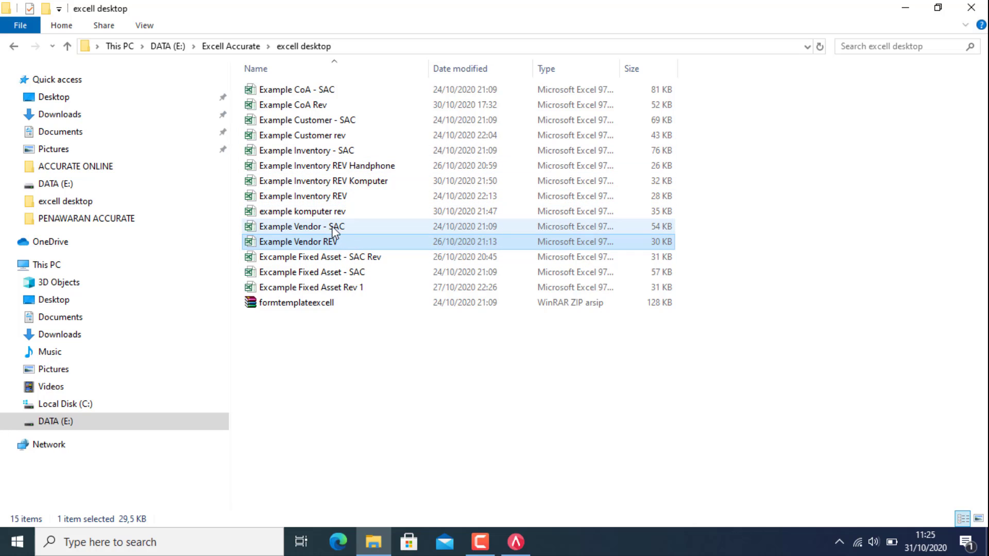
click(329, 150)
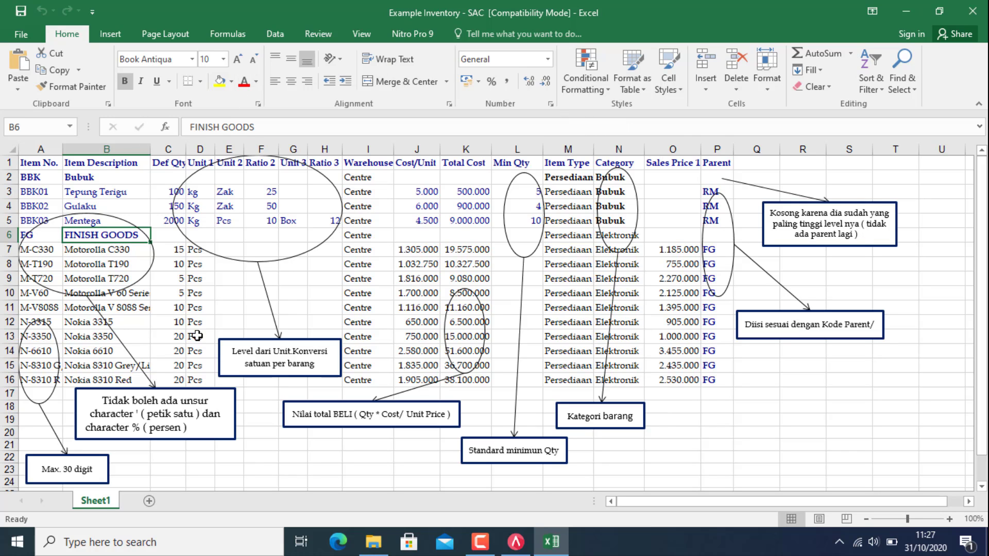
click(983, 15)
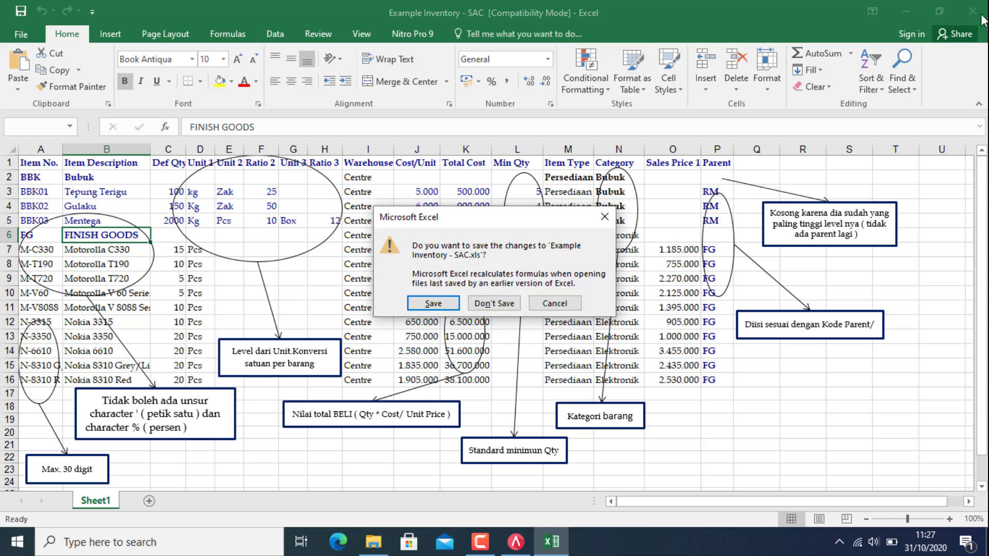
click(495, 304)
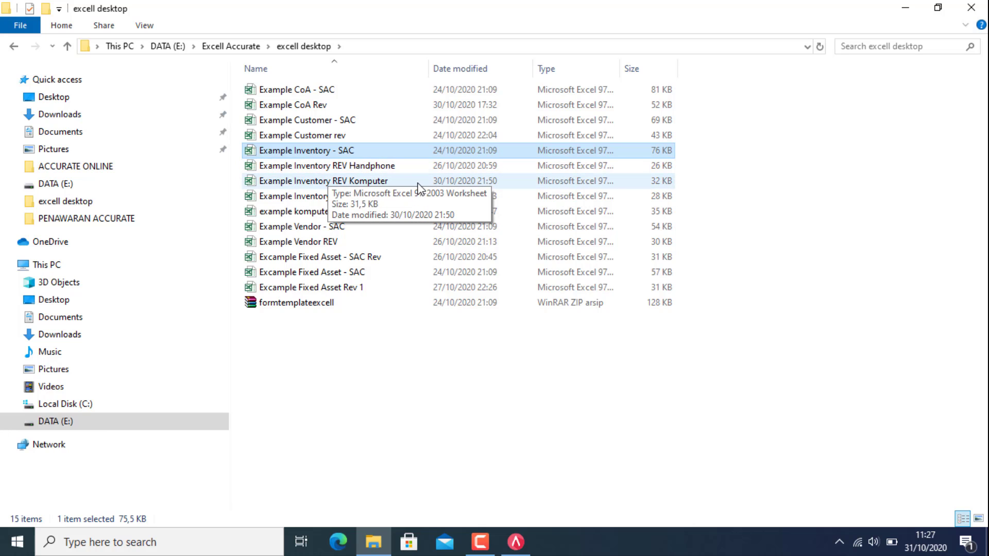
Step: Review the Example Inventory REV Handphone workbook and add item category ELEKTRONIK
double_click(333, 164)
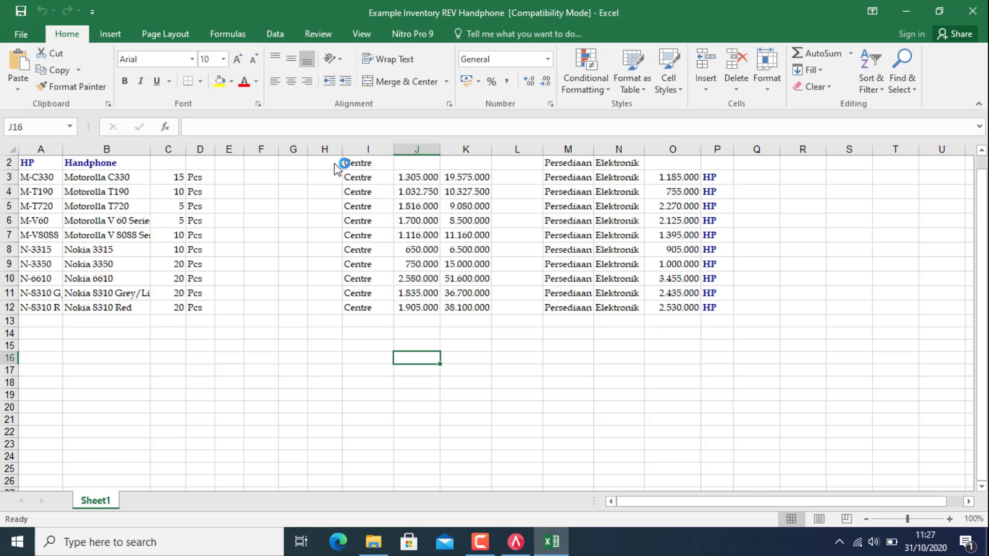
scroll(576, 347, up, 1)
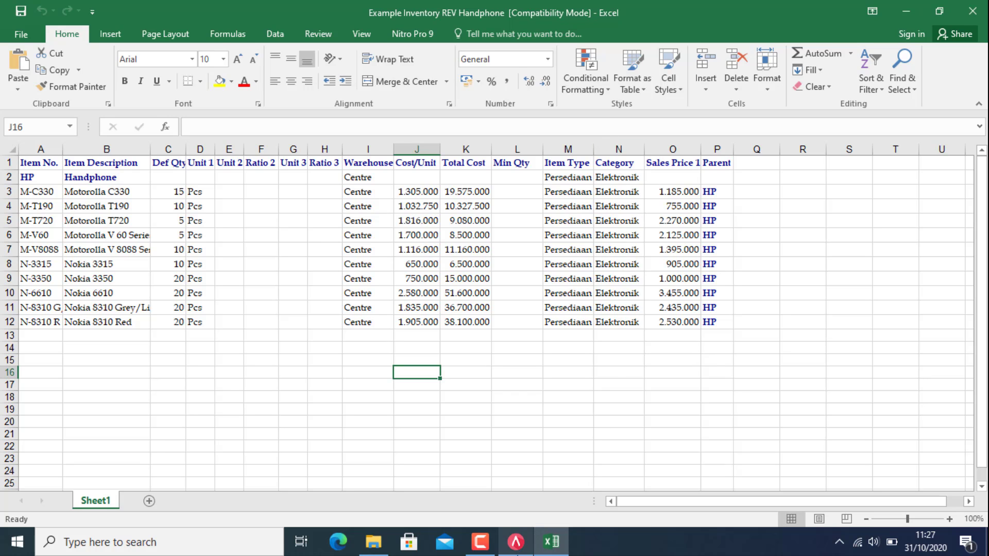
click(516, 542)
click(52, 359)
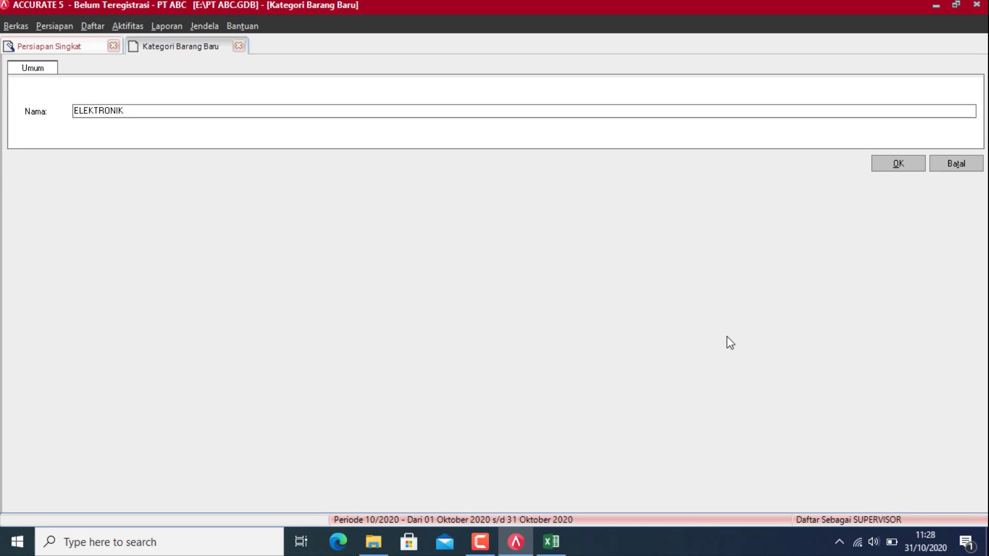
click(895, 164)
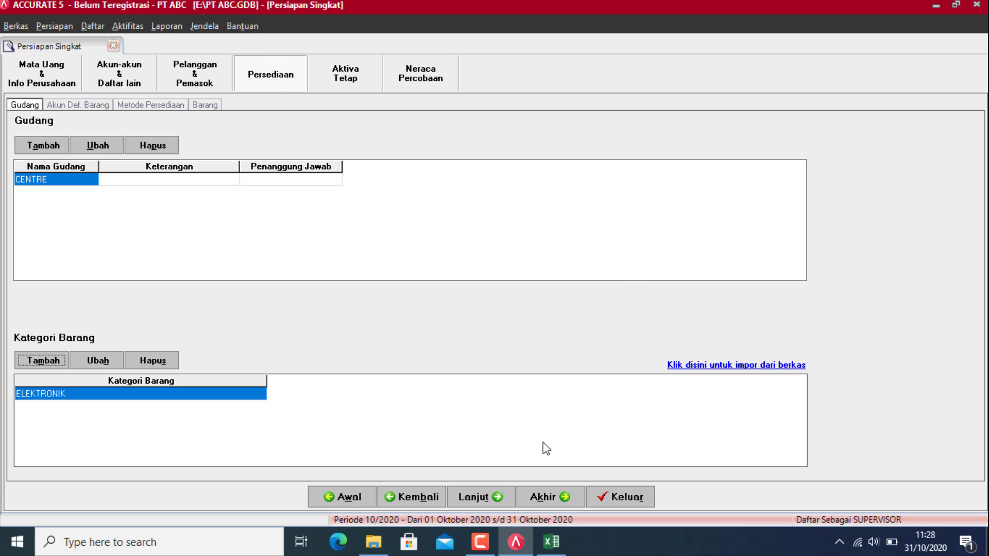
Step: Close the Handphone workbook and open Example Inventory REV Komputer for reference
click(551, 541)
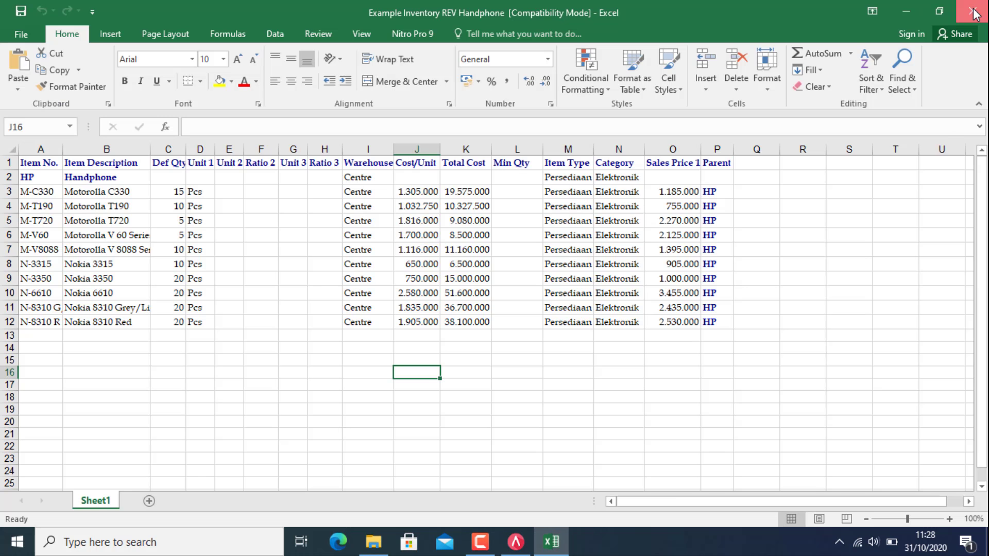
click(974, 12)
click(372, 545)
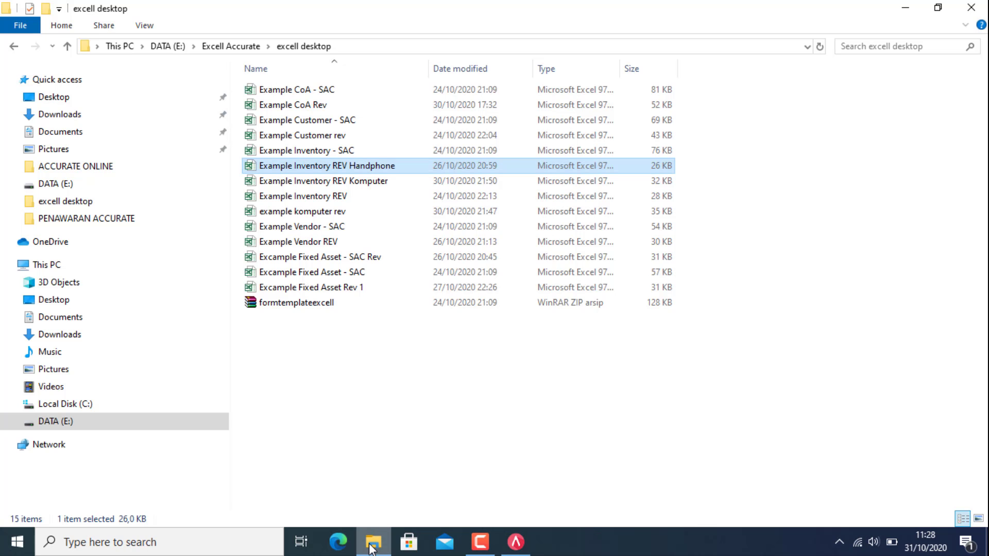
double_click(372, 183)
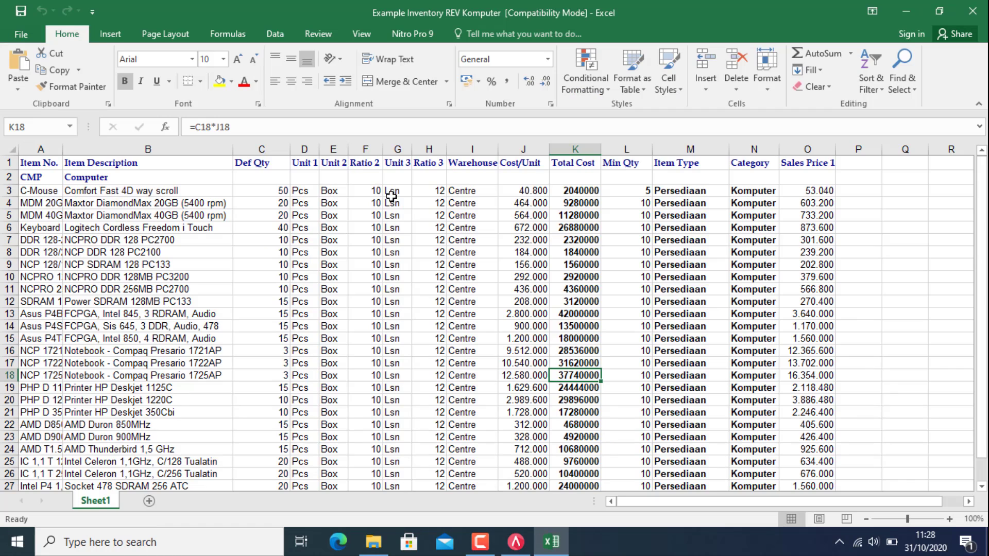
scroll(767, 284, down, 5)
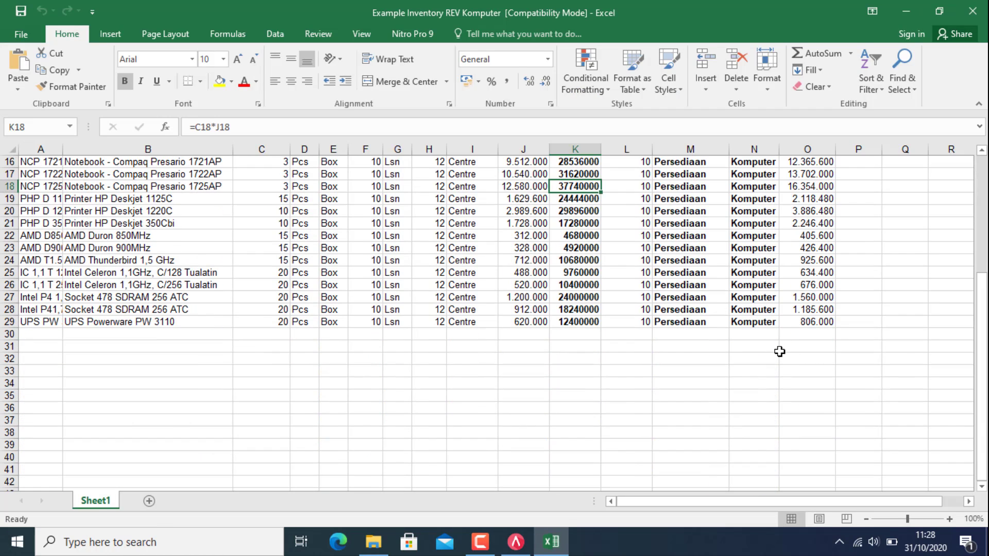
scroll(780, 348, up, 5)
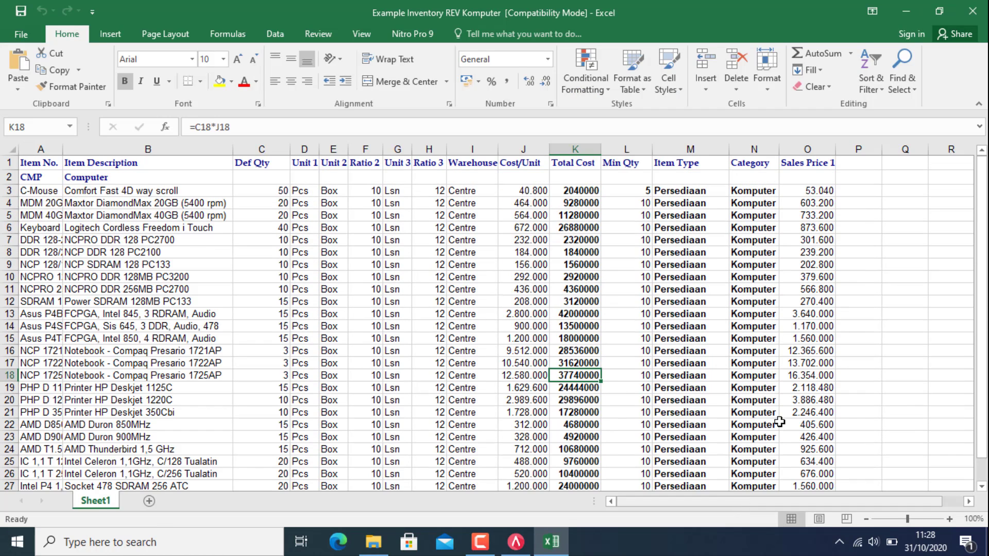
click(516, 541)
click(43, 361)
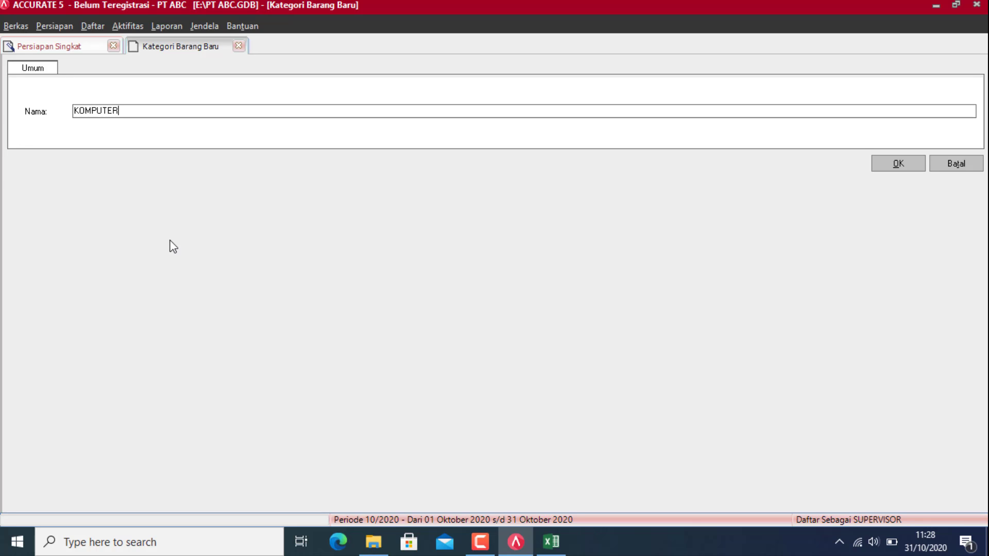
Step: Save category KOMPUTER and advance to the Akun Default Barang step, 11 of 18
click(886, 166)
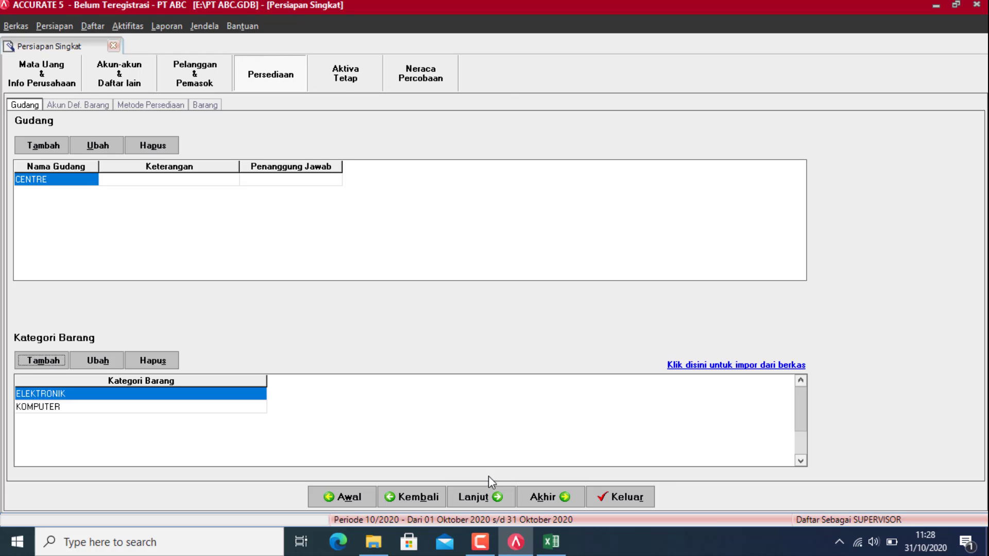
click(470, 497)
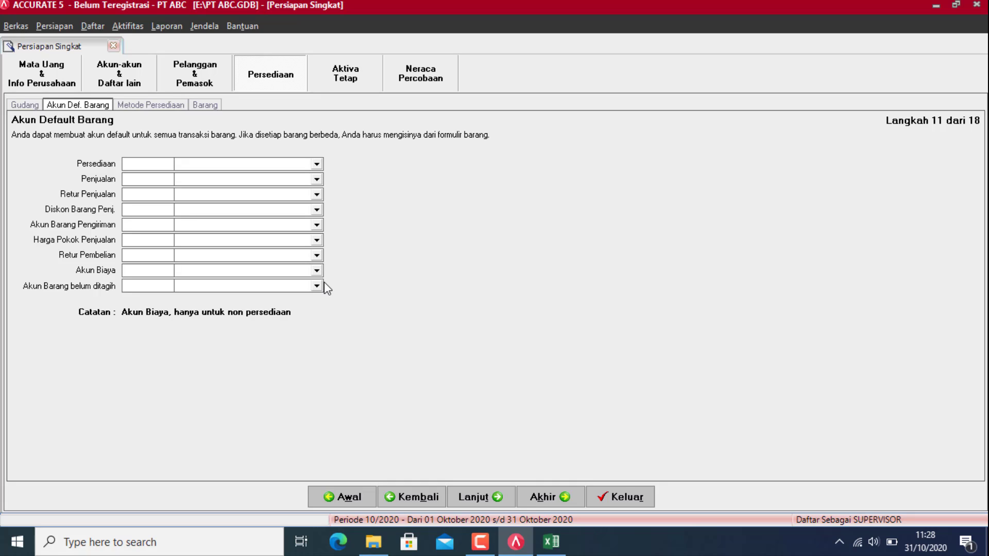
Step: Set the inventory account to Inventory - Handphone
click(373, 542)
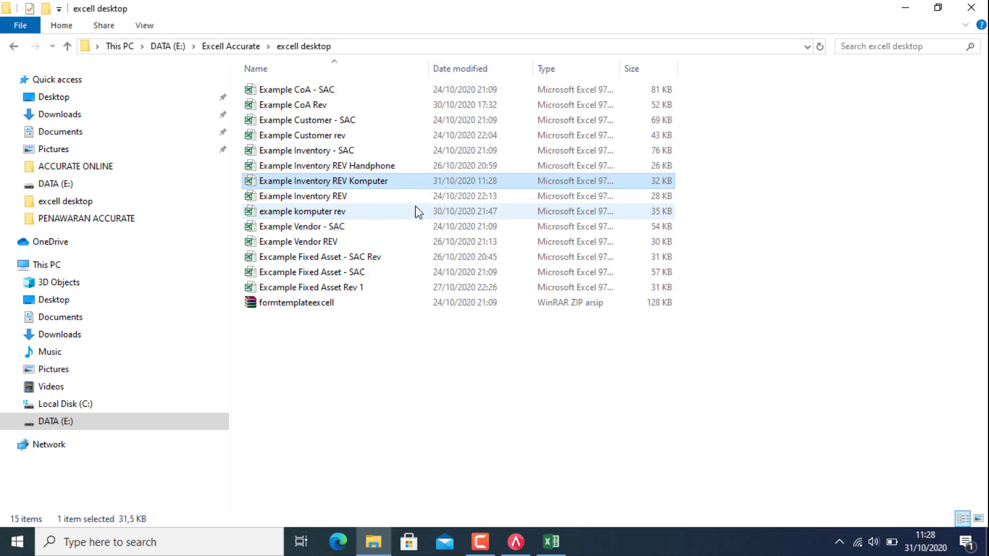
click(516, 541)
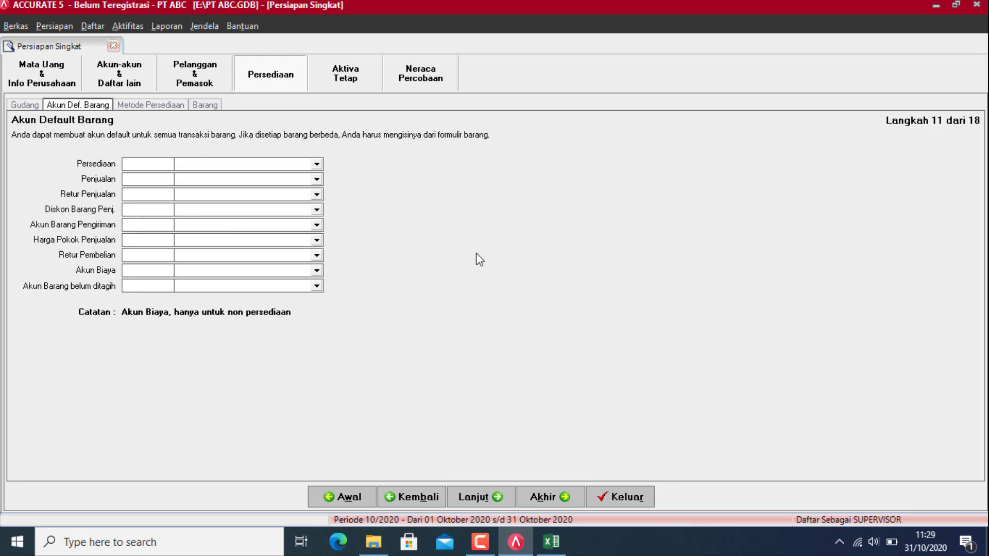
click(316, 165)
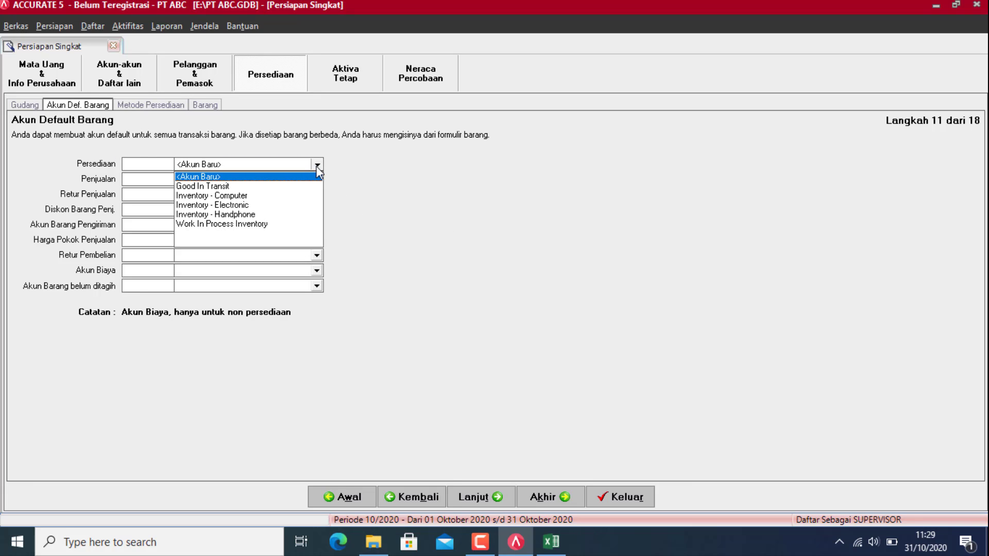
key(Down)
key(Down)
key(Down)
key(Down)
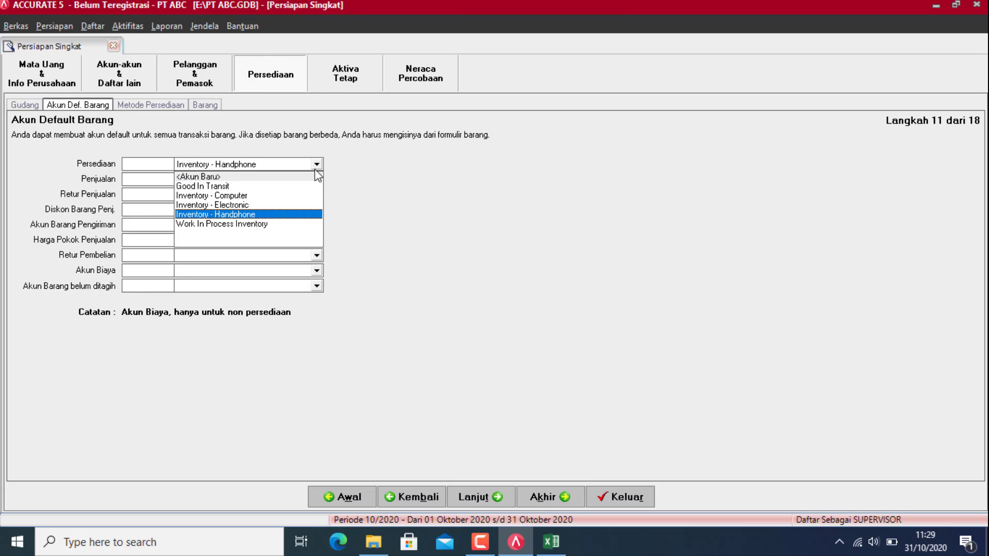
key(Return)
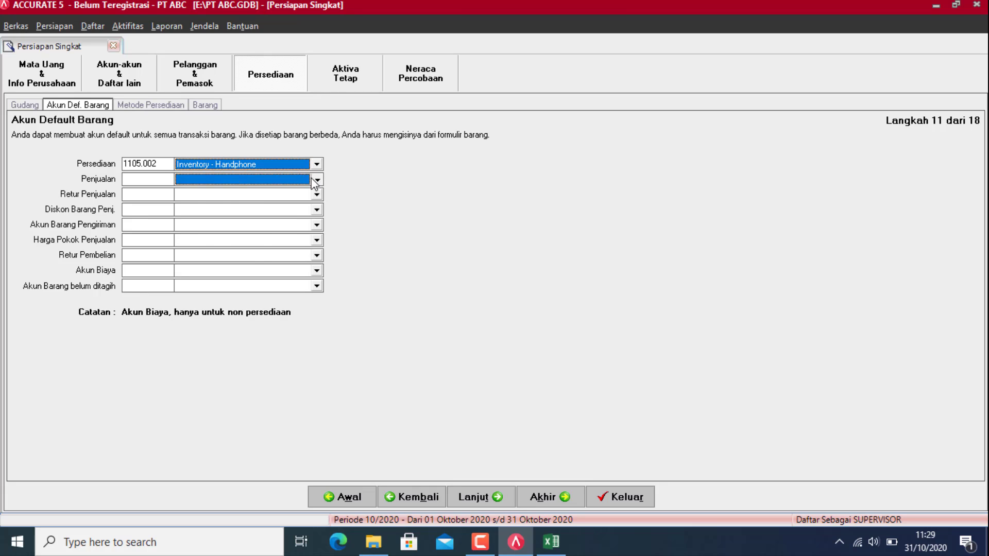
Step: Set the sales account to Sales Handphone and sales returns to Sales Return Handphone
click(315, 178)
text(Sales)
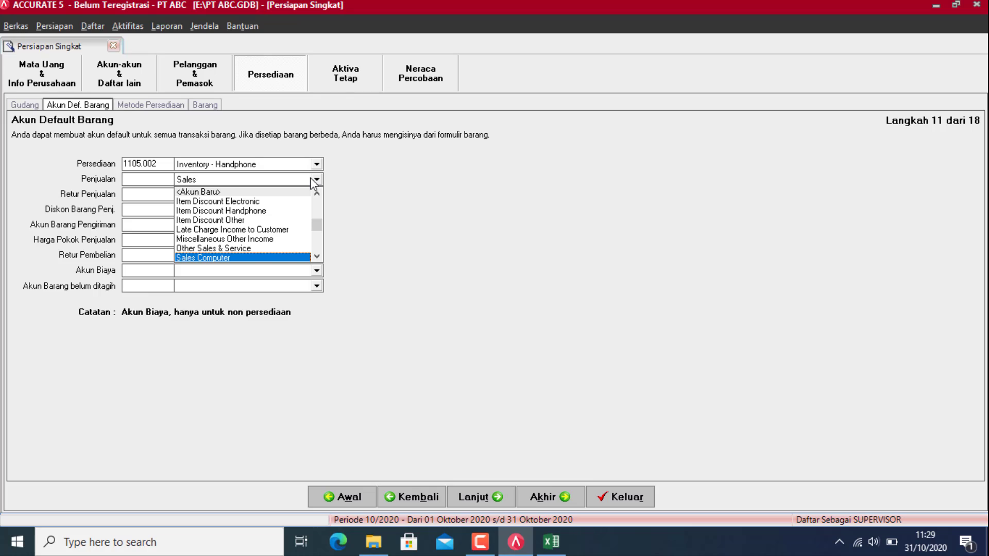
key(Down)
key(Down)
key(Down)
key(Return)
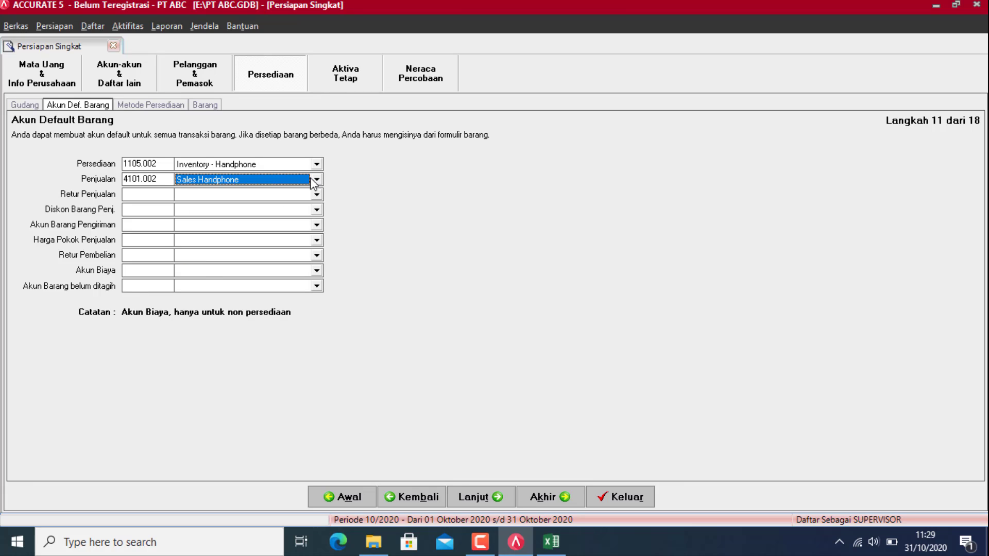
click(282, 199)
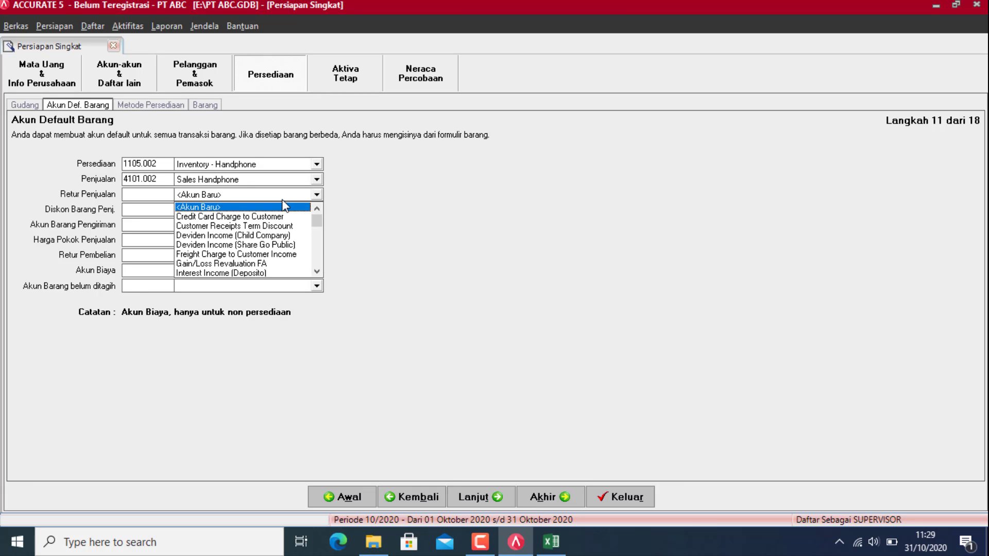
text(Sales R)
key(Down)
key(Down)
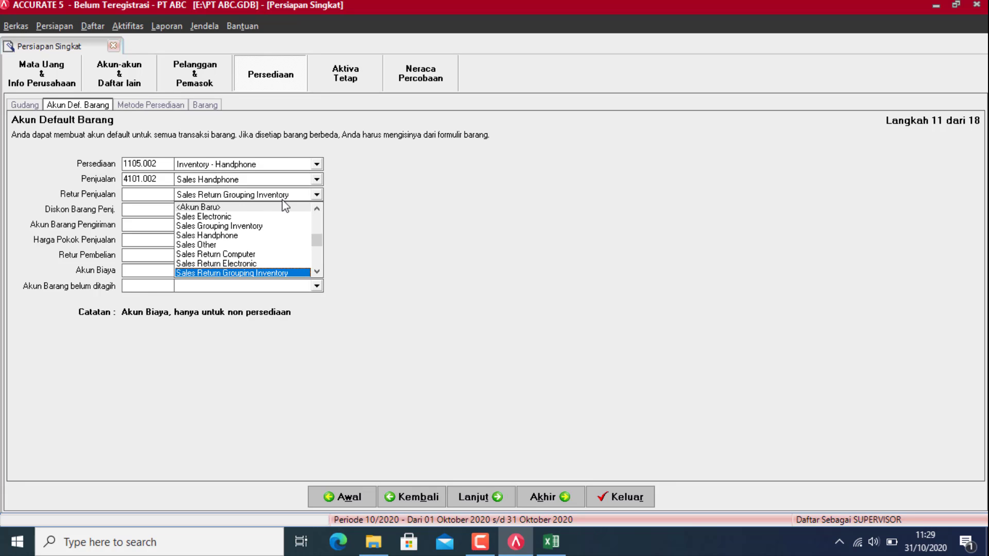
key(Up)
key(Down)
key(Down)
key(Down)
key(Up)
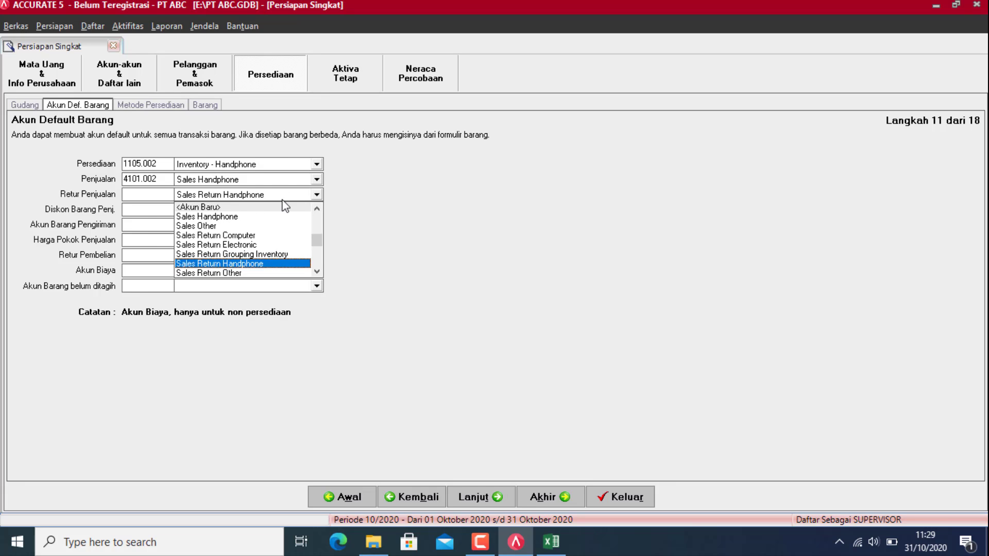
key(Return)
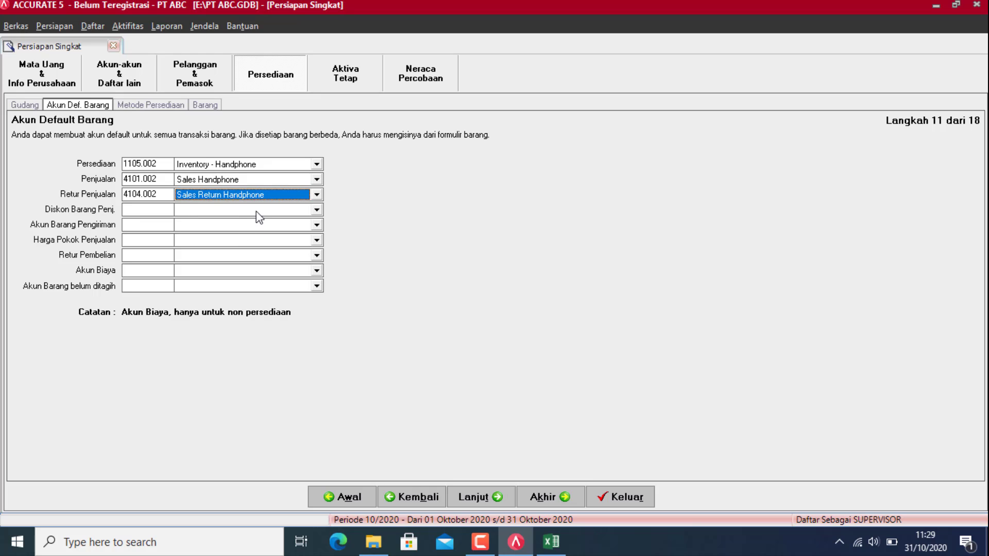
Step: Set sales discount to Item Discount Handphone and shipping to Good In Transit
click(257, 210)
key(Down)
key(Down)
key(Down)
key(Down)
key(Down)
key(Down)
key(Down)
key(Down)
key(Down)
key(Down)
key(Down)
key(Down)
key(Down)
key(Down)
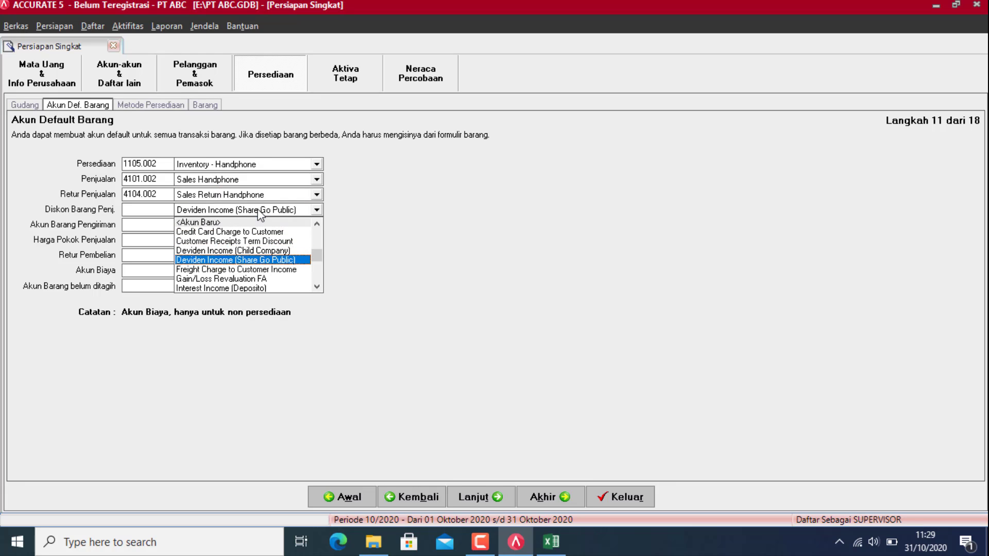
key(Down)
key(Down)
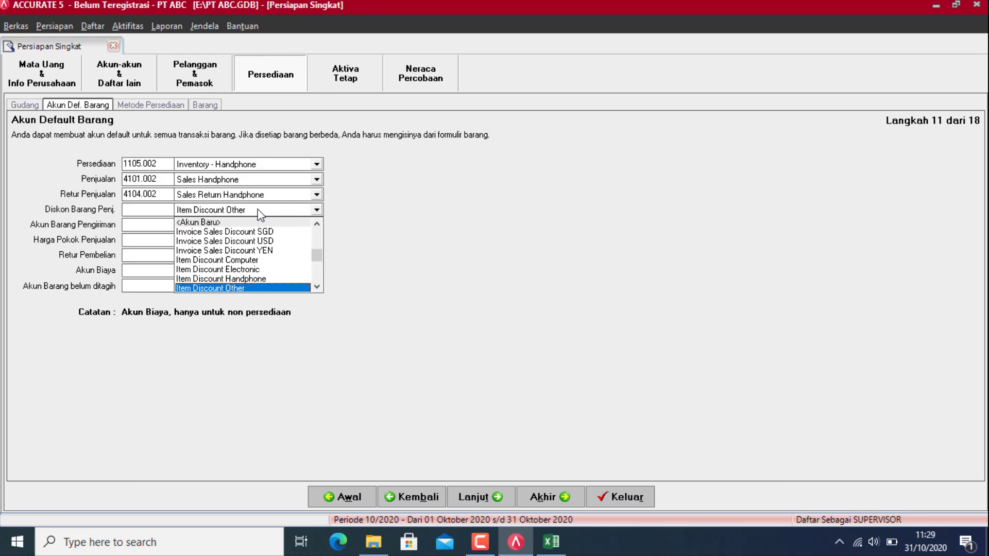
key(Up)
key(Up)
key(Down)
key(Return)
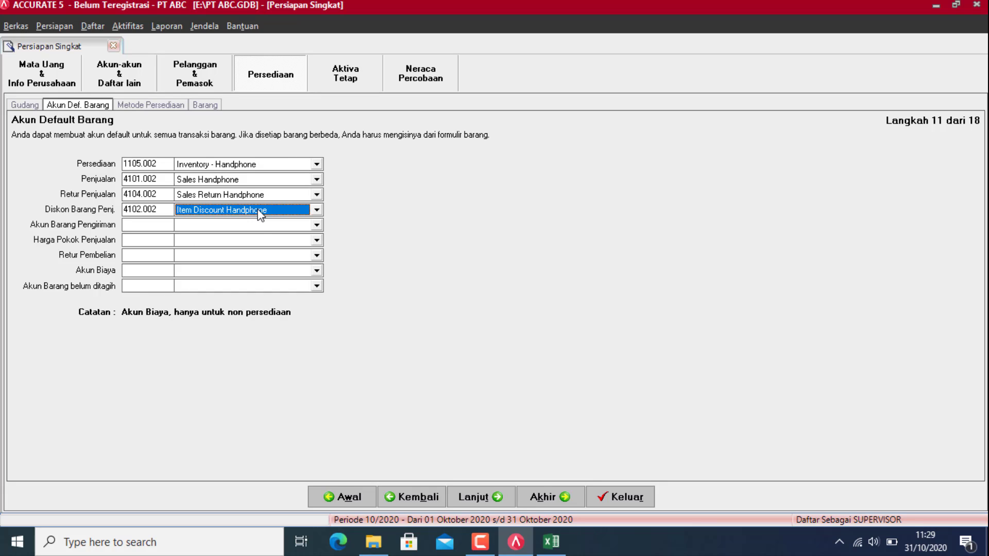
click(257, 226)
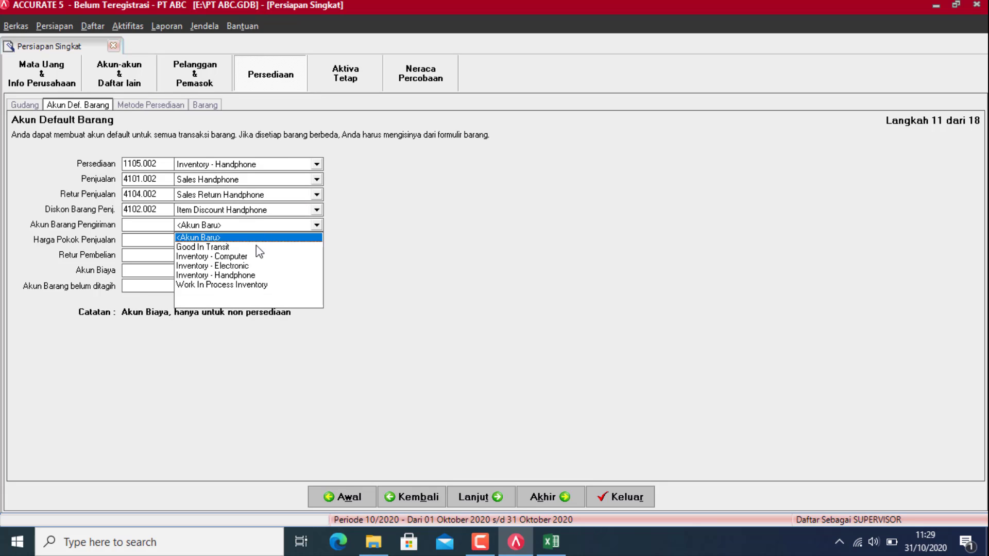
click(210, 251)
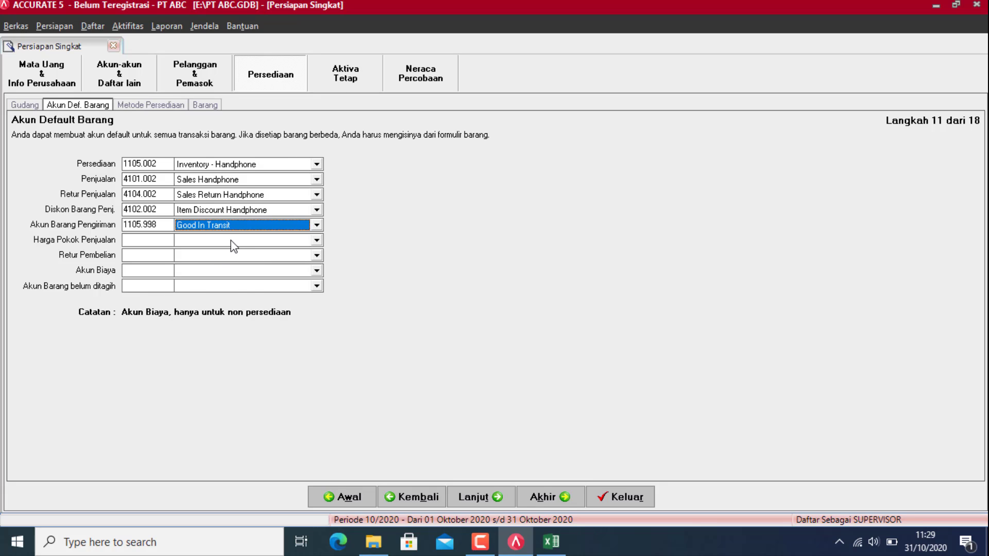
Step: Set Cost of Sales Handphone, Inventory - Handphone for purchase returns, and Bank Adm Expense
click(231, 242)
key(Down)
key(Down)
key(Down)
key(Down)
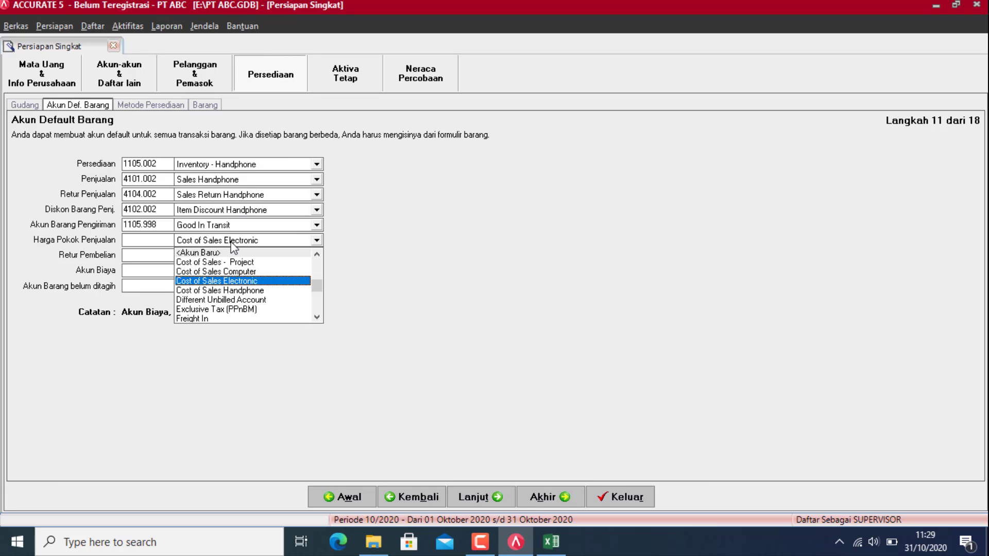
key(Return)
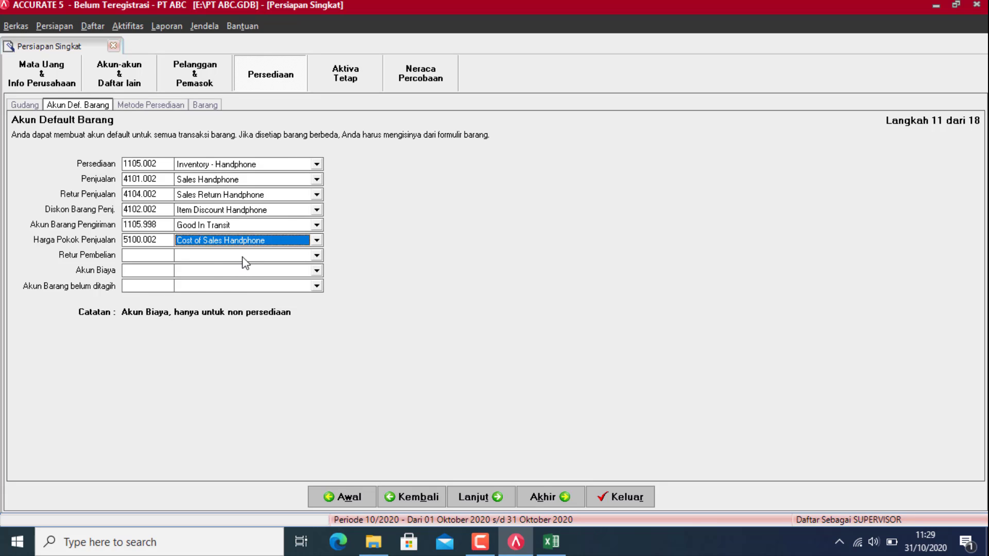
click(243, 256)
key(Down)
key(Down)
key(Down)
key(Down)
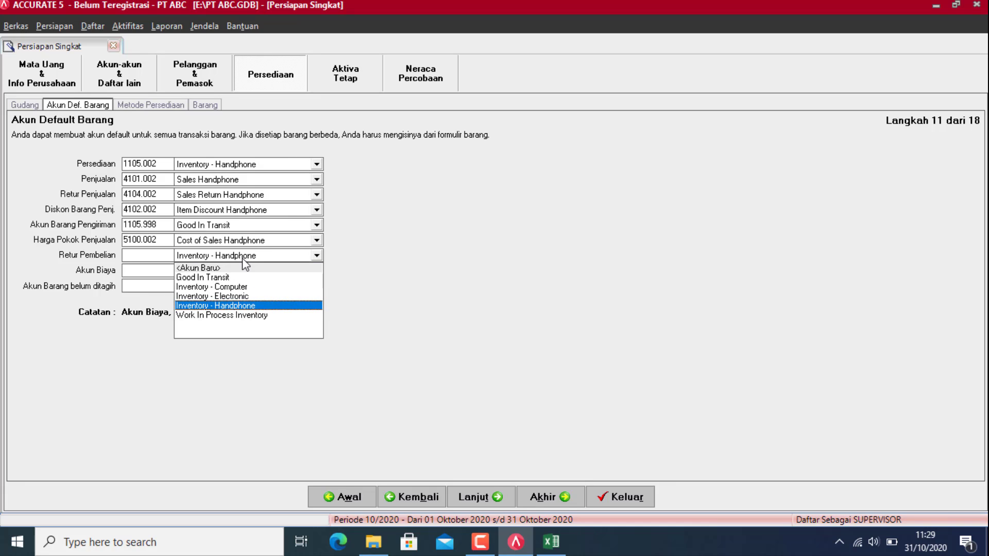
key(Return)
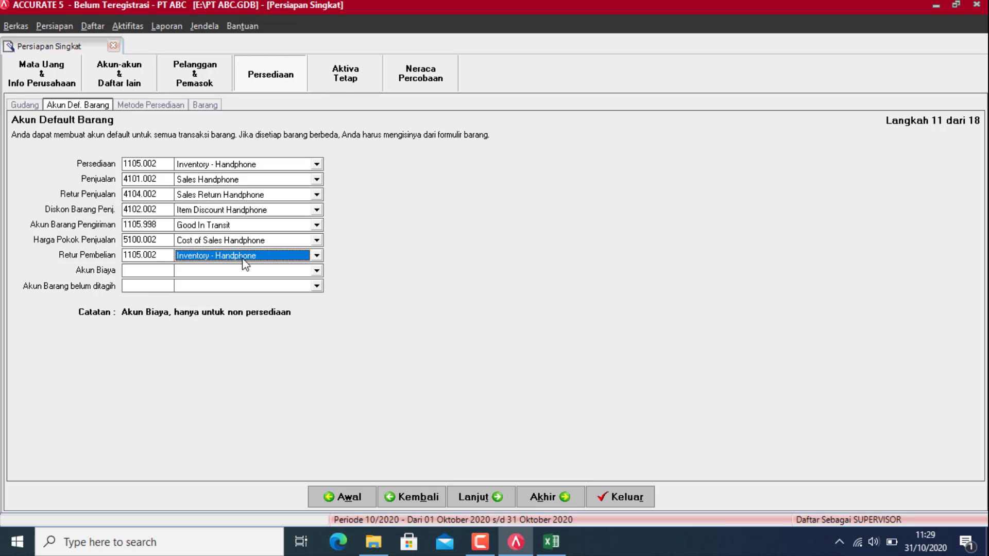
click(238, 270)
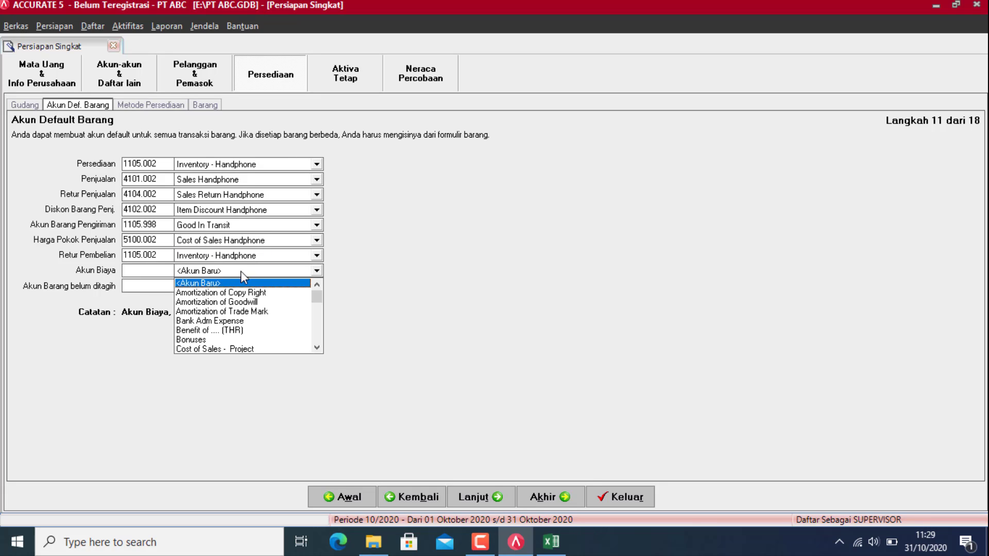
click(219, 321)
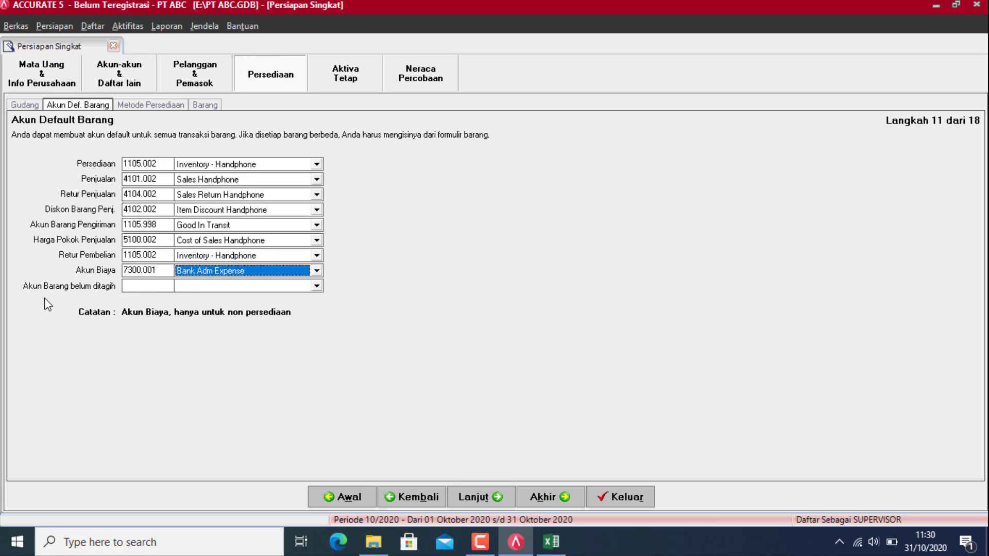
Step: Set the unbilled goods account to Unbilled Receive Inventory and continue to step 12
click(201, 286)
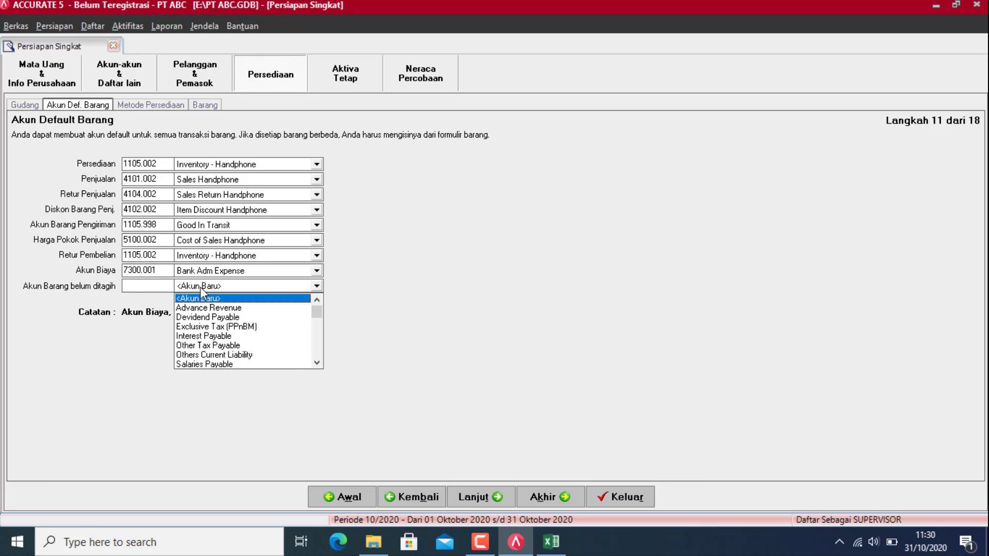
text(Un)
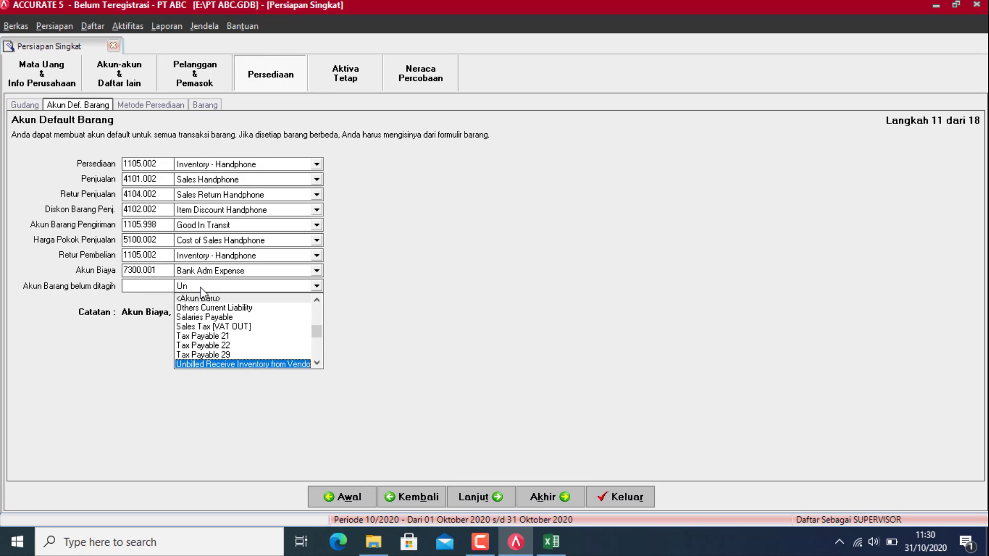
key(Return)
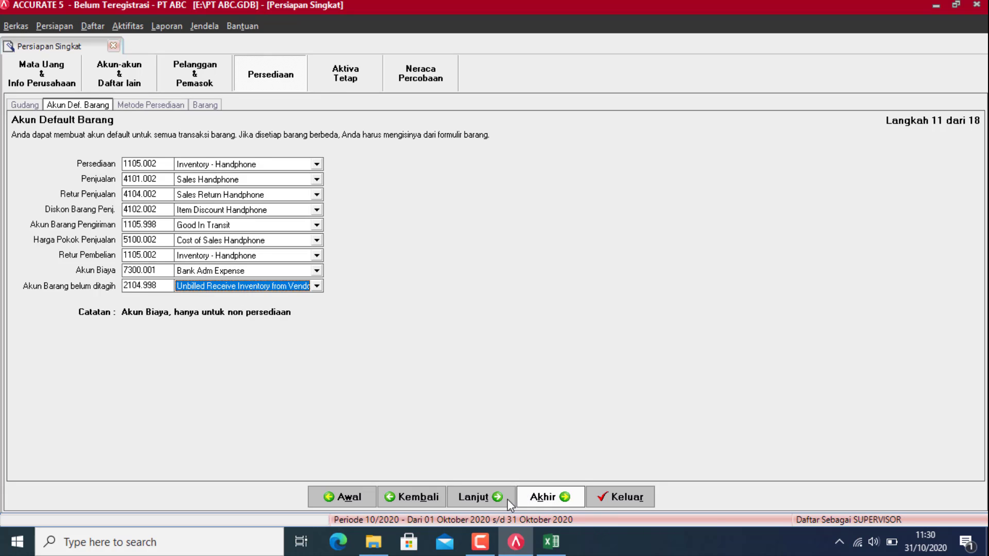
click(479, 497)
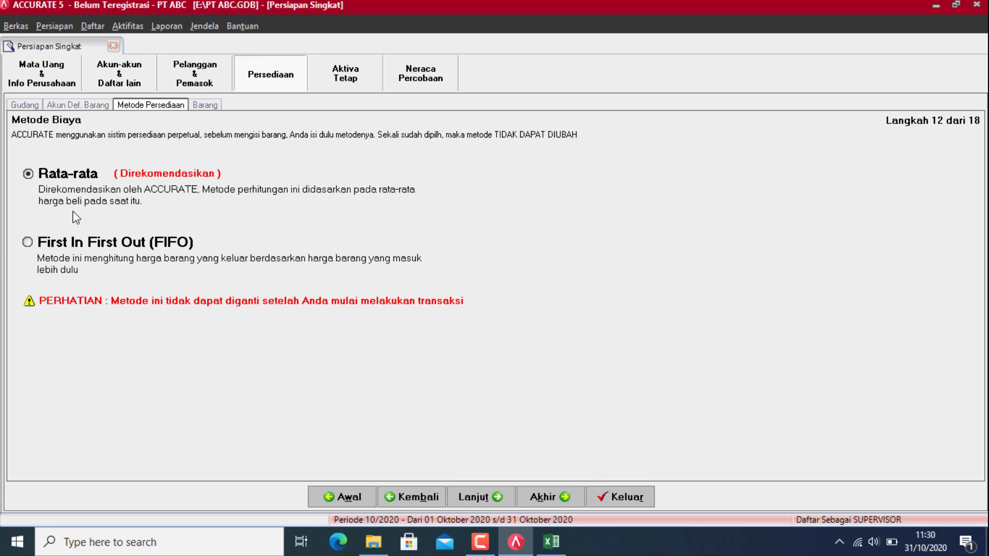
Step: Select FIFO as the costing method and continue to step 13 Informasi Barang
click(72, 247)
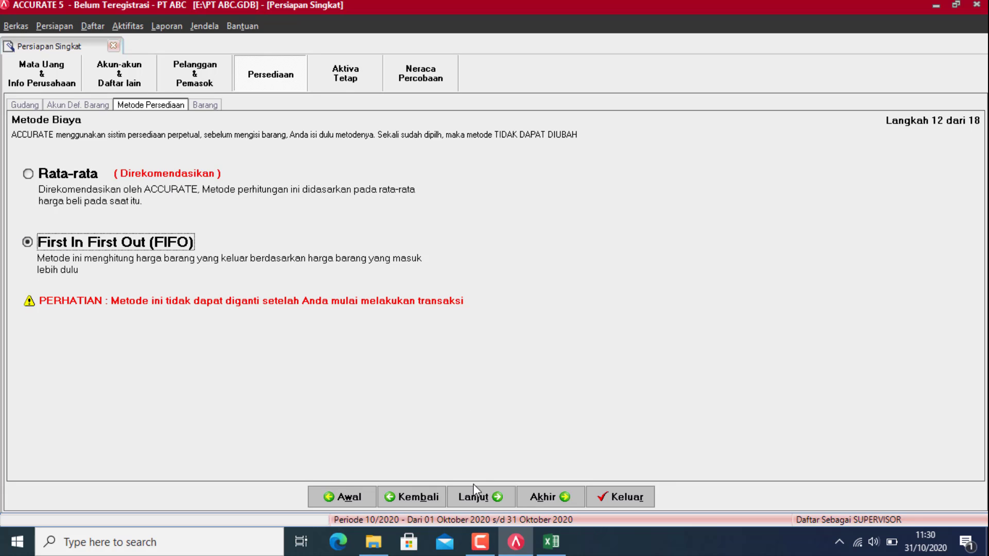
click(472, 497)
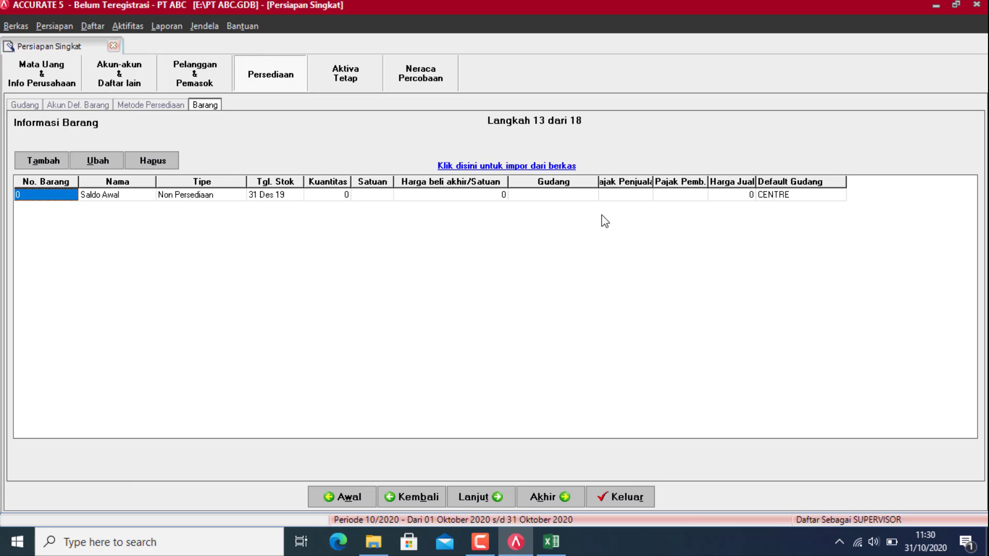
Step: Close the open inventory workbook in Excel and return to ACCURATE 5
click(550, 541)
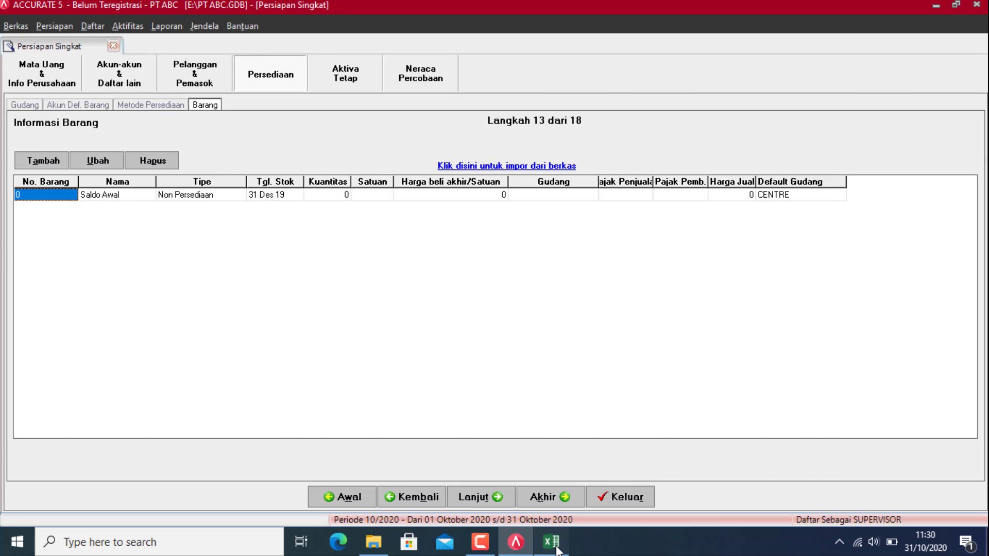
click(972, 11)
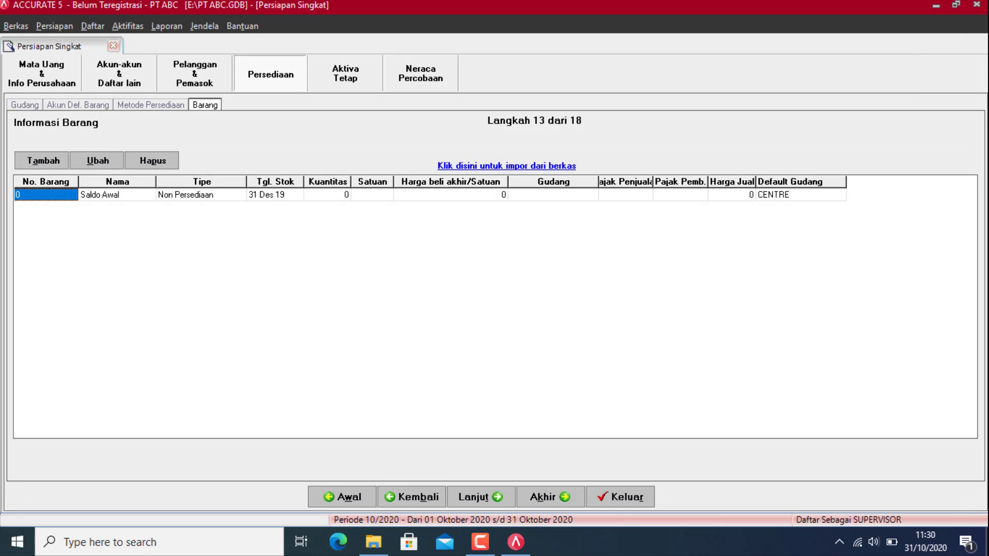
click(374, 541)
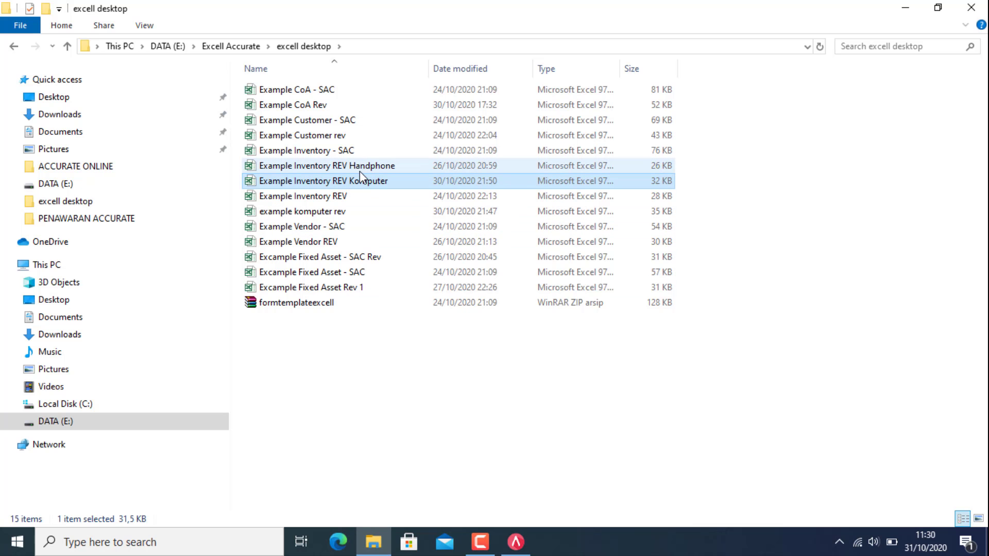
click(516, 541)
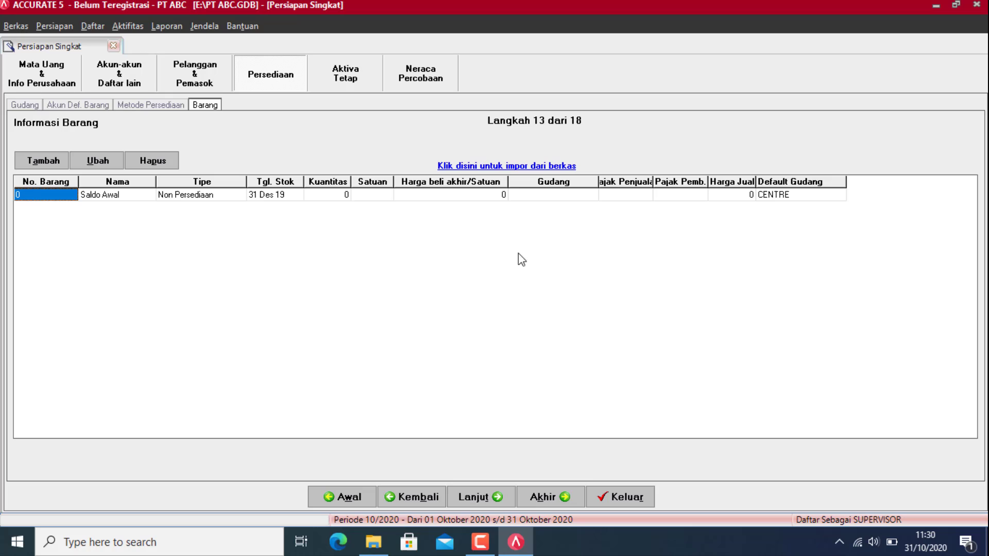
Step: Choose Example Inventory REV Handphone.xls, filtered as Excel (*.xls), as the item import file
click(517, 166)
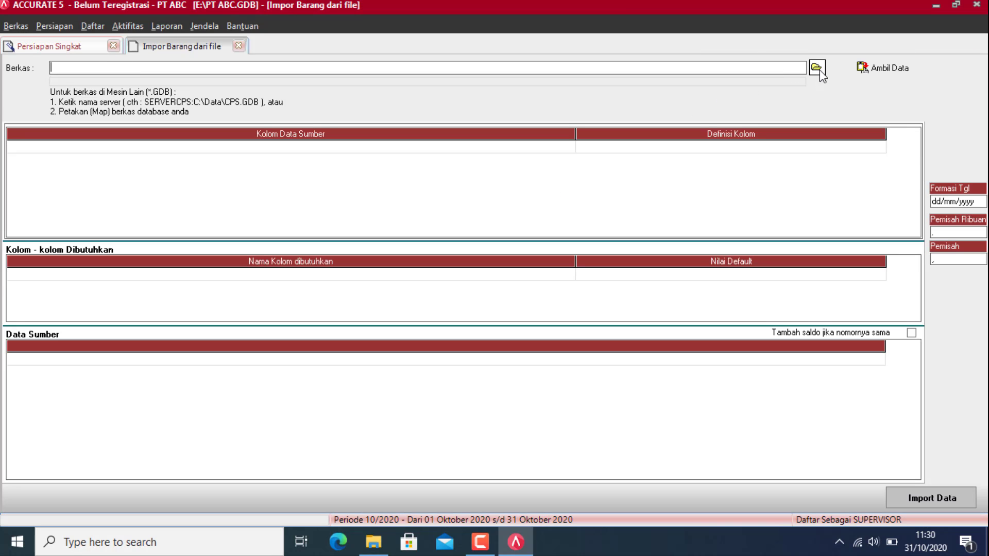
click(816, 68)
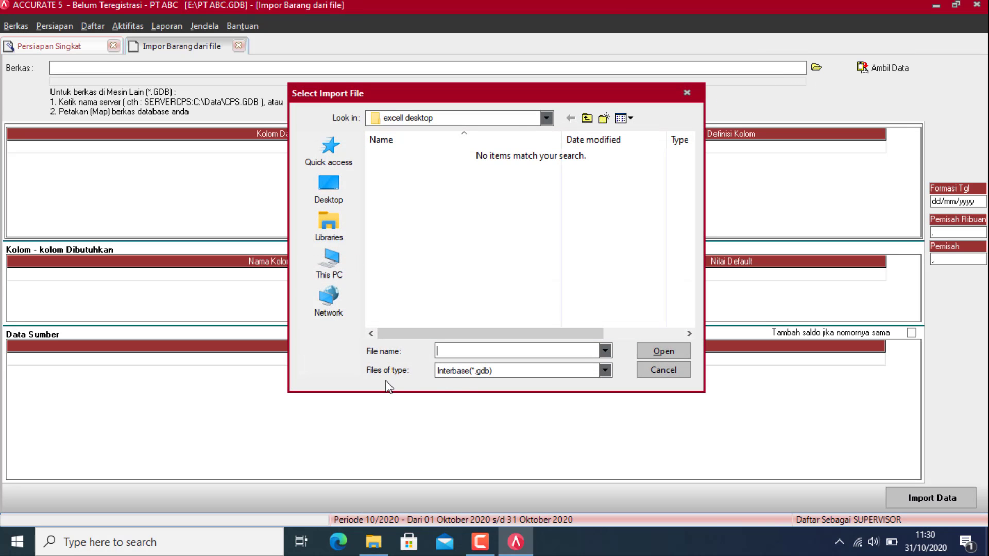
click(459, 371)
click(464, 395)
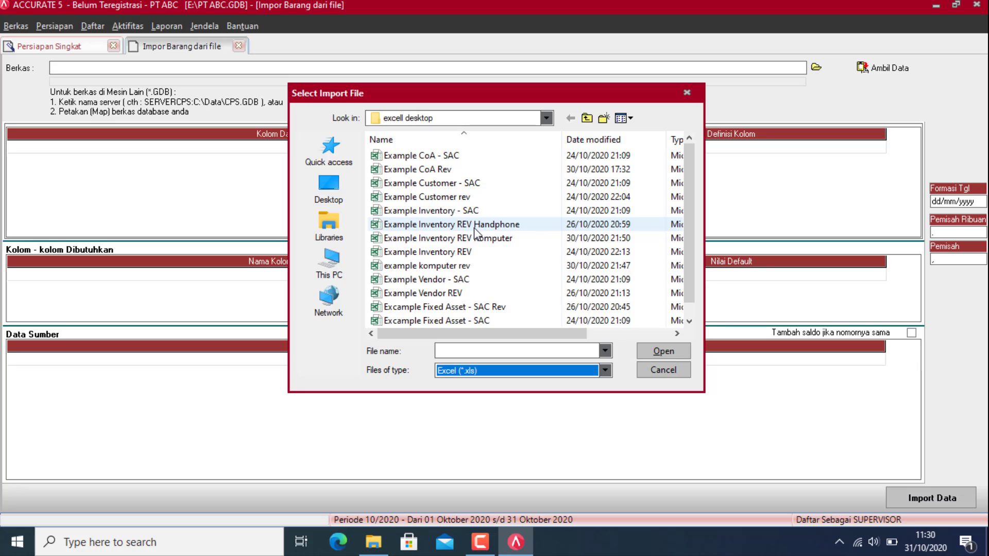
double_click(475, 227)
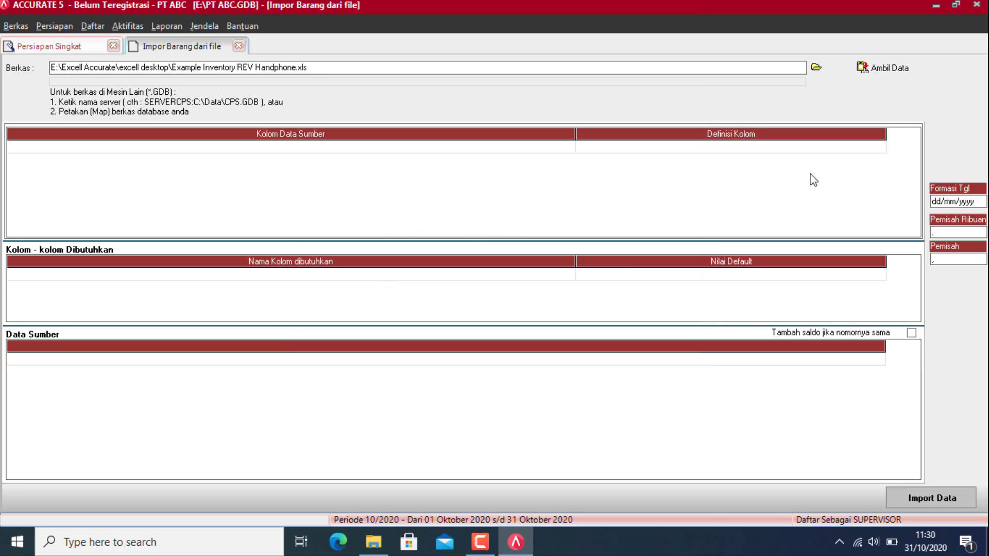
Step: Load the workbook columns and map Item No., Item Description and Def Qty to No. Barang, Deskripsi Barang, Kuantitas
click(902, 67)
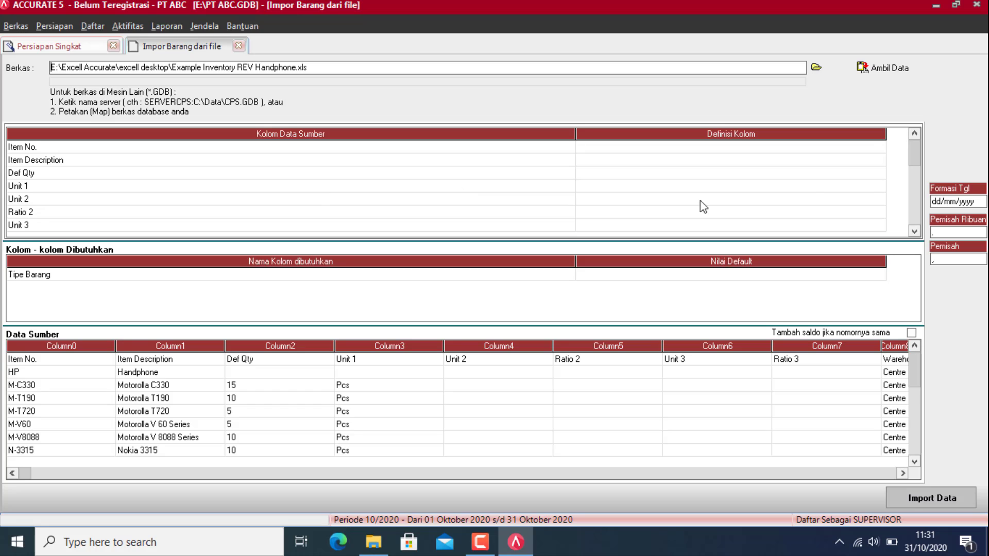
click(861, 150)
click(879, 146)
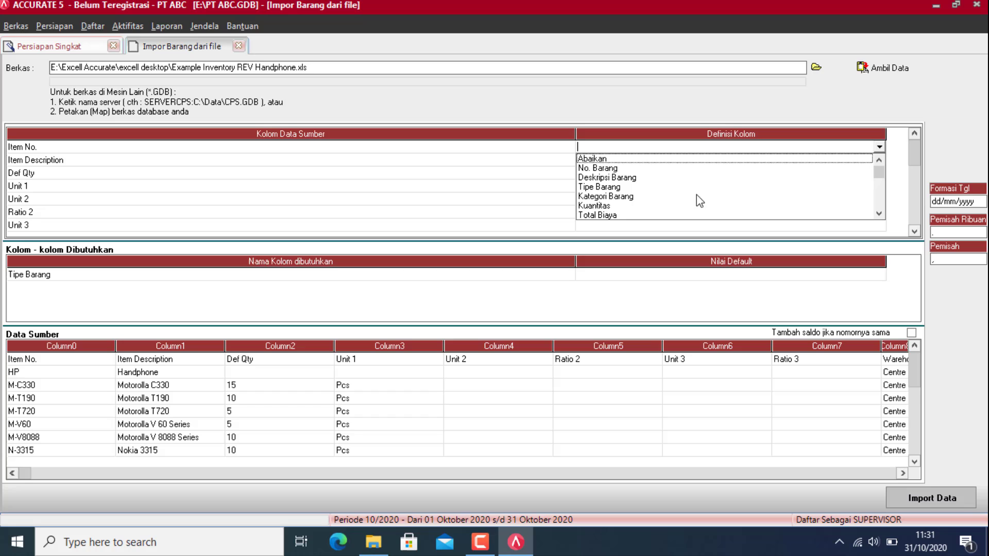
click(597, 169)
click(876, 160)
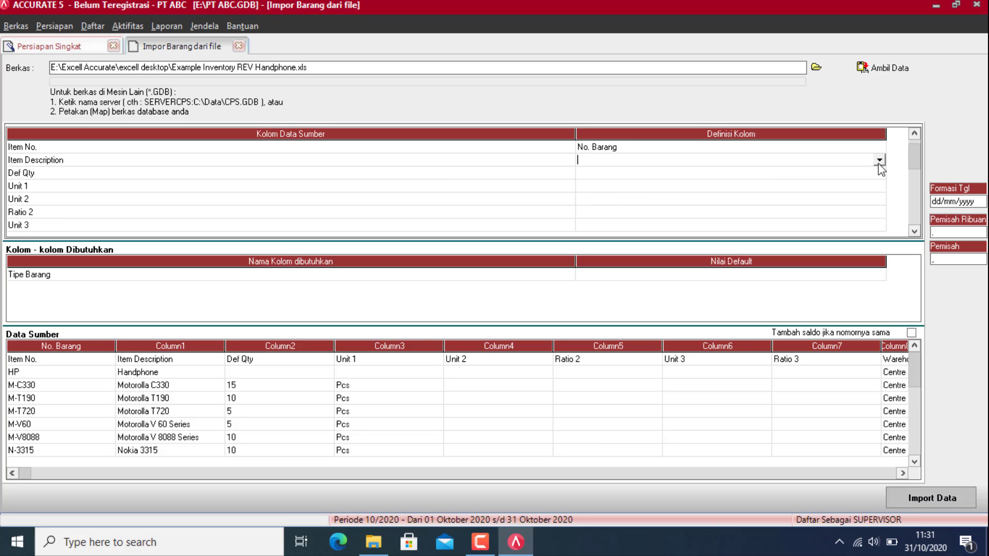
click(879, 161)
click(609, 182)
click(870, 175)
click(880, 173)
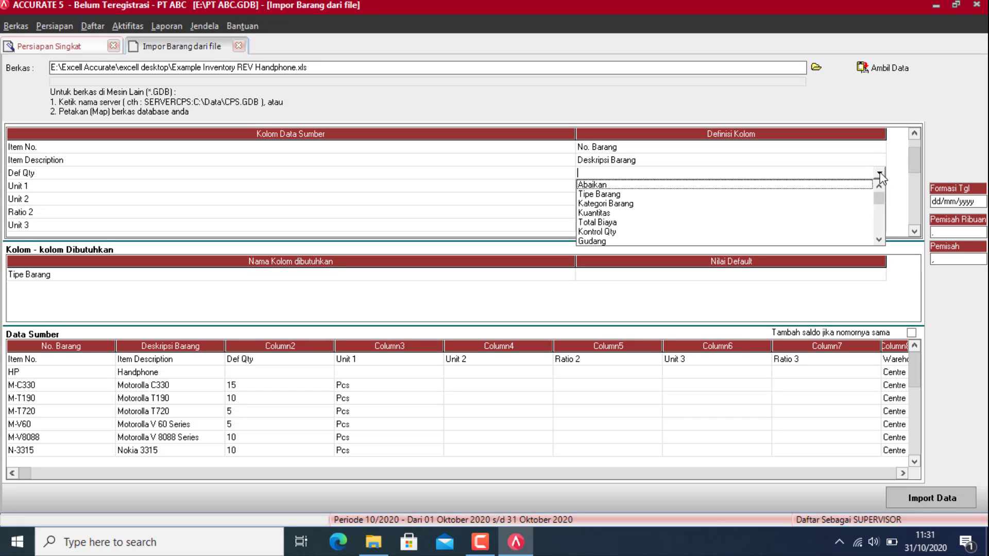
click(592, 213)
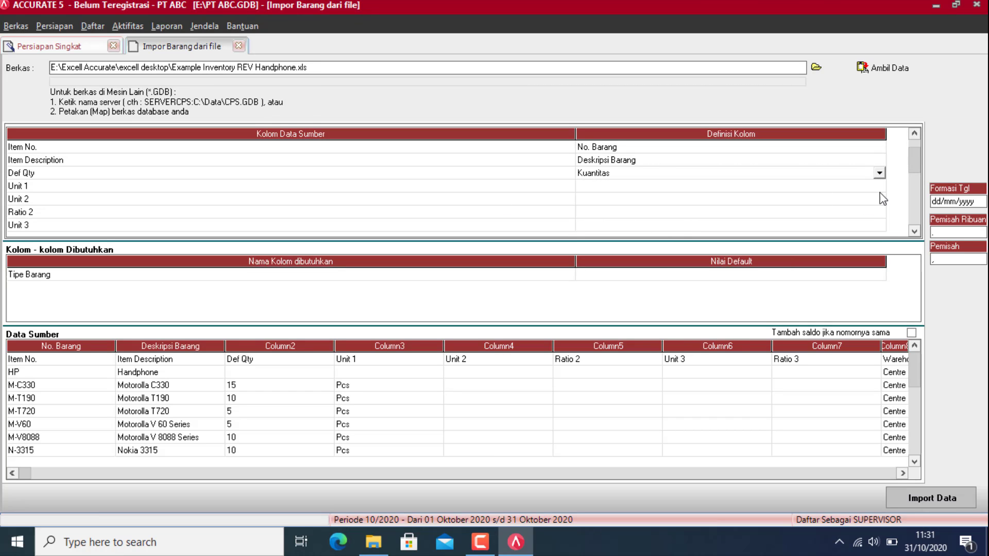
Step: Map Unit 1 to Unit 1, Unit 2 to Unit 2, and Ratio 2 to Rasio Unit 2
click(879, 186)
click(880, 187)
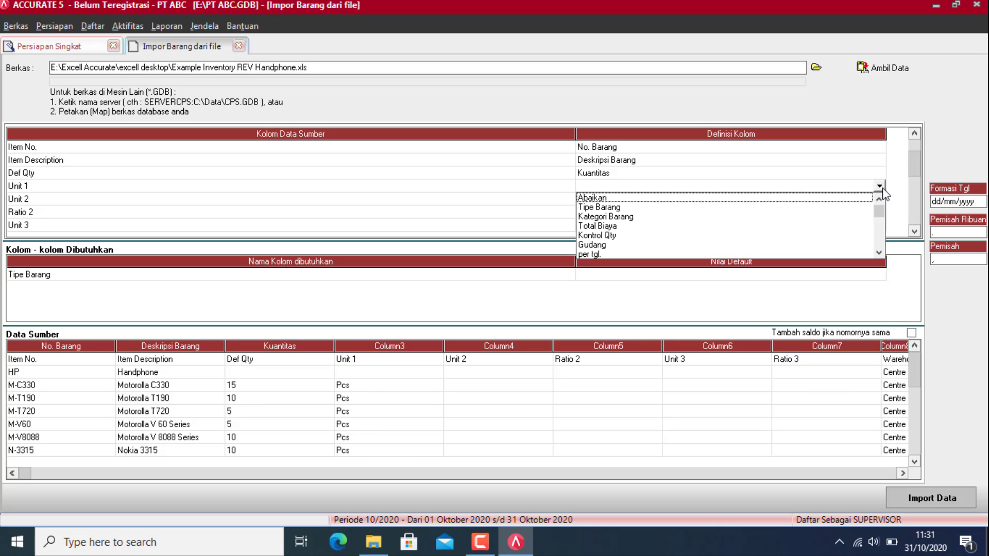
key(u)
key(Return)
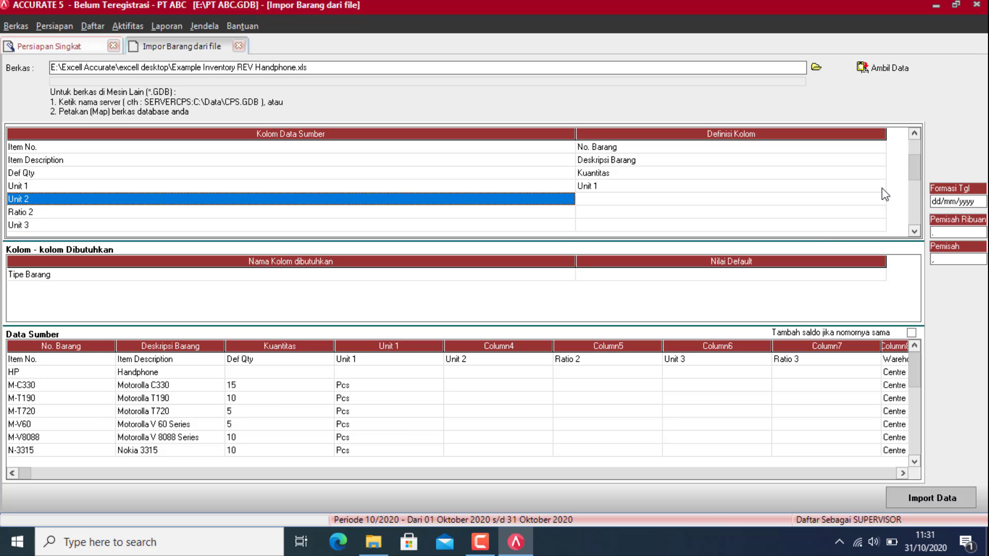
click(859, 204)
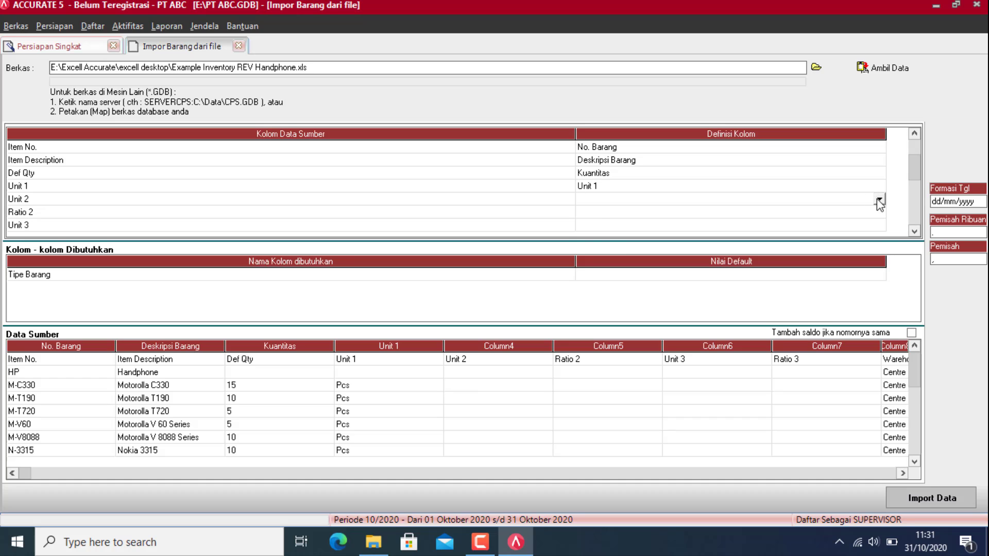
click(879, 200)
key(u)
key(Return)
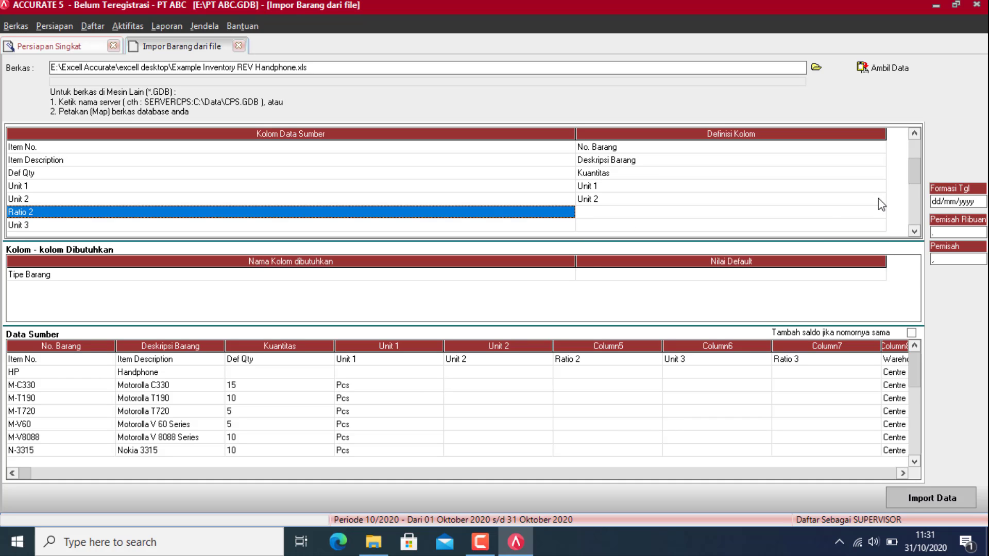
click(866, 212)
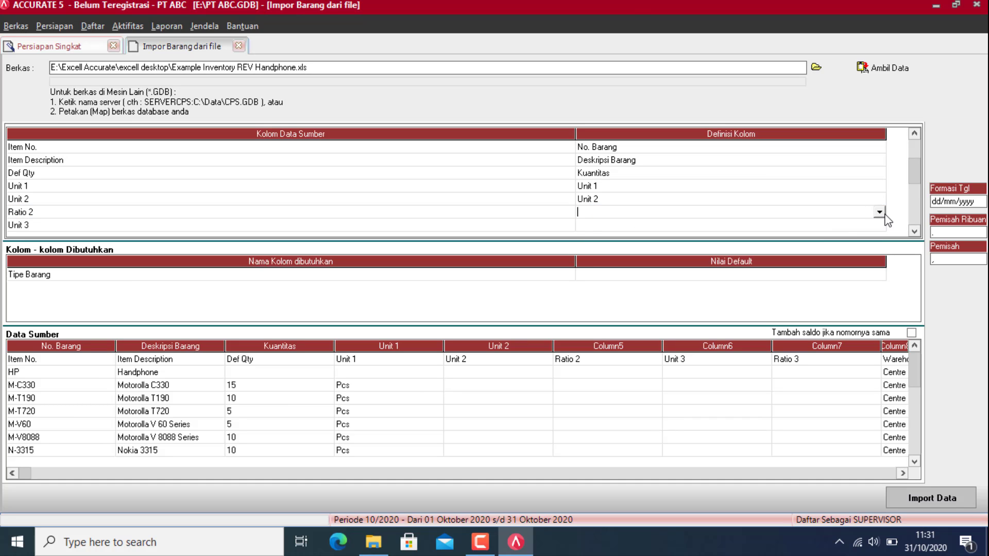
click(881, 213)
click(878, 279)
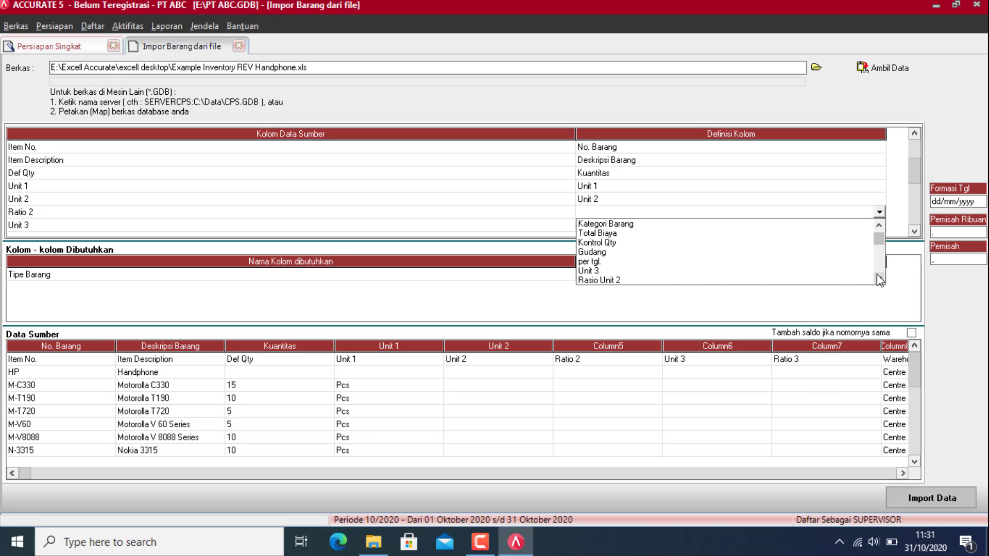
click(879, 279)
click(626, 270)
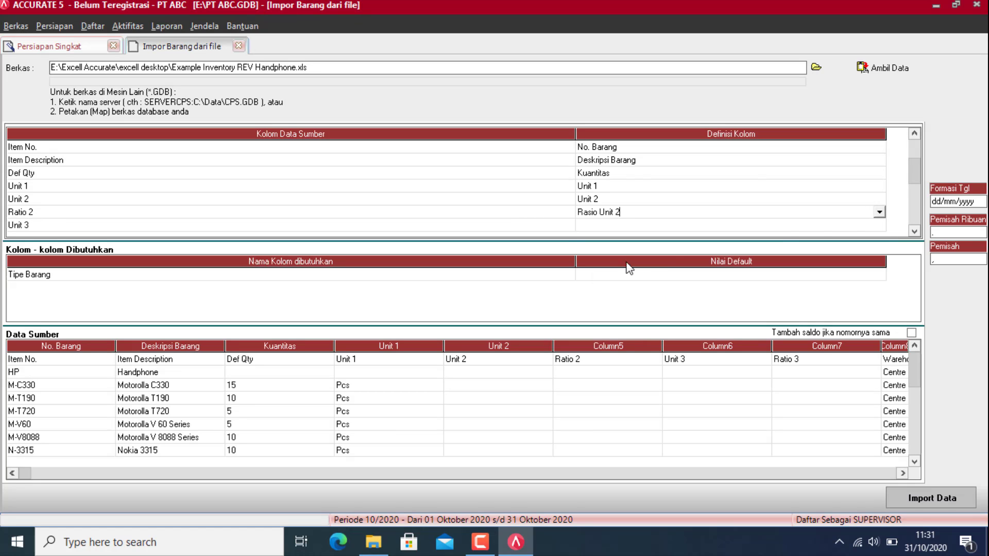
Step: Map Unit 3 to Unit 3 and Ratio 3 to Rasio Unit 3
click(830, 226)
click(879, 225)
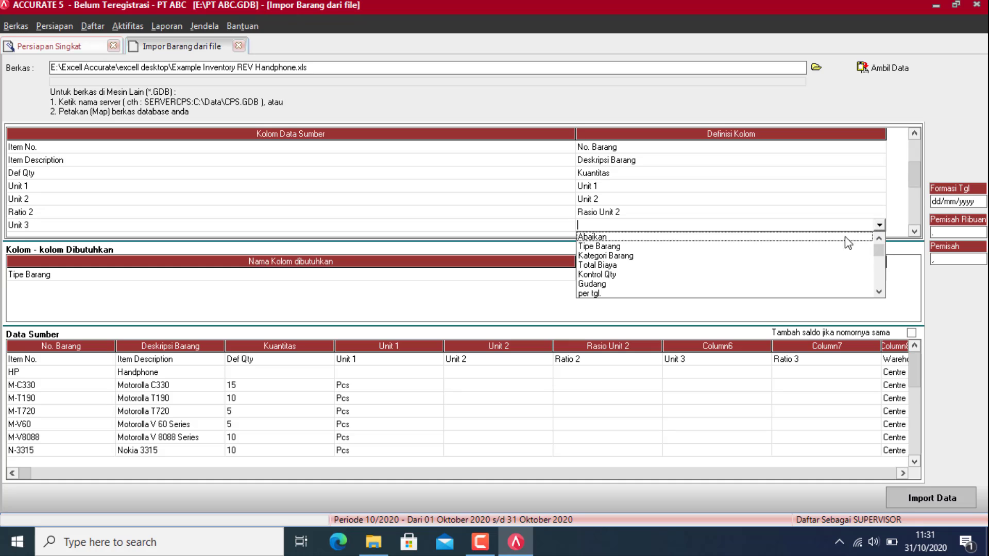
scroll(623, 304, down, 2)
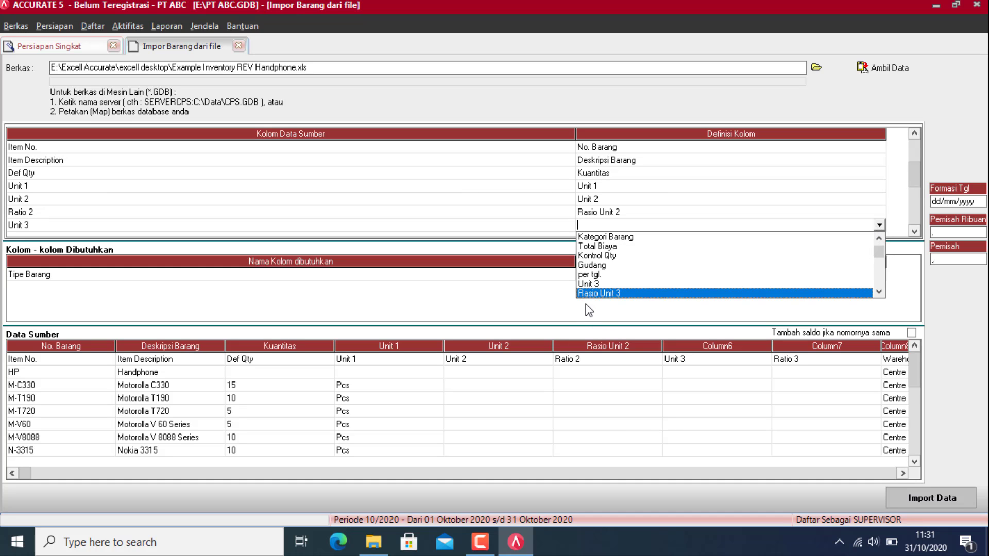
click(604, 293)
click(915, 231)
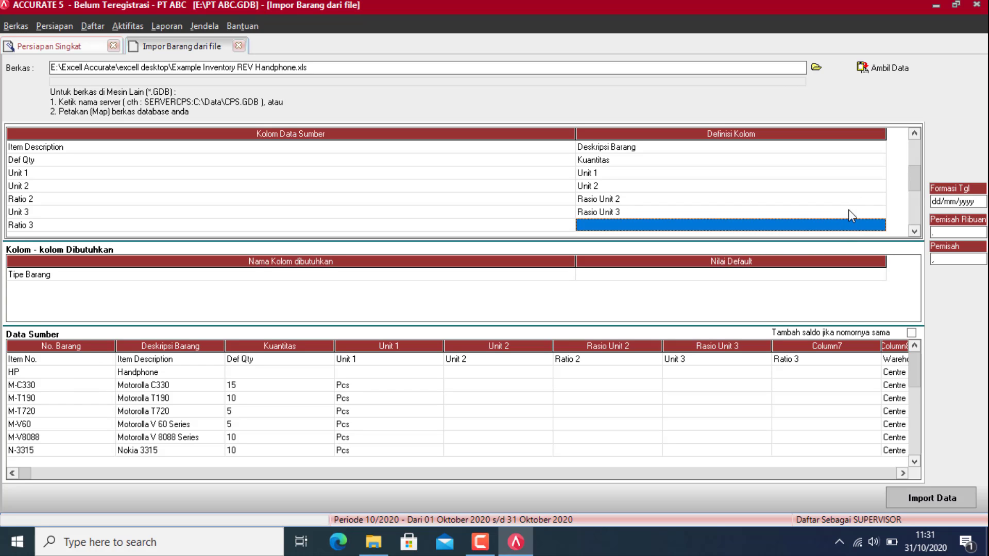
click(877, 211)
click(878, 212)
click(879, 212)
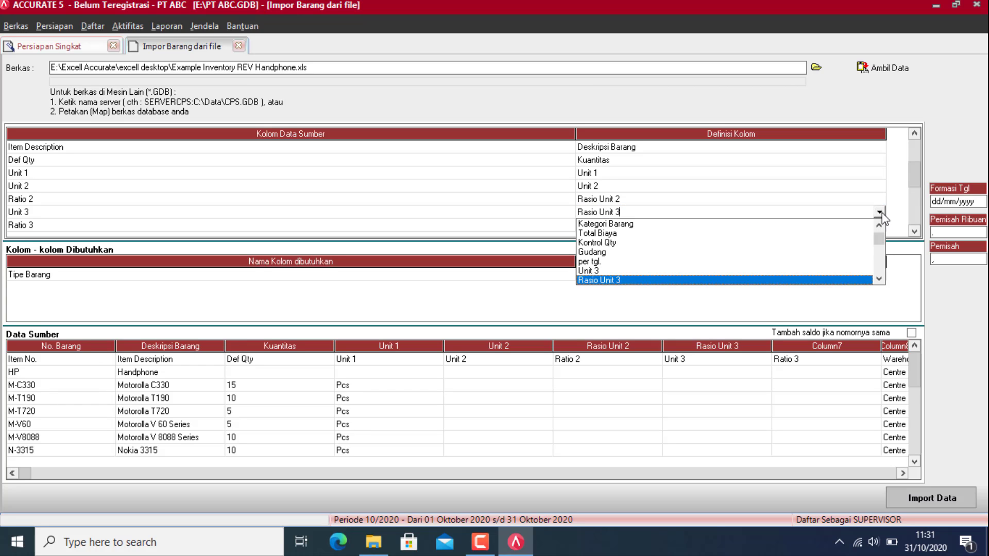
click(592, 271)
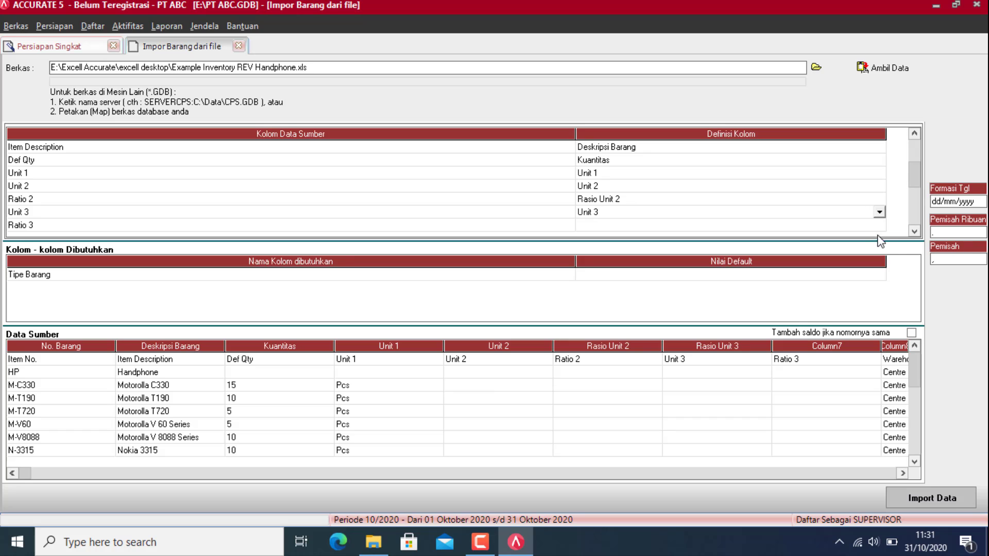
click(875, 226)
click(875, 227)
click(880, 225)
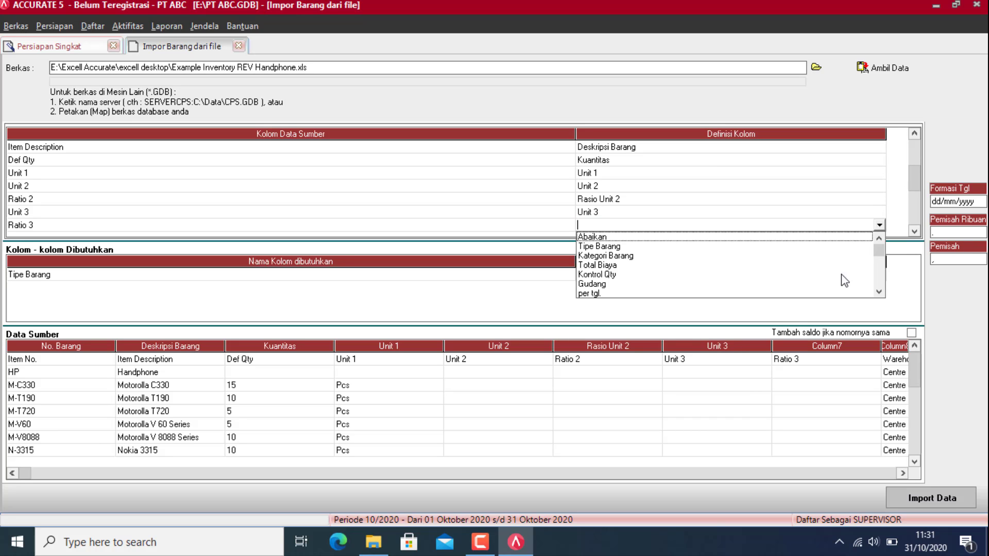
click(878, 291)
click(879, 292)
click(878, 292)
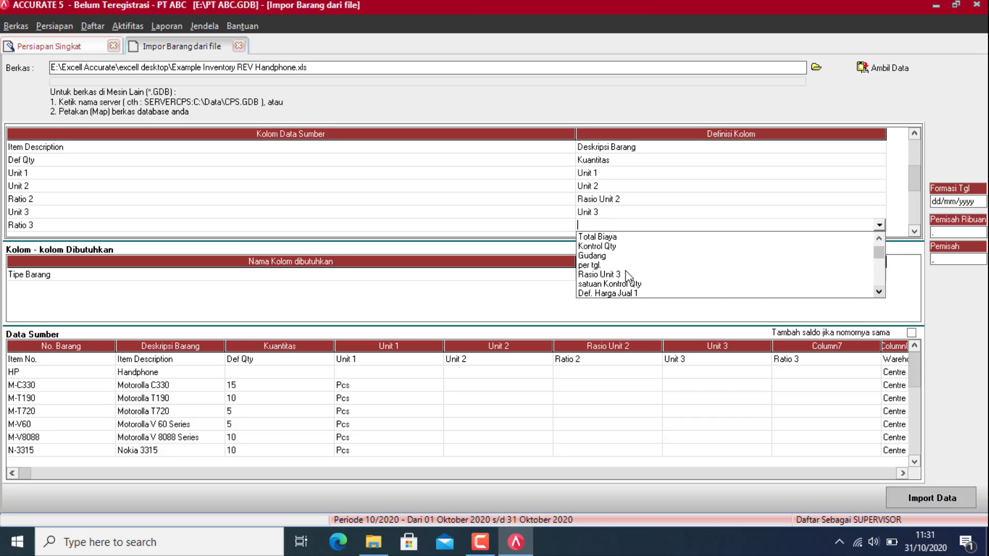
click(600, 275)
Step: Map Warehouse to Gudang, assigning both warehouse values to CENTRE
click(915, 231)
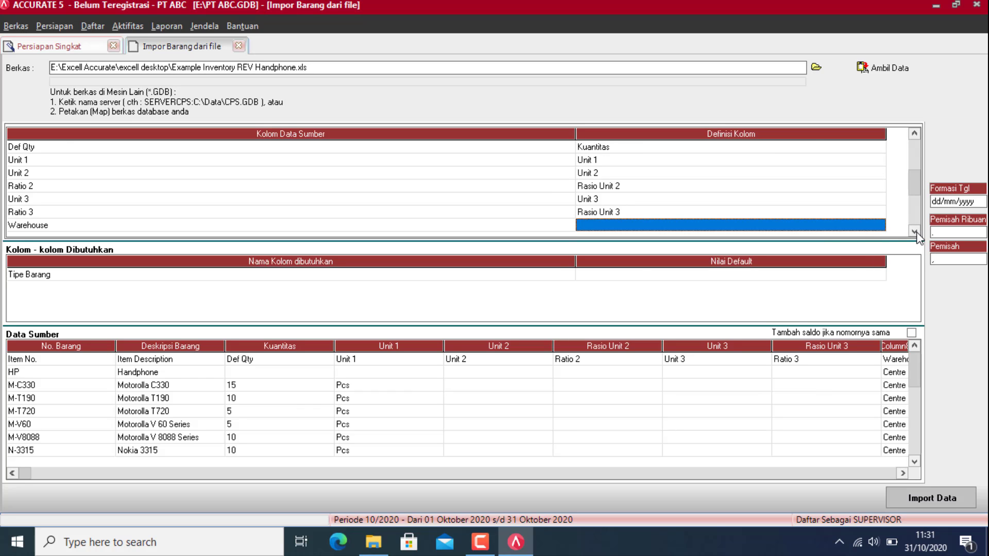
click(864, 227)
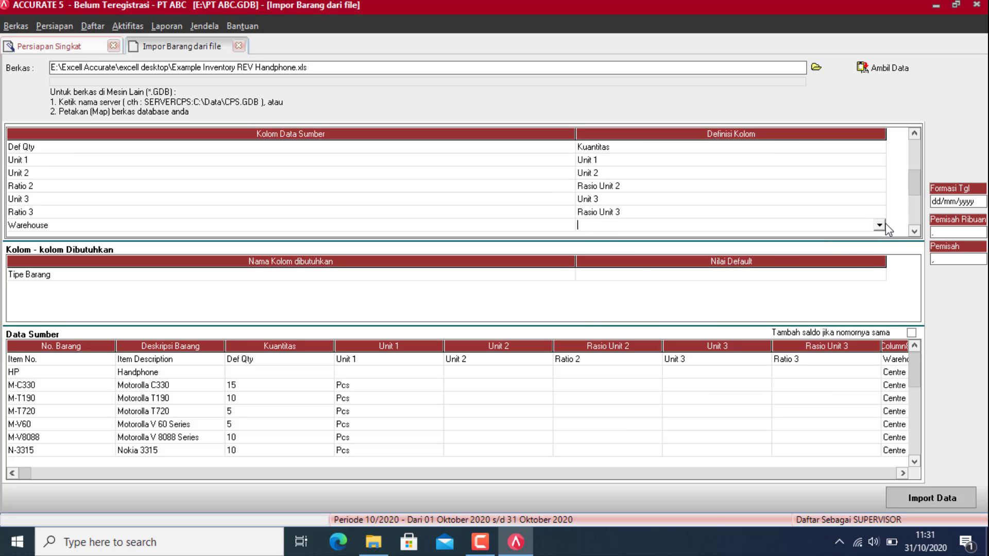
click(883, 225)
click(611, 286)
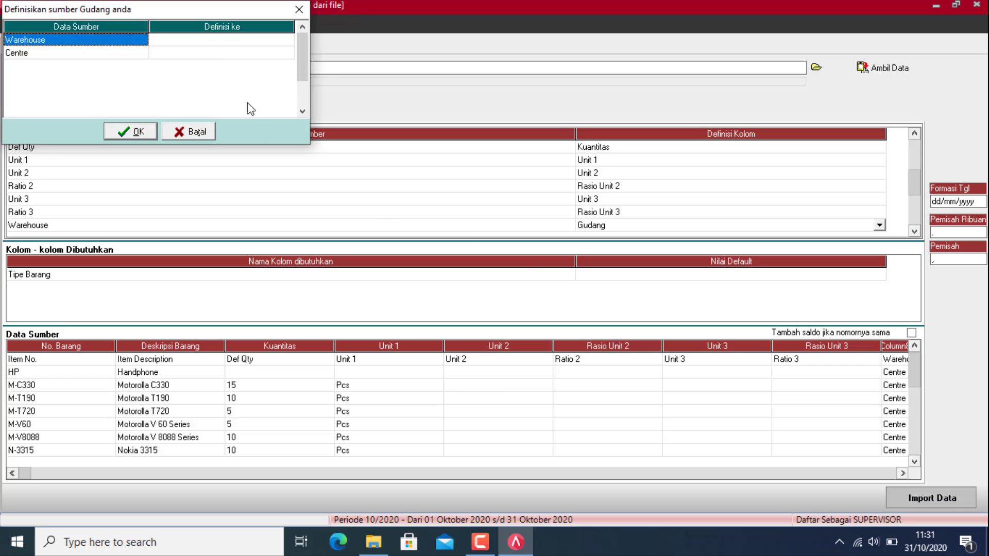
click(236, 41)
click(287, 39)
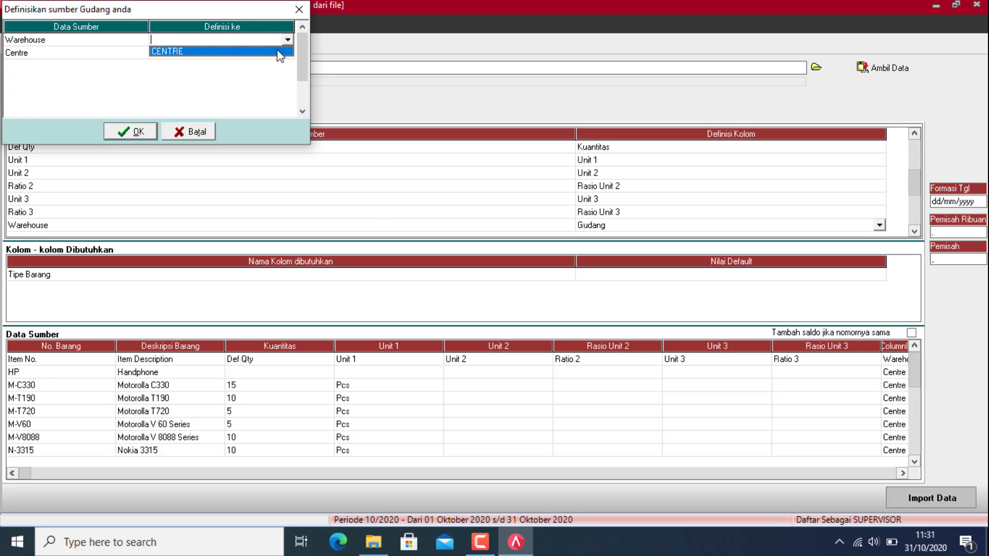
click(280, 51)
click(287, 52)
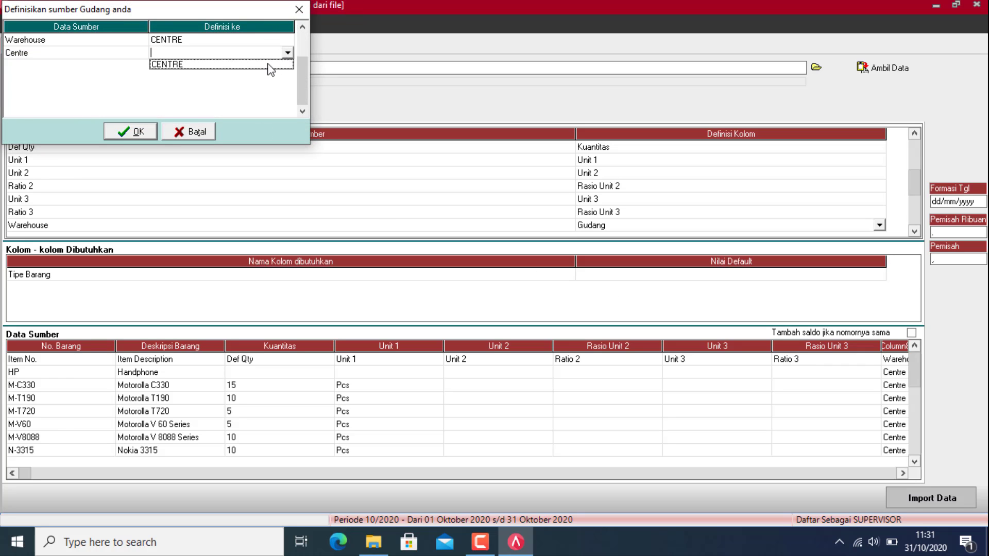
click(273, 63)
click(131, 135)
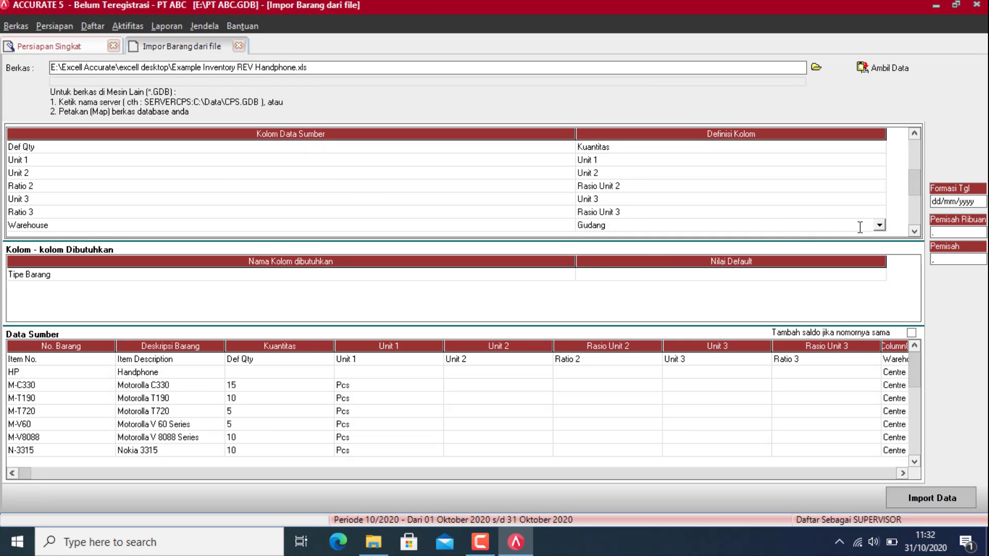
Step: Leave Cost/Unit out of the import and map Total Cost to Total Biaya
click(914, 231)
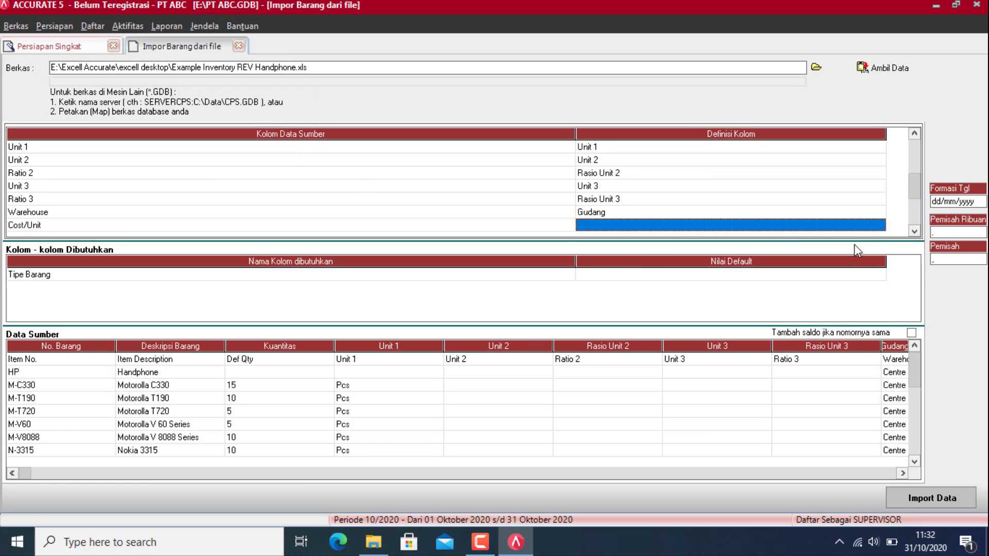
click(876, 225)
click(880, 226)
click(834, 237)
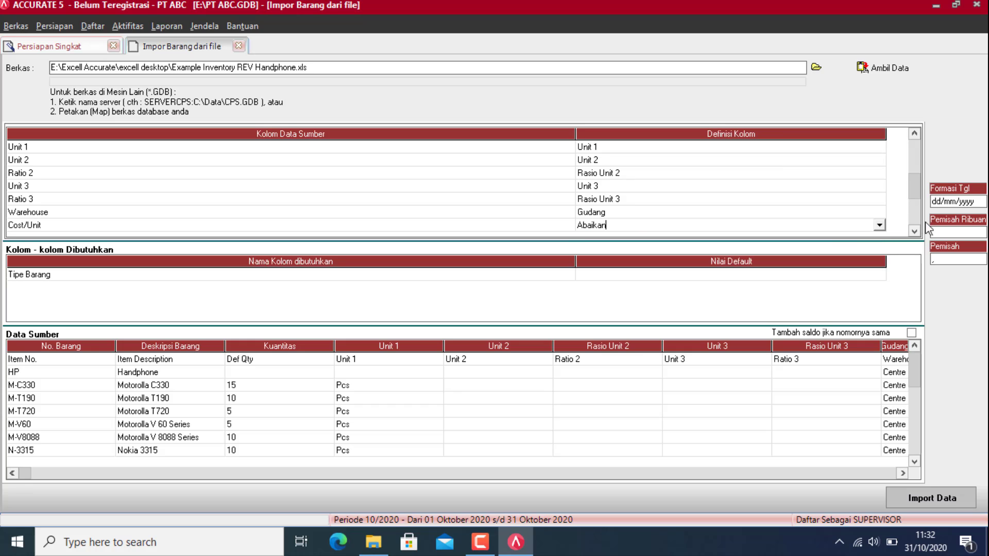
click(915, 231)
click(853, 227)
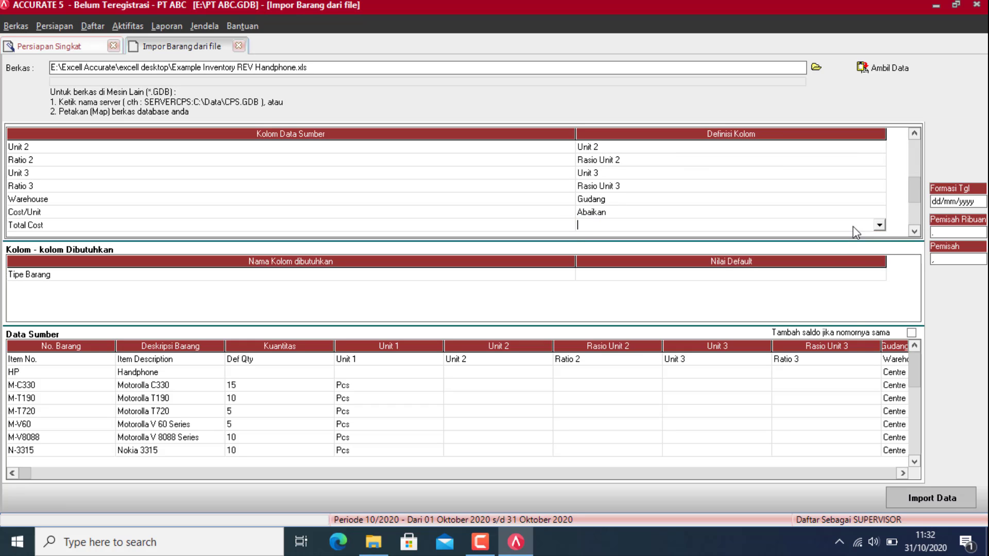
click(880, 226)
click(605, 265)
Step: Map Min Qty to Kts Minimum
click(914, 231)
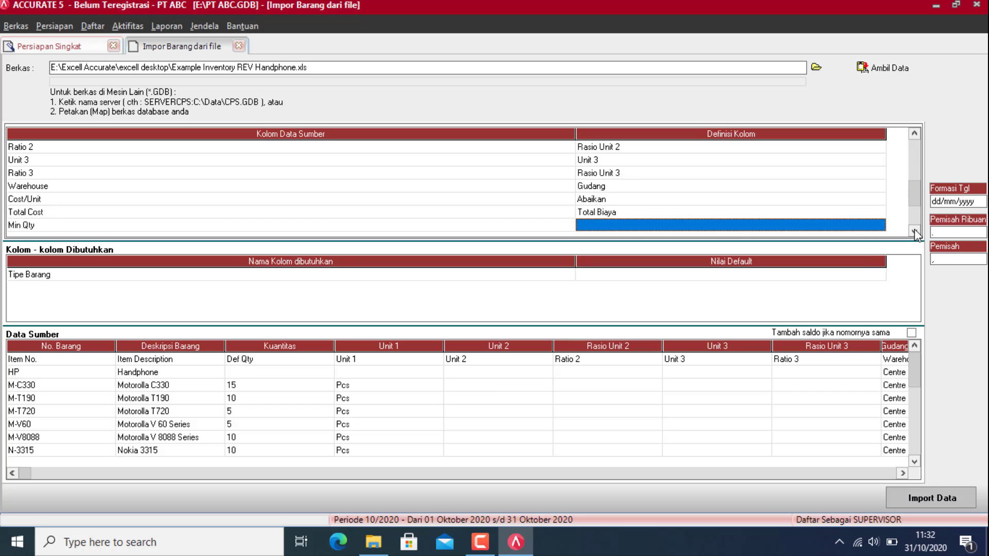
click(853, 227)
click(881, 224)
key(Down)
key(Down)
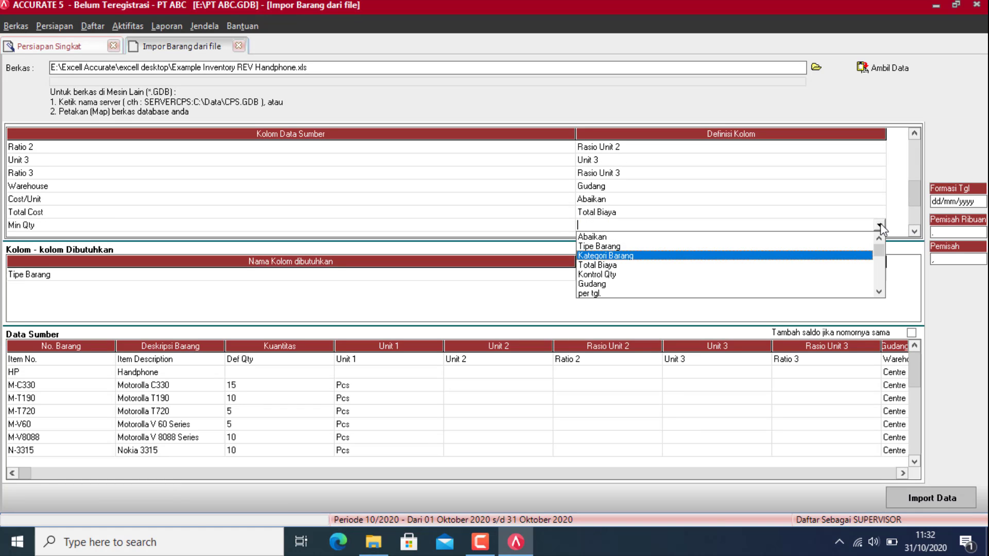
key(Up)
key(Up)
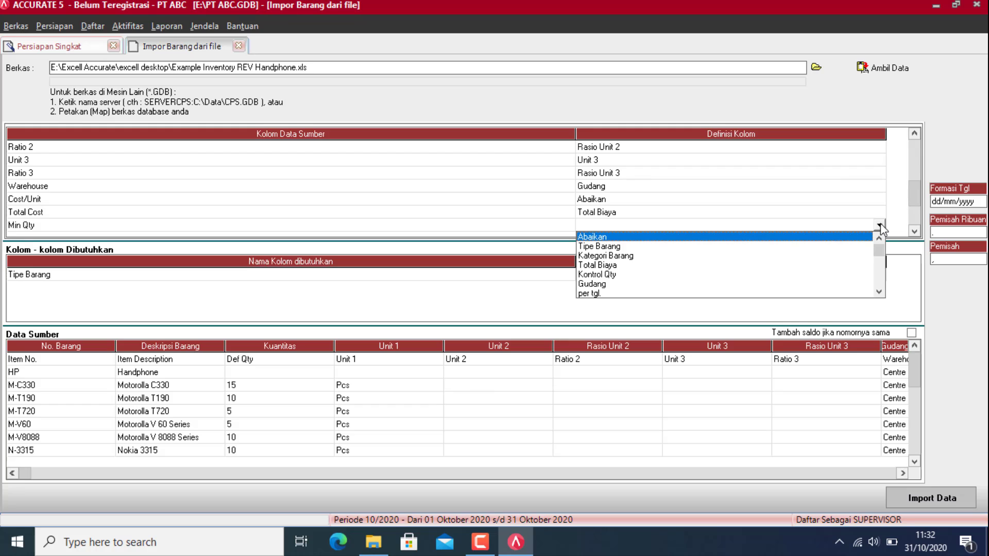
key(Down)
key(Down)
key(Down)
key(Down)
key(Down)
key(Down)
key(Down)
key(Down)
key(Down)
key(Down)
key(Down)
key(Down)
key(Down)
key(Down)
key(Down)
key(Down)
key(Down)
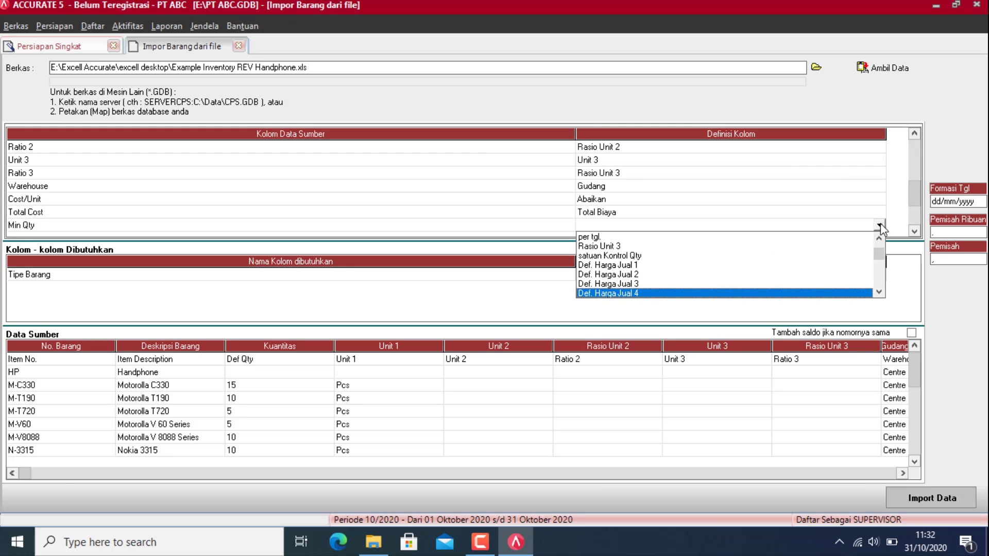
key(Down)
key(Up)
key(Up)
key(Return)
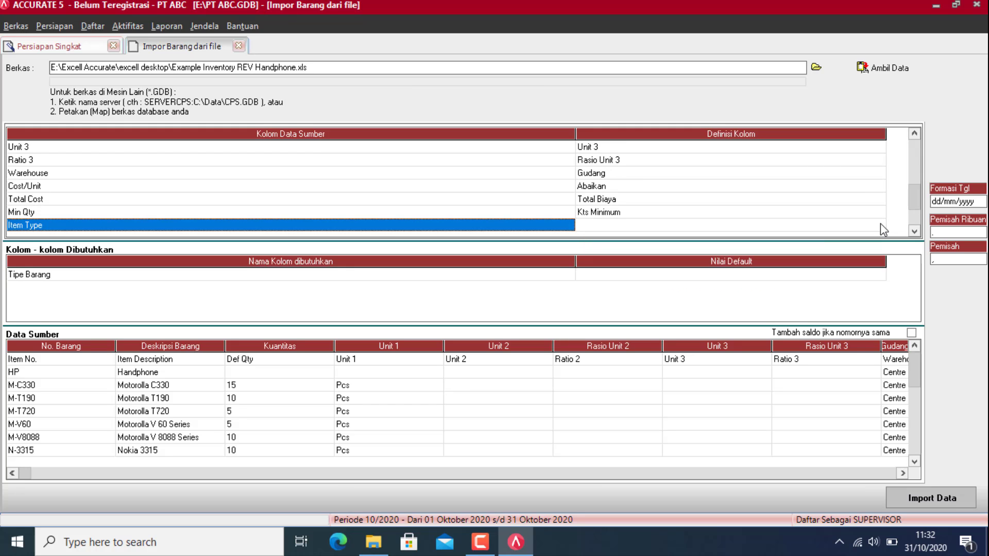
Step: Map Item Type to Tipe Barang, with both values set to Persediaan
click(872, 228)
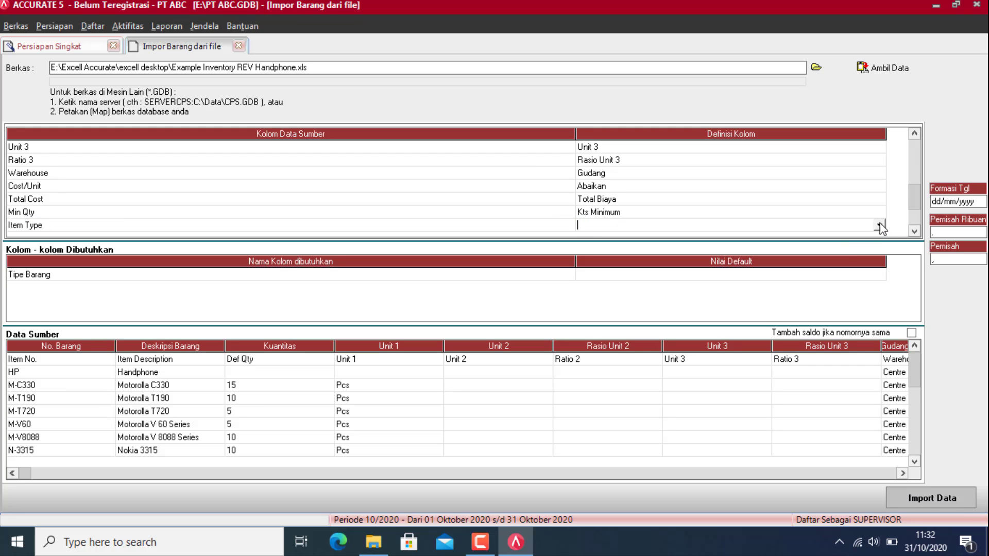
click(881, 226)
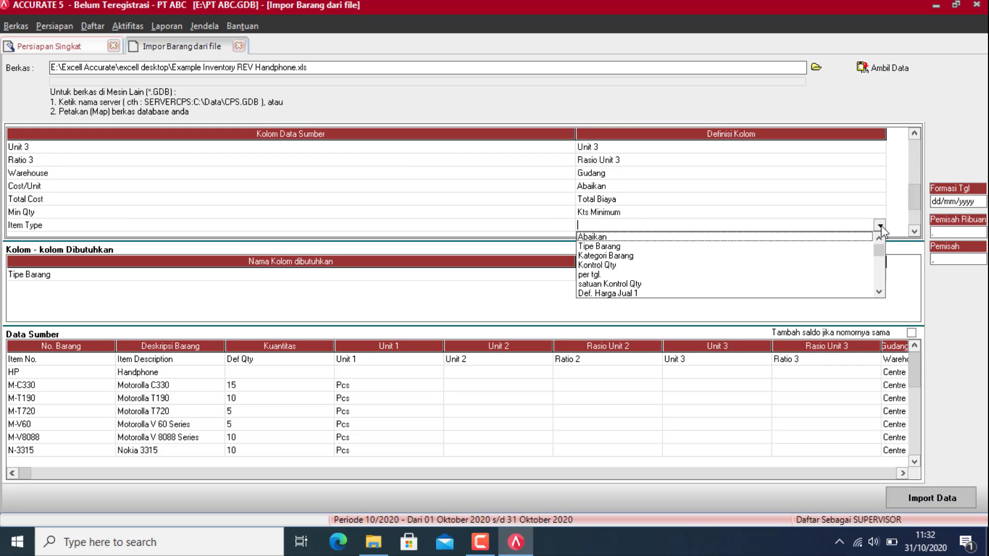
click(604, 247)
click(244, 41)
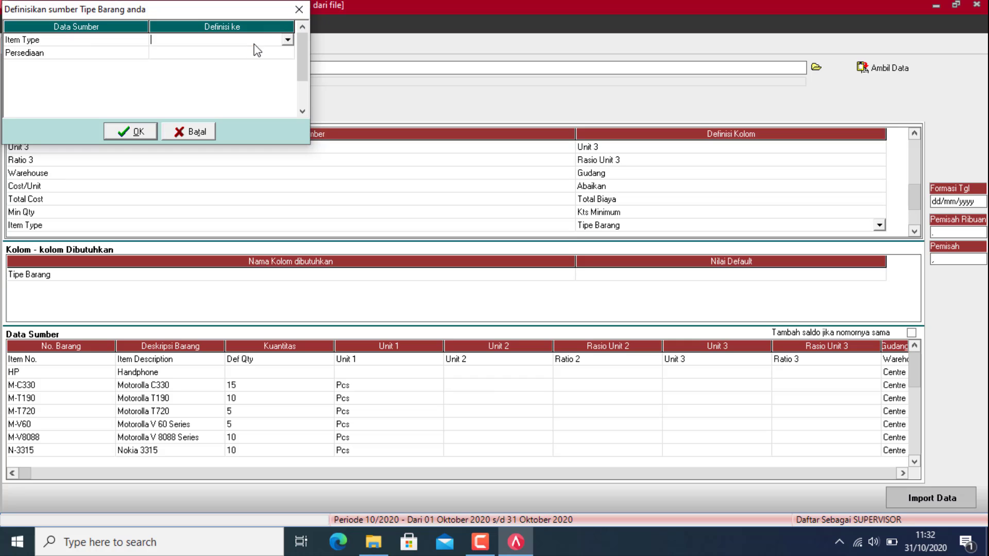
click(287, 40)
click(280, 49)
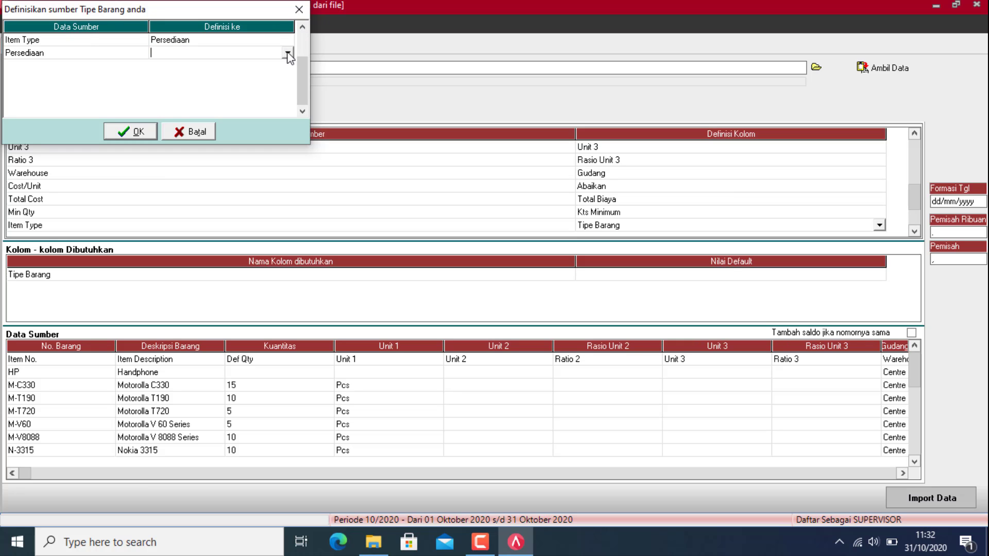
click(286, 54)
click(258, 61)
click(131, 132)
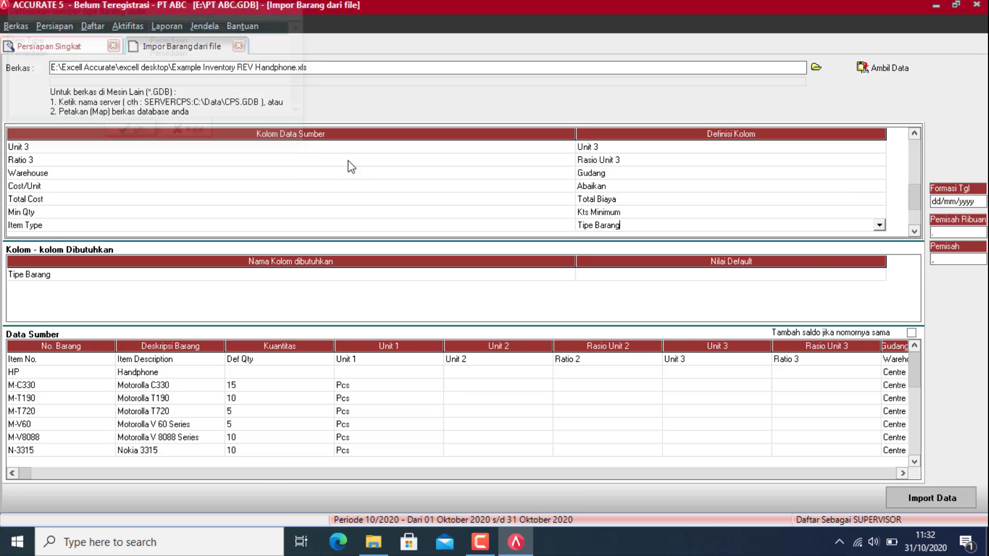
Step: Map Category to Kategori Barang, with both category values set to ELEKTRONIK
click(915, 232)
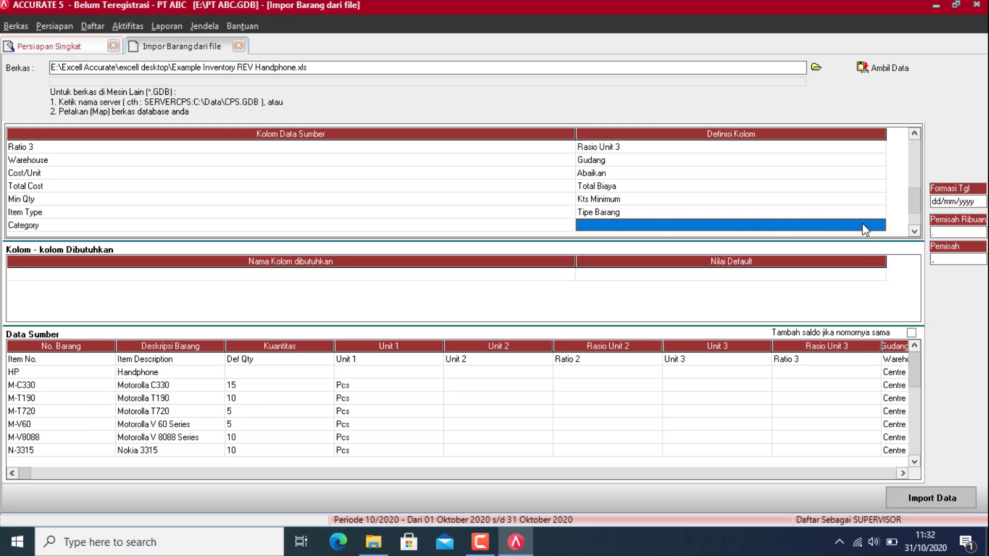
click(870, 226)
click(879, 226)
click(606, 256)
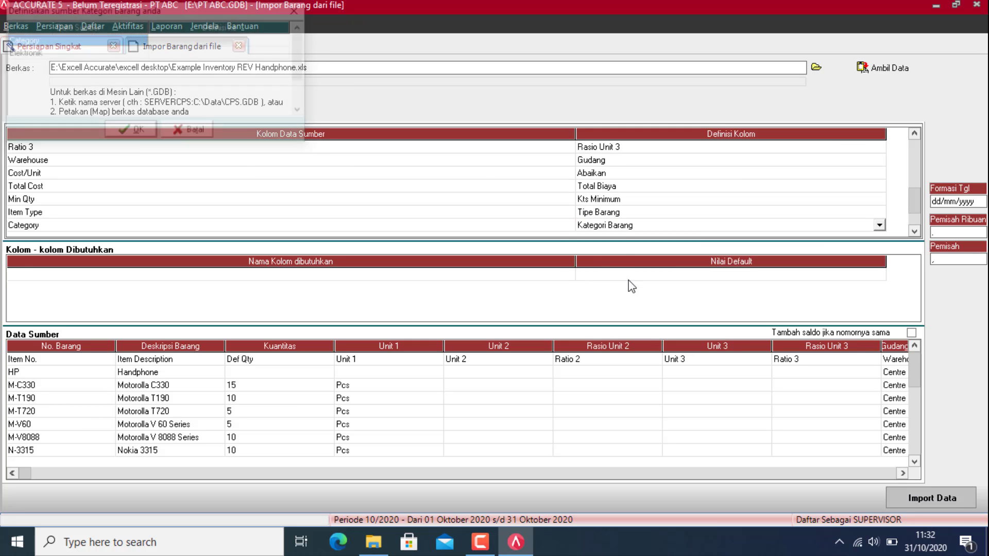
click(266, 40)
click(287, 40)
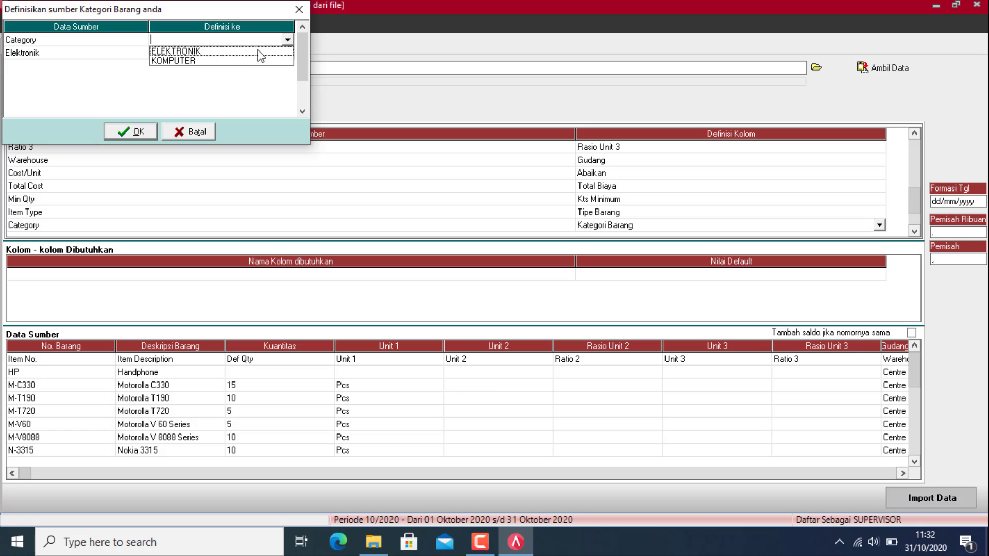
click(238, 61)
click(287, 39)
click(255, 49)
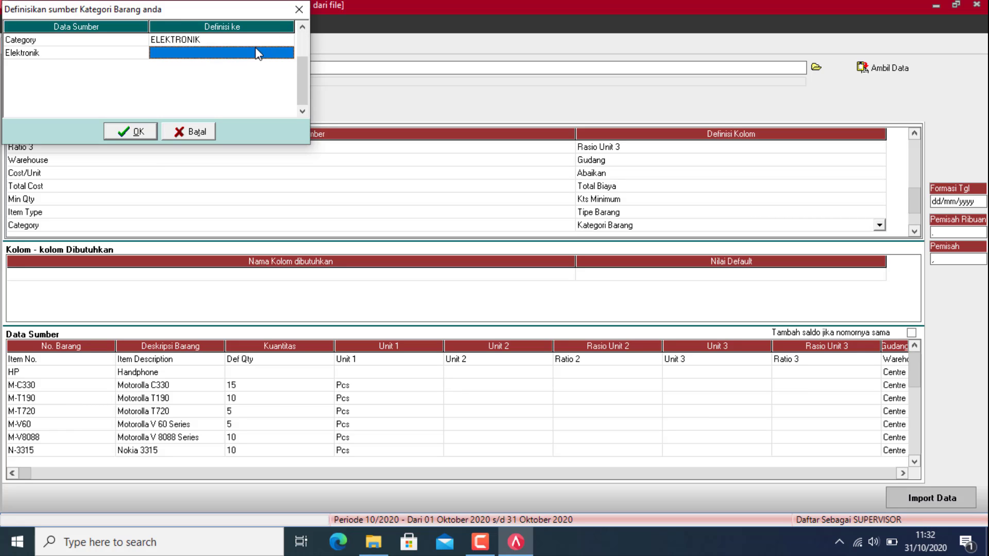
click(277, 51)
click(287, 53)
click(268, 62)
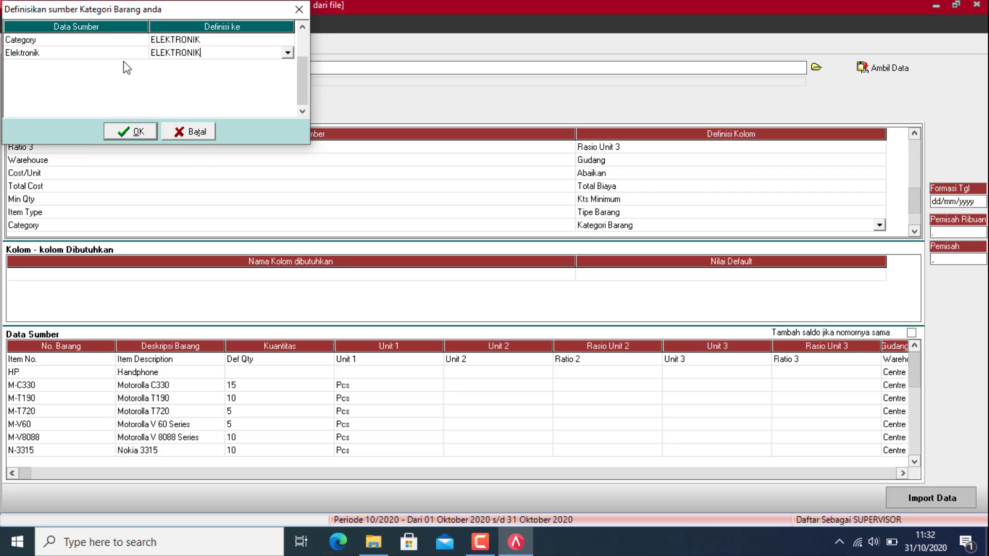
click(125, 132)
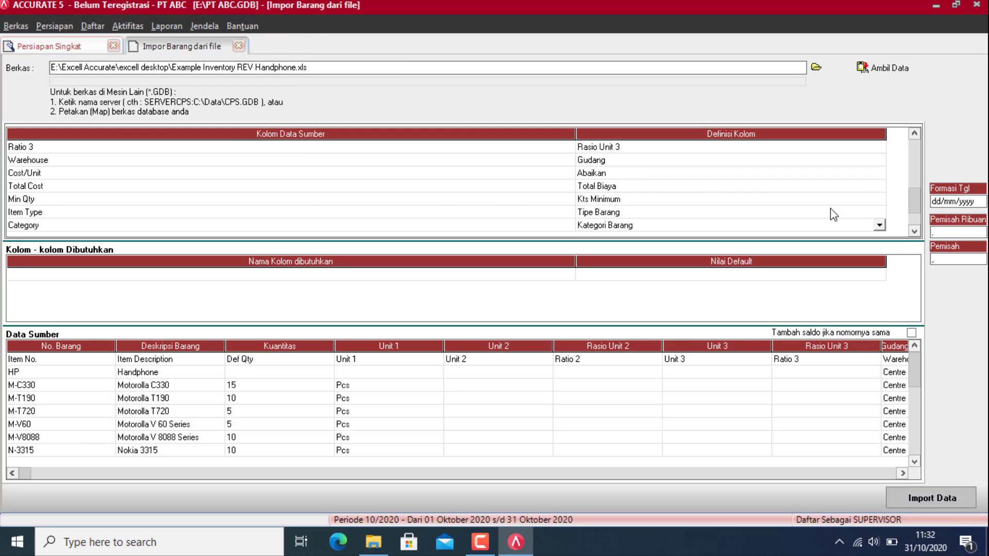
Step: Map Sales Price 1 to Def. Harga Jual 1
click(915, 232)
click(858, 226)
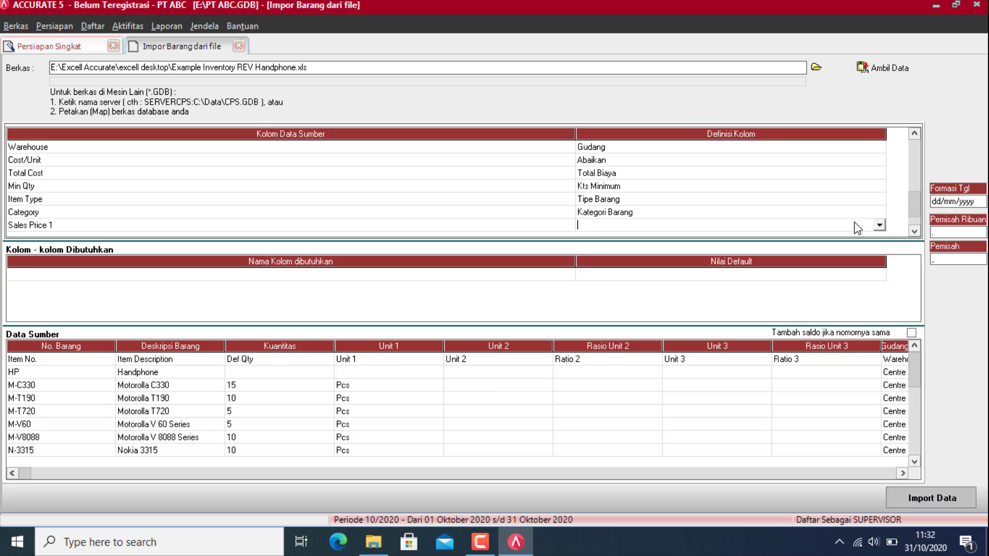
click(880, 226)
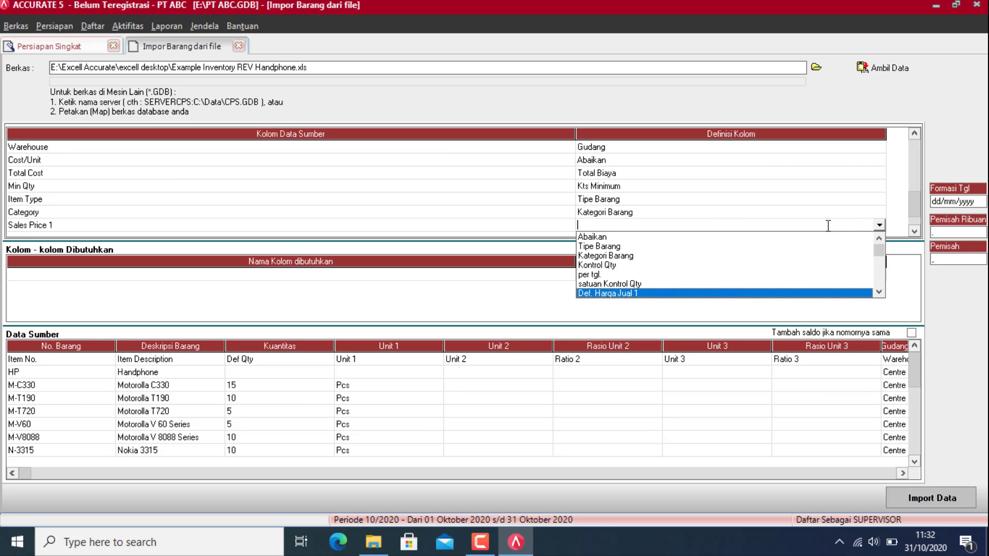
click(627, 293)
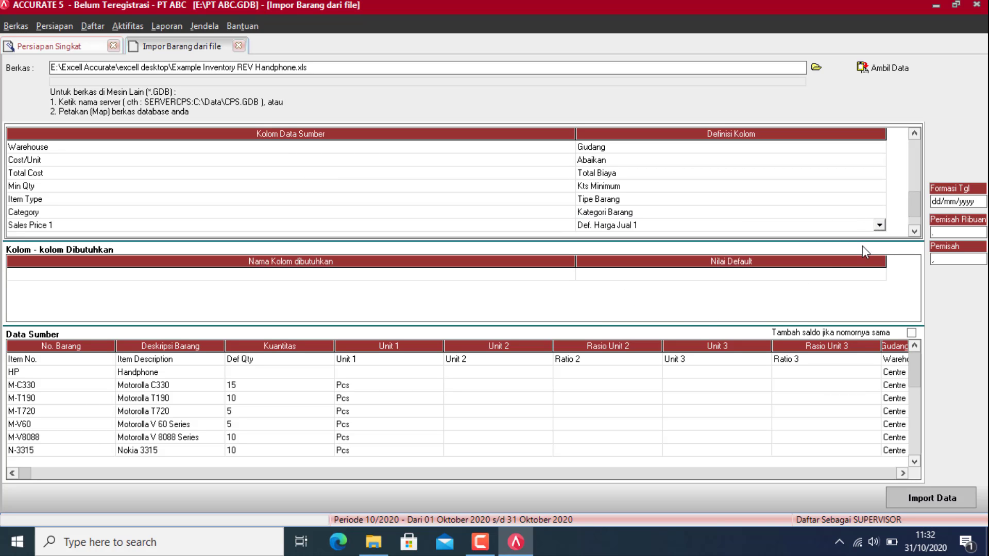
Step: Map Parent to Barang Induk
click(914, 231)
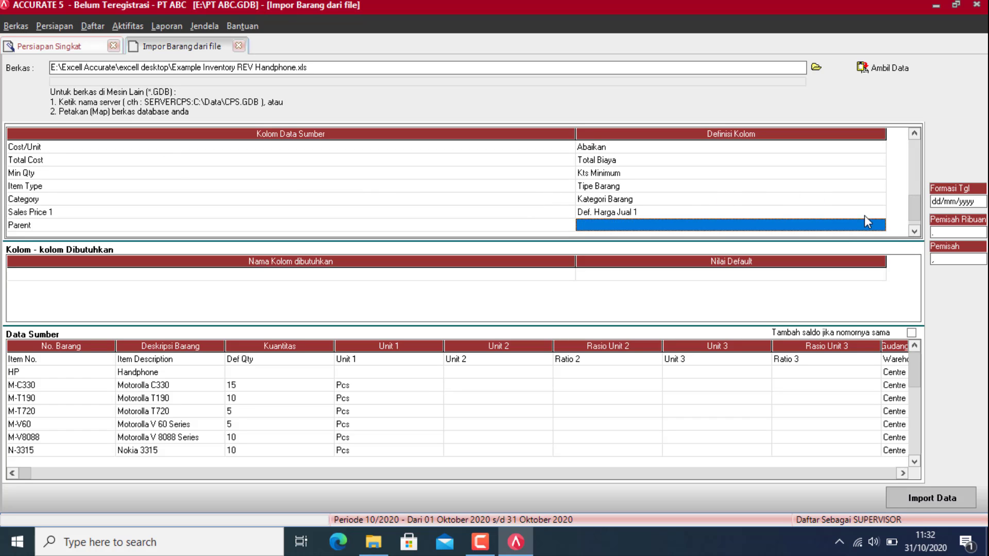
click(868, 221)
click(879, 225)
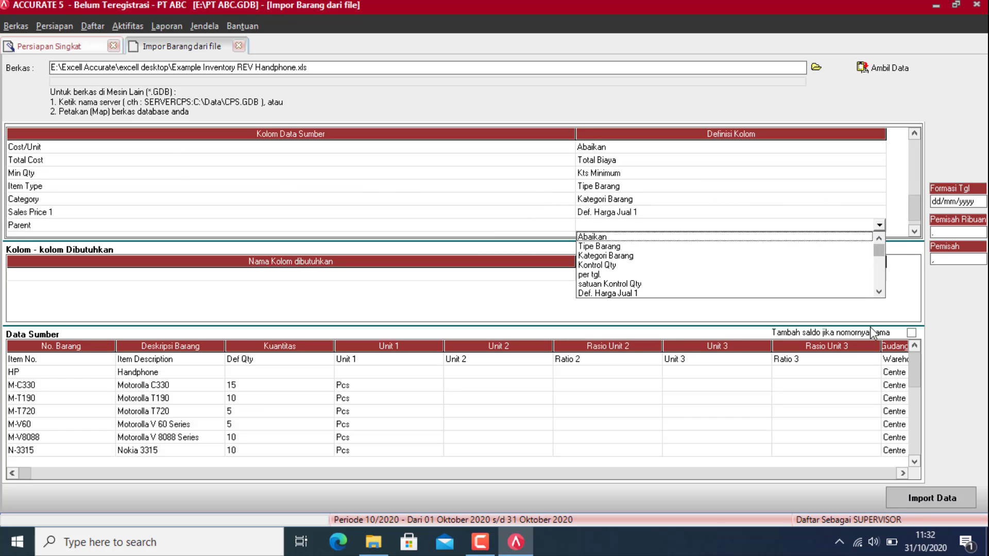
click(879, 291)
click(879, 291)
click(879, 292)
click(879, 291)
click(879, 291)
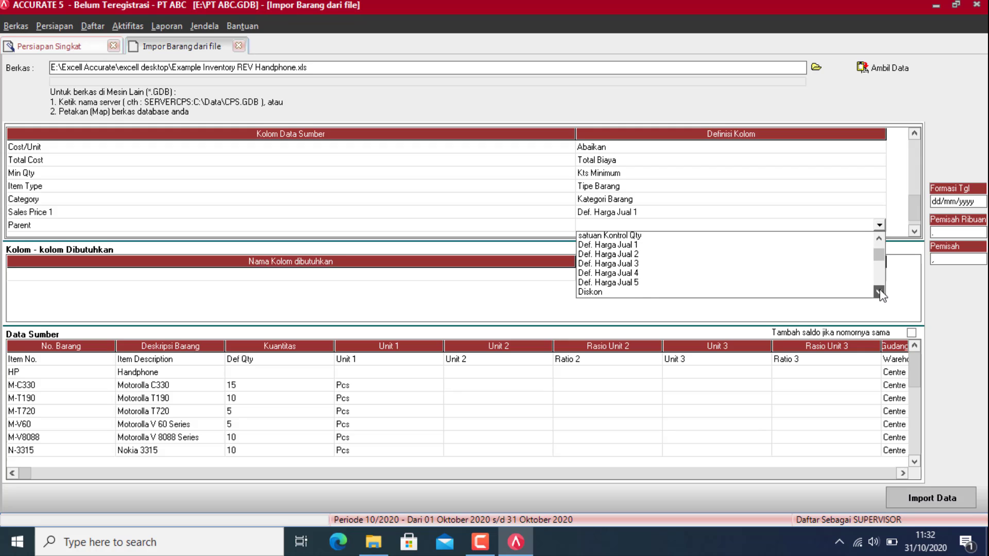
click(879, 291)
click(879, 291)
click(879, 292)
click(879, 292)
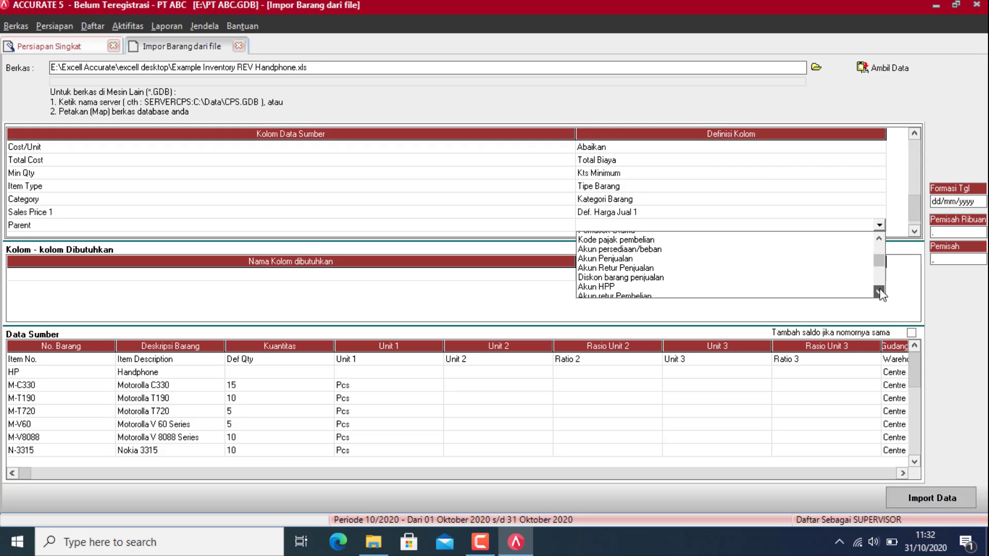
click(879, 291)
click(879, 292)
click(879, 292)
click(879, 291)
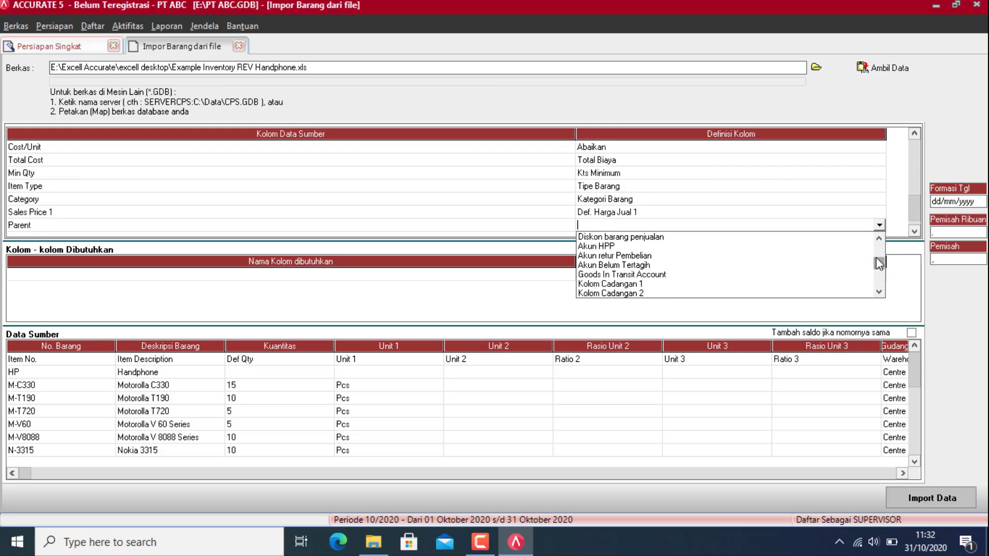
mouse_move(880, 264)
mouse_down()
mouse_move(886, 245)
mouse_move(894, 276)
mouse_up()
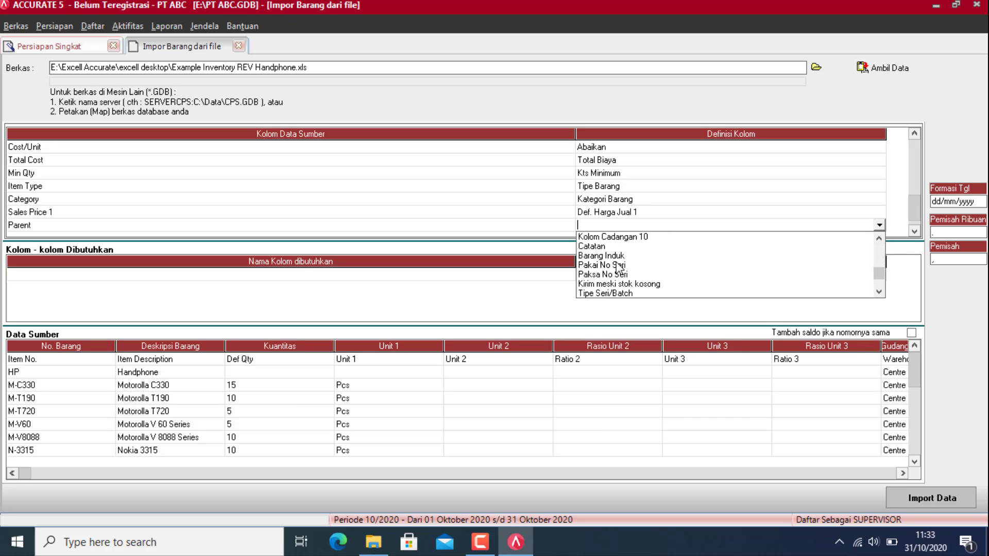
click(618, 256)
click(913, 232)
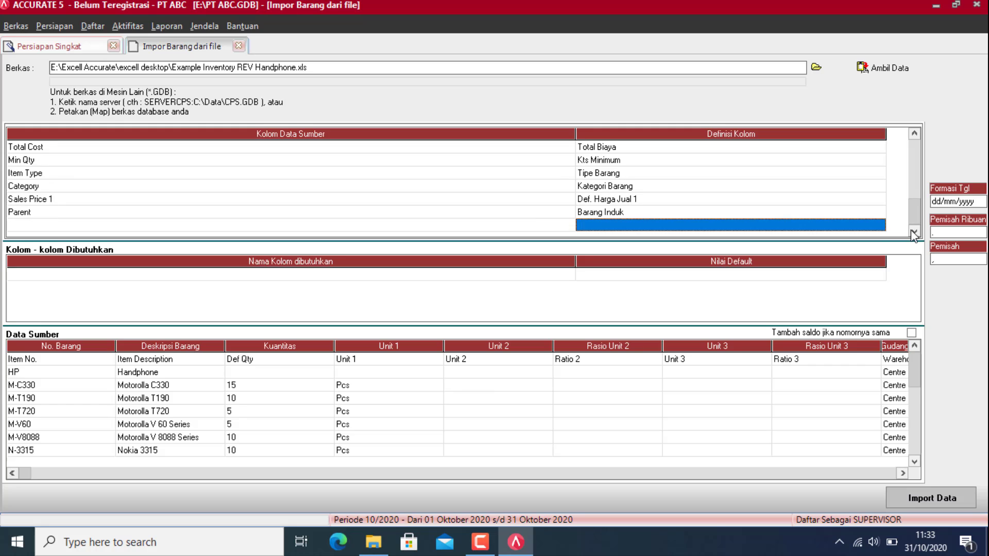
Step: Delete the Item No. header row from the import rows with Hapus
click(873, 473)
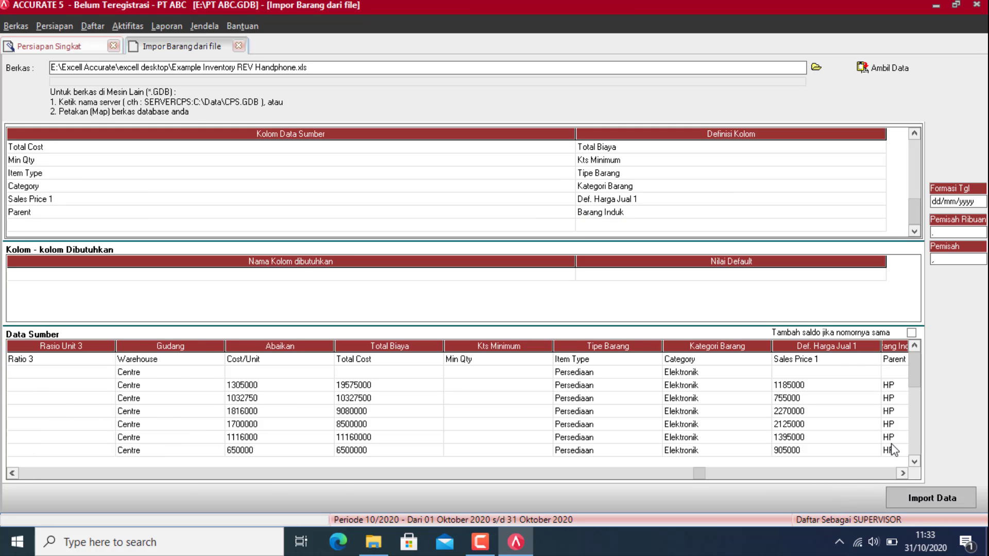
click(874, 473)
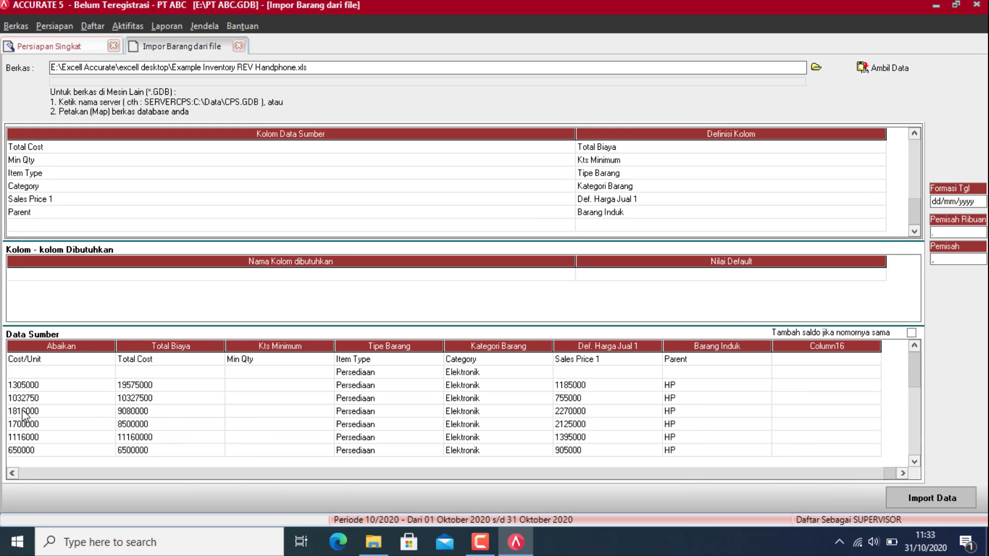
click(29, 473)
click(29, 474)
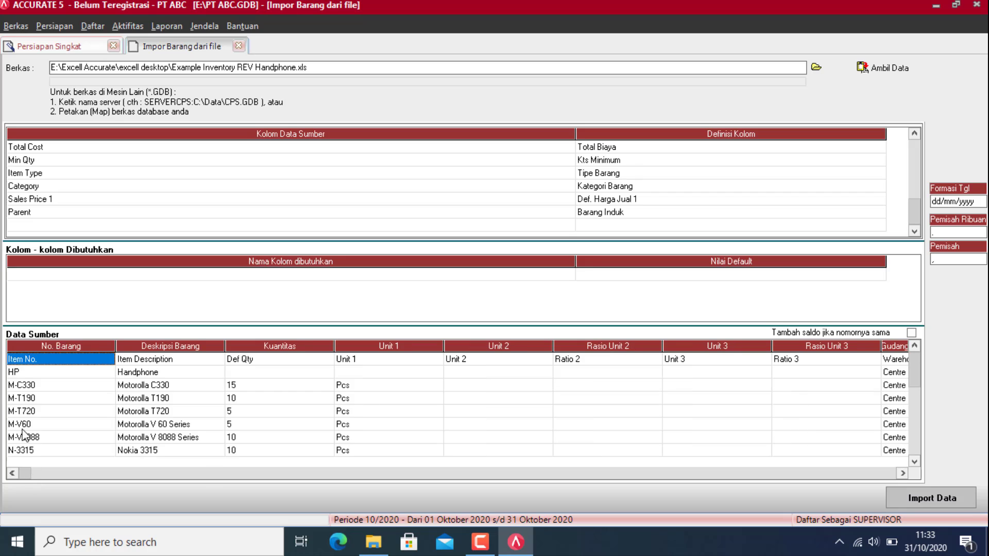
right_click(23, 360)
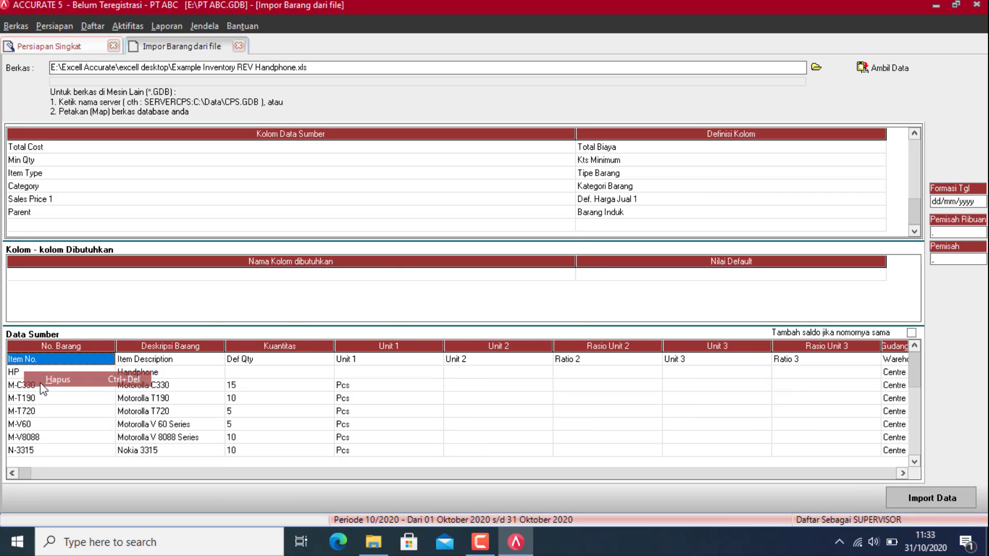
click(40, 390)
click(464, 308)
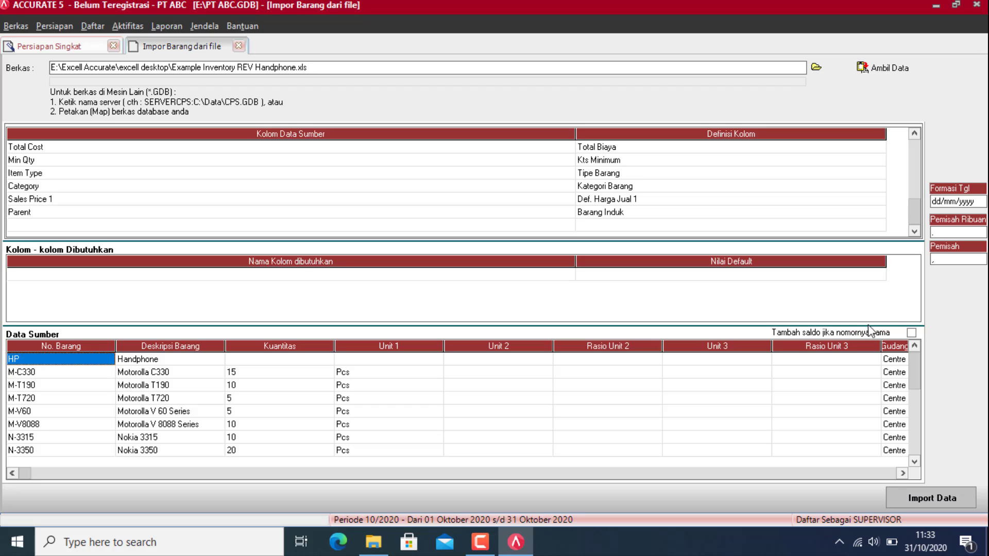
Step: Import the items with 'Tambah saldo jika nomornya sama' ticked, accepting 11 imported and 4 failed
click(911, 333)
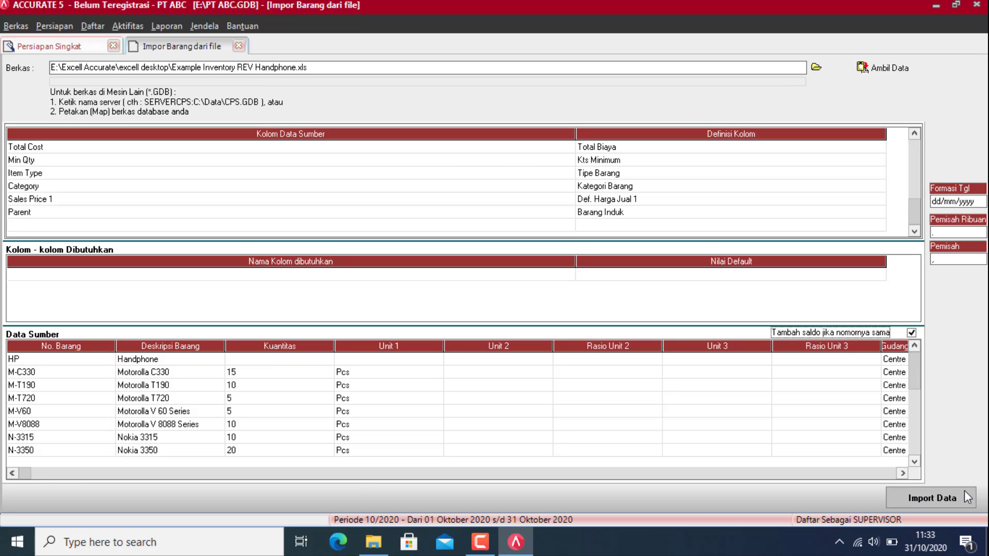
click(951, 502)
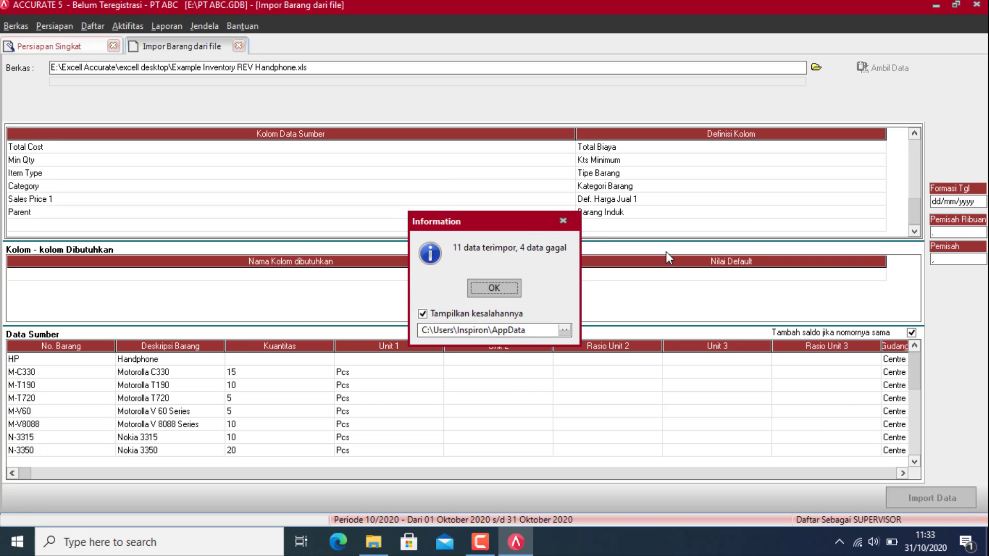
click(508, 289)
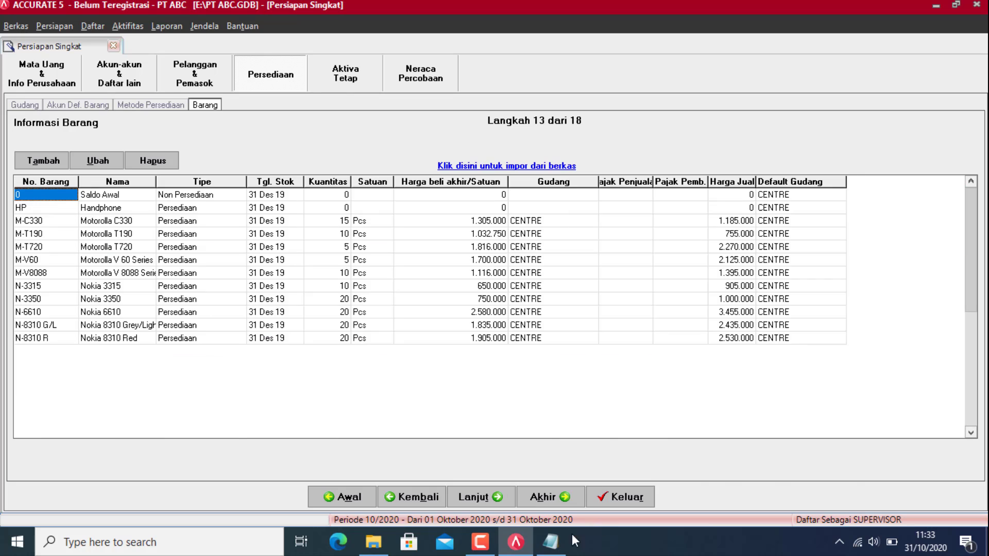
Step: Close the item import screen and the Notepad error log
click(553, 541)
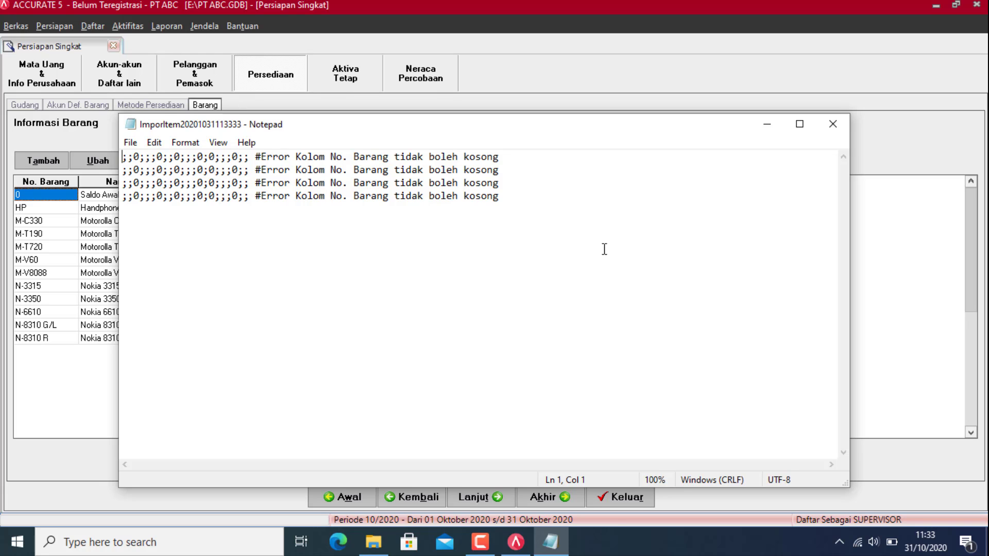
click(843, 130)
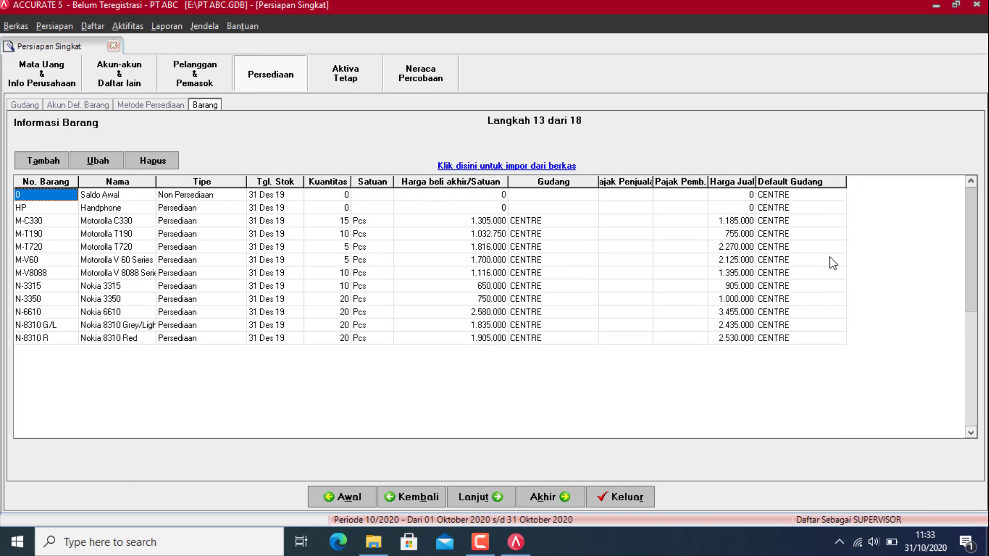
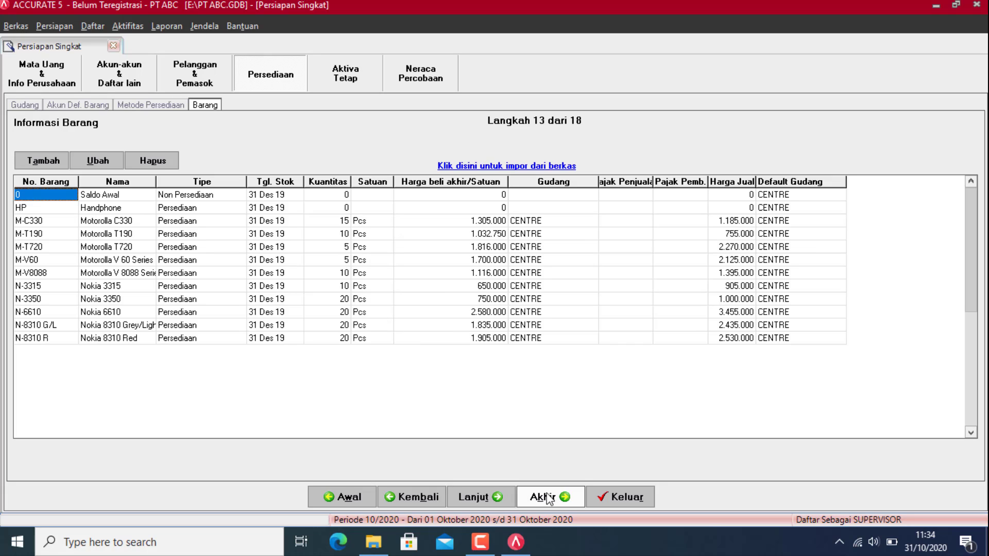
Step: Finish the quick setup wizard, then reopen it from Persiapan > Persiapan Singkat
click(562, 498)
click(631, 502)
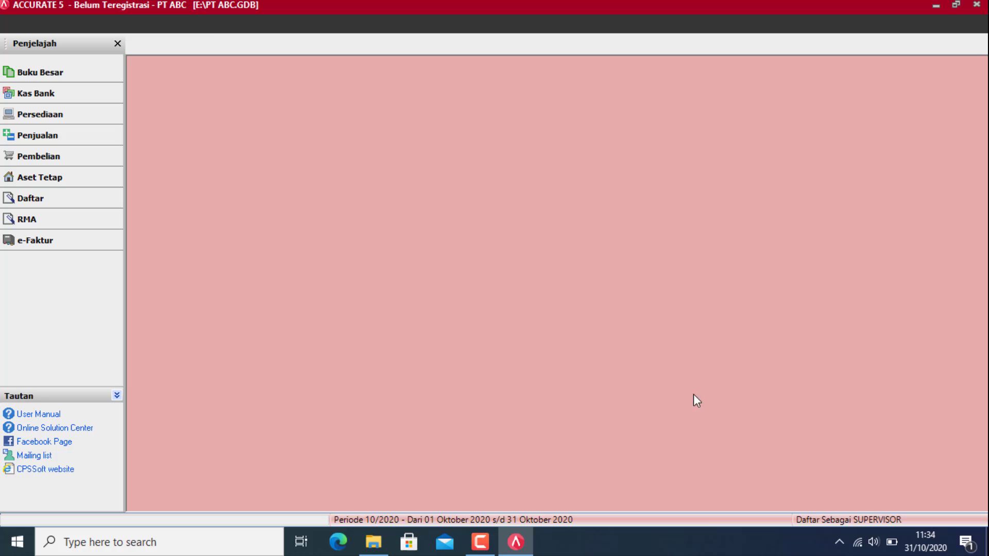
click(59, 23)
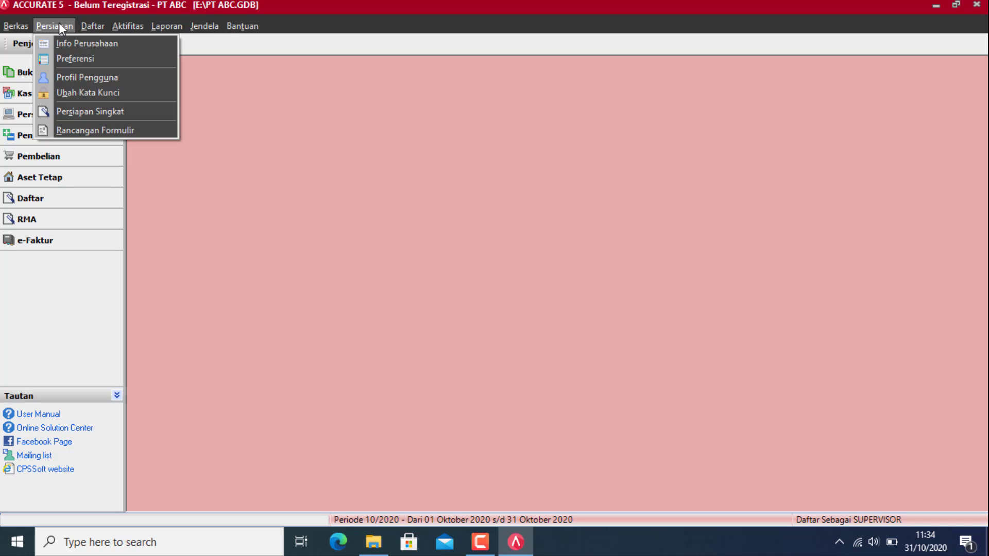
click(62, 24)
click(61, 23)
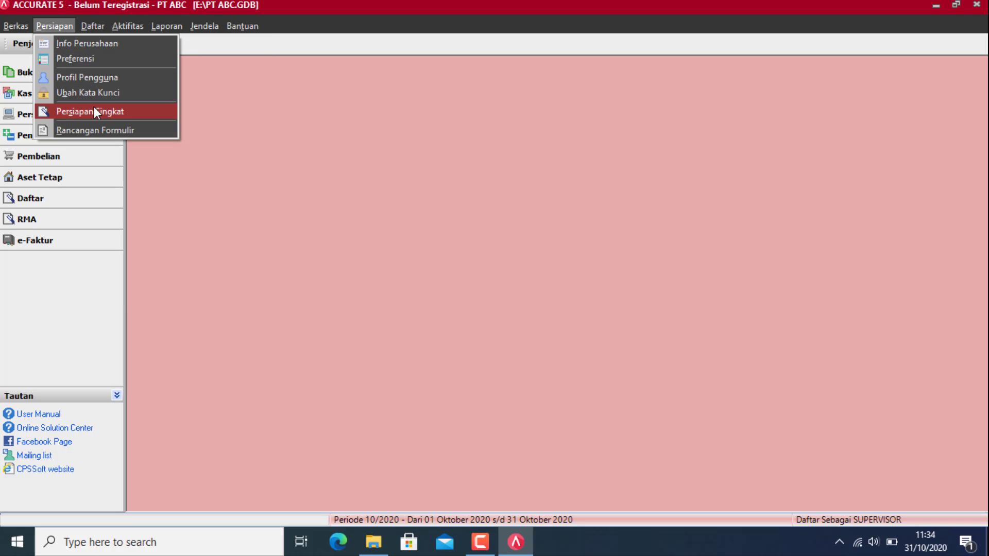
click(94, 108)
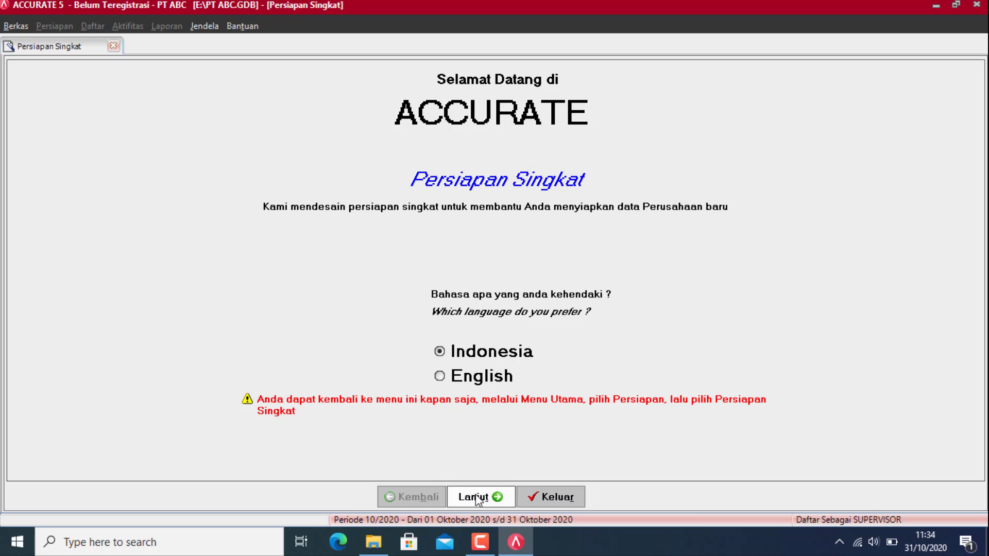
Step: Advance to the Persediaan tab's Akun Def. Barang page, with the example Excel folder brought forward
click(475, 497)
click(147, 240)
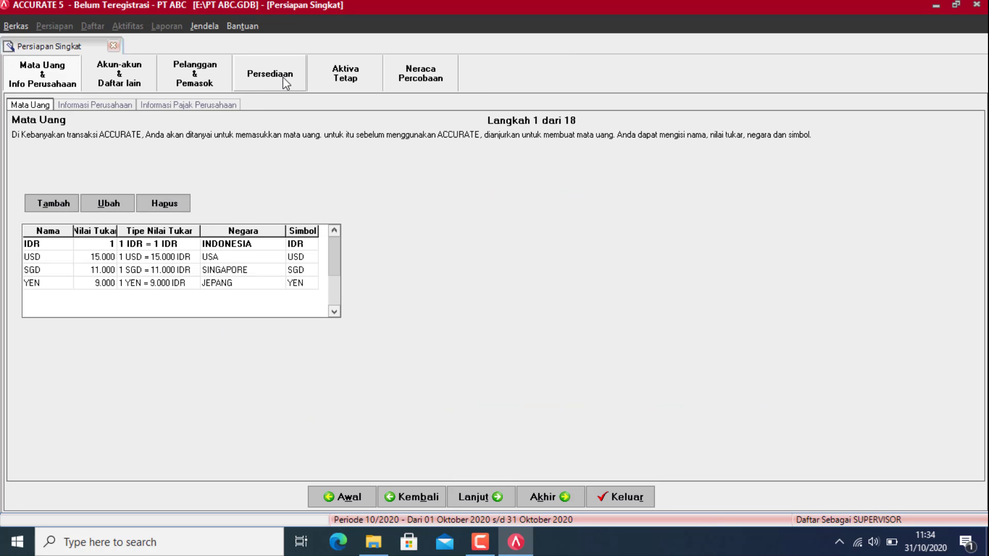
click(284, 80)
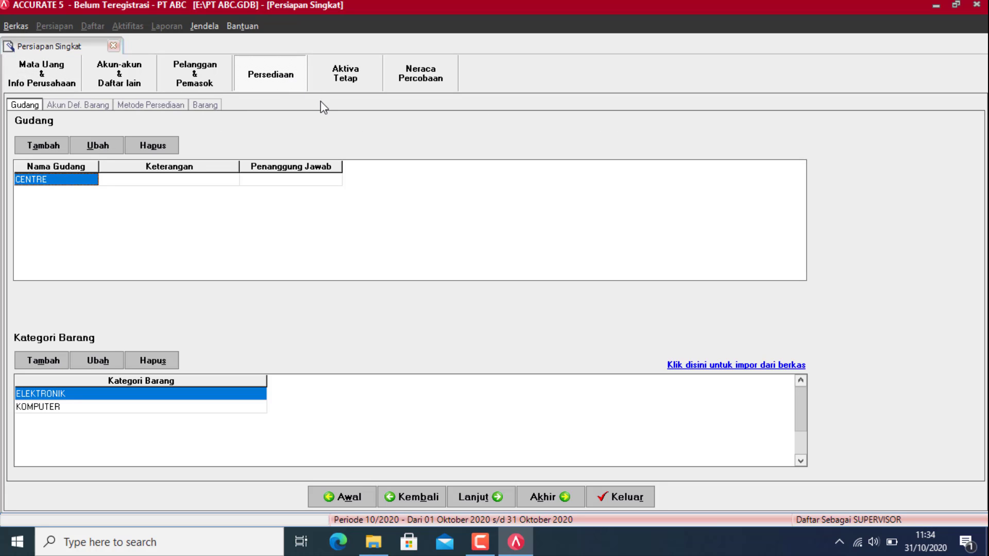
click(91, 108)
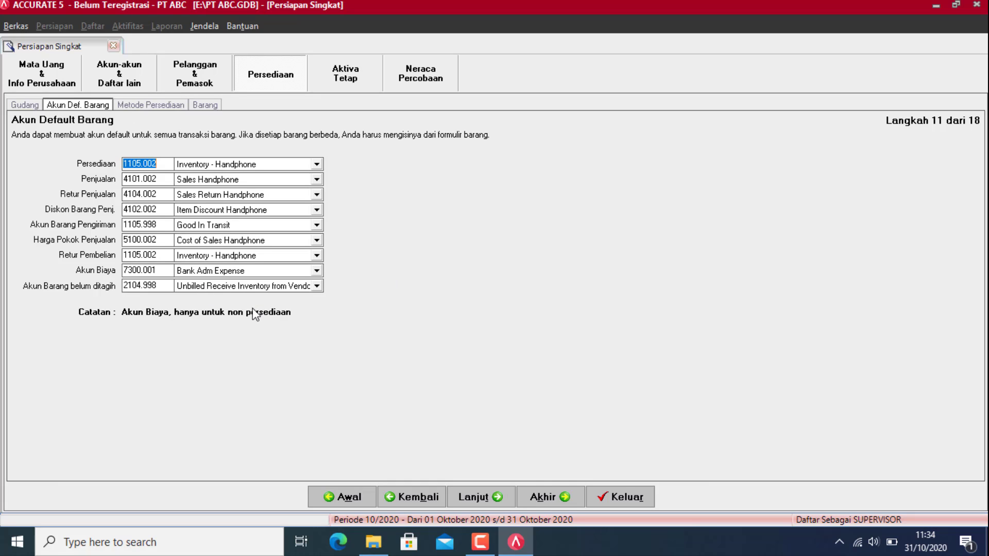
click(373, 542)
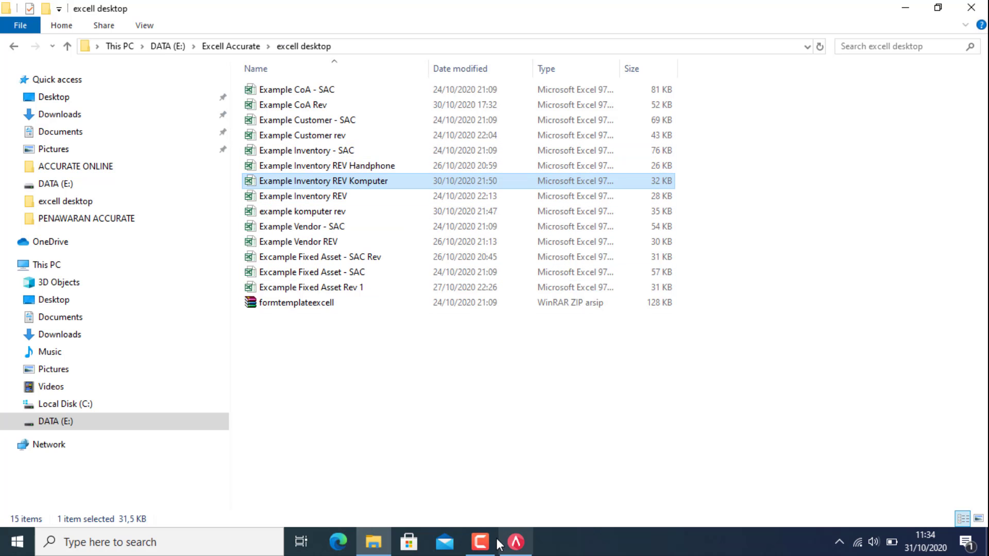
click(508, 550)
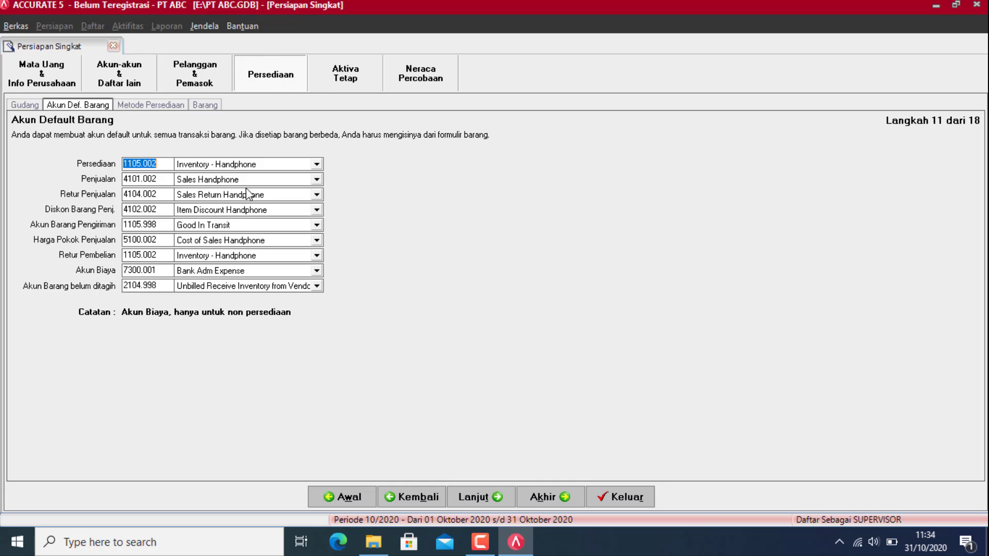
Step: Set the inventory, sales and sales return accounts to their Computer accounts
click(309, 165)
key(Up)
key(Up)
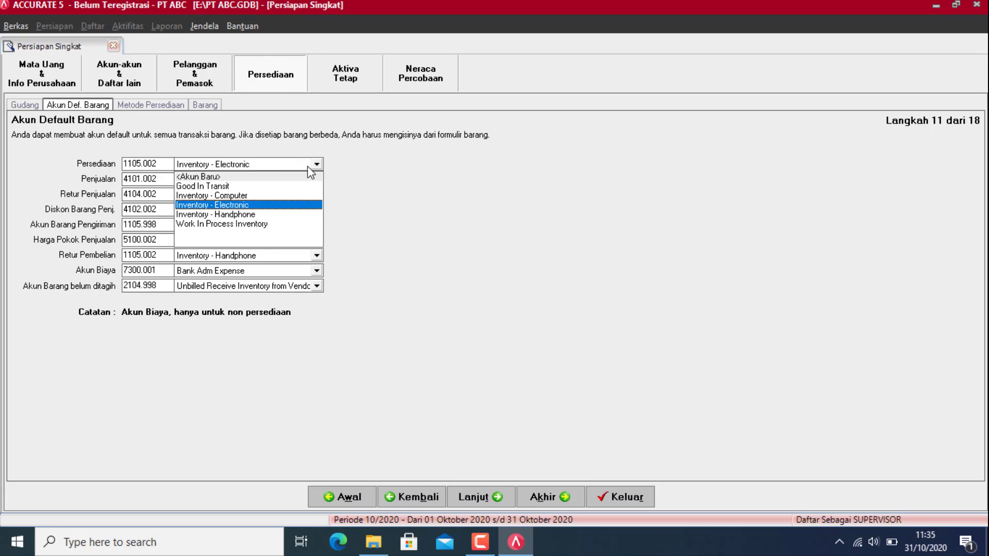
key(Return)
click(297, 183)
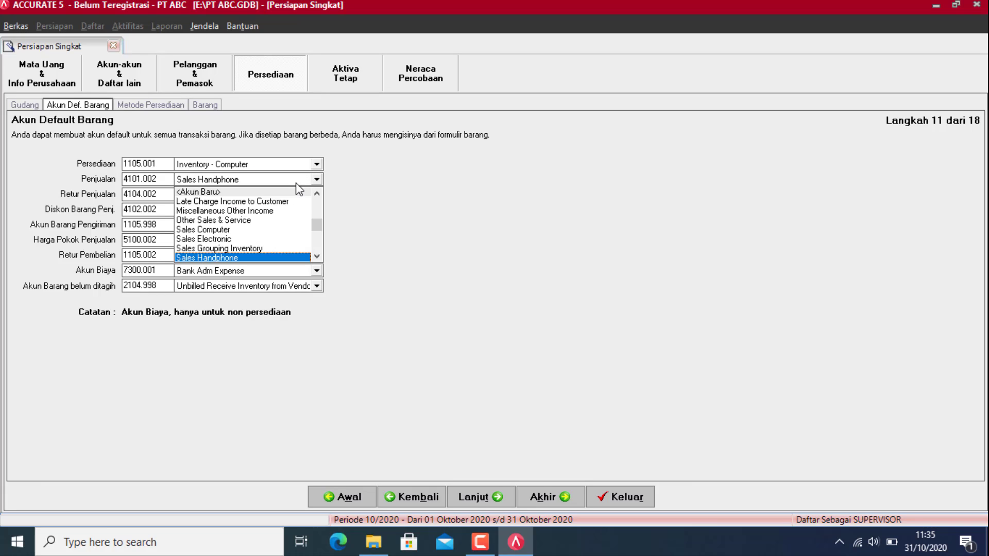
click(207, 230)
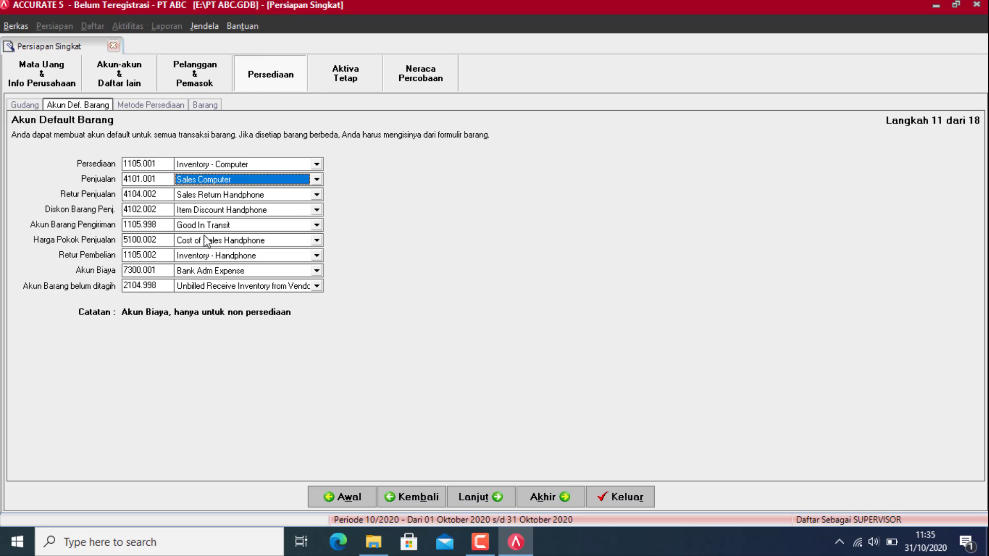
click(280, 196)
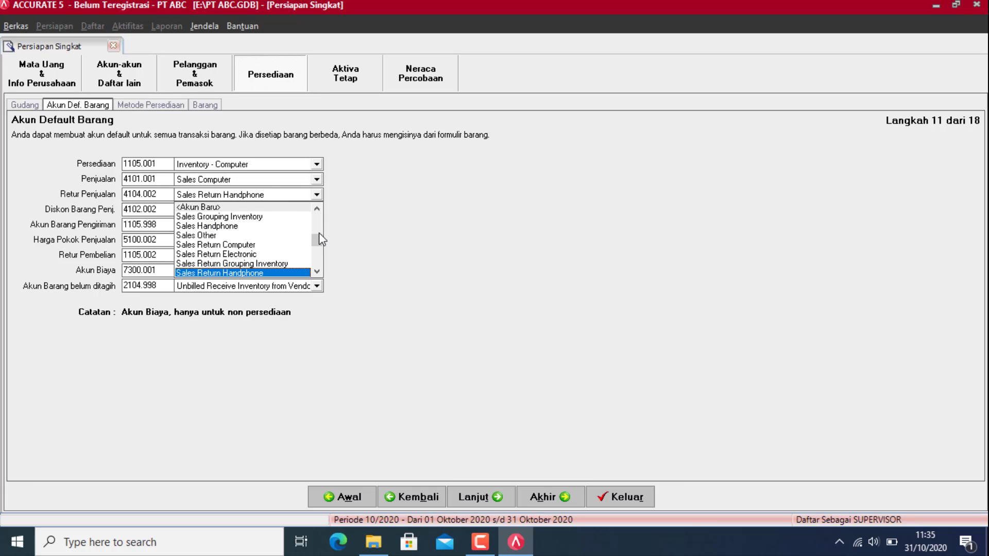
click(317, 272)
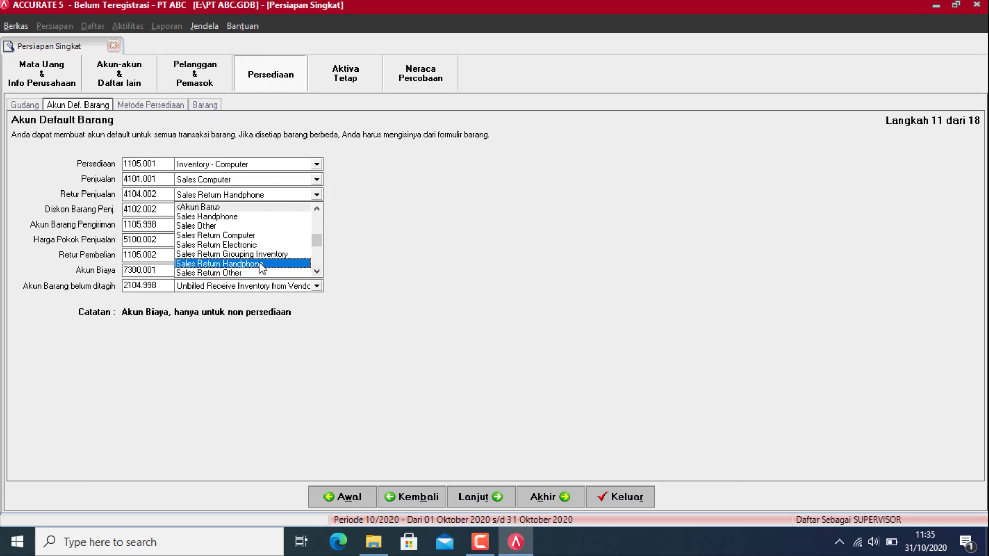
click(239, 236)
Step: Set item discount, cost of sales and purchase return to Computer accounts, then continue to costing method
click(239, 213)
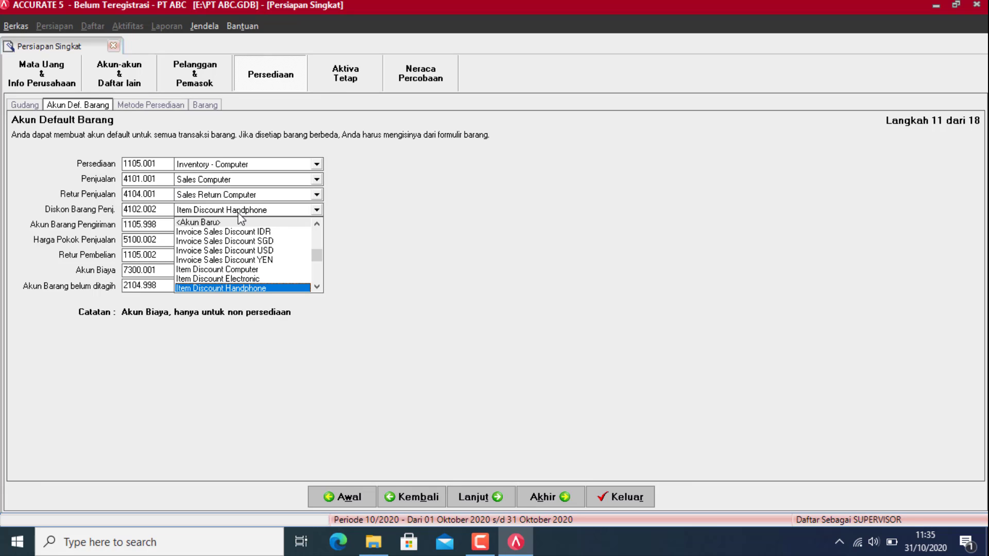
scroll(238, 213, down, 2)
scroll(238, 213, up, 4)
click(238, 213)
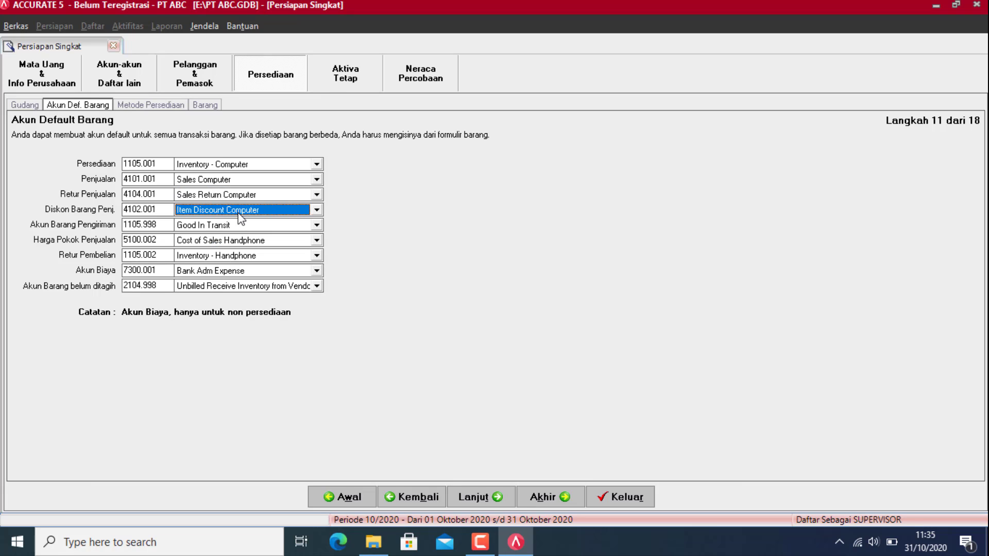
click(250, 241)
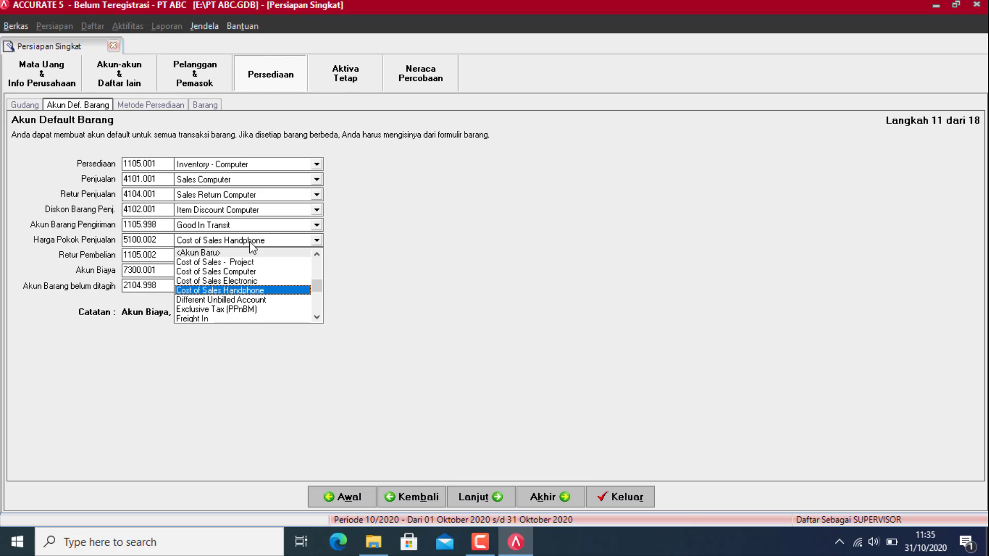
scroll(250, 241, up, 2)
click(250, 241)
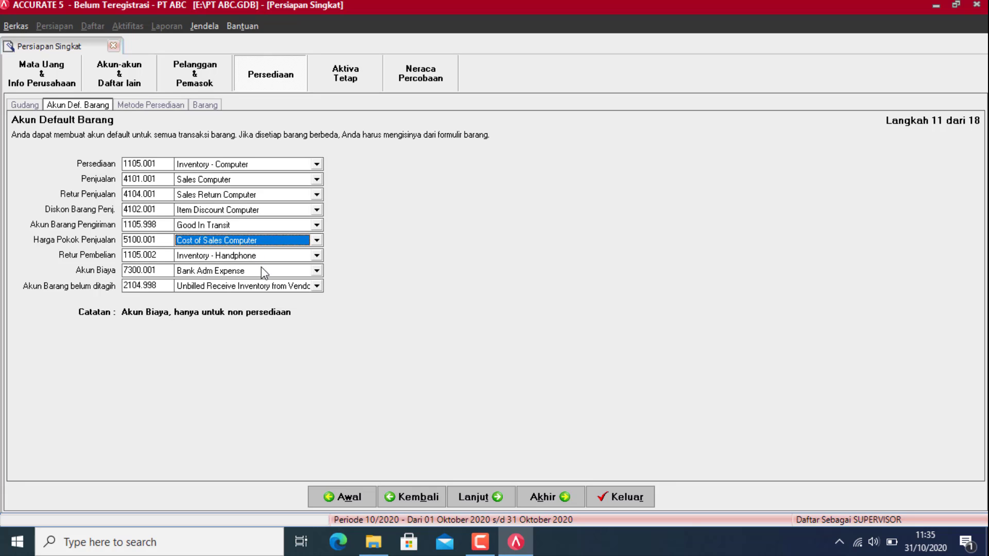
click(275, 256)
scroll(272, 252, up, 2)
click(272, 252)
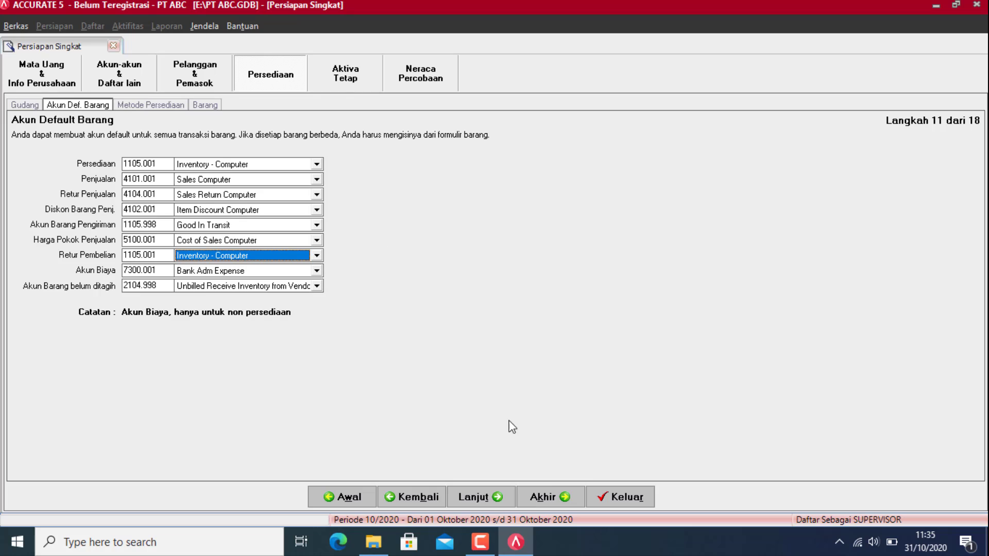
click(474, 502)
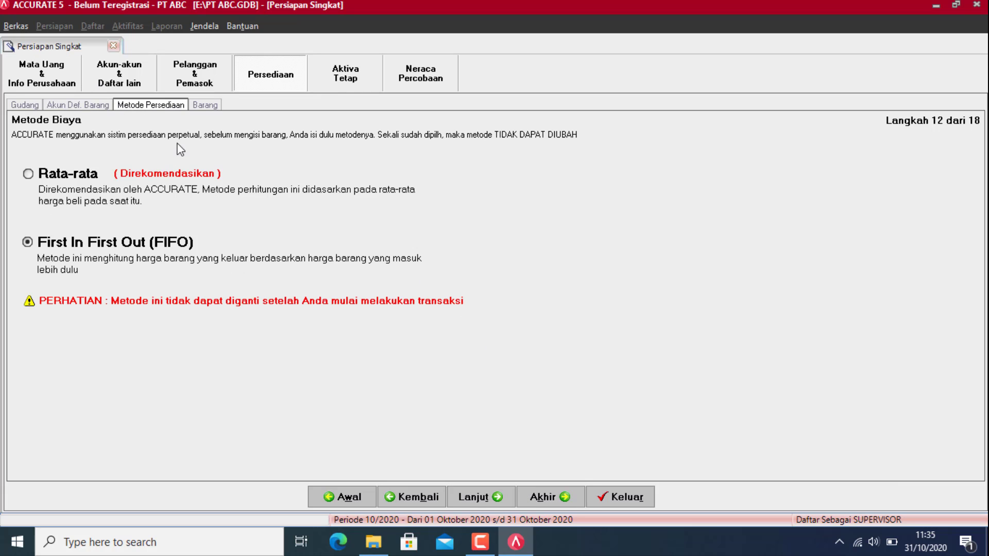
Step: From the Barang item list, open the Impor Barang dari file form
click(205, 105)
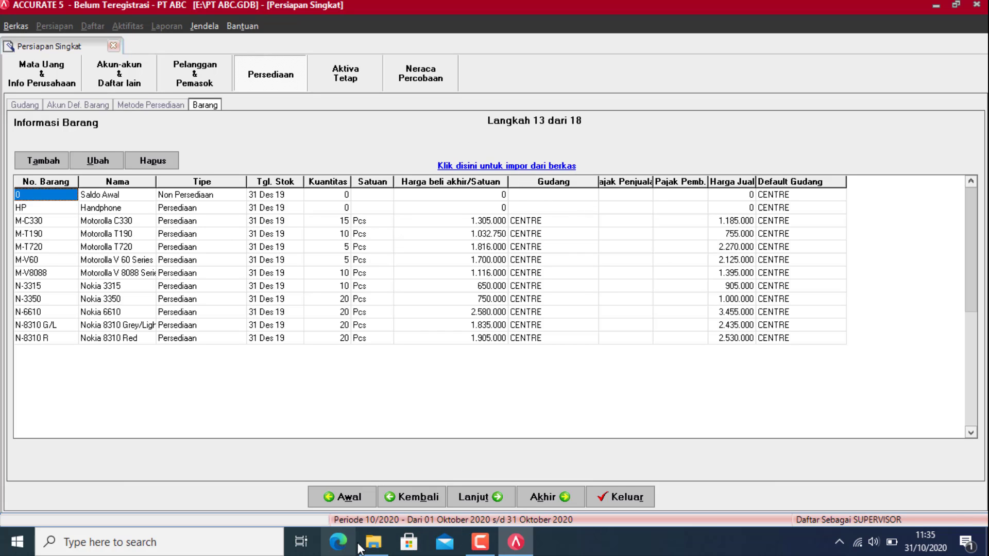
click(377, 542)
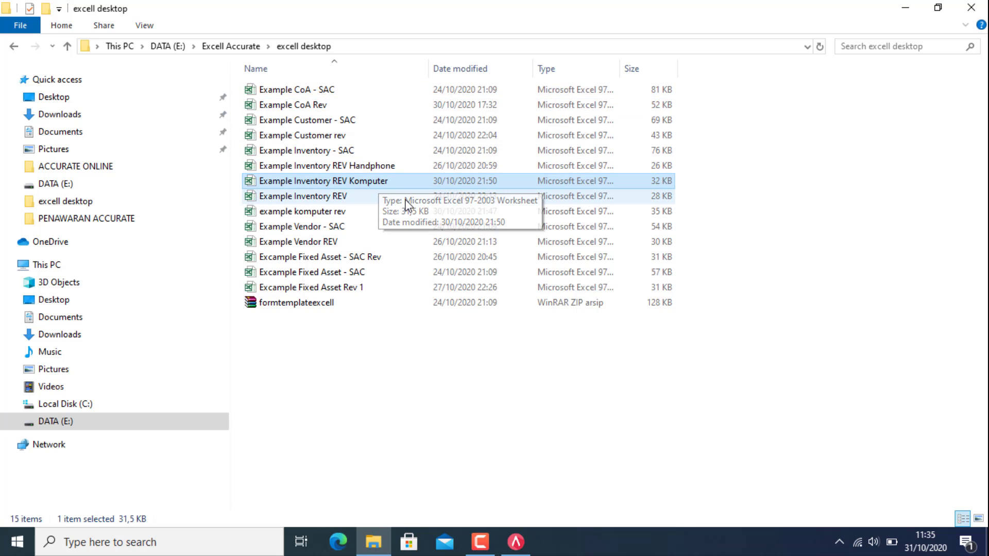
key(alt+Tab)
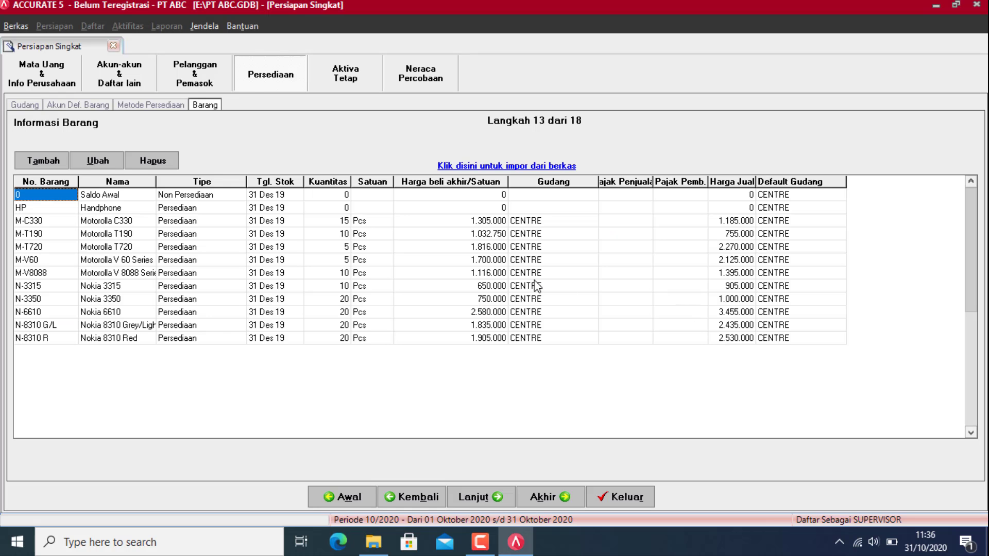
click(558, 167)
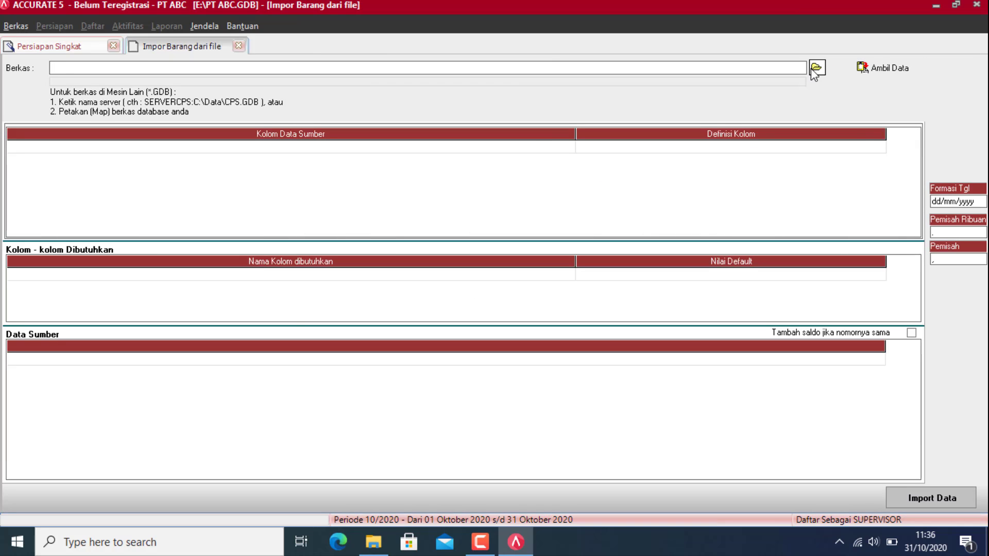
Step: Load Example Inventory REV Komputer.xls (Excel *.xls) into the import form and fetch its data
click(816, 68)
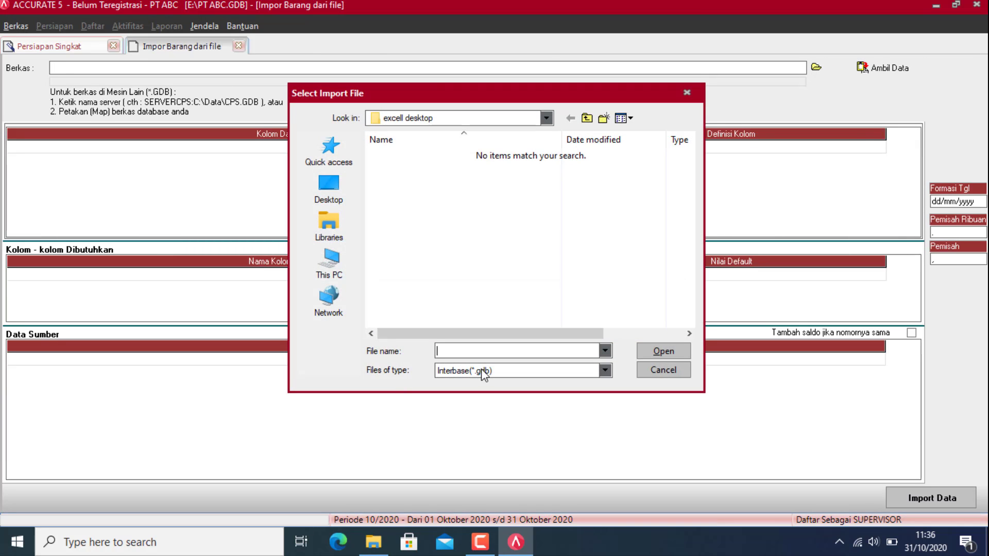
click(481, 370)
click(492, 397)
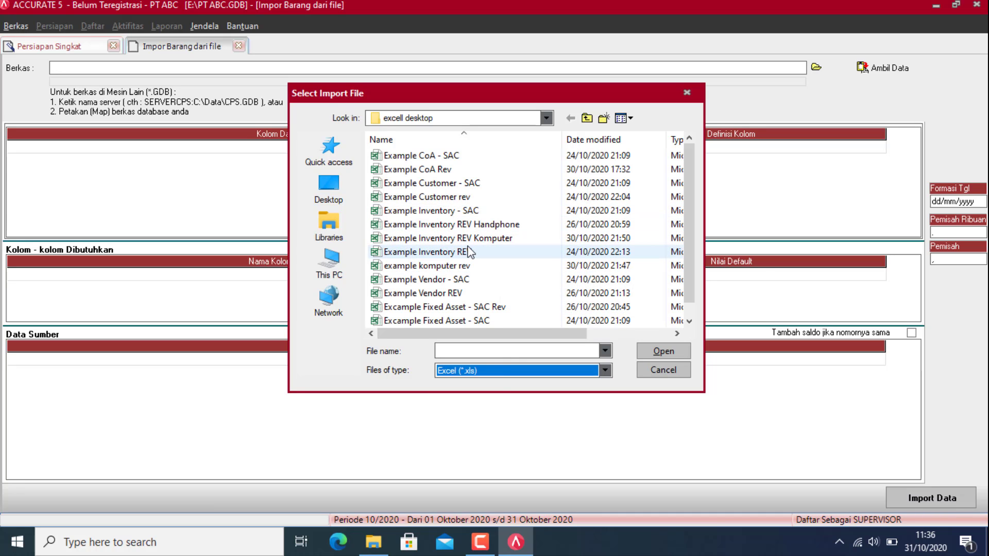
double_click(484, 238)
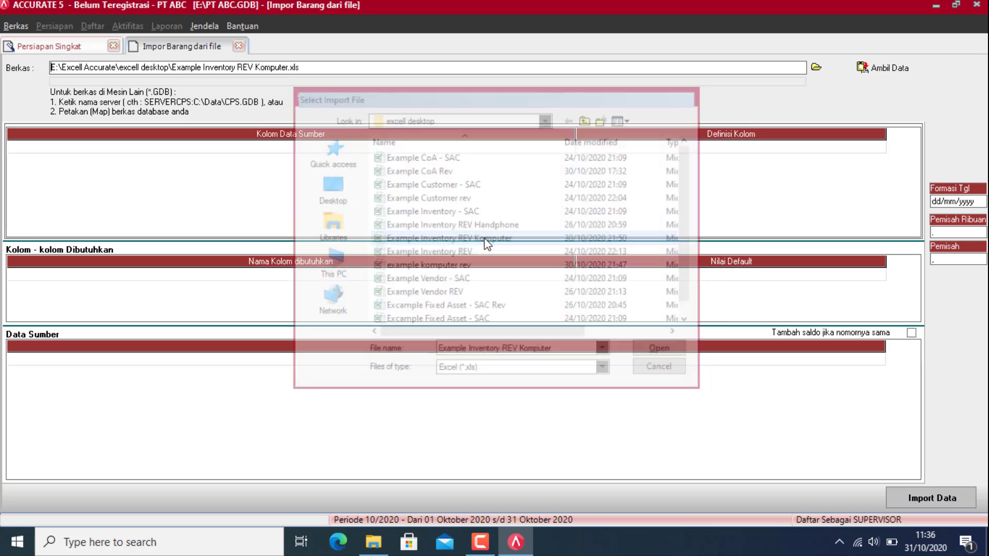
click(883, 67)
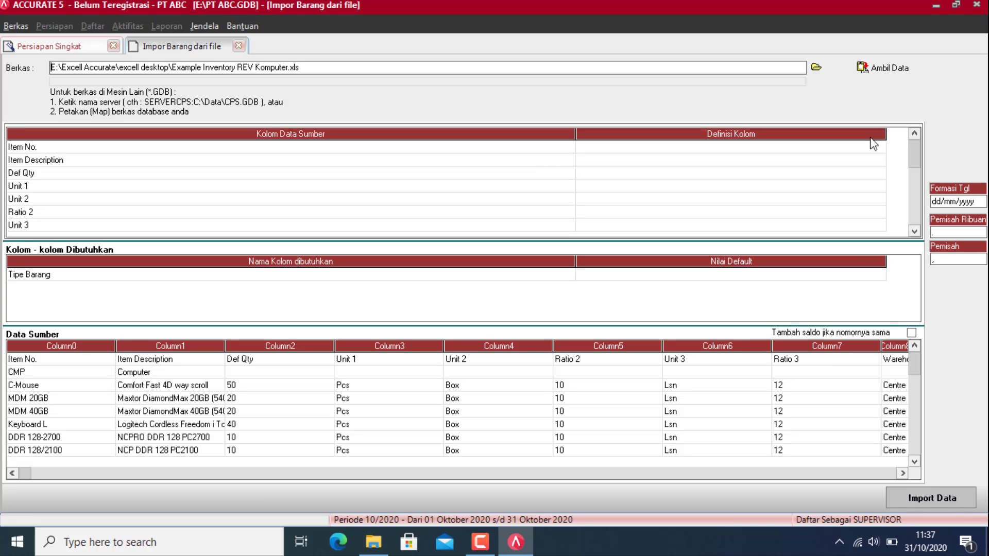
Step: Map Item No., Item Description, Def Qty and Unit 1 to No. Barang, Deskripsi Barang, Kuantitas, Unit 1
click(864, 149)
click(880, 148)
click(616, 169)
click(686, 160)
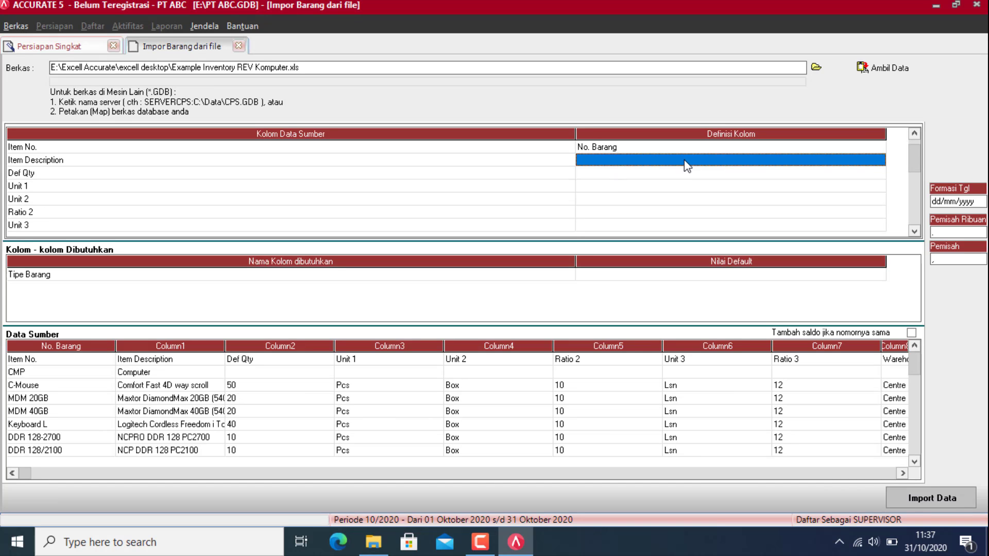
click(880, 160)
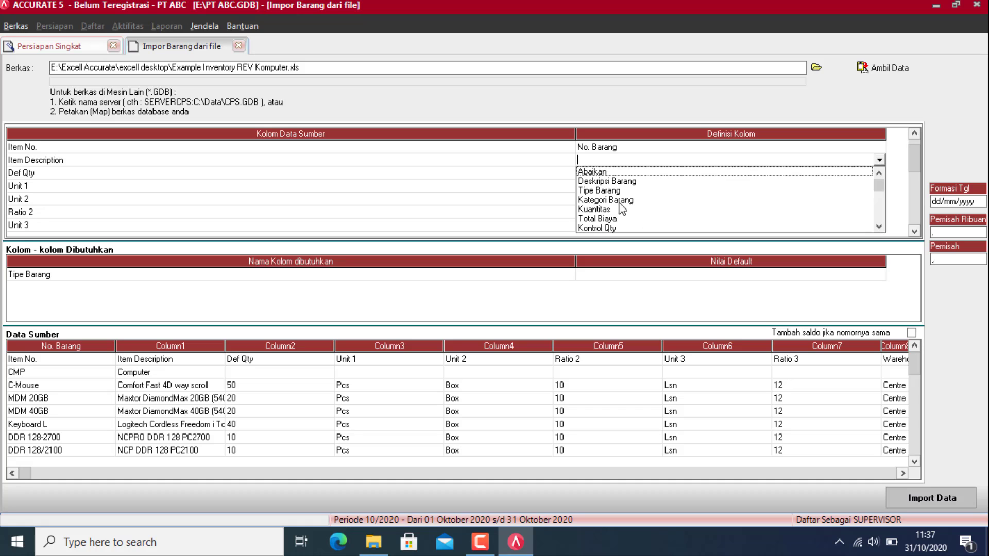
click(611, 183)
click(860, 174)
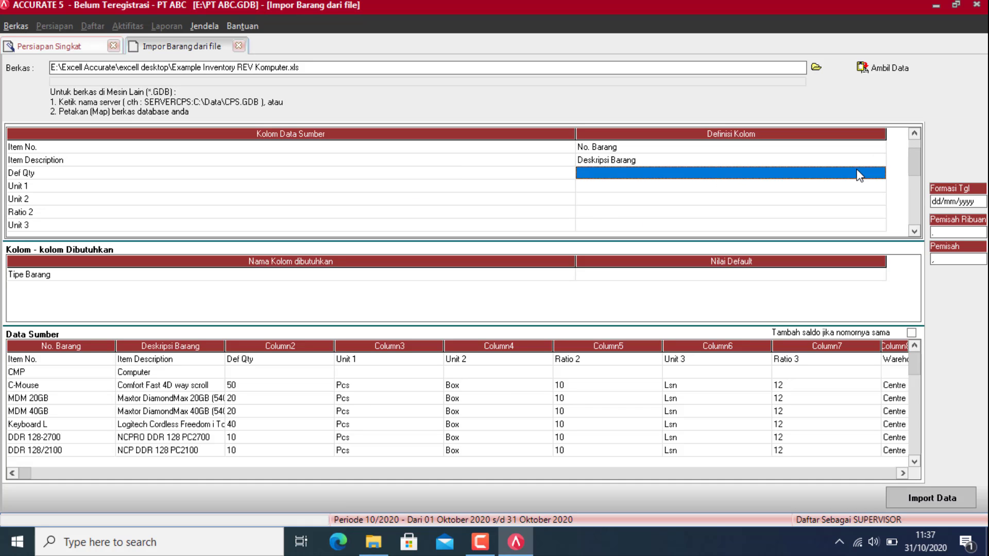
click(879, 174)
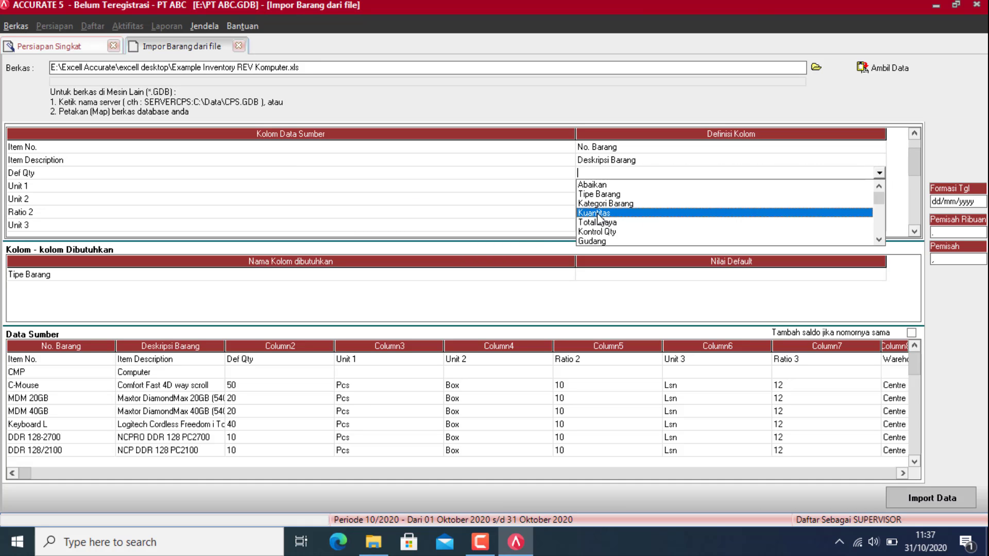
click(600, 216)
click(870, 187)
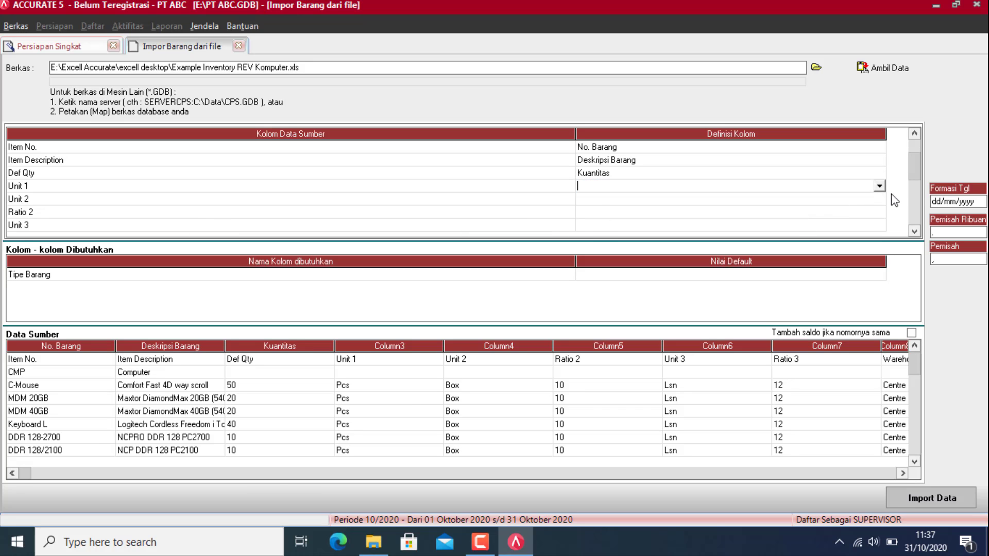
click(880, 186)
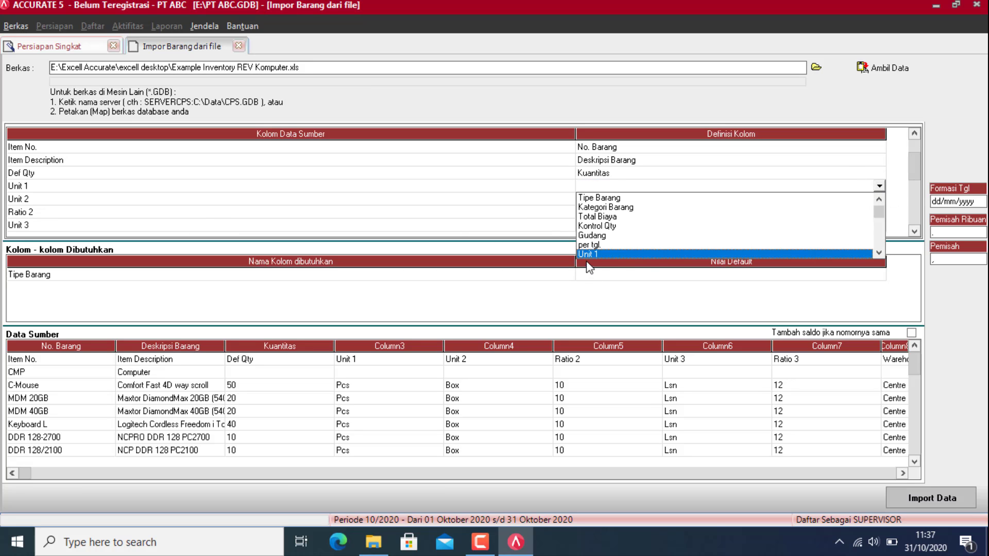
click(592, 254)
Step: Map Unit 2, Ratio 2, Unit 3 and Ratio 3 to Unit 2, Rasio Unit 2, Unit 3, Rasio Unit 3
click(875, 200)
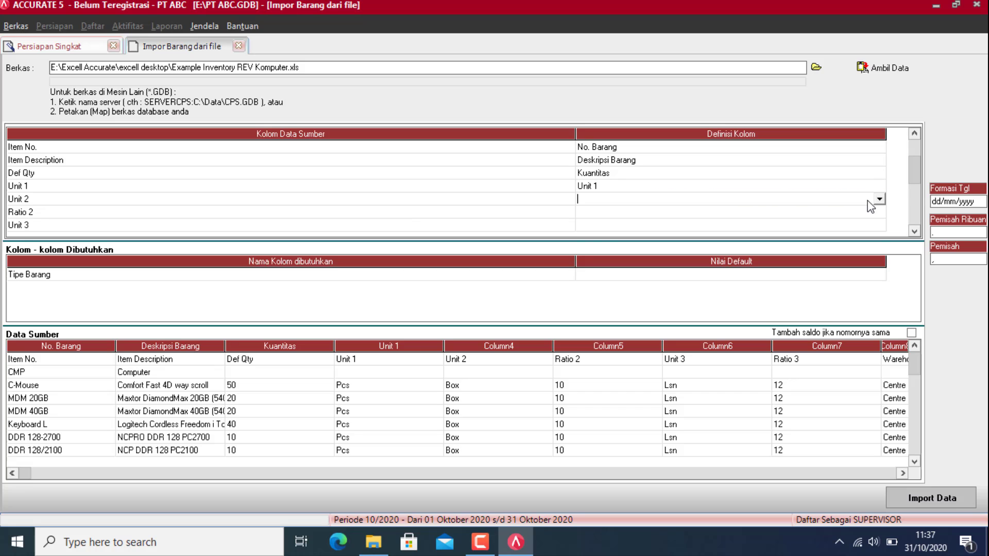
click(880, 200)
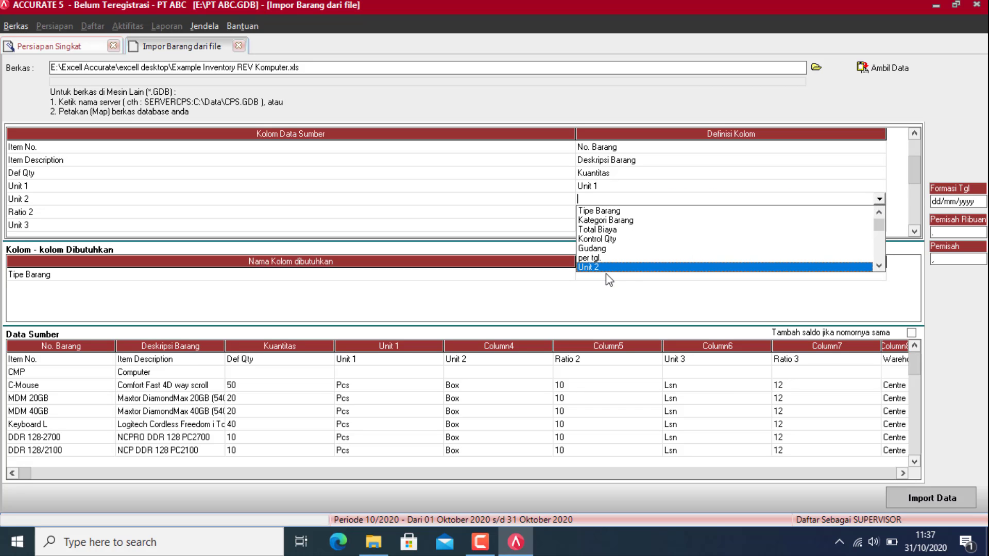
click(606, 269)
click(879, 213)
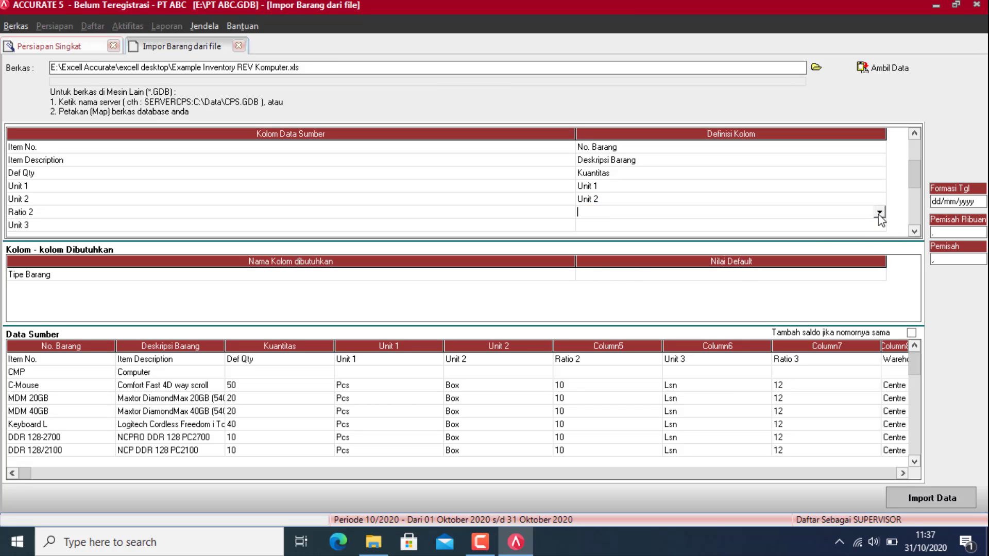
click(880, 212)
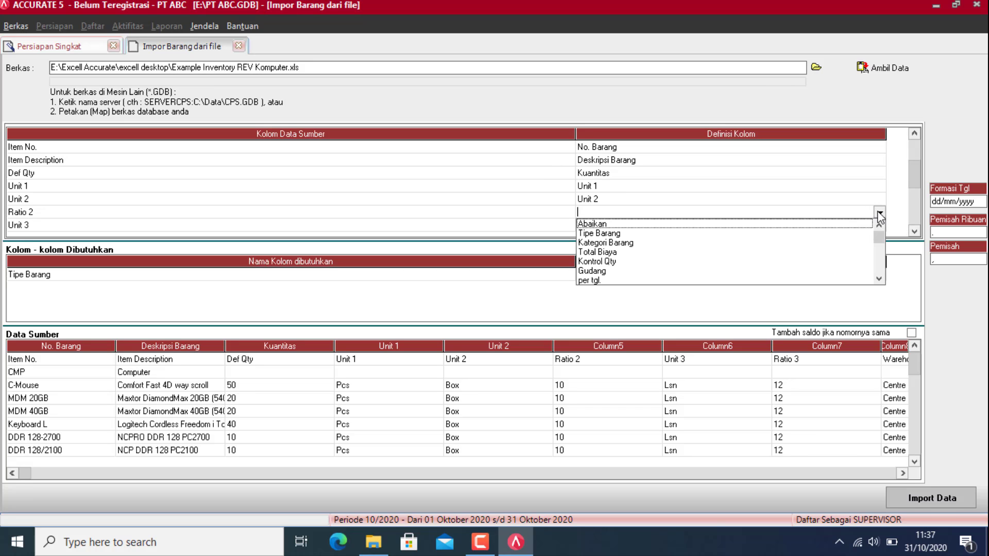
key(r)
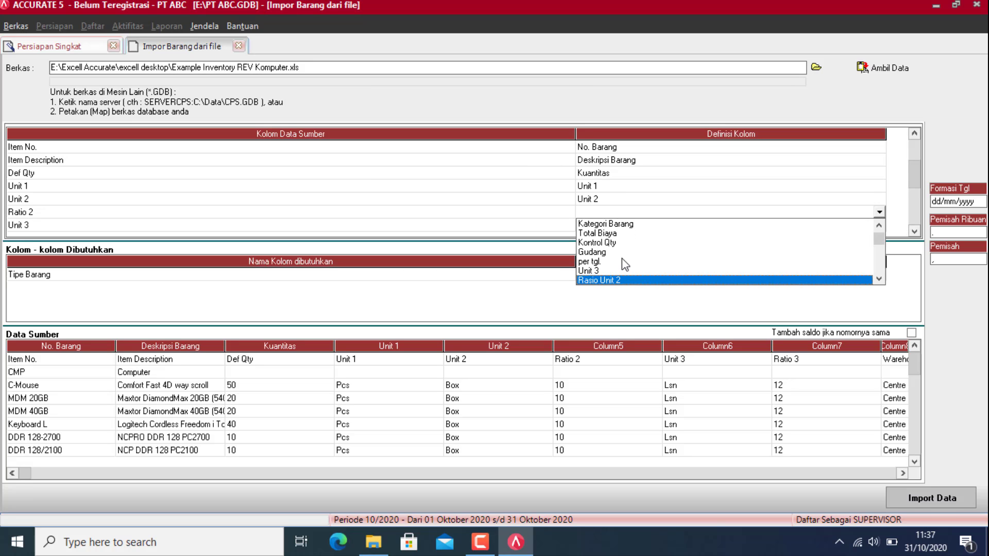
key(Return)
click(845, 227)
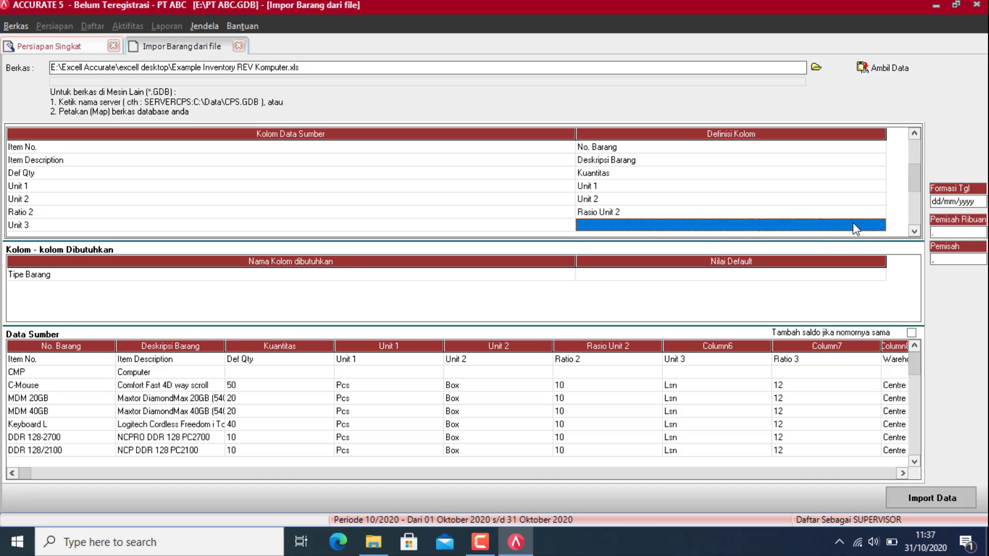
click(879, 226)
key(u)
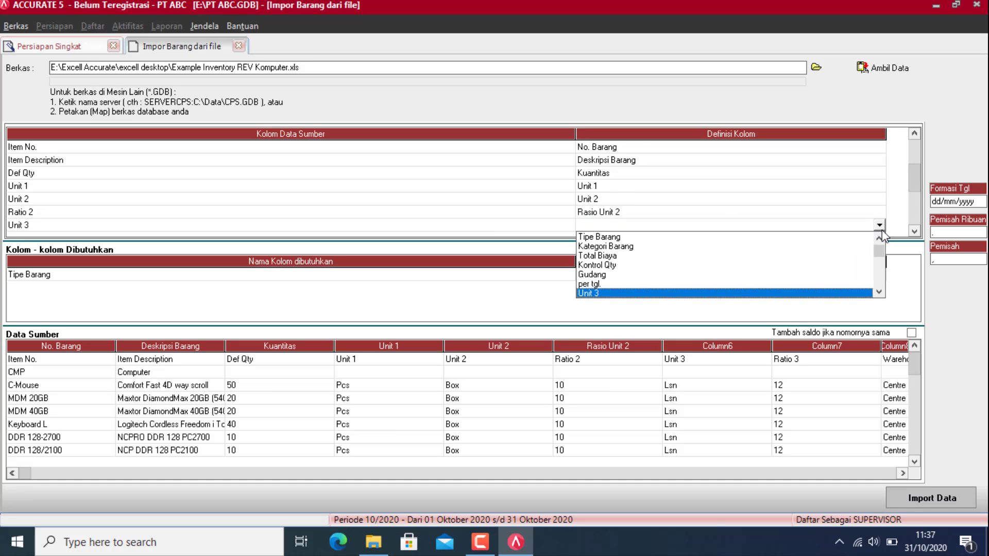
key(Return)
click(867, 227)
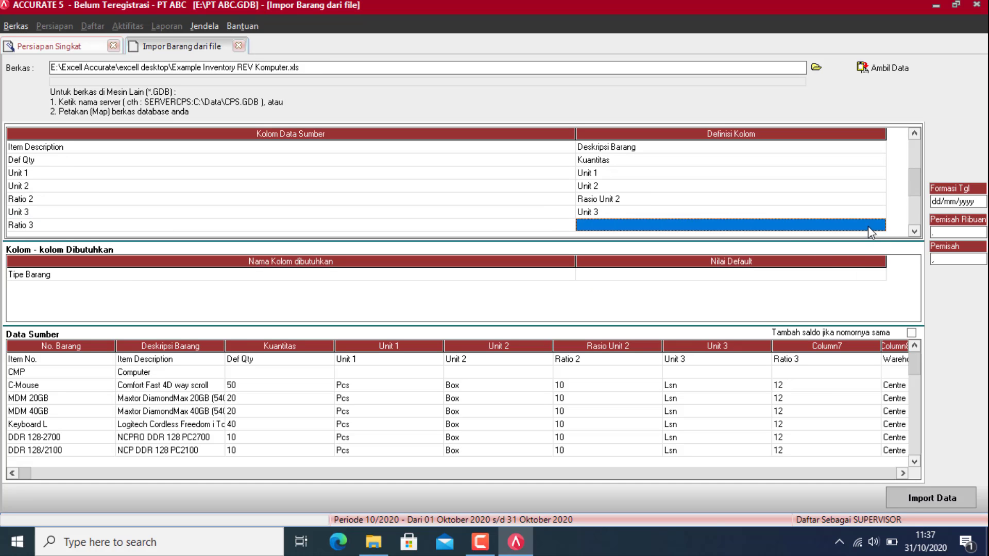
click(880, 226)
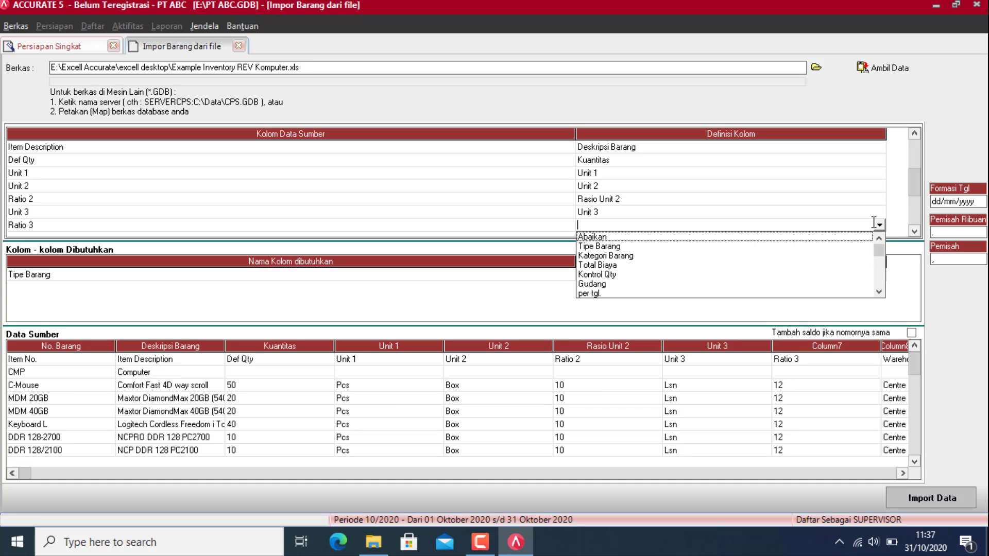
key(r)
key(Return)
Step: Map Warehouse to Gudang, assigning both Warehouse and Centre values to CENTRE
click(869, 224)
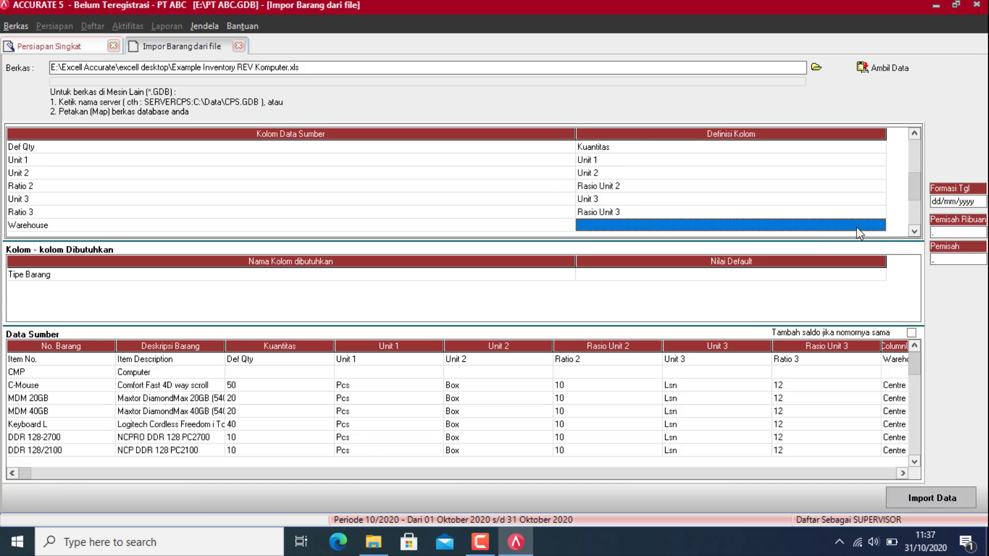
click(880, 225)
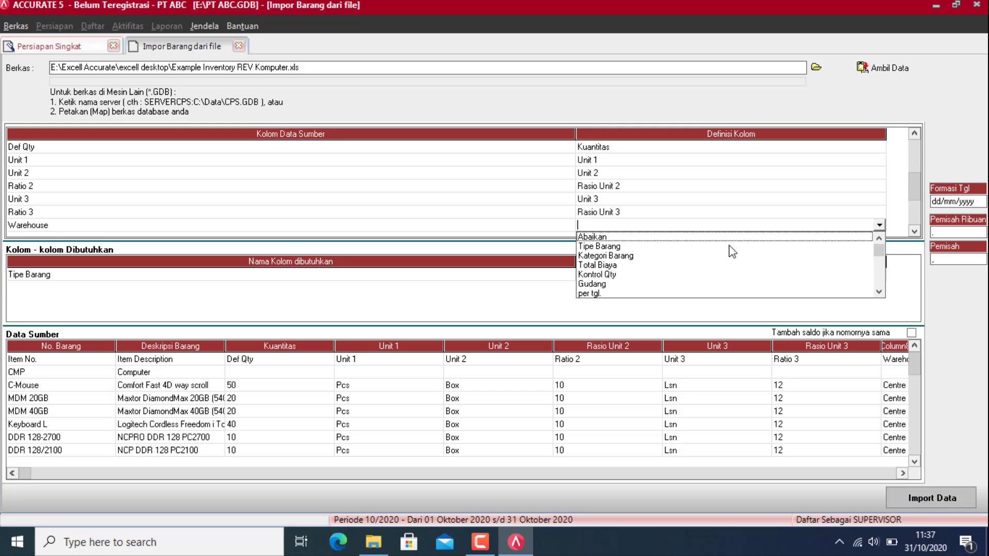
click(597, 283)
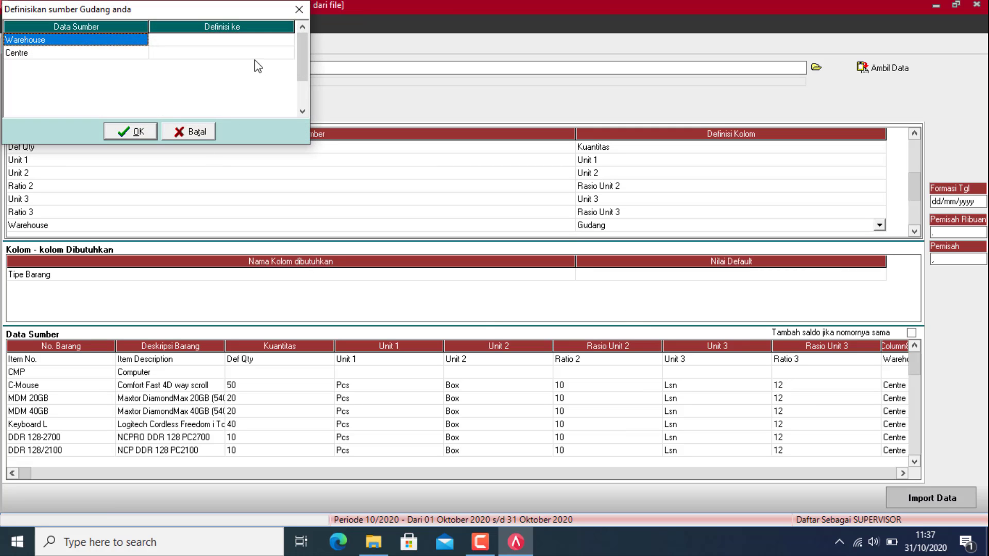
click(267, 40)
click(287, 40)
click(276, 55)
click(275, 51)
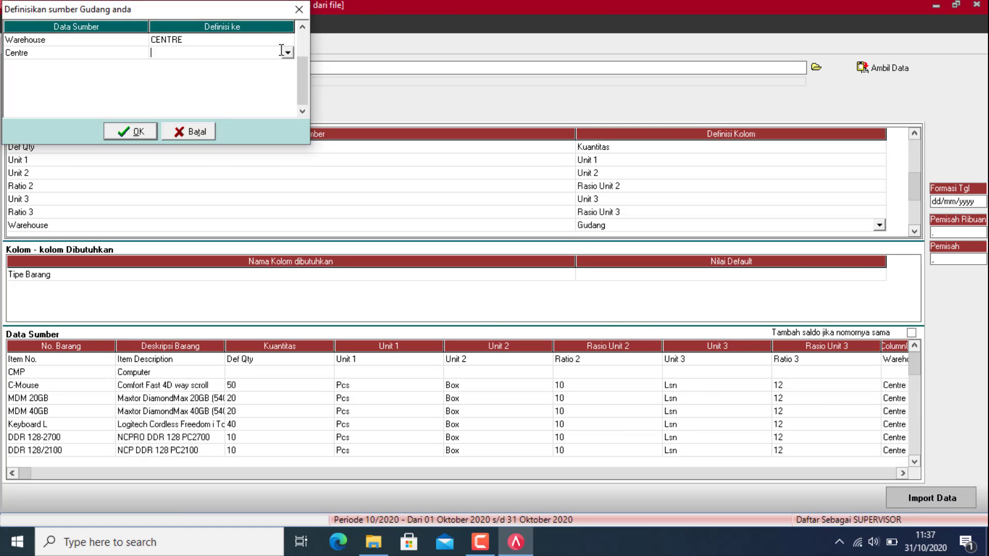
click(288, 57)
click(237, 68)
click(288, 53)
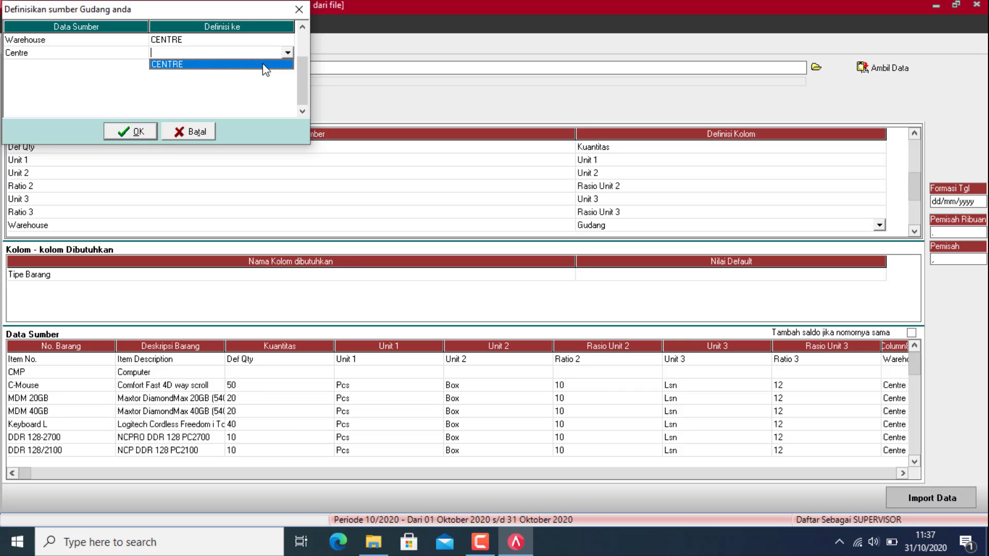
click(265, 65)
click(140, 136)
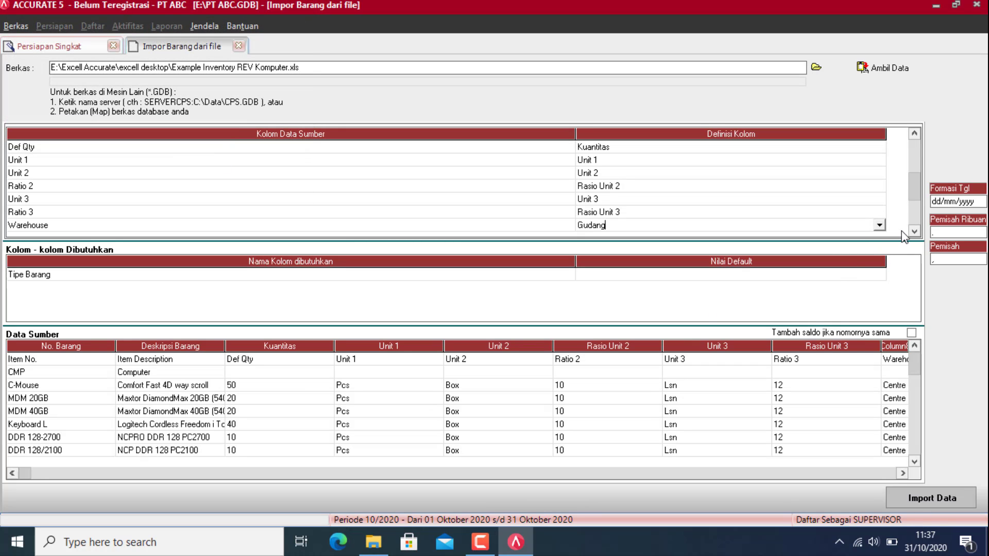
Step: Set Cost/Unit to Abaikan and map Total Cost to Total Biaya
click(914, 232)
click(881, 226)
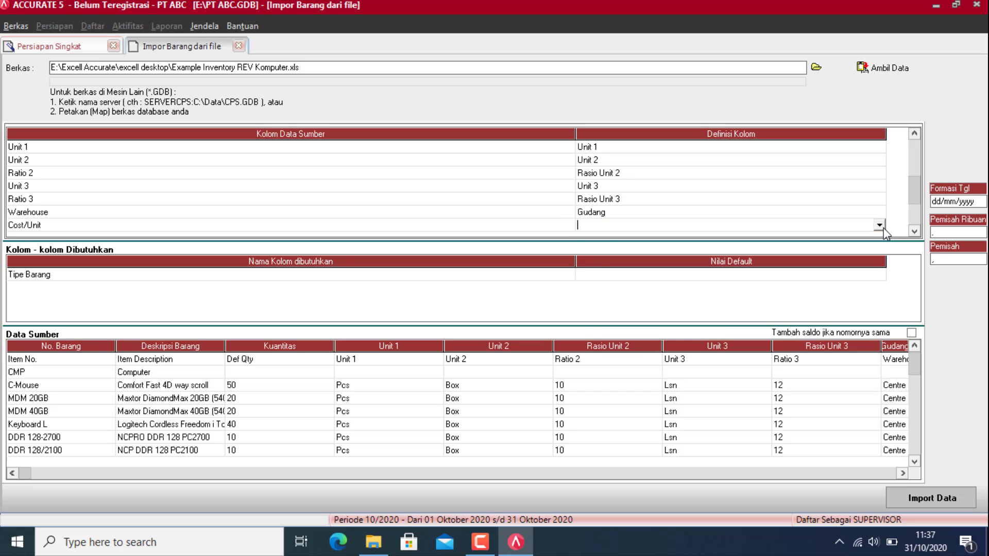
click(879, 225)
click(832, 235)
click(914, 232)
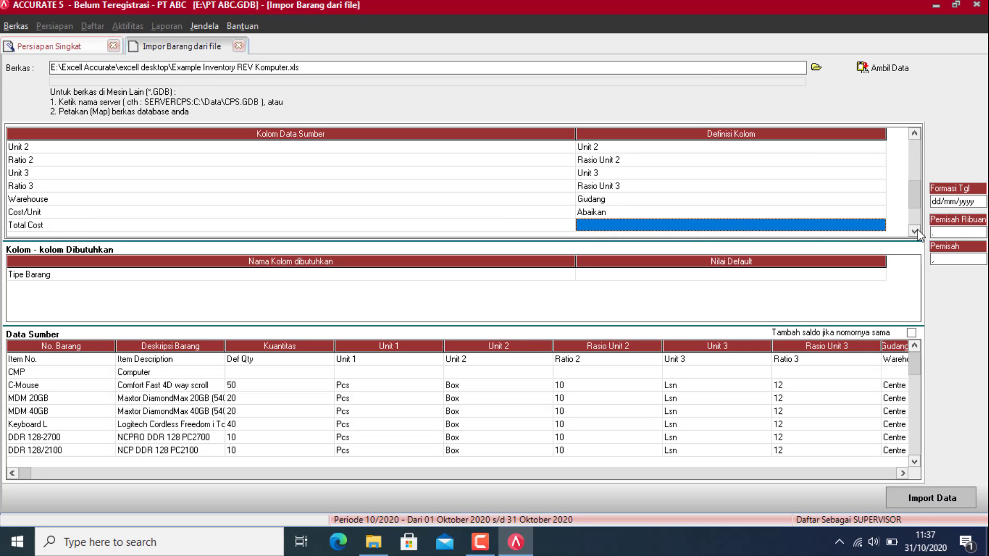
click(835, 227)
click(880, 225)
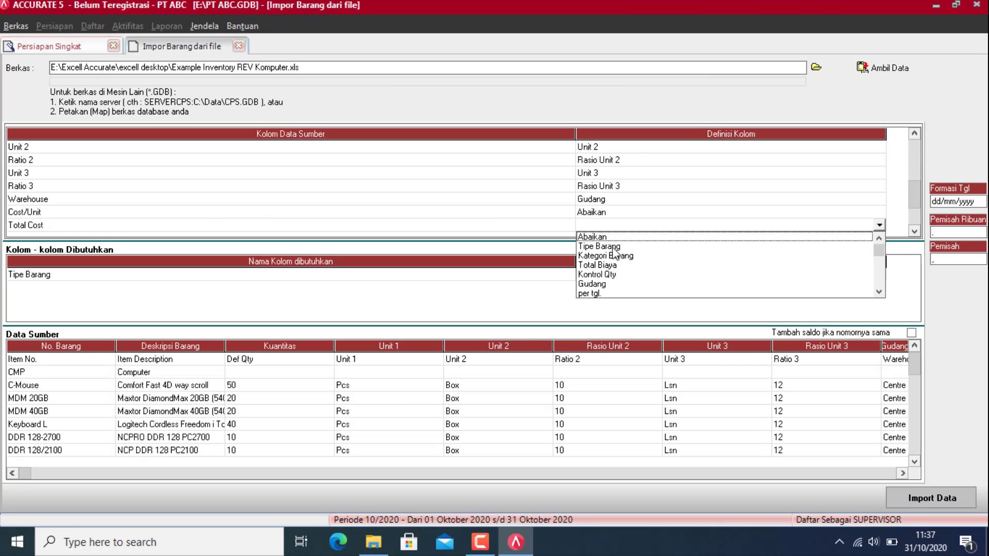
click(600, 265)
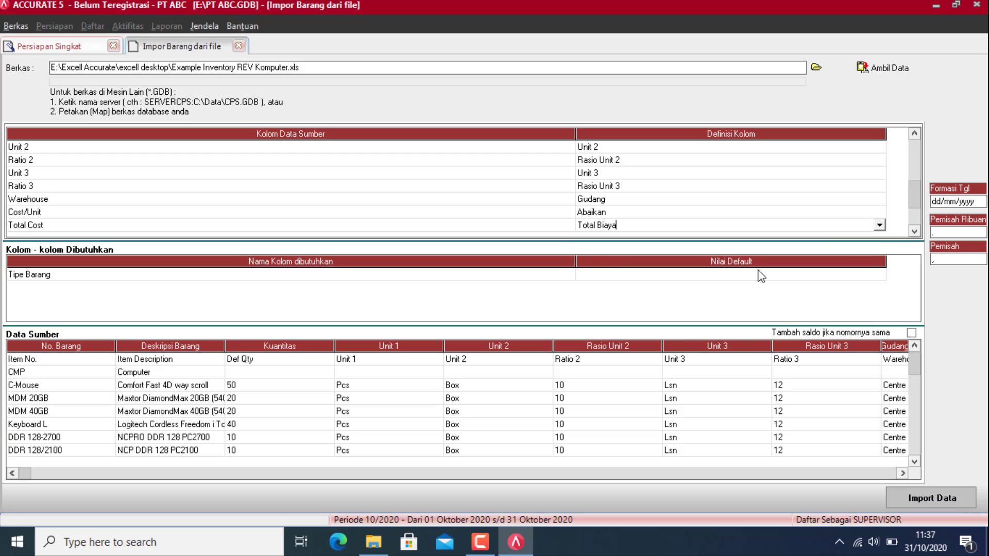
Step: Map Min Qty to Kts Minimum and Item Type to Tipe Barang
click(914, 231)
click(881, 229)
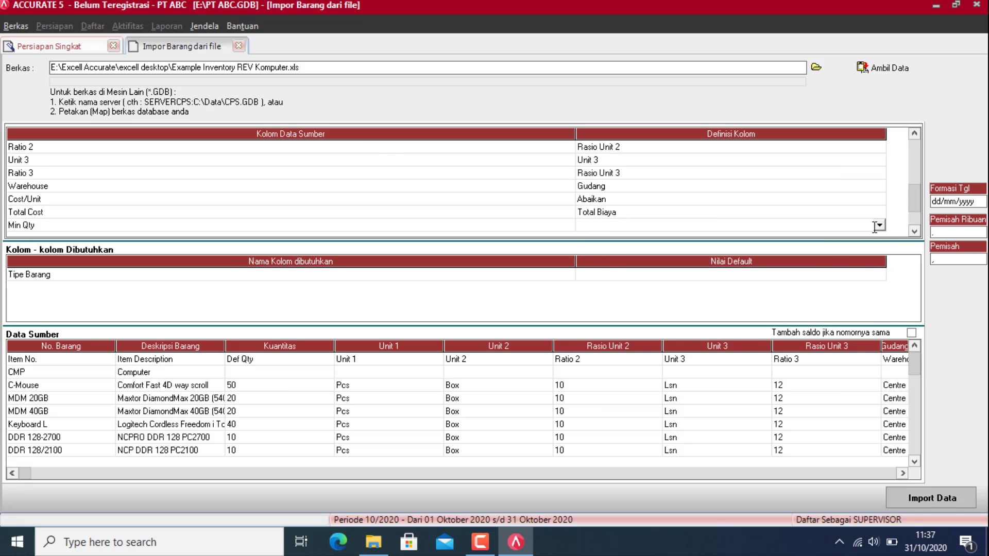
click(880, 225)
scroll(884, 227, down, 5)
key(Return)
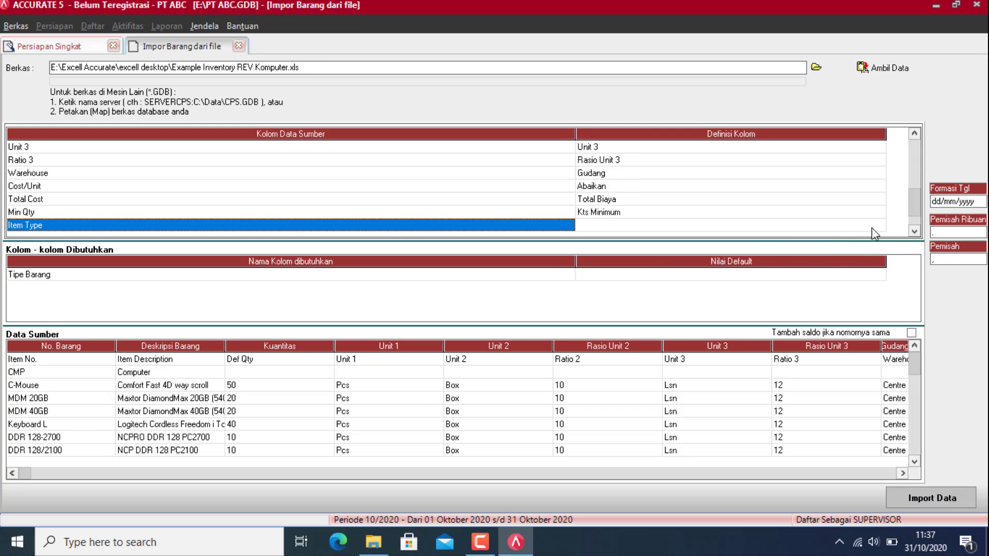
click(876, 227)
click(879, 225)
click(601, 246)
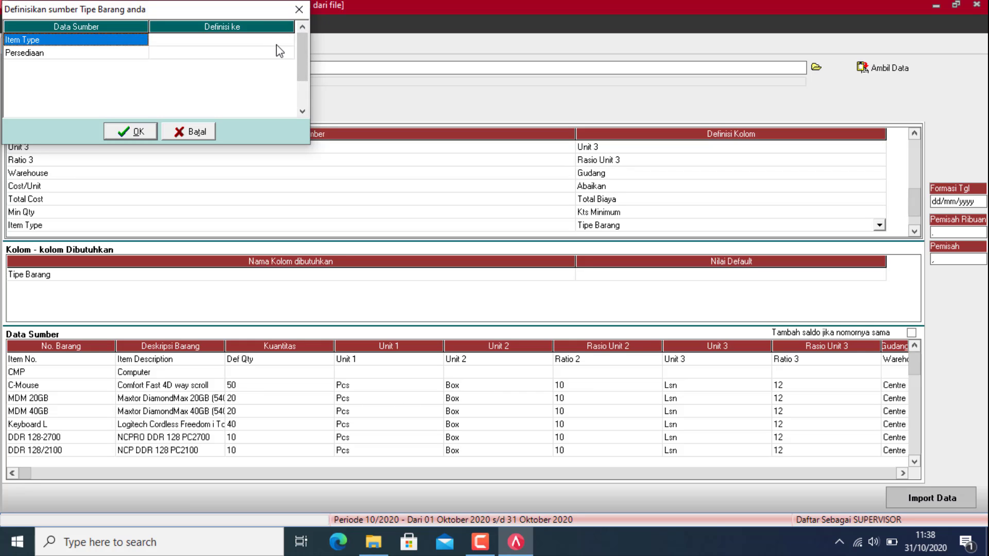
Step: Assign the Item Type values to the Persediaan item type
click(268, 40)
click(287, 39)
click(268, 47)
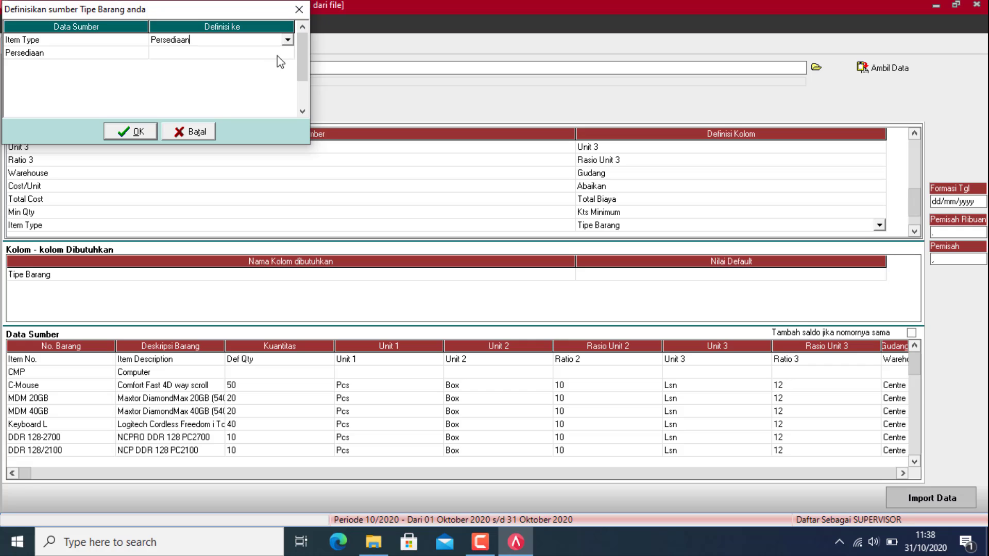
click(294, 52)
click(287, 53)
click(232, 62)
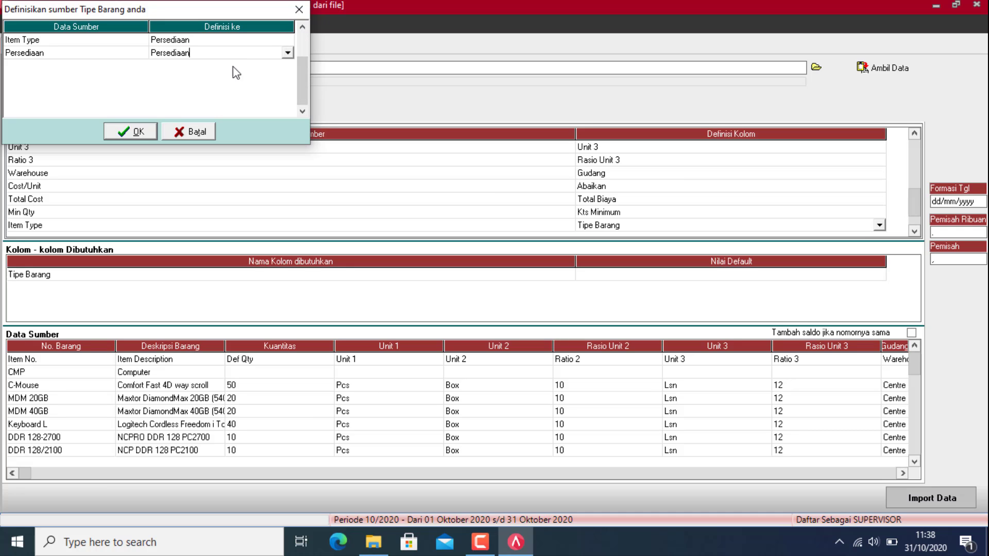
click(133, 133)
Step: Map Category to Kategori Barang, assigning its Category and Komputer values to KOMPUTER
click(914, 232)
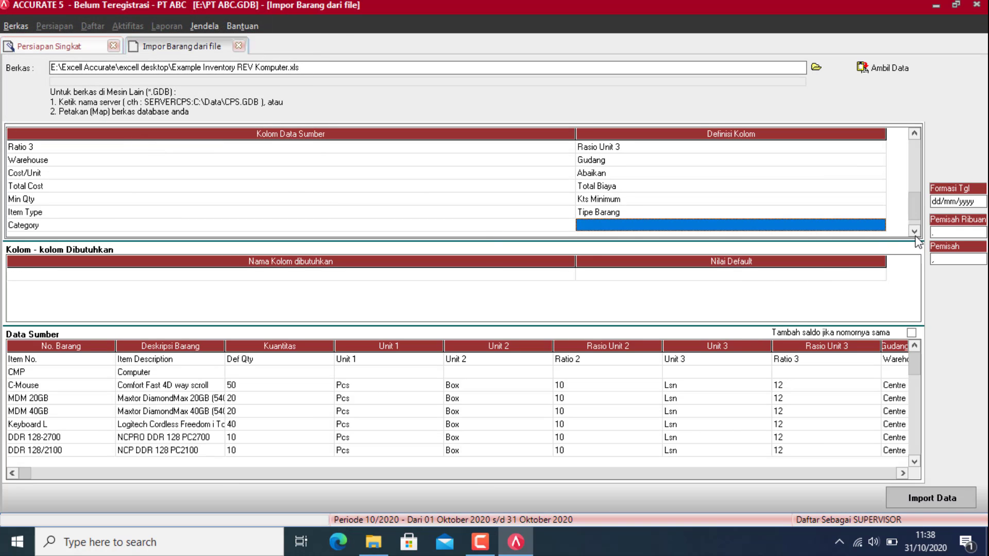
click(877, 231)
click(879, 225)
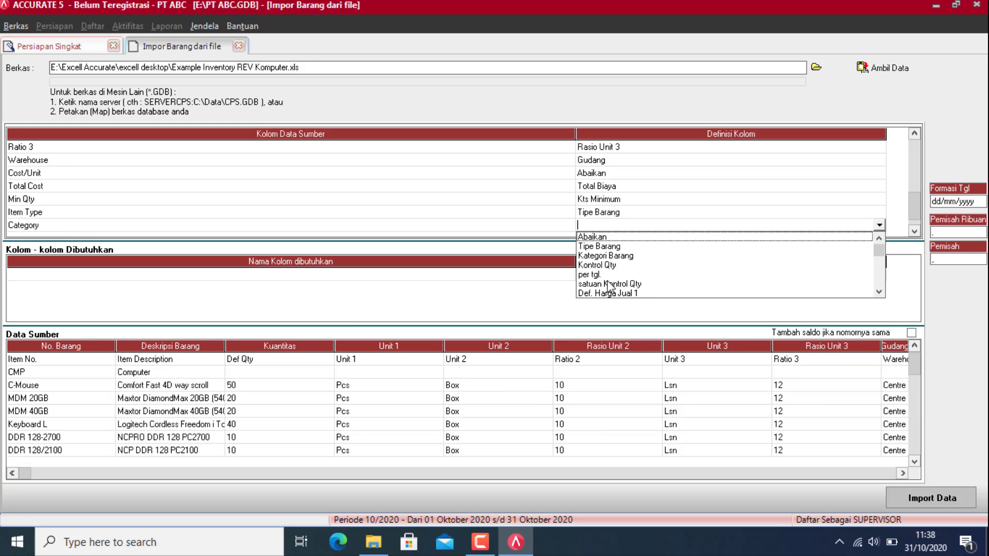
click(606, 258)
click(287, 39)
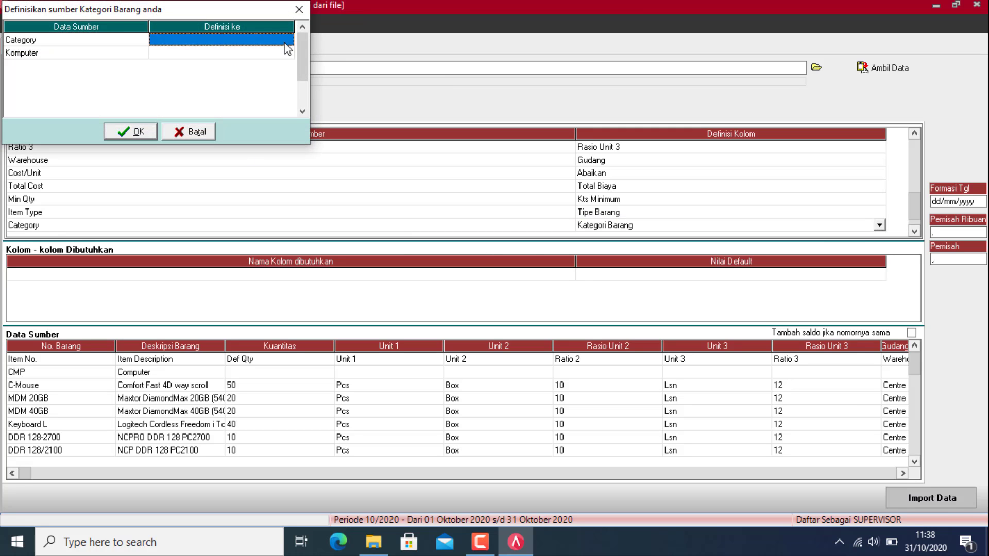
click(287, 40)
click(263, 50)
click(287, 39)
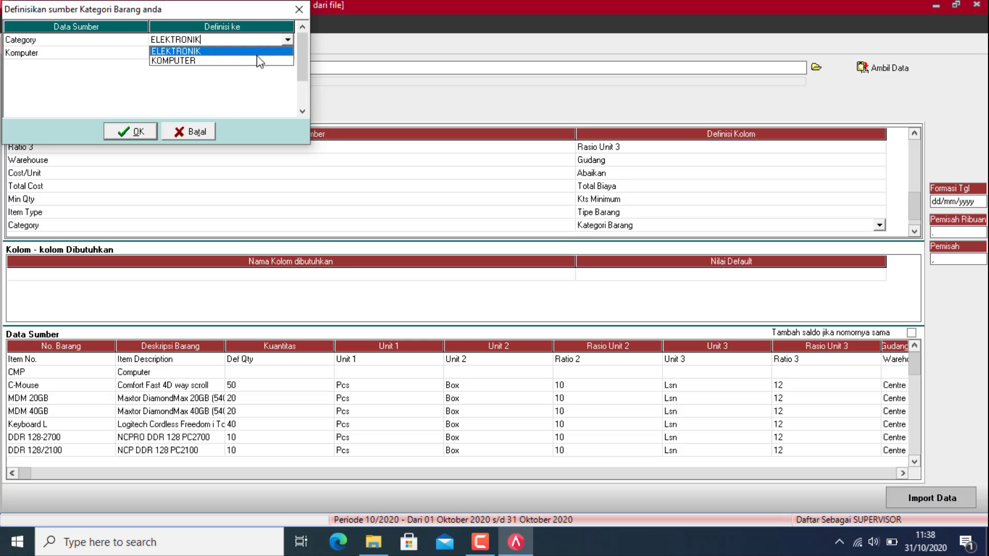
click(257, 60)
click(266, 54)
click(287, 53)
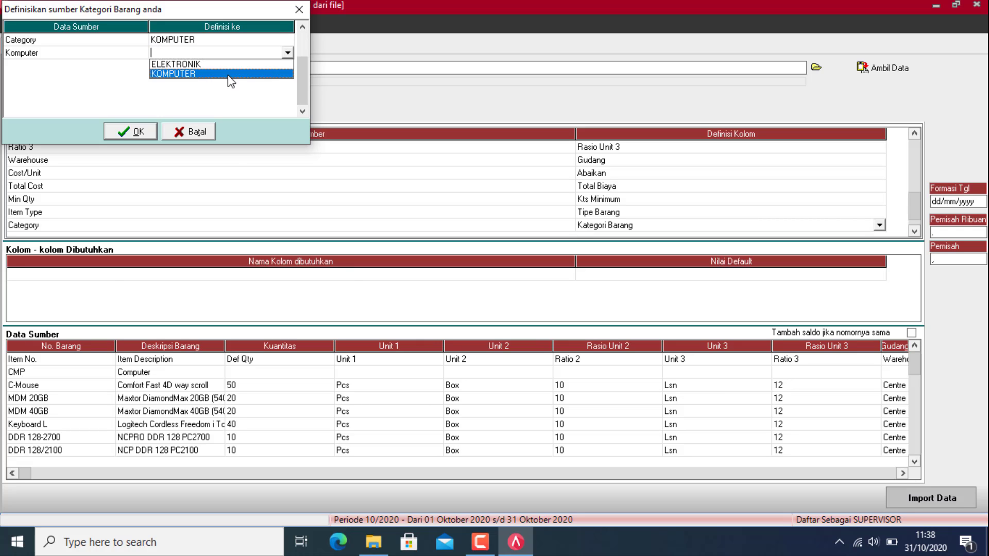
click(242, 73)
click(117, 135)
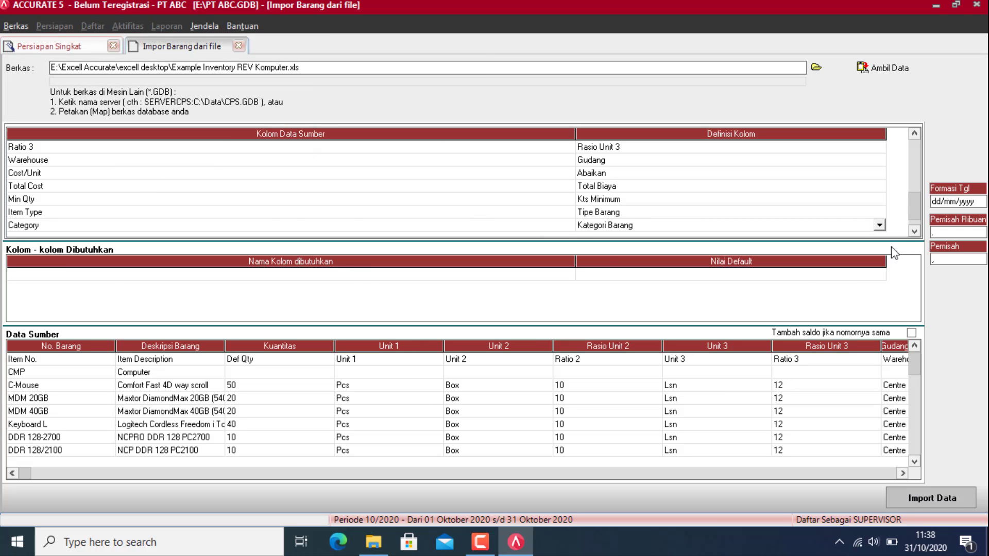
Step: Map the Sales Price 1 column to Def. Harga Jual 1
click(915, 232)
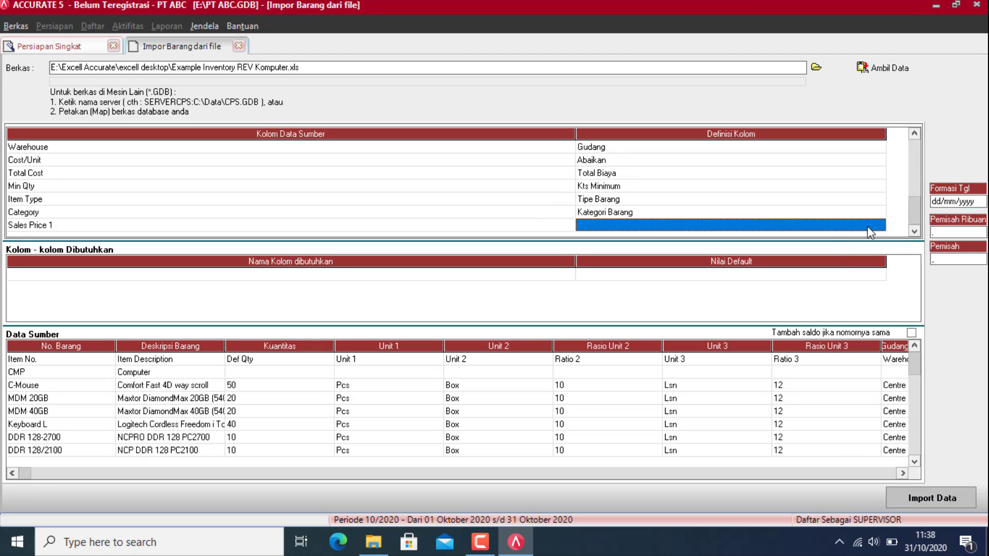
click(868, 227)
click(879, 227)
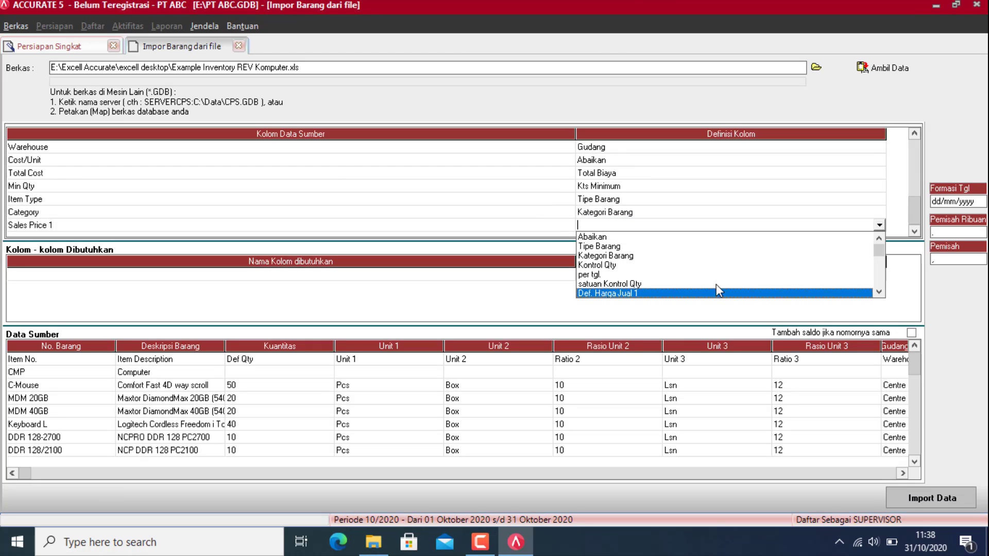
click(683, 283)
click(879, 225)
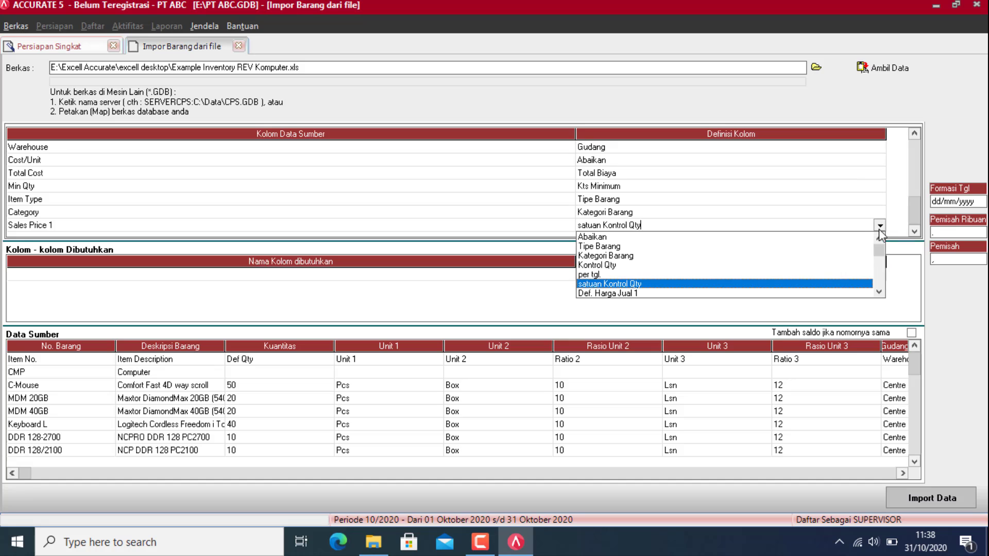
click(606, 293)
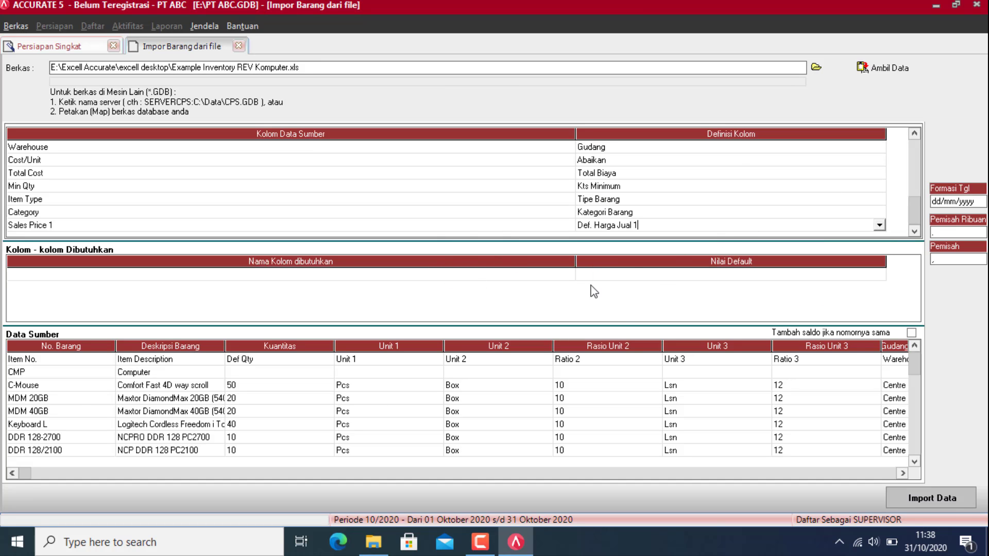
Step: Delete the Item No. header row and import with 'Tambah saldo jika nomornya sama' ticked
click(43, 361)
right_click(44, 361)
click(89, 381)
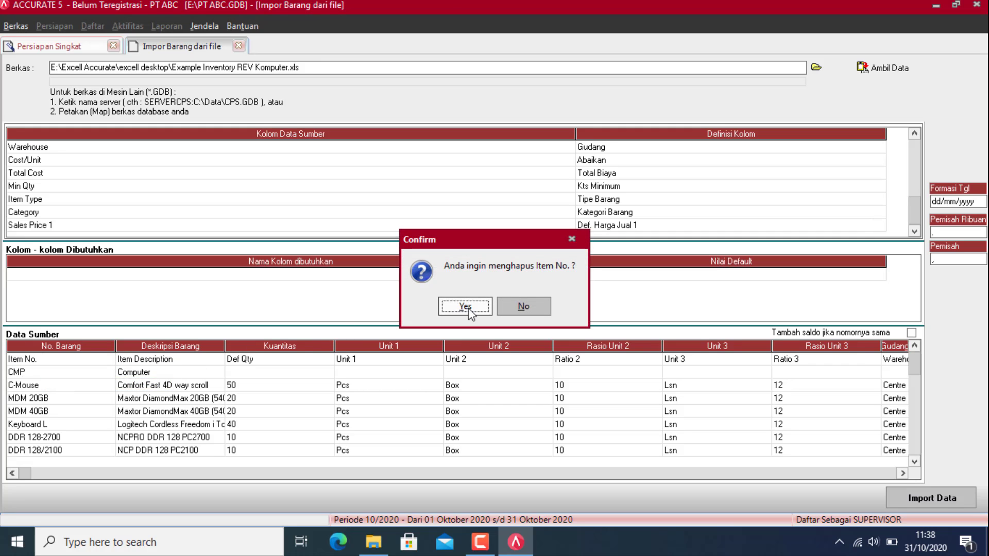
click(465, 307)
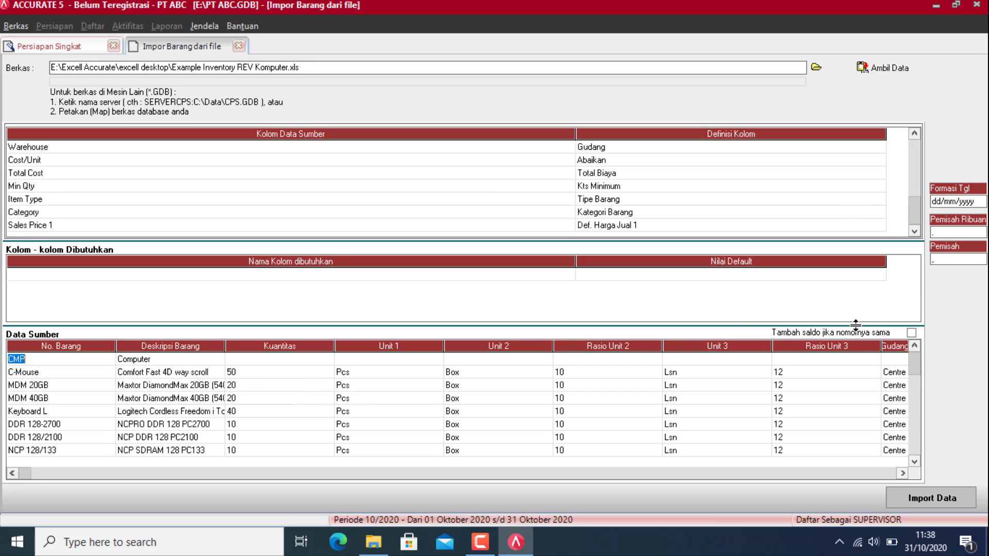
click(911, 333)
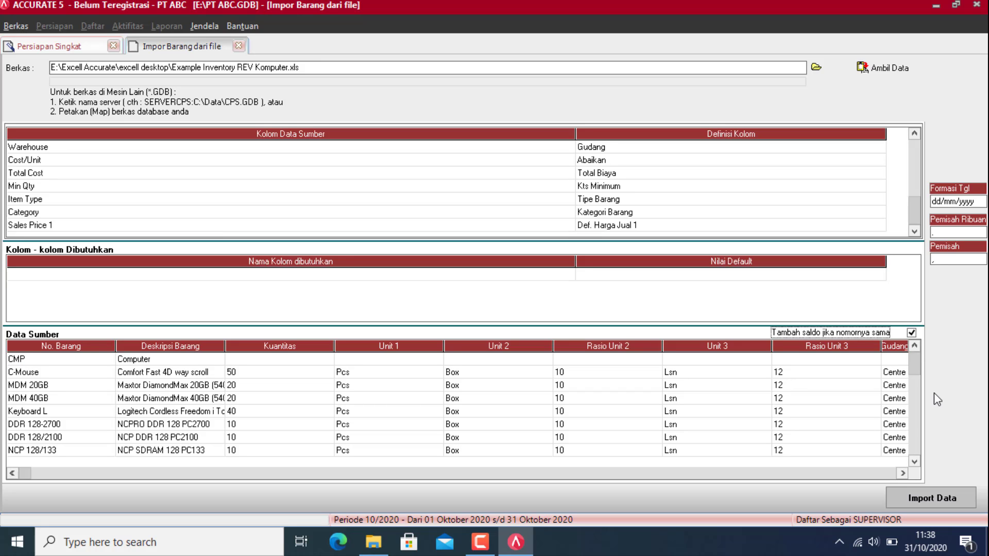
click(949, 505)
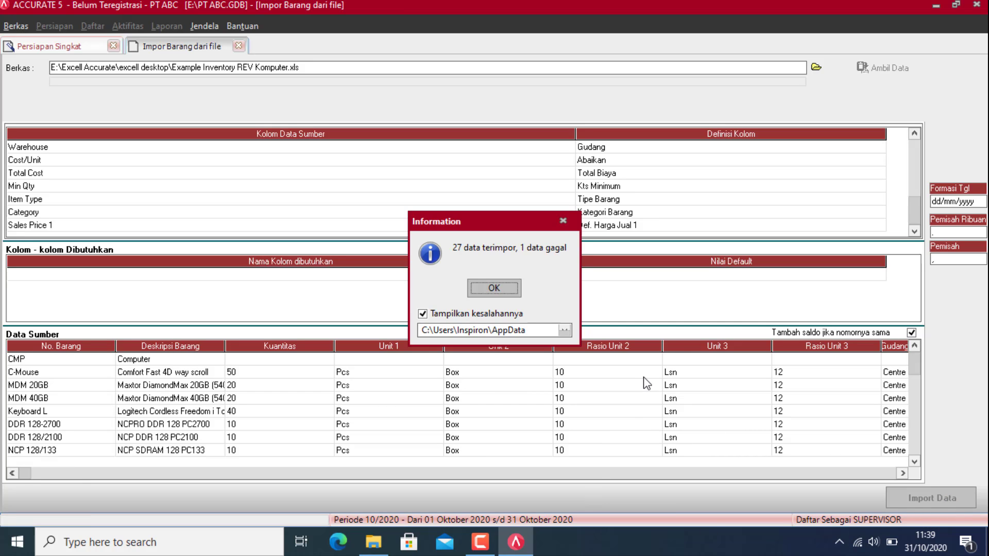
Step: Acknowledge the import result, review and close the Notepad error log, then move to step 14
click(494, 288)
click(551, 541)
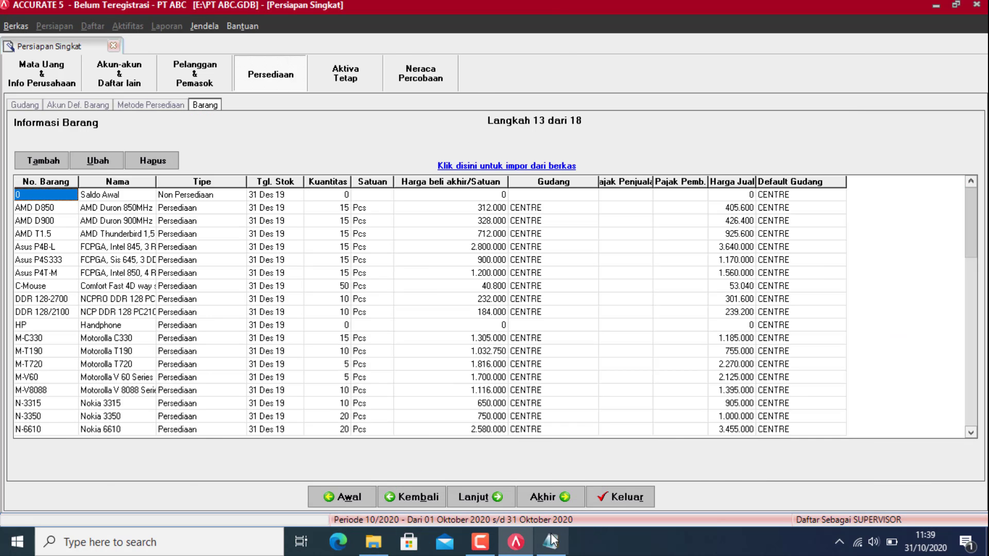
click(551, 541)
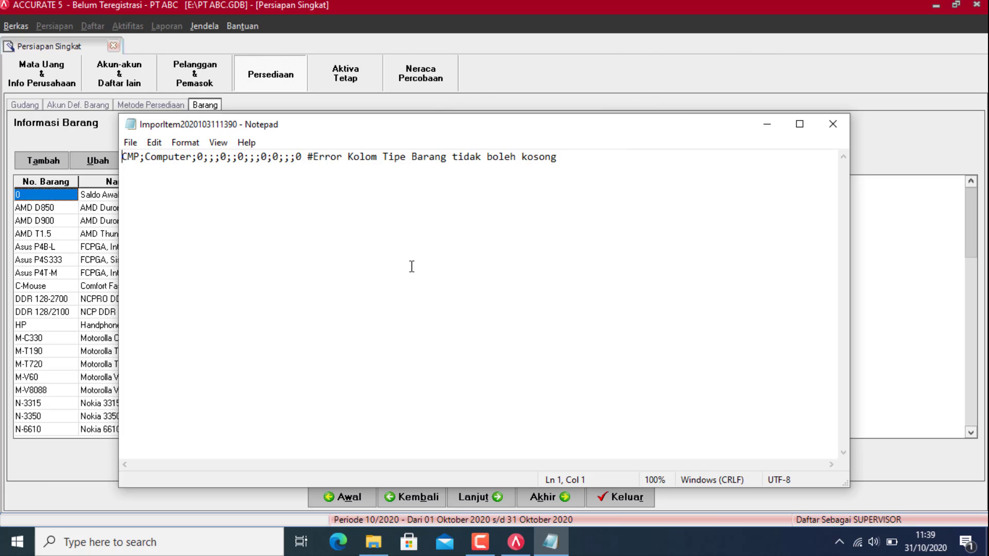
click(843, 129)
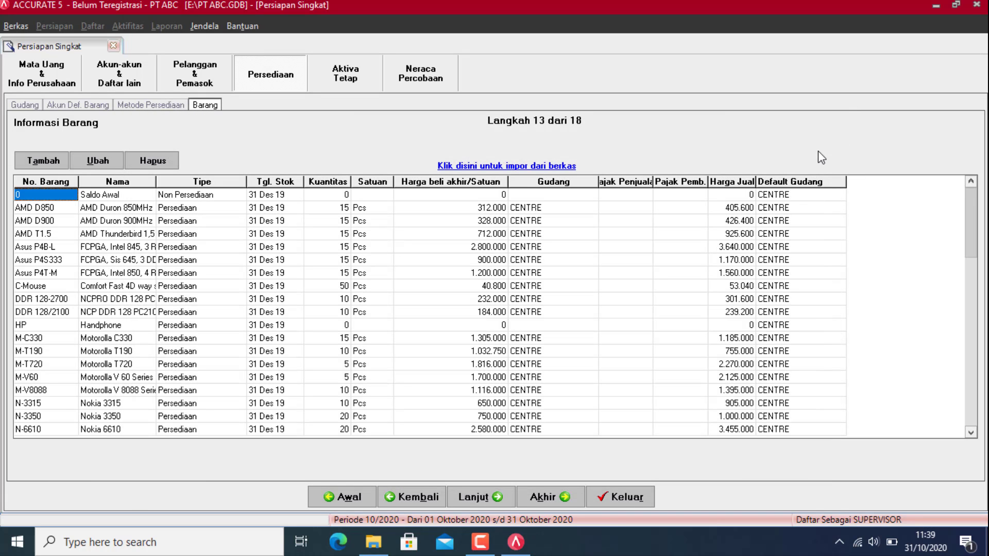
click(478, 498)
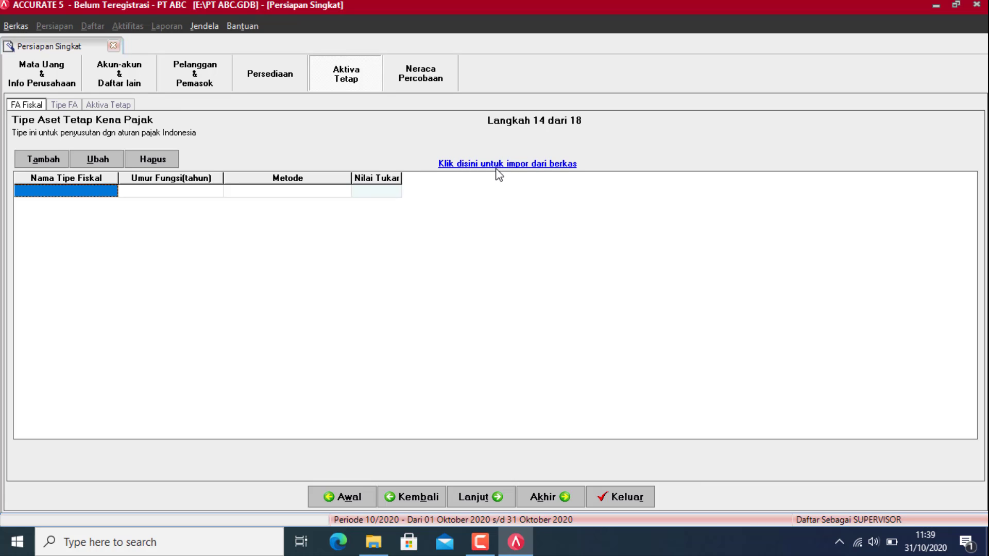
Step: Choose C:\Program Files (x86)\CPSSoft\ACCURATE5 Deluxe\Sample\Sample.gdb as the taxable fixed-asset type import source
click(498, 164)
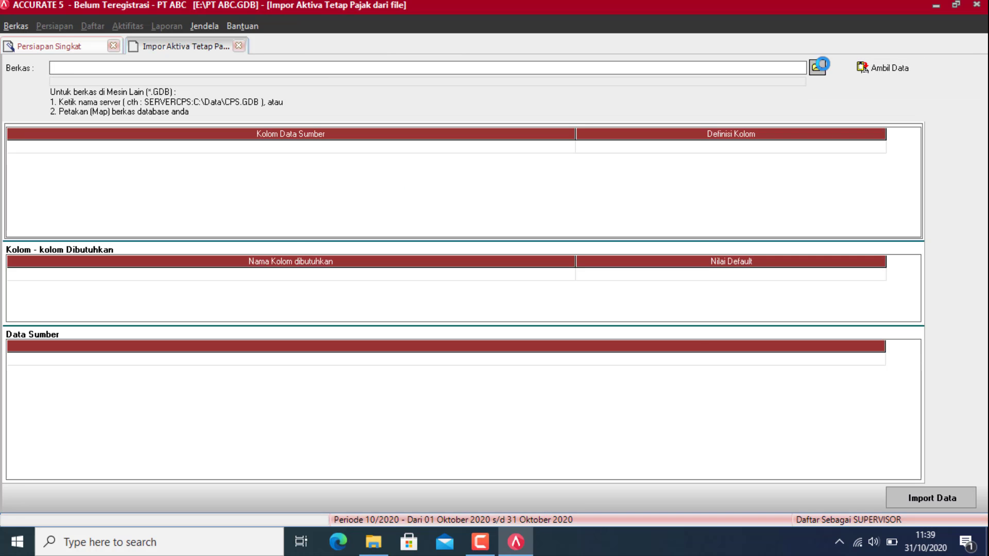
click(816, 67)
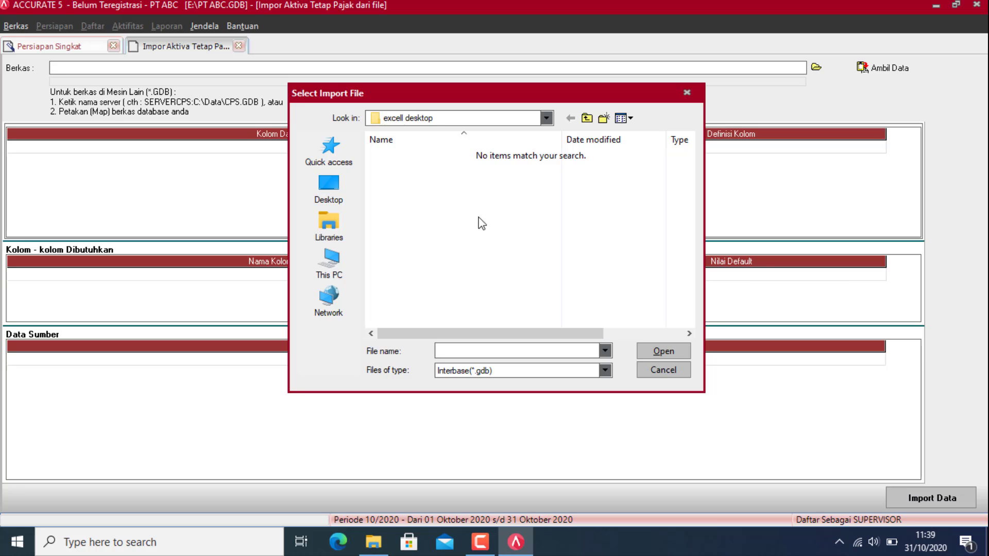
click(546, 118)
click(434, 294)
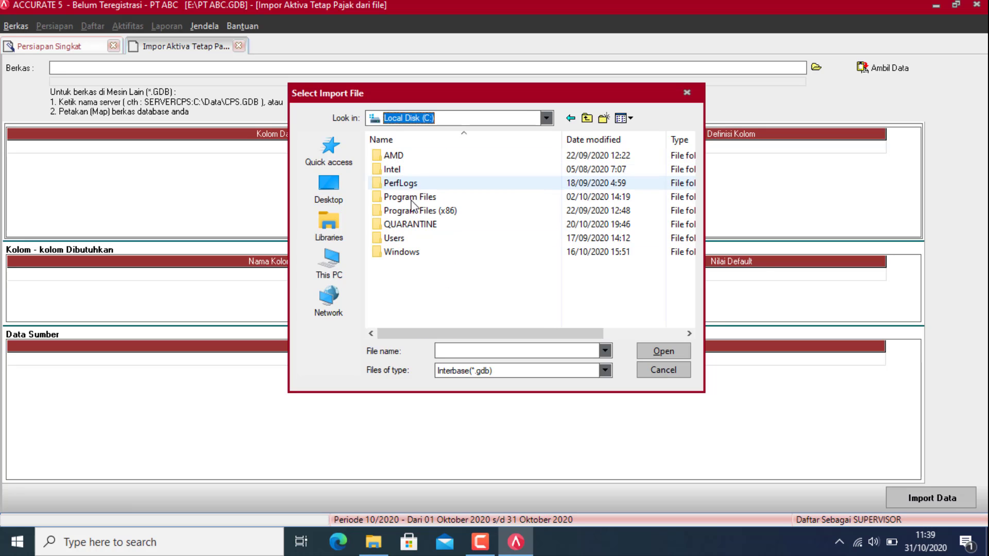
double_click(415, 211)
double_click(419, 184)
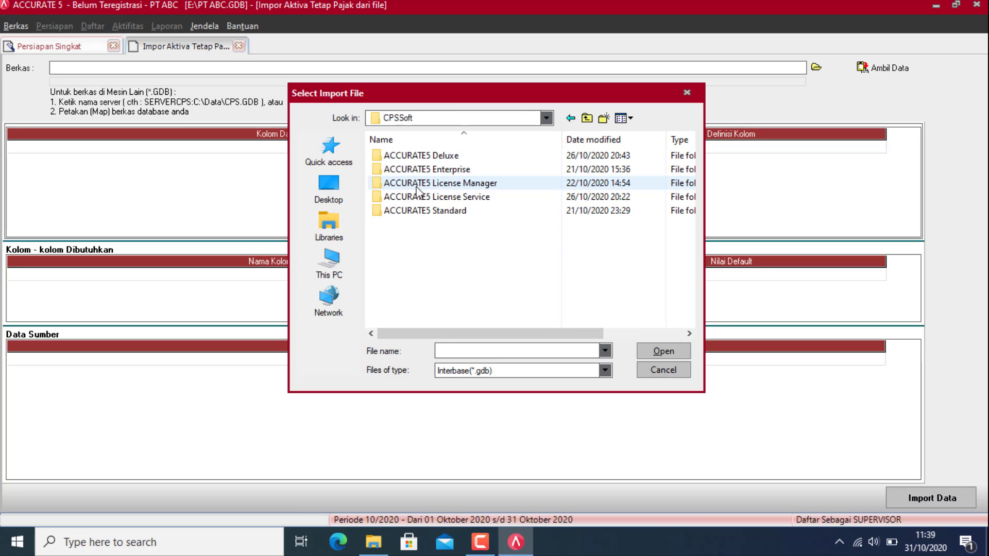
double_click(462, 157)
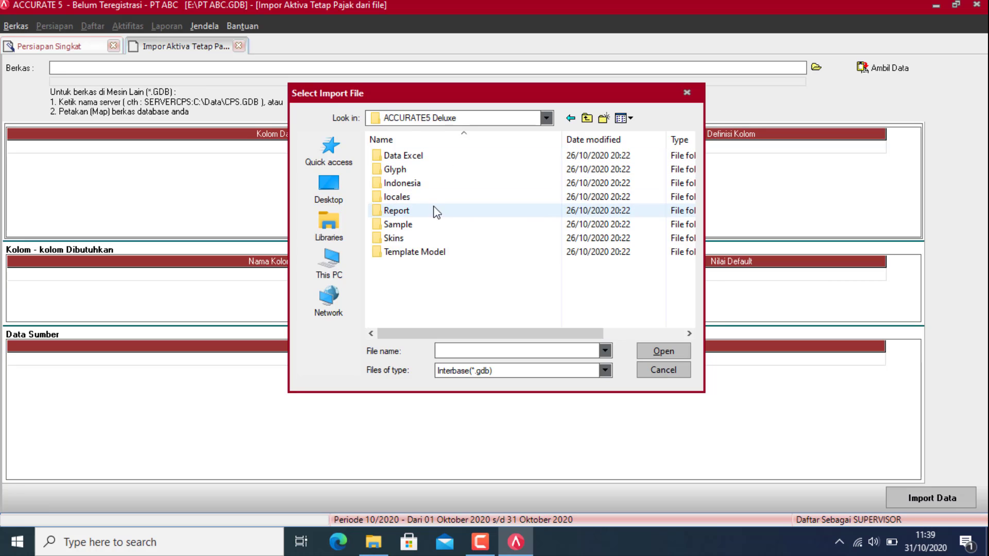
double_click(416, 224)
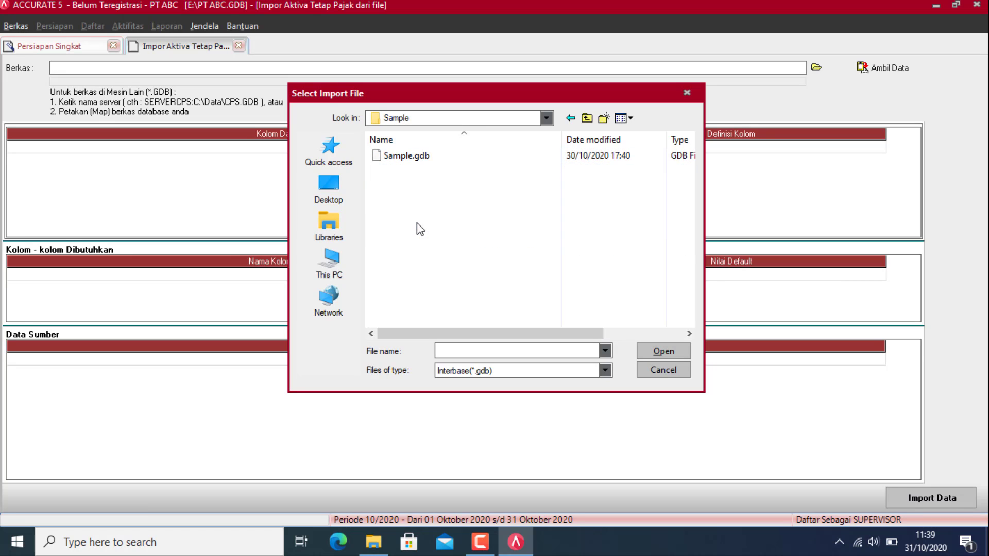
double_click(417, 157)
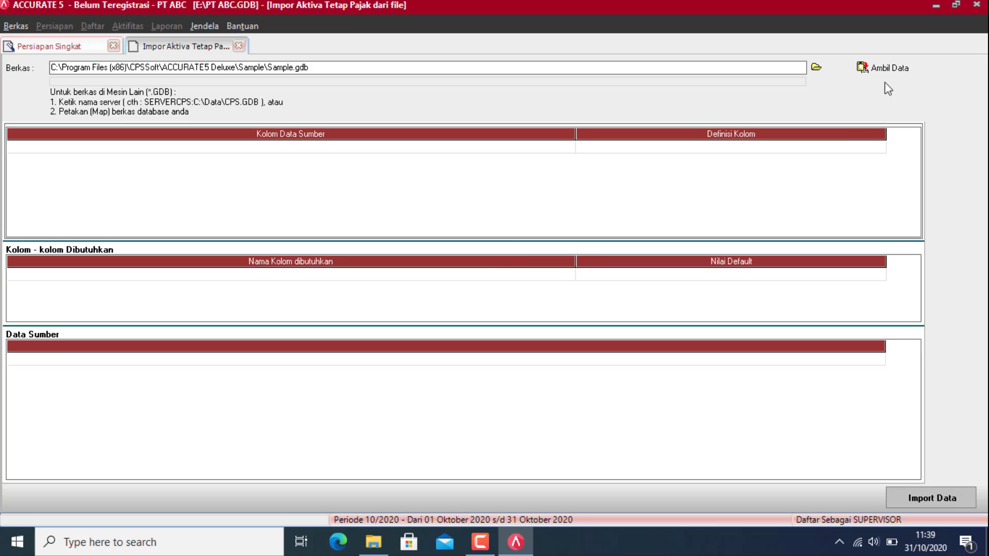
Step: Load Sample.gdb's data and import the taxable fixed-asset types
click(887, 69)
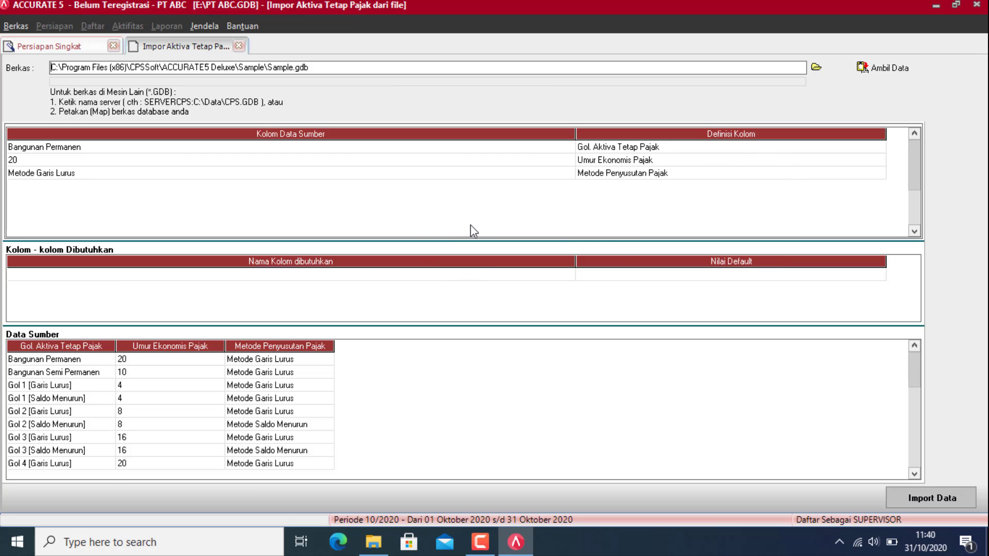
click(911, 505)
click(488, 309)
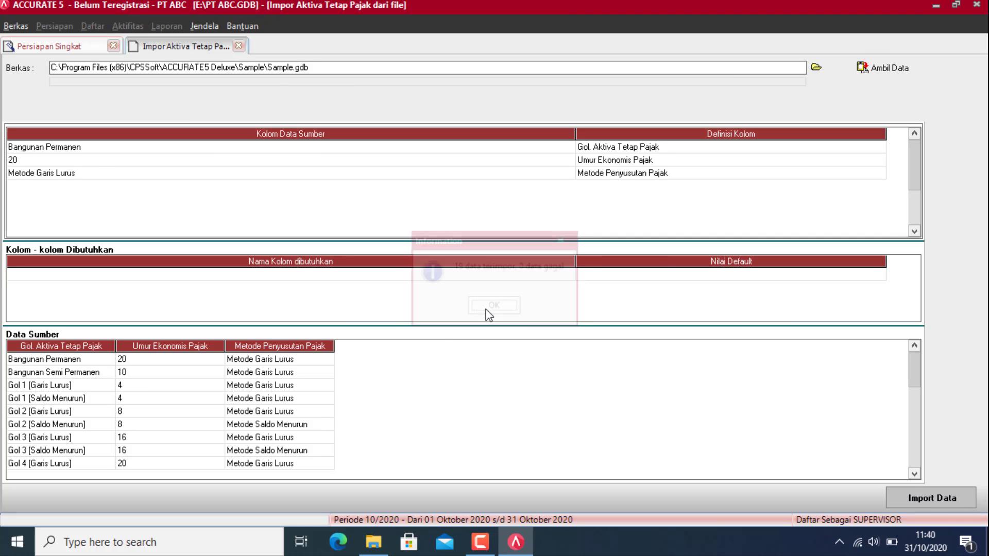
Step: On the fixed-asset types step, load Sample.gdb as the import source
click(66, 106)
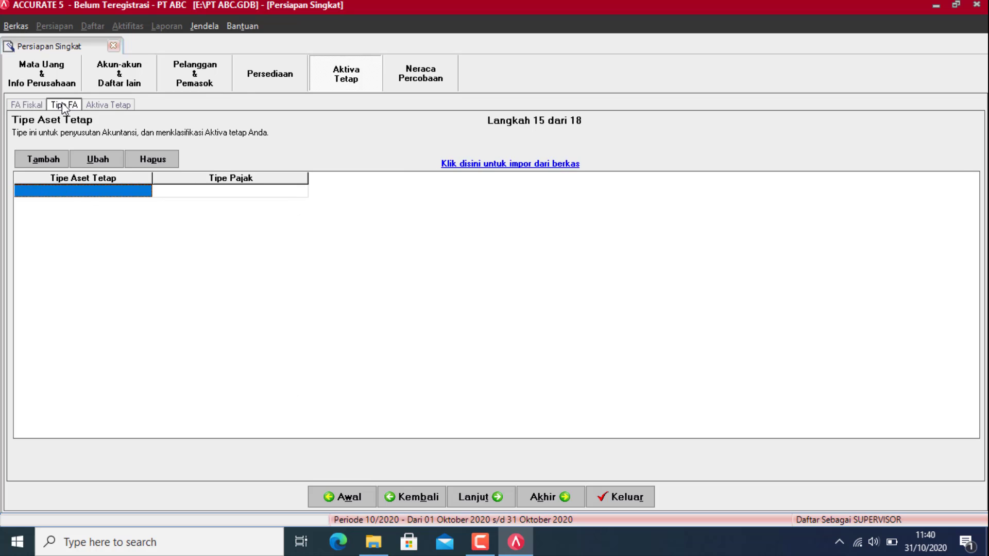
click(467, 163)
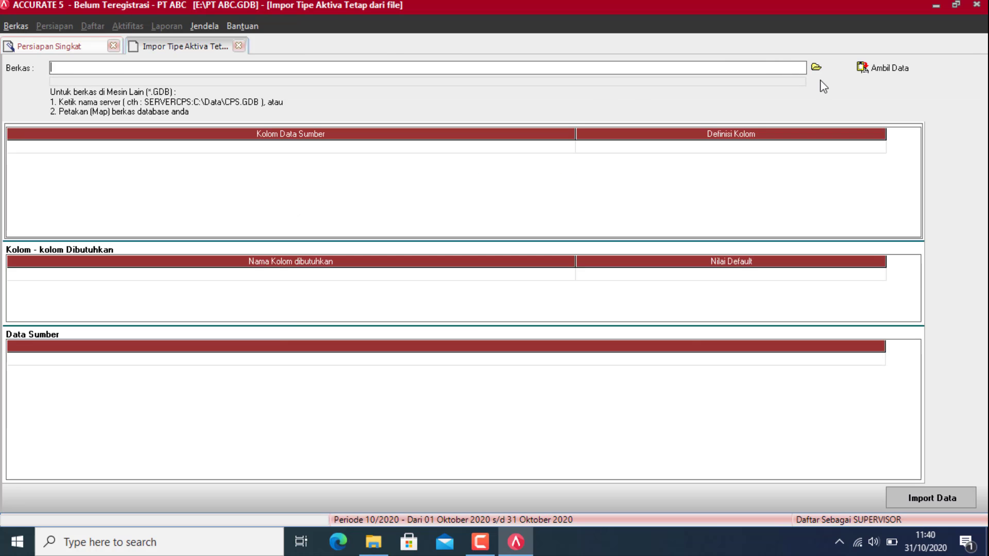
click(815, 67)
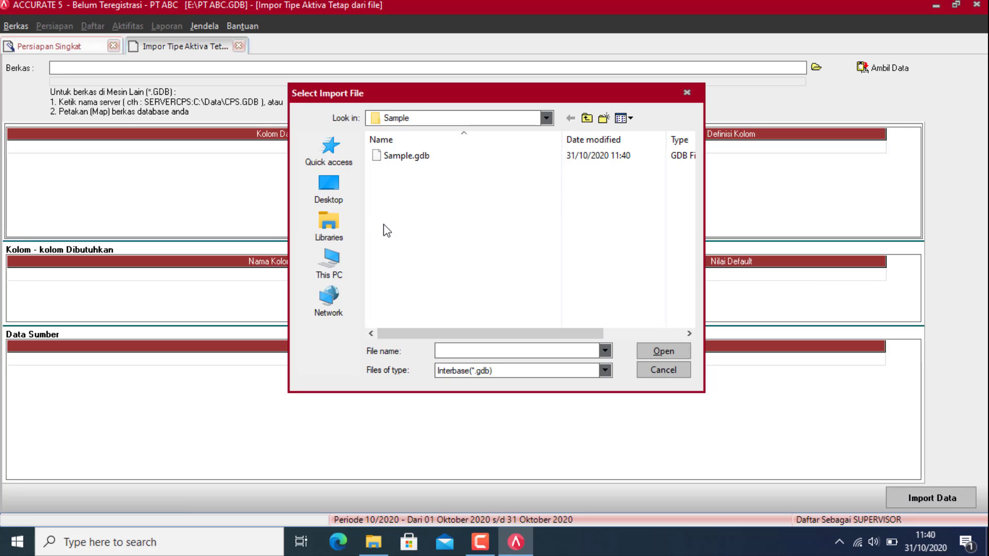
click(418, 159)
click(653, 349)
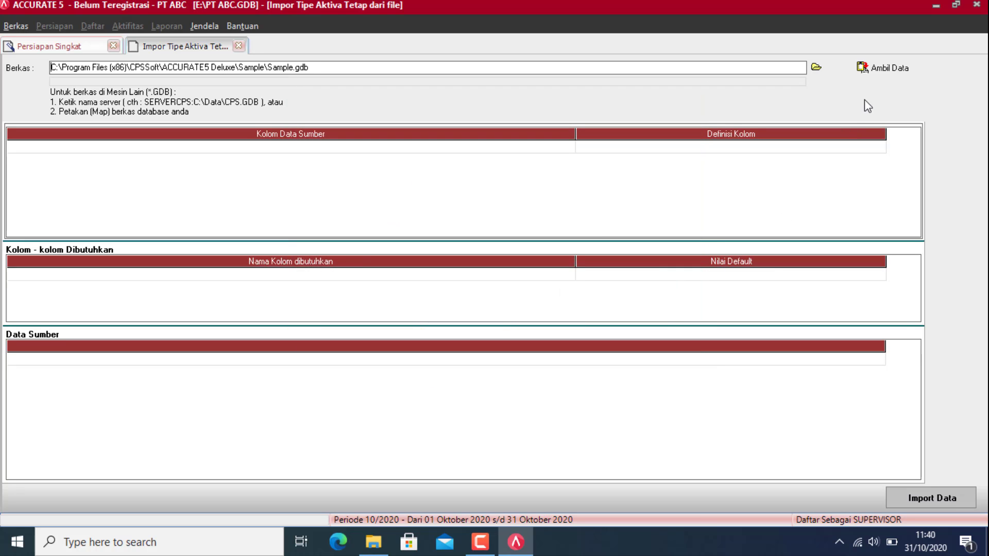
click(884, 70)
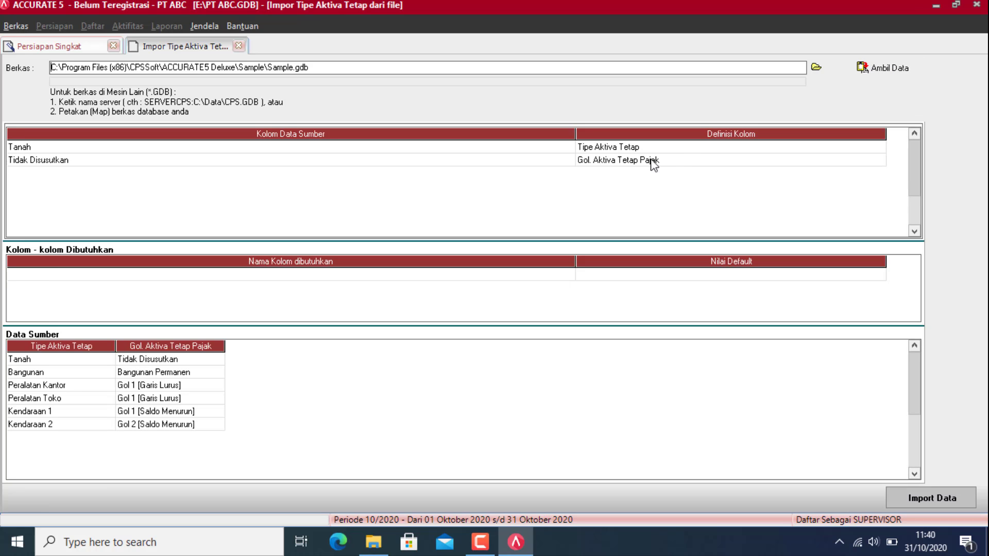
Step: Map the tax group values Tidak Disusutkan, Bangunan Permanen and Gol 1 [Garis Lurus] to matching groups
click(650, 161)
click(649, 161)
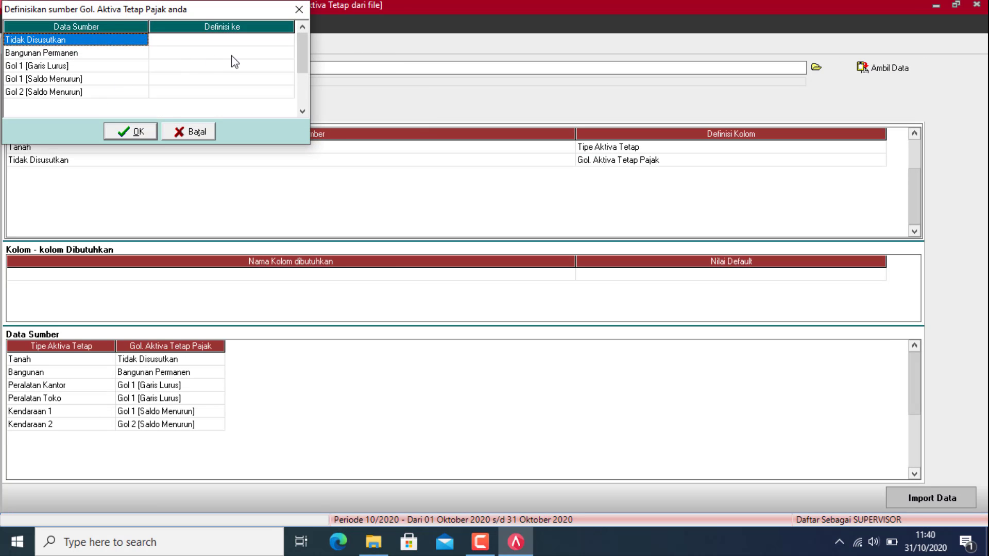
click(264, 39)
click(265, 40)
click(287, 40)
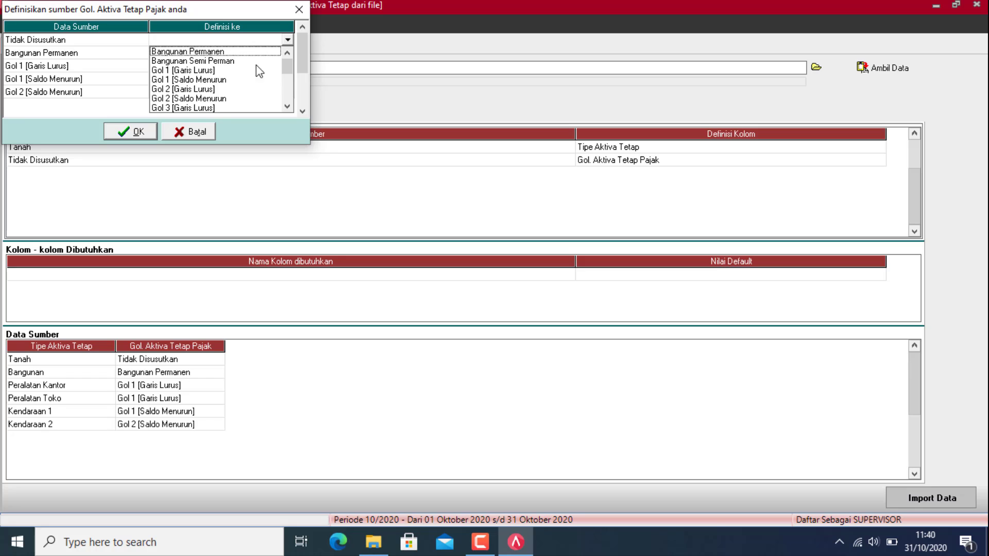
scroll(232, 88, down, 5)
click(181, 108)
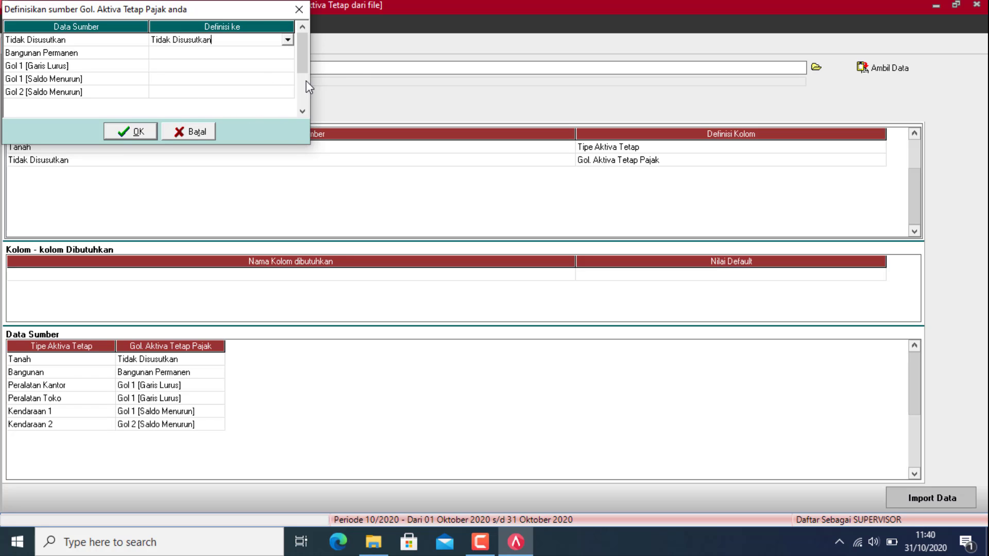
click(272, 54)
click(287, 52)
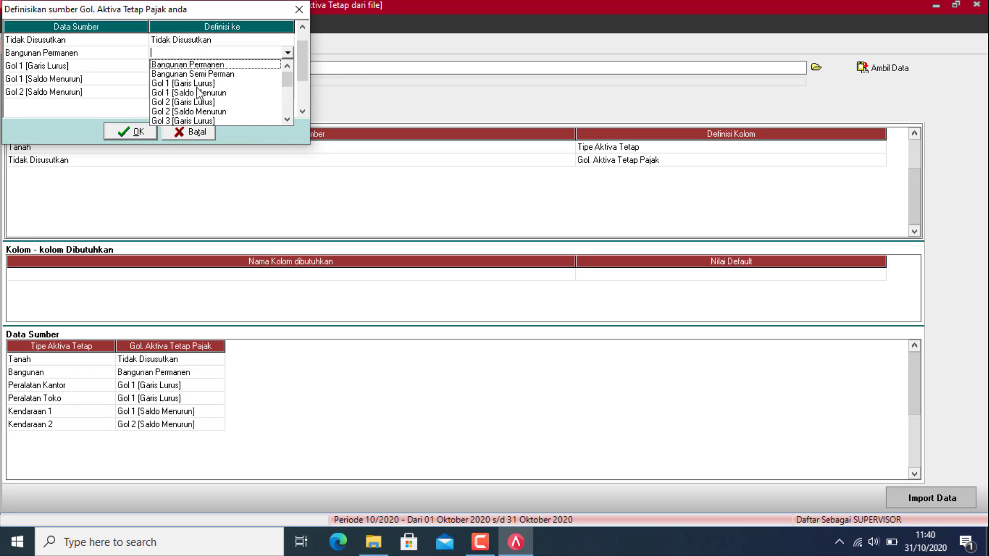
click(206, 64)
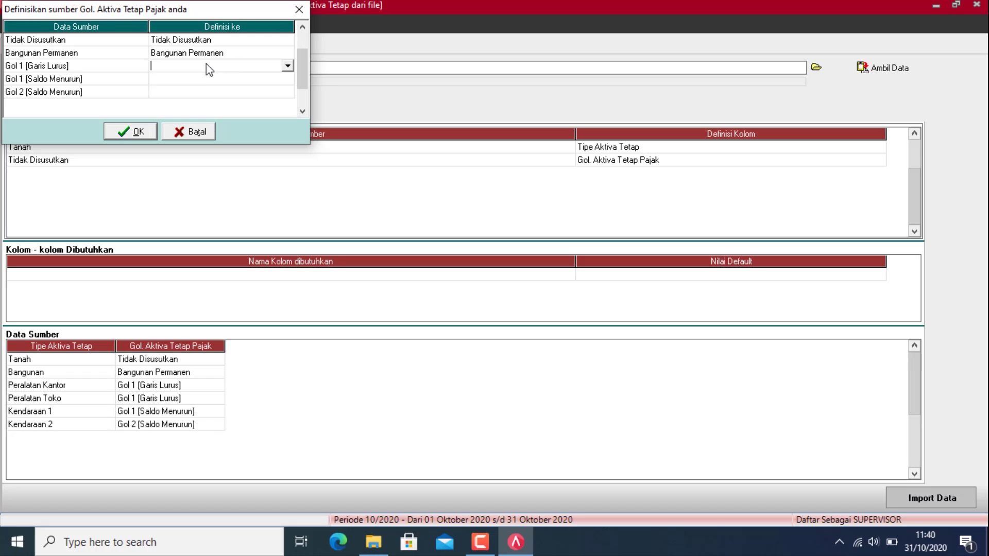
click(287, 65)
click(206, 98)
Step: Map Gol 1 and Gol 2 [Saldo Menurun], then import the six fixed-asset types
click(221, 81)
click(287, 79)
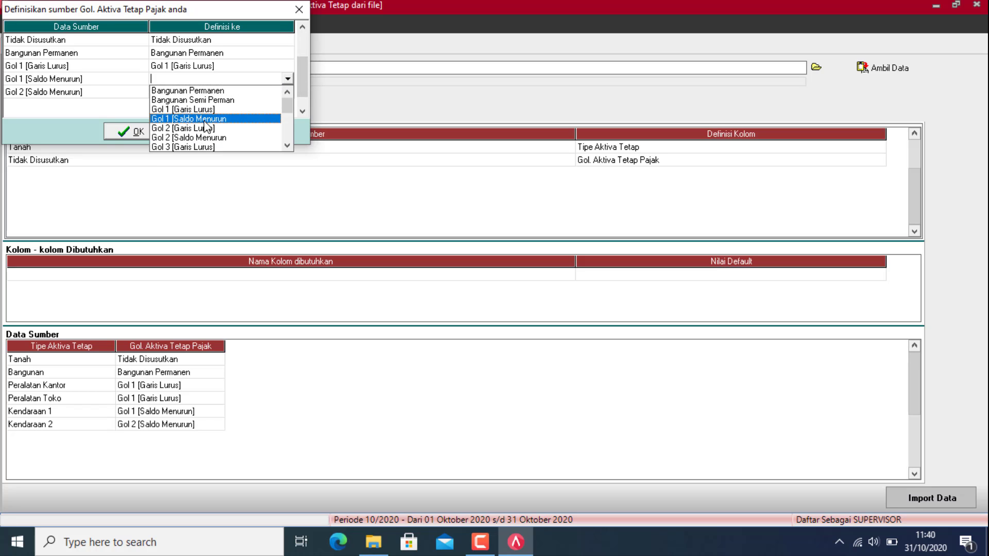
click(196, 119)
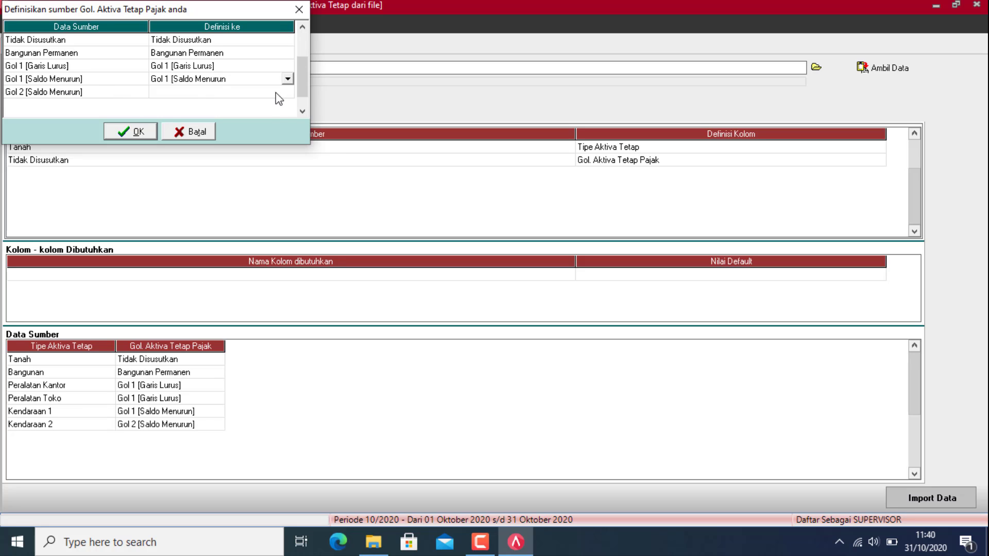
click(276, 92)
click(288, 91)
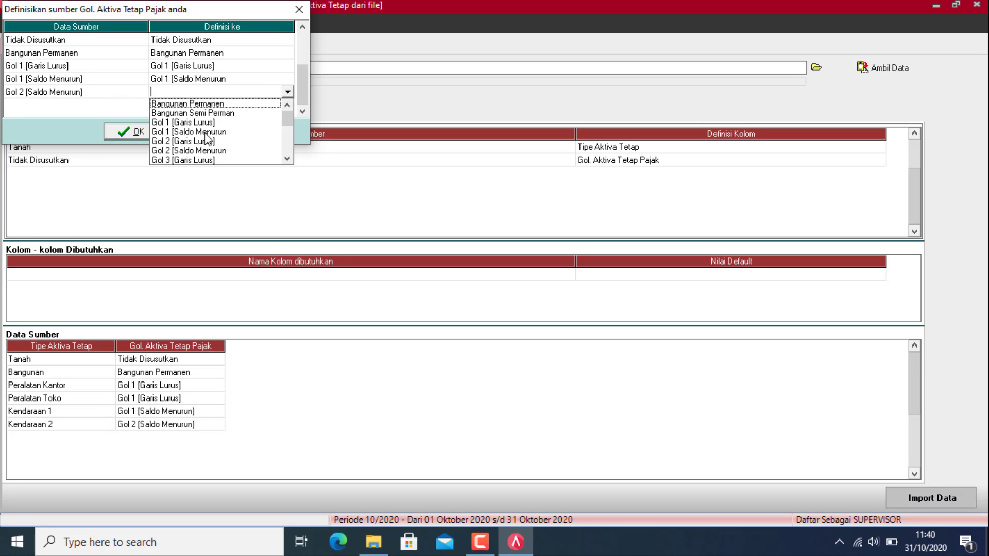
click(198, 132)
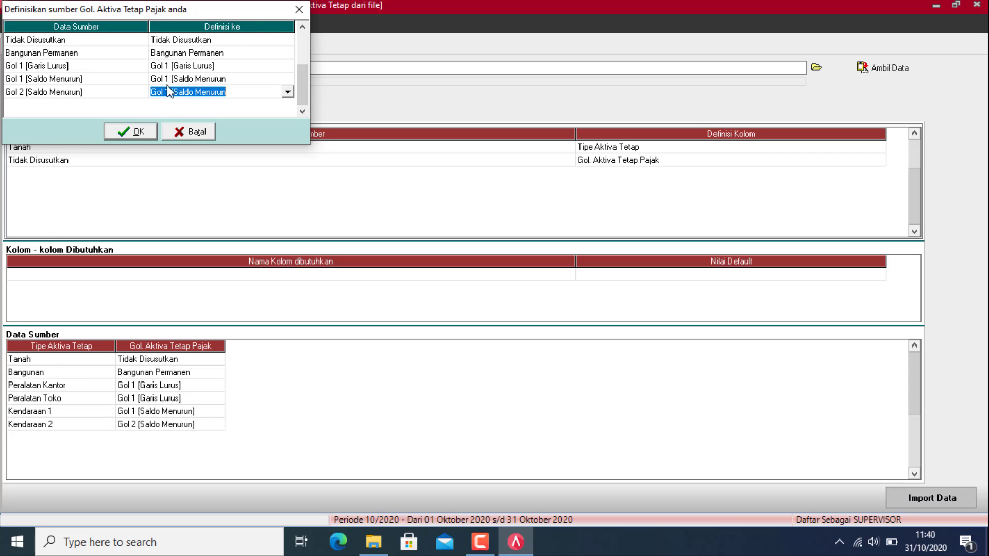
click(125, 130)
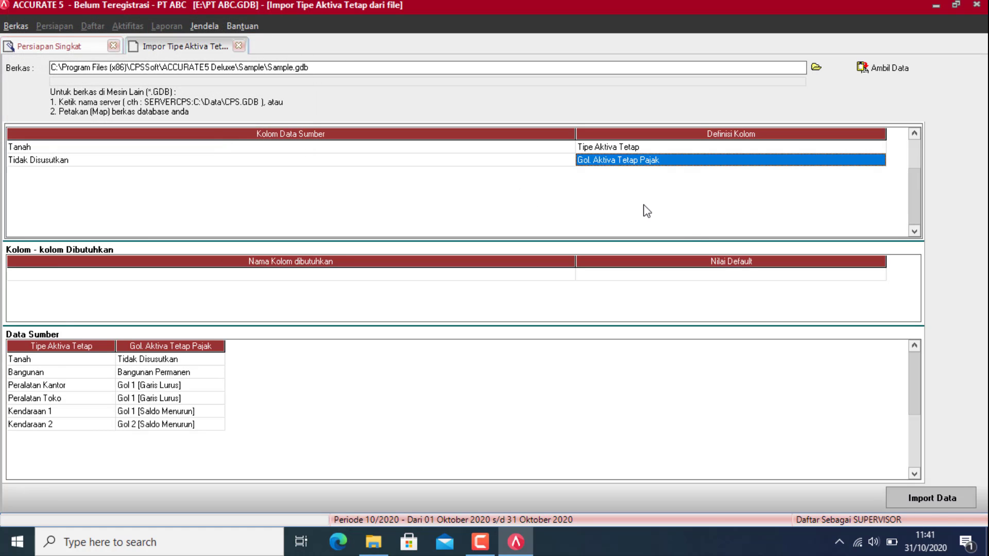
click(960, 494)
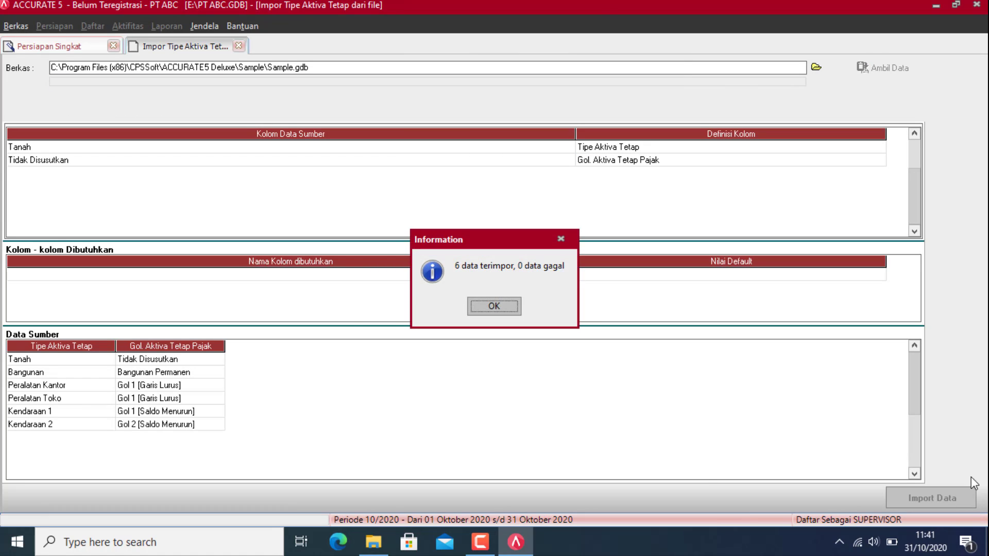
click(494, 305)
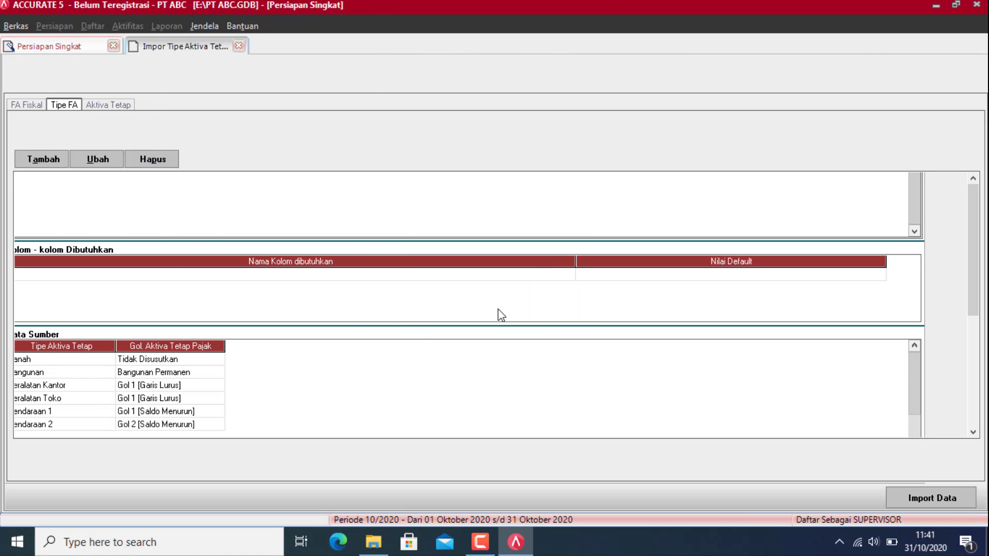
Step: Go to the Aktiva Tetap step, preview the SAC Rev workbook, then select Excample Fixed Asset - SAC
click(105, 105)
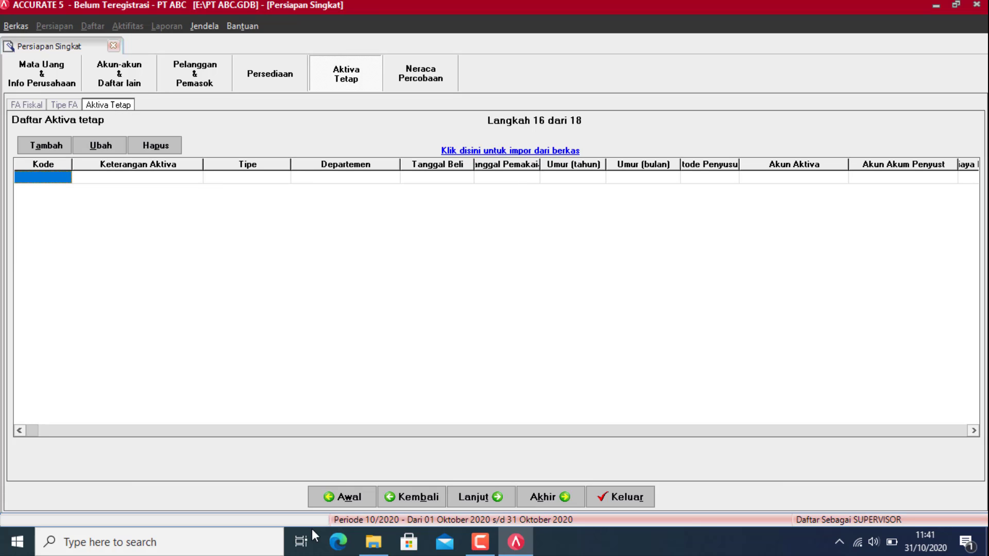
click(374, 542)
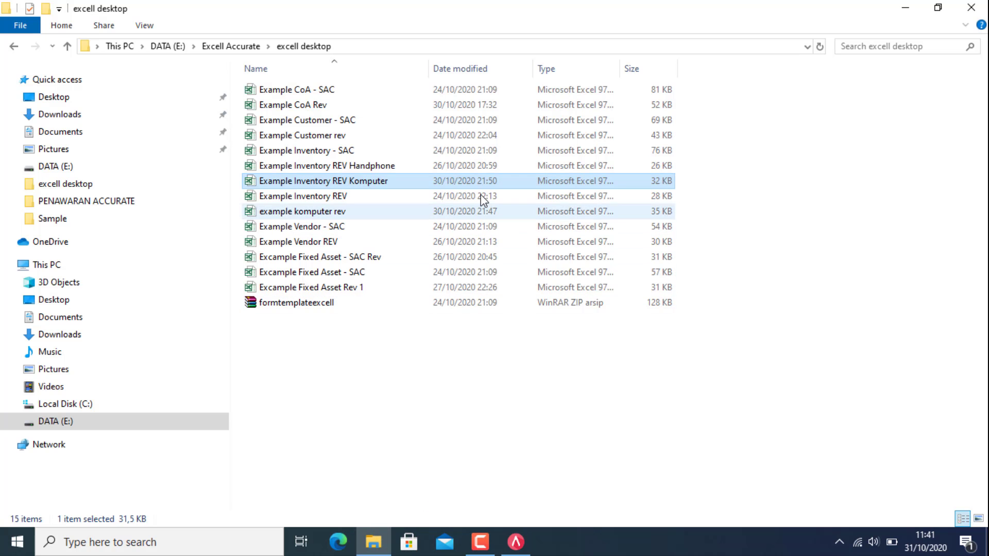
double_click(348, 258)
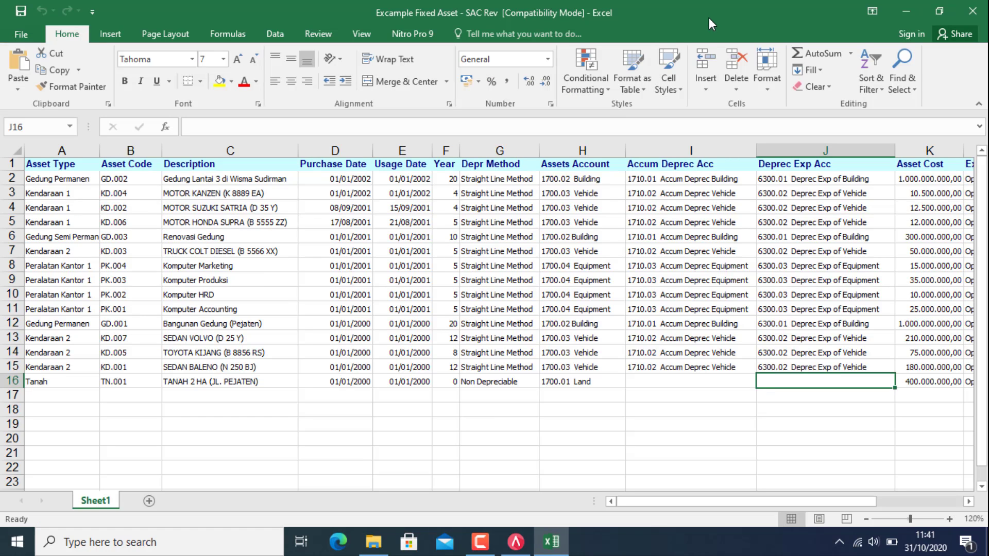
click(973, 12)
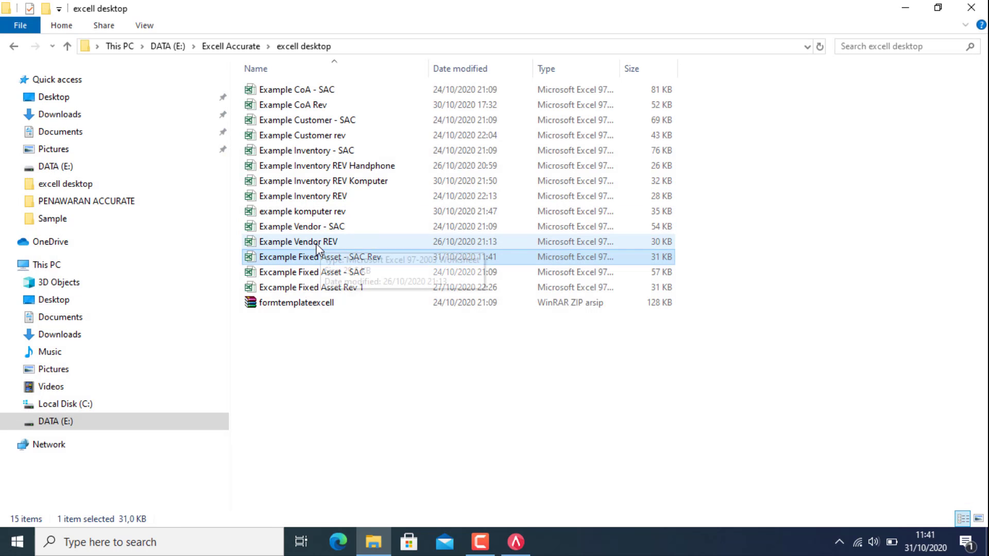
click(349, 273)
double_click(349, 272)
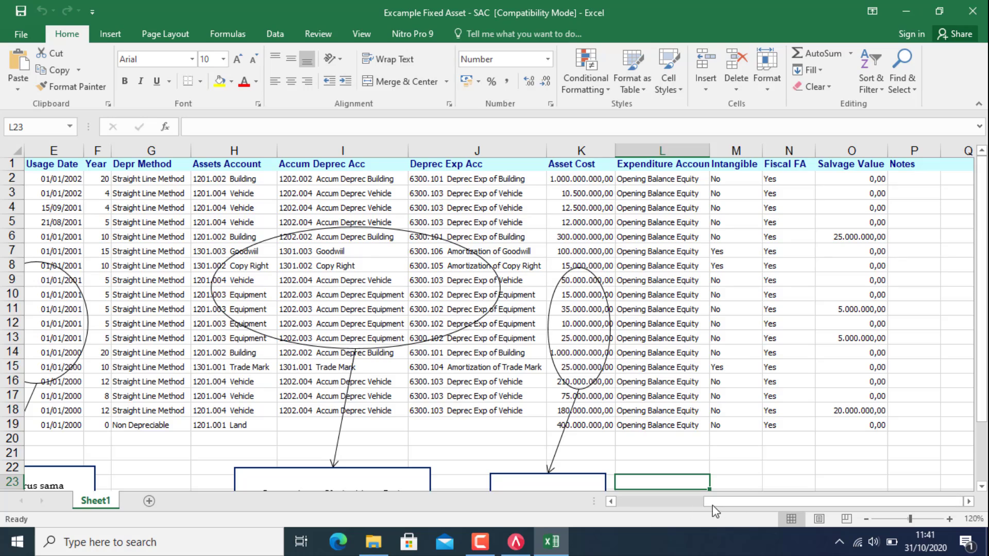
drag(722, 503, 633, 502)
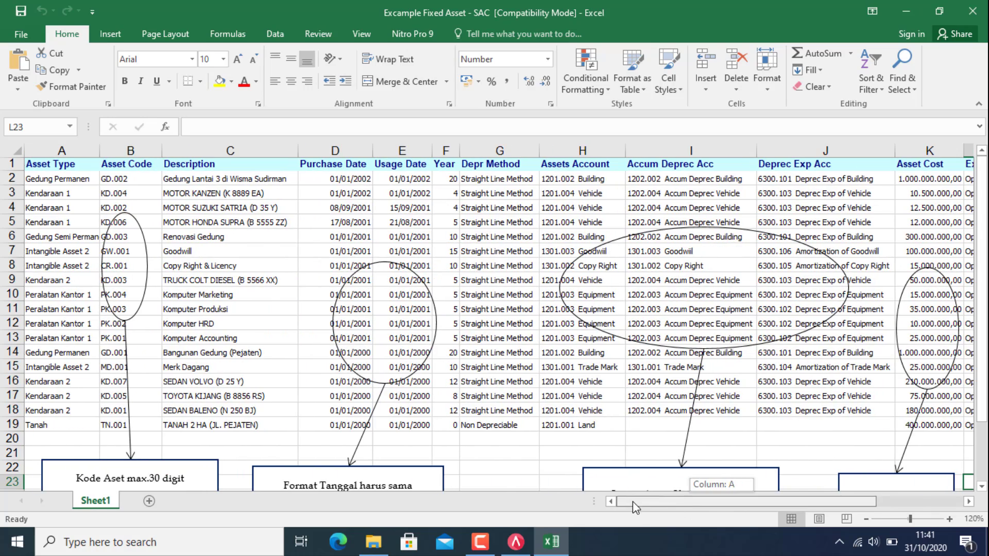
scroll(85, 204, down, 1)
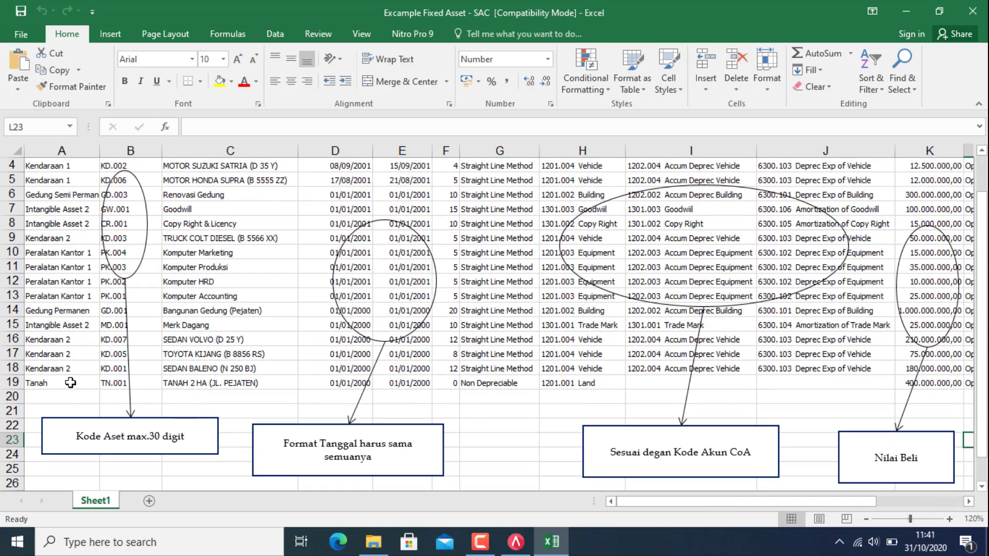
scroll(181, 340, up, 1)
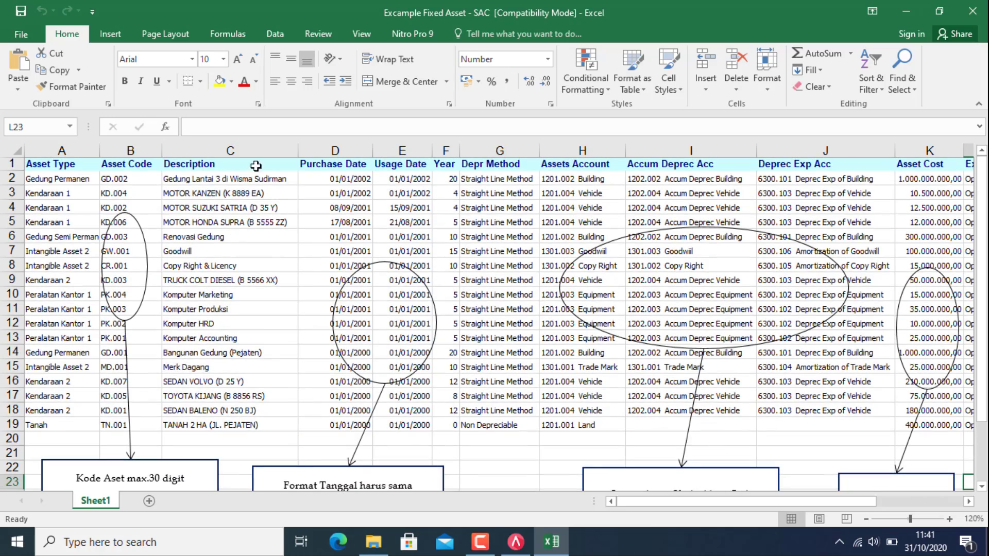
scroll(184, 241, down, 1)
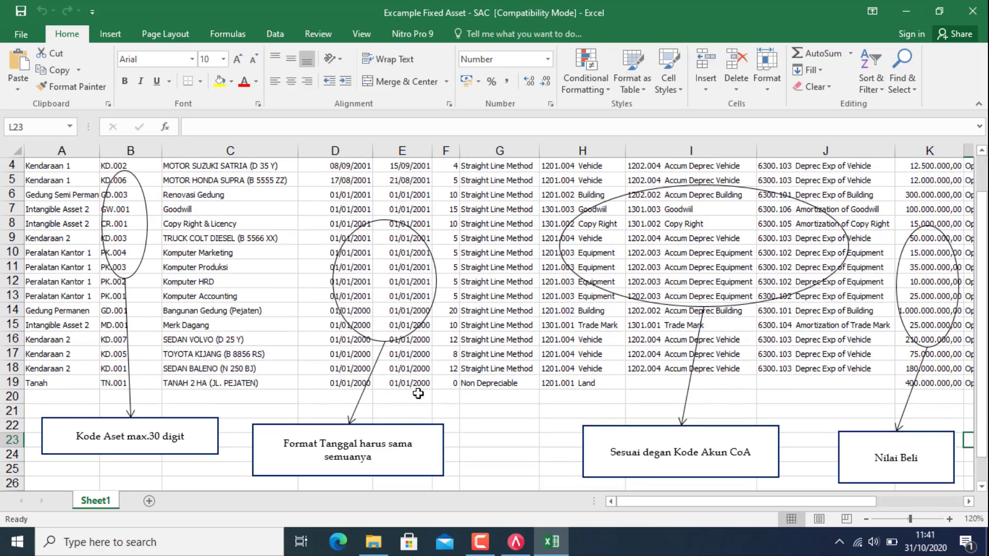
scroll(405, 301, up, 1)
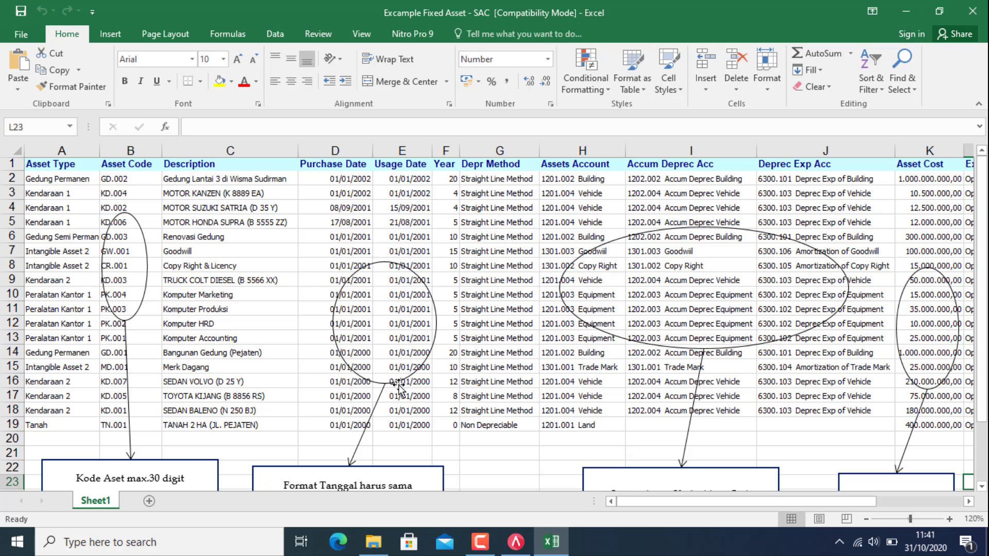
scroll(647, 408, down, 1)
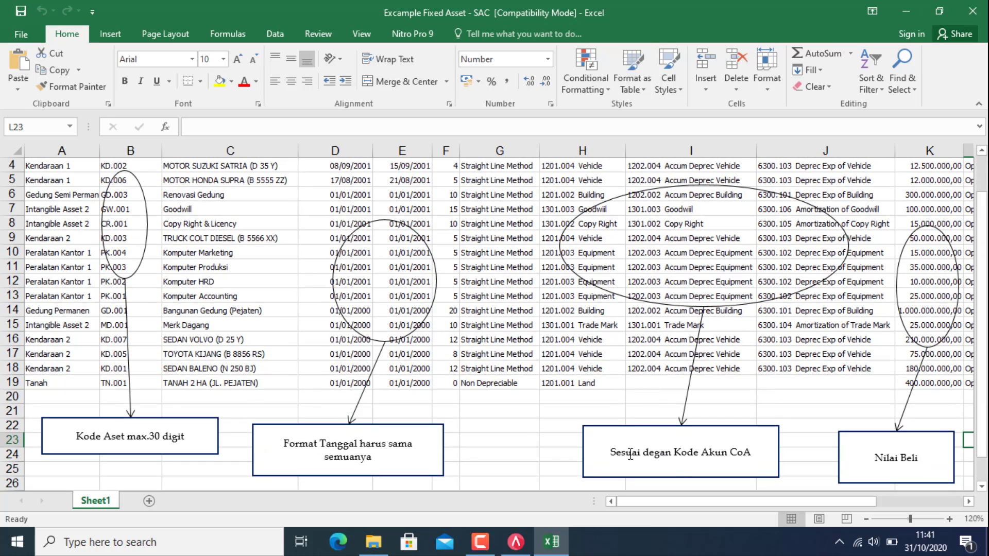
scroll(727, 469, up, 1)
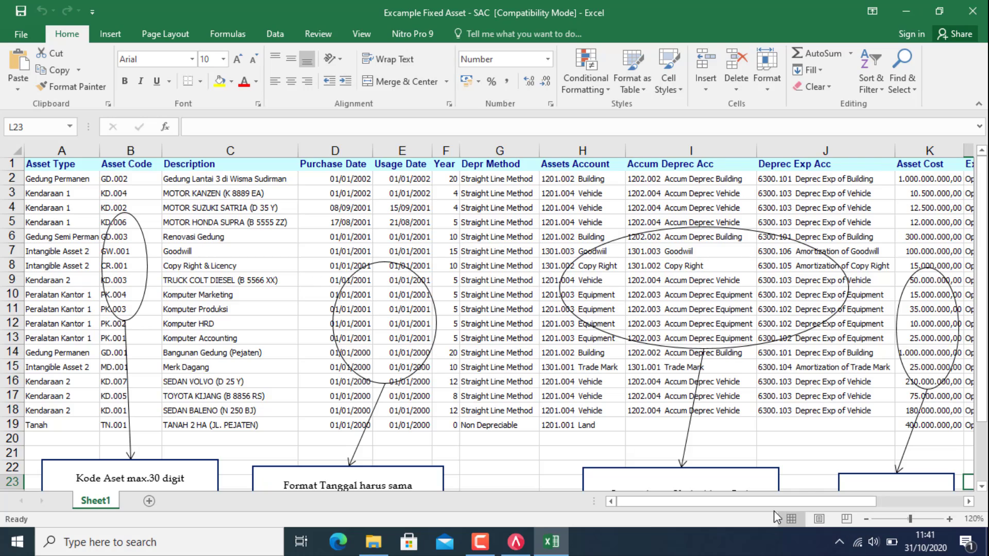
drag(768, 501, 832, 499)
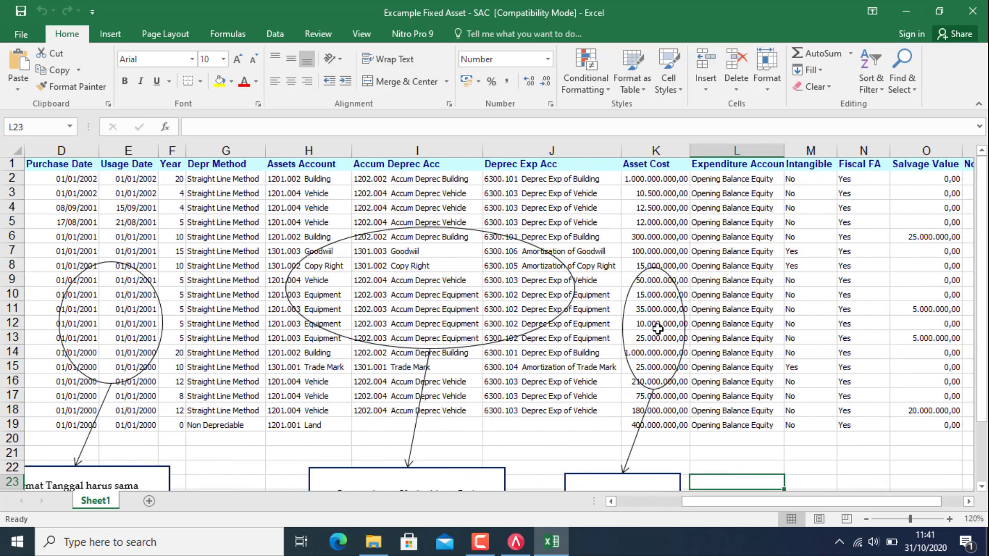
click(981, 10)
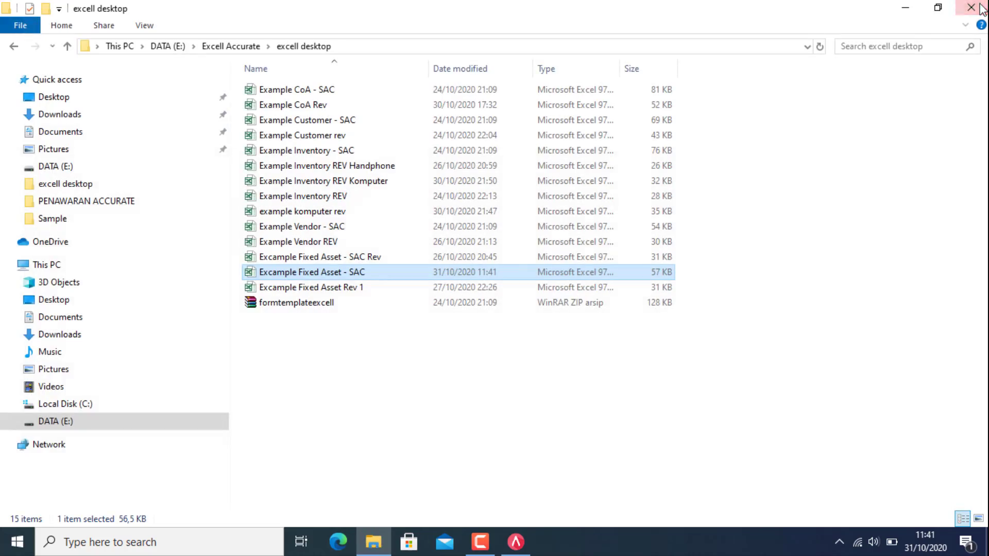
Step: Check the land asset's Non Depreciable method in Excample Fixed Asset Rev 1, then return to ACCURATE 5
click(345, 289)
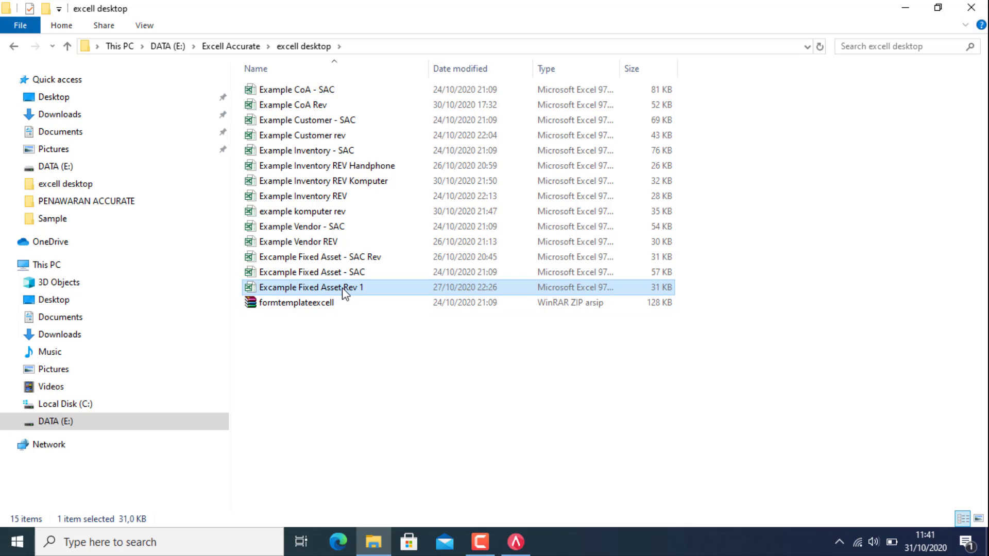
double_click(344, 289)
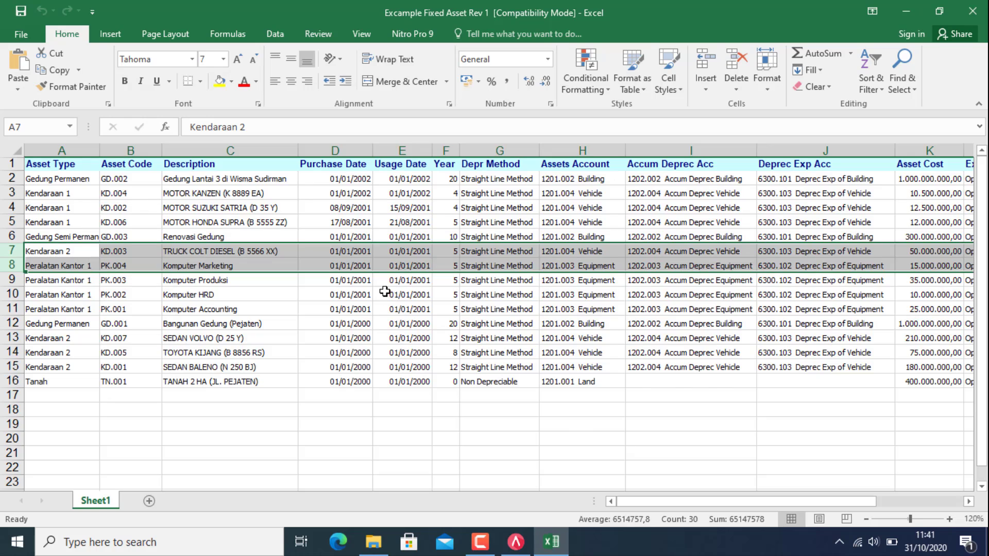
click(503, 381)
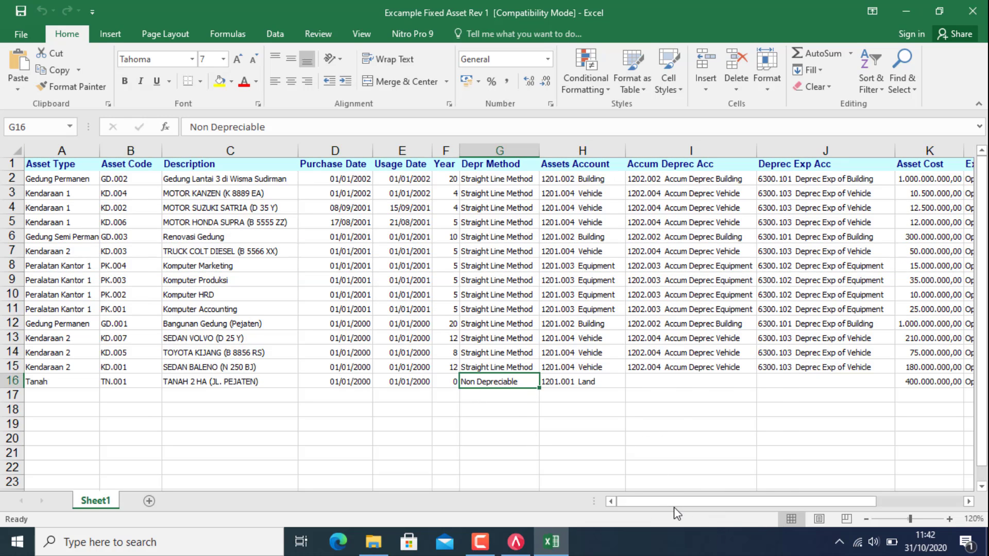
drag(774, 503, 693, 495)
click(972, 12)
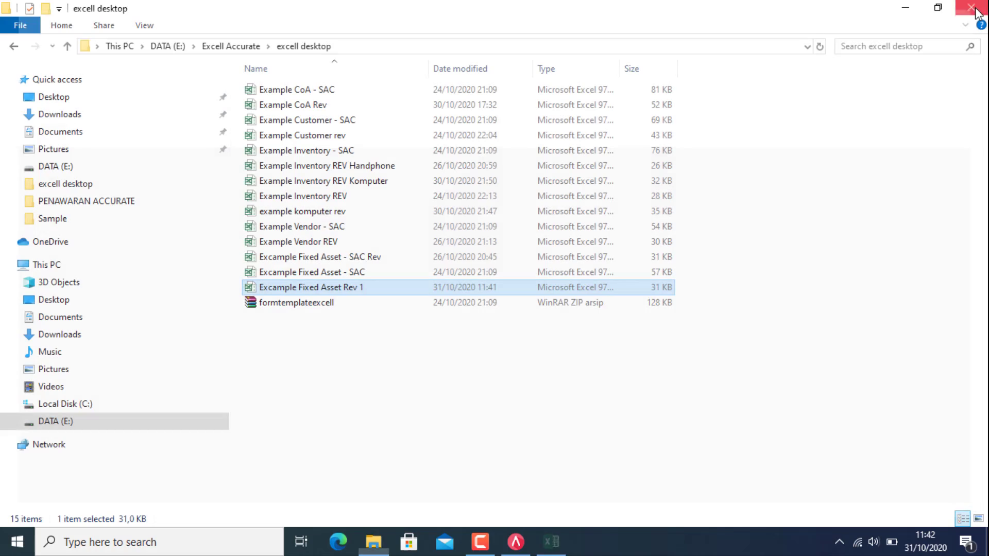
click(513, 547)
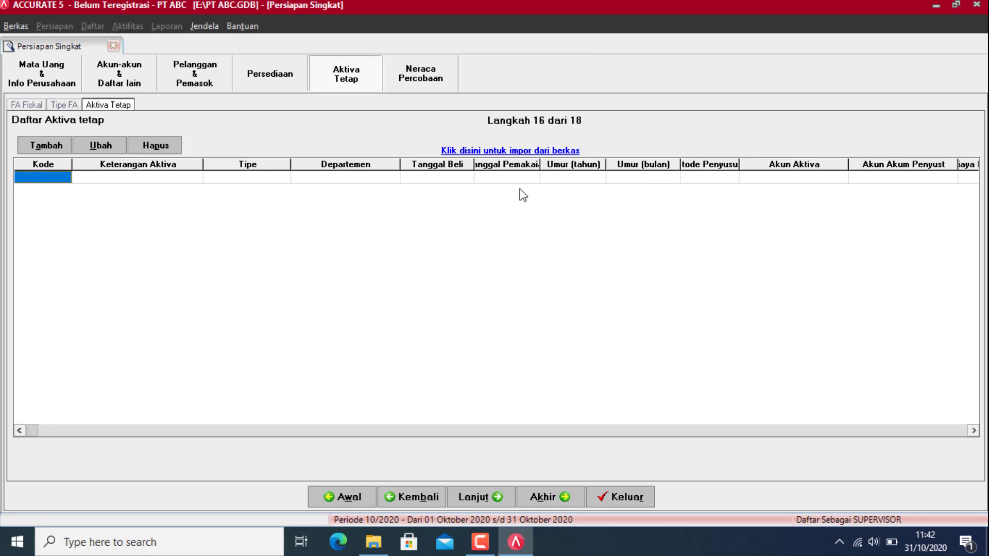
Step: Set E:\Excell Accurate\excell desktop\Excample Fixed Asset Rev 1.xls as the fixed-asset import file
click(534, 154)
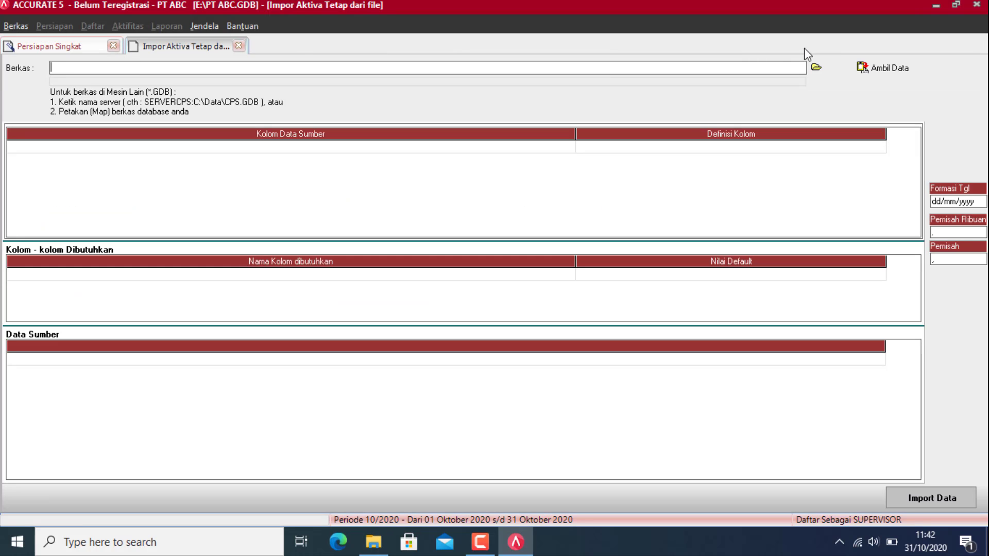
click(822, 74)
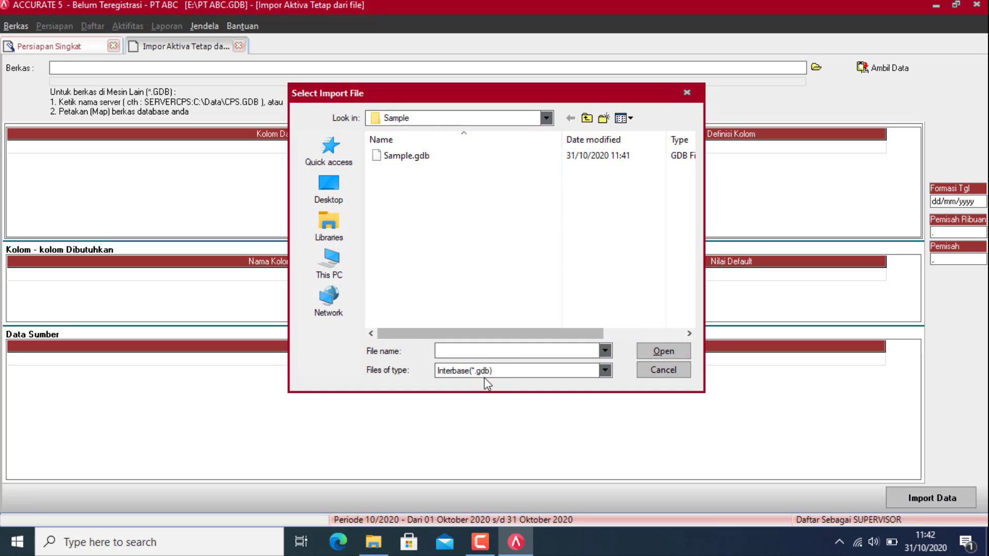
click(493, 371)
click(503, 395)
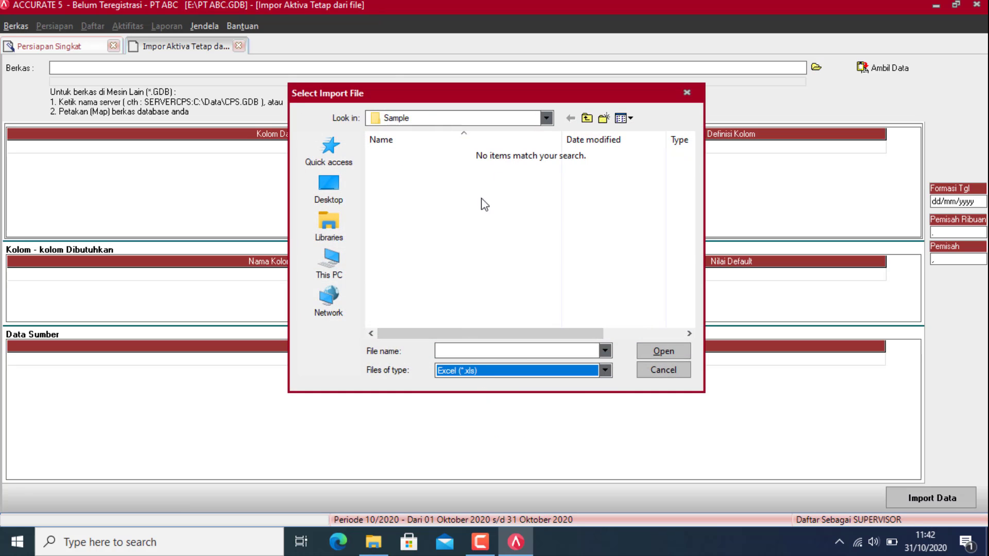
click(546, 117)
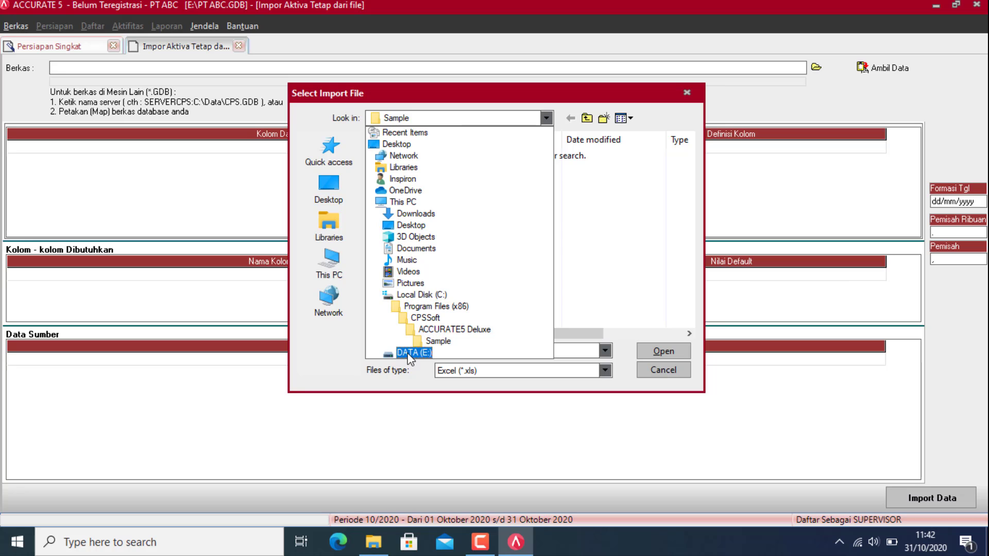
click(425, 412)
double_click(425, 266)
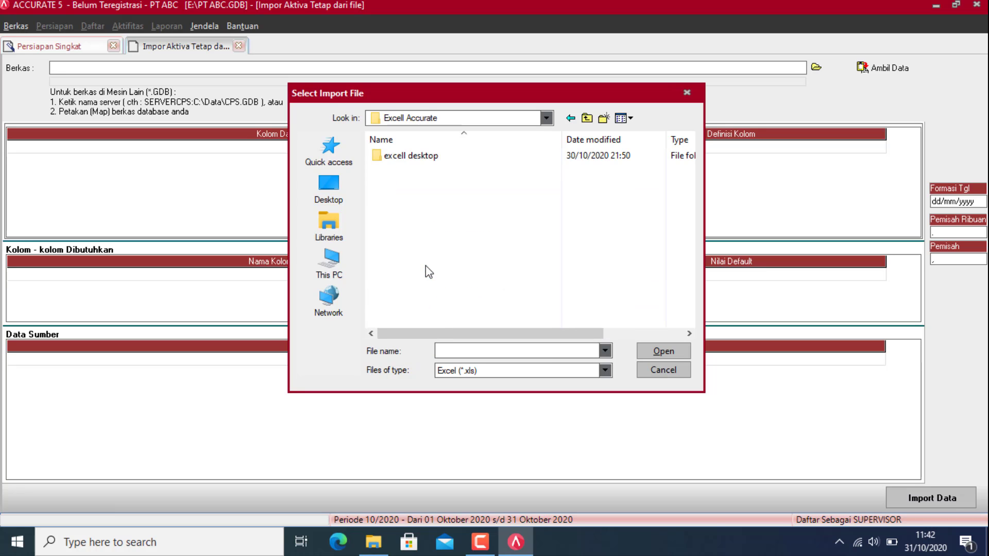
double_click(402, 156)
scroll(427, 288, down, 1)
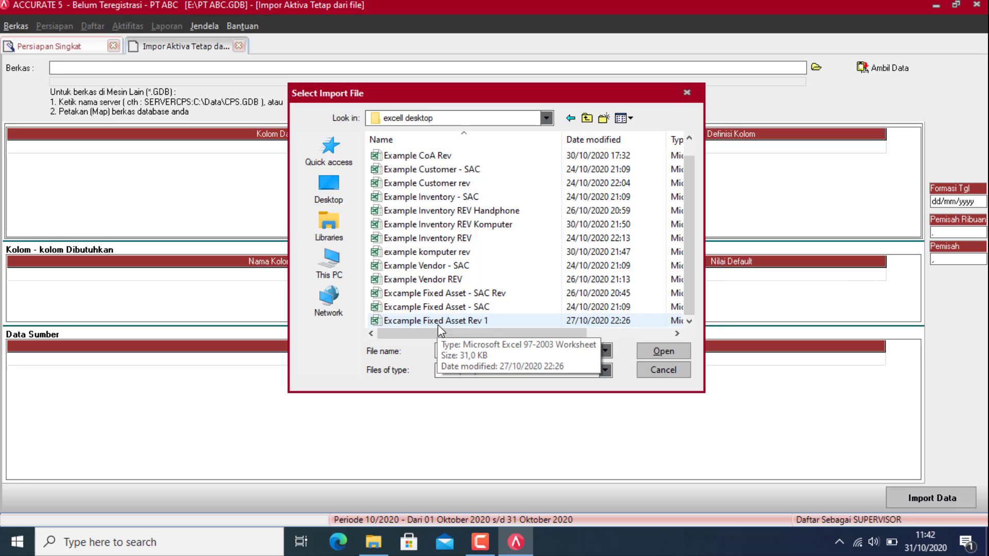
double_click(438, 321)
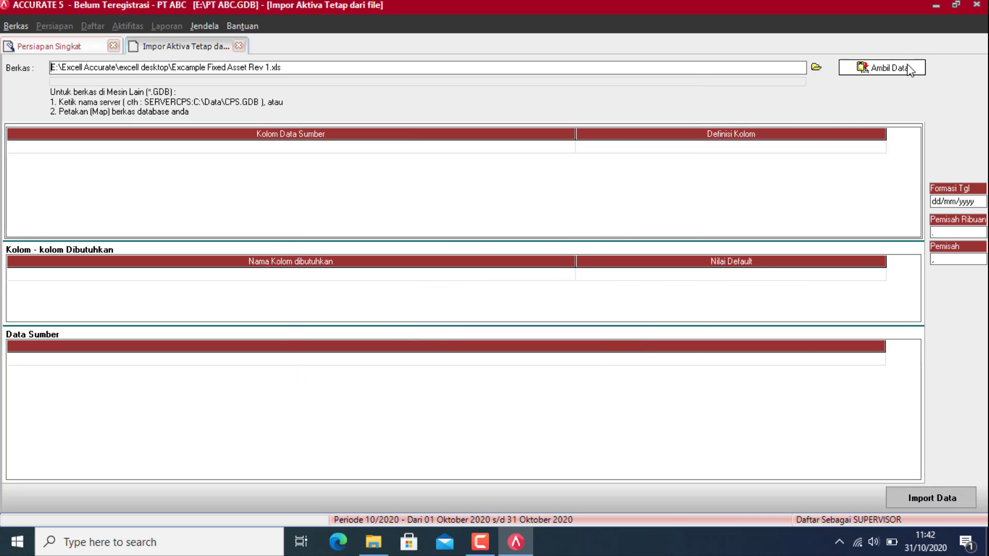
Step: Load the file's data, map Asset Type to Tipe Aktiva Tetap, first row to Tanah, Gedung Permanen to Bangunan
click(907, 63)
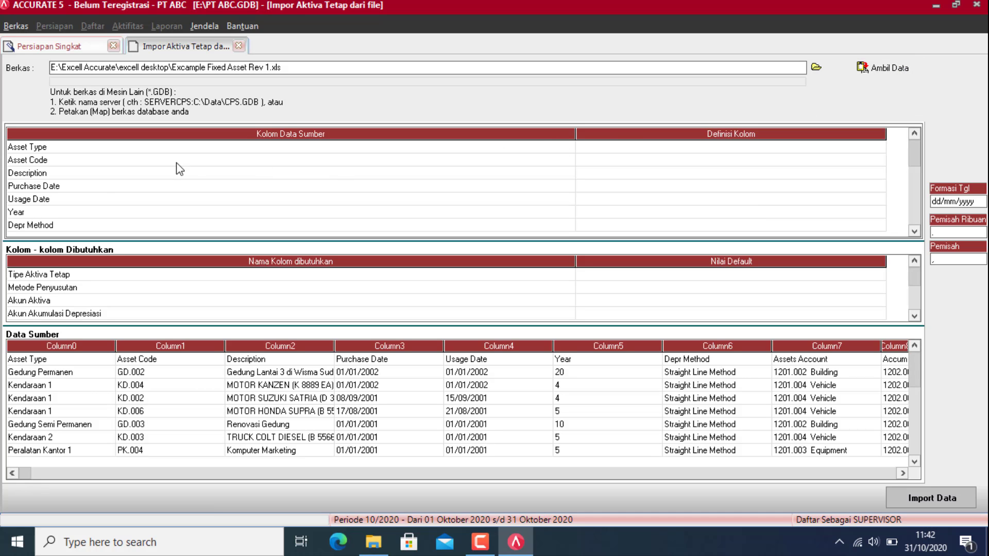
click(859, 147)
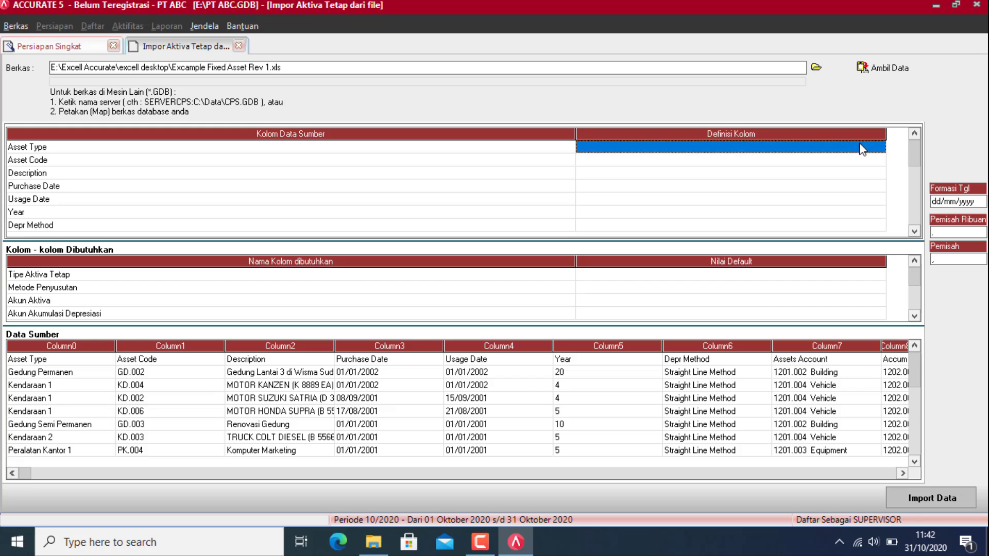
click(879, 147)
click(608, 168)
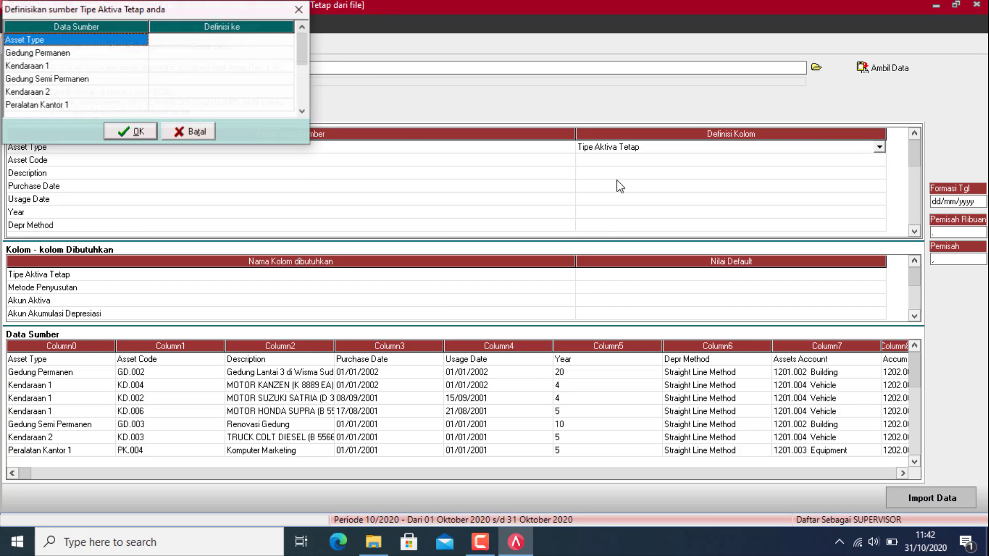
click(248, 45)
click(276, 40)
click(287, 40)
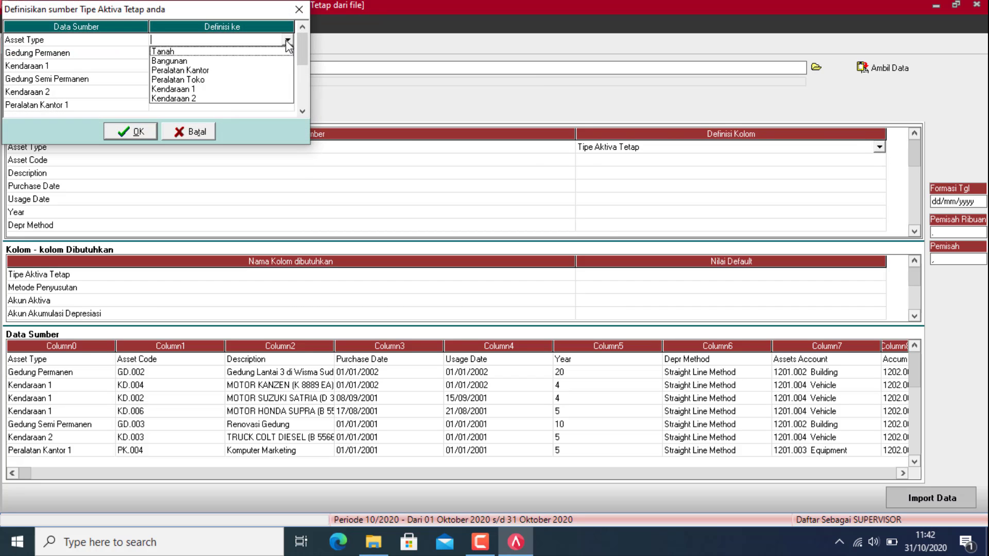
click(161, 48)
click(238, 55)
click(238, 56)
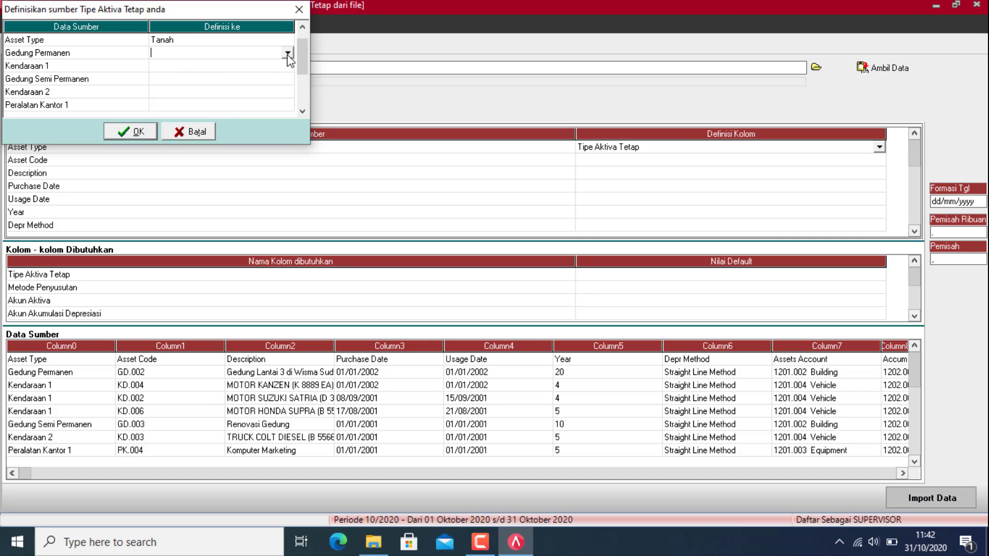
click(287, 53)
click(171, 74)
Step: Match Kendaraan 1 and Kendaraan 2 to their types and Gedung Semi Permanen to Bangunan
click(186, 65)
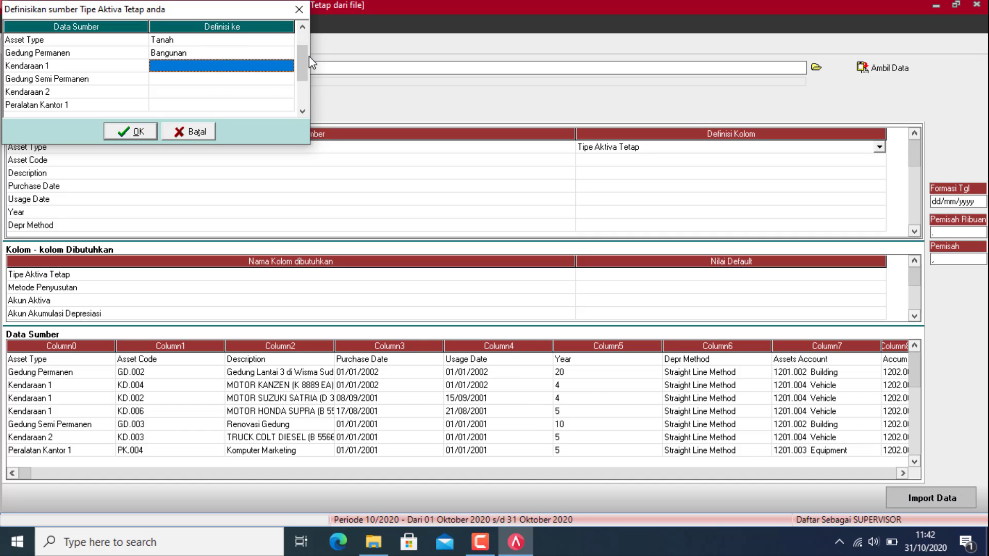
click(283, 67)
click(287, 66)
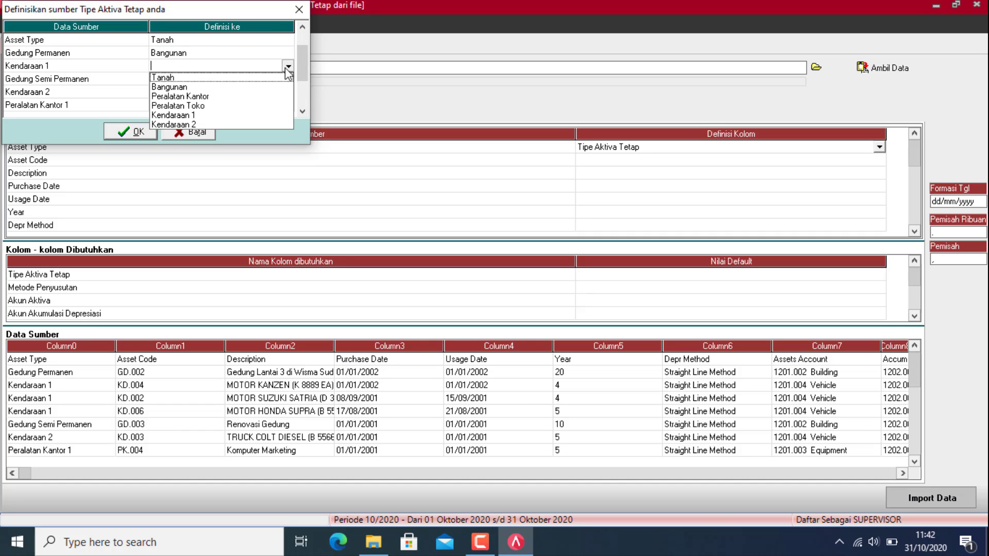
click(183, 116)
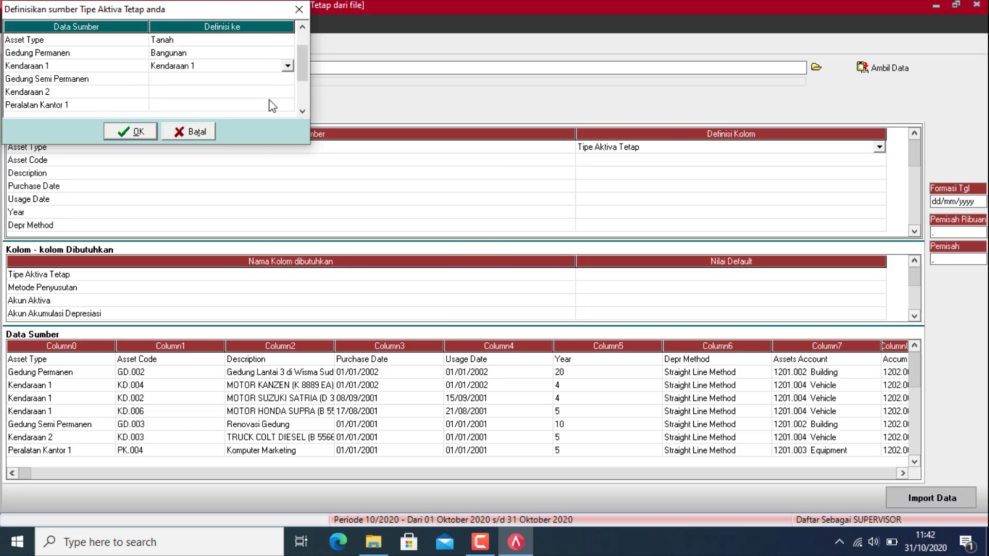
click(281, 92)
click(281, 91)
click(287, 93)
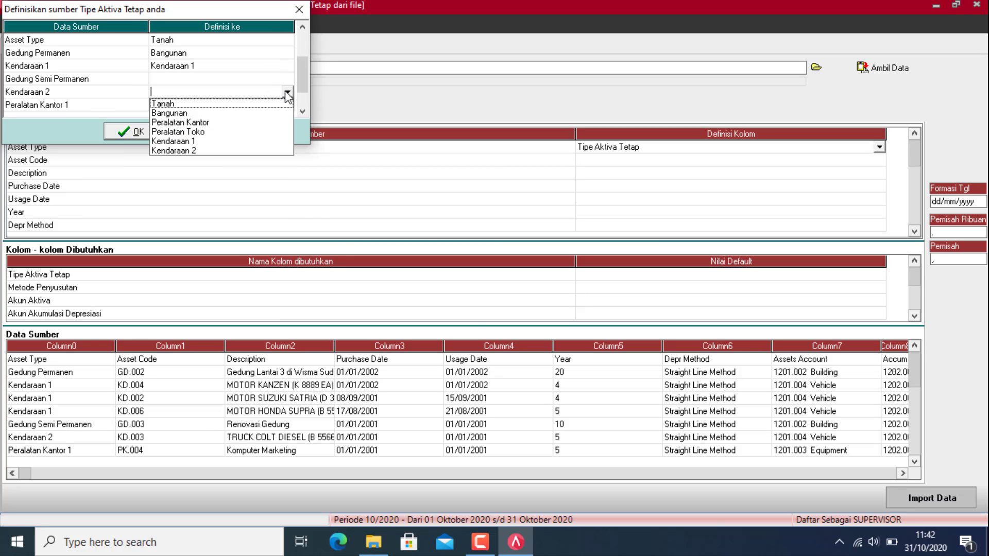
click(186, 151)
click(246, 82)
click(246, 81)
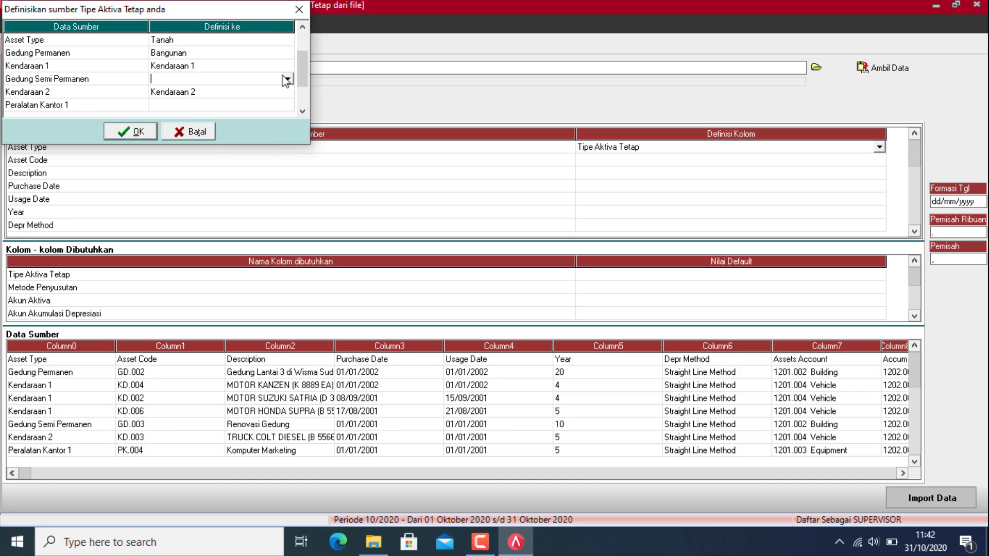
click(287, 79)
click(174, 101)
Step: Match Peralatan Kantor 1 to Peralatan Kantor and Tanah to Tanah, then confirm the matching
key(Down)
click(279, 110)
click(287, 105)
click(190, 135)
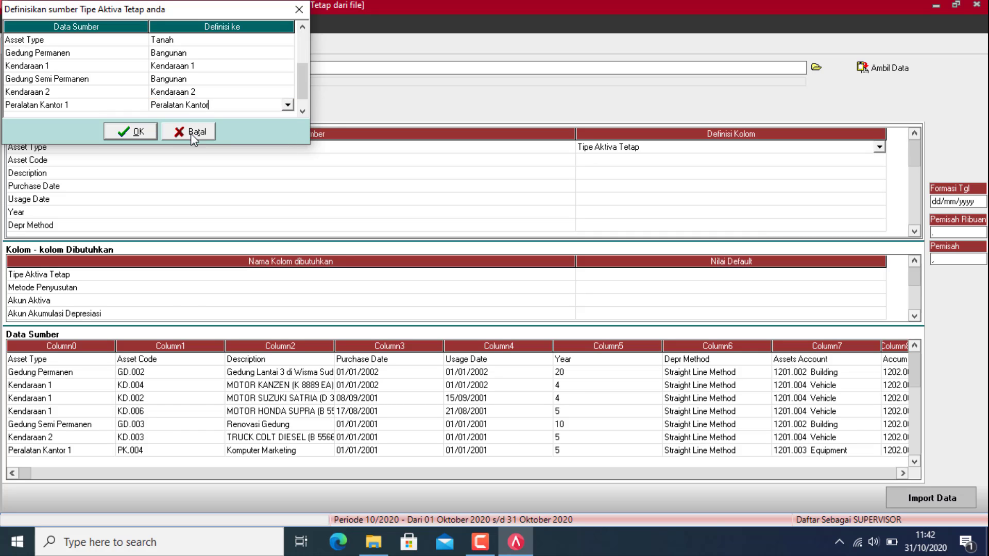
click(301, 111)
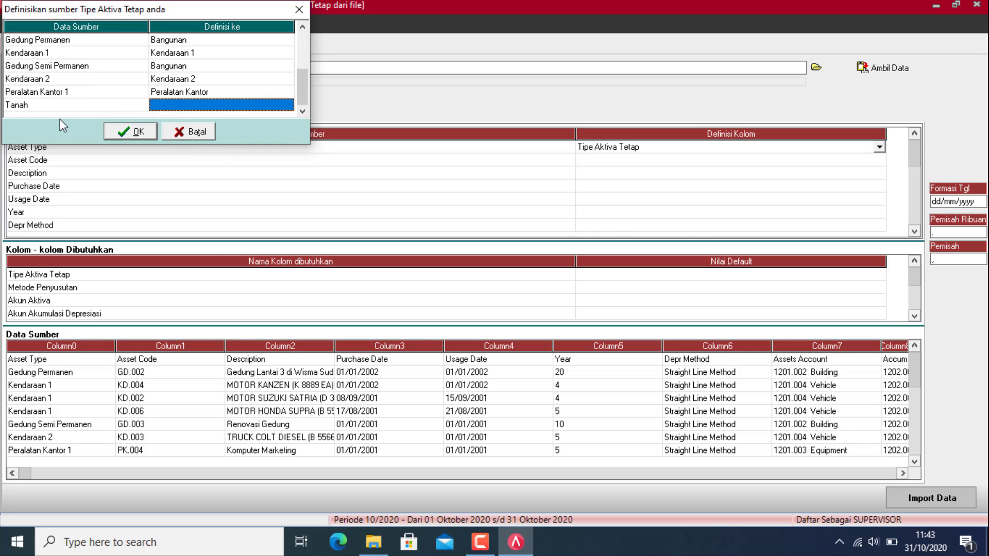
click(266, 105)
click(287, 105)
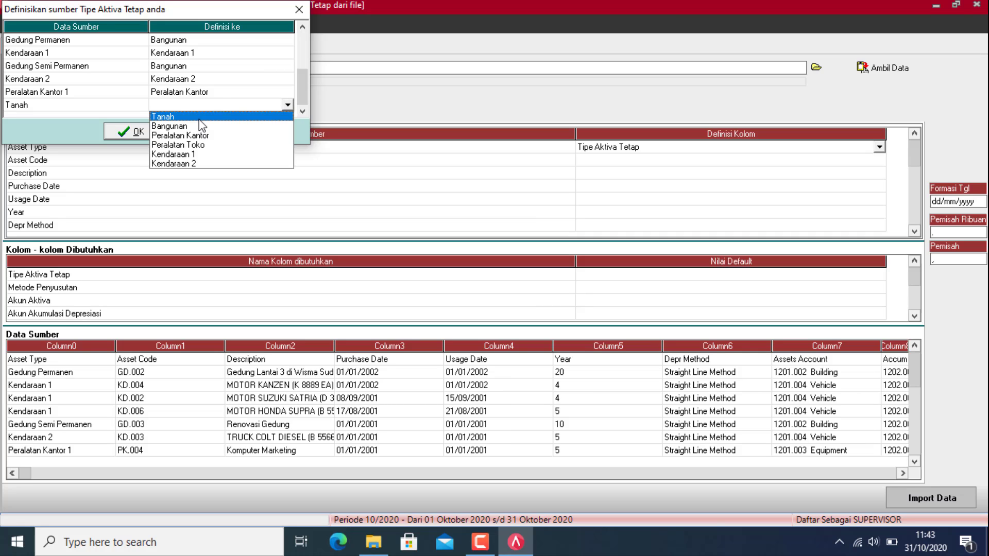
click(170, 116)
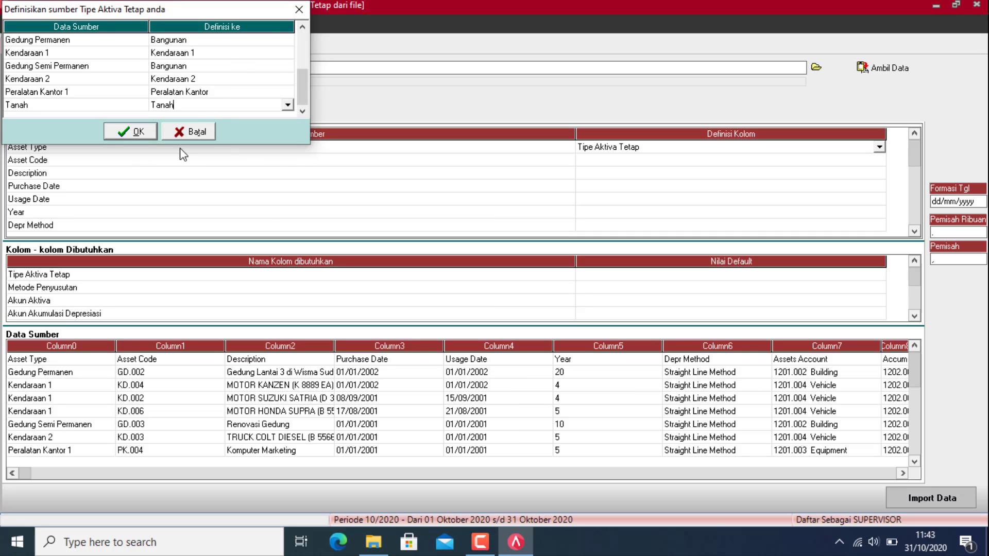
click(128, 136)
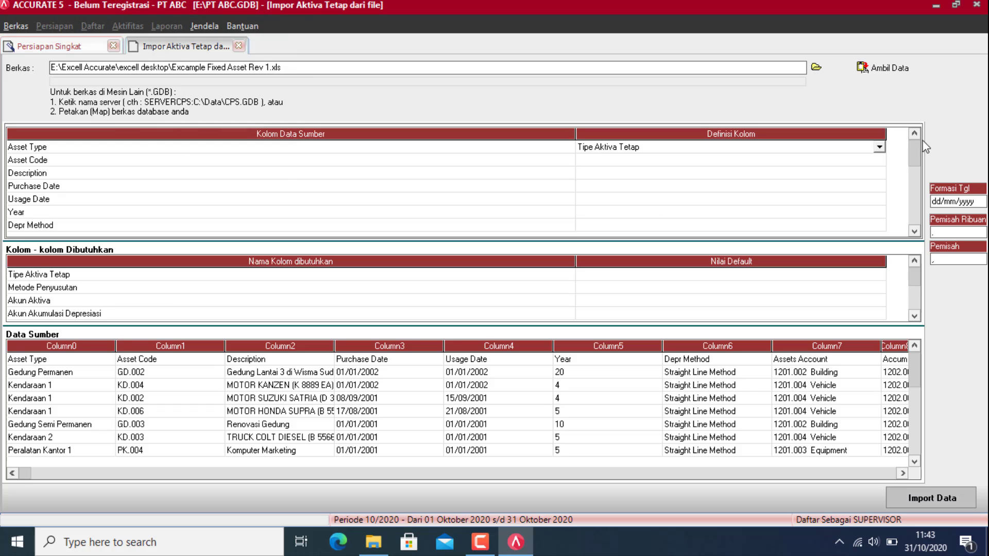
Step: Map Asset Code to Kode Aktiva, Description to Keterangan Aktiva, Purchase Date to Tgl Pembelian
click(872, 160)
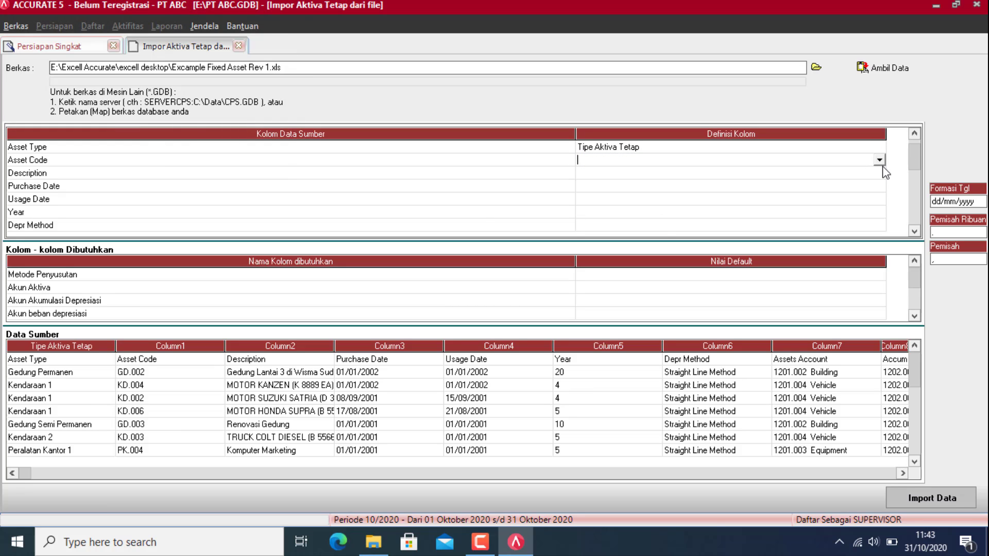
click(880, 160)
click(588, 192)
click(878, 173)
click(880, 173)
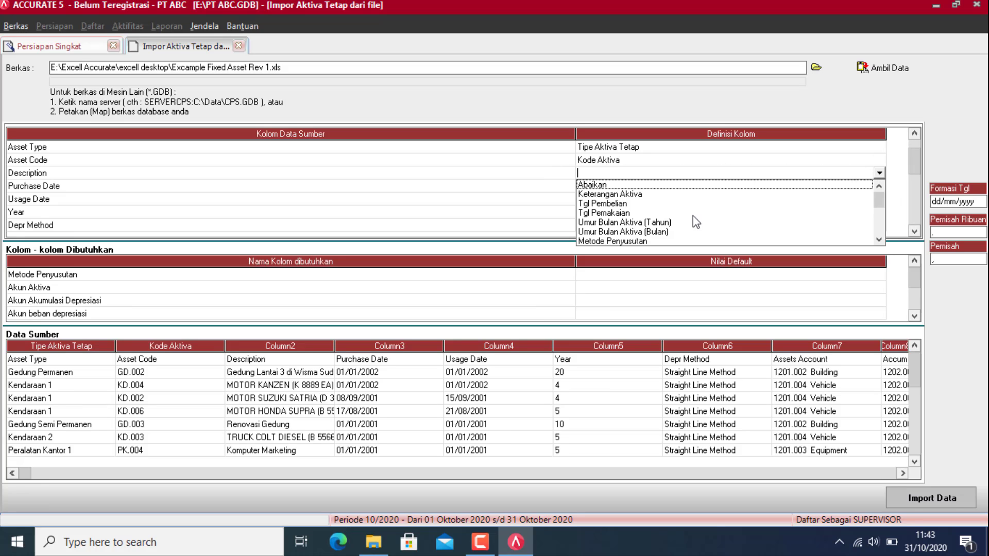
click(610, 194)
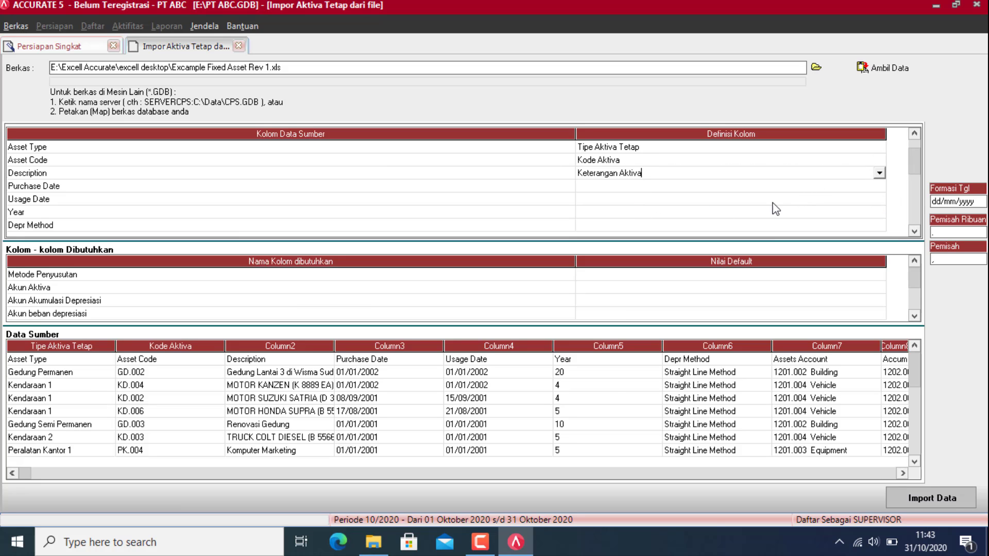
click(876, 183)
click(880, 186)
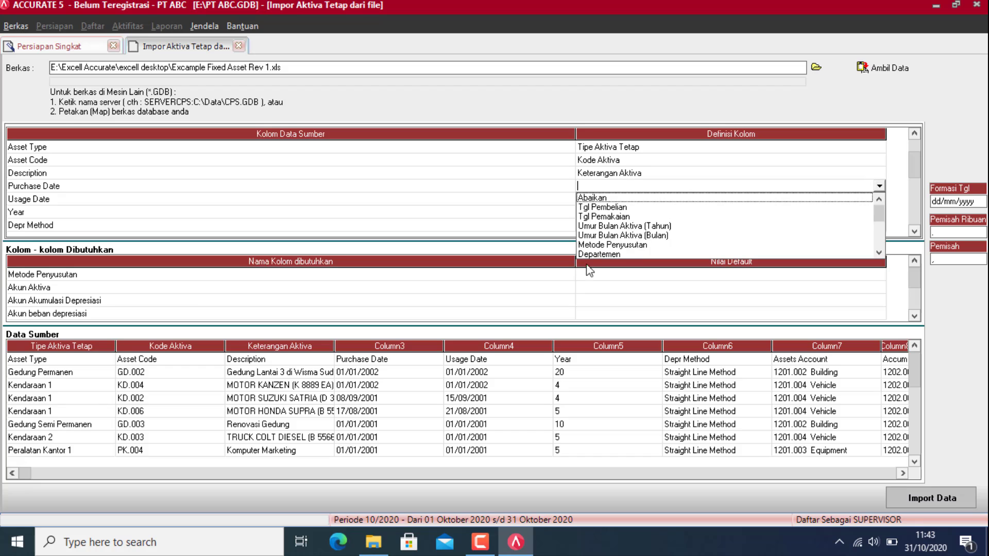
click(621, 206)
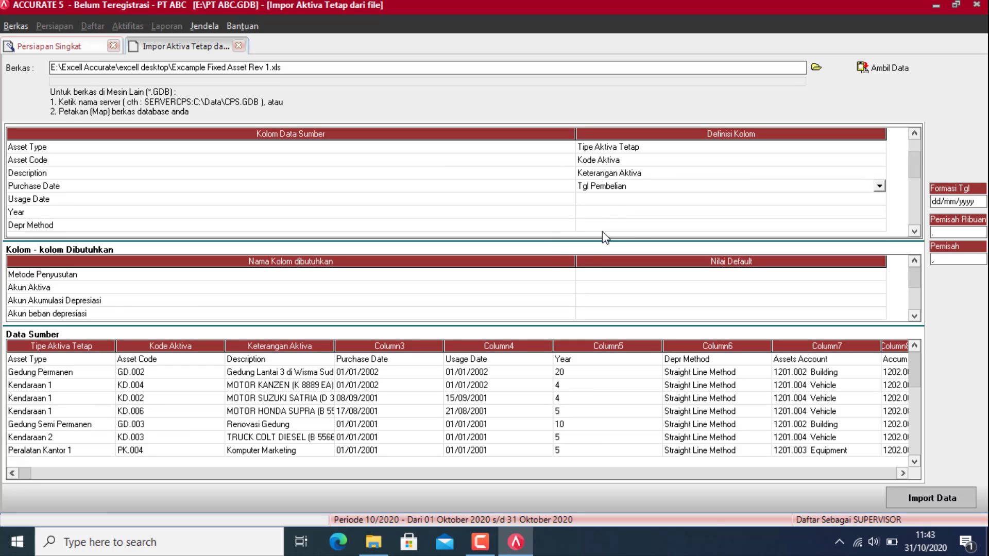
Step: Map Usage Date to Tgl Pemakaian and Year to Umur Bulan Aktiva (Tahun)
click(865, 200)
click(879, 200)
click(619, 218)
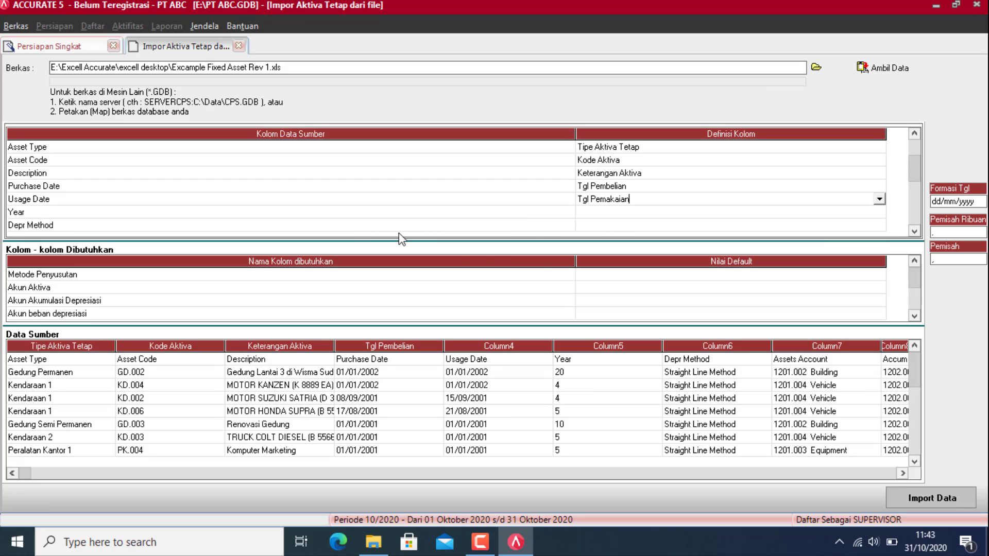
click(869, 213)
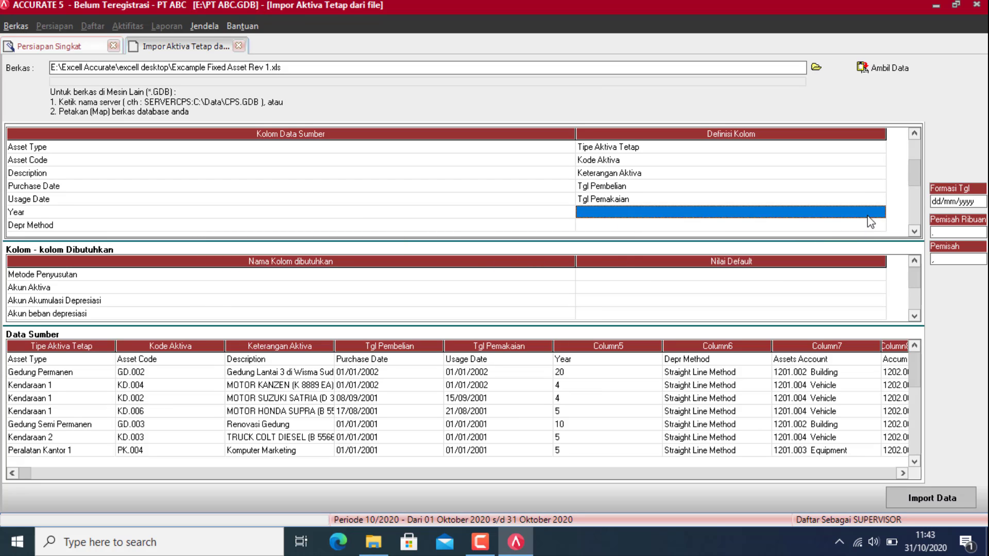
click(880, 212)
click(638, 234)
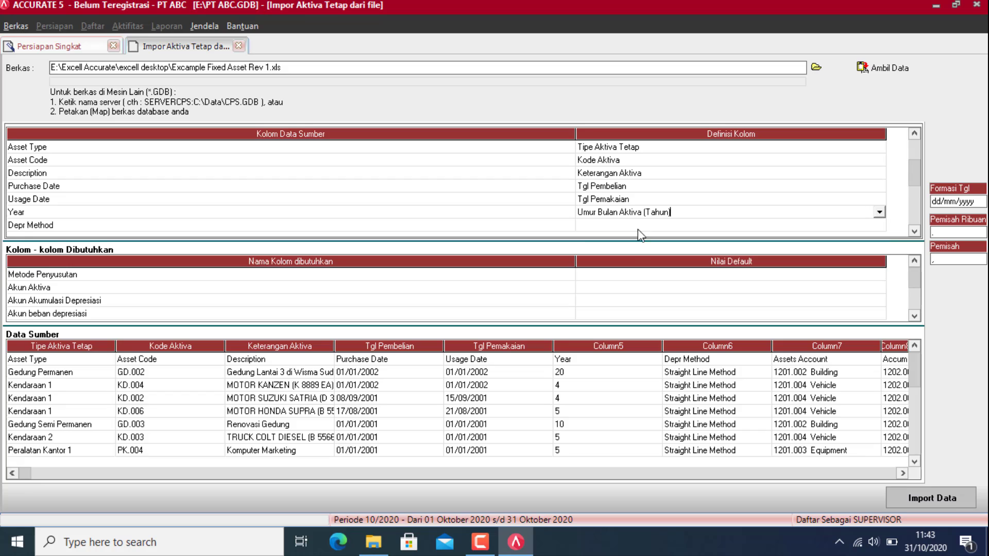
click(871, 225)
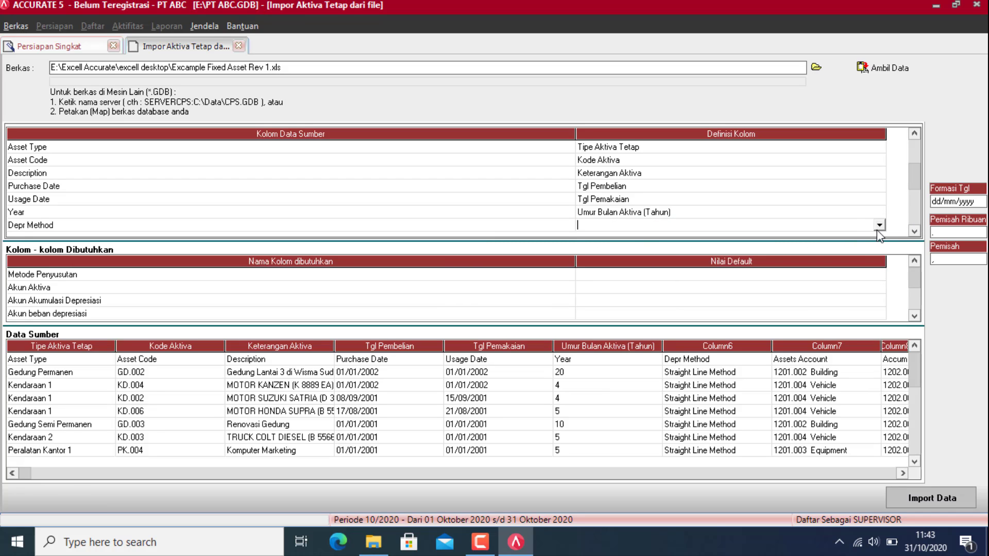
click(879, 225)
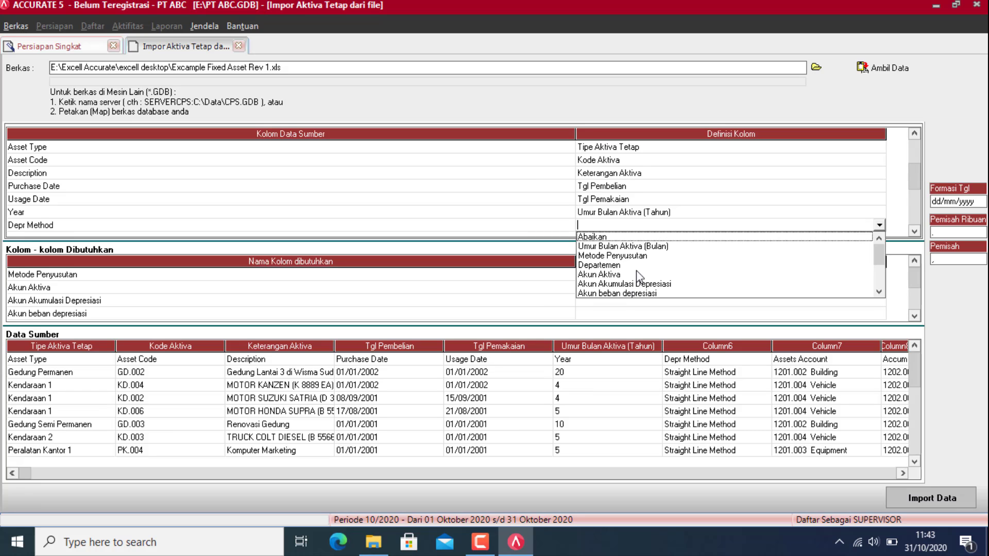
Step: Map Depr Method to Metode Penyusutan: Straight Line to Metode Garis Lurus, Non Depreciable to Tidak terdepresiasi
click(618, 256)
click(270, 40)
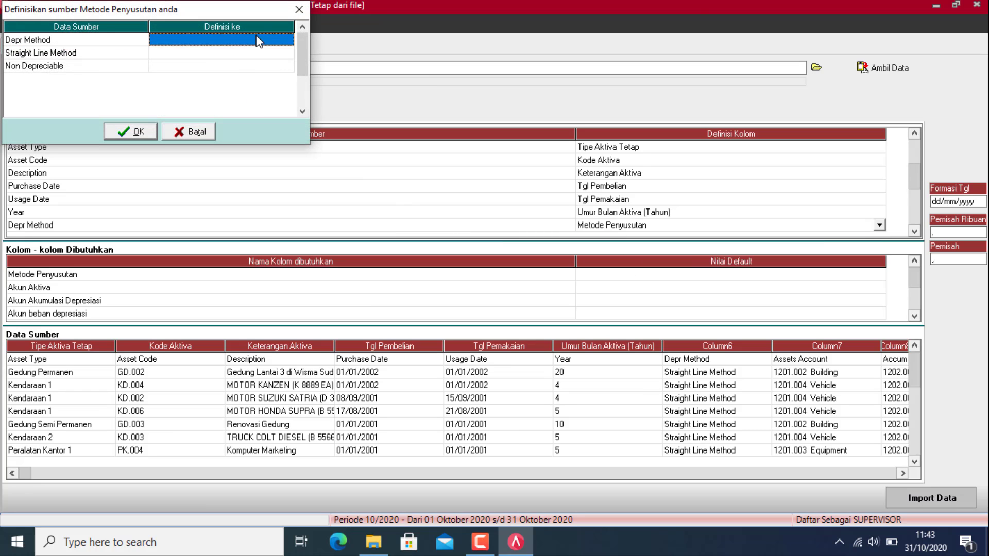
click(287, 40)
click(200, 61)
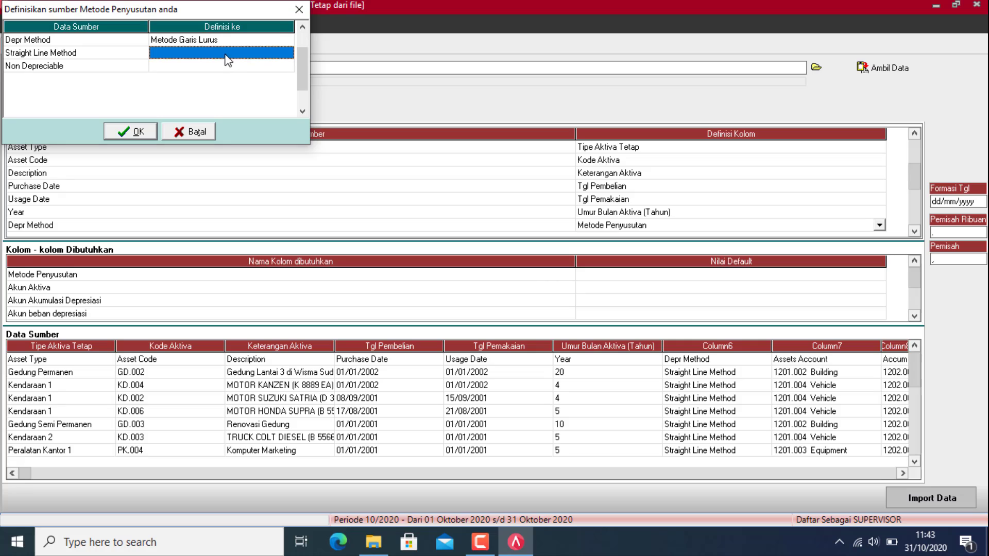
click(263, 58)
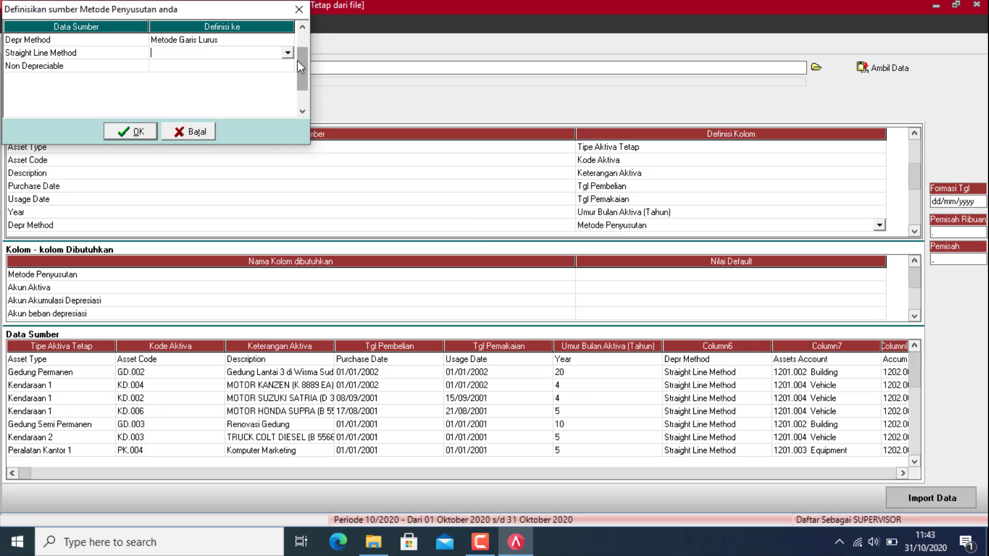
click(287, 53)
click(221, 70)
click(264, 65)
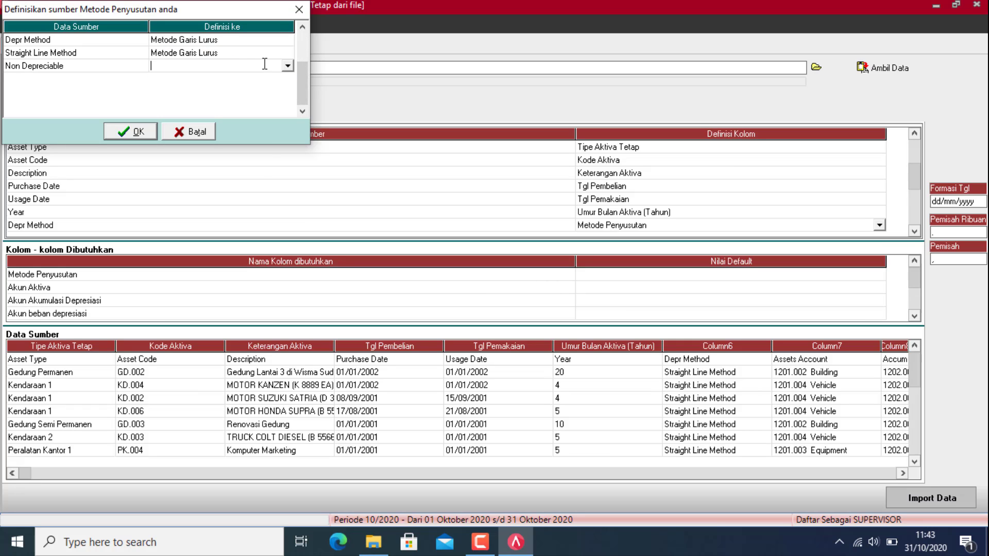
click(287, 66)
click(185, 77)
click(126, 131)
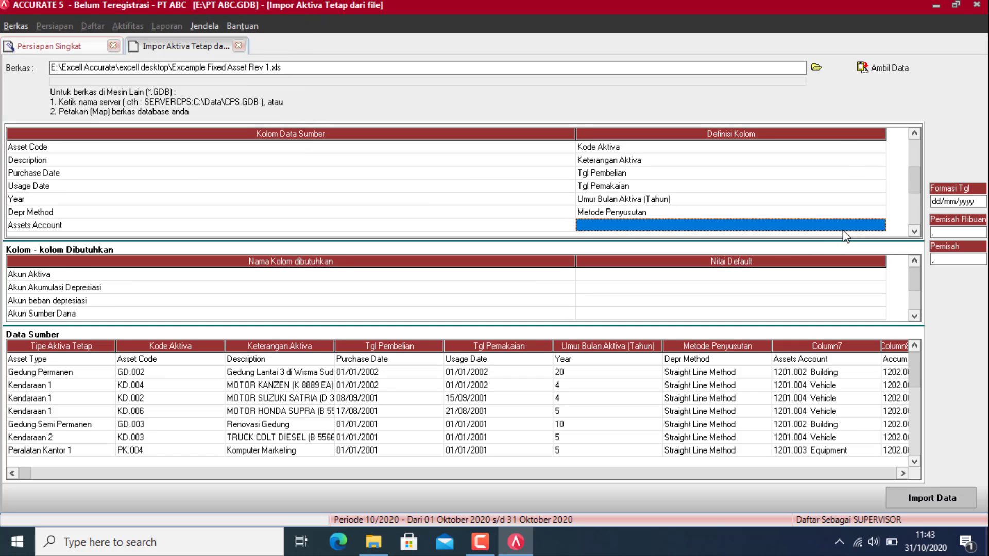
Step: Map the Assets Account column to Akun Aktiva, backing out of a mistaken Departemen definition
click(857, 228)
click(879, 225)
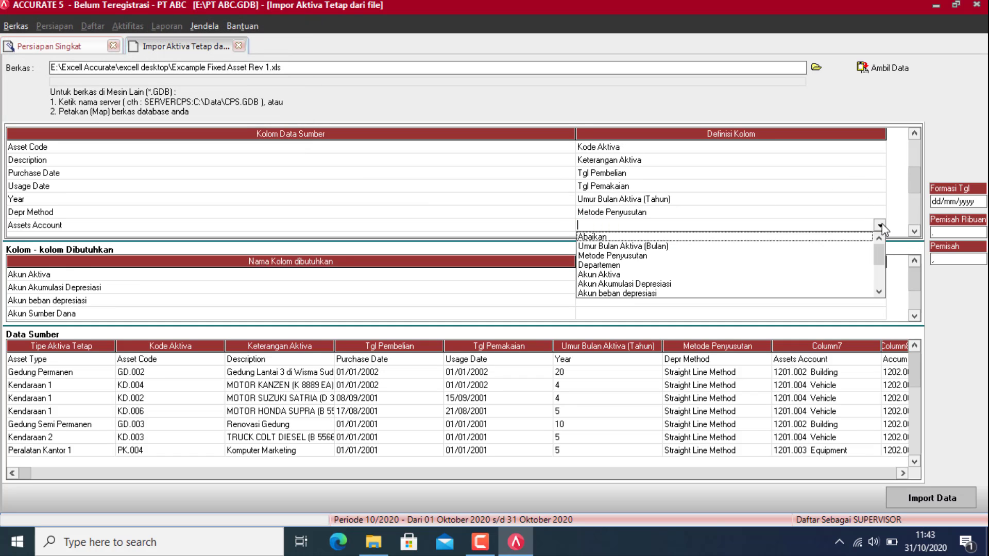
click(617, 277)
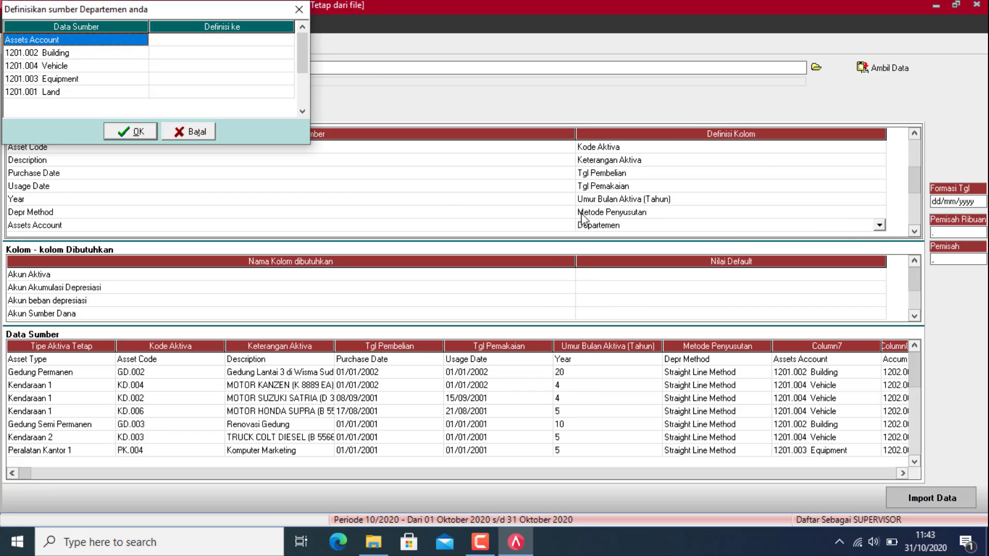
click(187, 130)
click(879, 225)
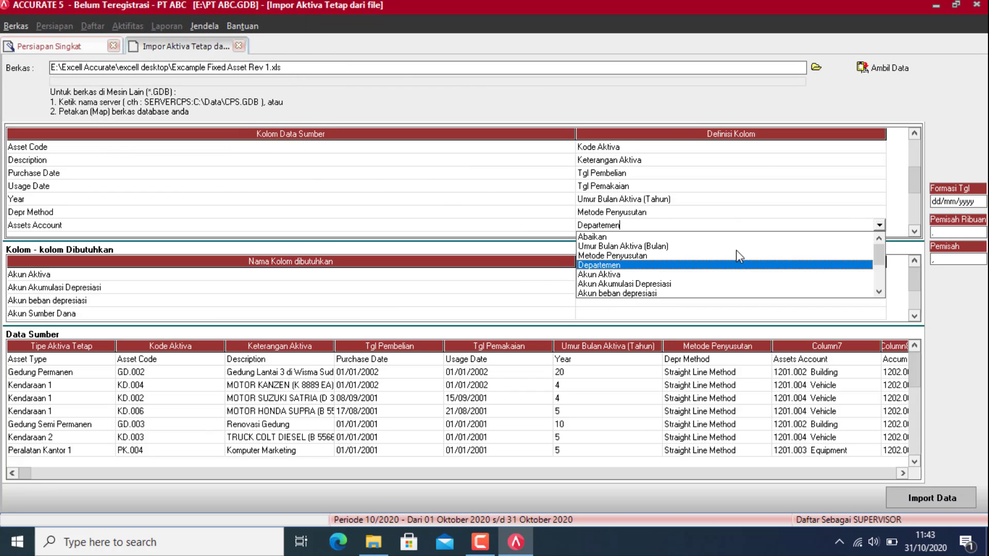
click(593, 275)
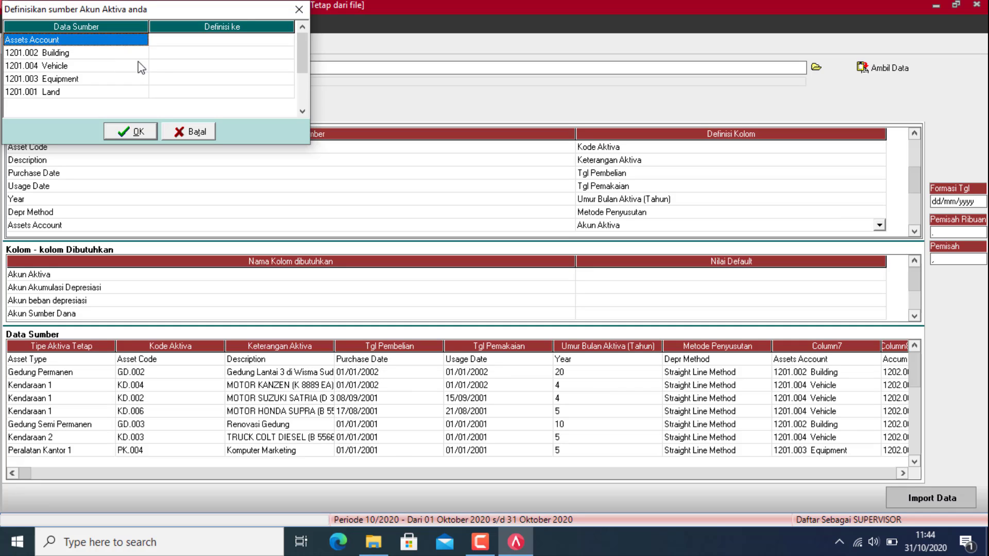
Step: Link the Assets Account and Building source values to account 1201.002 Building
click(249, 44)
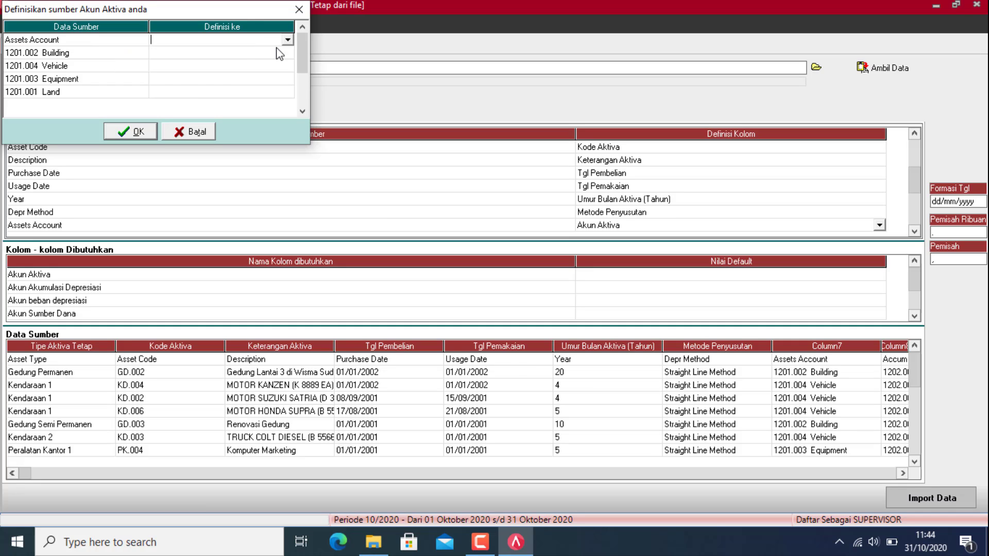
click(286, 41)
click(195, 53)
click(243, 52)
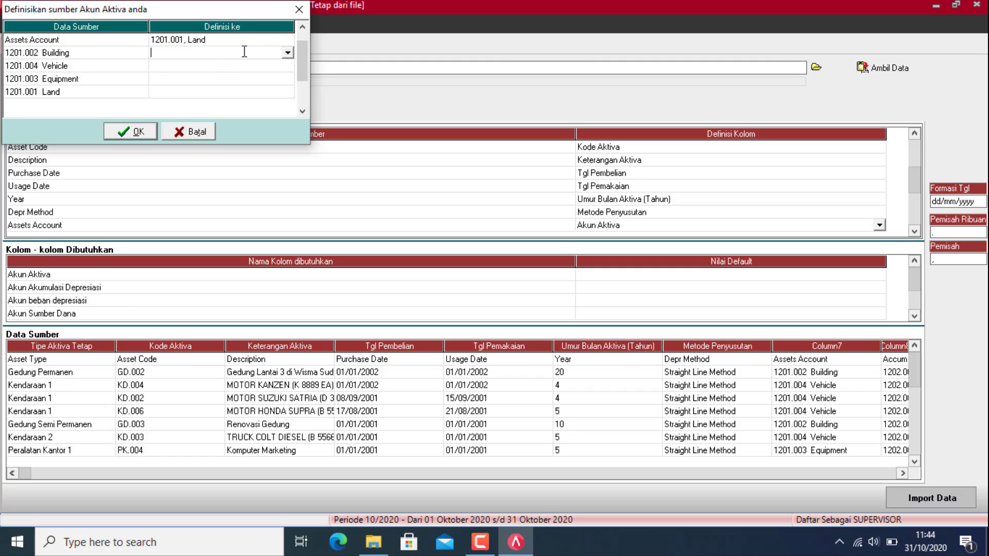
click(287, 52)
click(204, 75)
click(271, 40)
click(287, 39)
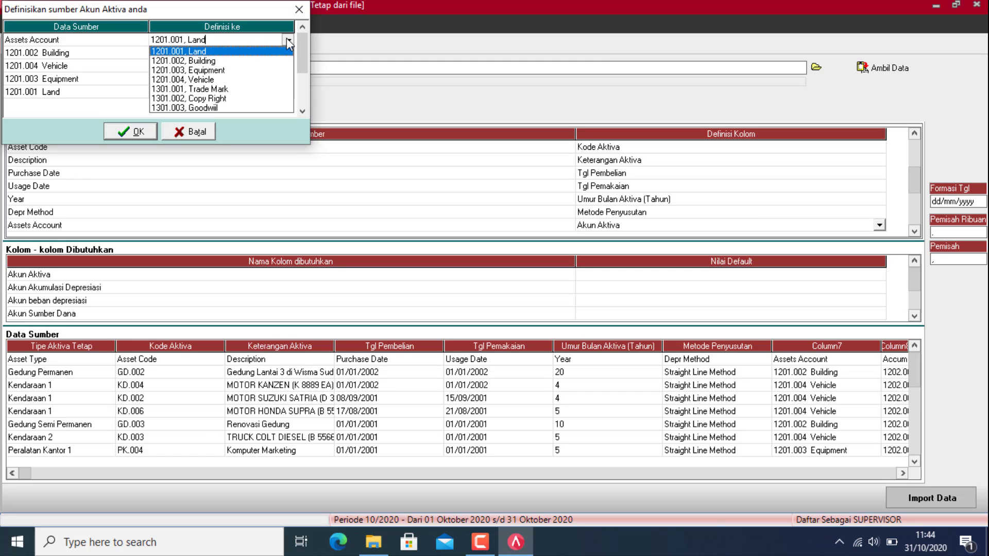
click(197, 61)
Step: Link Vehicle, Equipment and Land to 1201.004, 1201.003 and 1201.001, then confirm
click(198, 66)
click(287, 65)
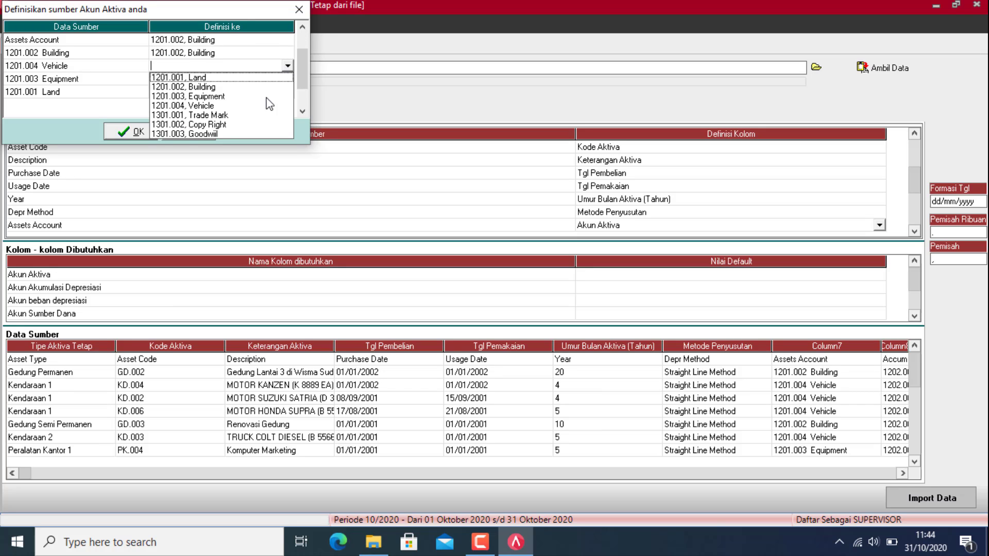
click(195, 107)
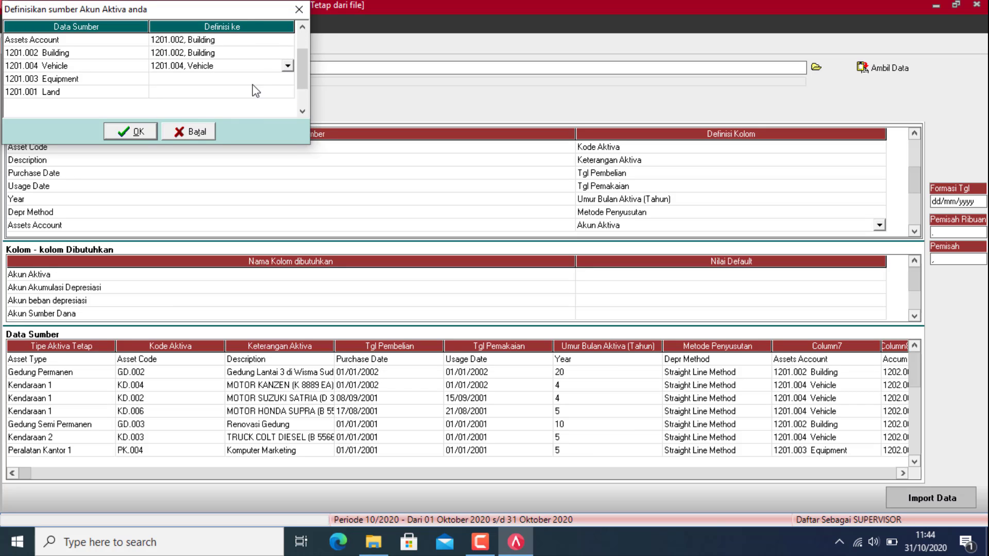
click(277, 80)
click(287, 80)
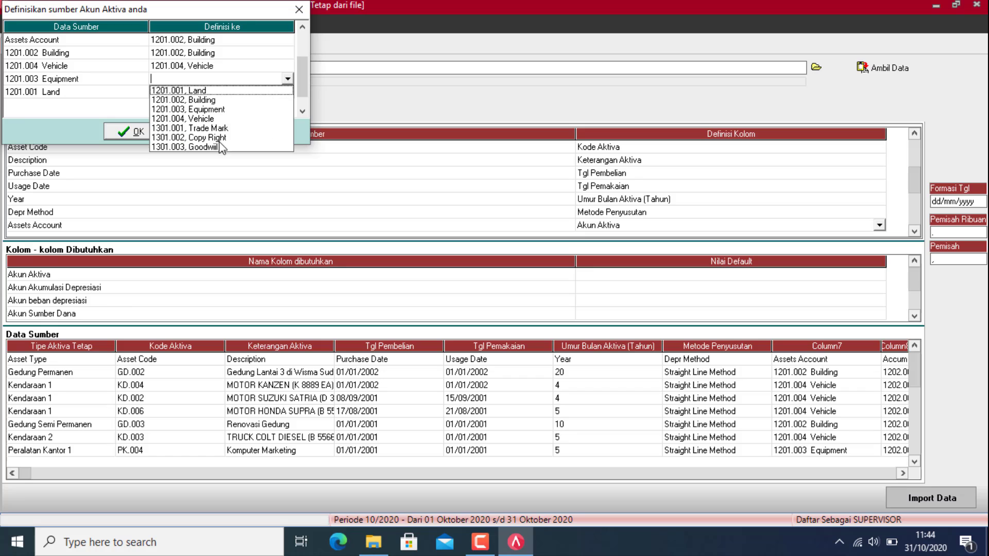
click(200, 113)
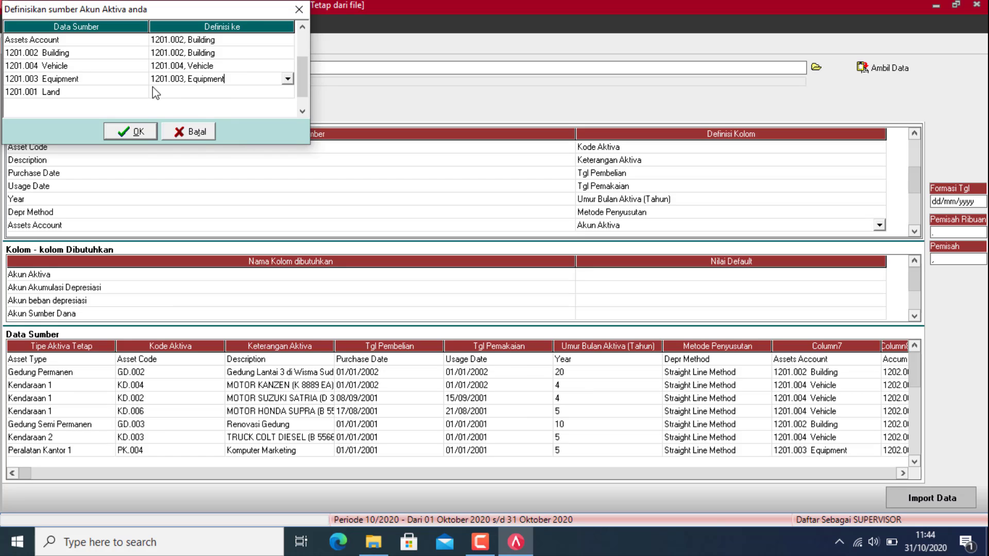
click(261, 92)
click(287, 92)
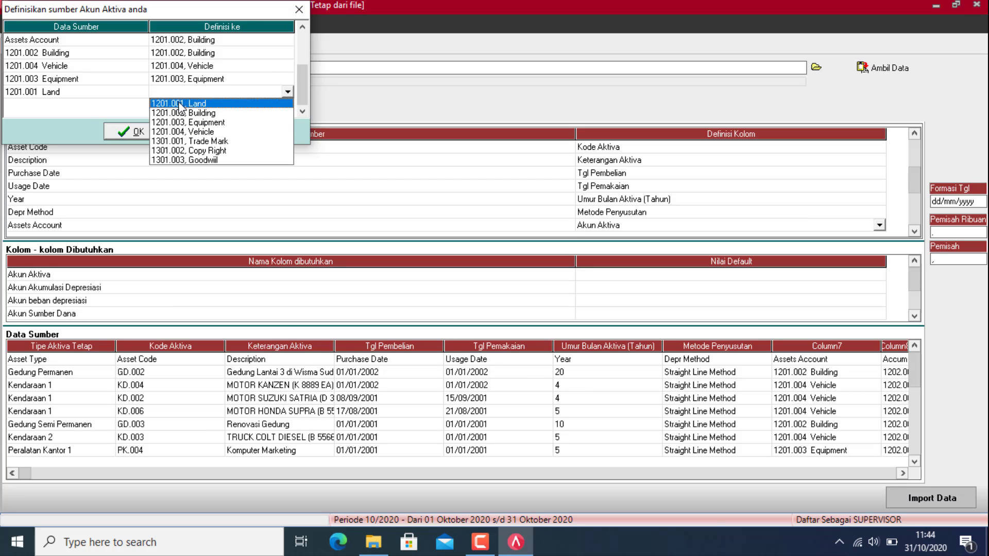
click(182, 104)
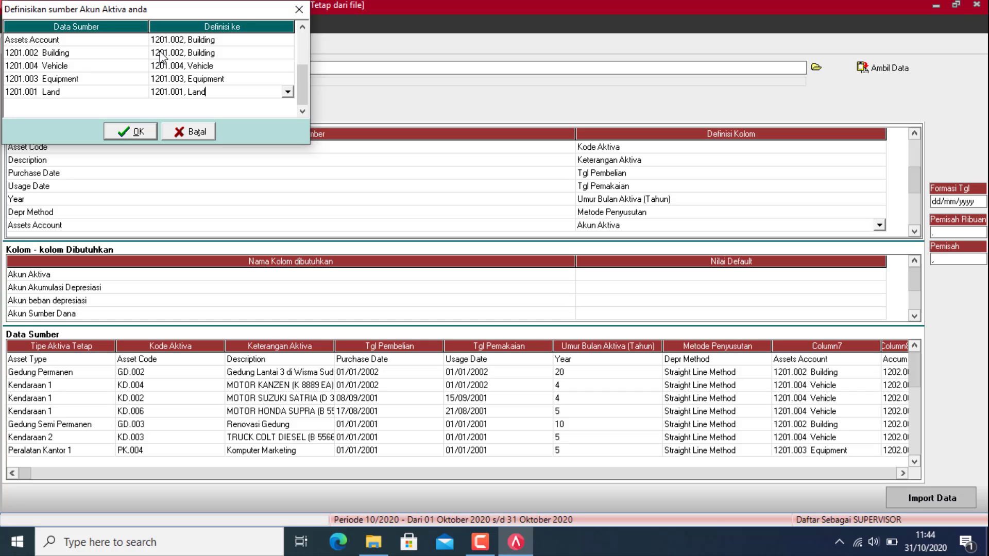
click(138, 133)
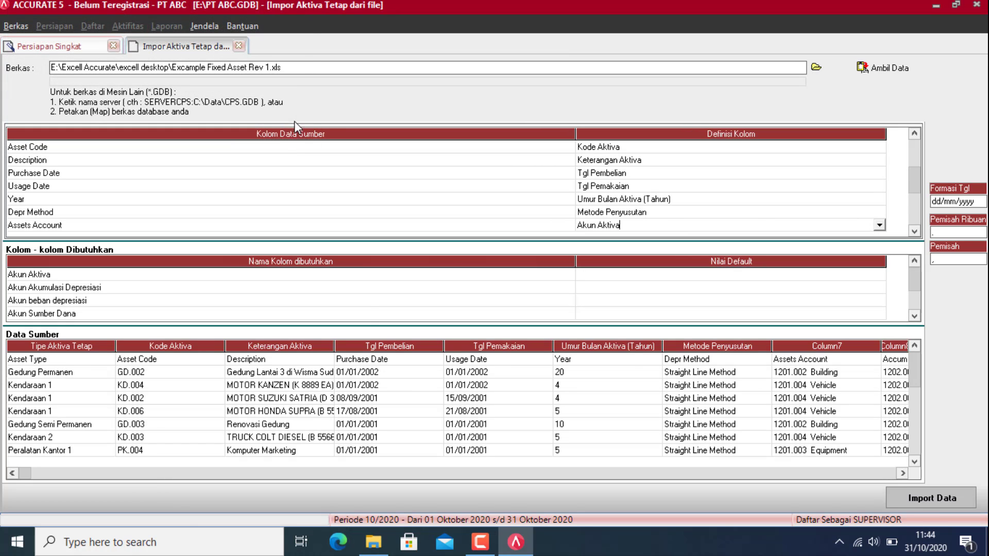
Step: Map the Accum Deprec Acc column to Akun Akumulasi Depresiasi
click(914, 231)
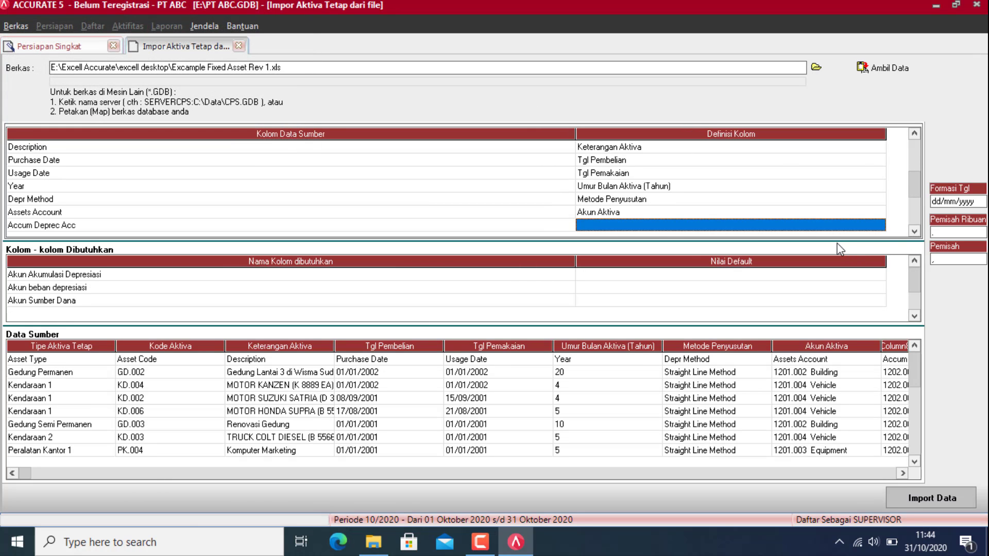
click(831, 227)
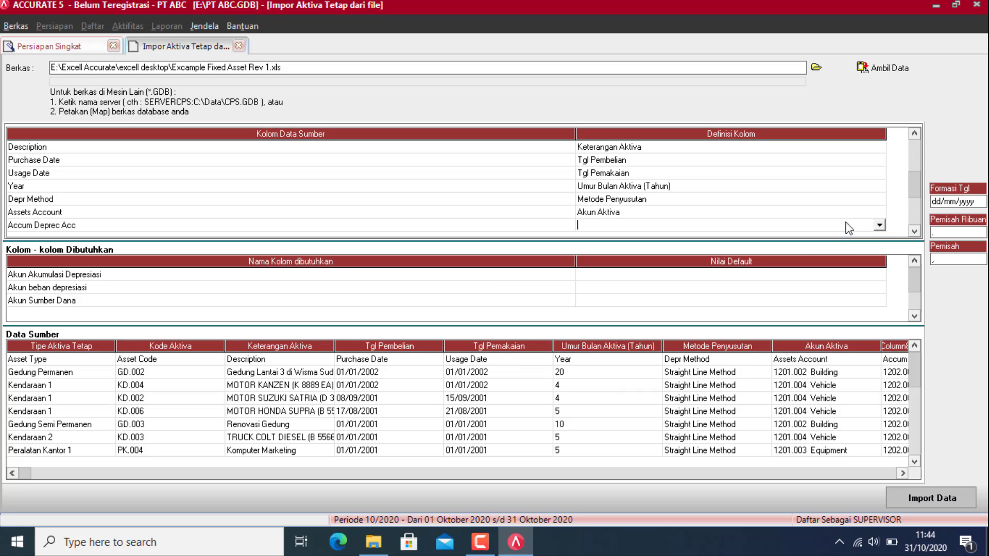
click(879, 225)
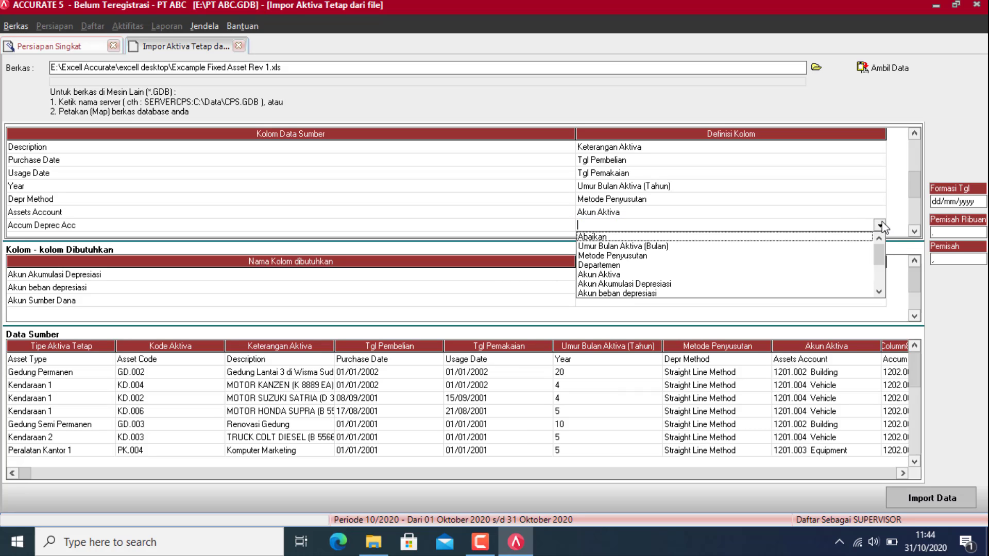
click(659, 285)
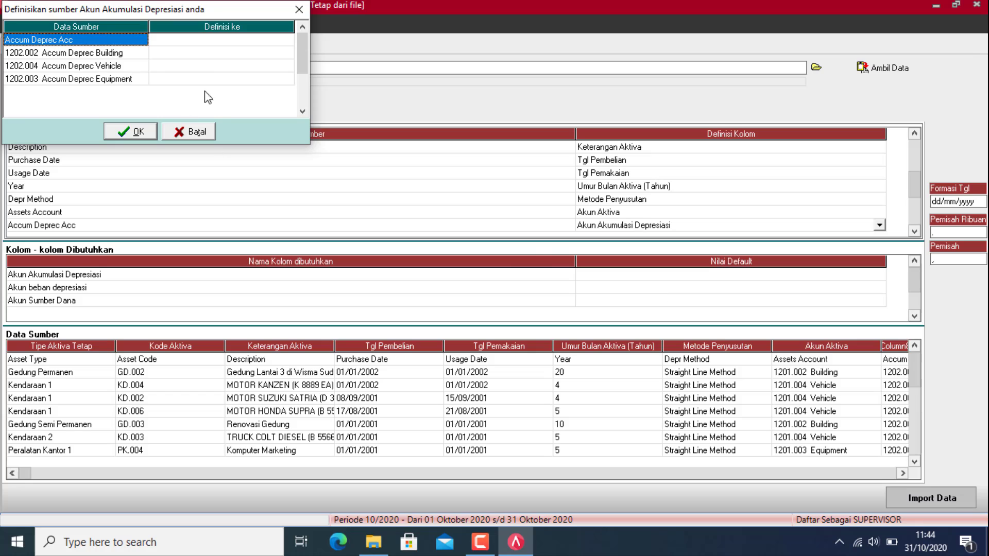
Step: Link the first source value and Building to 1202.002 Accum Deprec Building
click(247, 41)
click(246, 41)
click(289, 40)
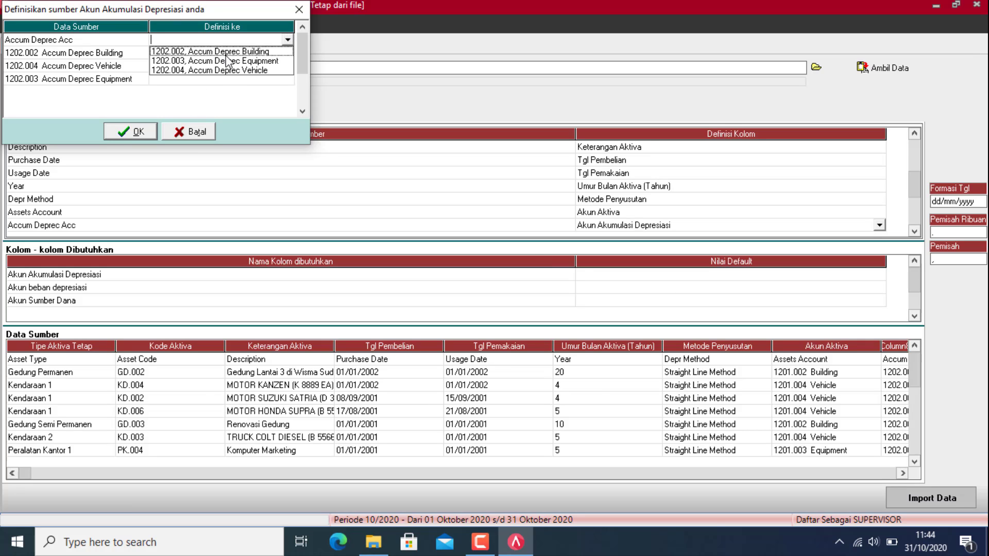
click(238, 51)
click(238, 53)
click(287, 53)
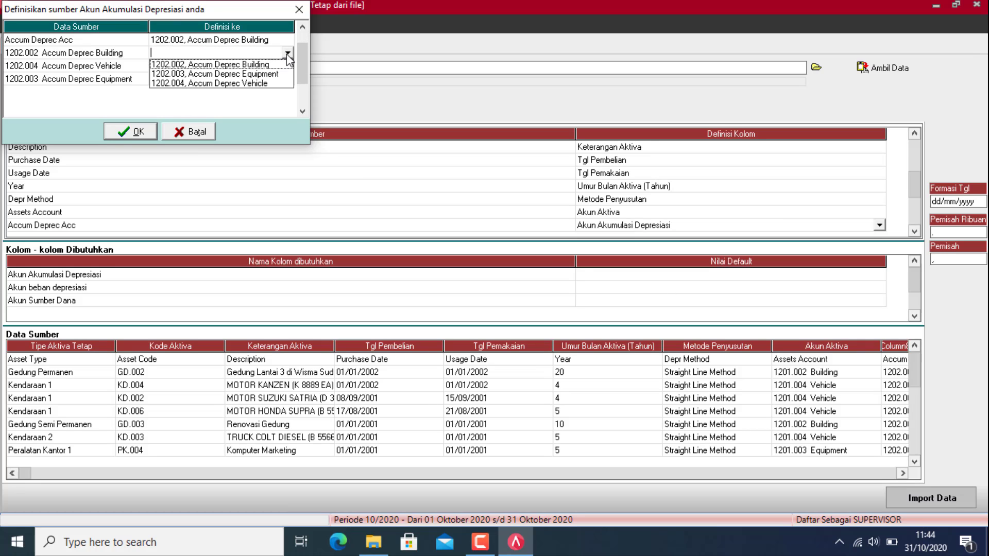
click(247, 64)
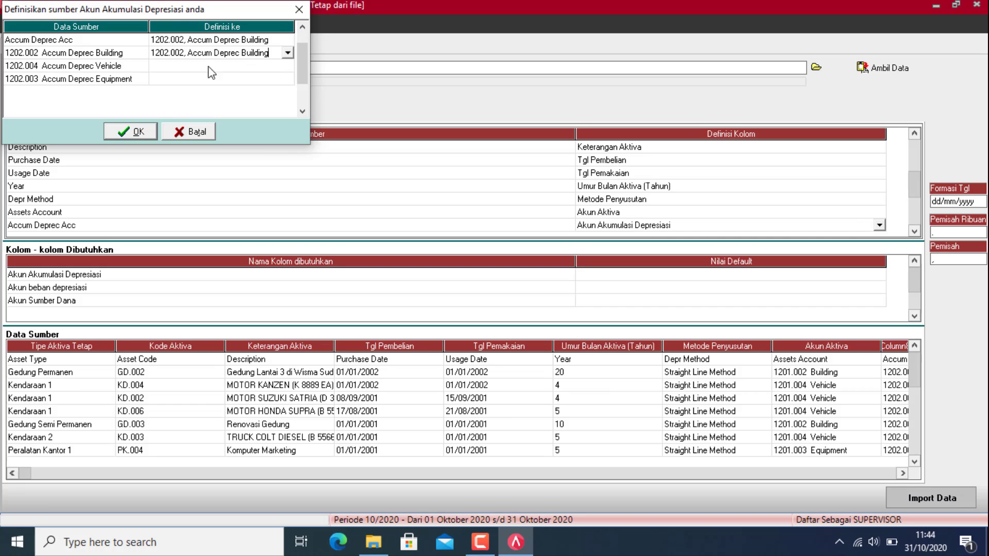
Step: Link Vehicle to 1202.004 and Equipment to 1202.003, then confirm the mapping
click(224, 63)
click(224, 63)
click(287, 65)
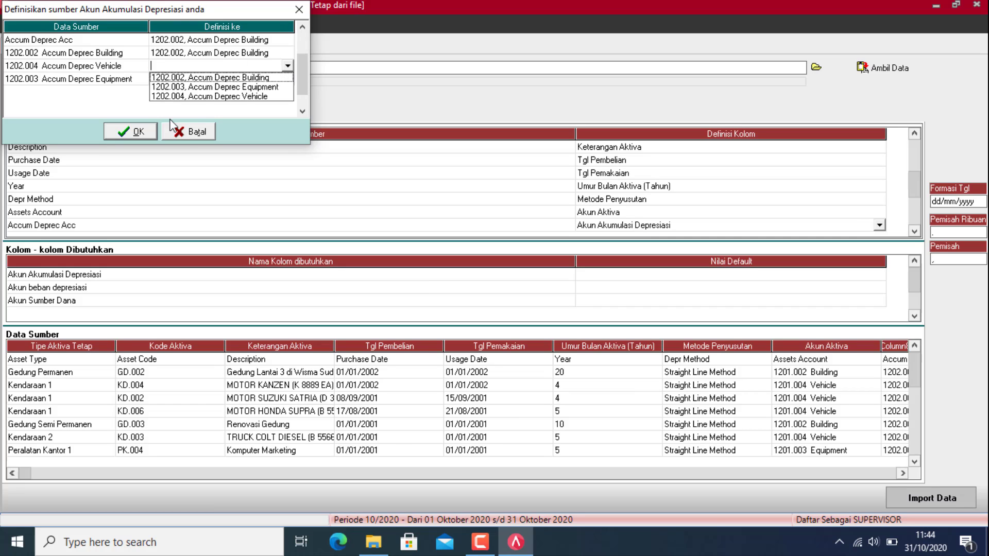
click(174, 97)
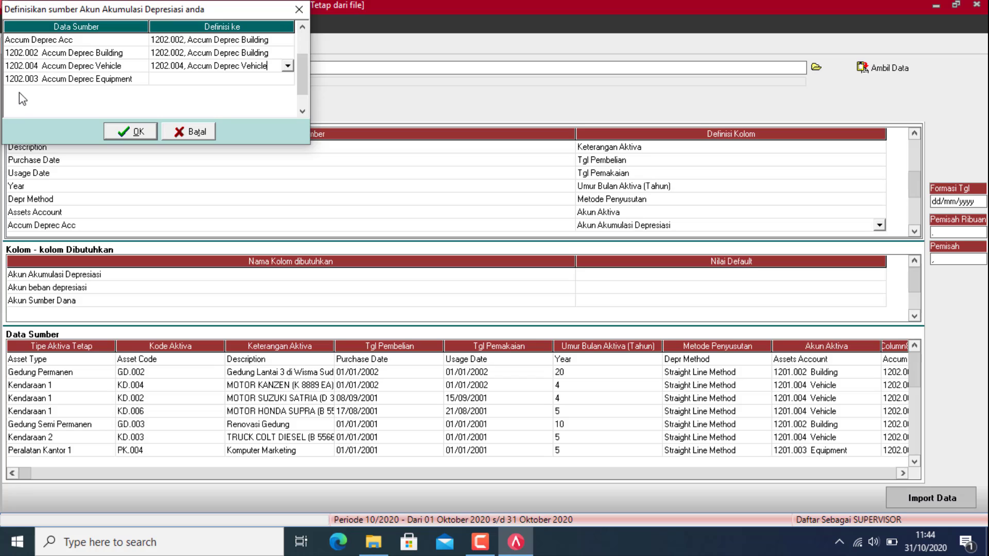
click(258, 81)
click(257, 80)
click(289, 79)
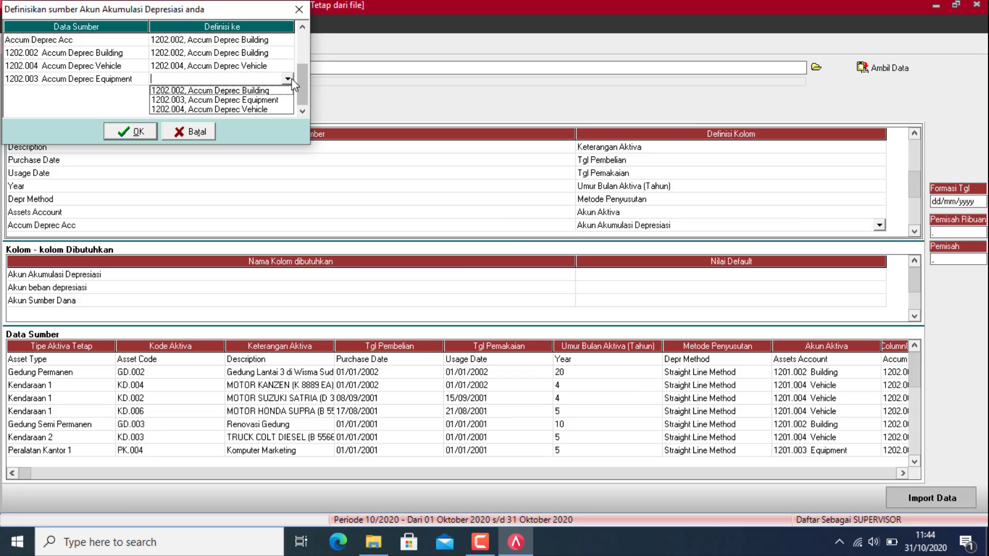
click(248, 100)
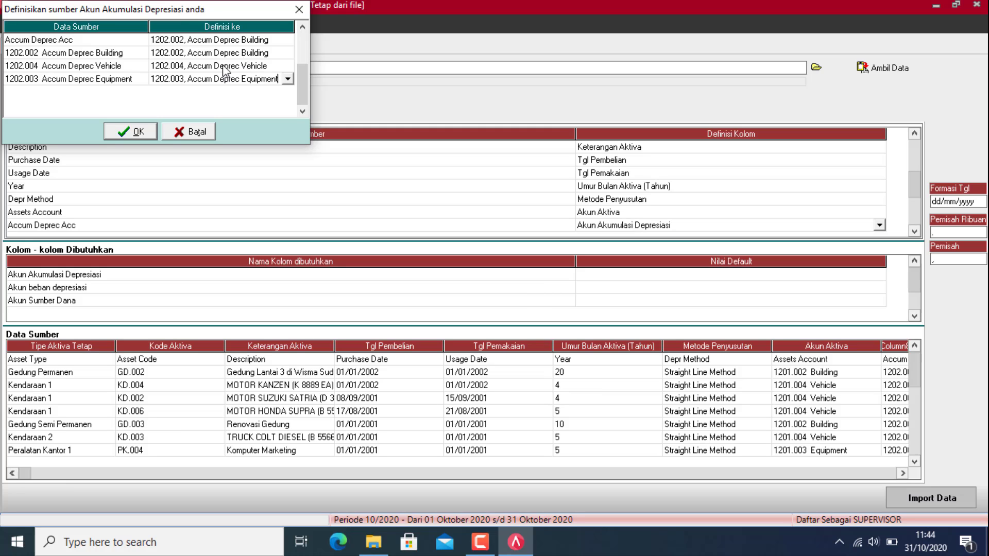
click(131, 132)
Step: Define Deprec Exp Acc as Akun beban depresiasi after cancelling a mistaken Akun Akumulasi Depresiasi mapping
click(914, 232)
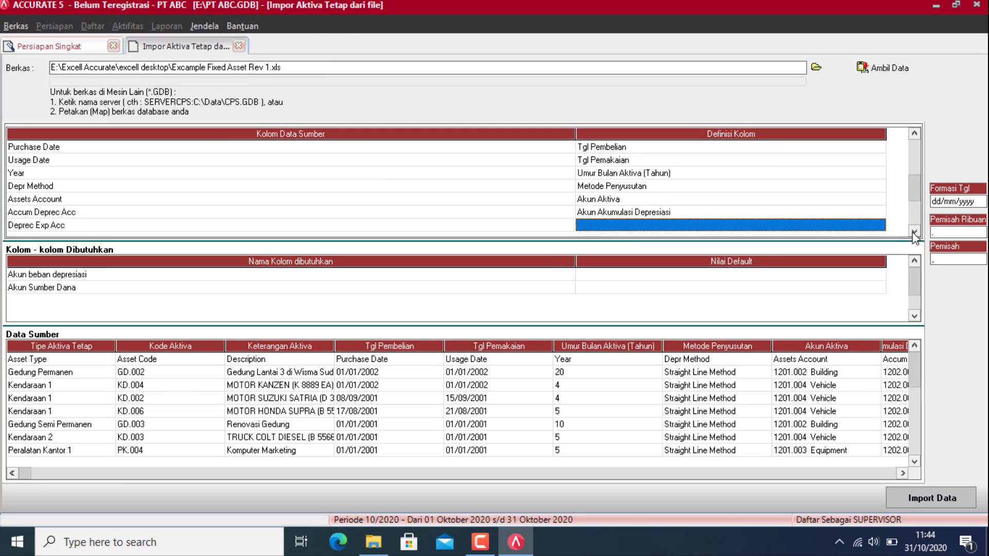
click(877, 227)
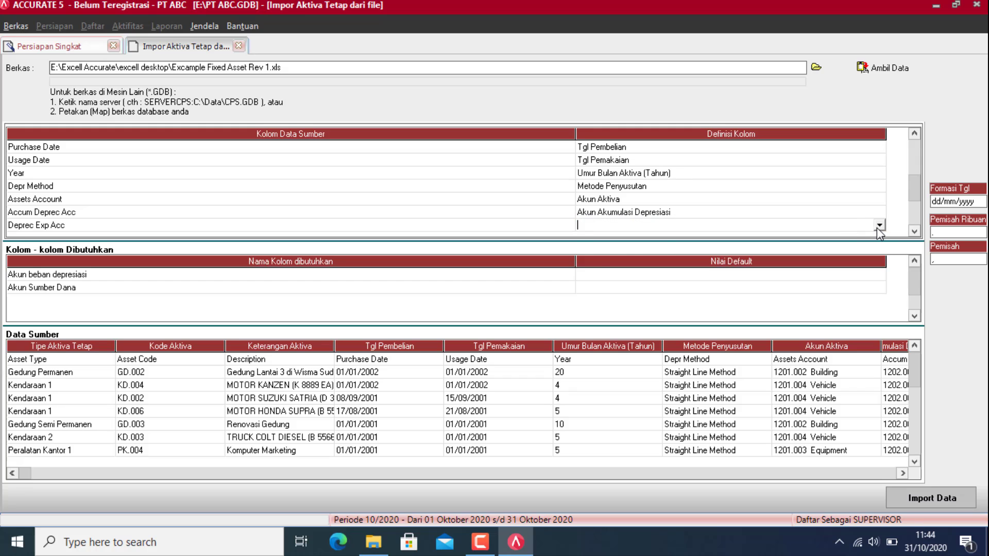
click(877, 226)
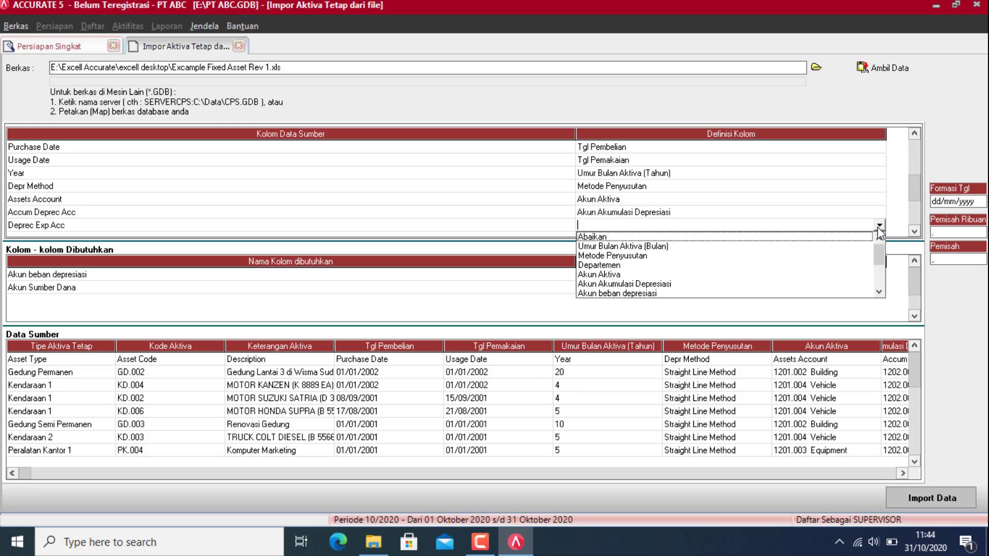
click(622, 285)
click(247, 42)
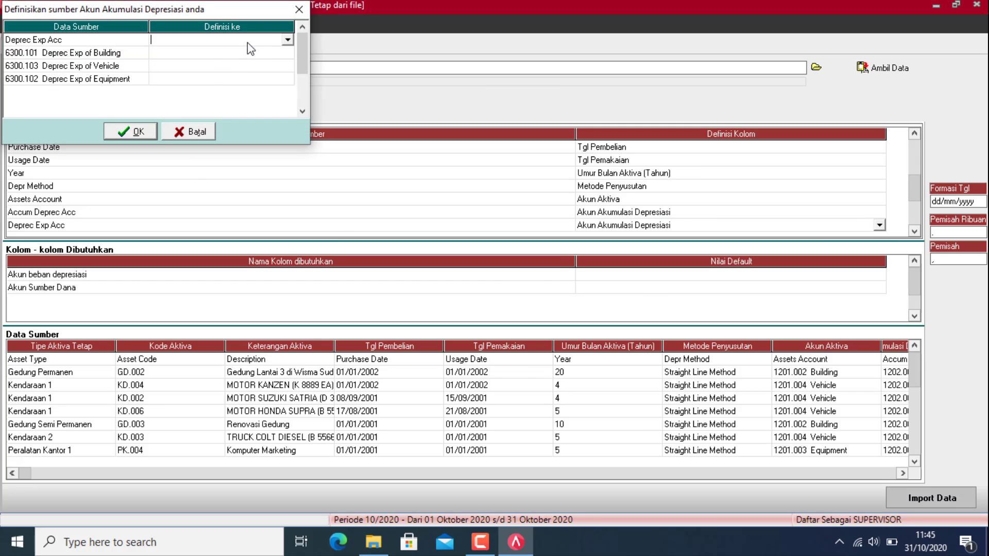
click(286, 40)
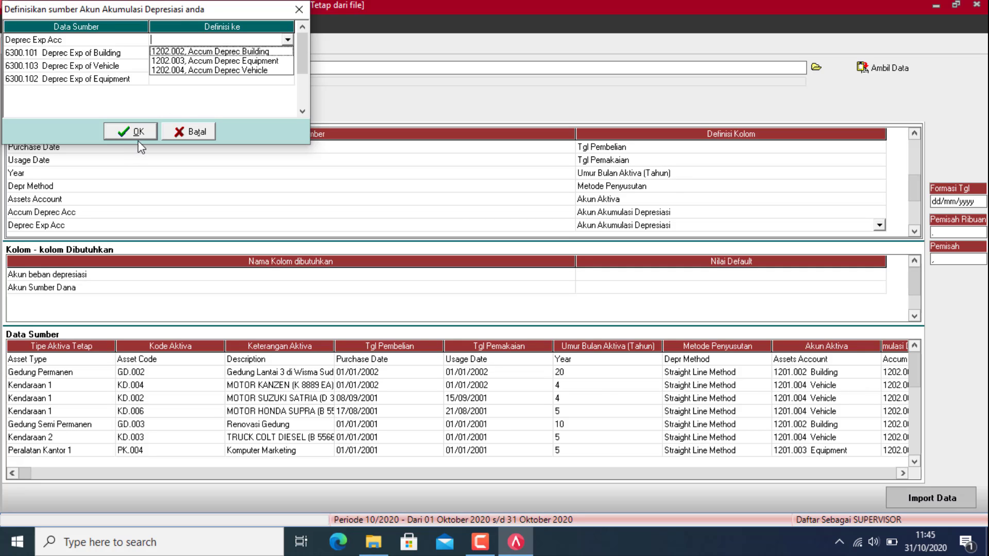
click(188, 132)
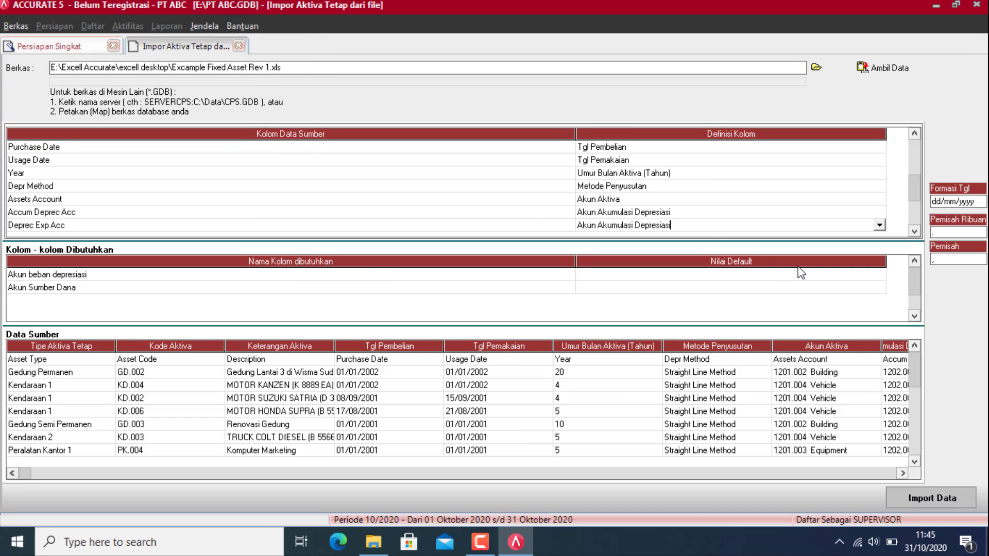
click(879, 225)
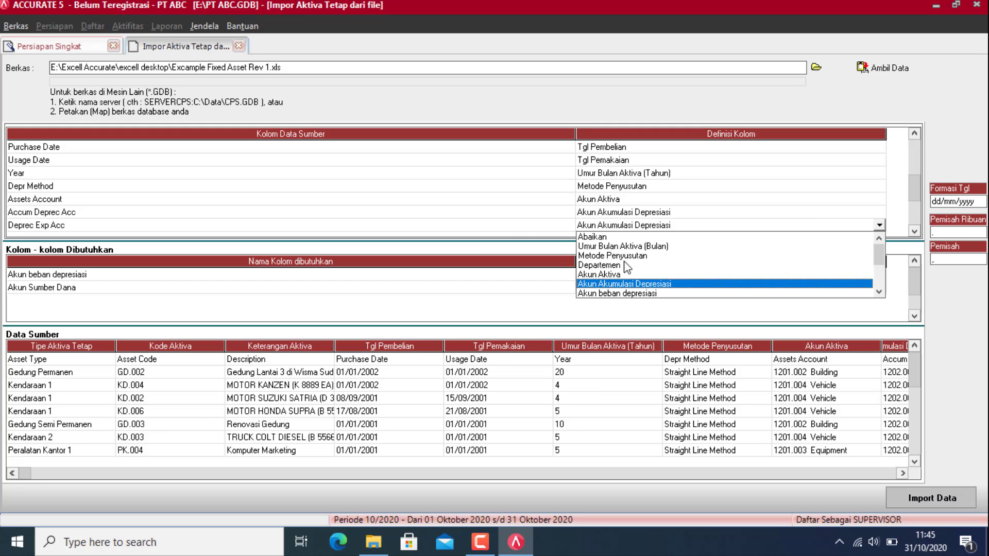
click(627, 293)
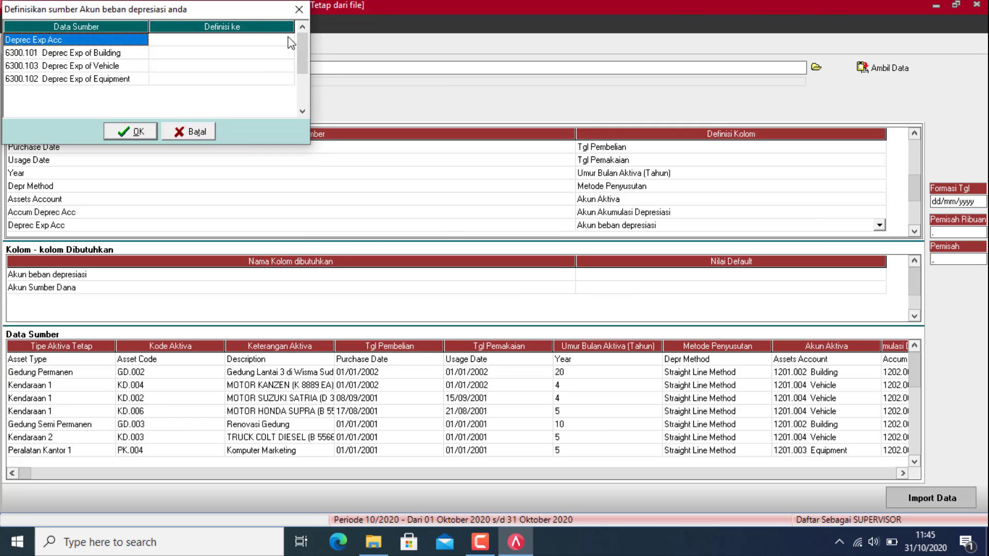
Step: Assign 6300.101 Depreciation Expense of Building to both the Deprec Exp Acc and Building values
click(290, 42)
click(288, 42)
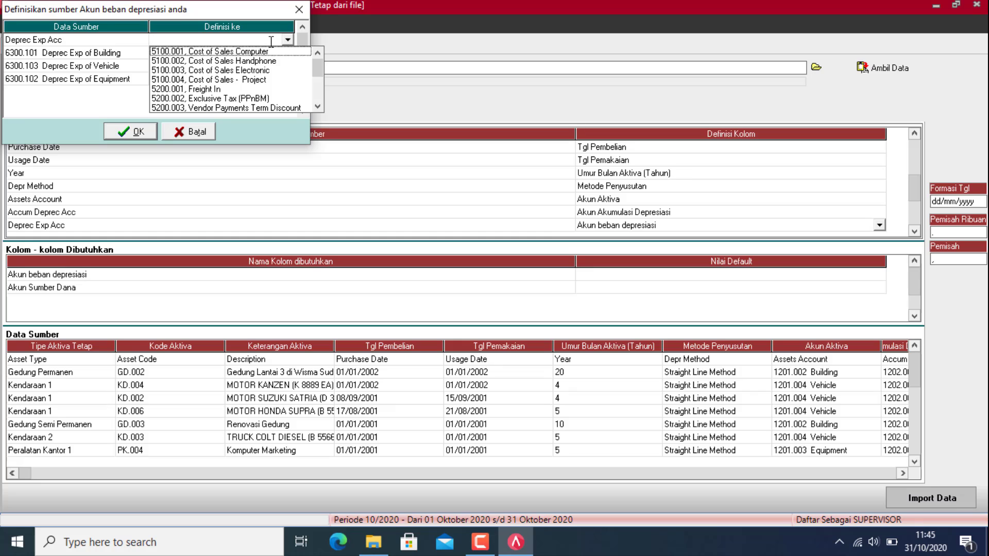
key(6)
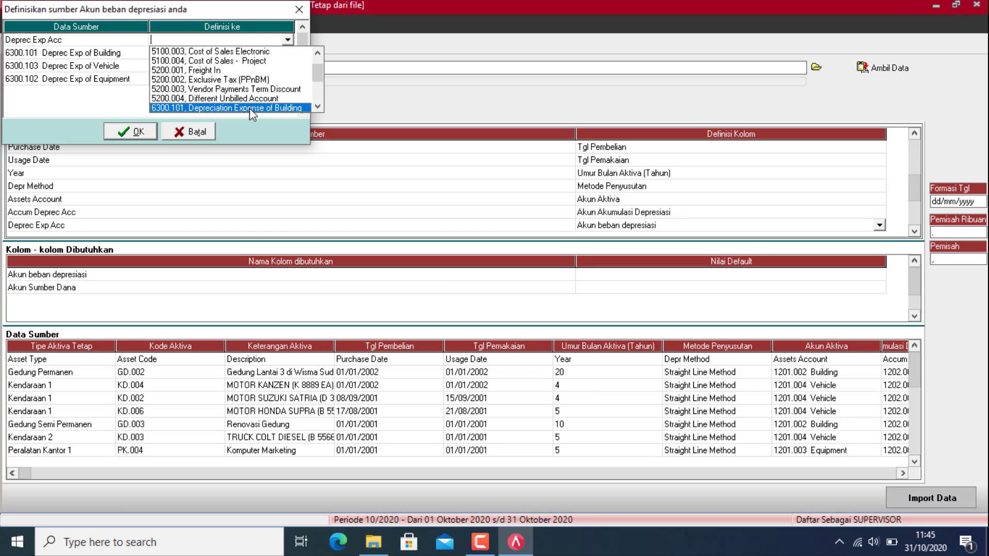
click(249, 108)
click(280, 53)
click(283, 53)
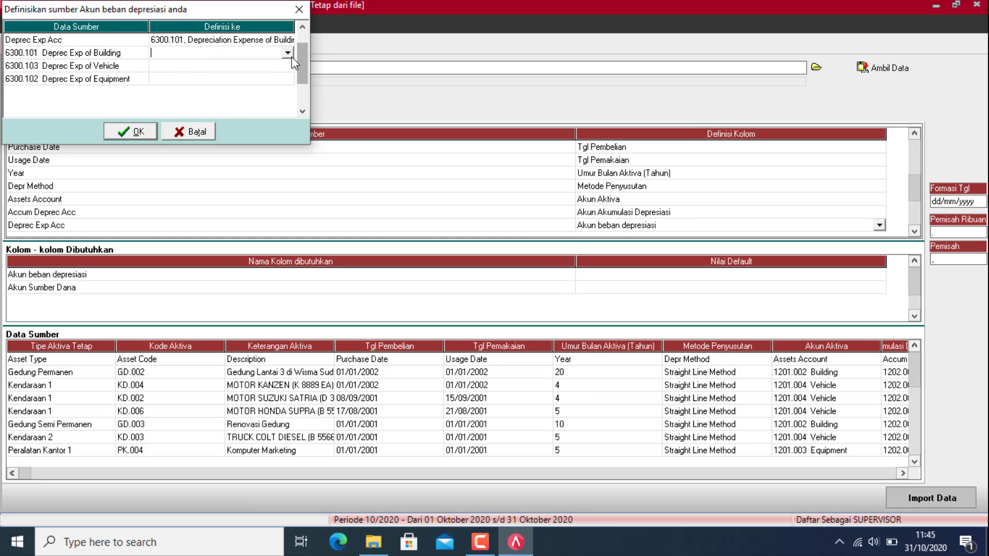
click(290, 54)
key(6)
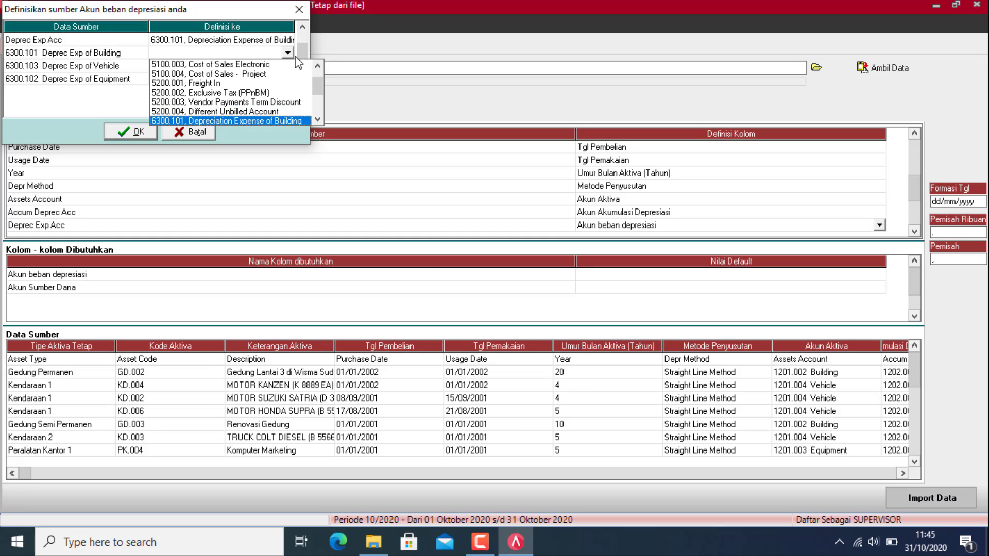
key(Return)
Step: Assign 6300.103 Depreciation Expense of Vehicle to the Vehicle value
click(286, 66)
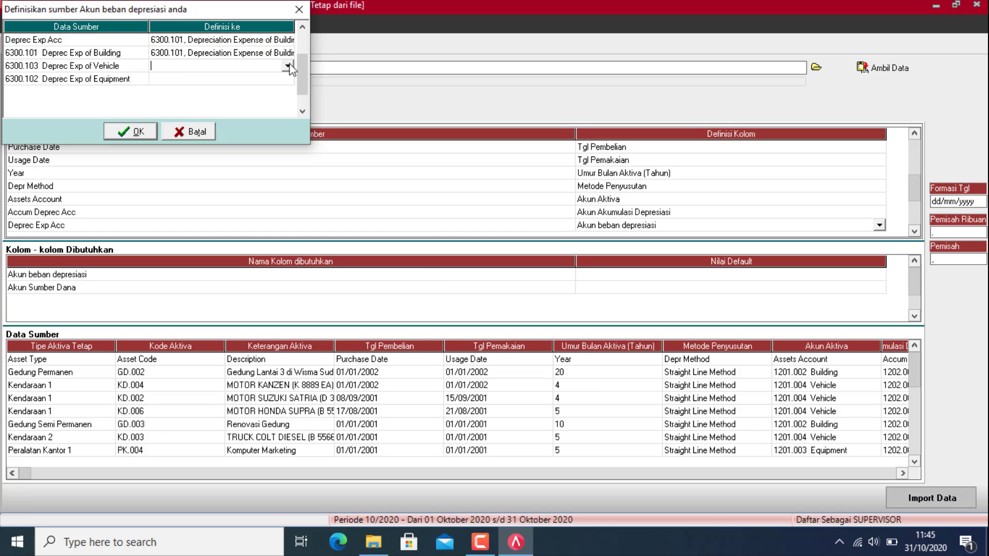
click(287, 66)
key(Down)
key(Down)
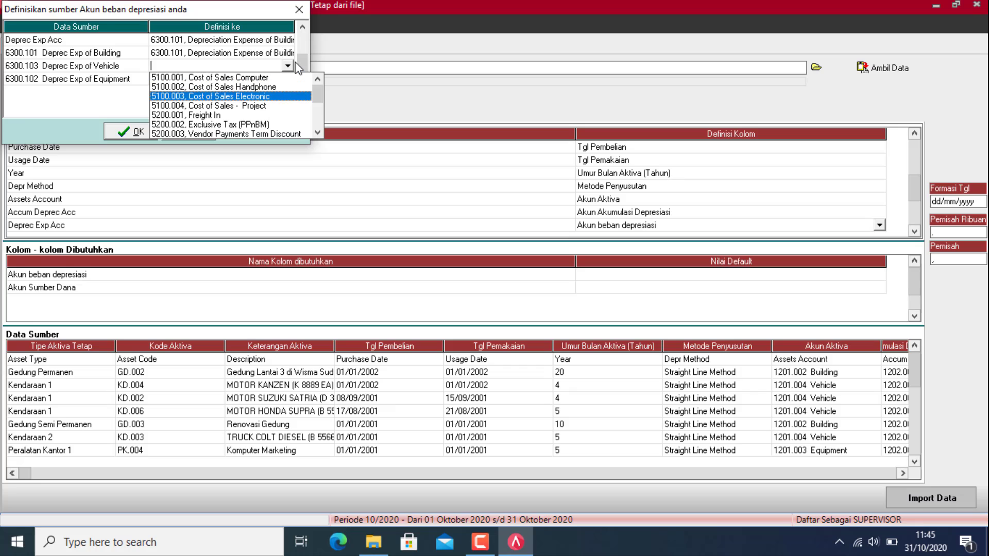
key(Down)
key(Down)
key(Down)
key(Down)
key(Down)
key(Down)
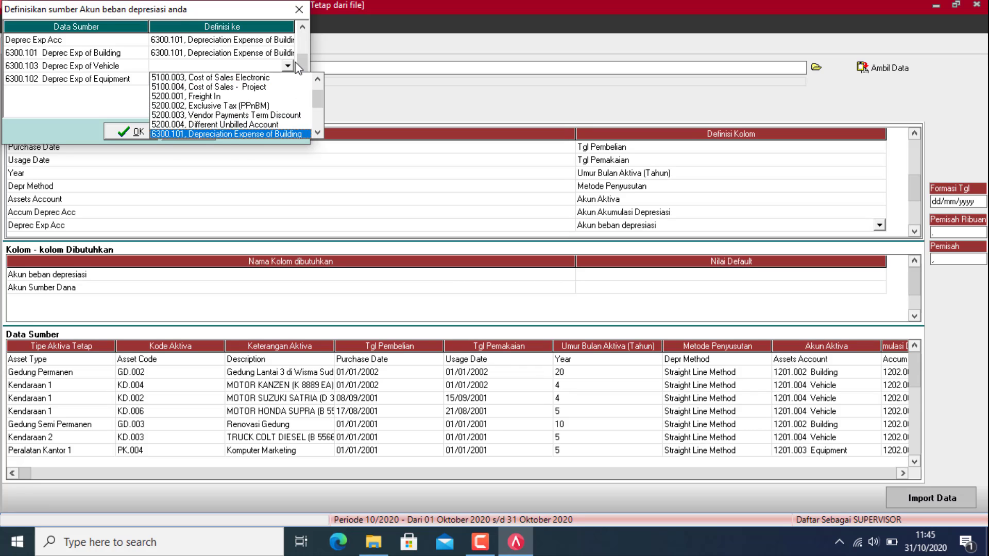
key(Down)
key(Down)
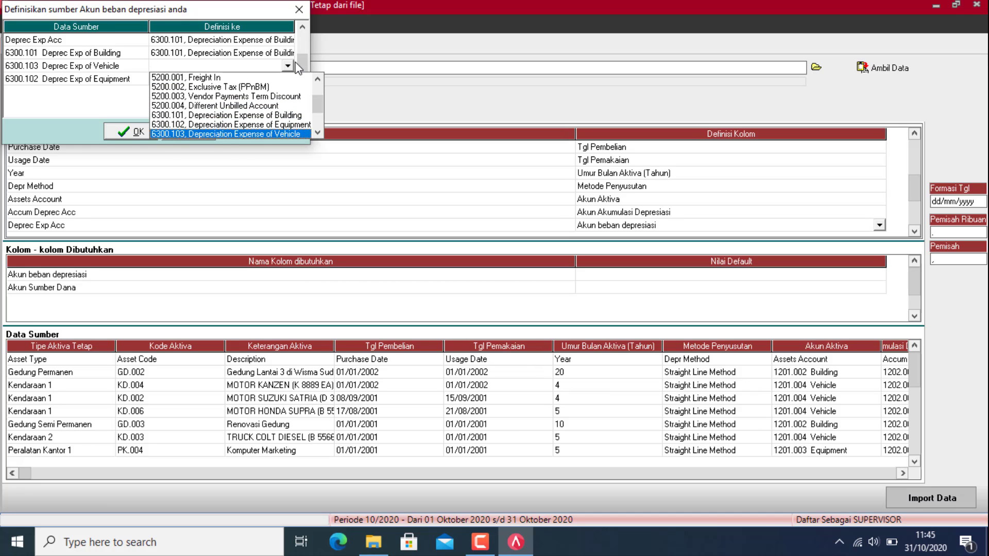
key(Return)
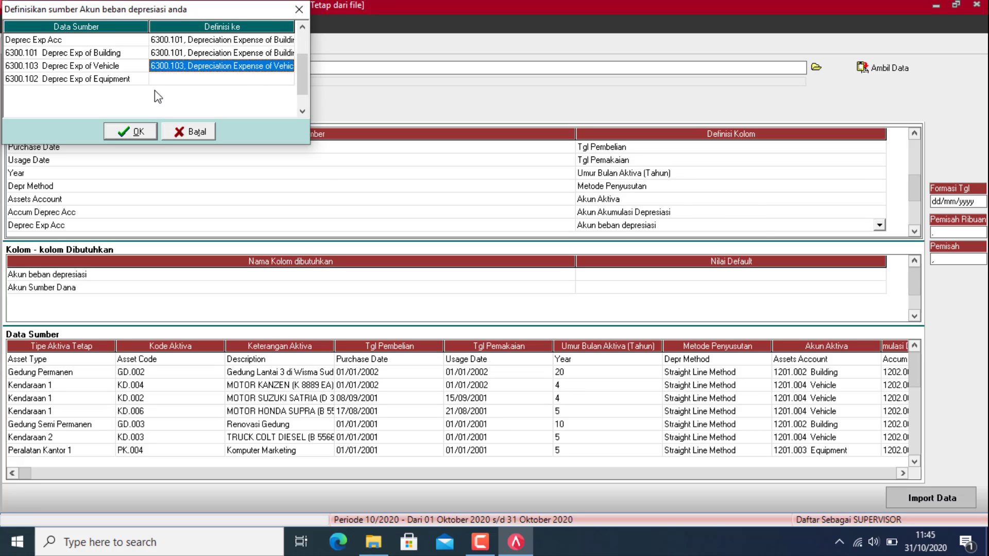
Step: Set the Equipment value to 6300.102, correcting an accidental 6300.103, and confirm
click(264, 80)
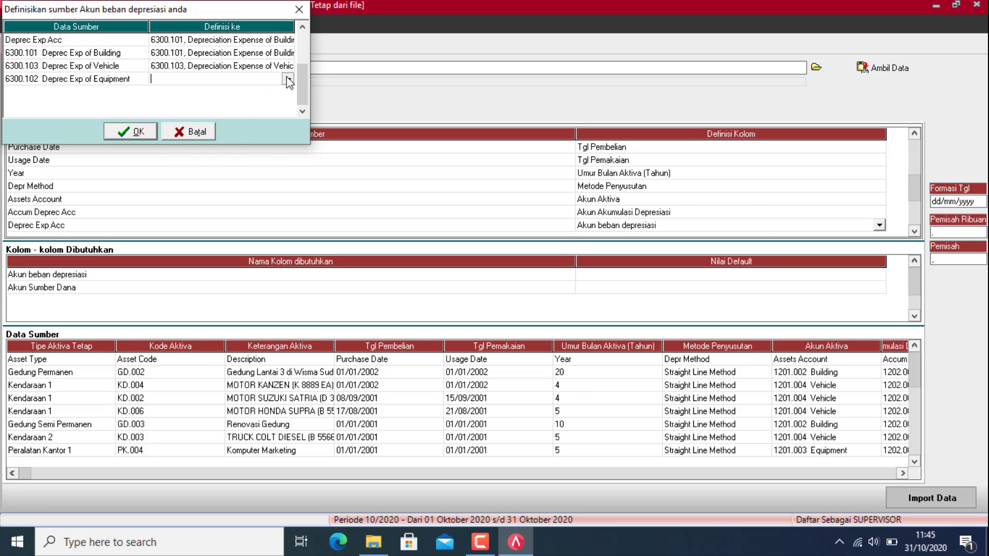
click(287, 78)
key(Down)
key(Down)
key(Down)
key(Down)
key(Down)
key(Down)
key(Down)
key(Down)
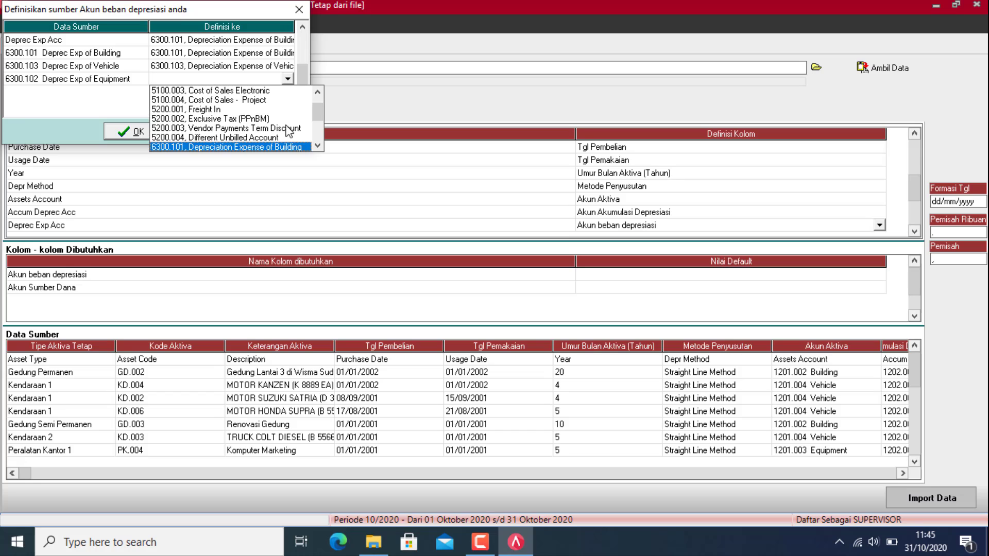
key(Down)
key(Down)
key(Return)
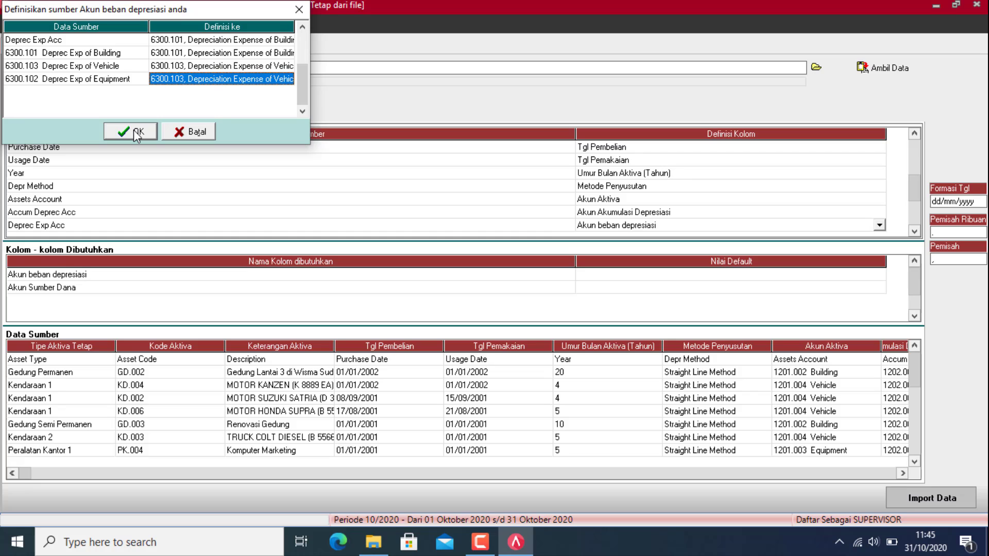
click(272, 80)
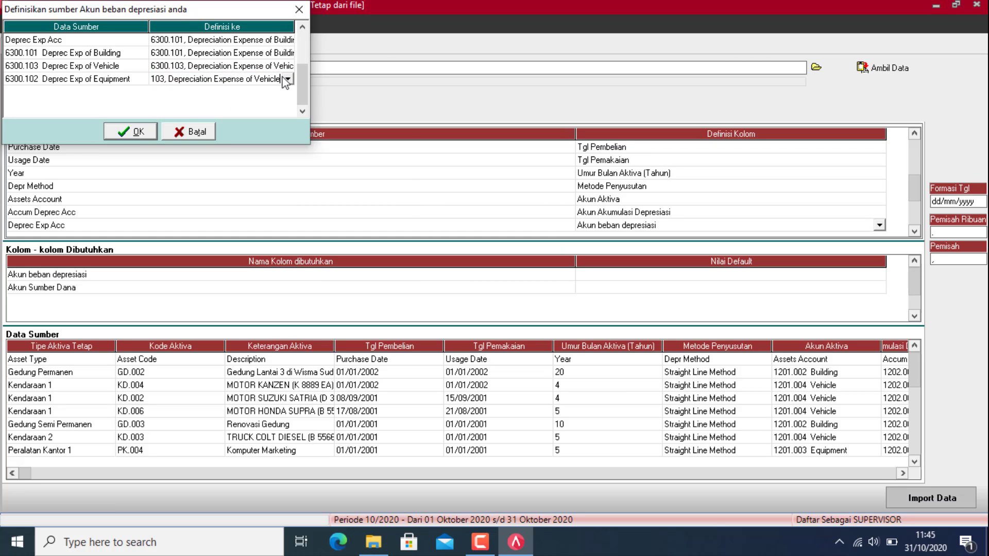
click(288, 80)
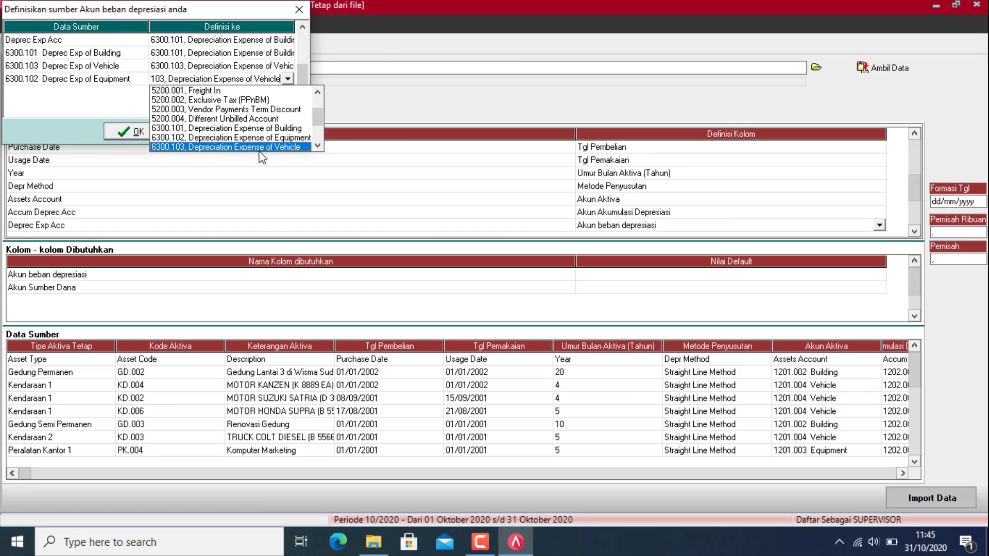
click(188, 137)
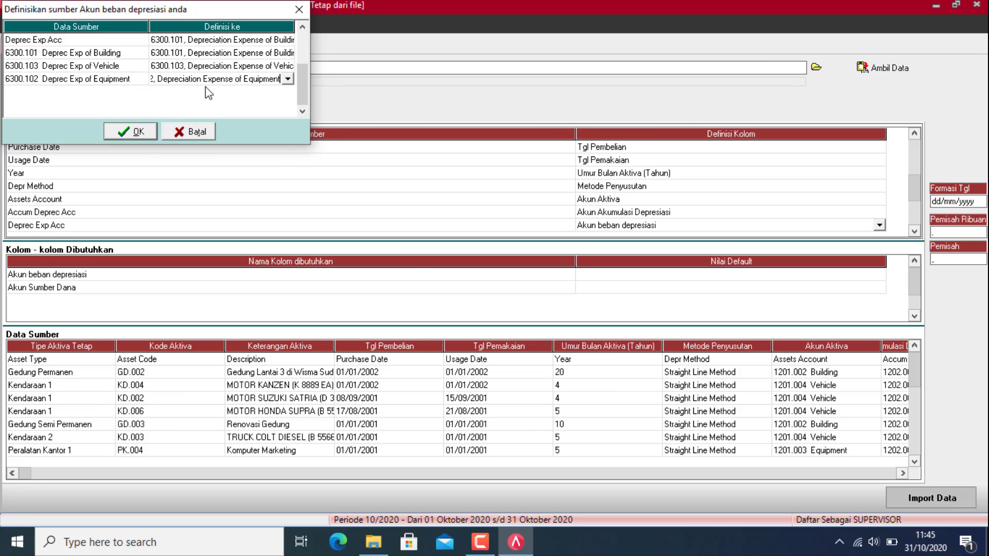
click(233, 66)
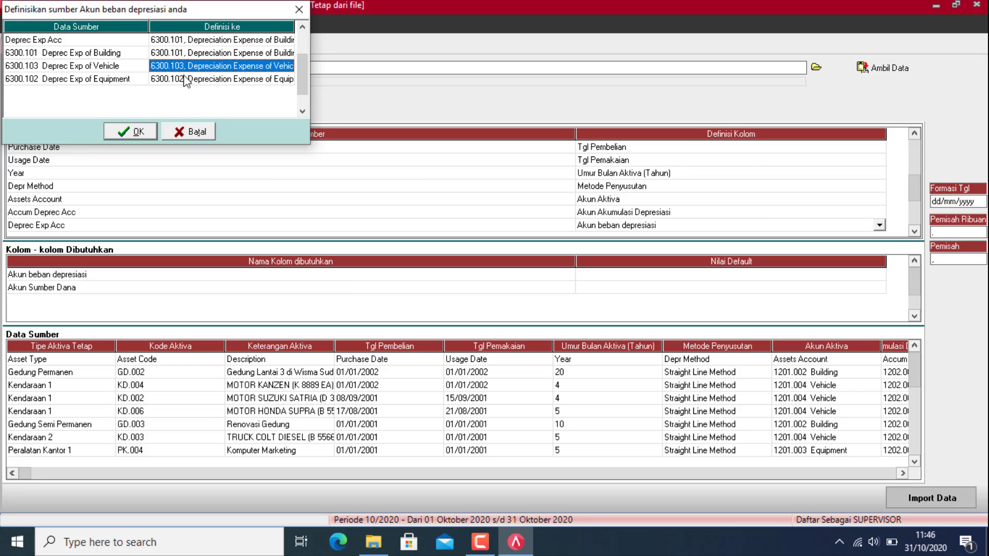
click(129, 132)
Step: Map the Asset Cost column to Sumber Dana
click(916, 232)
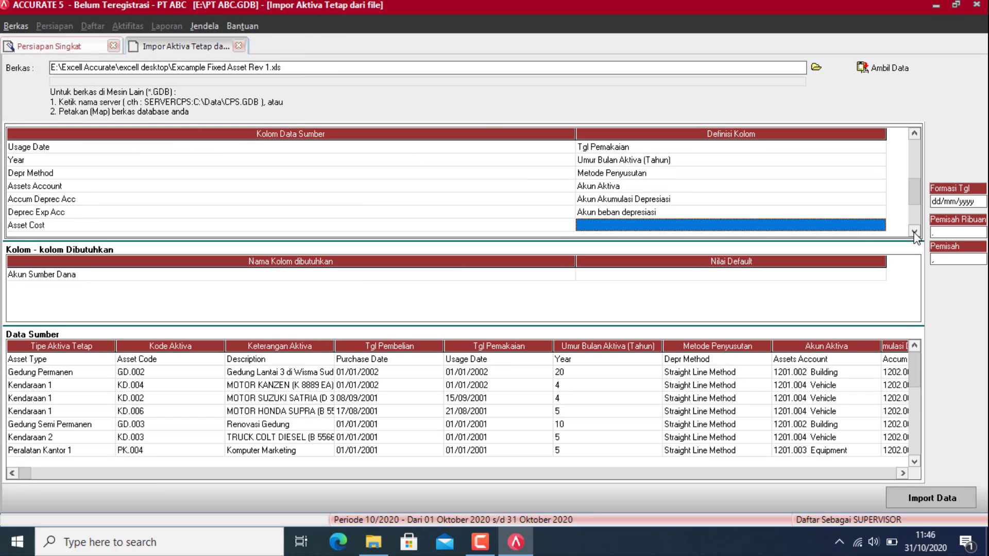
click(866, 229)
click(880, 225)
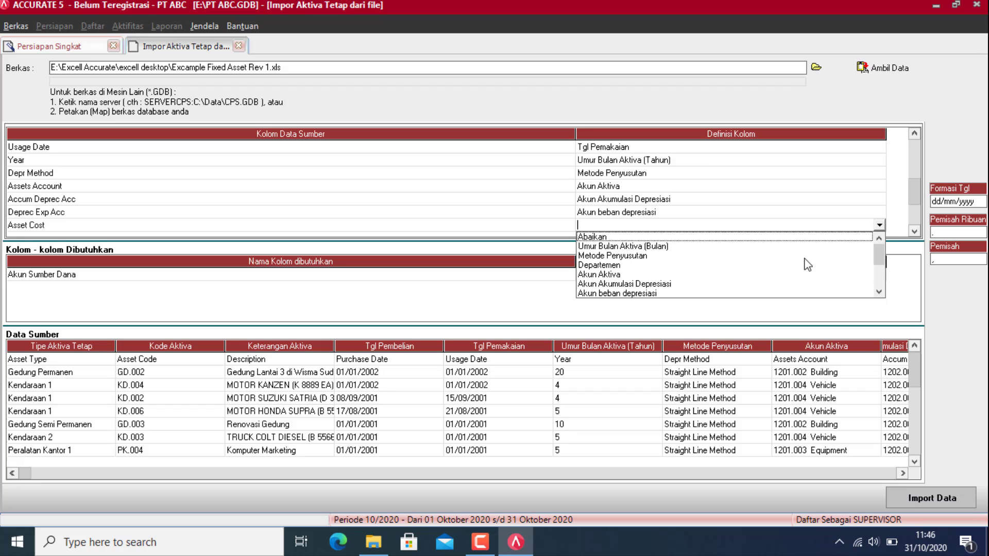
click(878, 292)
click(602, 294)
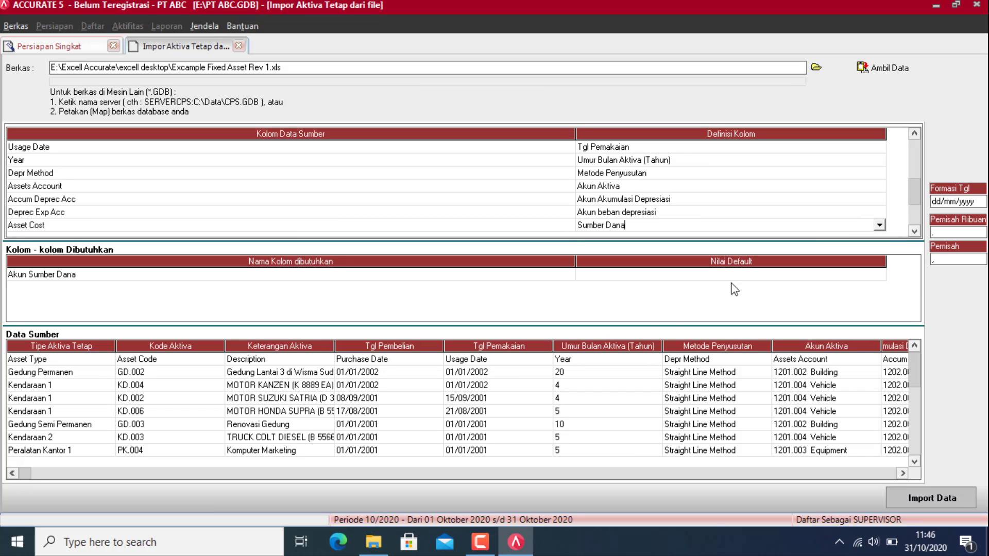
Step: Map the Expenditure Account column to Akun Sumber Dana
click(915, 232)
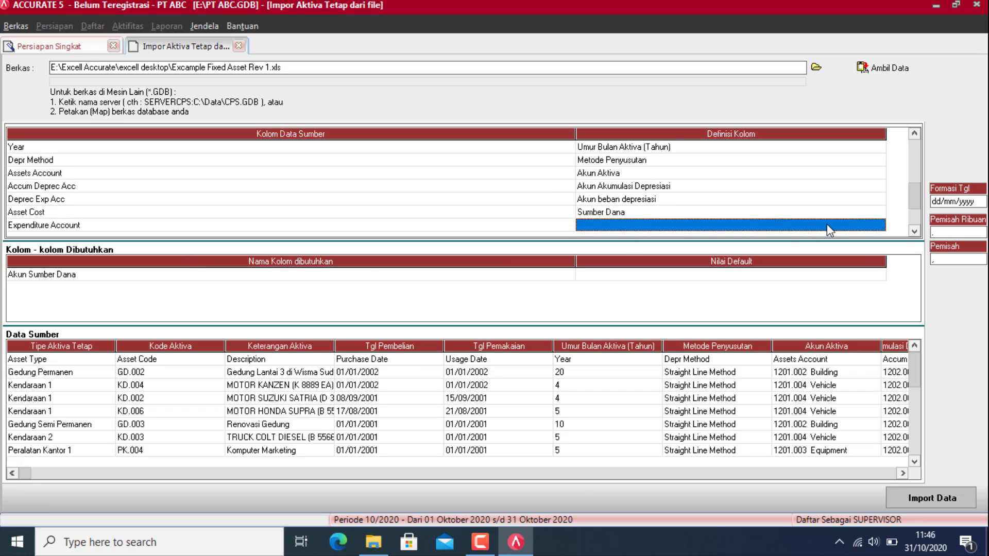
click(878, 225)
click(879, 225)
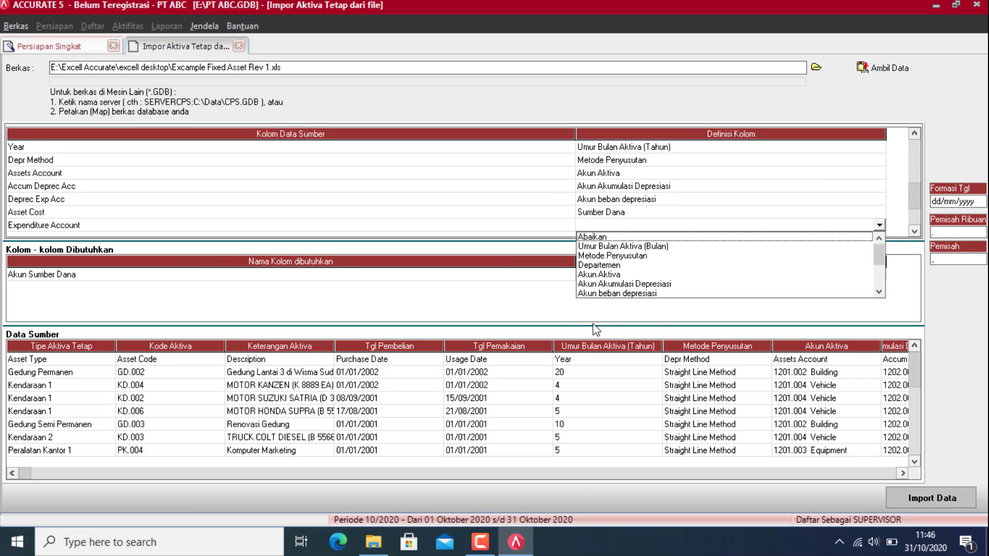
click(879, 292)
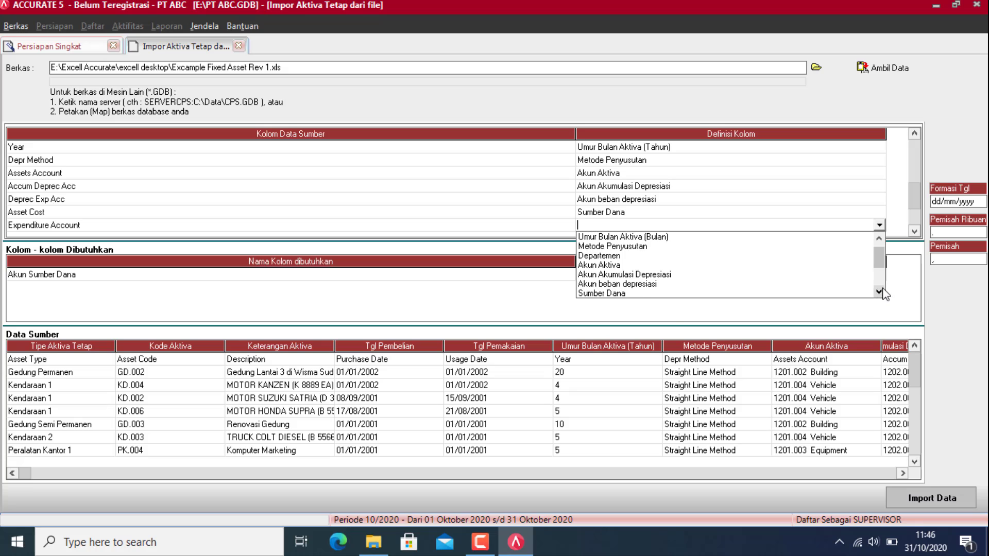
click(879, 292)
click(611, 292)
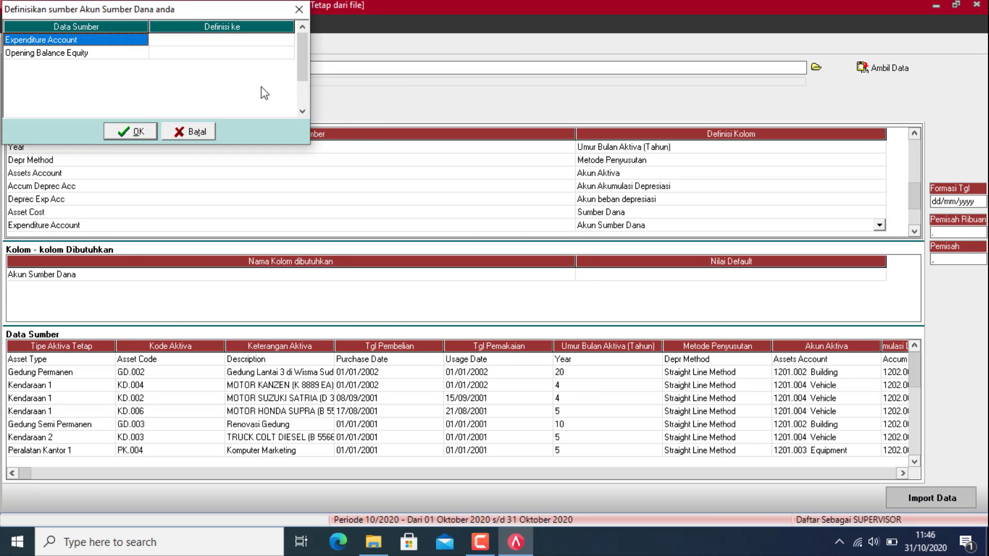
Step: Point Expenditure Account and Opening Balance Equity to 310001 OPENING BALANCE EQUITY and confirm
click(268, 39)
click(288, 39)
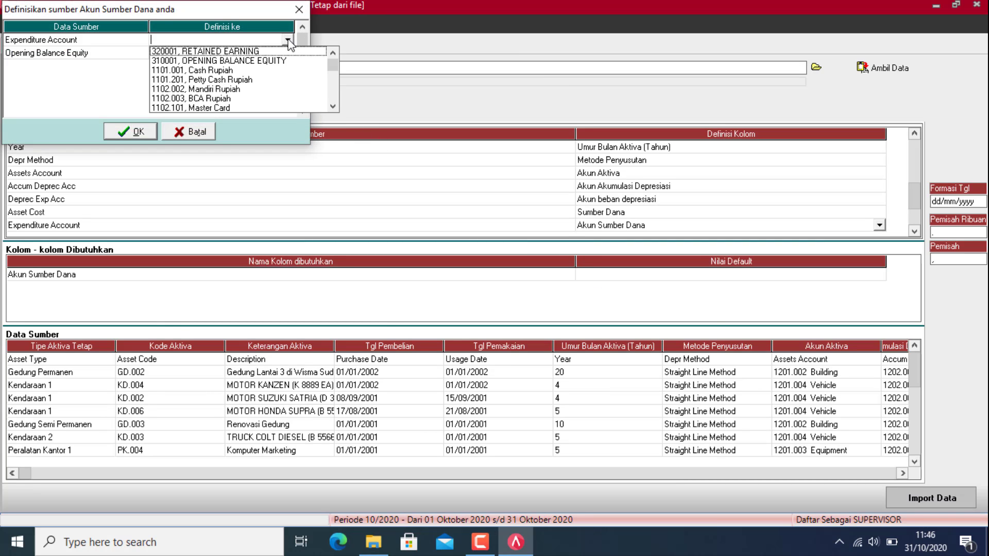
click(267, 62)
click(287, 53)
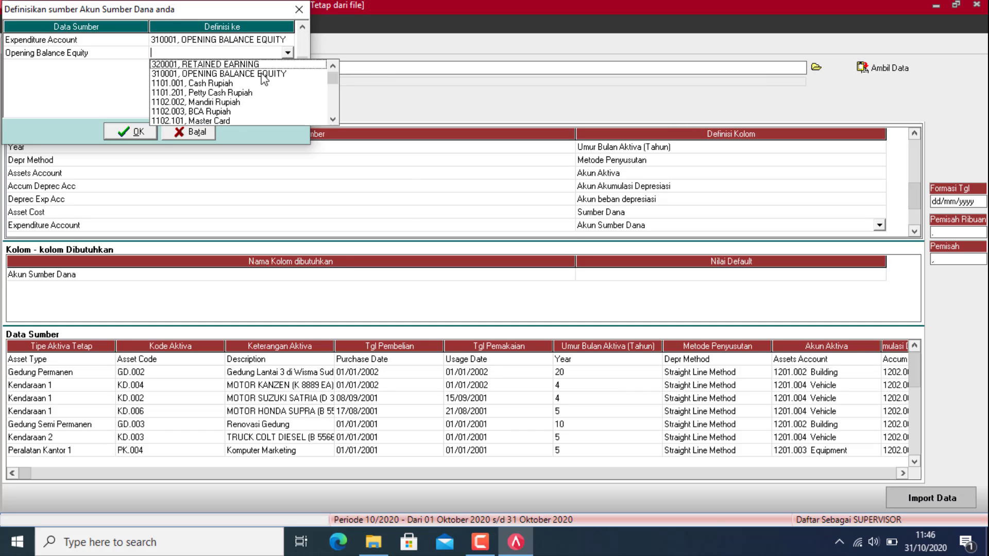
click(247, 75)
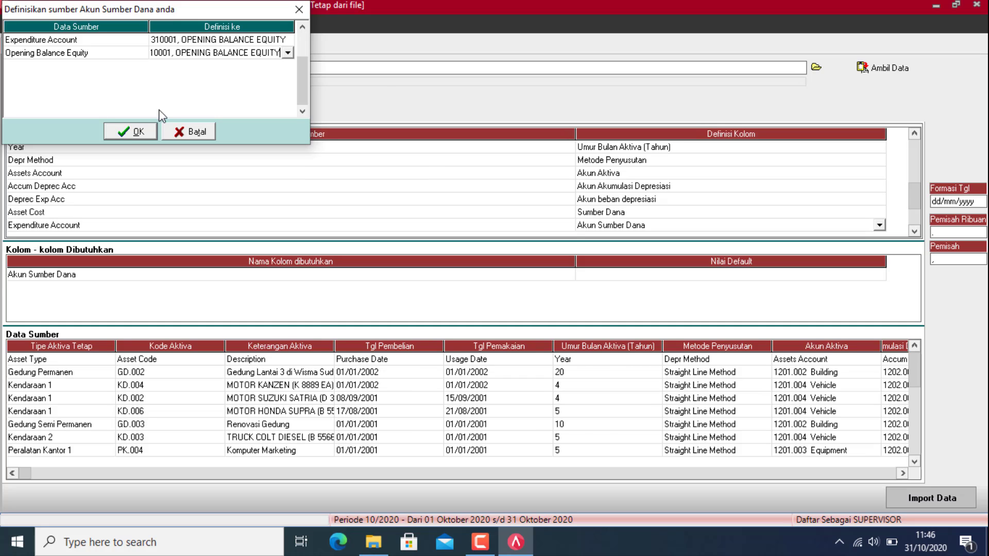
click(132, 131)
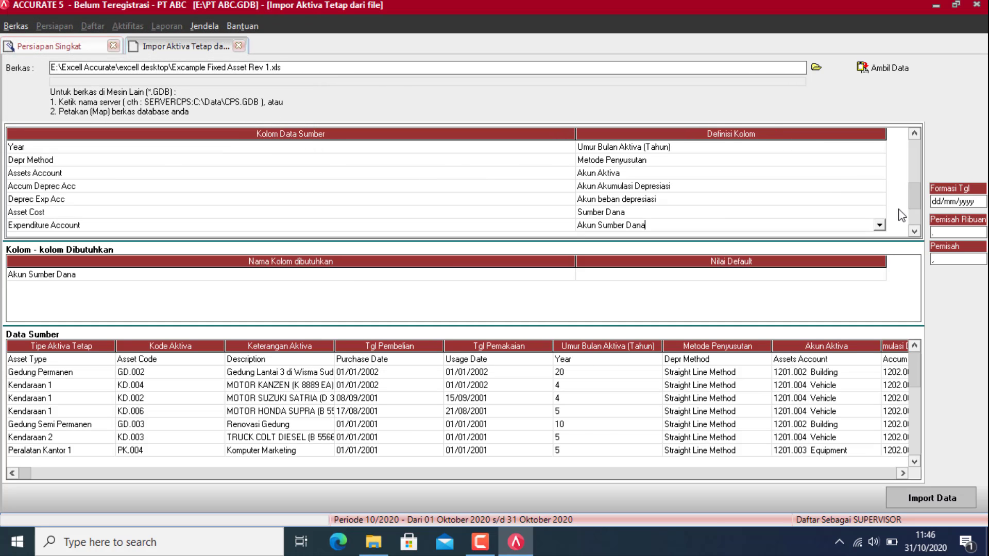
Step: Bring up the definition choices for the Intangible column
click(914, 231)
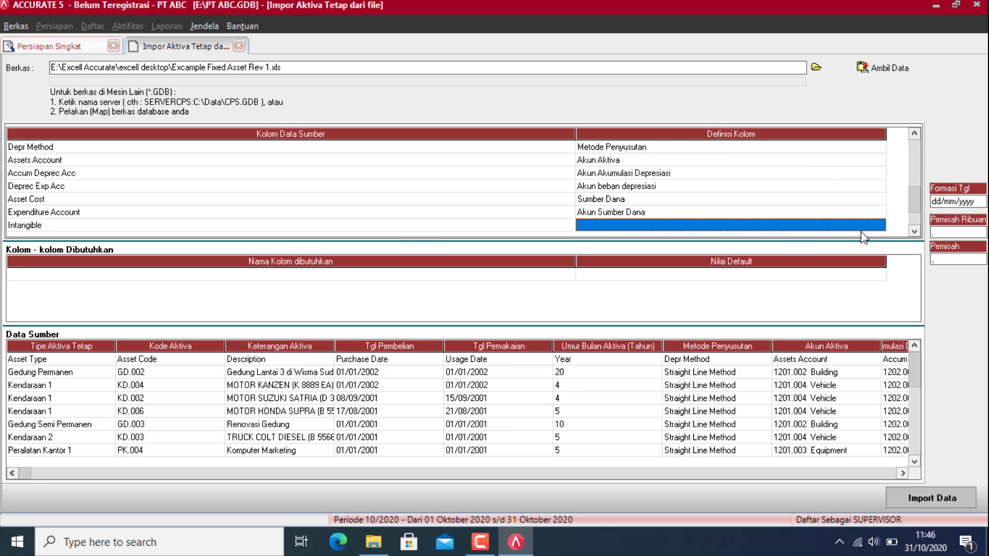
click(862, 230)
click(879, 225)
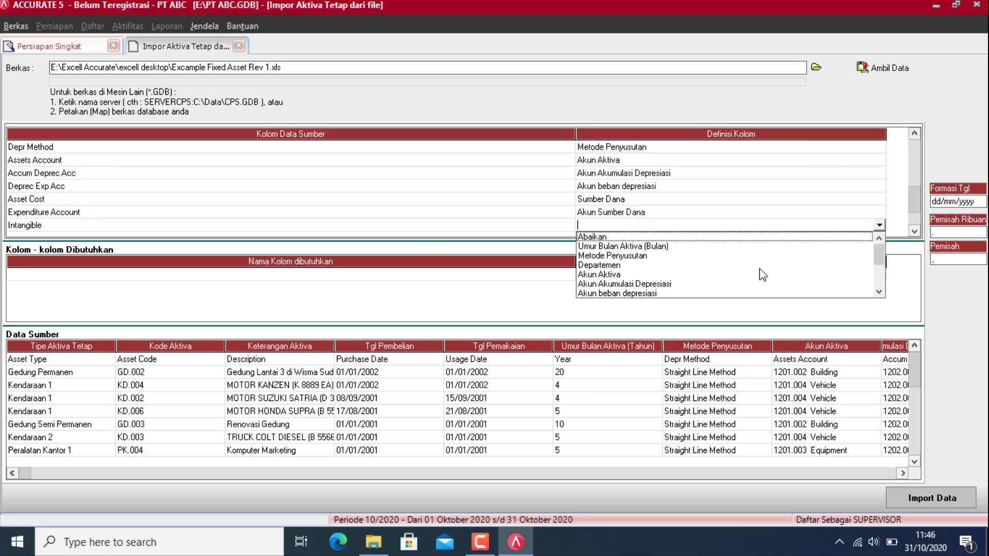
Step: Map Intangible to Tidak Berwujud with both source values set to Salah
click(879, 292)
click(879, 292)
click(880, 292)
click(880, 292)
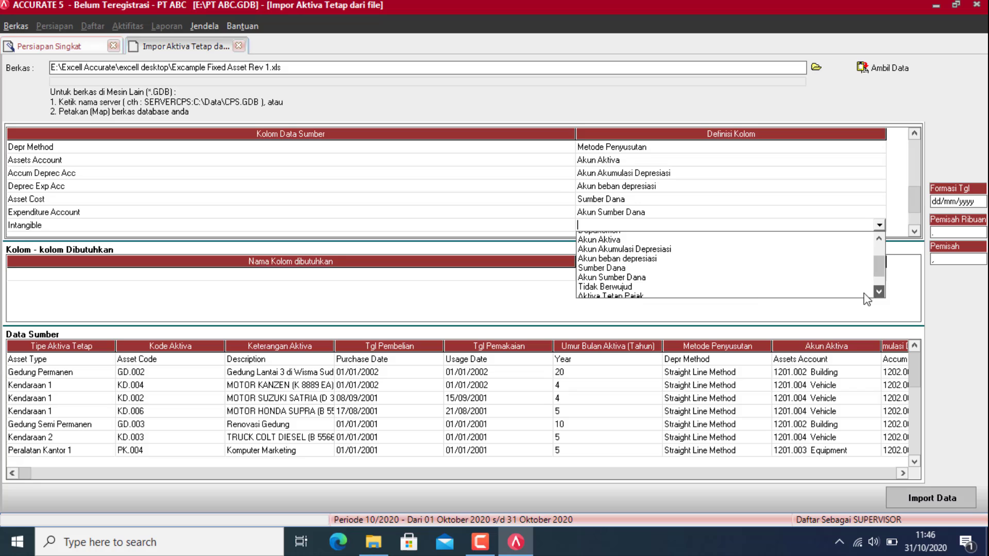
click(621, 288)
click(248, 40)
click(278, 39)
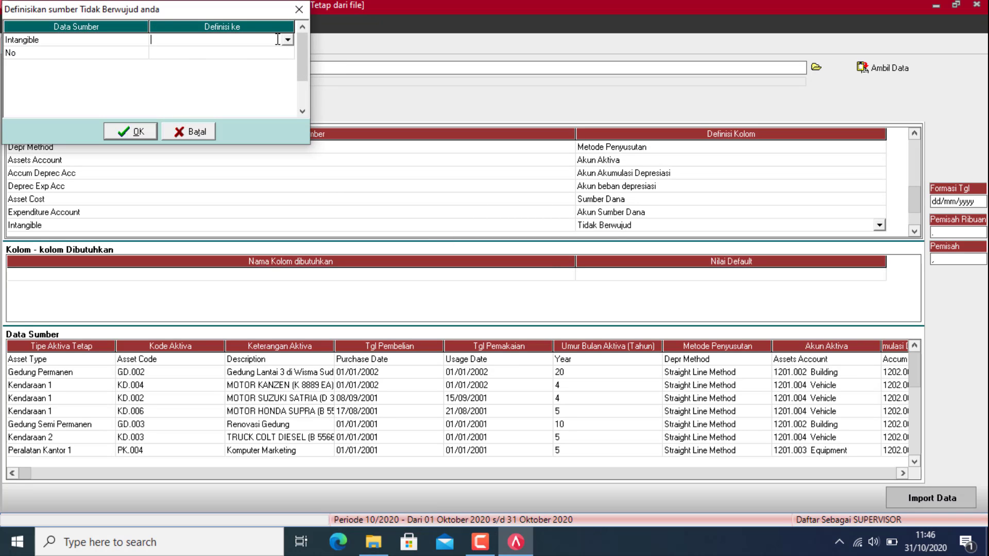
click(283, 38)
click(226, 52)
click(278, 51)
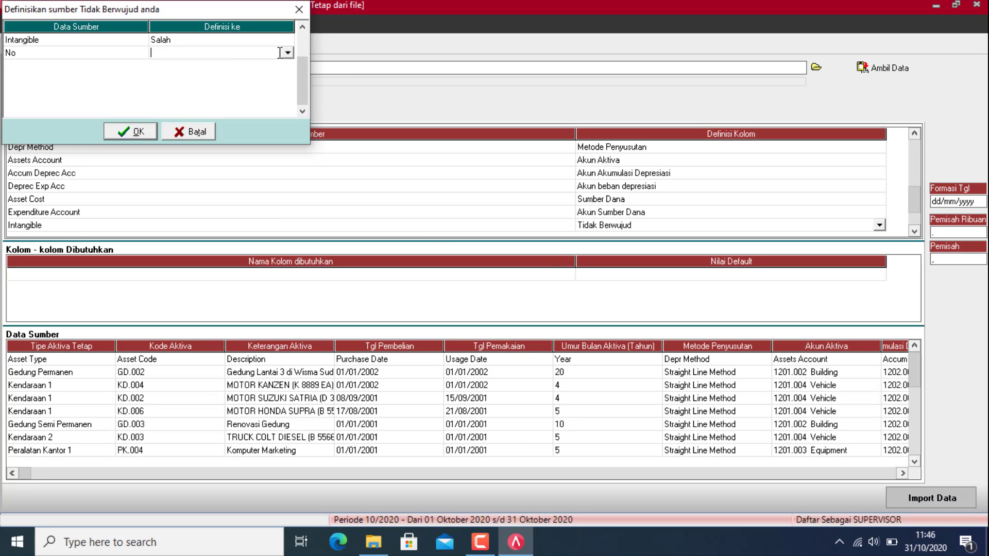
click(289, 54)
click(220, 64)
click(127, 128)
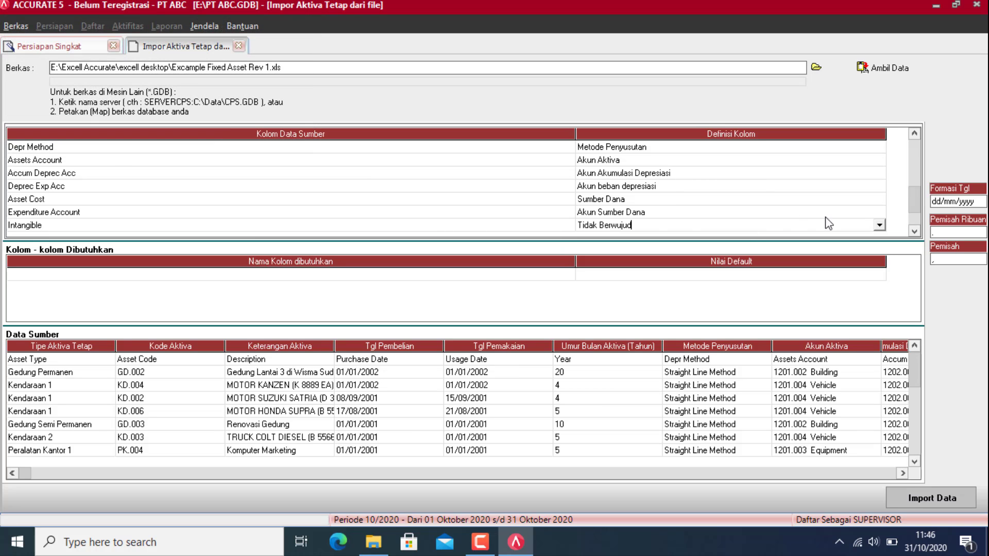
Step: Map the Fiscal FA column to Aktiva Tetap Pajak
click(915, 232)
click(875, 228)
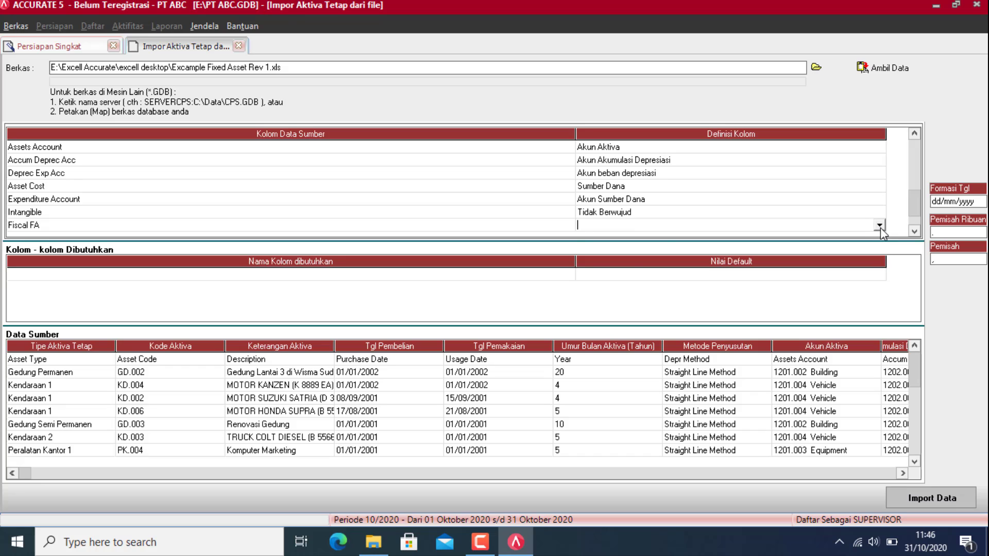
click(880, 226)
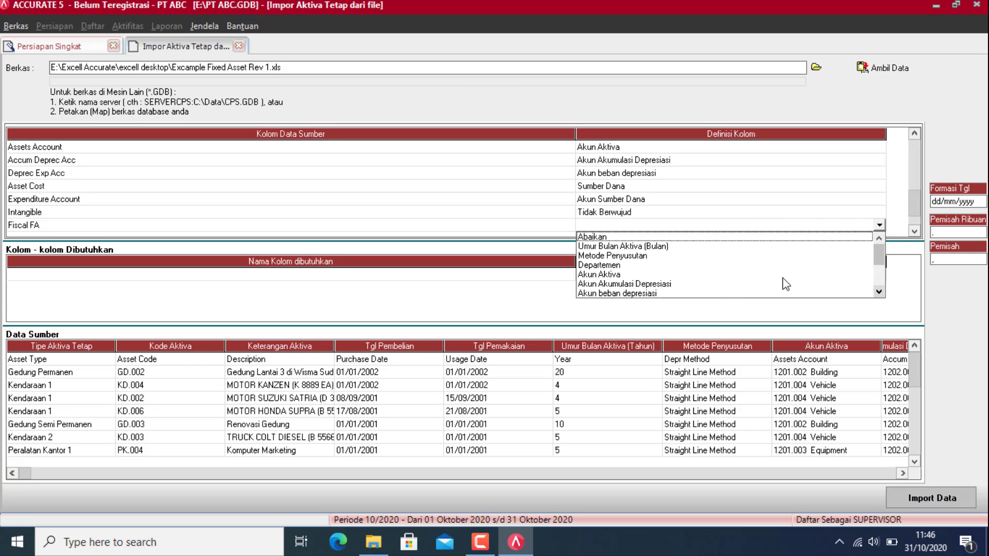
click(879, 291)
click(880, 292)
click(880, 292)
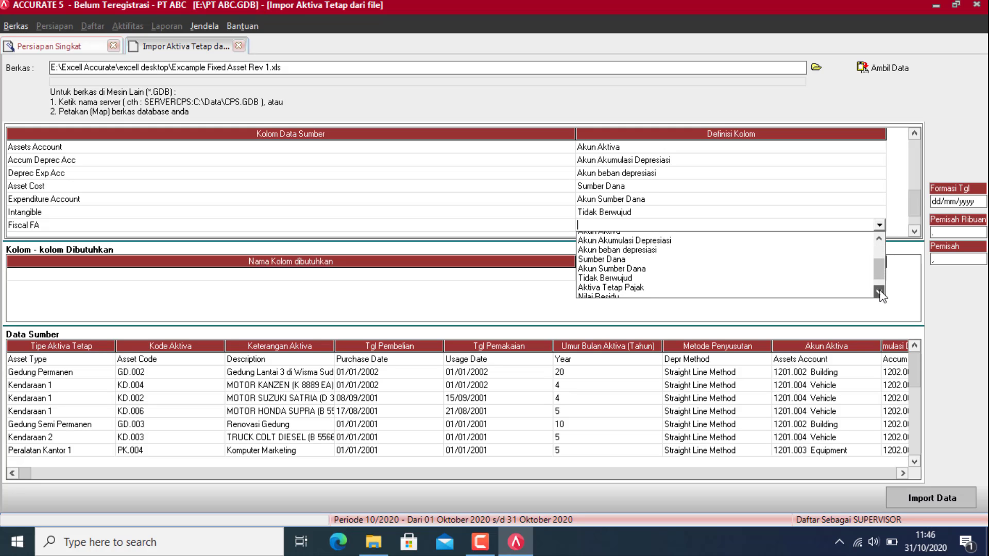
click(879, 291)
click(626, 284)
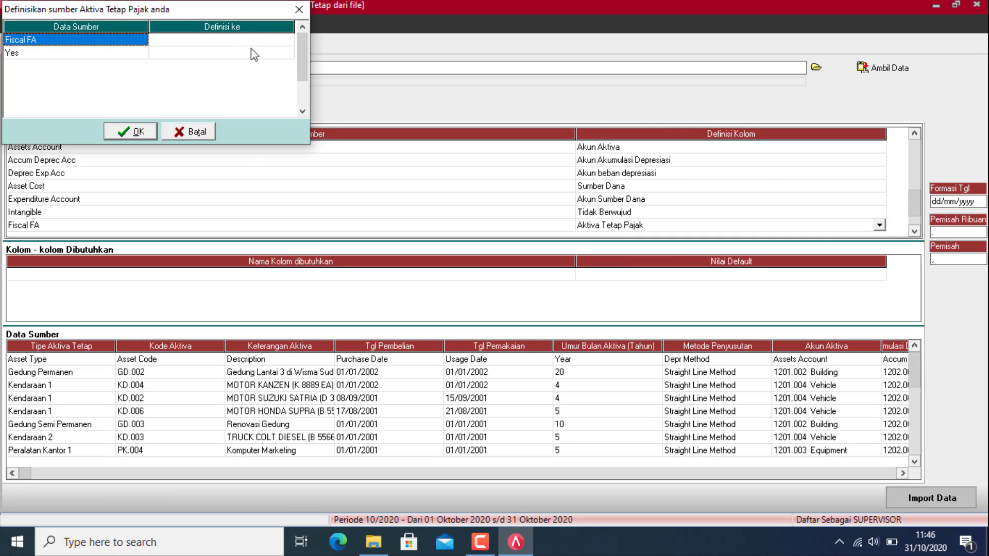
Step: Set both Fiscal FA source values, Fiscal FA and Yes, to Benar and confirm
click(277, 36)
click(287, 39)
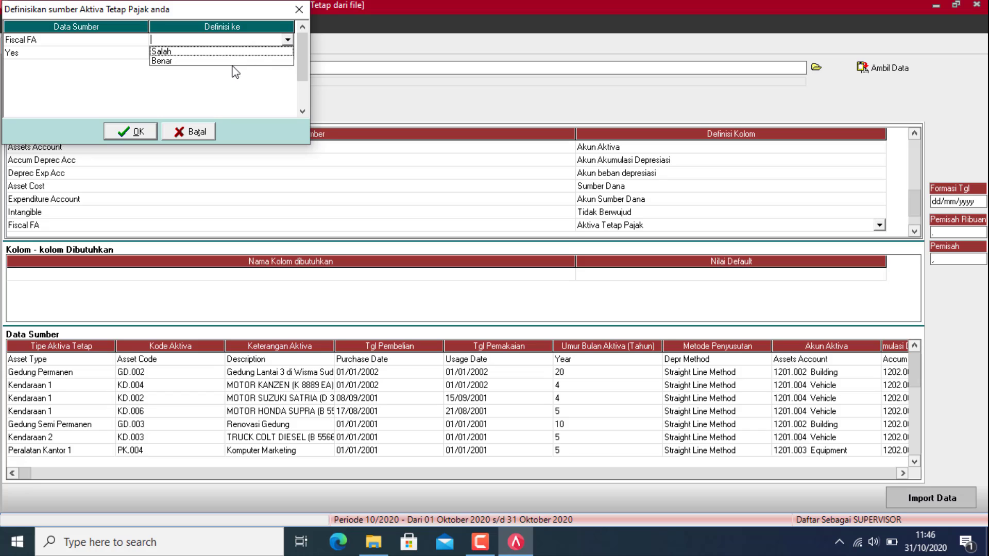
click(254, 57)
click(288, 40)
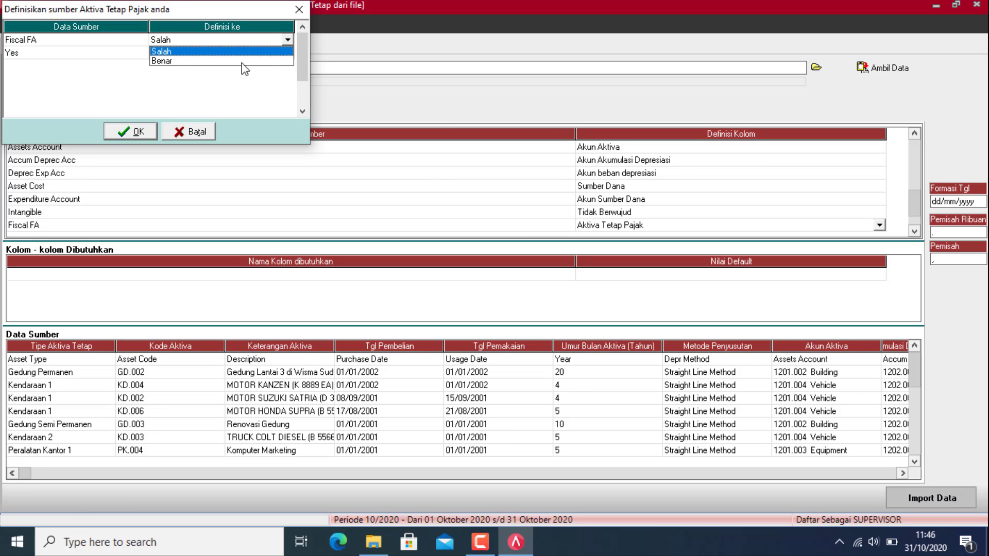
click(242, 62)
click(264, 53)
click(274, 53)
click(297, 50)
click(281, 55)
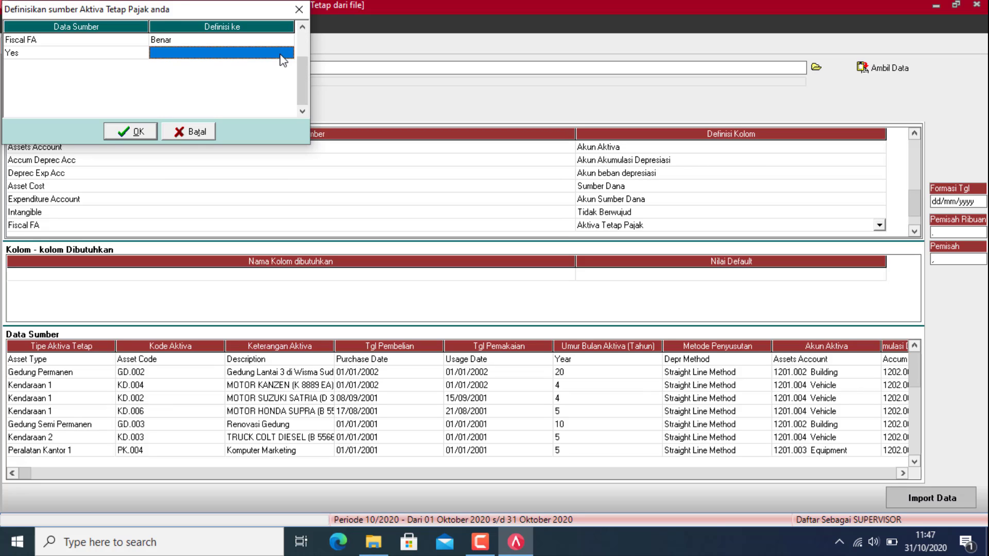
click(284, 55)
click(287, 53)
click(199, 78)
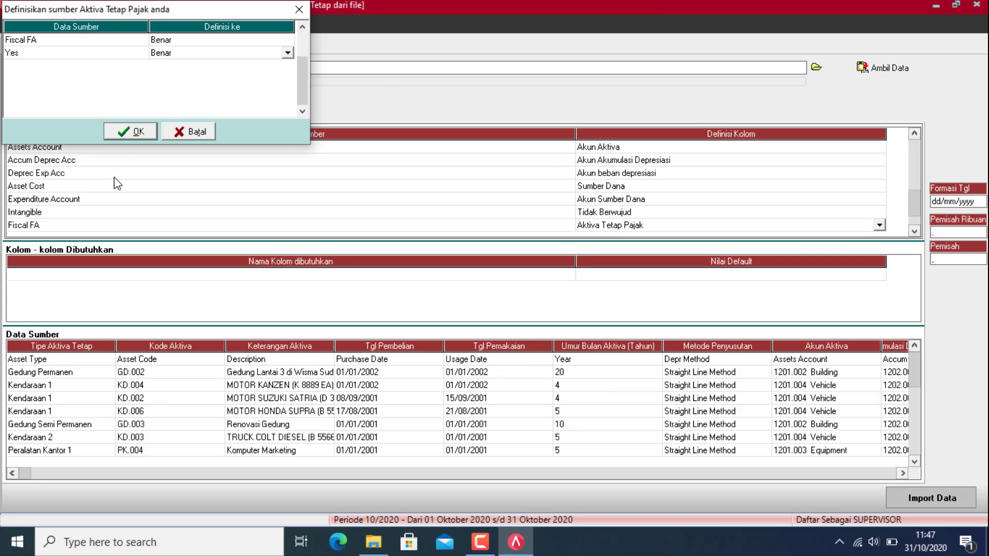
click(133, 132)
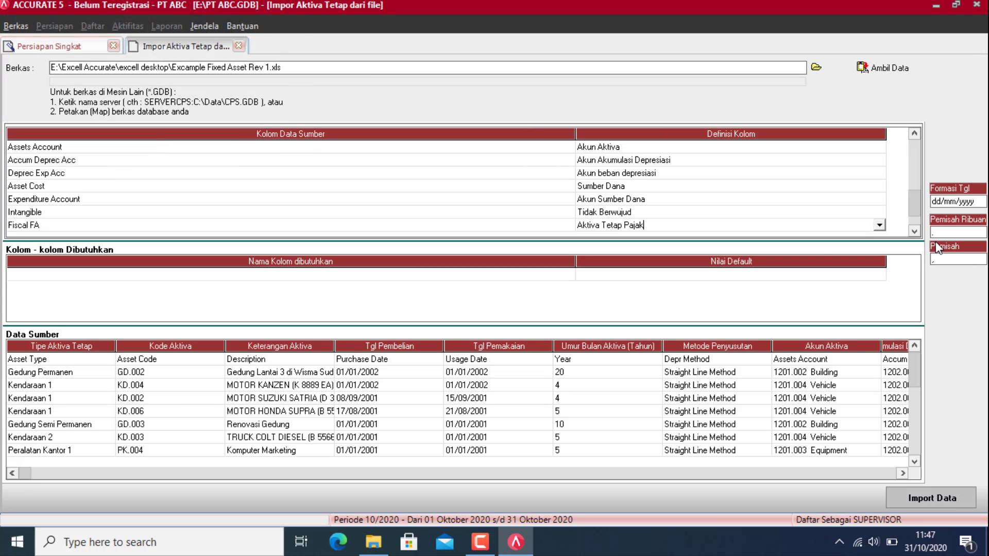
Step: Map Salvage Value to Nilai Residu and Notes to Catatan
click(915, 231)
click(822, 227)
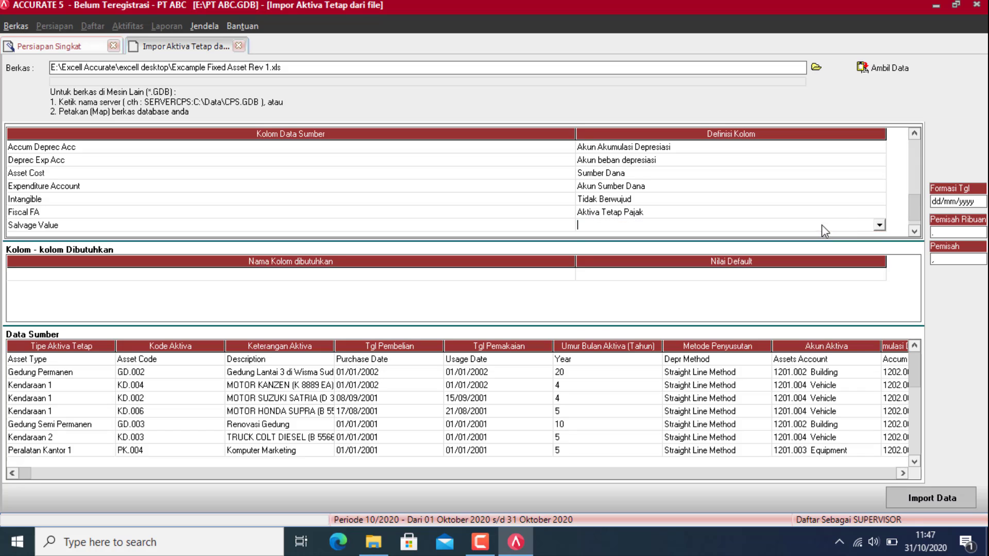
click(879, 225)
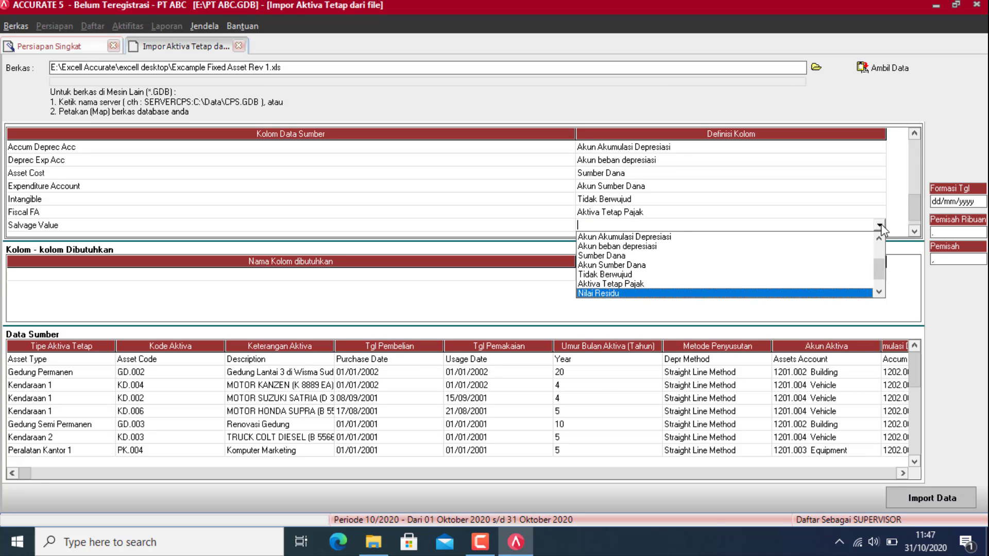
key(Return)
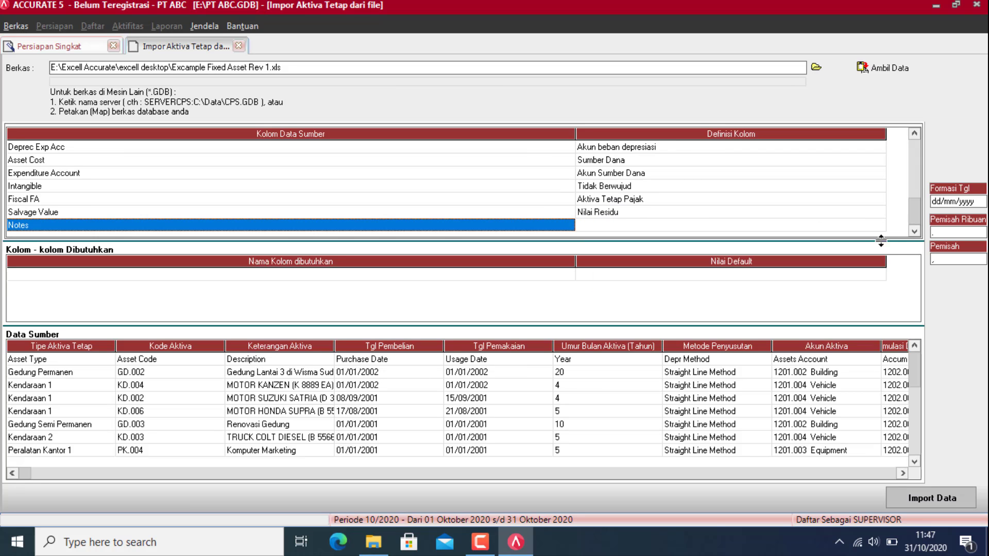
click(868, 227)
click(882, 226)
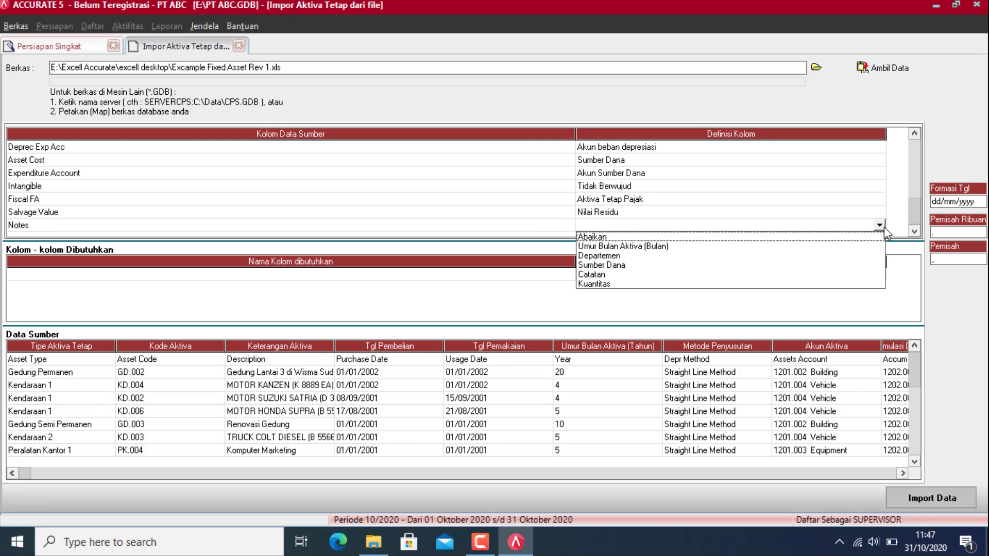
key(c)
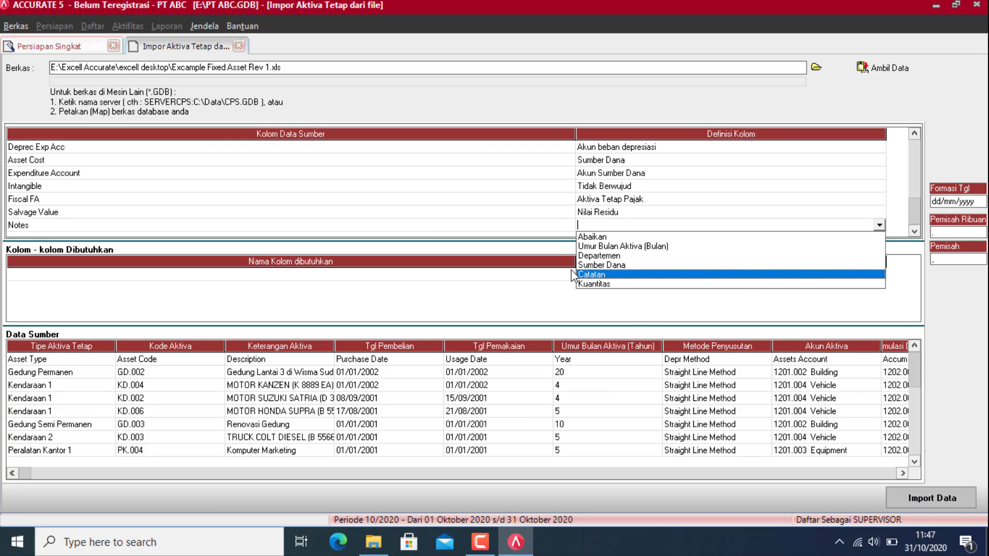
click(601, 276)
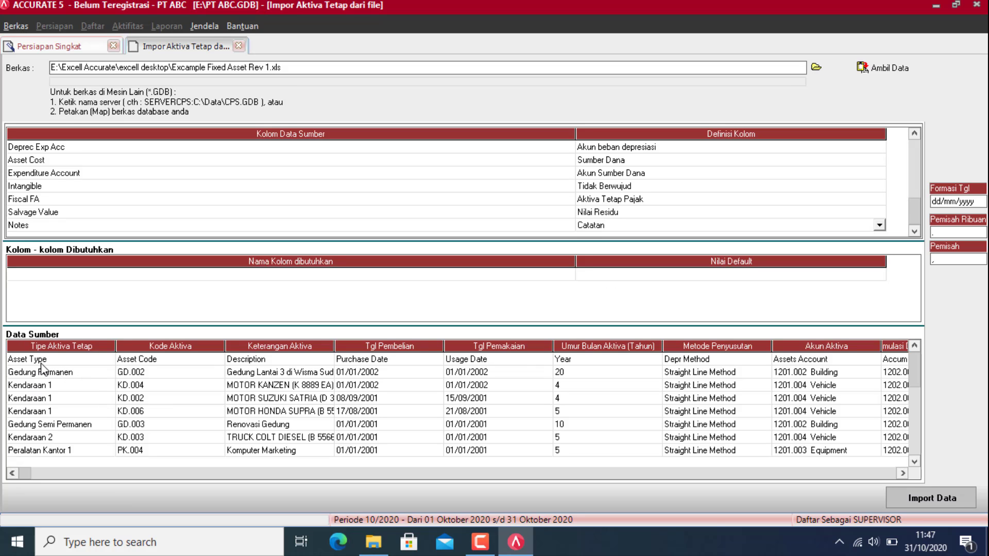
Step: Finish the Notes definition and delete the Asset Type header row from the source data
click(42, 360)
right_click(48, 360)
click(94, 383)
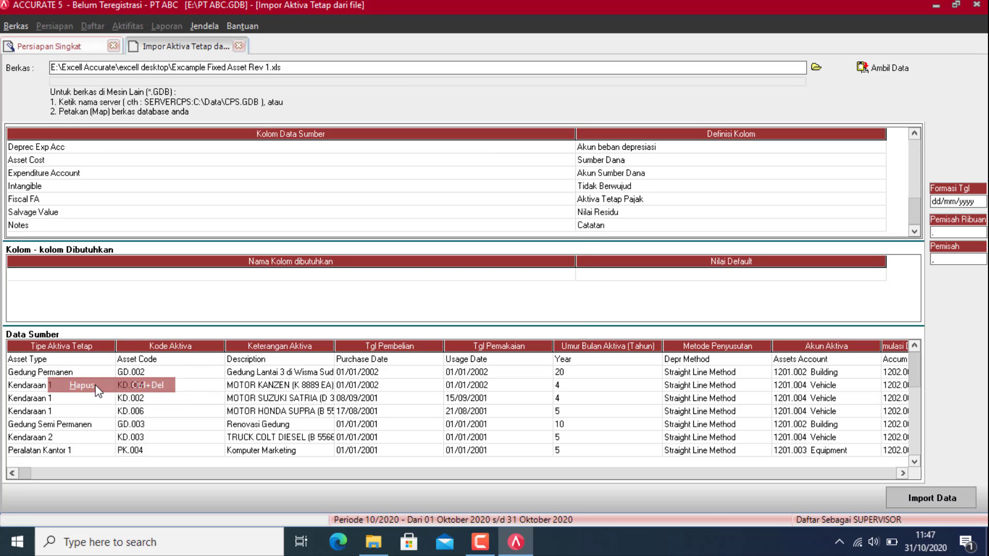
click(465, 307)
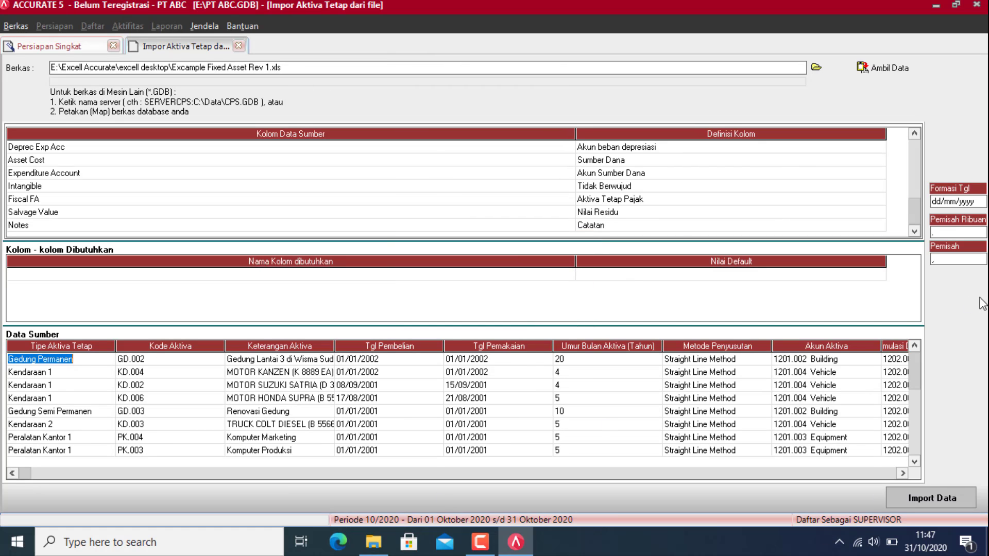
Step: Try the fixed asset import, dismiss the unmapped depreciation account error, and open the account mapping
click(938, 499)
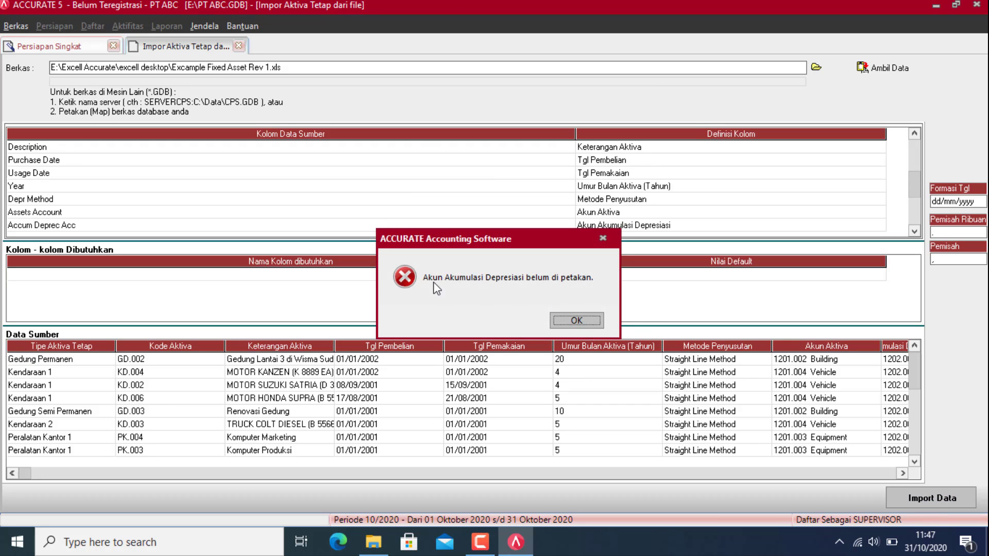
click(575, 320)
click(630, 233)
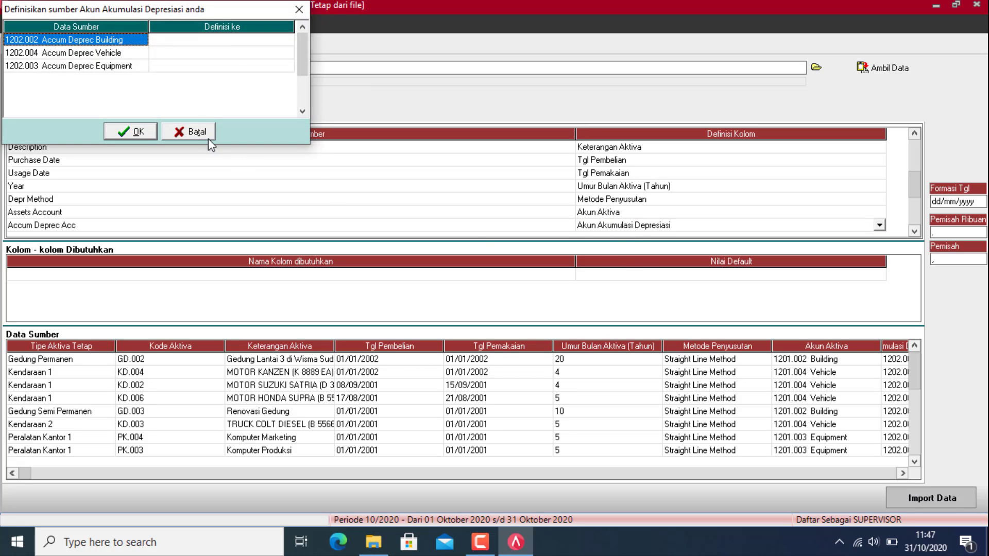
Step: Map Accum Deprec accounts to 1202.002 Building, 1202.004 Vehicle and 1202.003 Equipment, then confirm
click(256, 43)
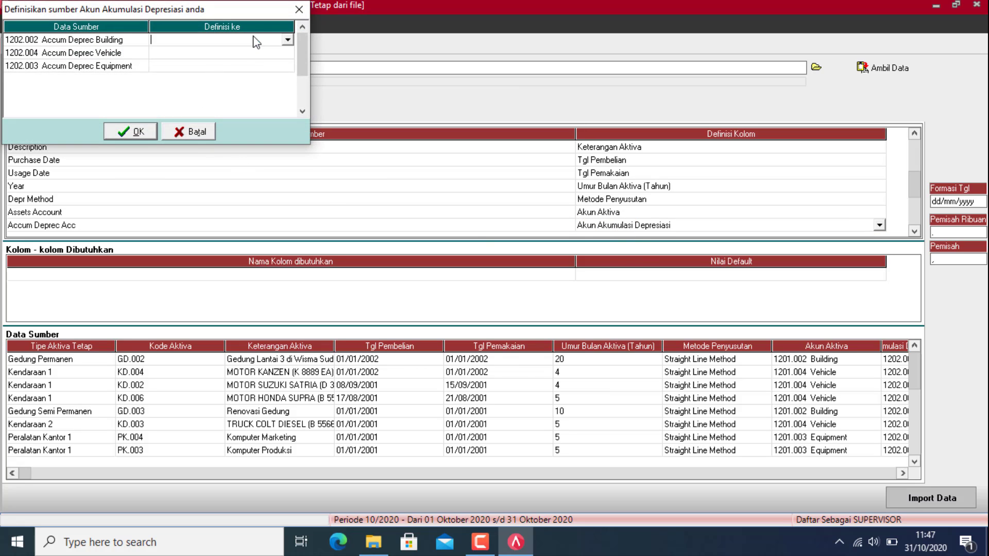
click(287, 42)
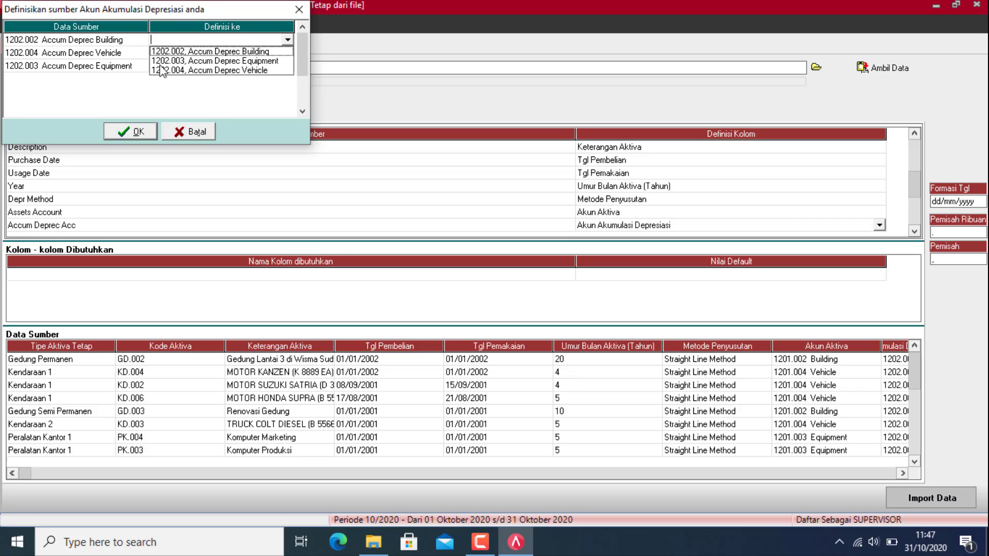
click(177, 53)
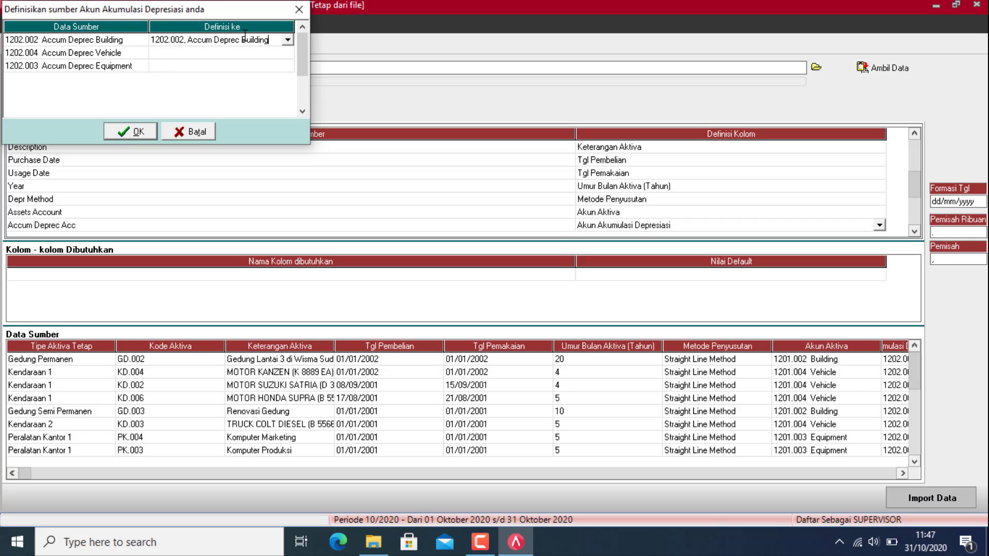
click(257, 53)
click(287, 53)
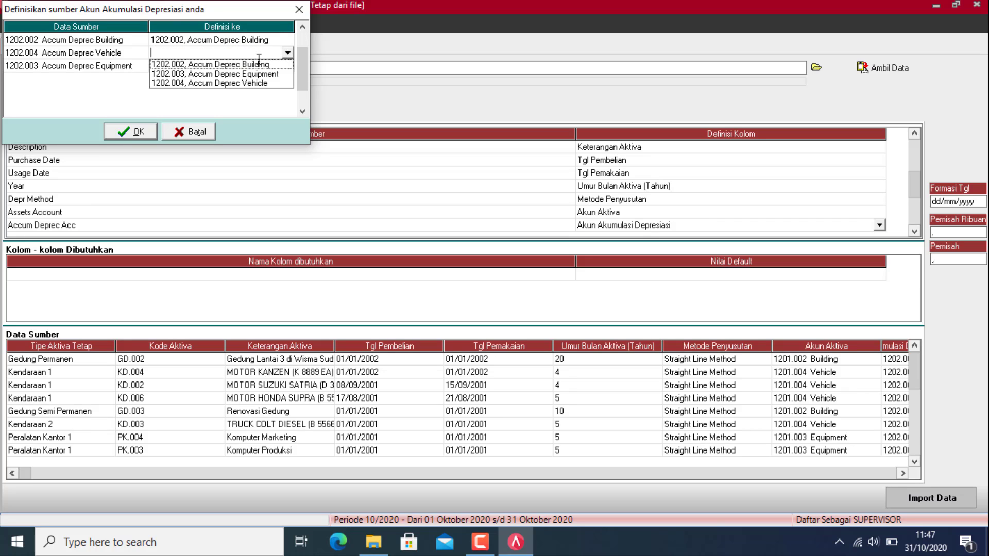
click(222, 83)
click(225, 72)
click(223, 67)
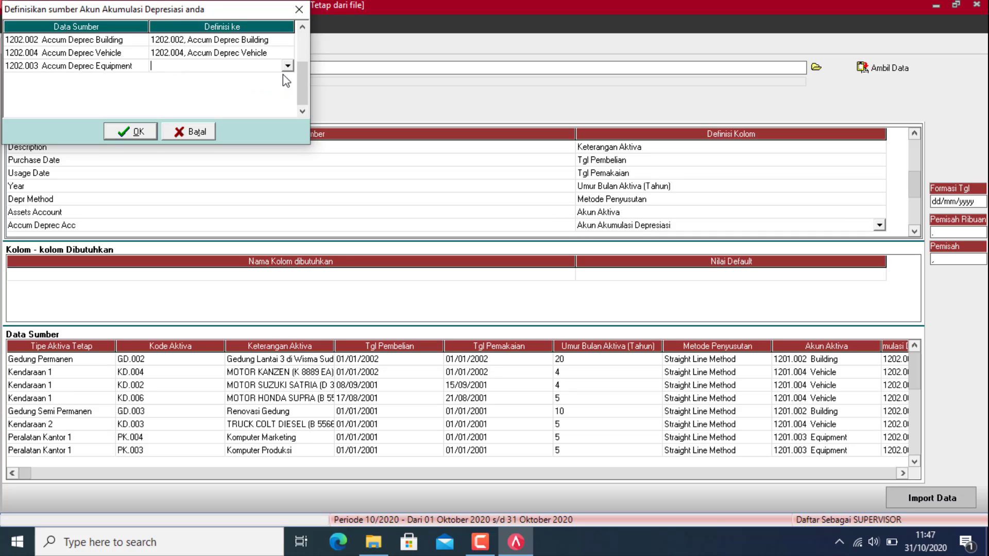
click(286, 66)
click(240, 87)
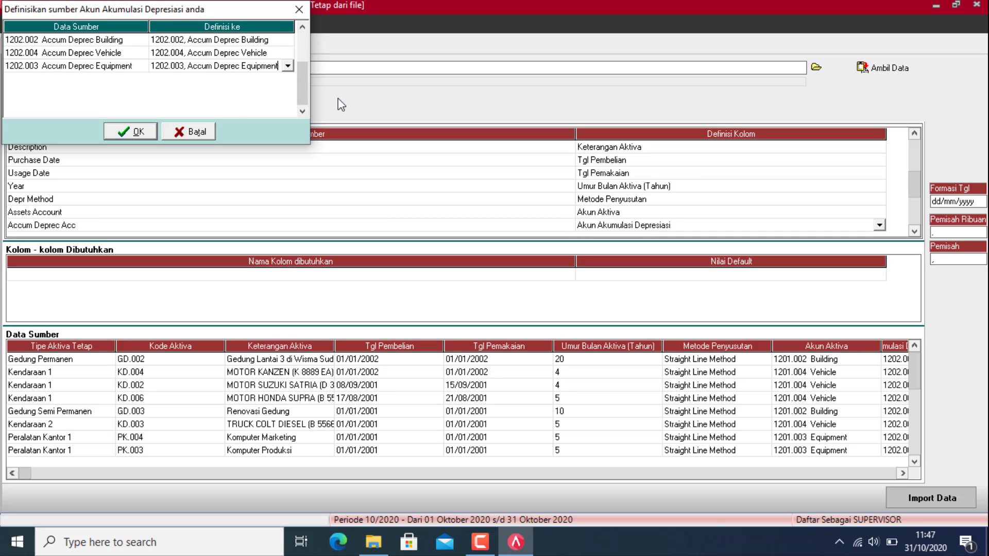
click(138, 131)
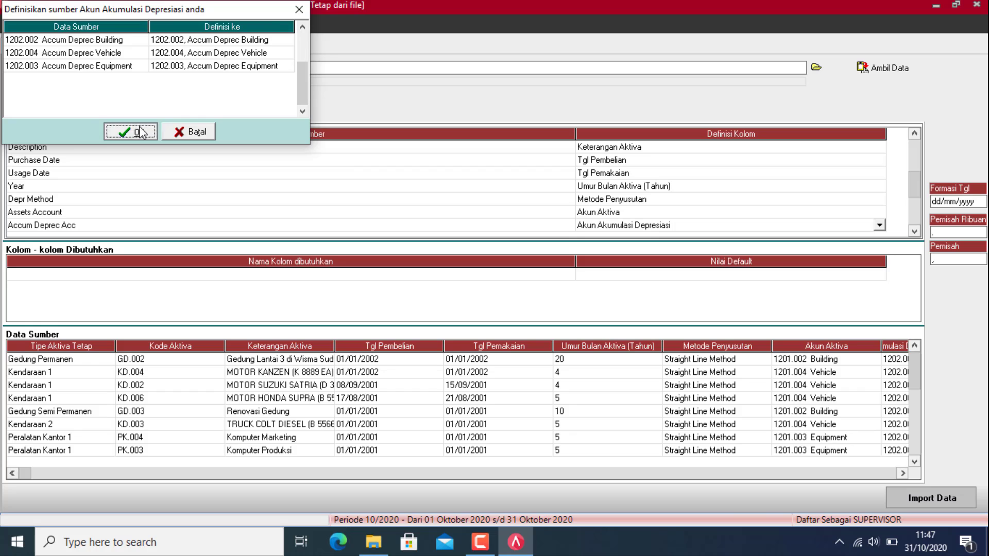
Step: Import the 15 fixed assets and advance past the trial balance to the final setup step
click(948, 498)
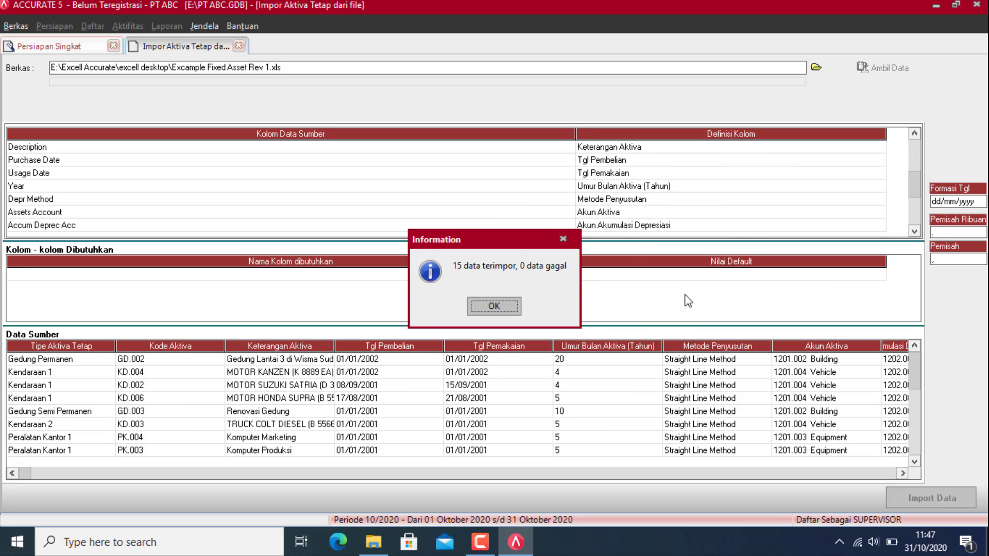
click(494, 307)
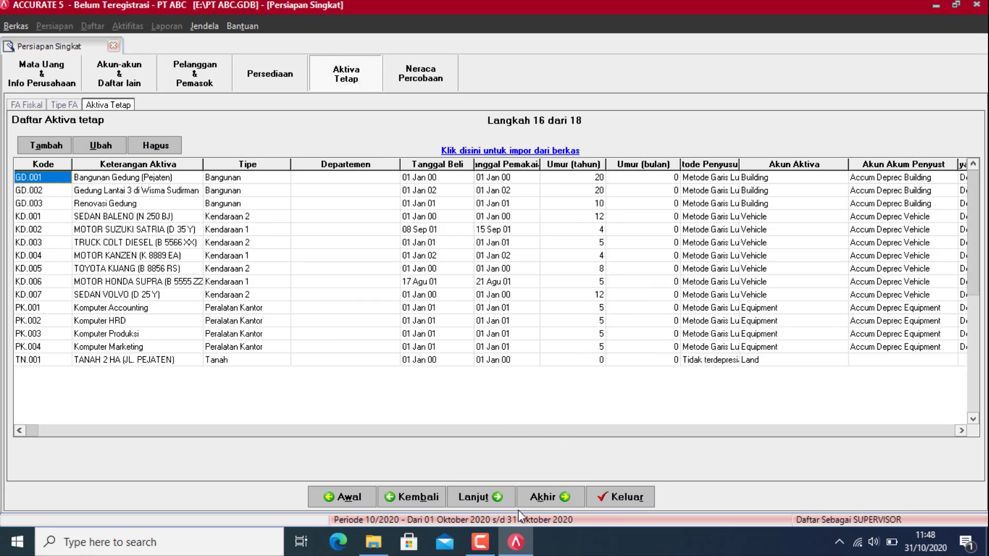
click(495, 498)
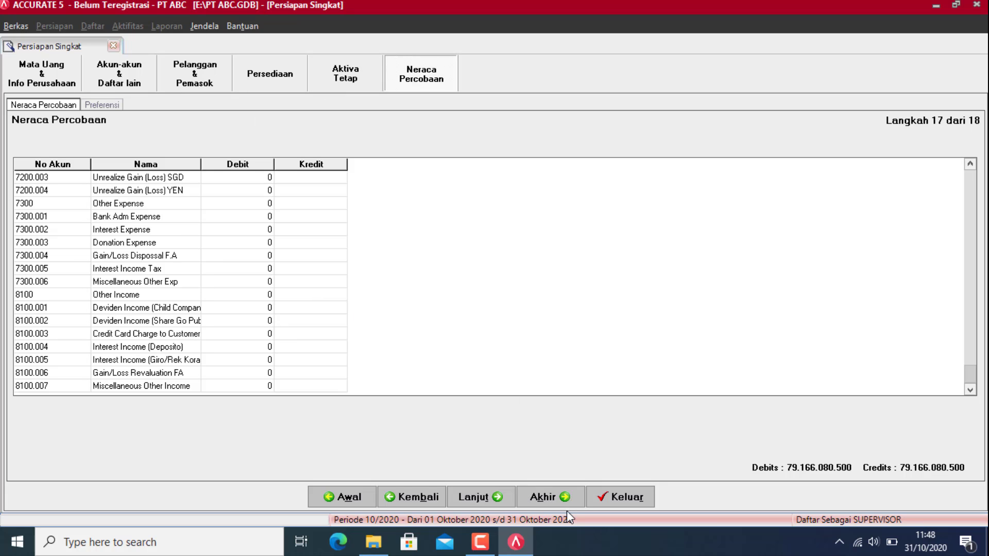
click(551, 498)
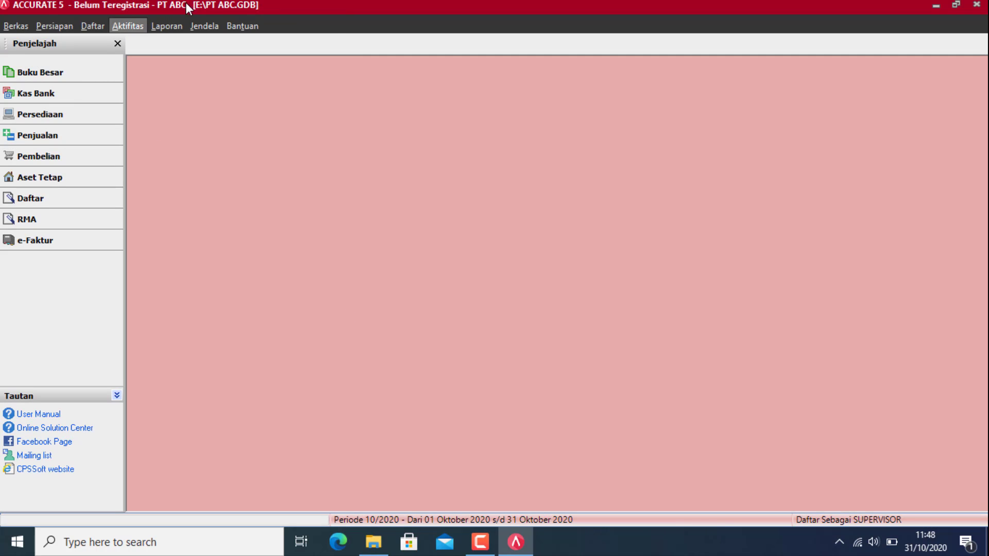
Step: Close the setup wizard, open the report list, and date Neraca (Standar) 31 December 2019
click(167, 26)
click(180, 41)
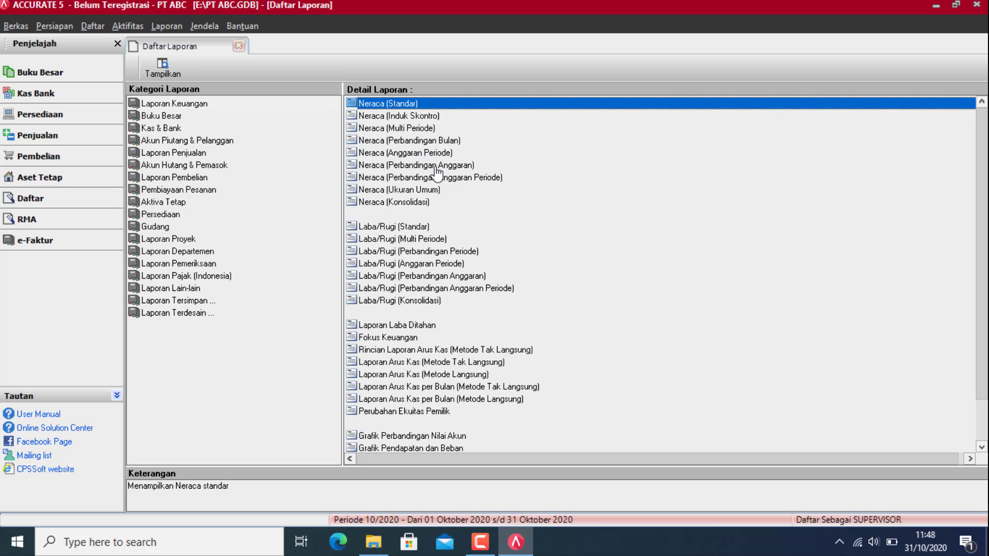
click(469, 156)
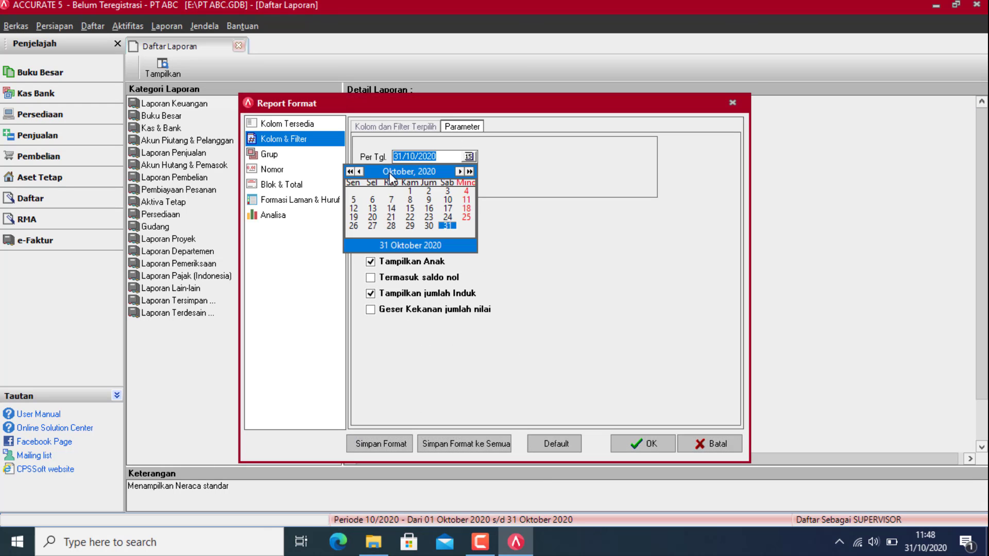
click(360, 171)
click(360, 171)
click(361, 171)
click(360, 172)
click(360, 172)
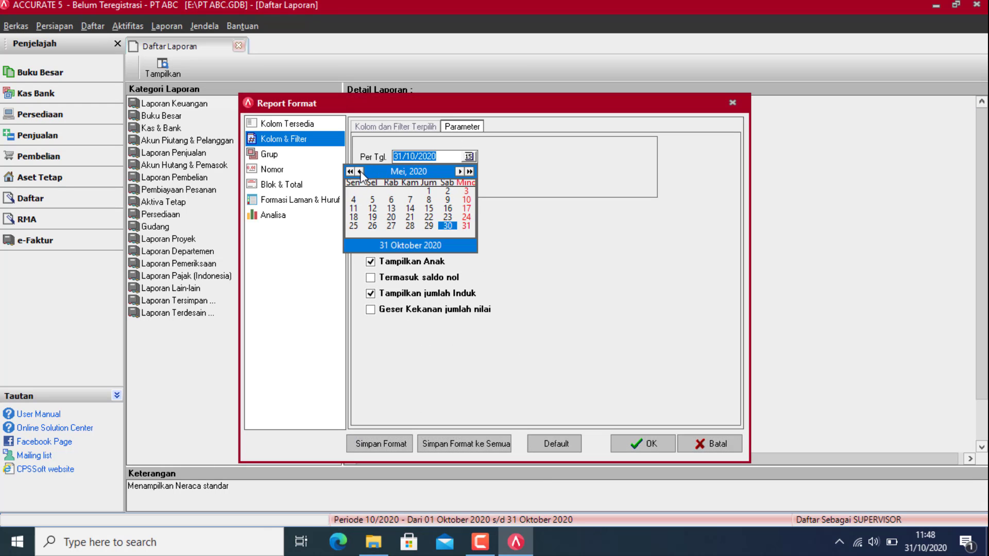
click(360, 172)
click(360, 172)
click(360, 171)
click(360, 172)
click(360, 171)
click(360, 171)
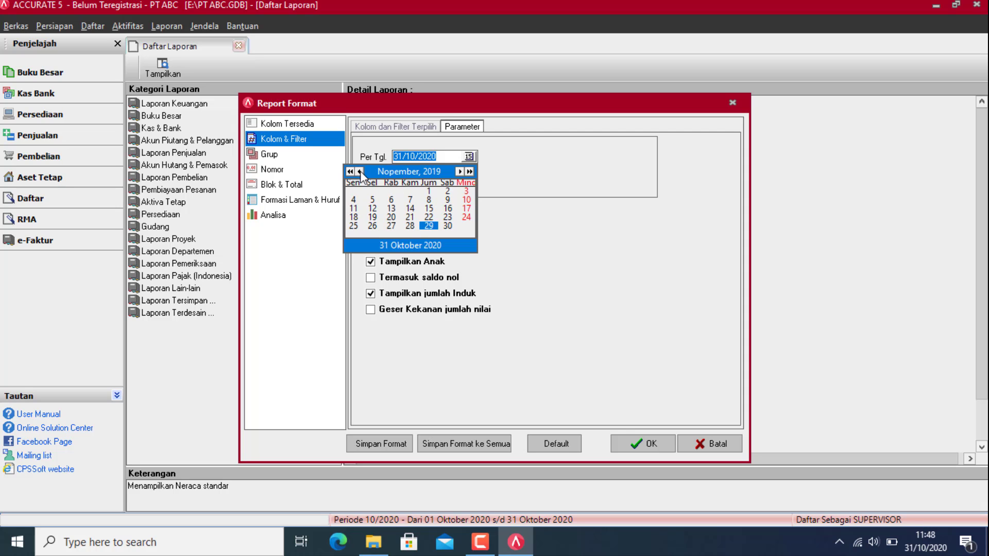
click(457, 172)
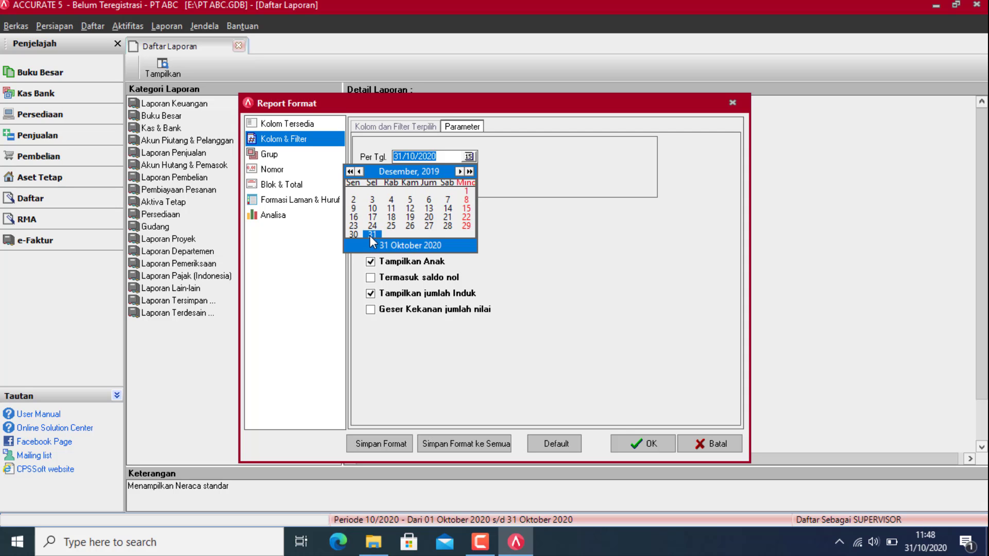
click(373, 234)
Step: Generate and review the standard balance sheet balancing at 79.166.080.500, then close it
click(650, 444)
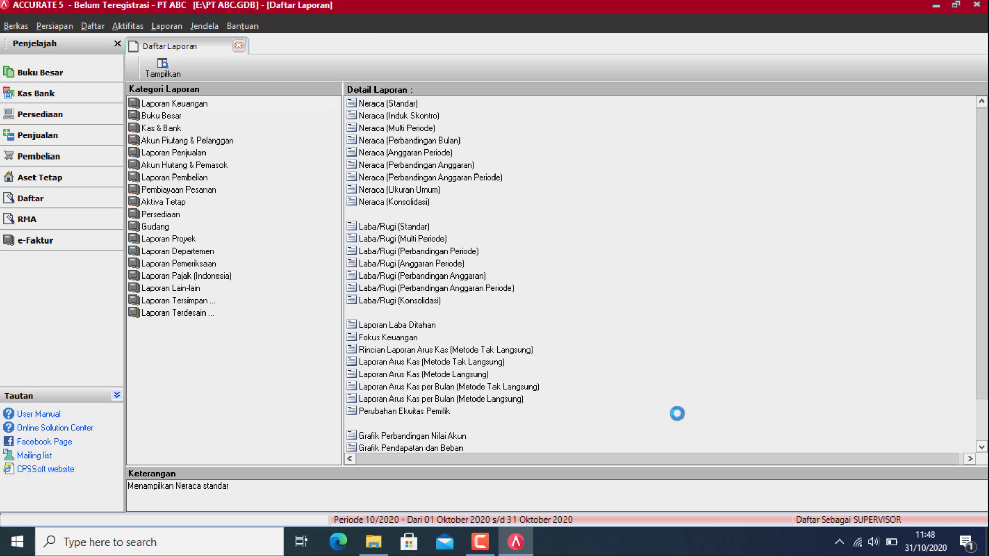
scroll(656, 360, down, 10)
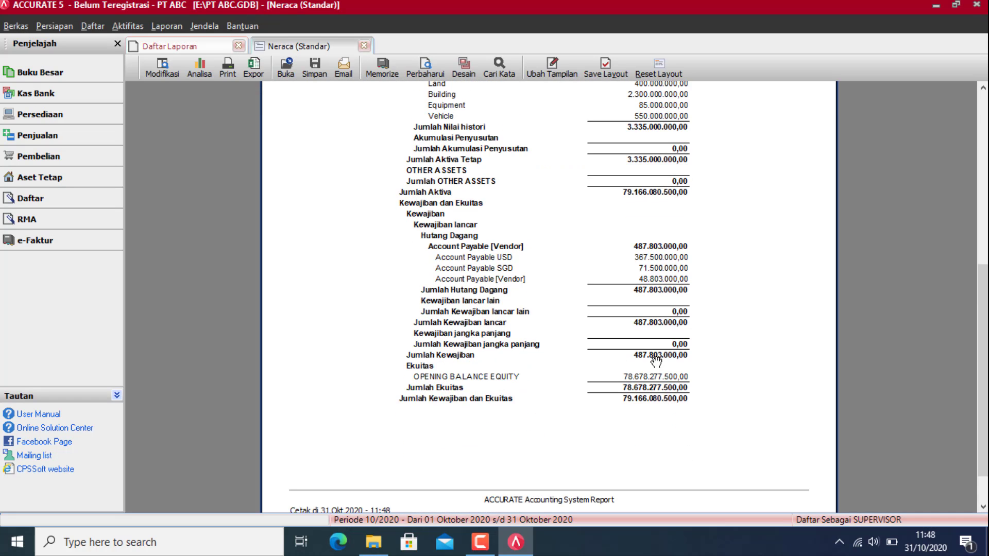
scroll(656, 360, up, 10)
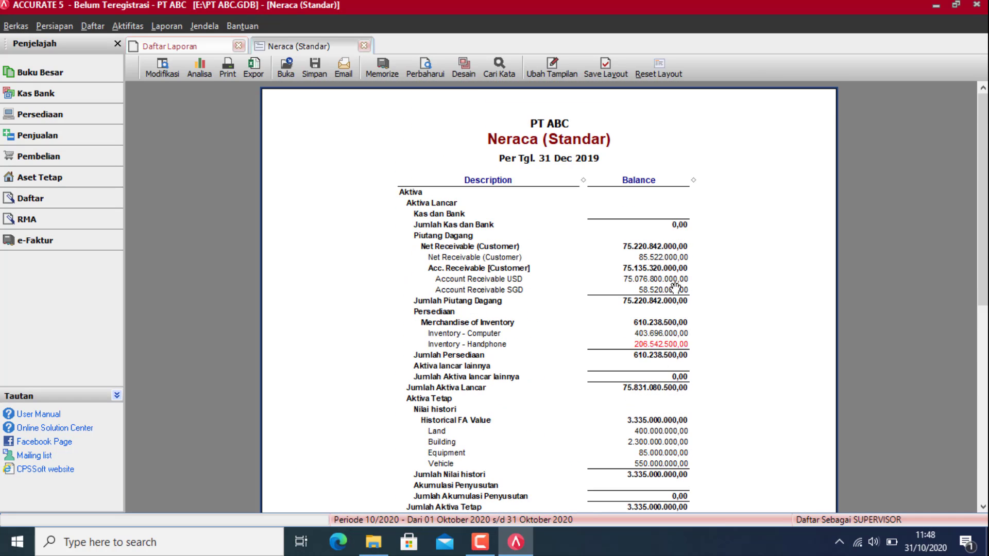
click(364, 46)
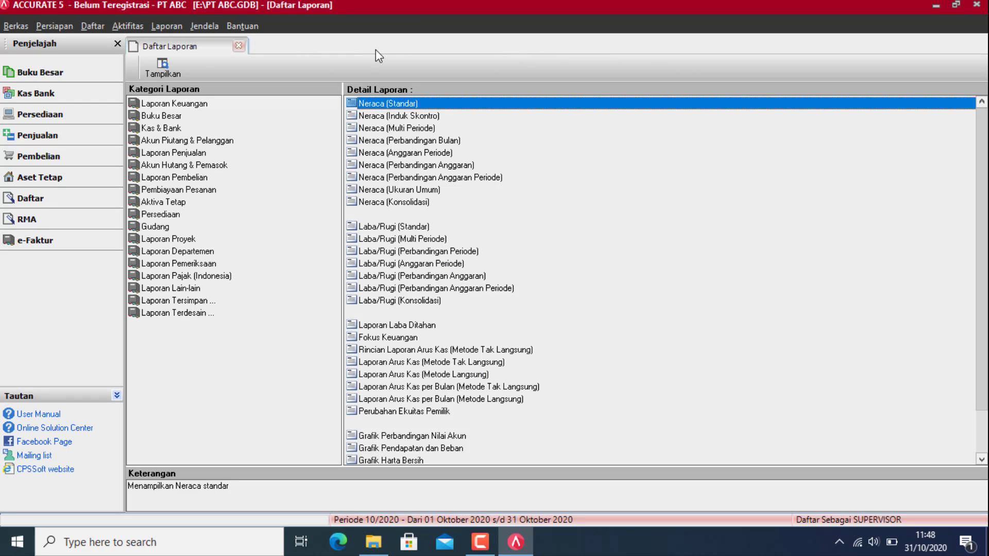